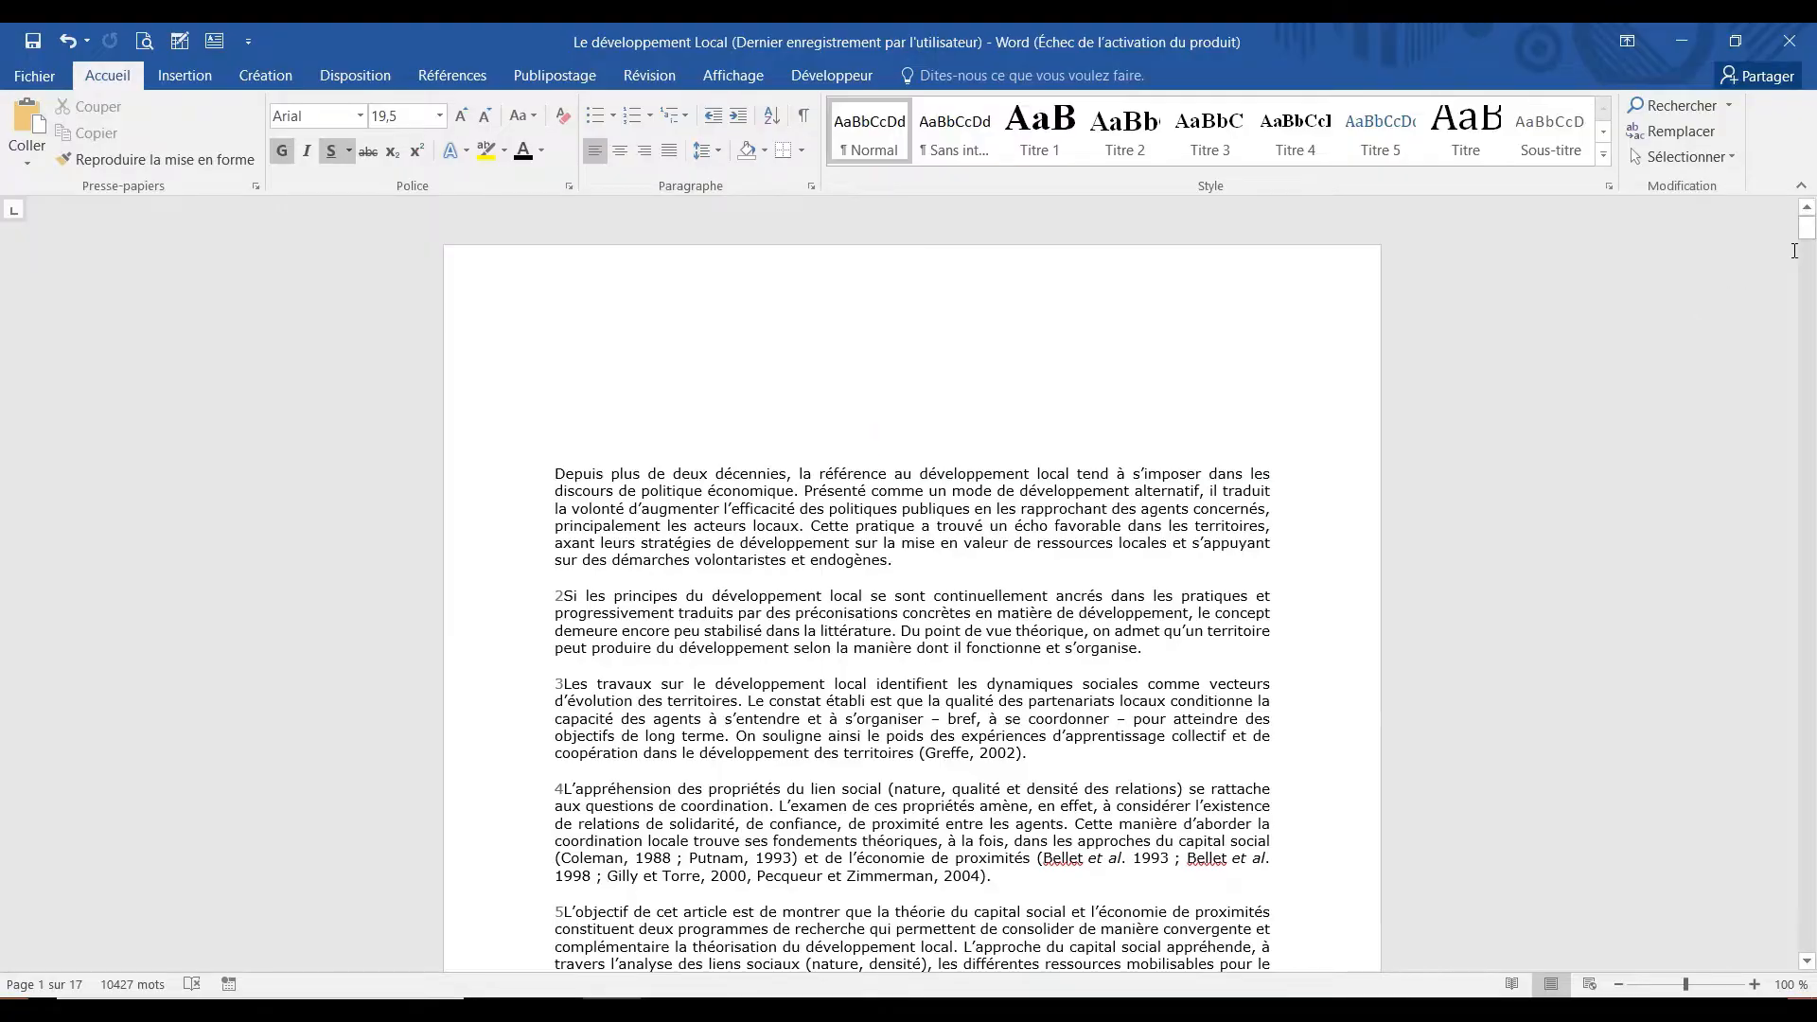
Review the document's text and headings, and look through the available multilevel list numbering formats.
mouse_move(1806, 225)
left_mouse_down()
mouse_move(1805, 284)
mouse_move(1811, 233)
left_mouse_up()
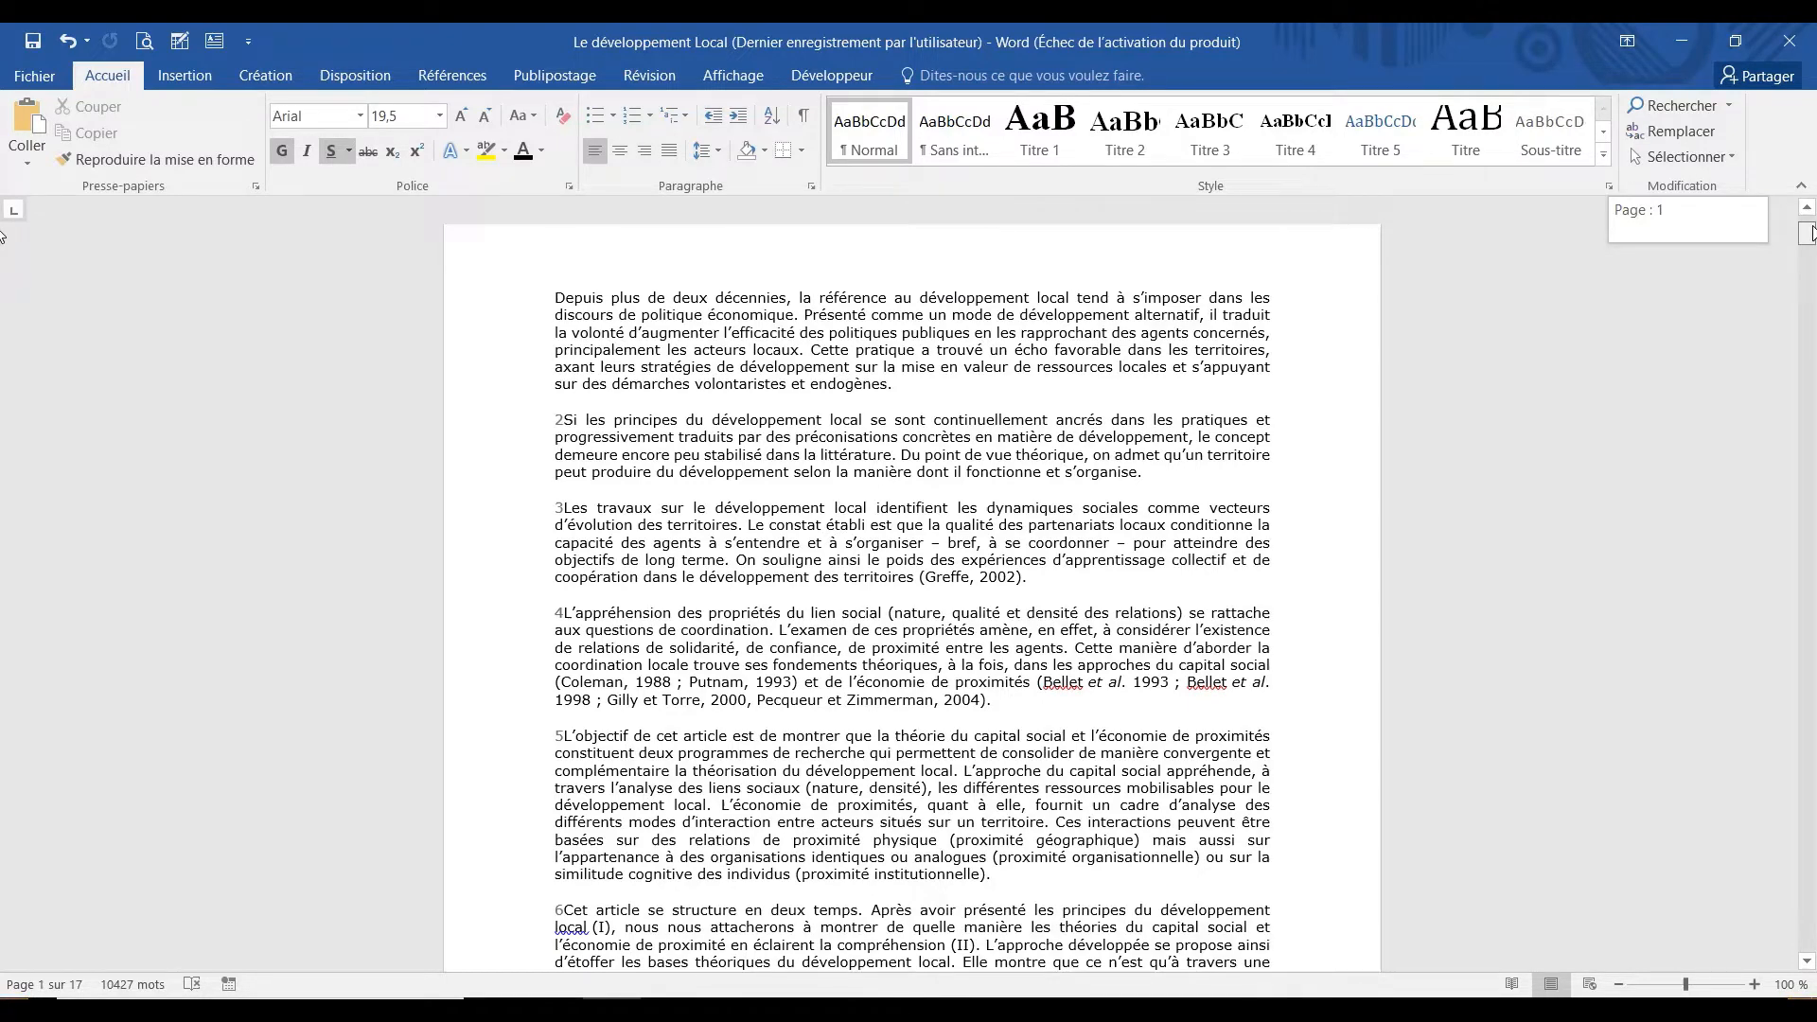
left_click_drag(1809, 232, 1810, 274)
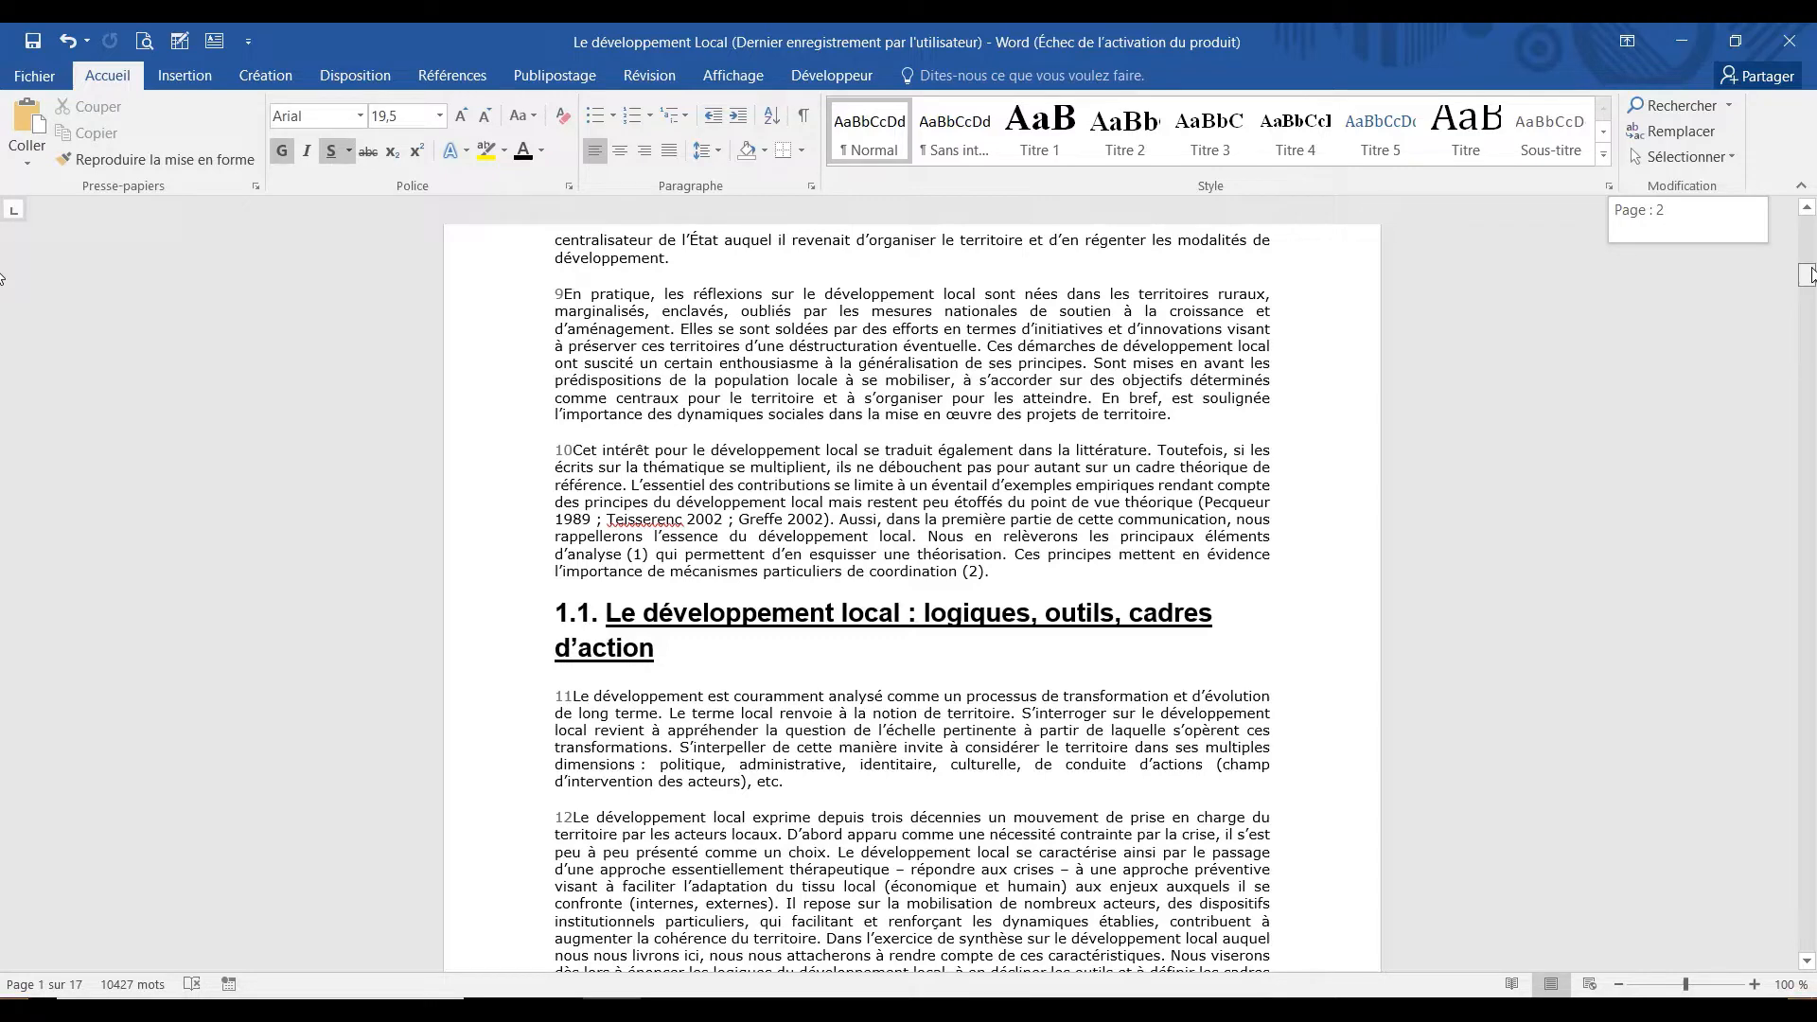
left_click_drag(1809, 275, 1803, 322)
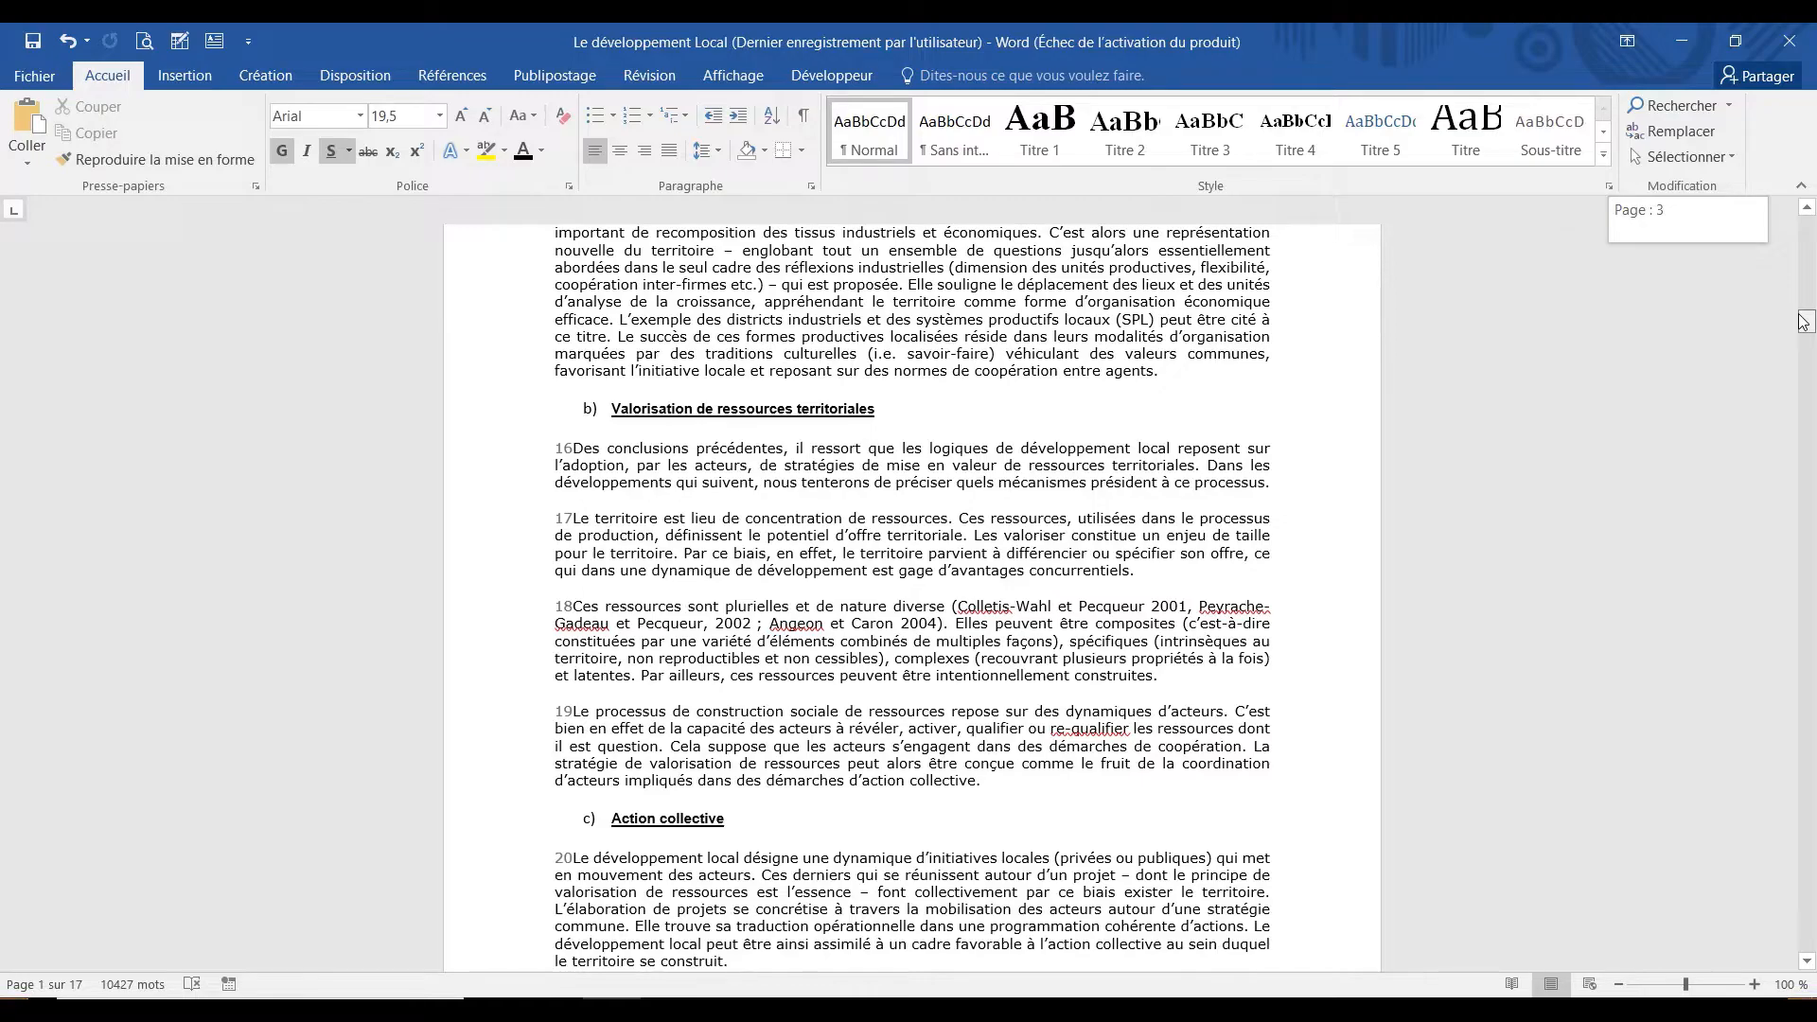
left_click_drag(1804, 322, 1808, 266)
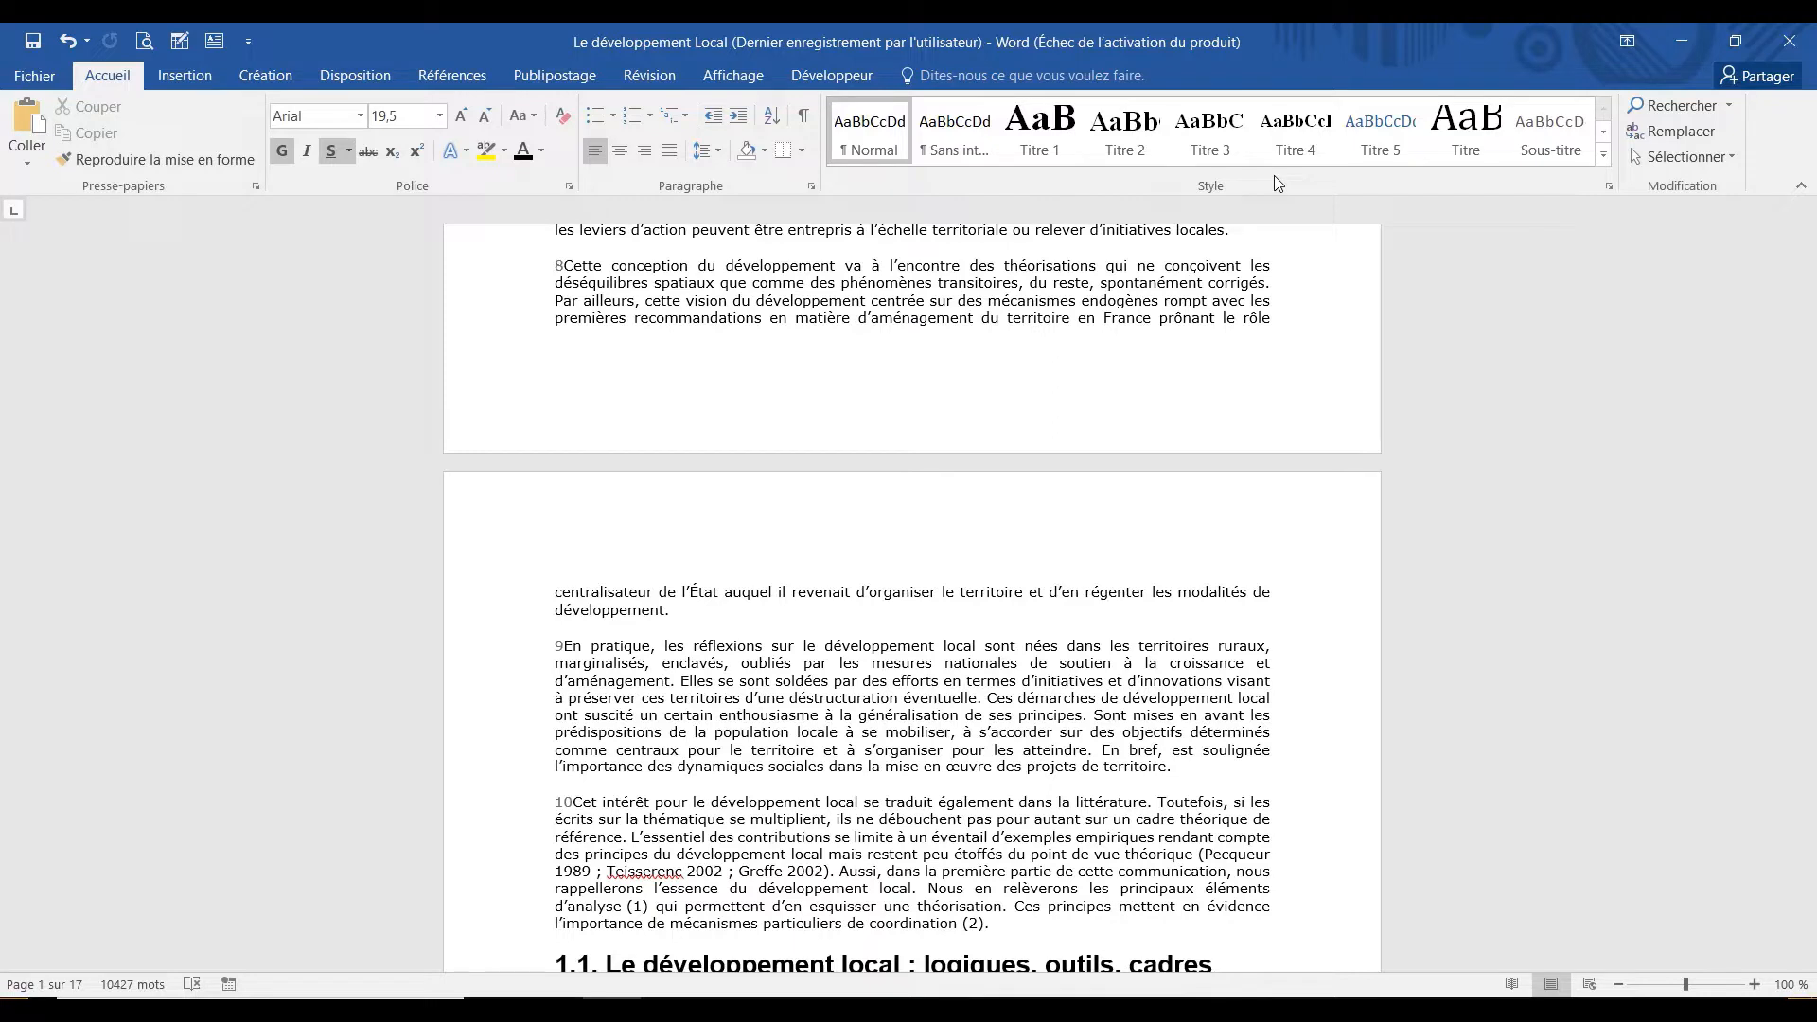
left_click(679, 116)
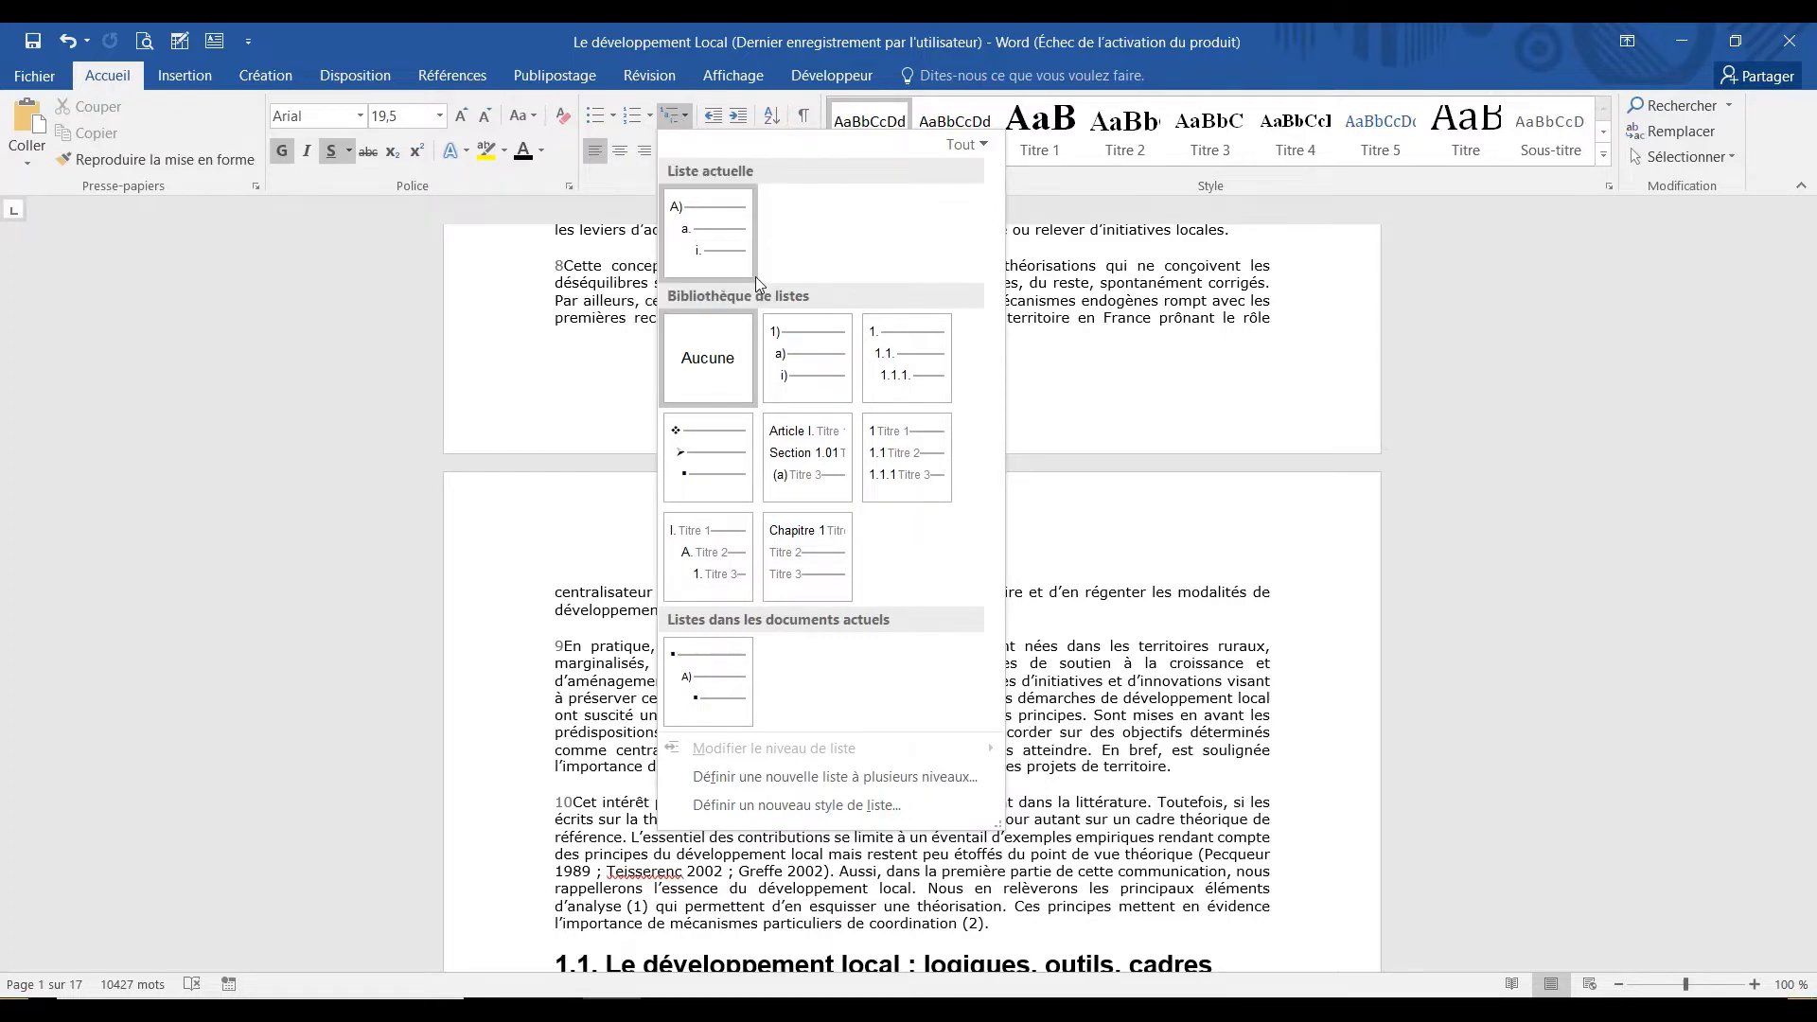
mouse_move(802, 367)
mouse_move(909, 388)
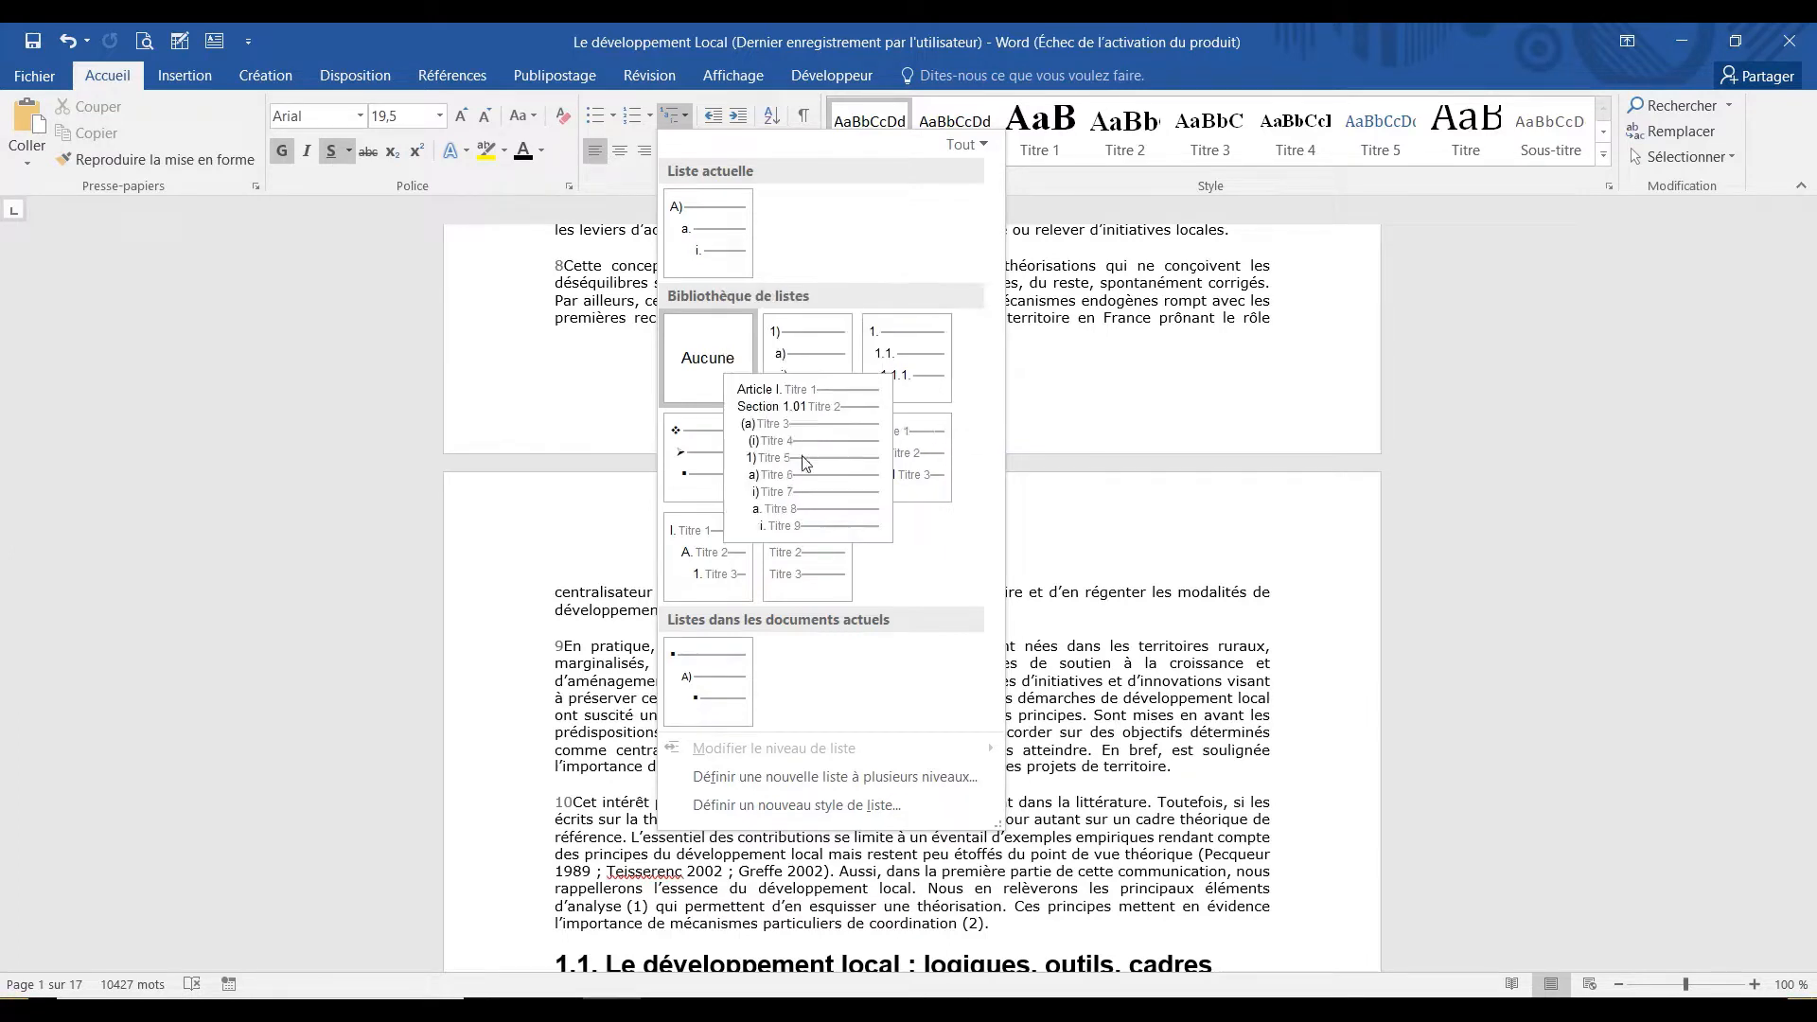
mouse_move(729, 540)
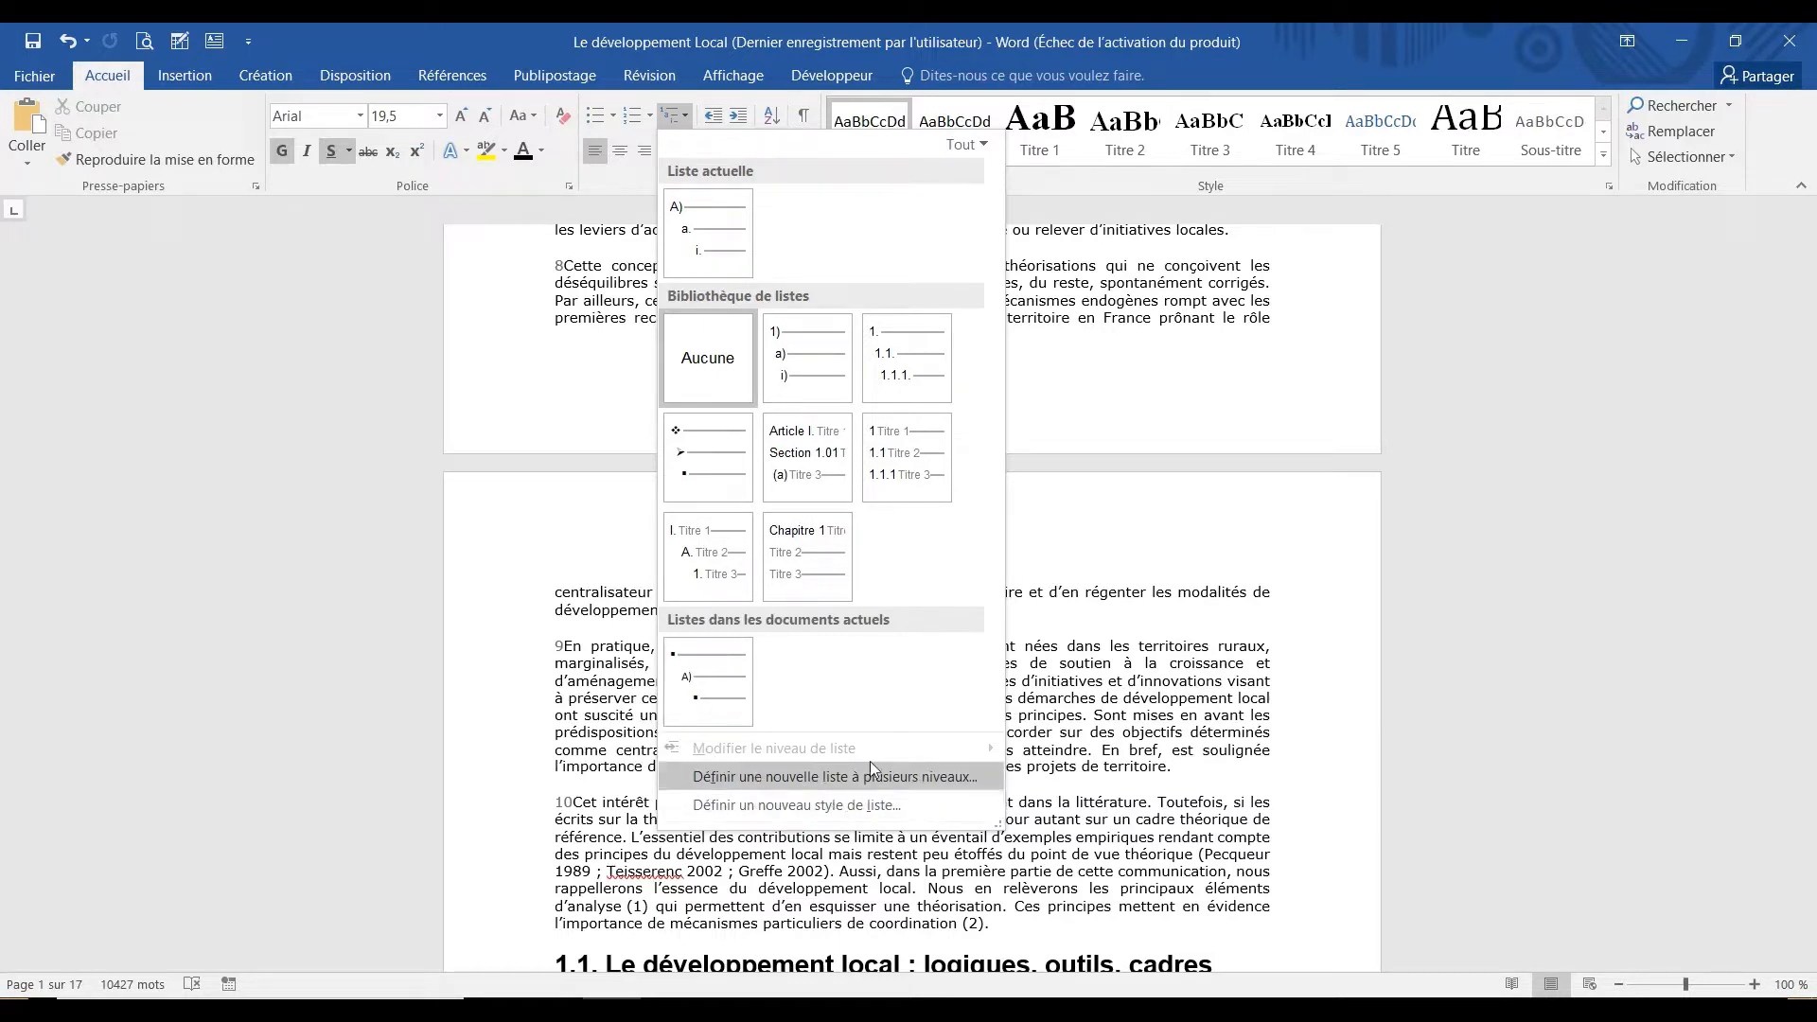
left_click(1072, 539)
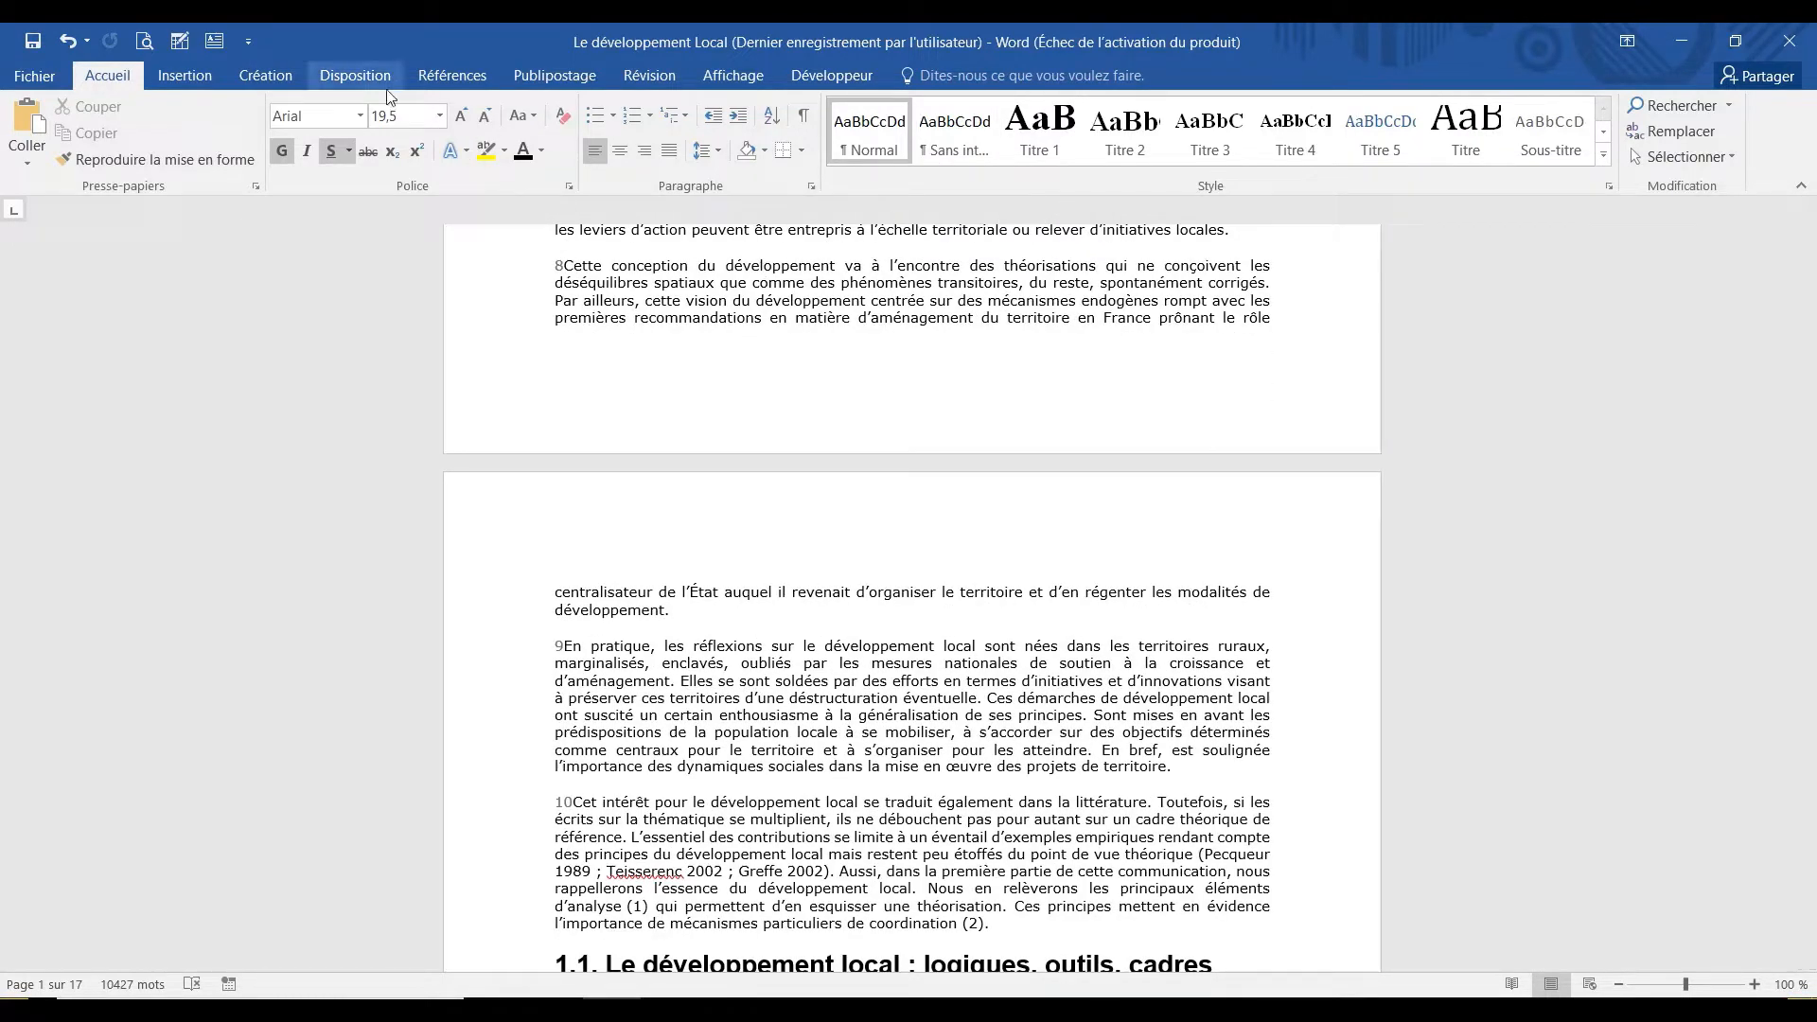
Start a custom table of contents and choose the dotted line as its tab leader.
left_click(449, 76)
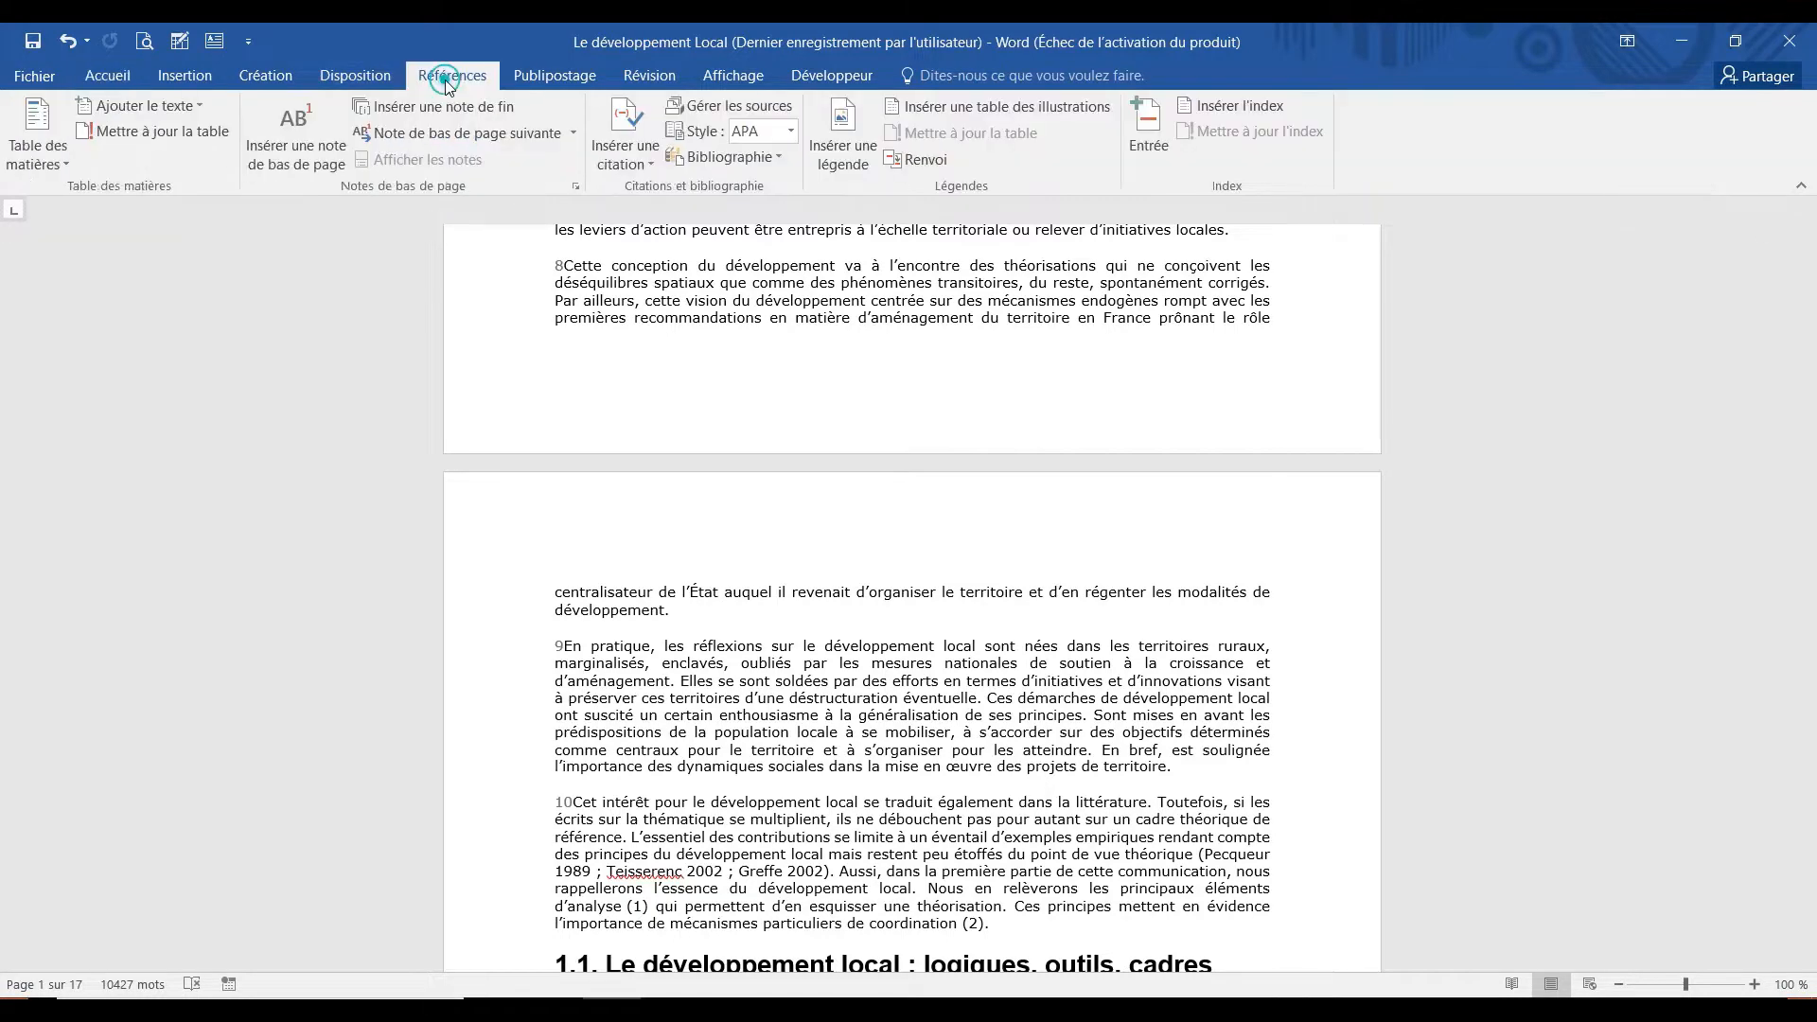
left_click(65, 162)
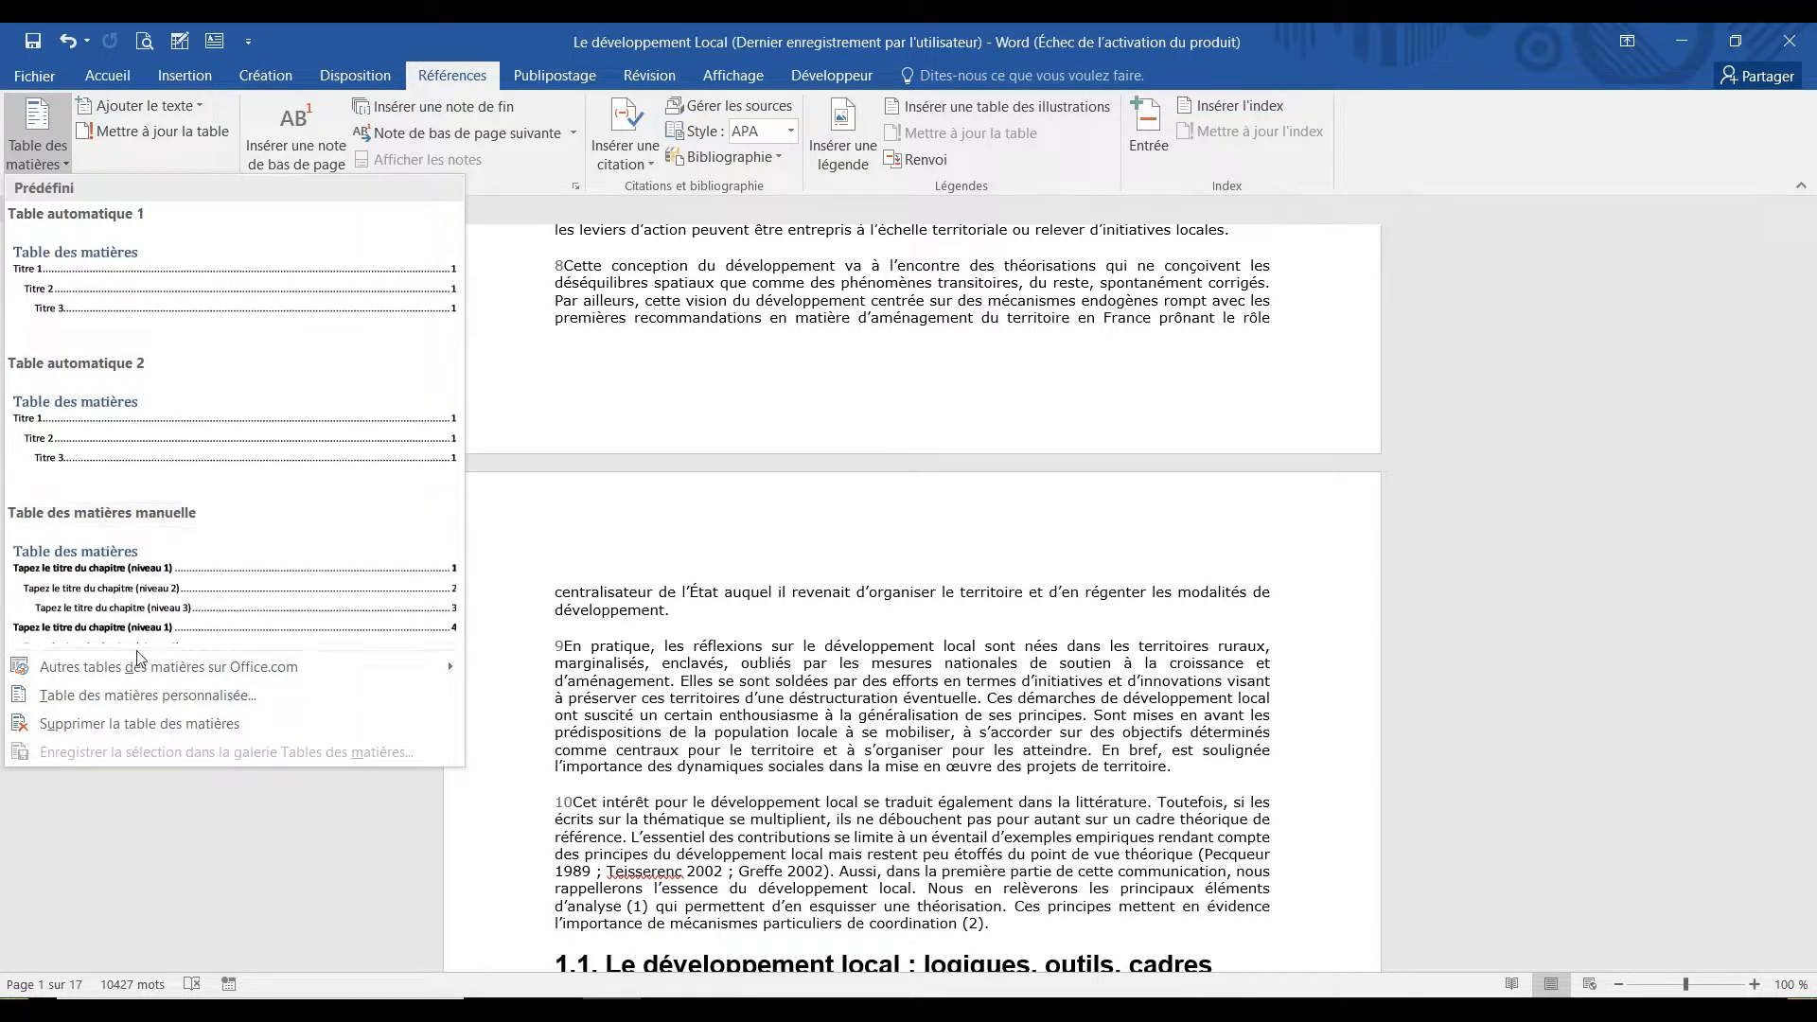
left_click(123, 701)
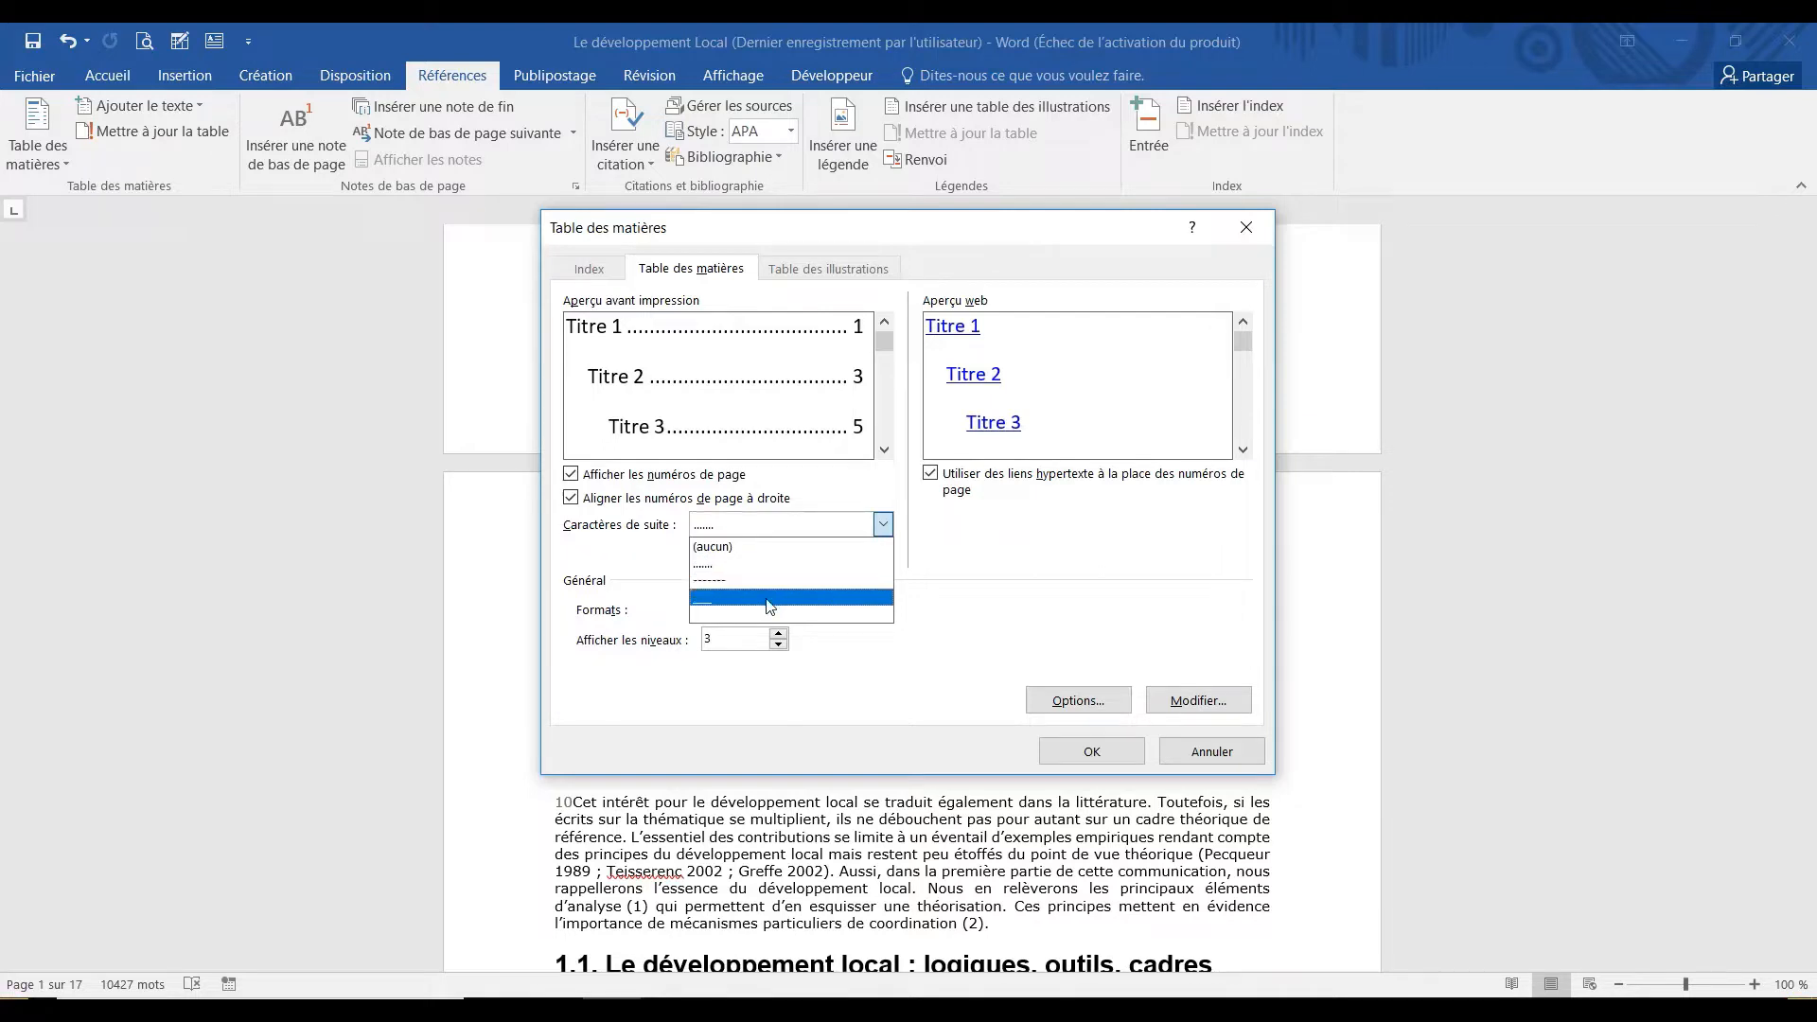
left_click(766, 565)
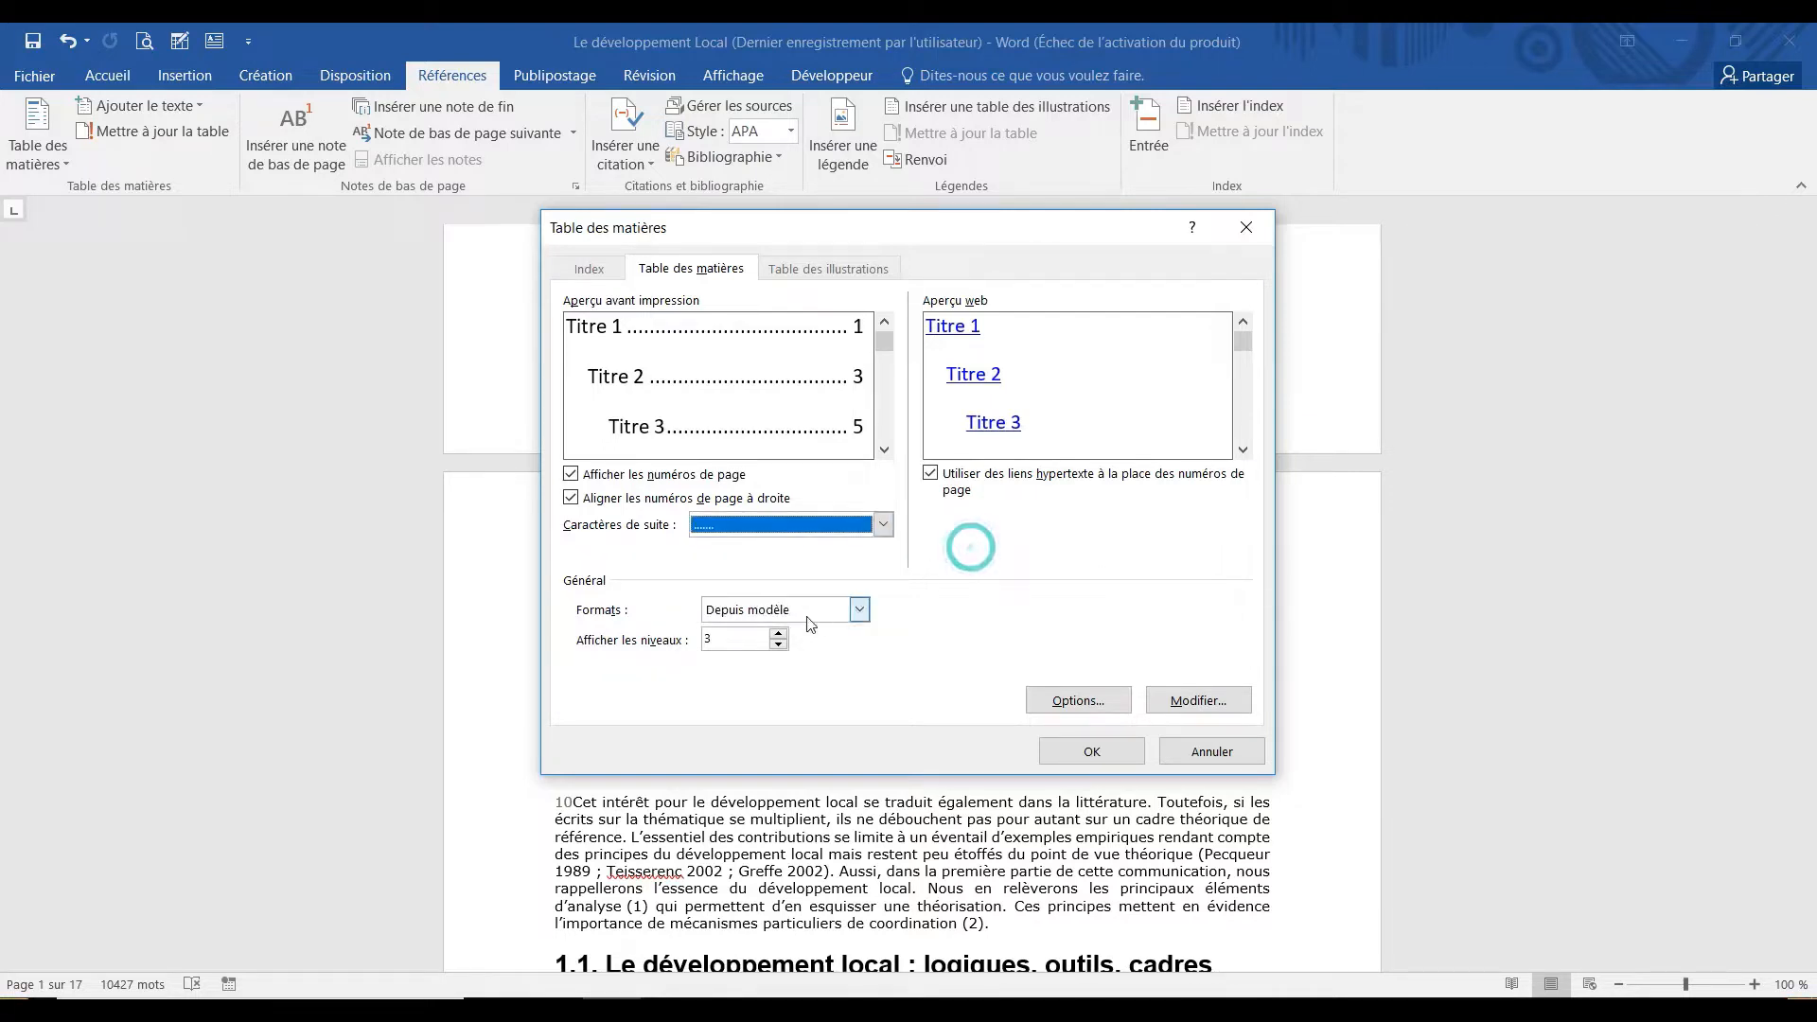
Preview the Classique, Soigné, Recherché and Moderne table of contents formats, and return to Depuis modèle.
left_click(858, 611)
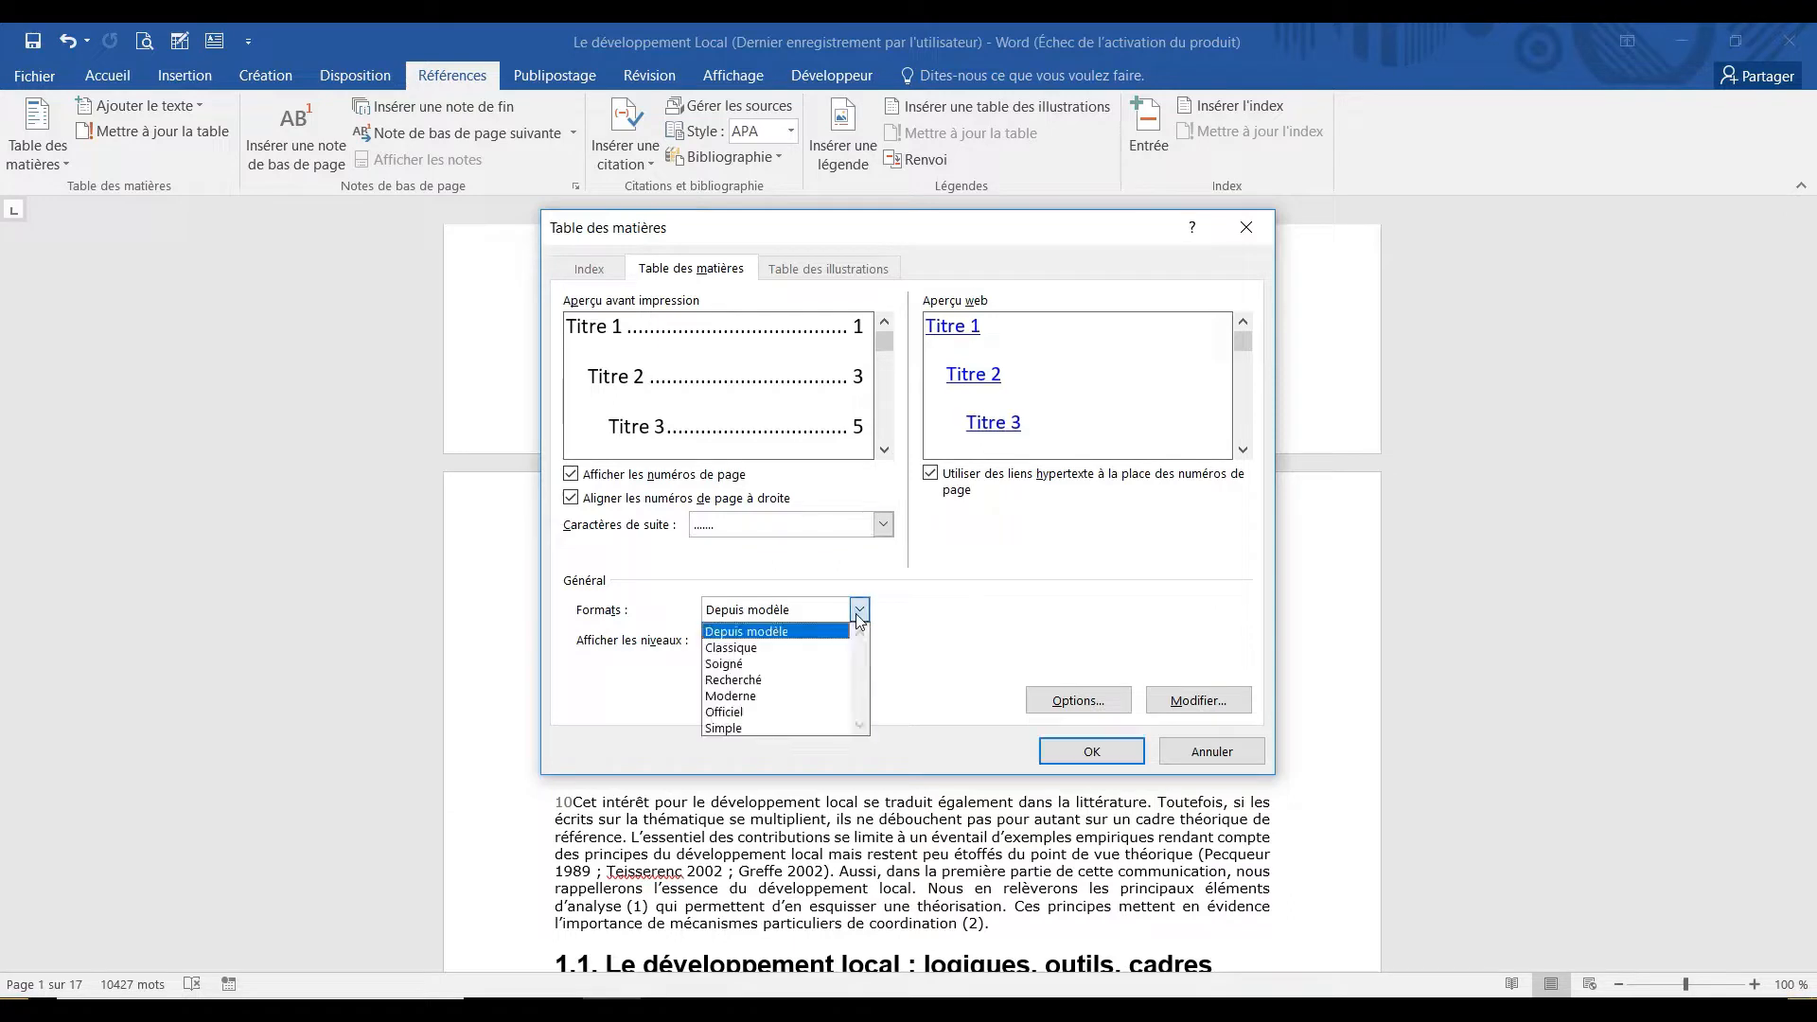
left_click(785, 649)
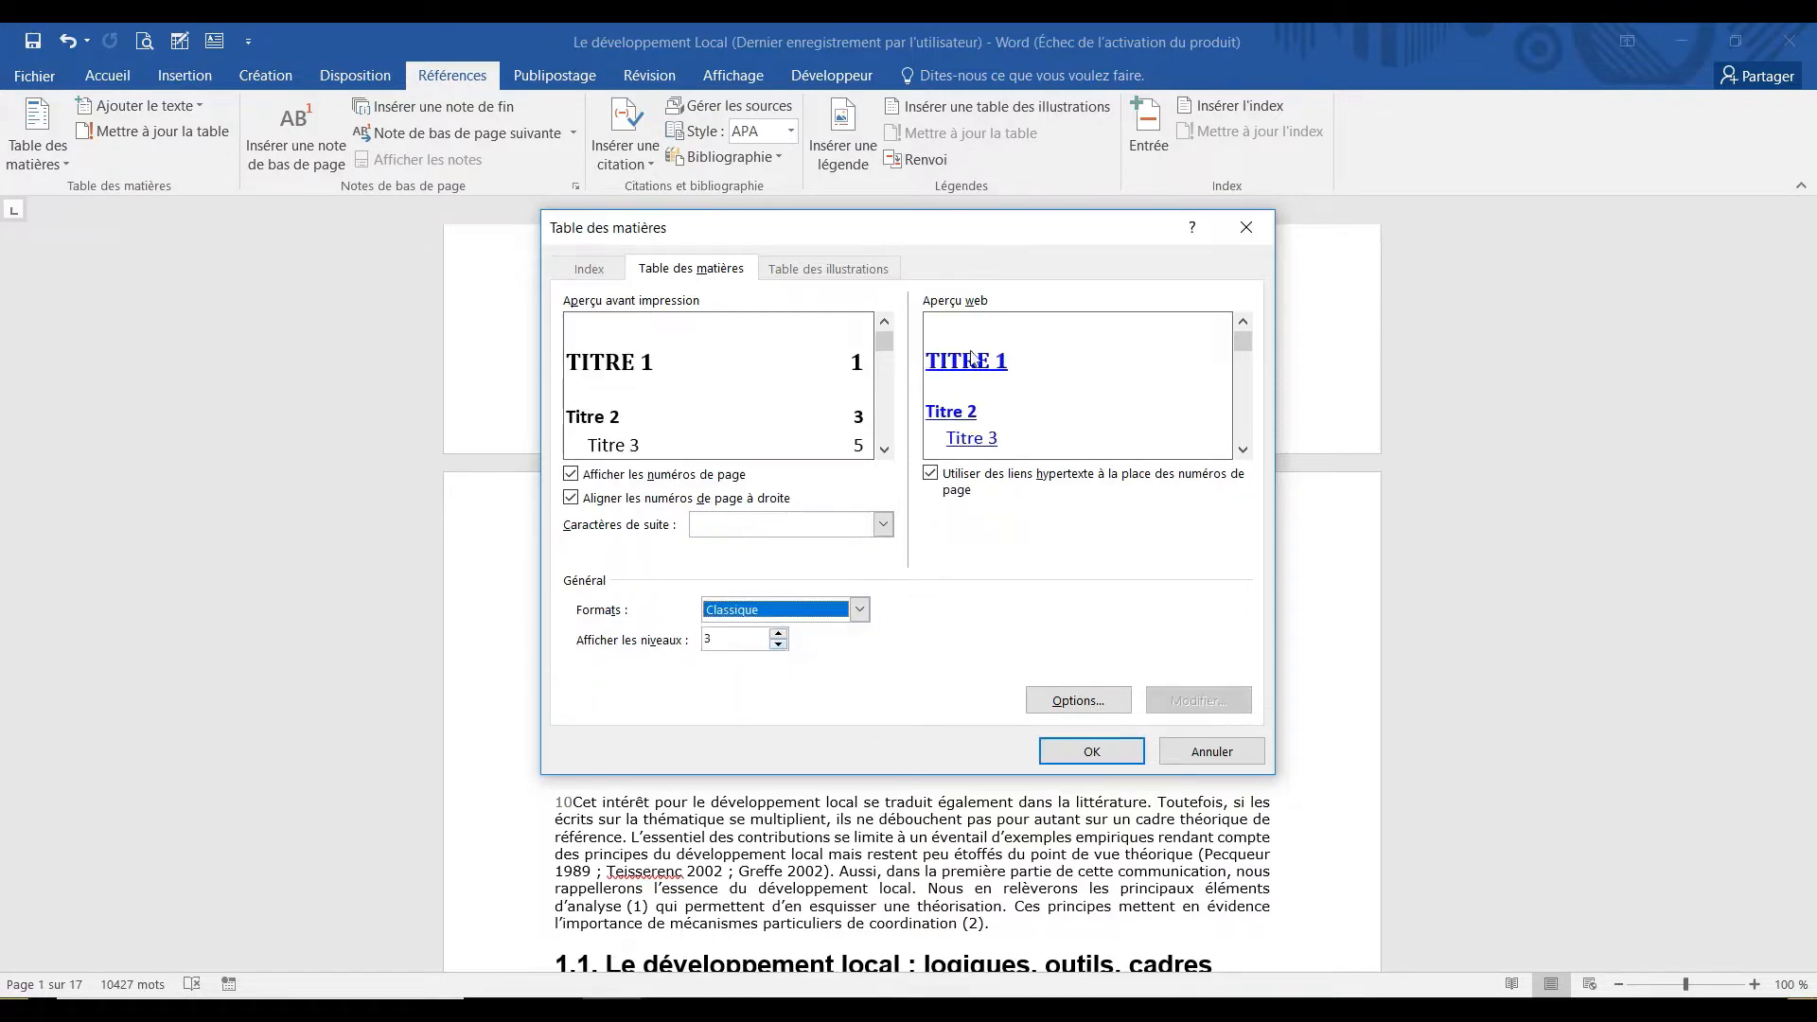
left_click(859, 610)
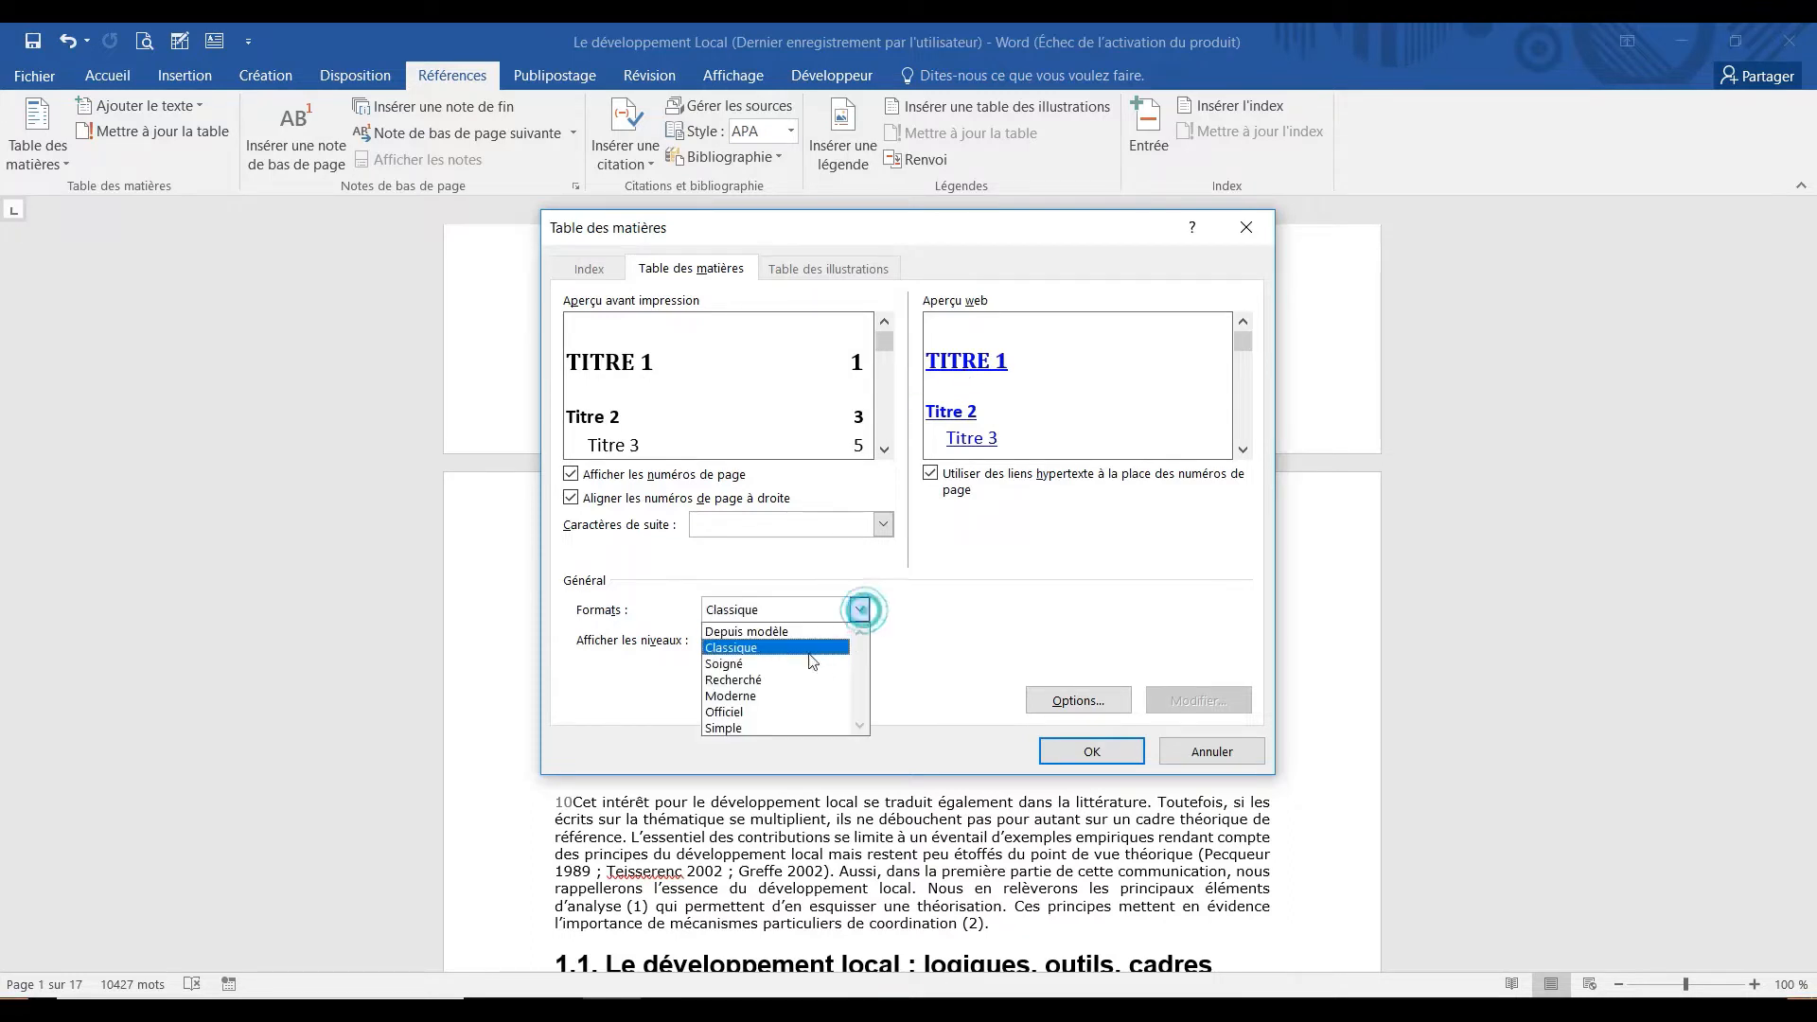
left_click(802, 665)
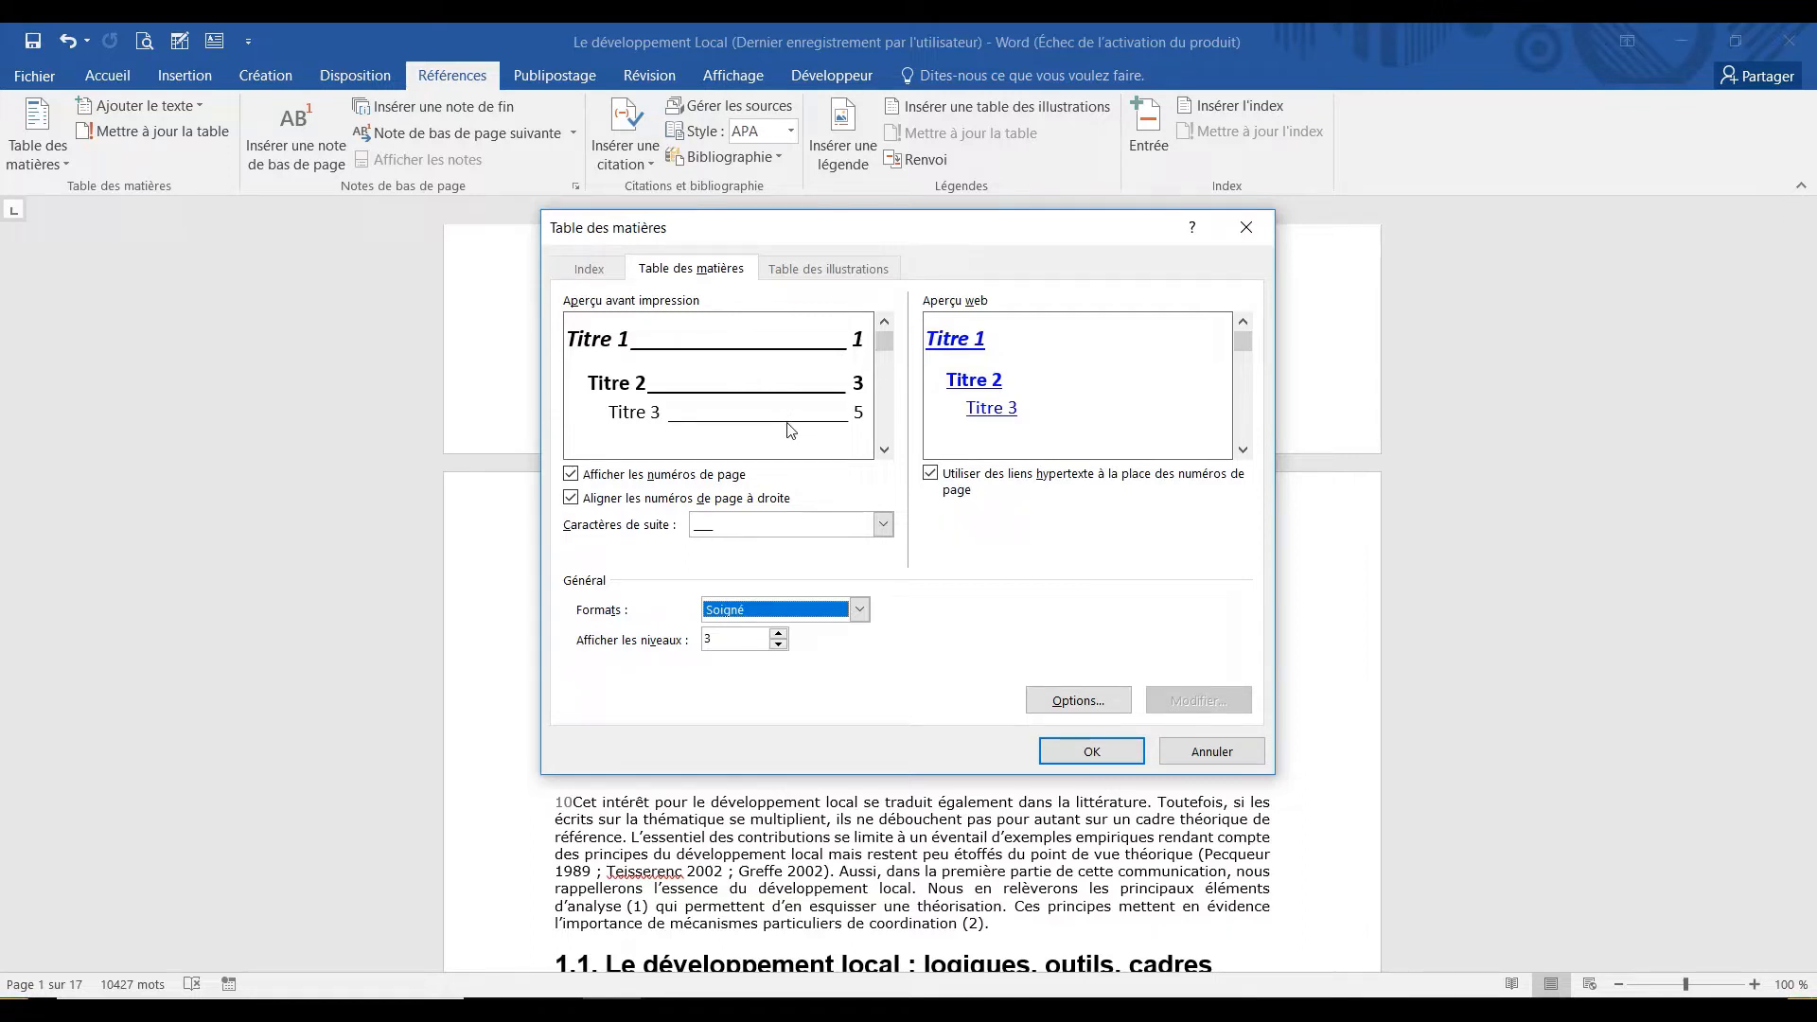
left_click(861, 611)
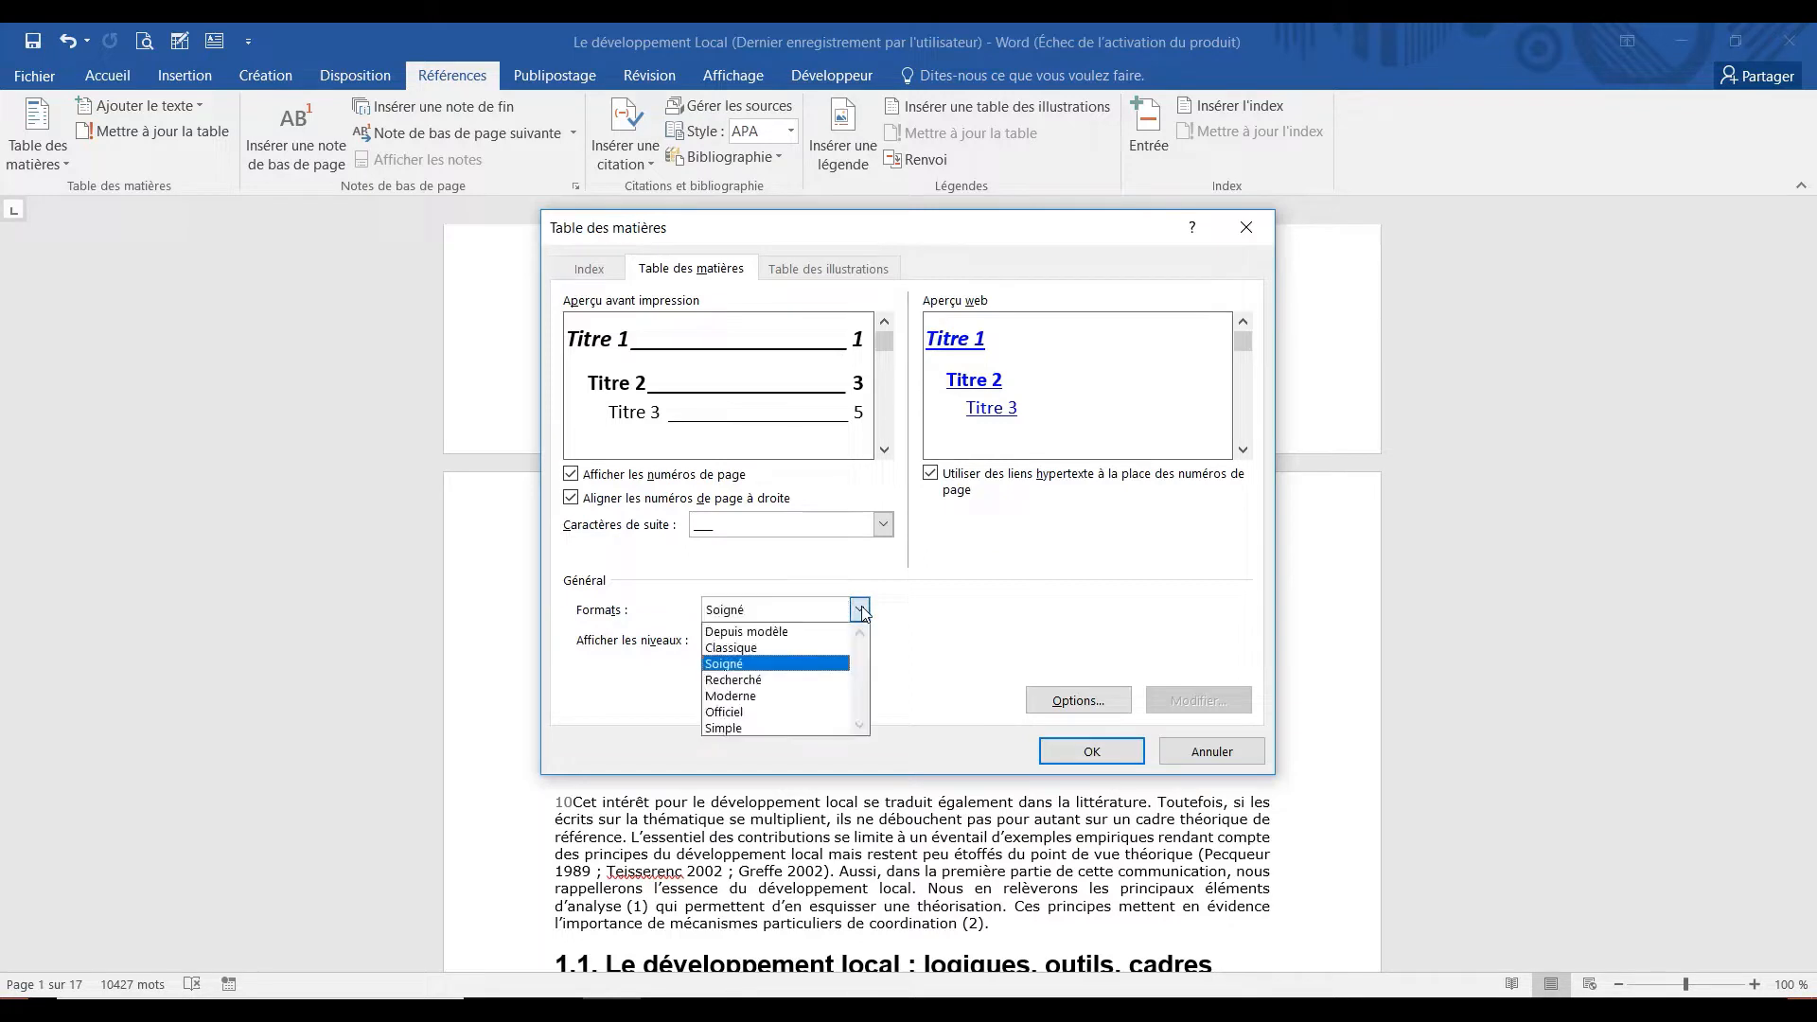
left_click(790, 681)
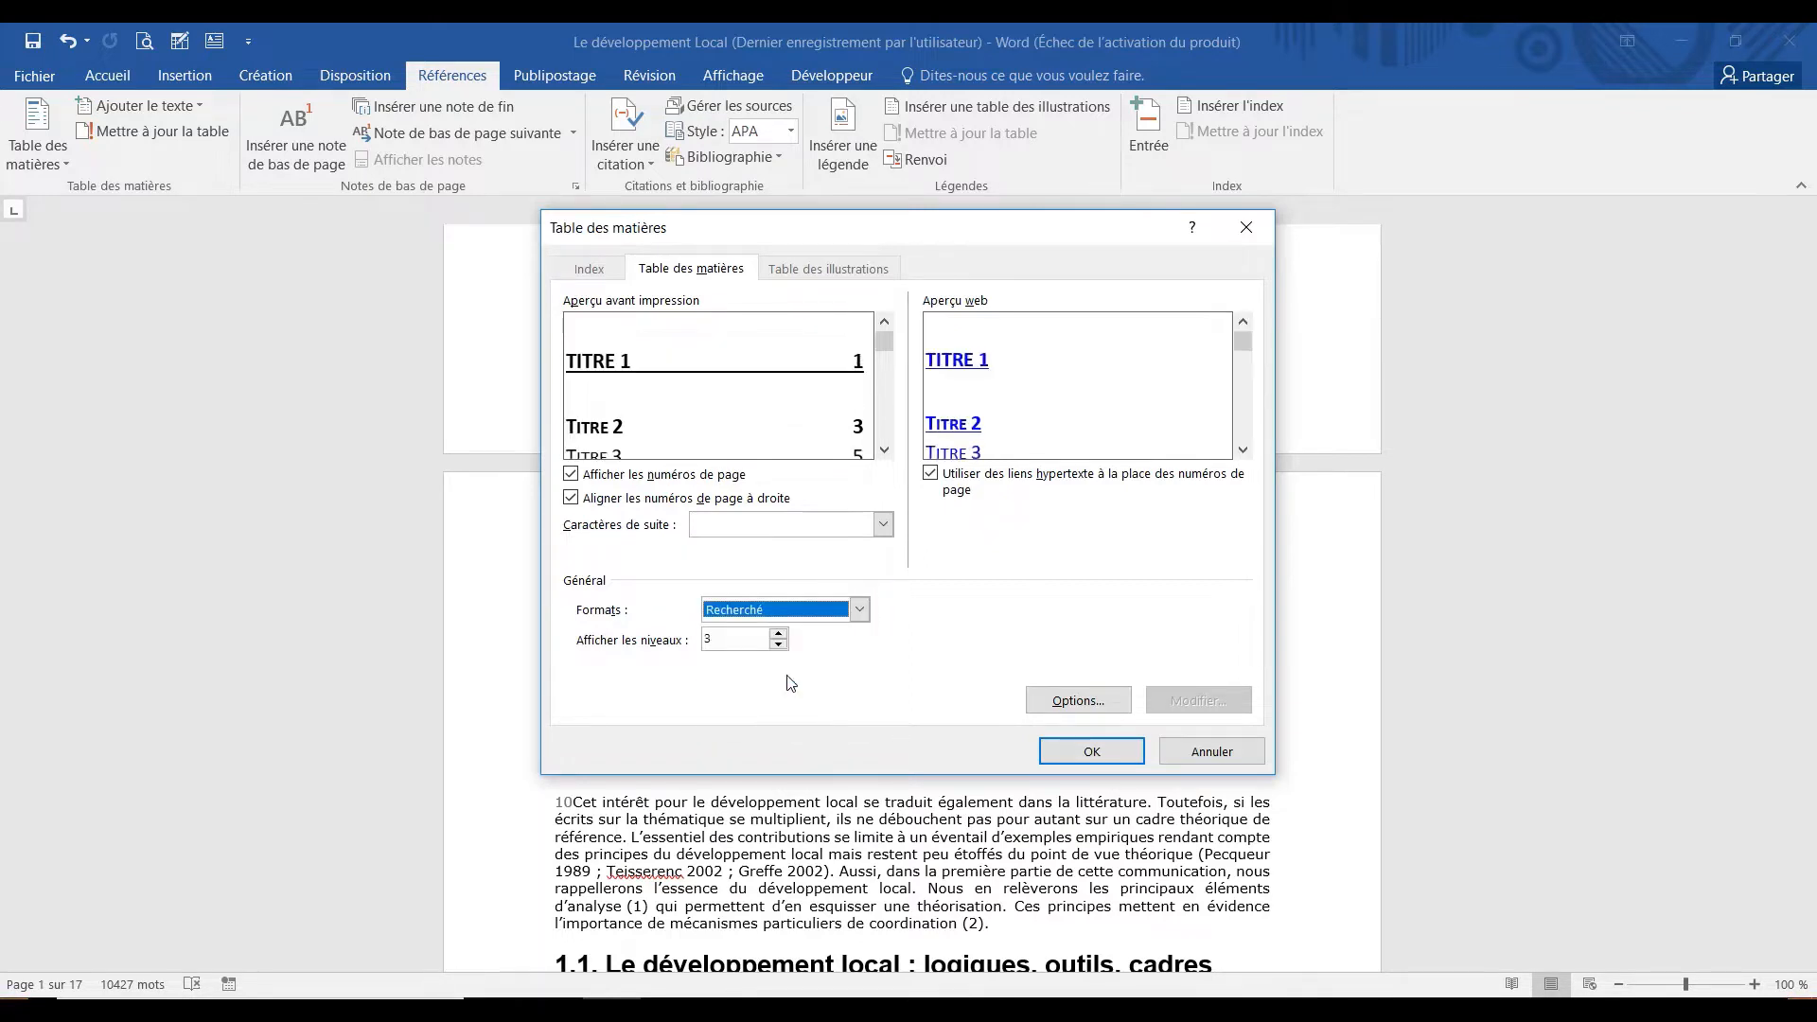
left_click(861, 610)
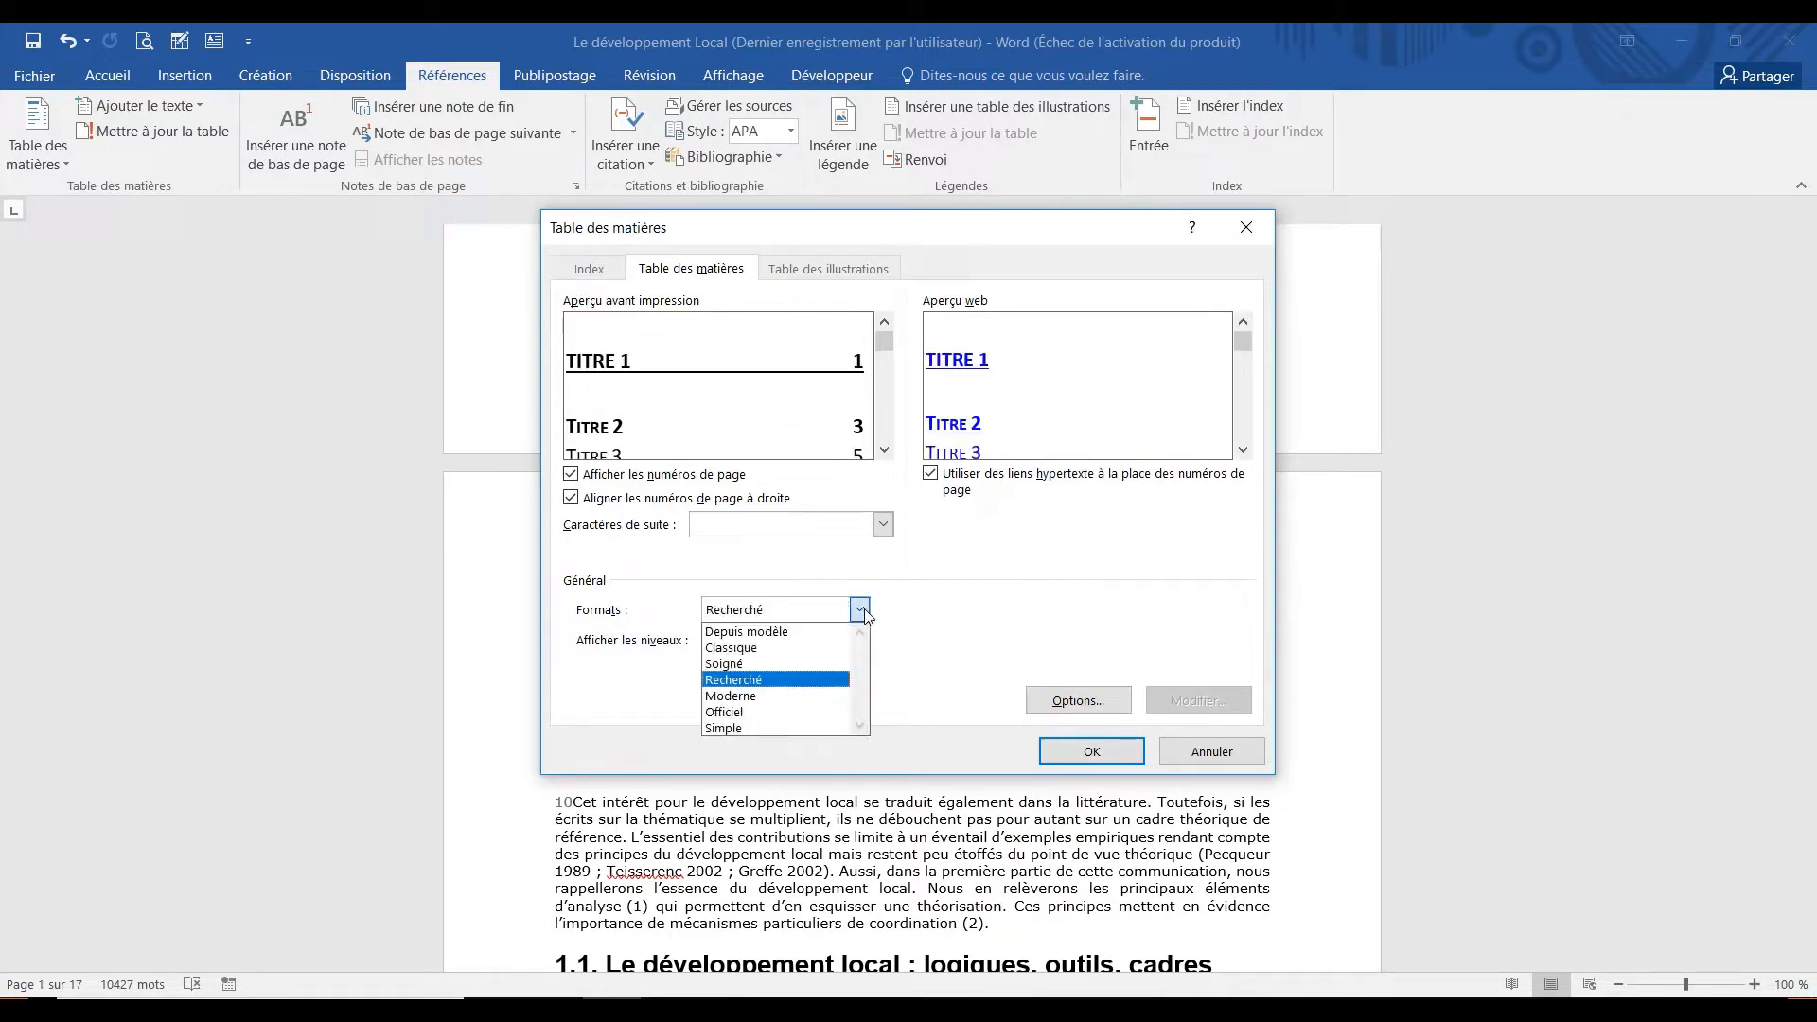
left_click(809, 698)
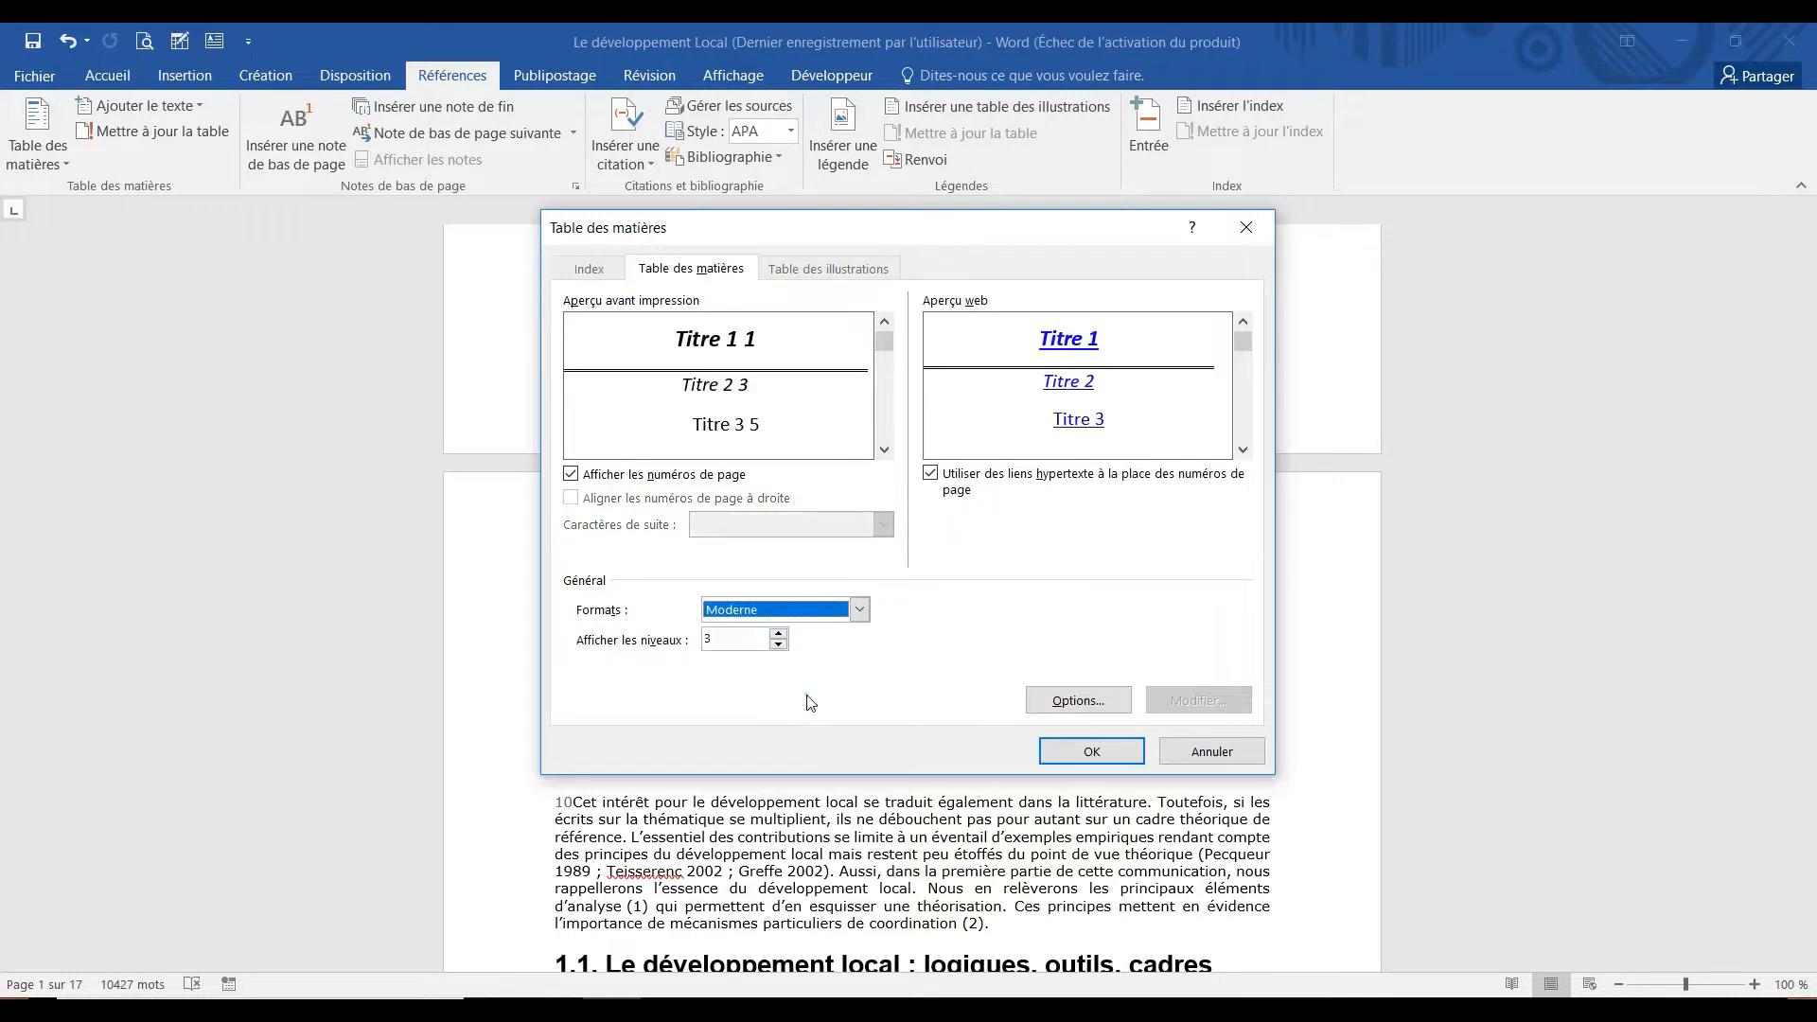
left_click(860, 610)
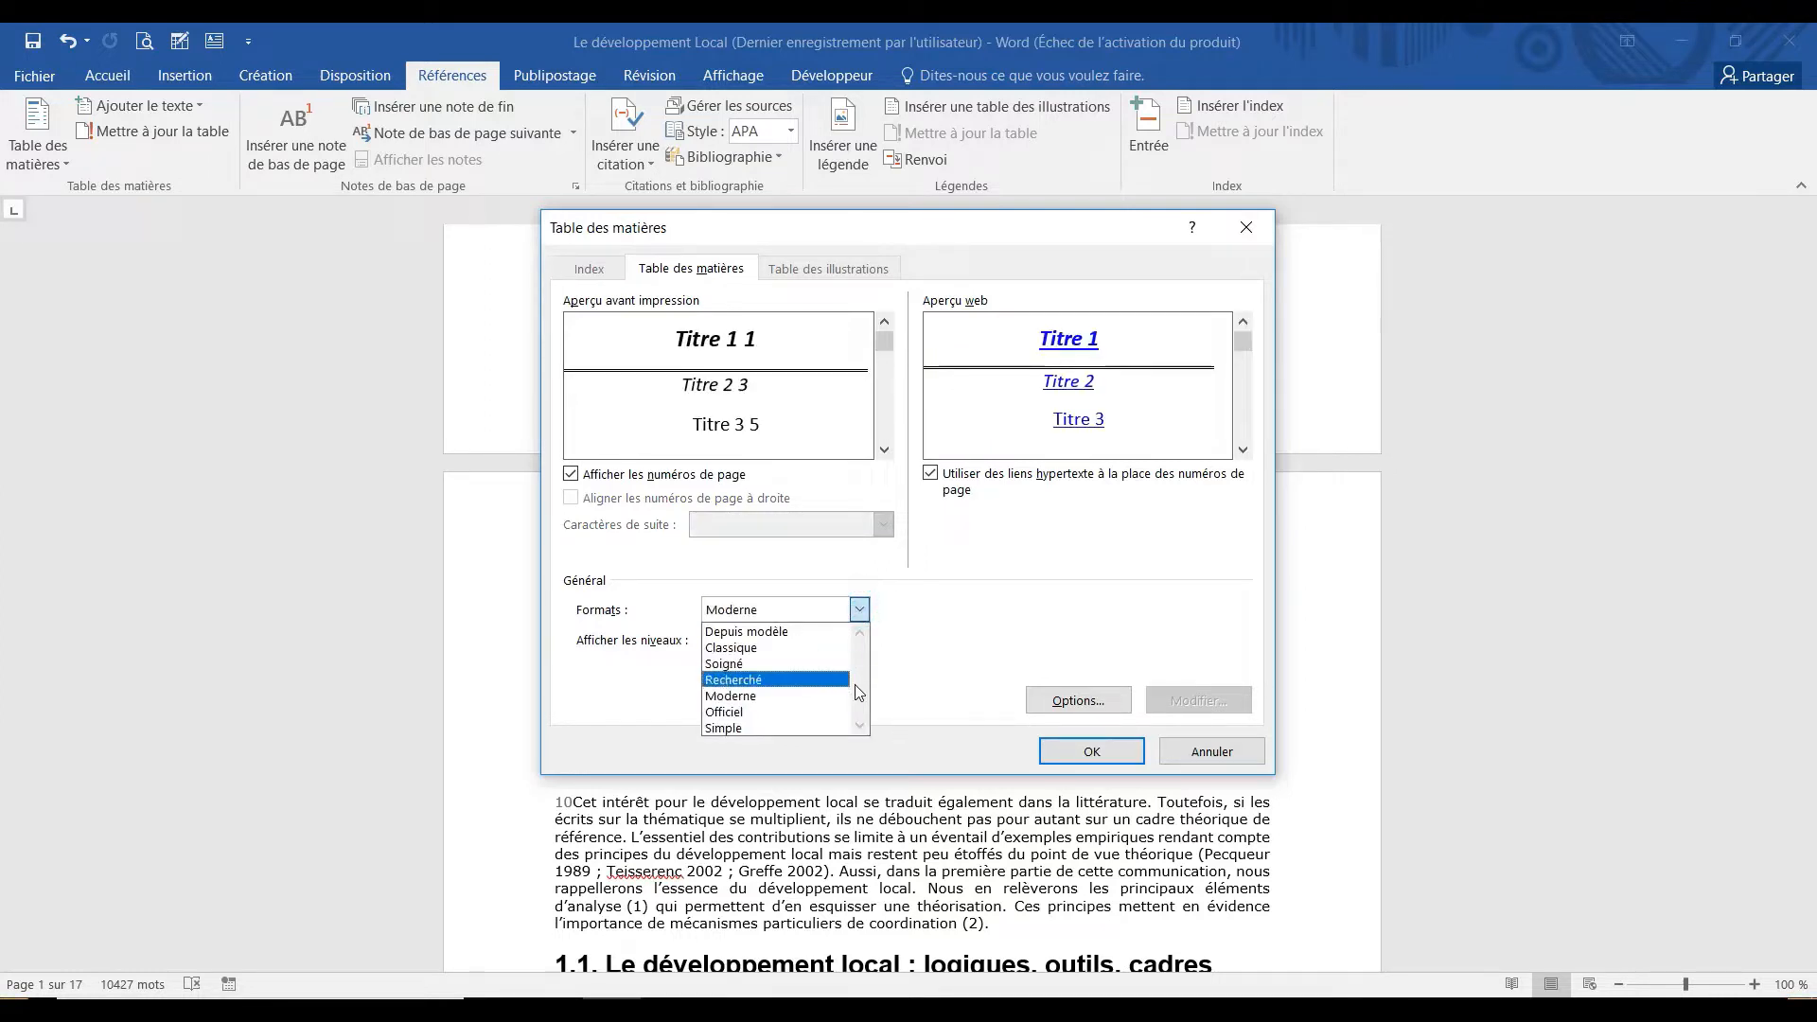
left_click(863, 626)
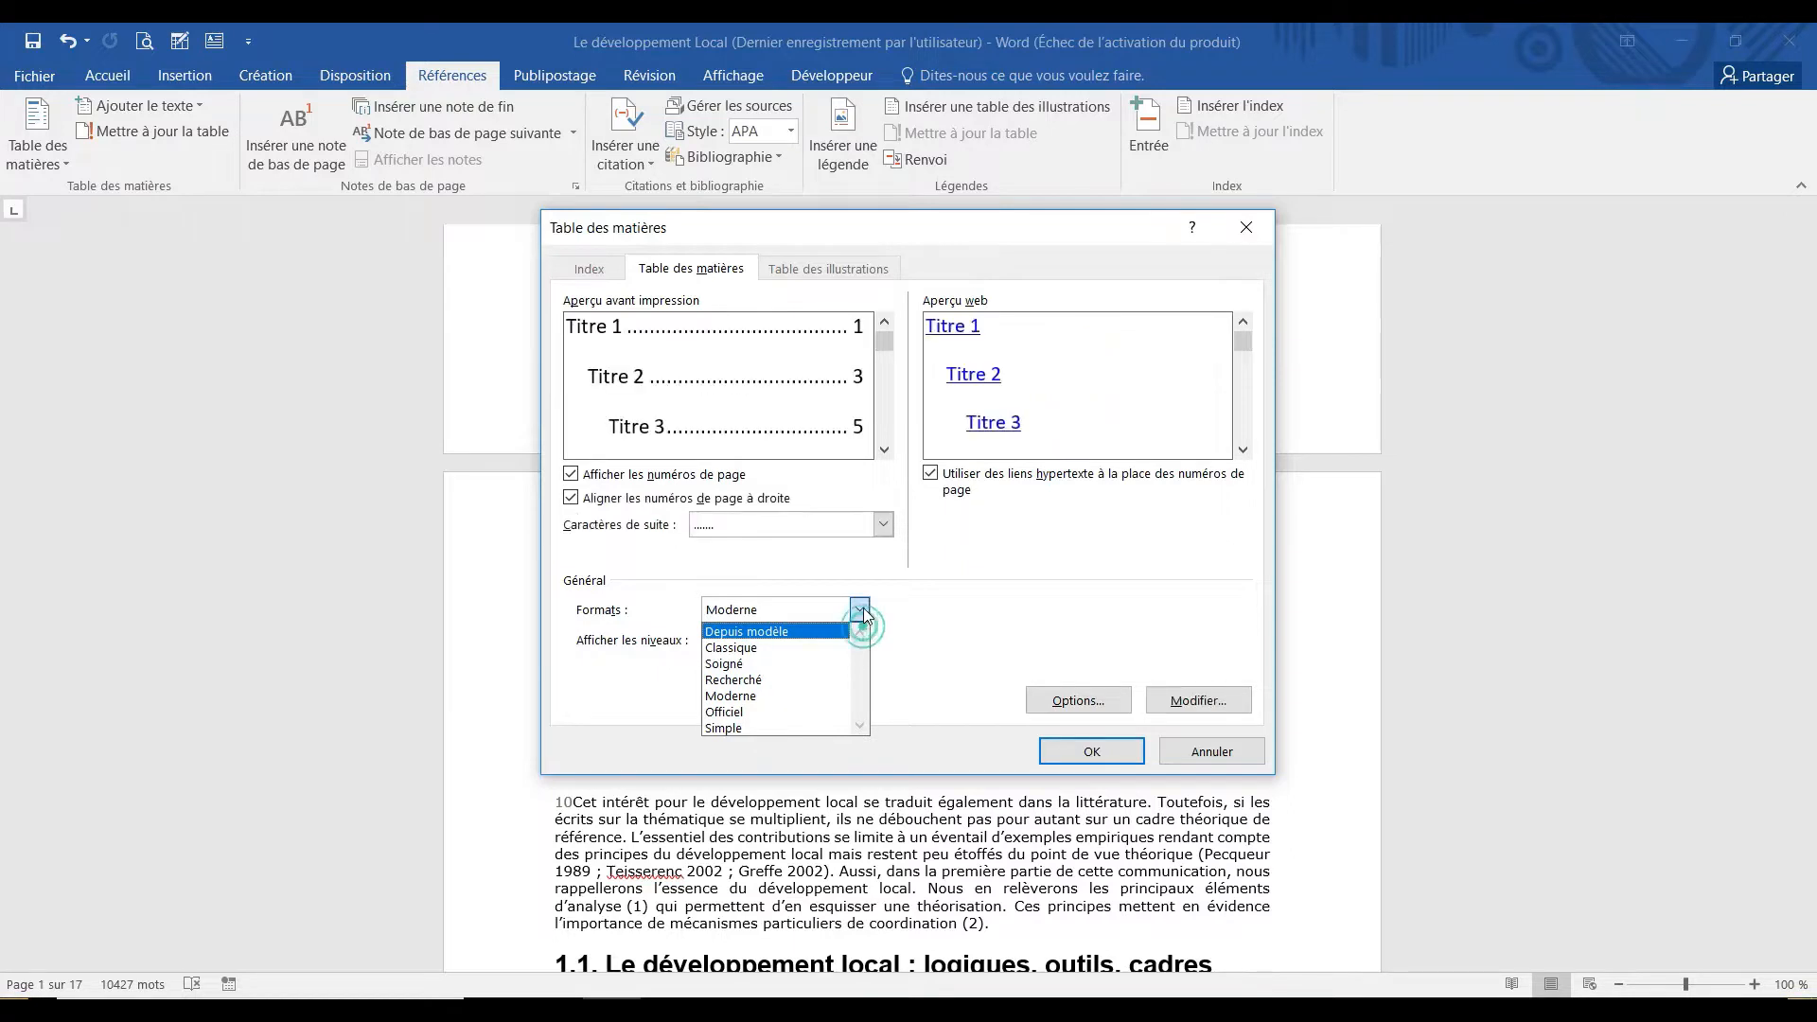
left_click(860, 610)
left_click(860, 611)
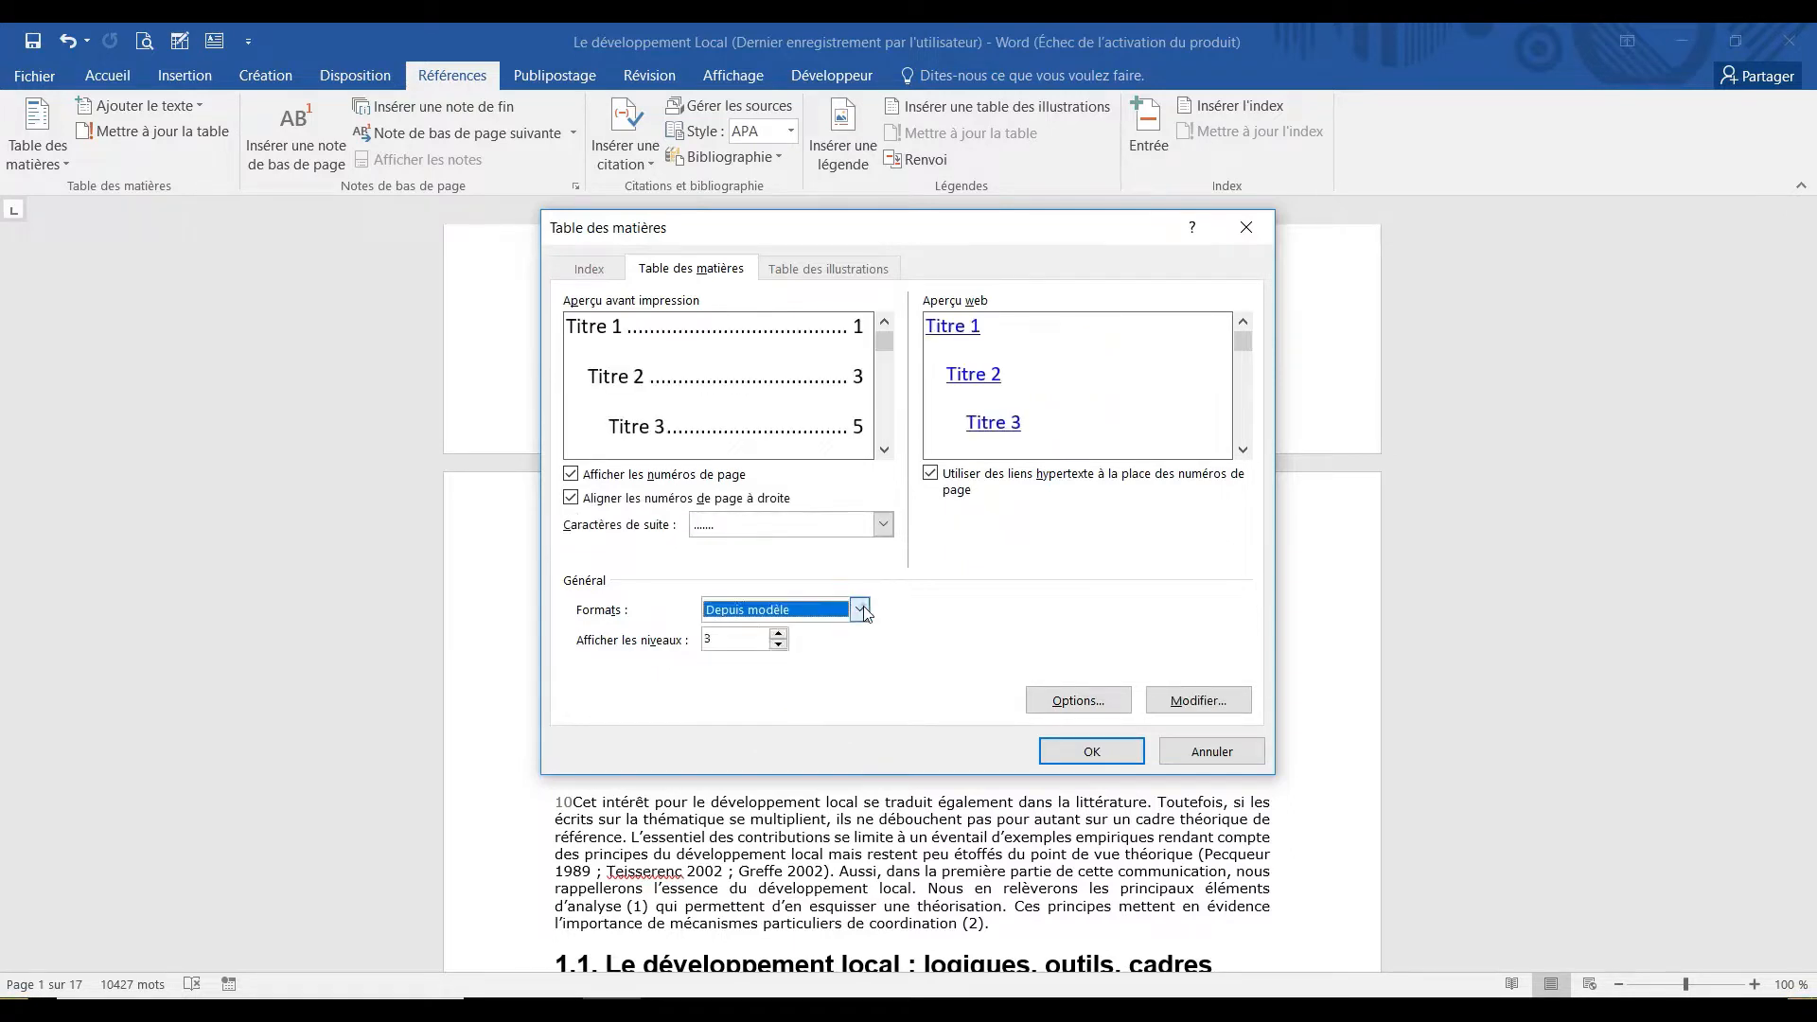
Preview the Moderne format once more and set the table's format back to Depuis modèle.
left_click(860, 610)
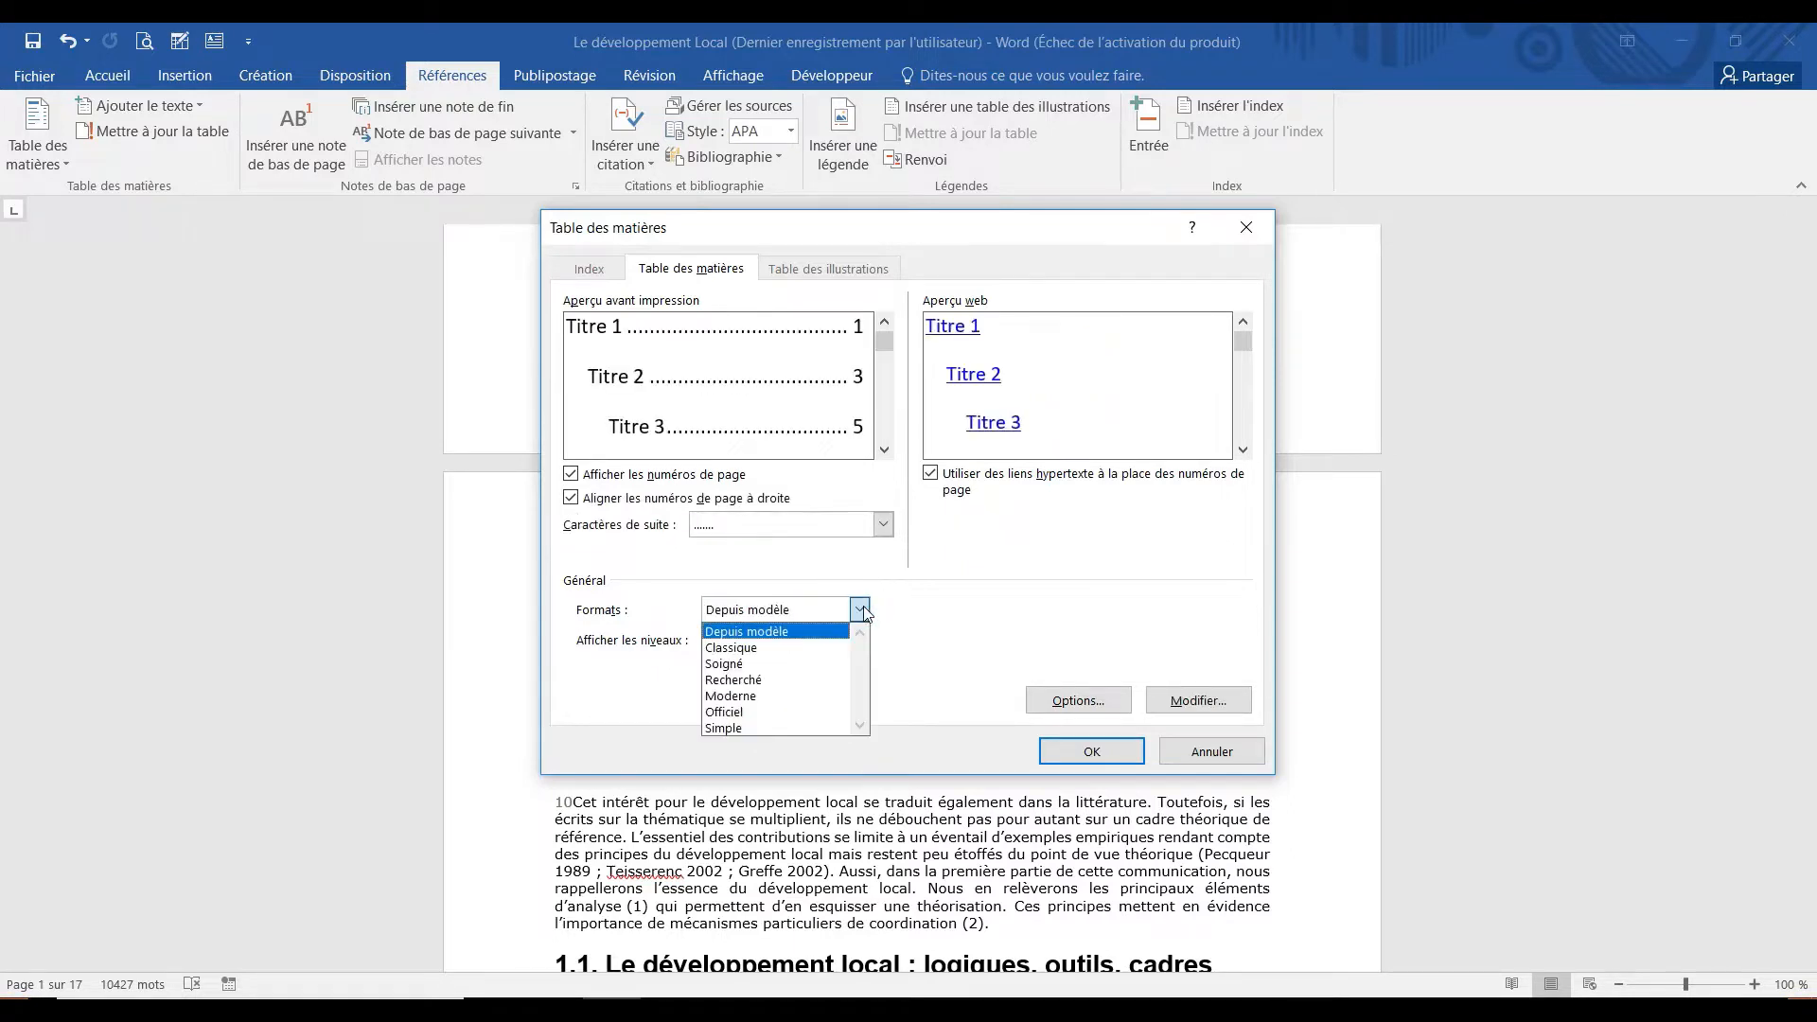
left_click(782, 697)
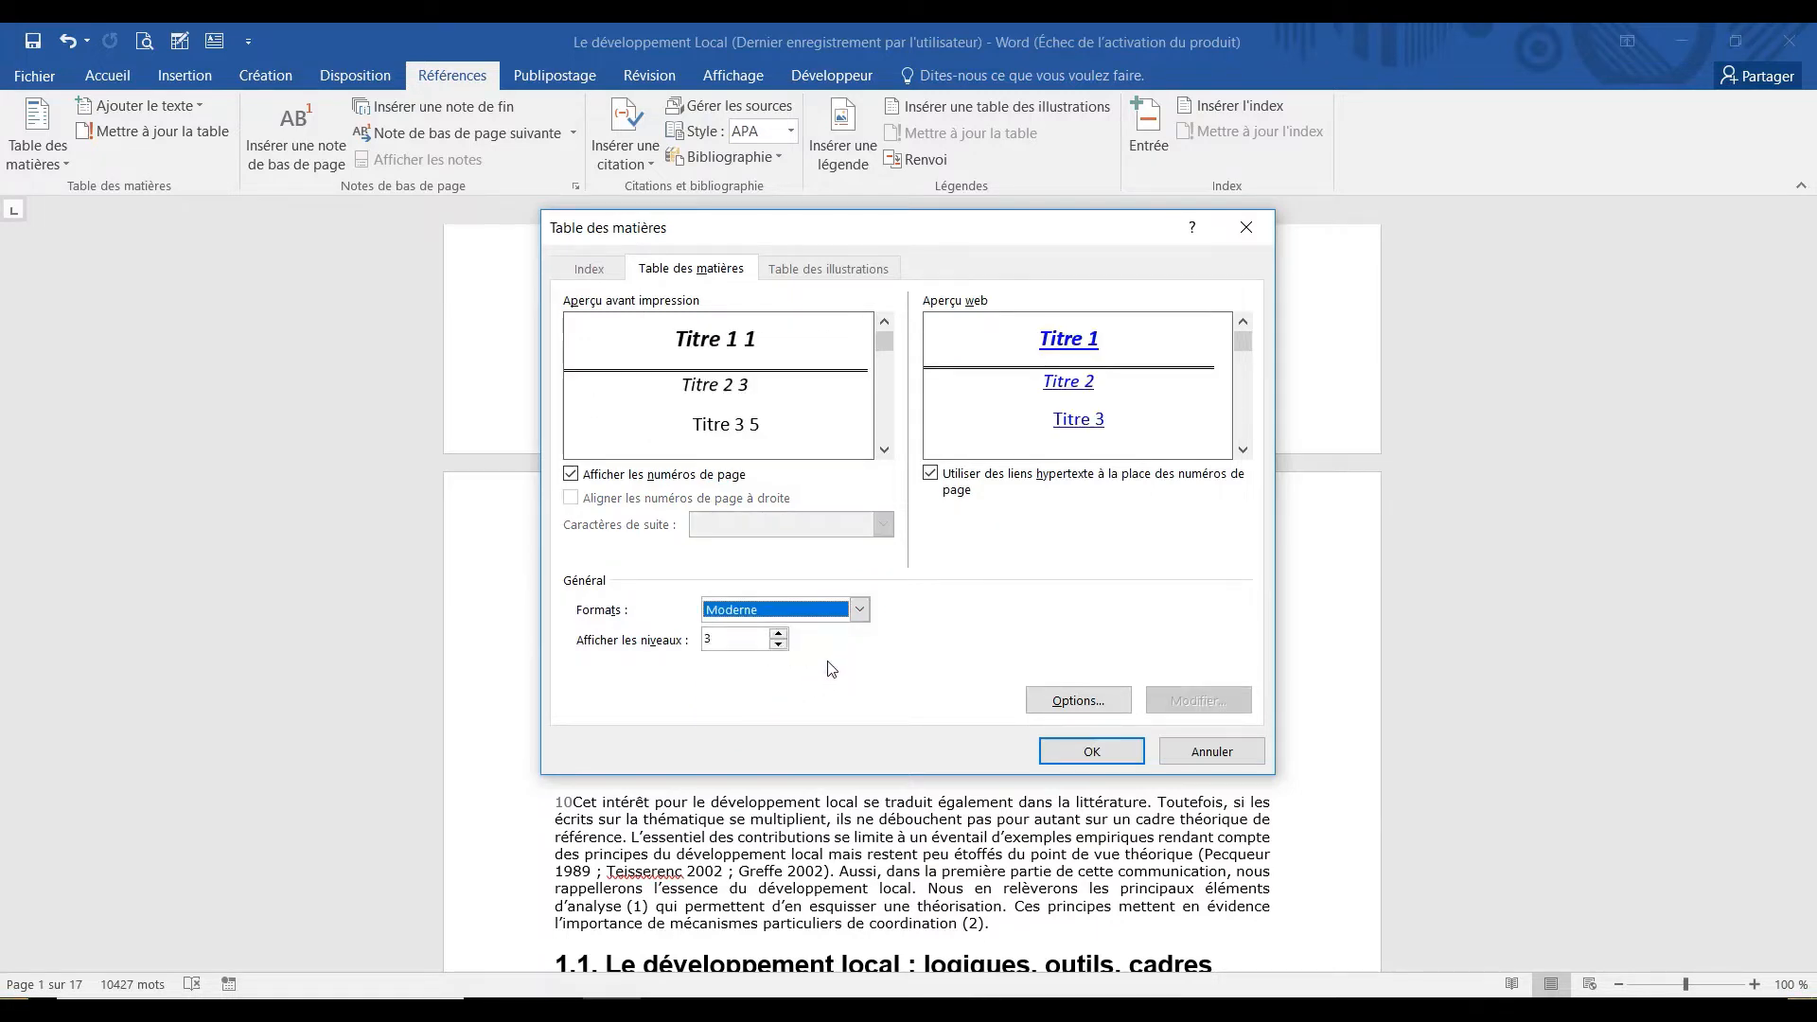
left_click(857, 611)
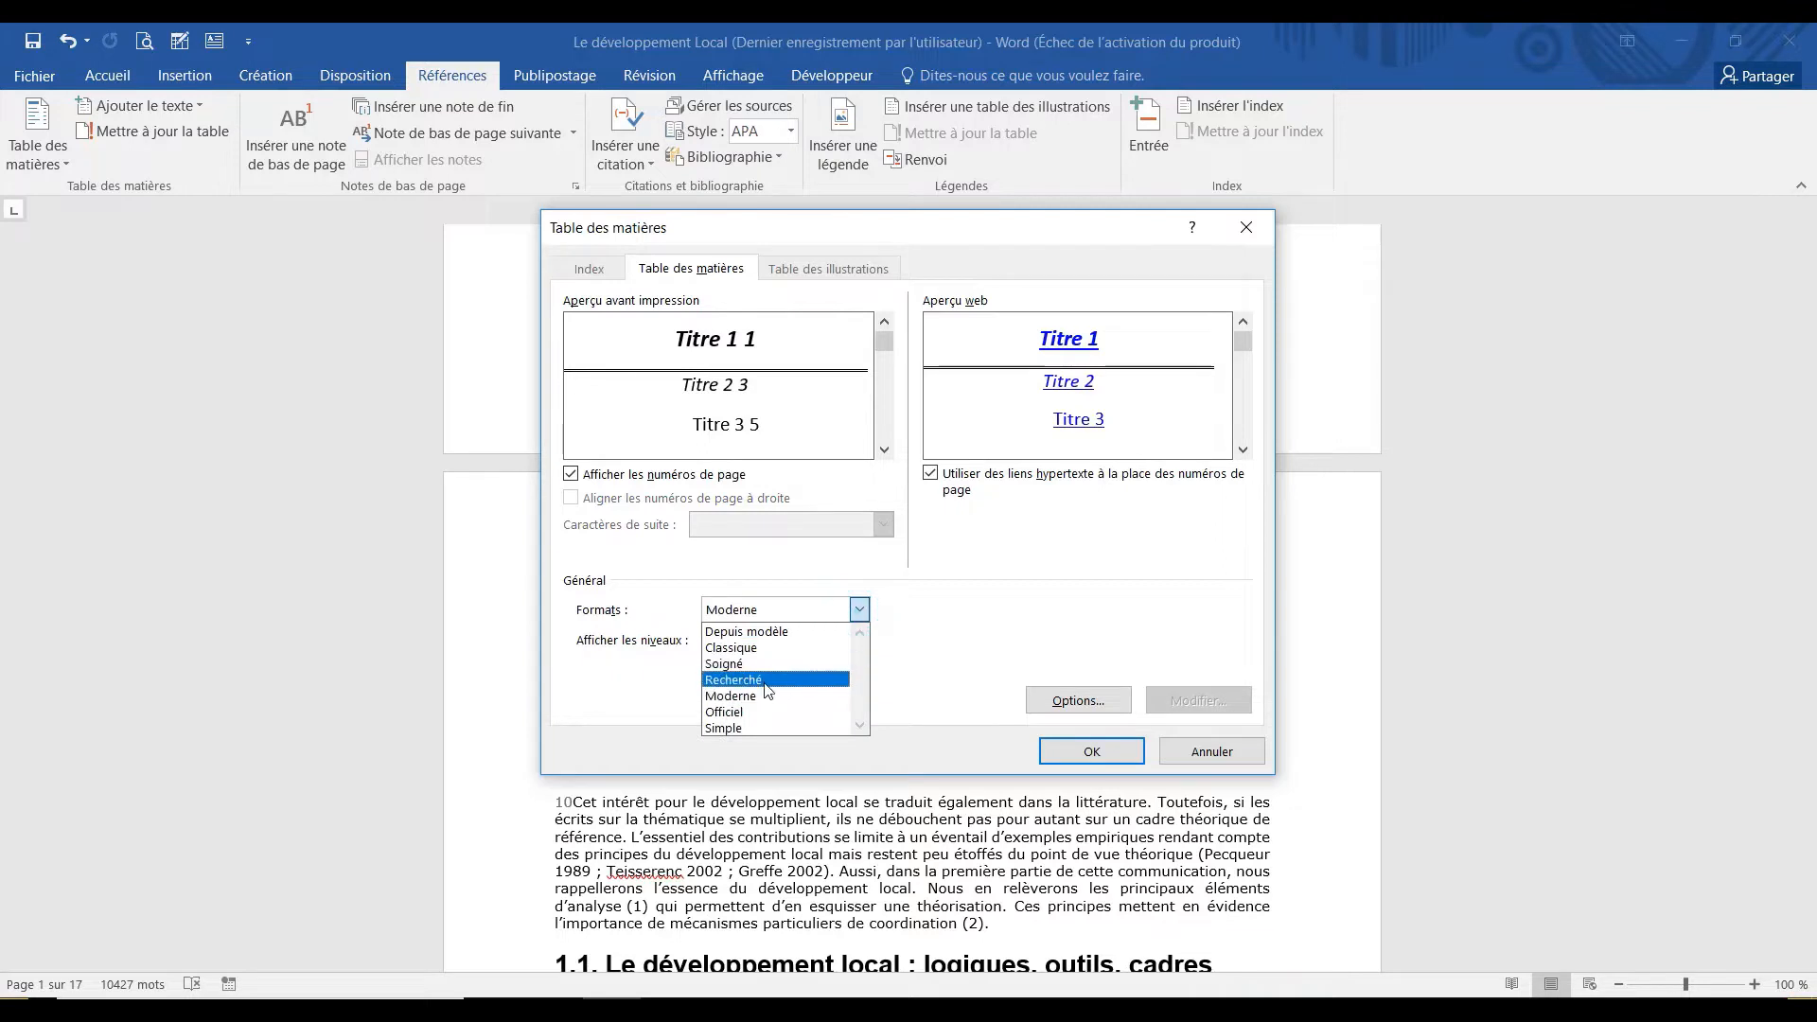
left_click(784, 634)
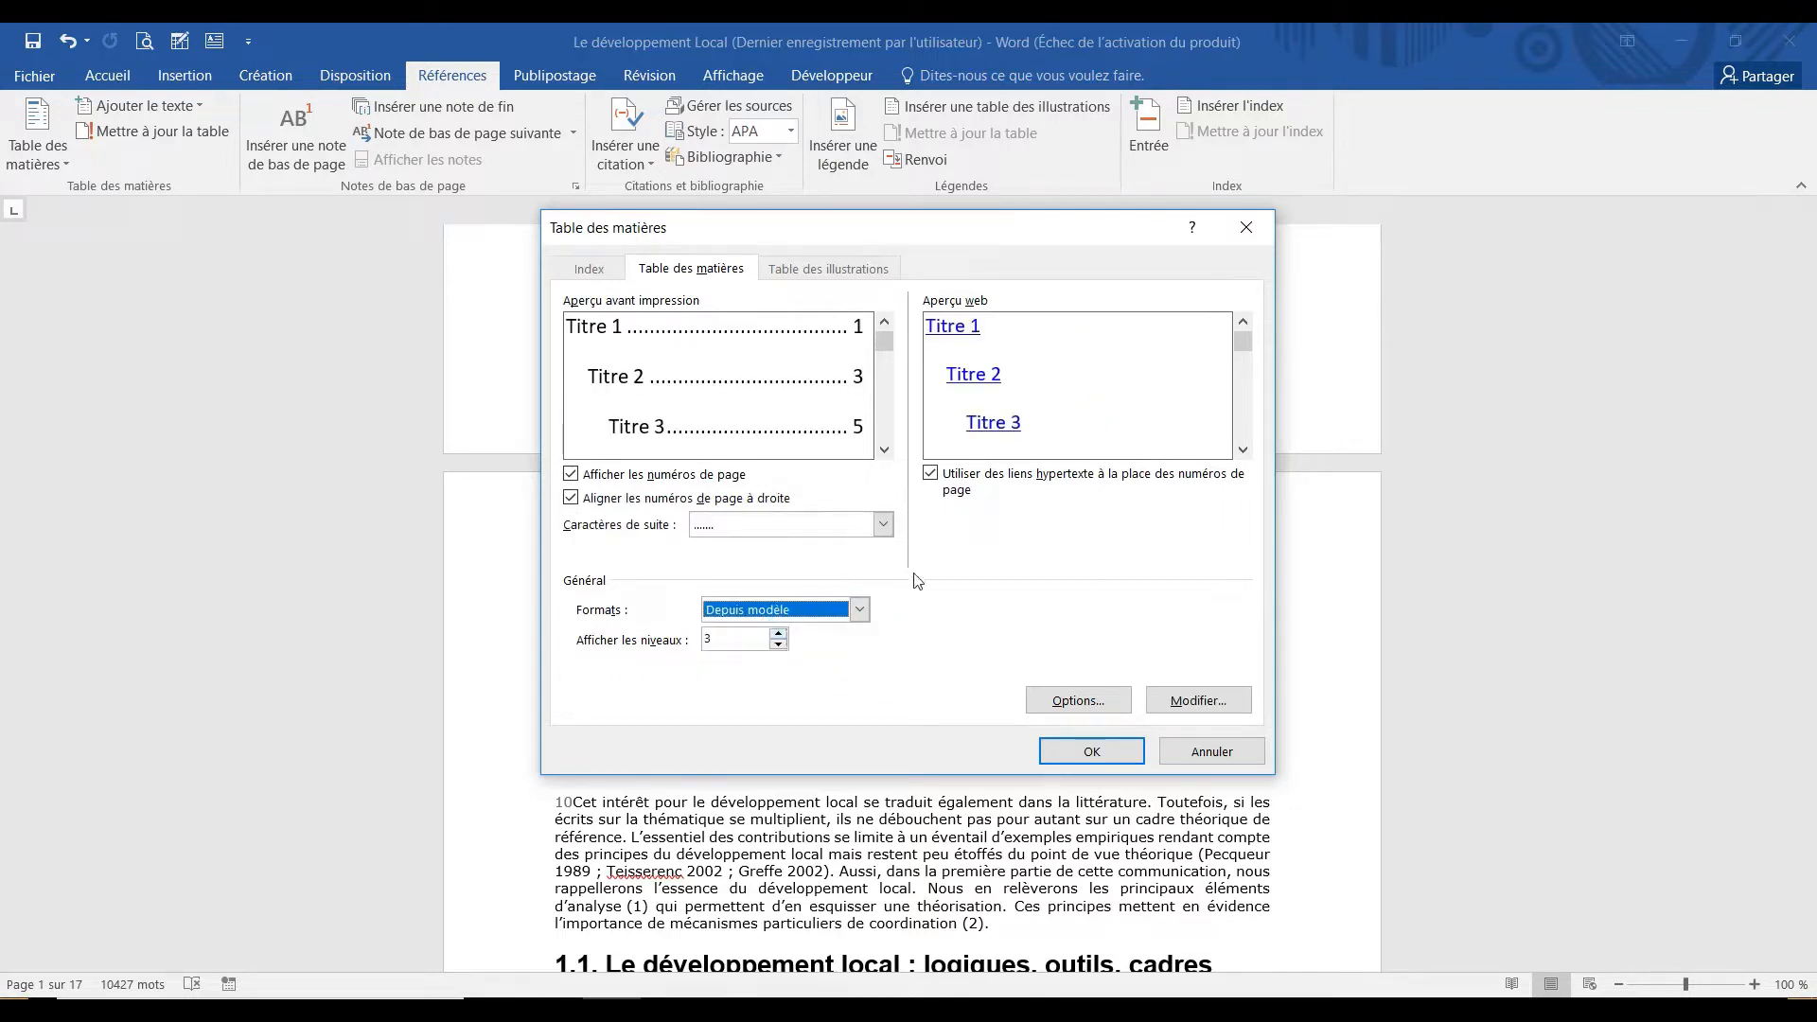
Set the table of contents to show 3 levels and insert it in the document.
left_click(777, 633)
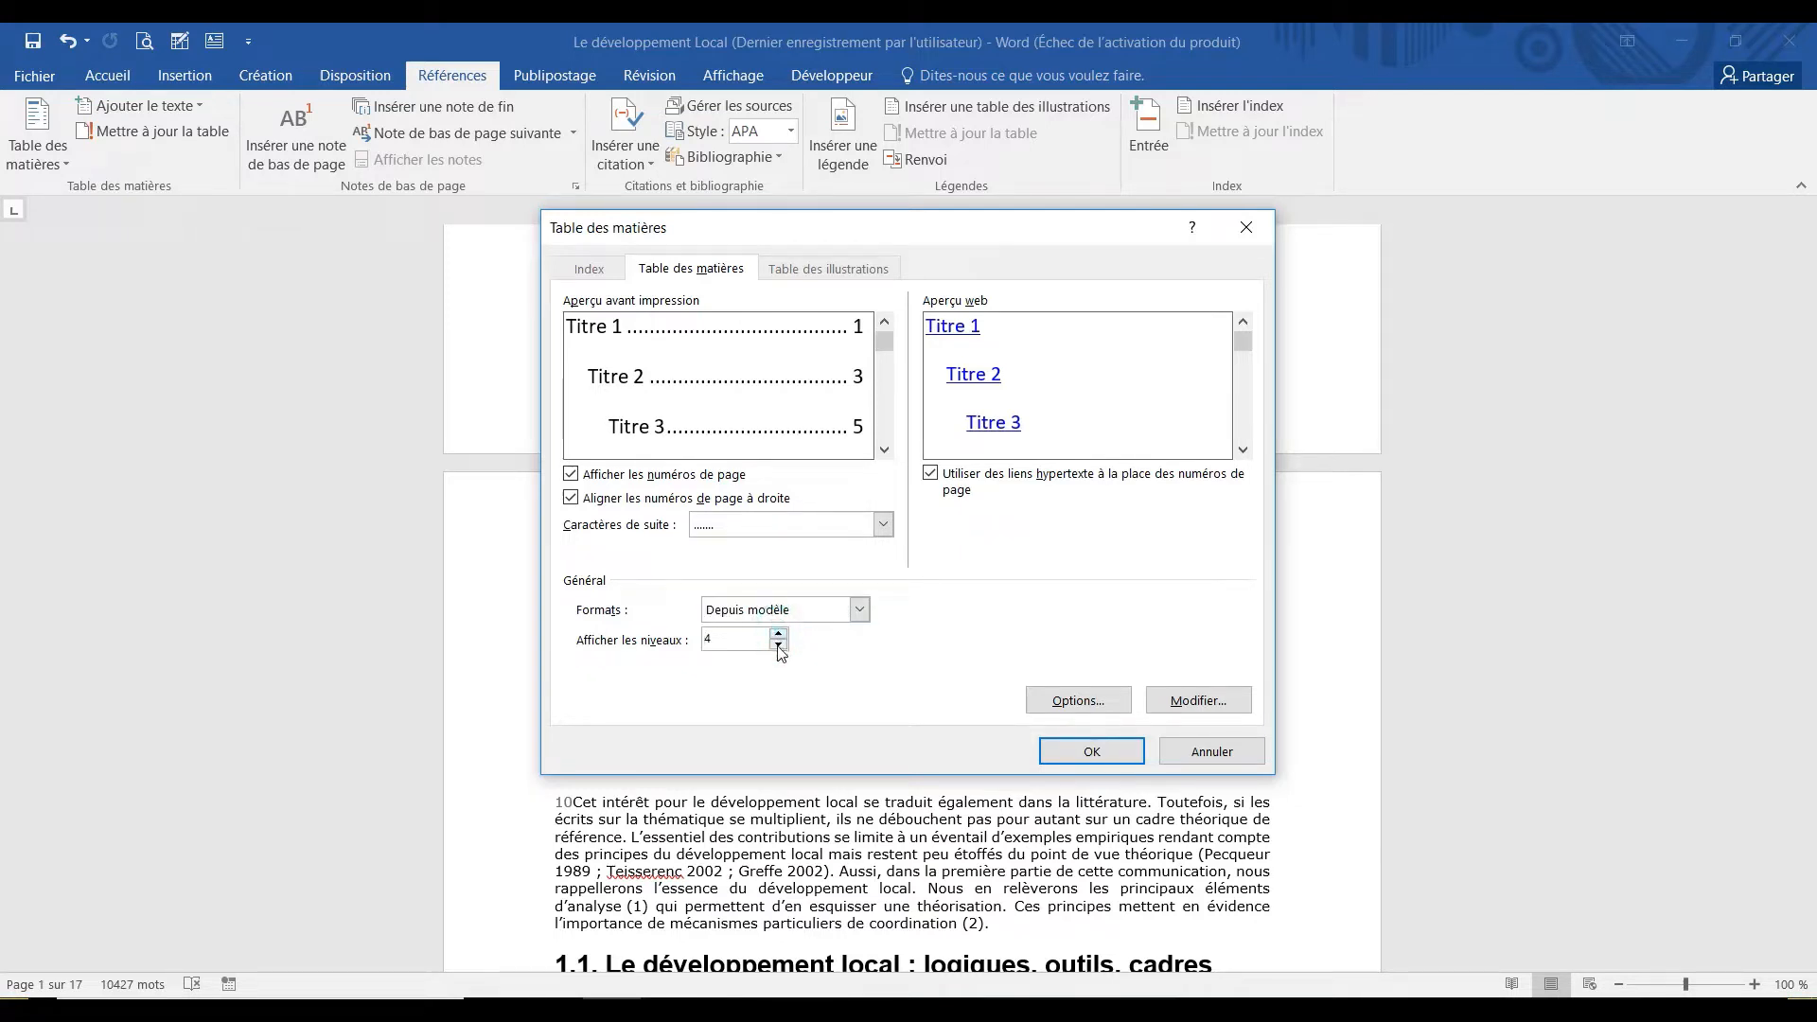
left_click(778, 647)
left_click(1091, 750)
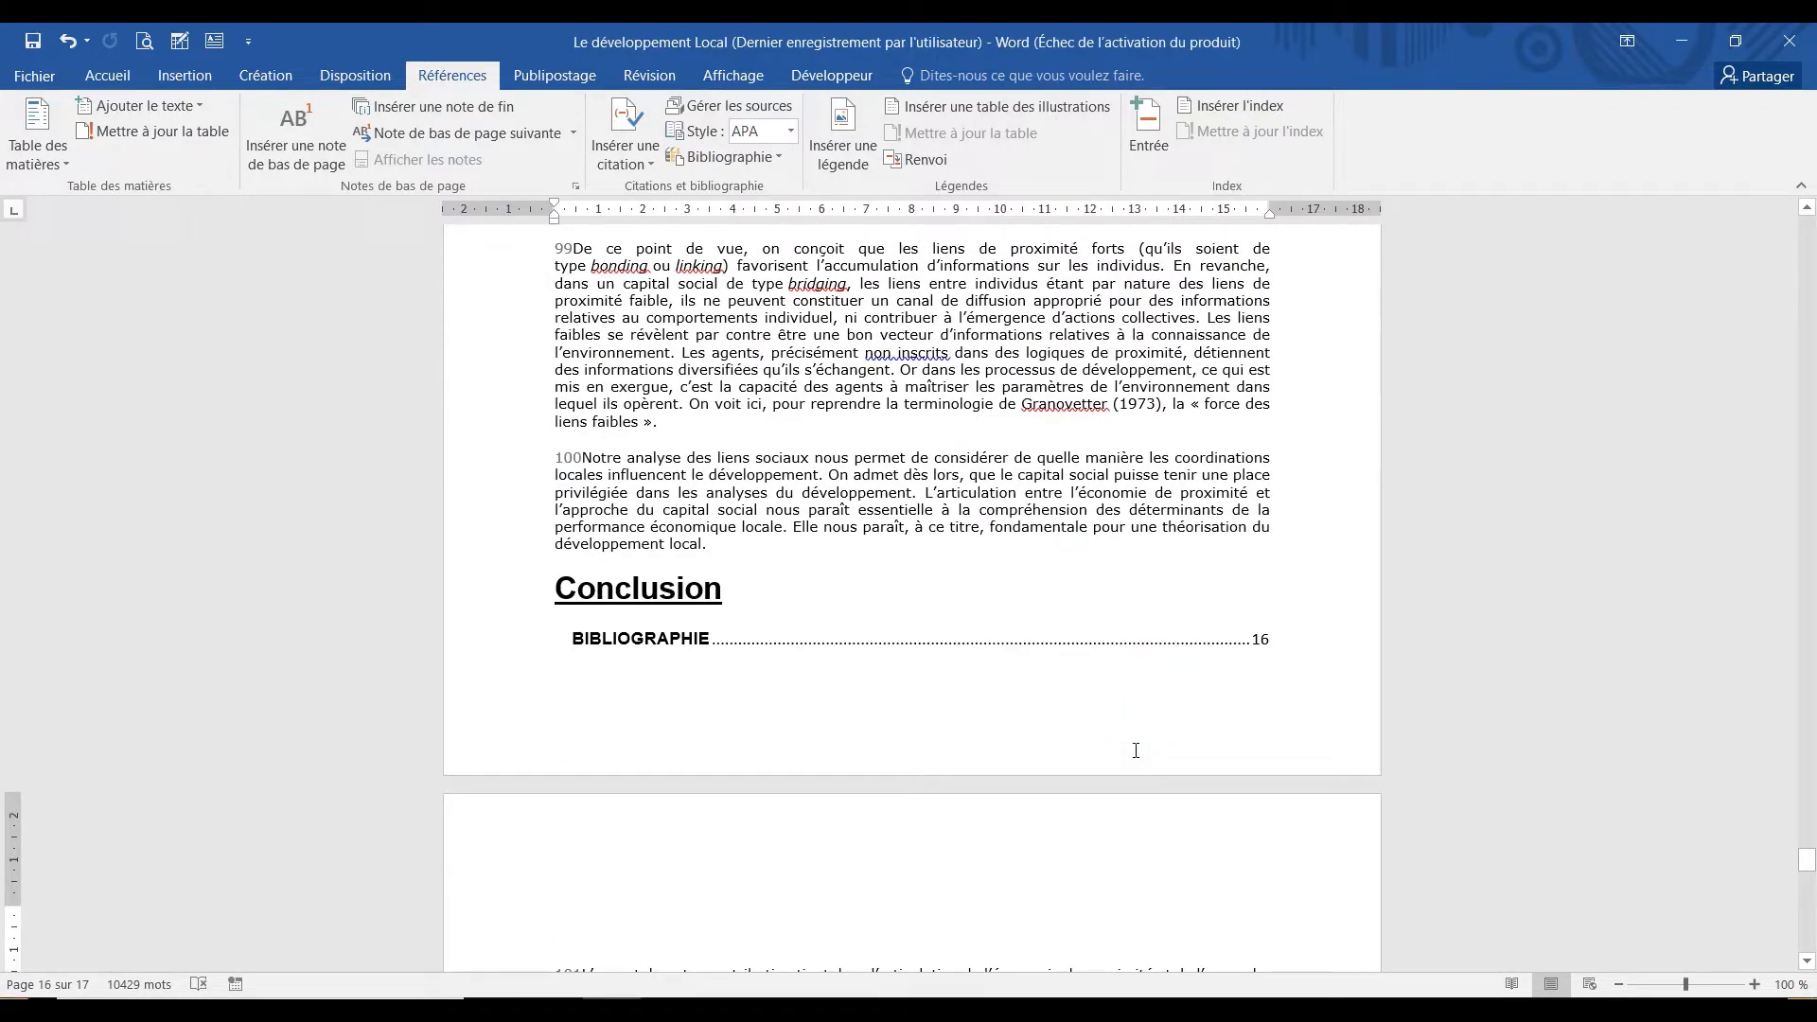
Delete the inserted table of contents line below the Conclusion heading.
left_click_drag(573, 622, 984, 677)
left_click(984, 676)
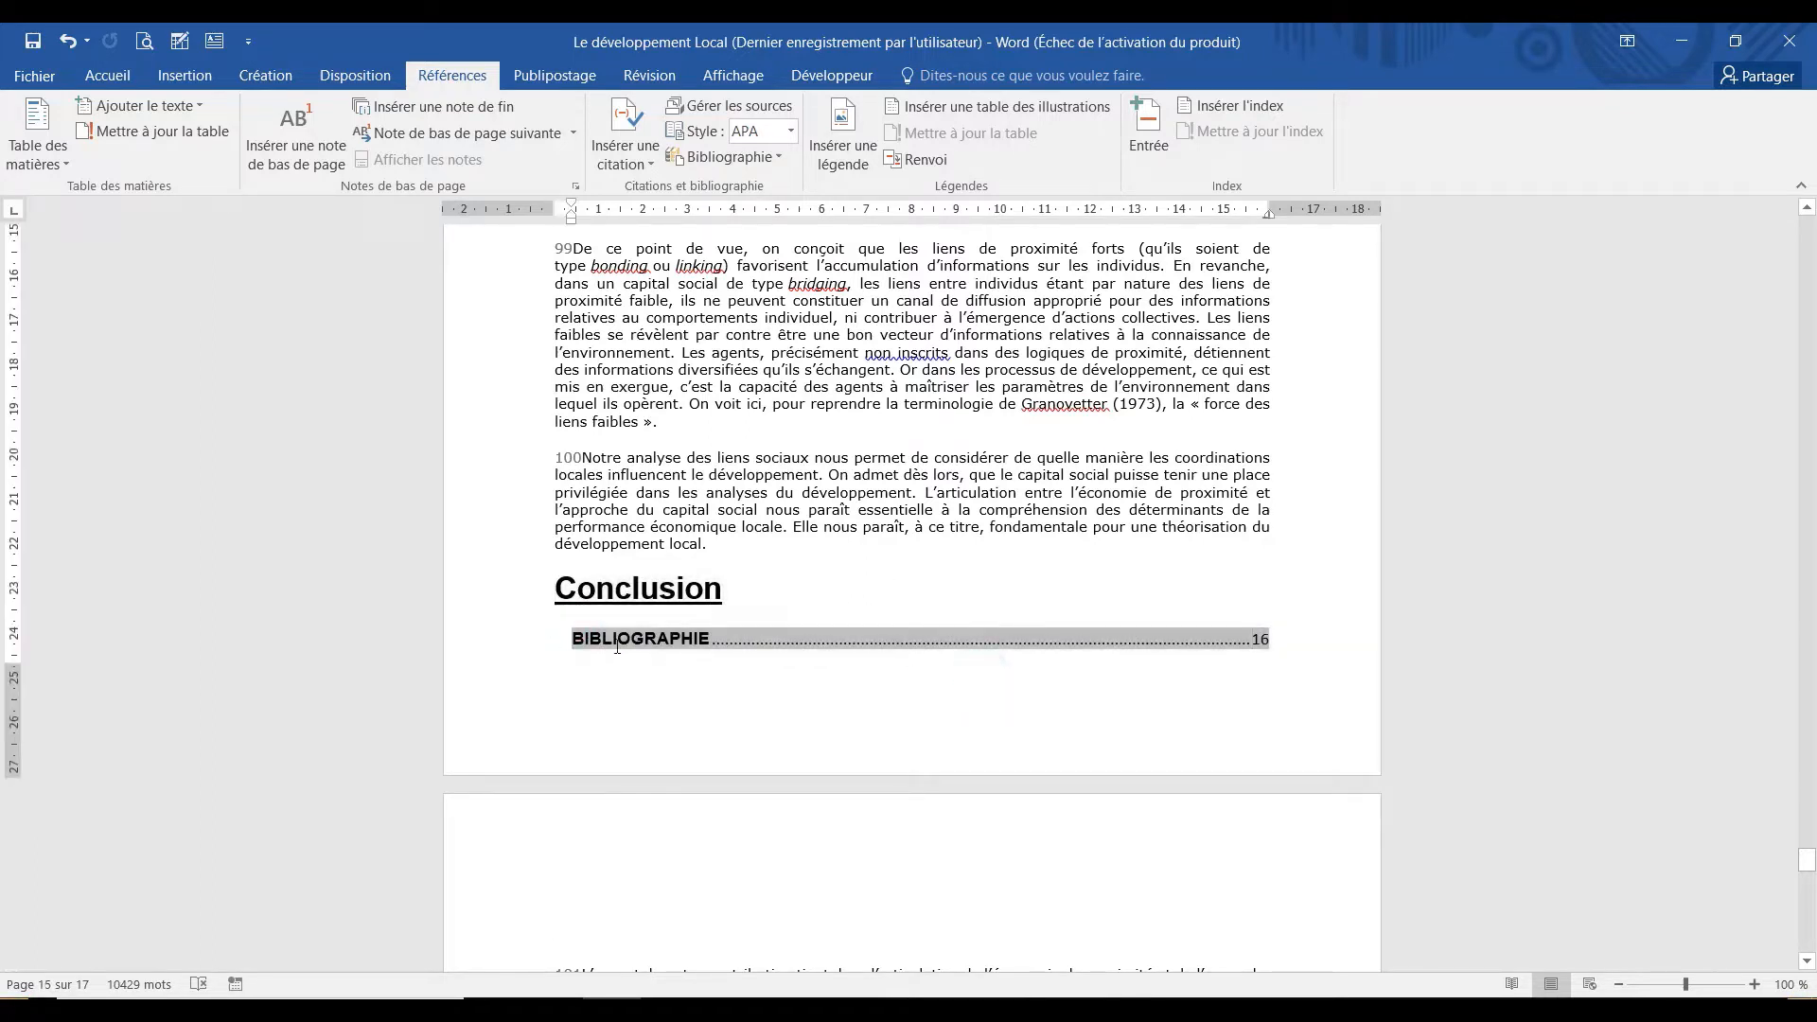
left_click_drag(568, 640, 1276, 665)
key("Delete")
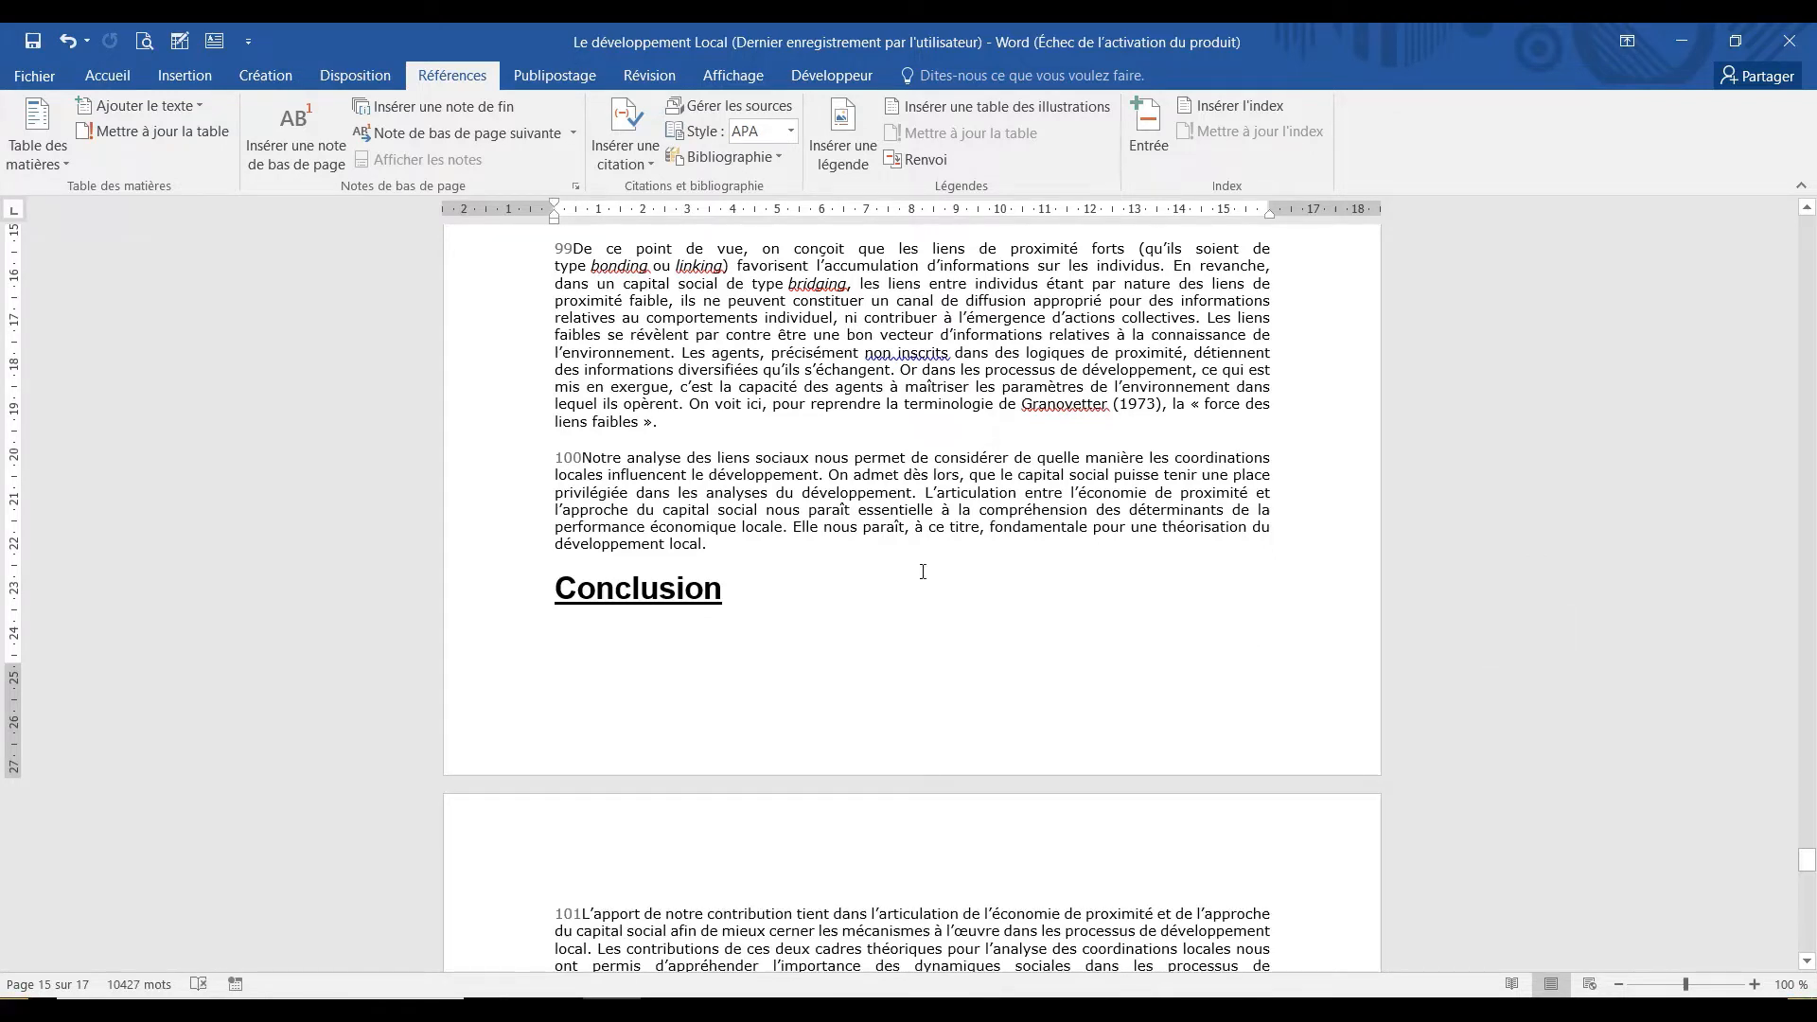
Push the Conclusion heading to the start of the following page.
left_click(563, 587)
key("Return")
key("ctrl+Return")
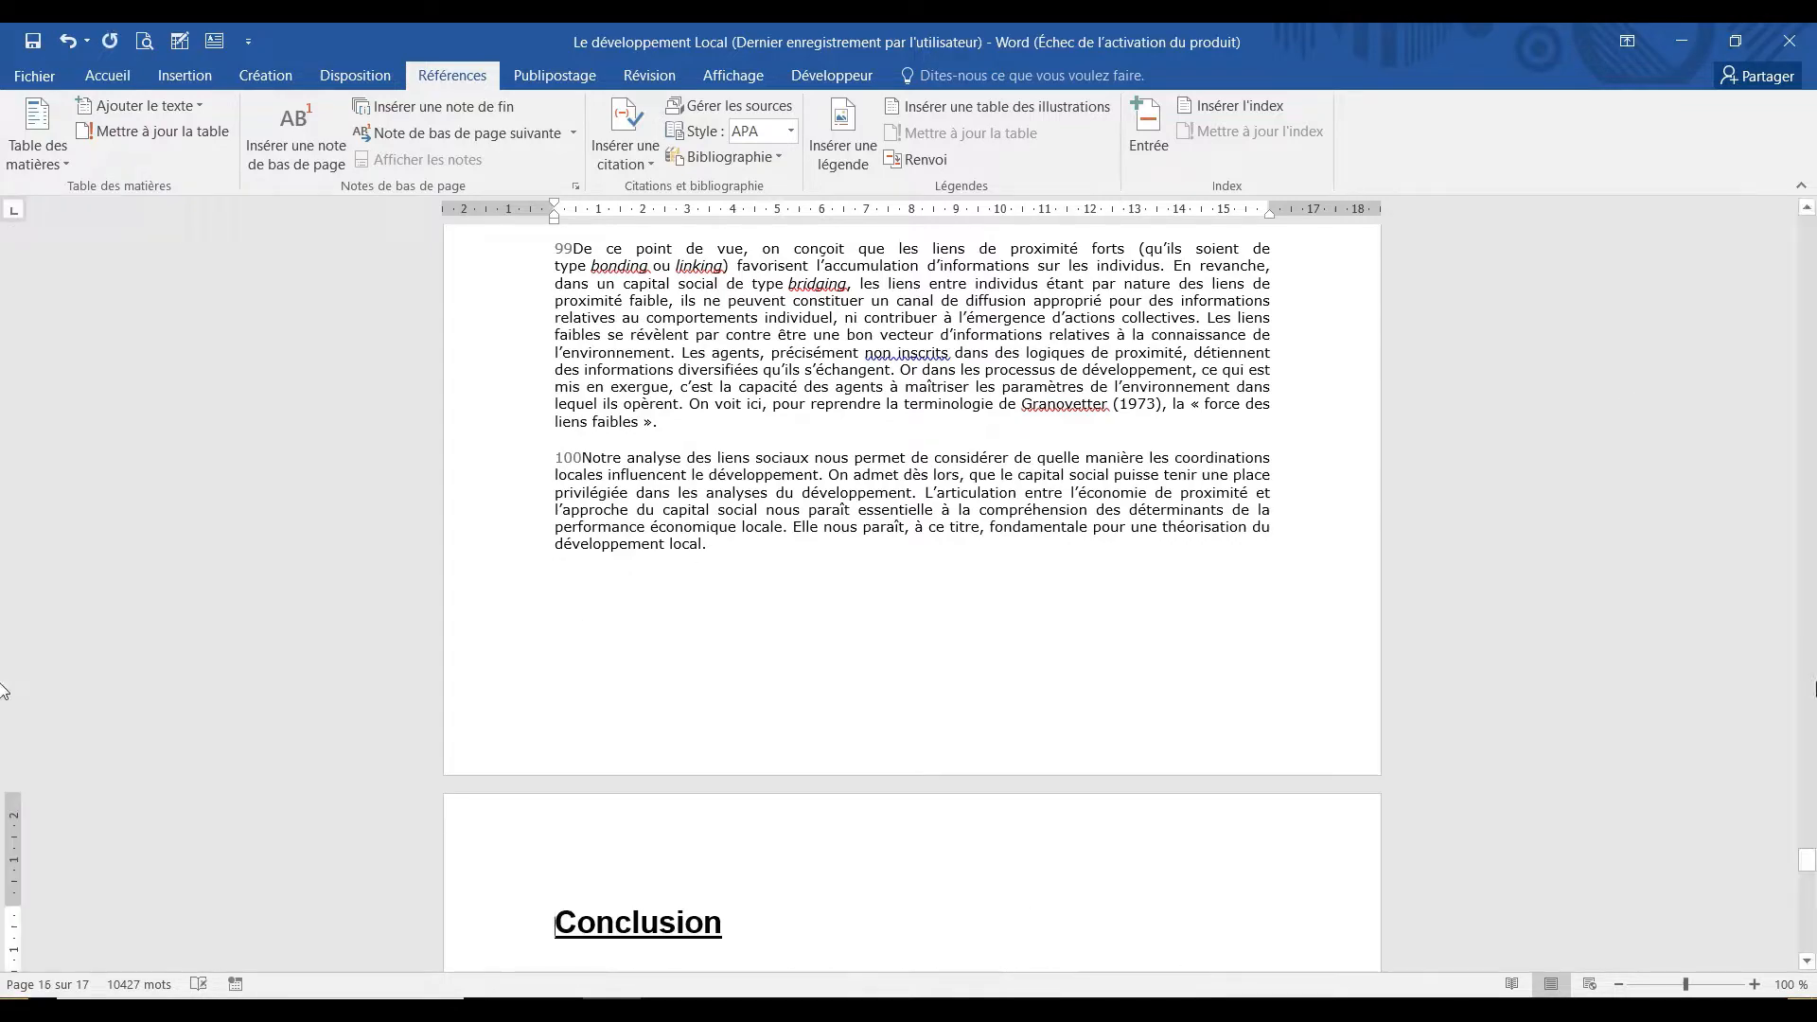
Apply the Normal style to the BIBLIOGRAPHIE heading after the conclusion text.
mouse_move(1809, 882)
left_mouse_down()
mouse_move(1809, 857)
mouse_move(1812, 914)
left_mouse_up()
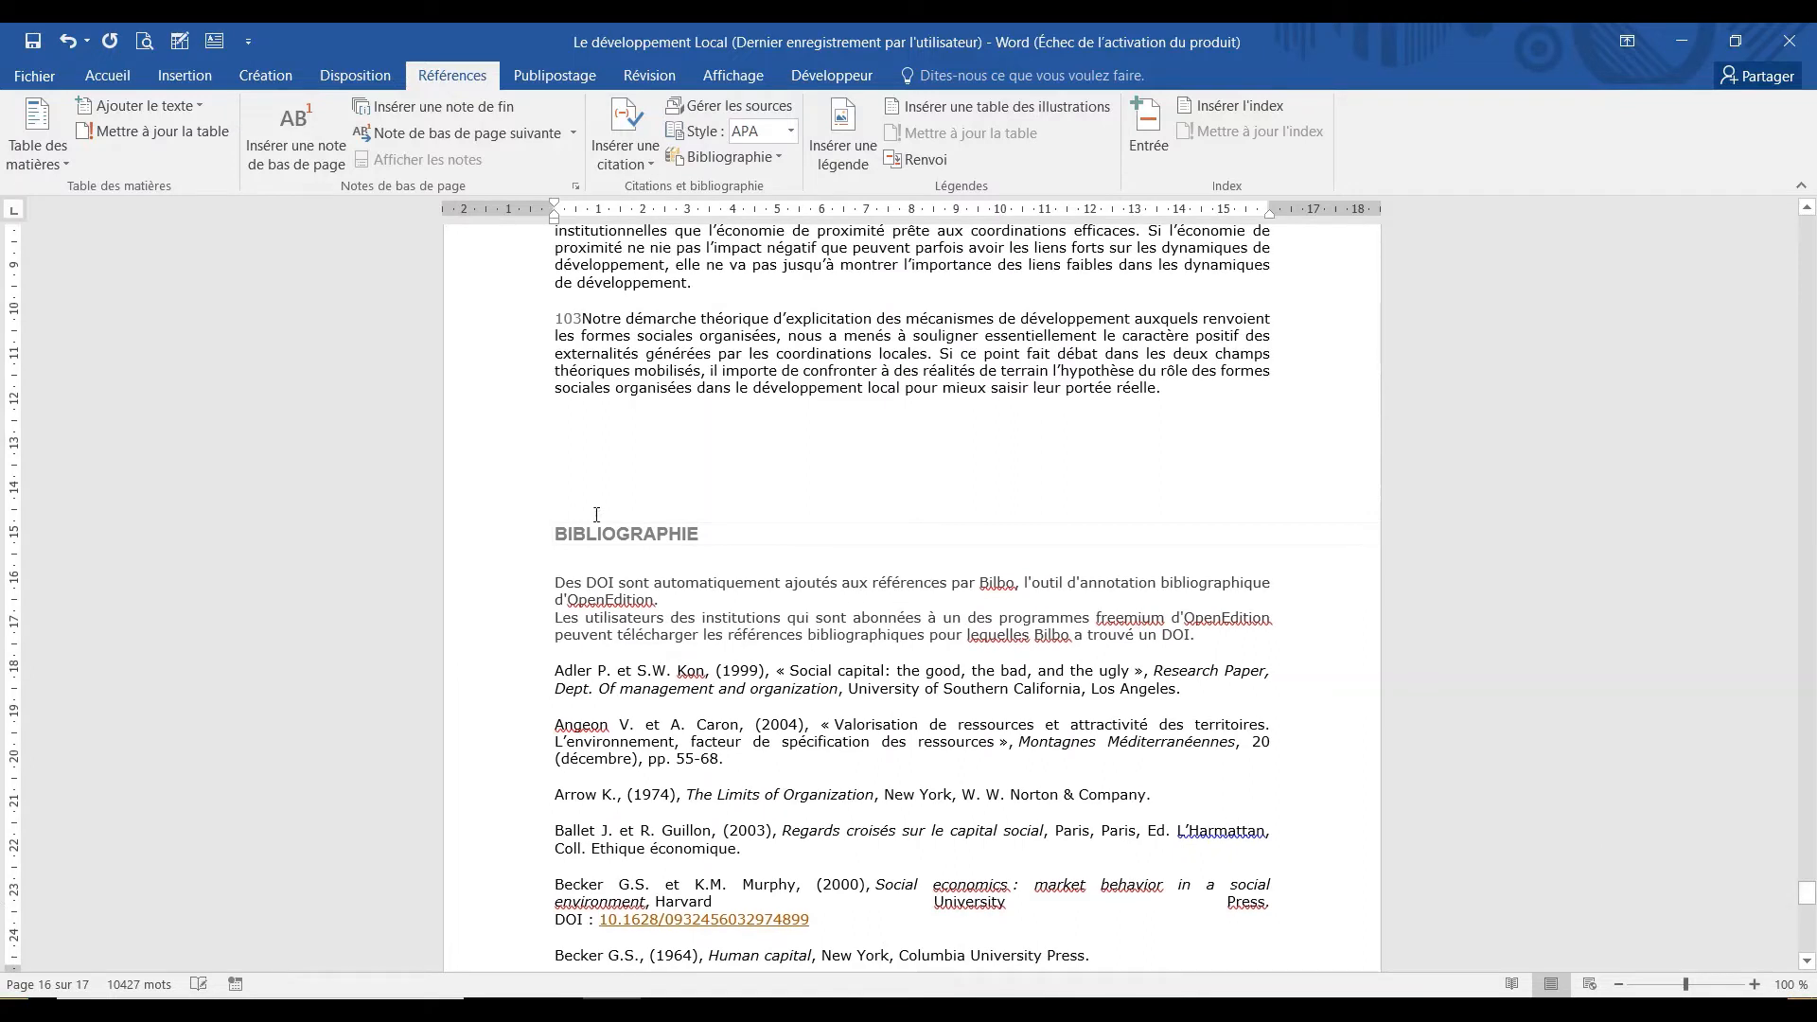
left_click(651, 540)
left_click(564, 533)
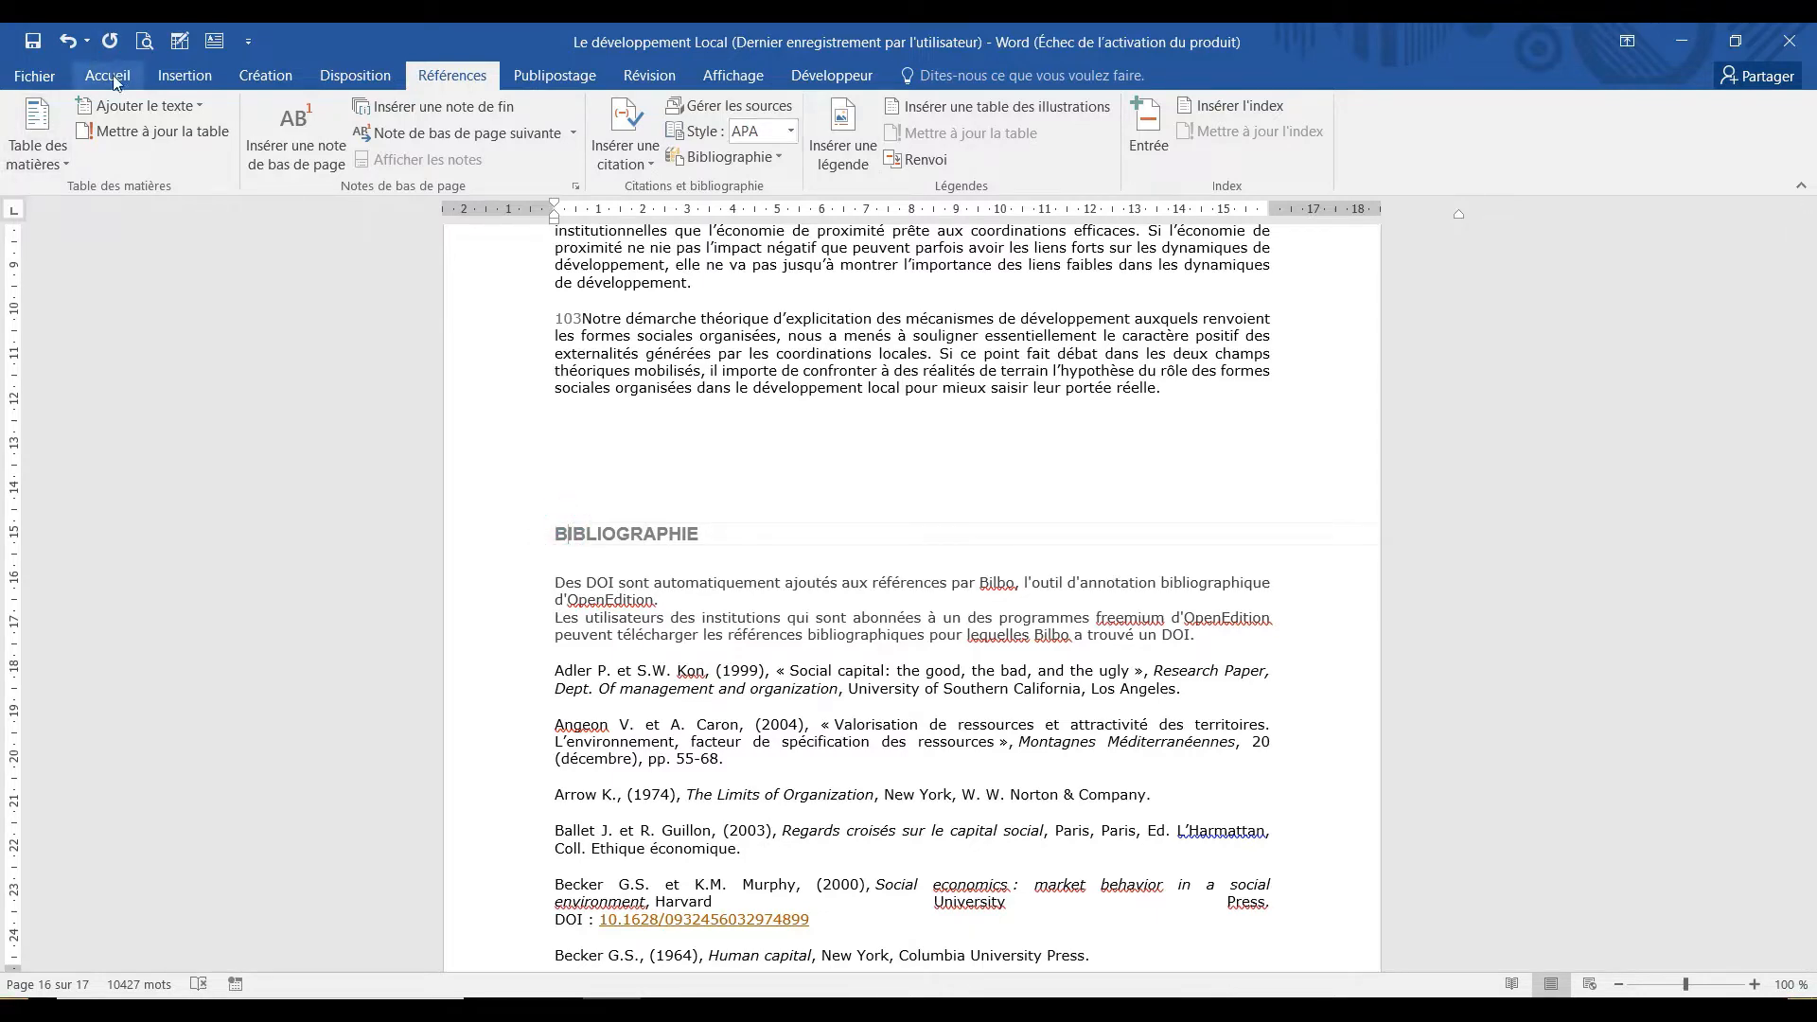
left_click(107, 76)
left_click(857, 143)
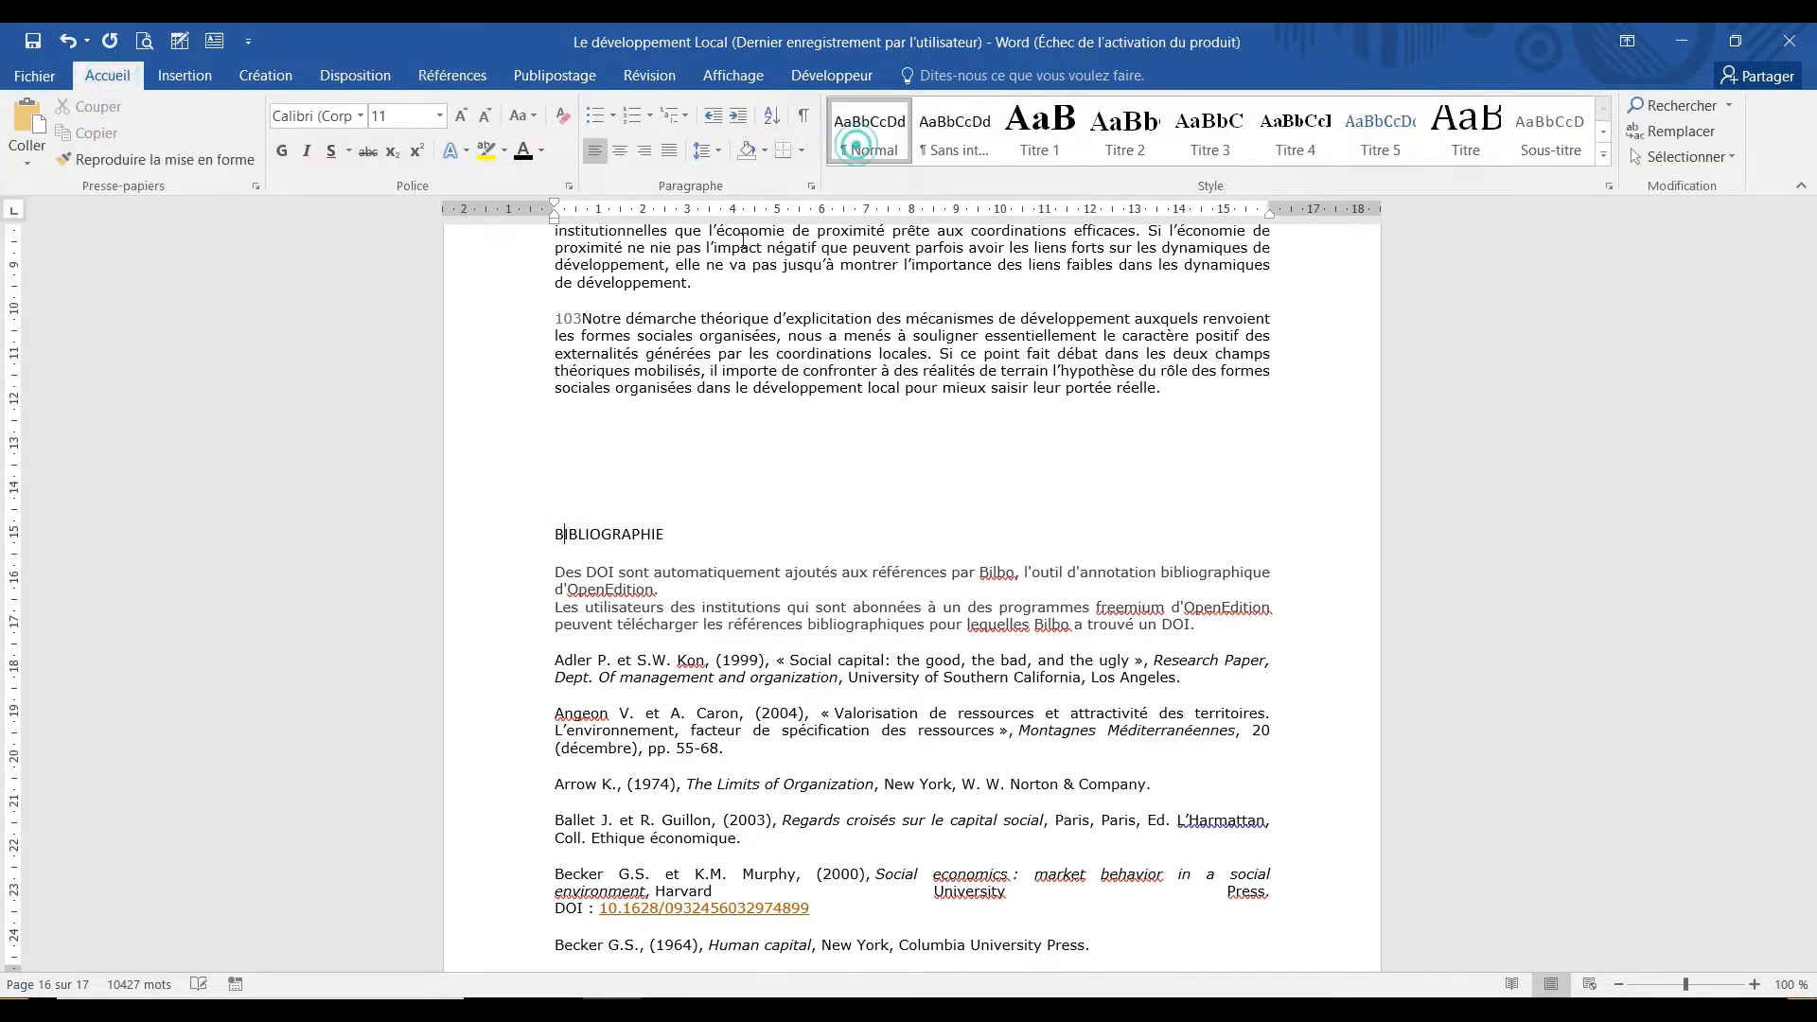
Make the BIBLIOGRAPHIE heading after the conclusion text bold.
double_click(571, 535)
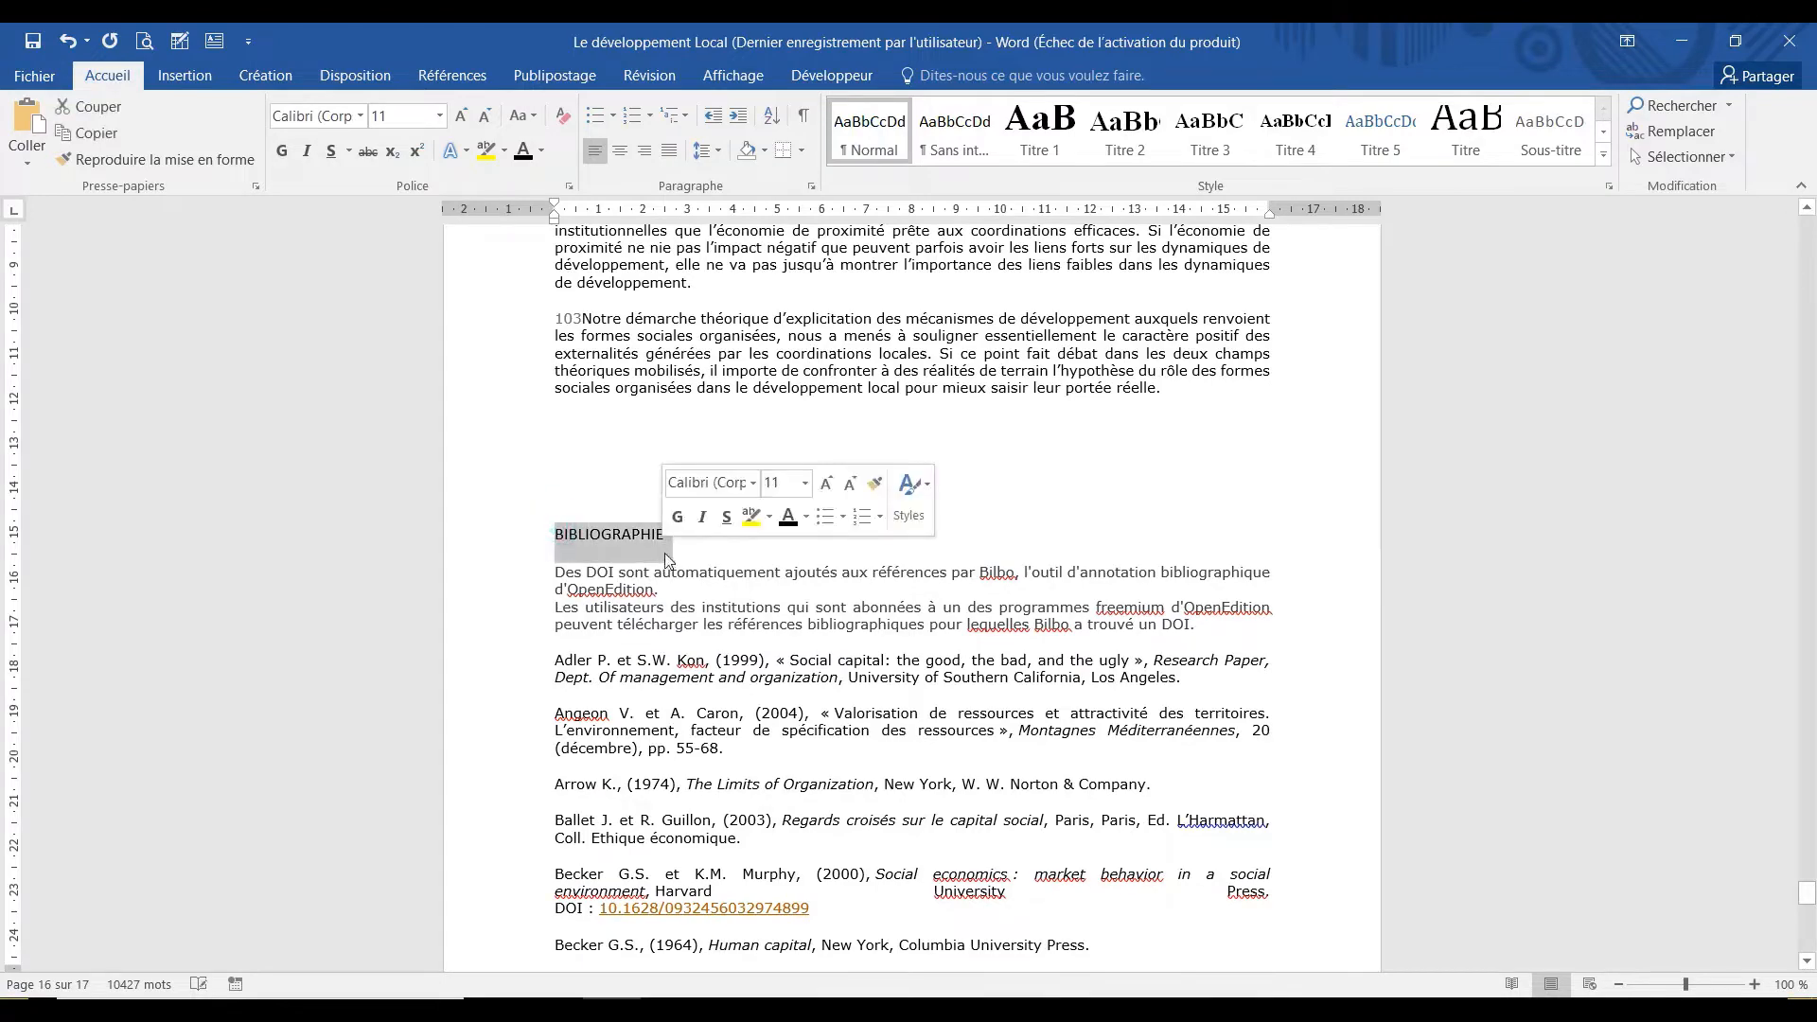
left_click(678, 516)
left_click(736, 572)
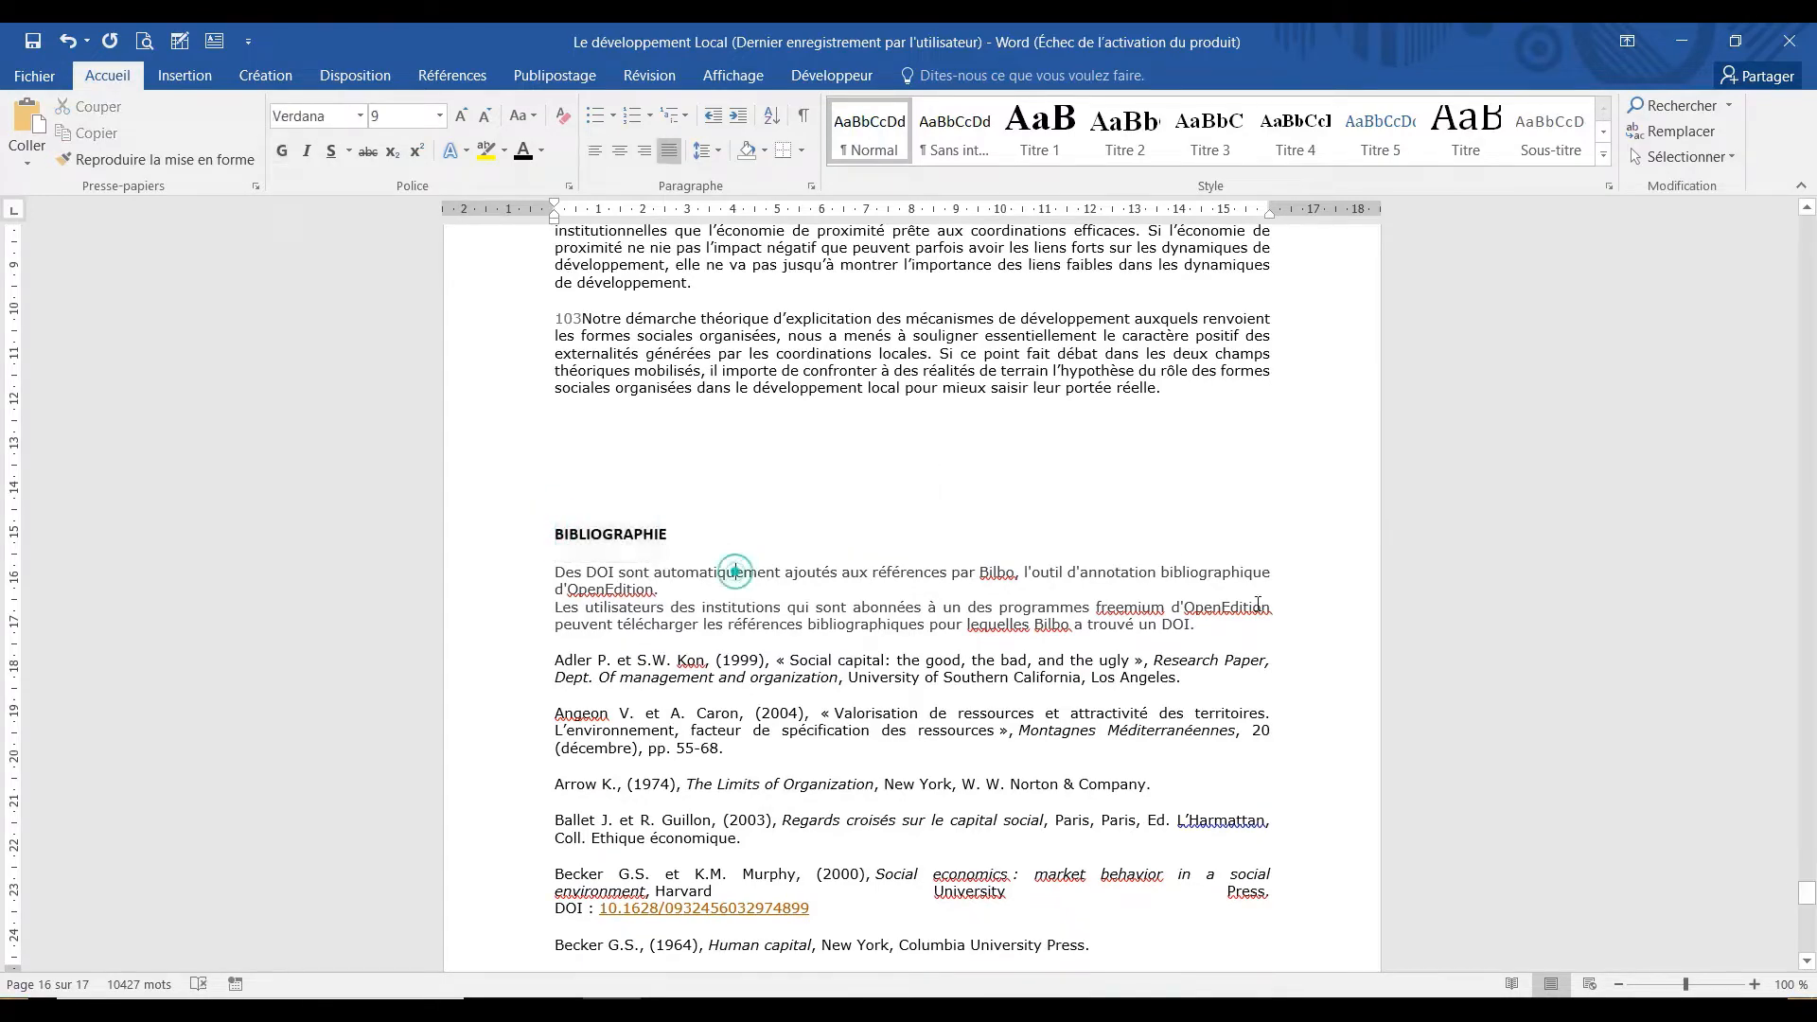
Add the heading INTRODUCTION on the empty line above the first paragraph of the document.
left_click_drag(1807, 904, 2, 226)
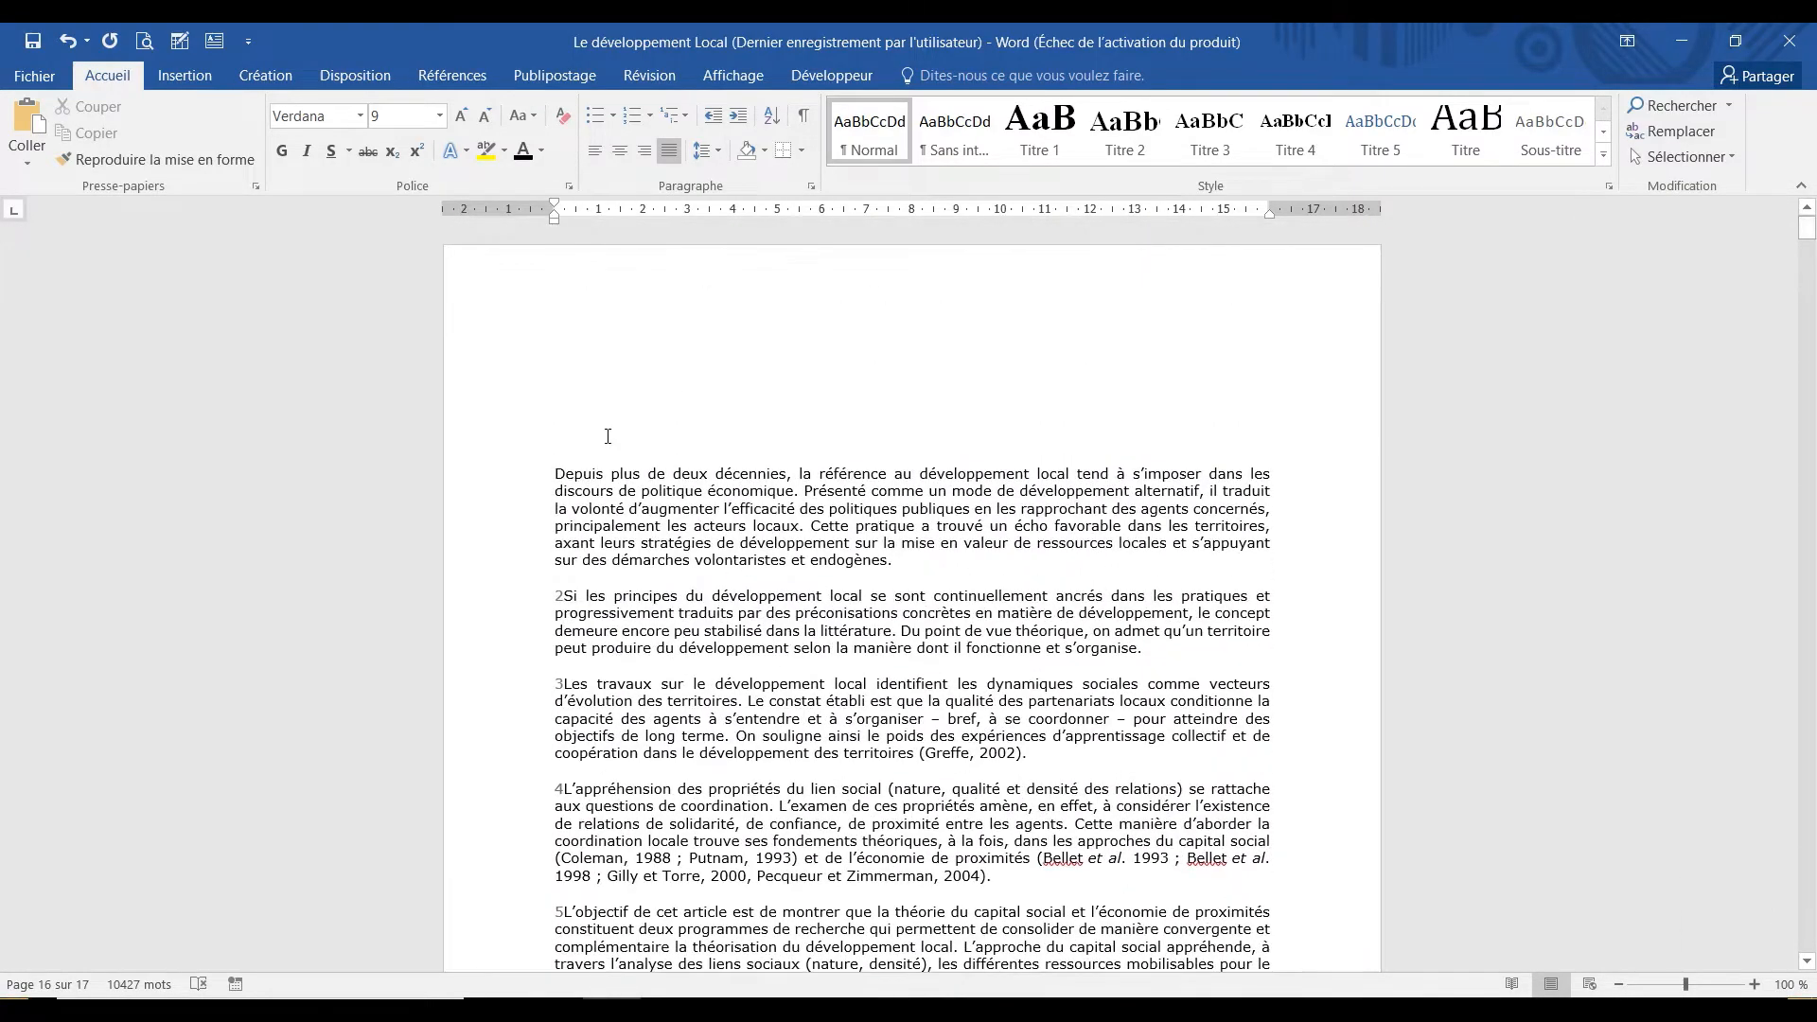
left_click(570, 452)
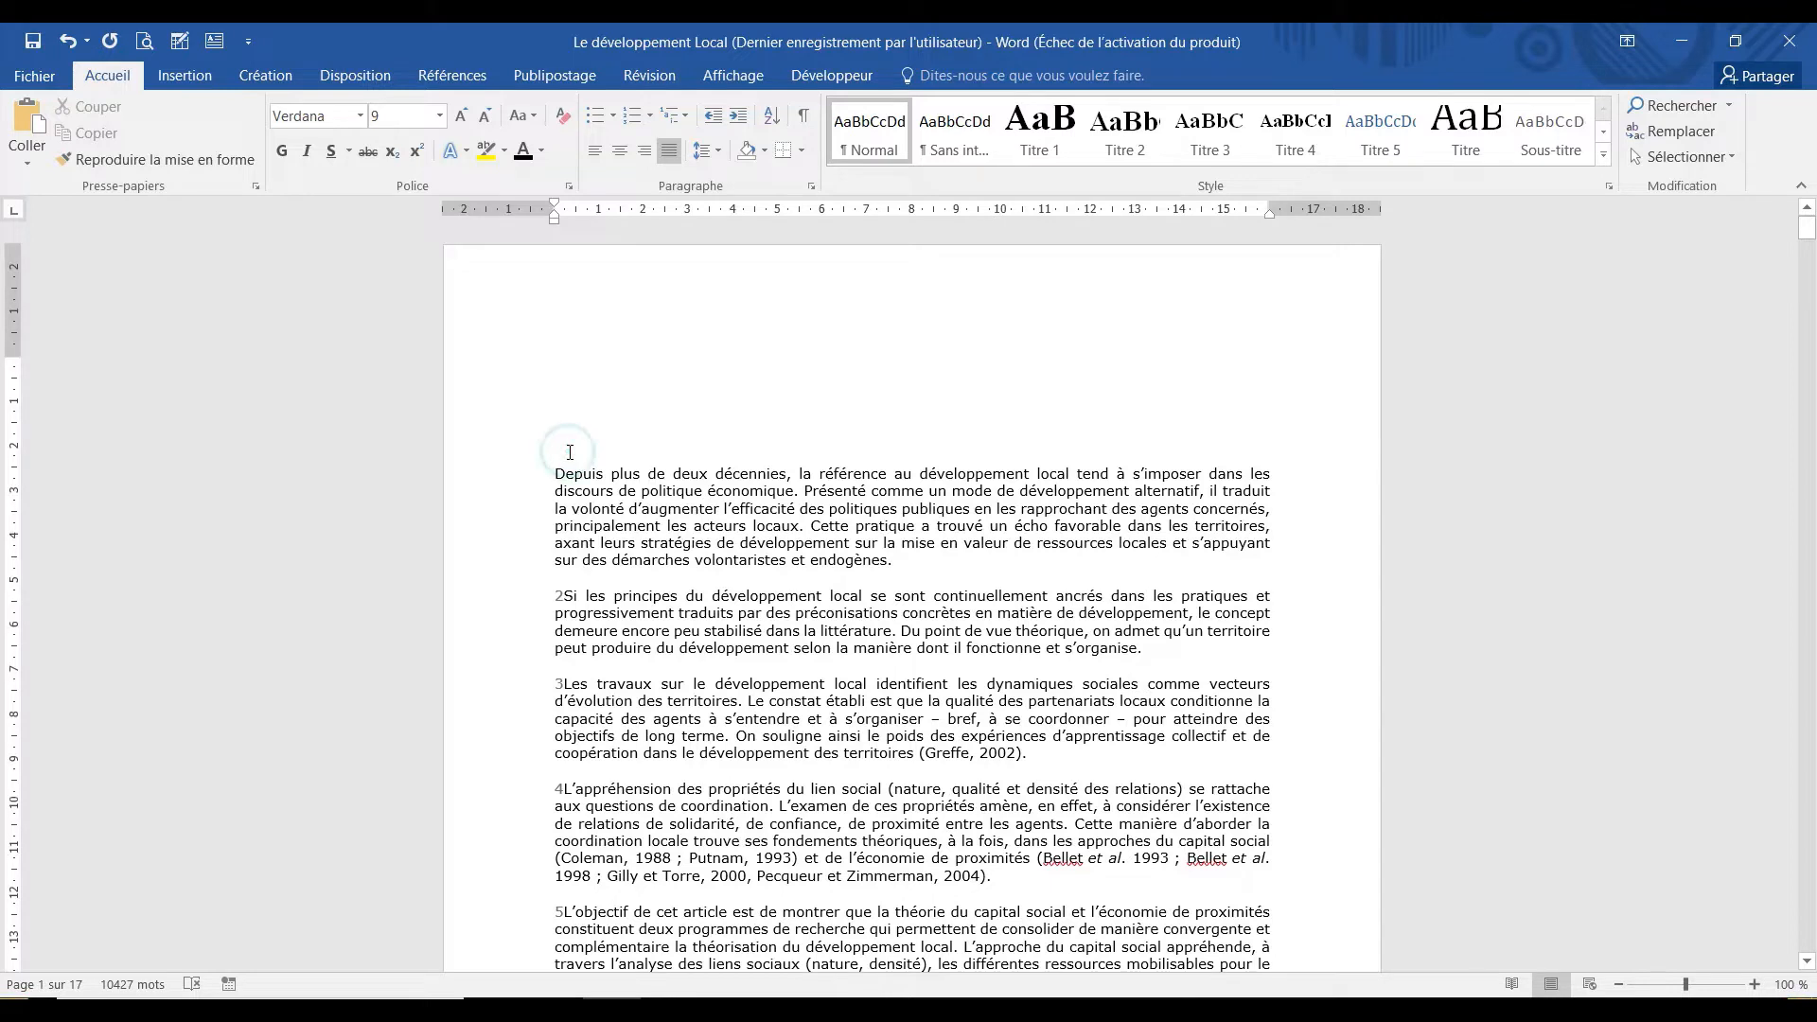
type("INTROD")
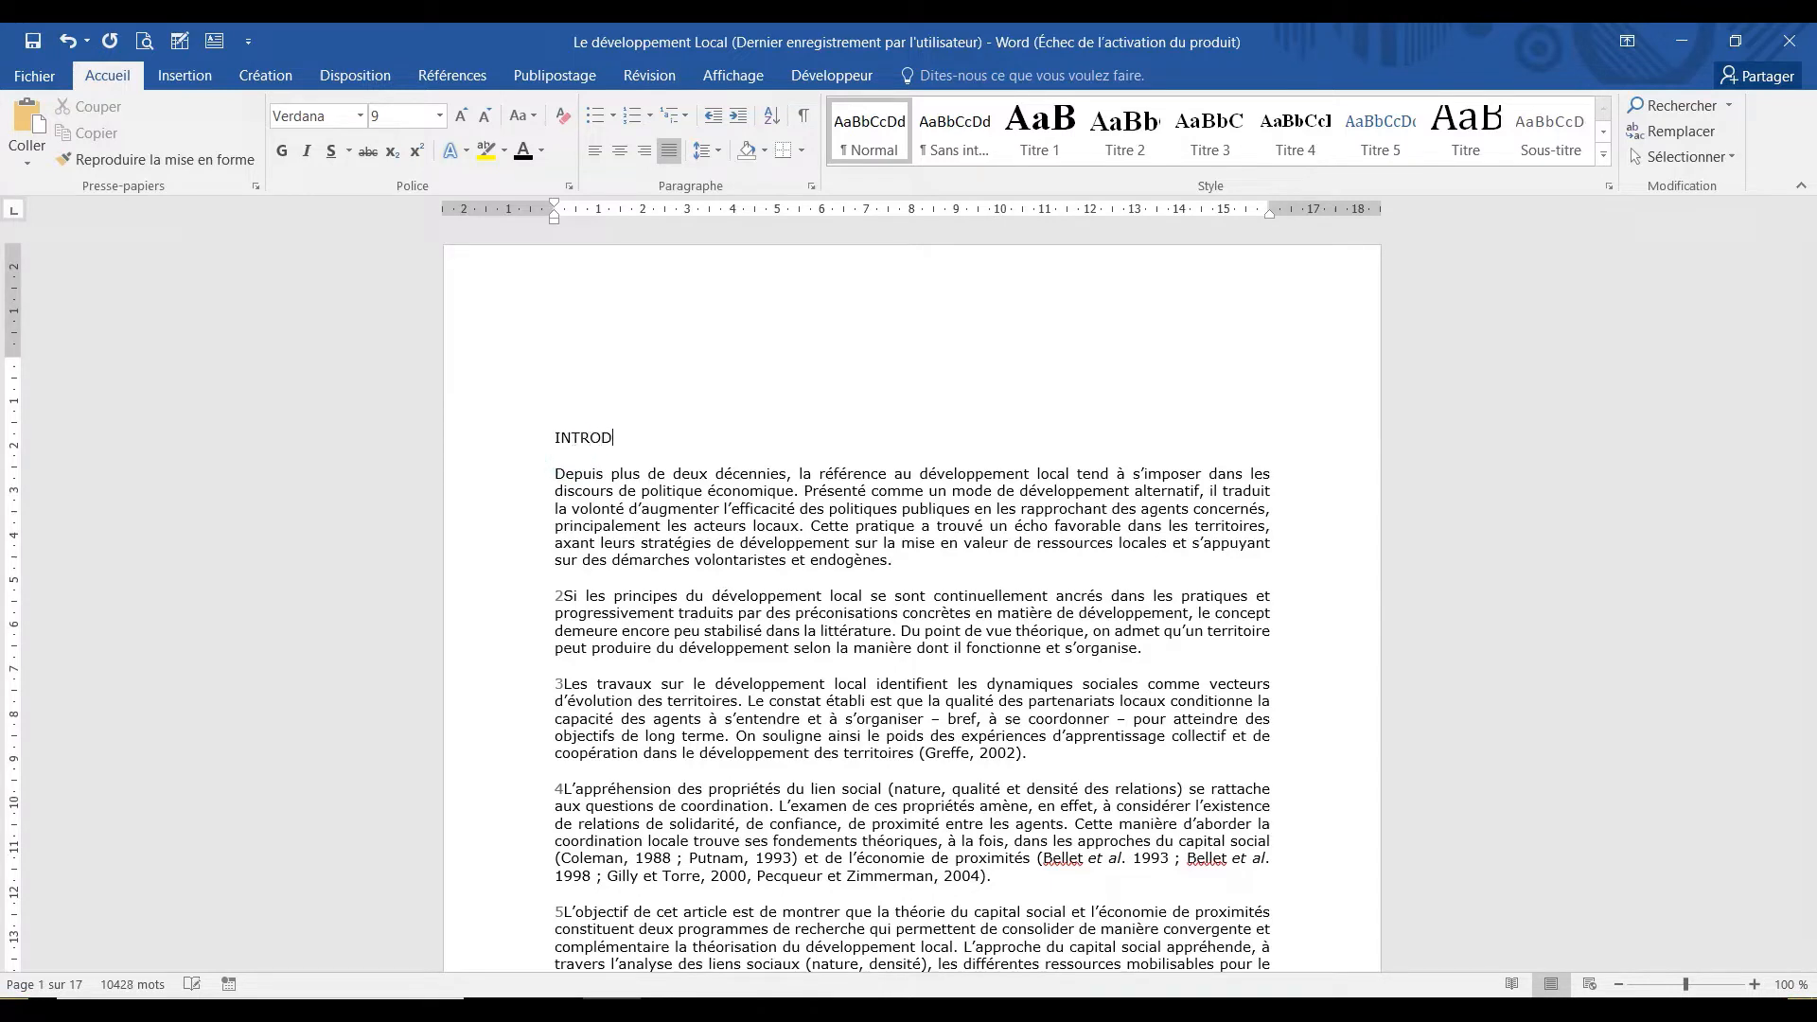
type("UCTION")
Format the INTRODUCTION heading in bold with a font size of 14.
left_click_drag(552, 438, 678, 445)
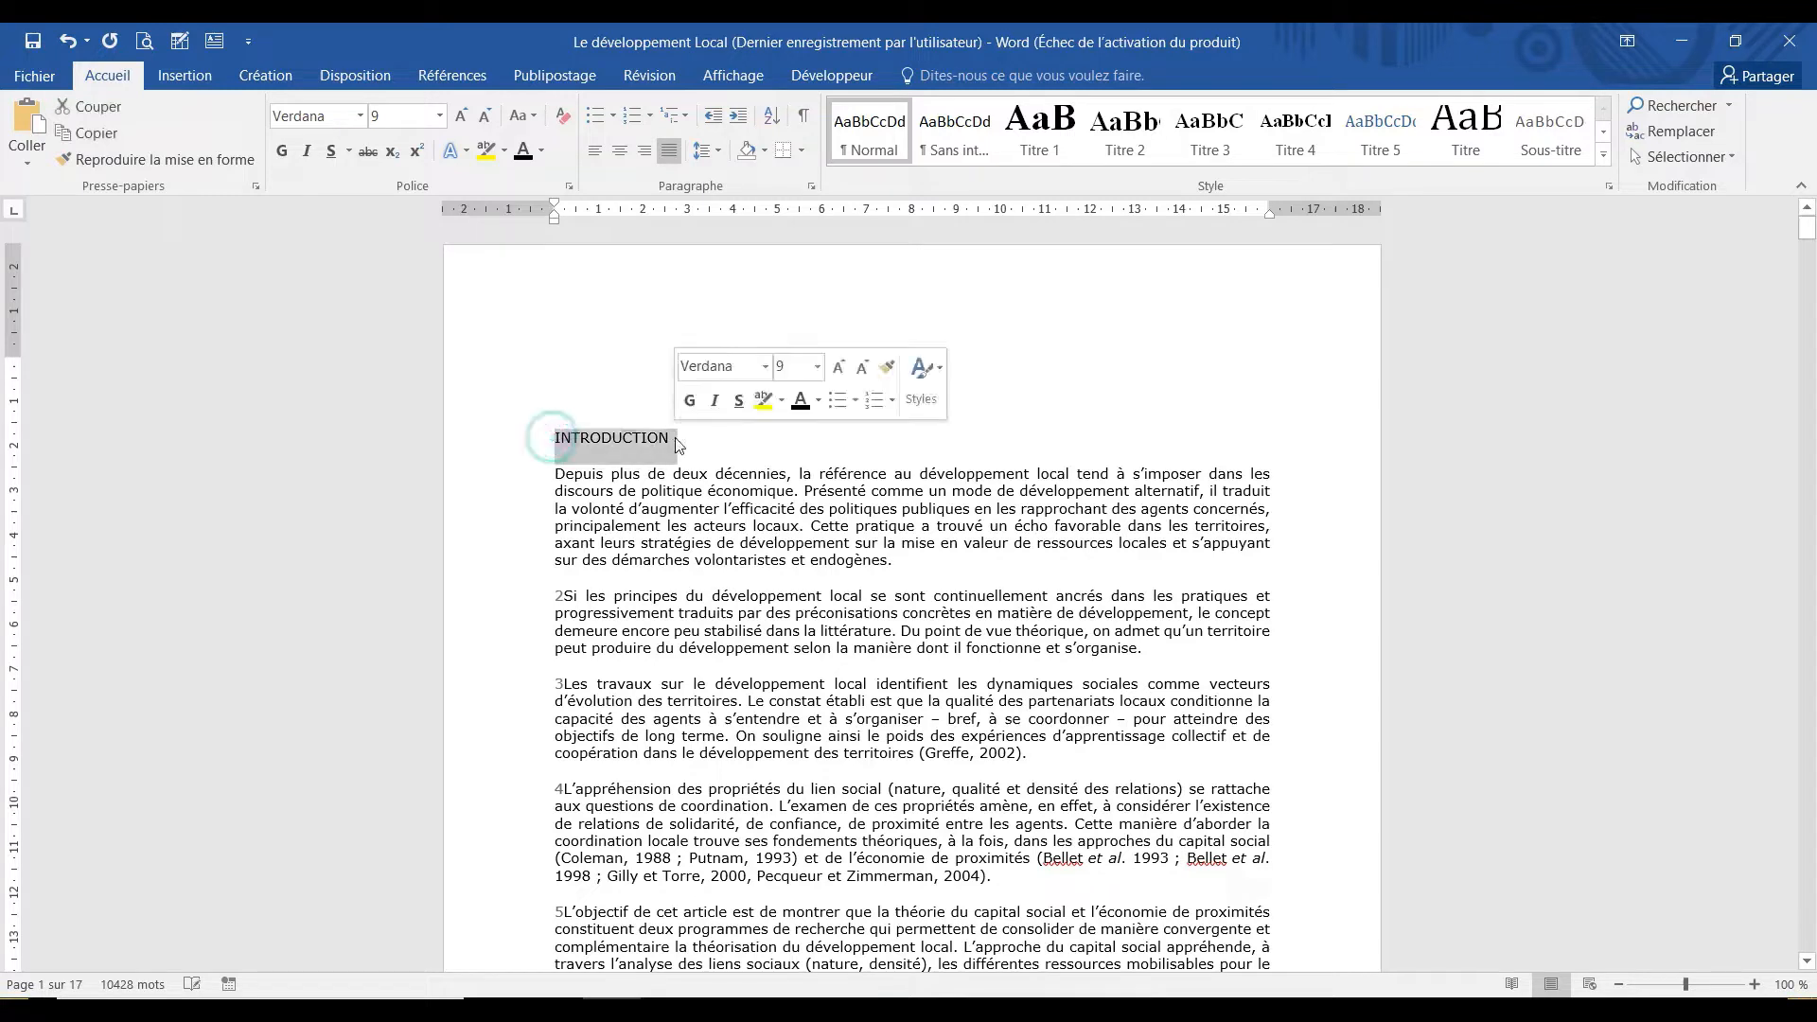
left_click(281, 158)
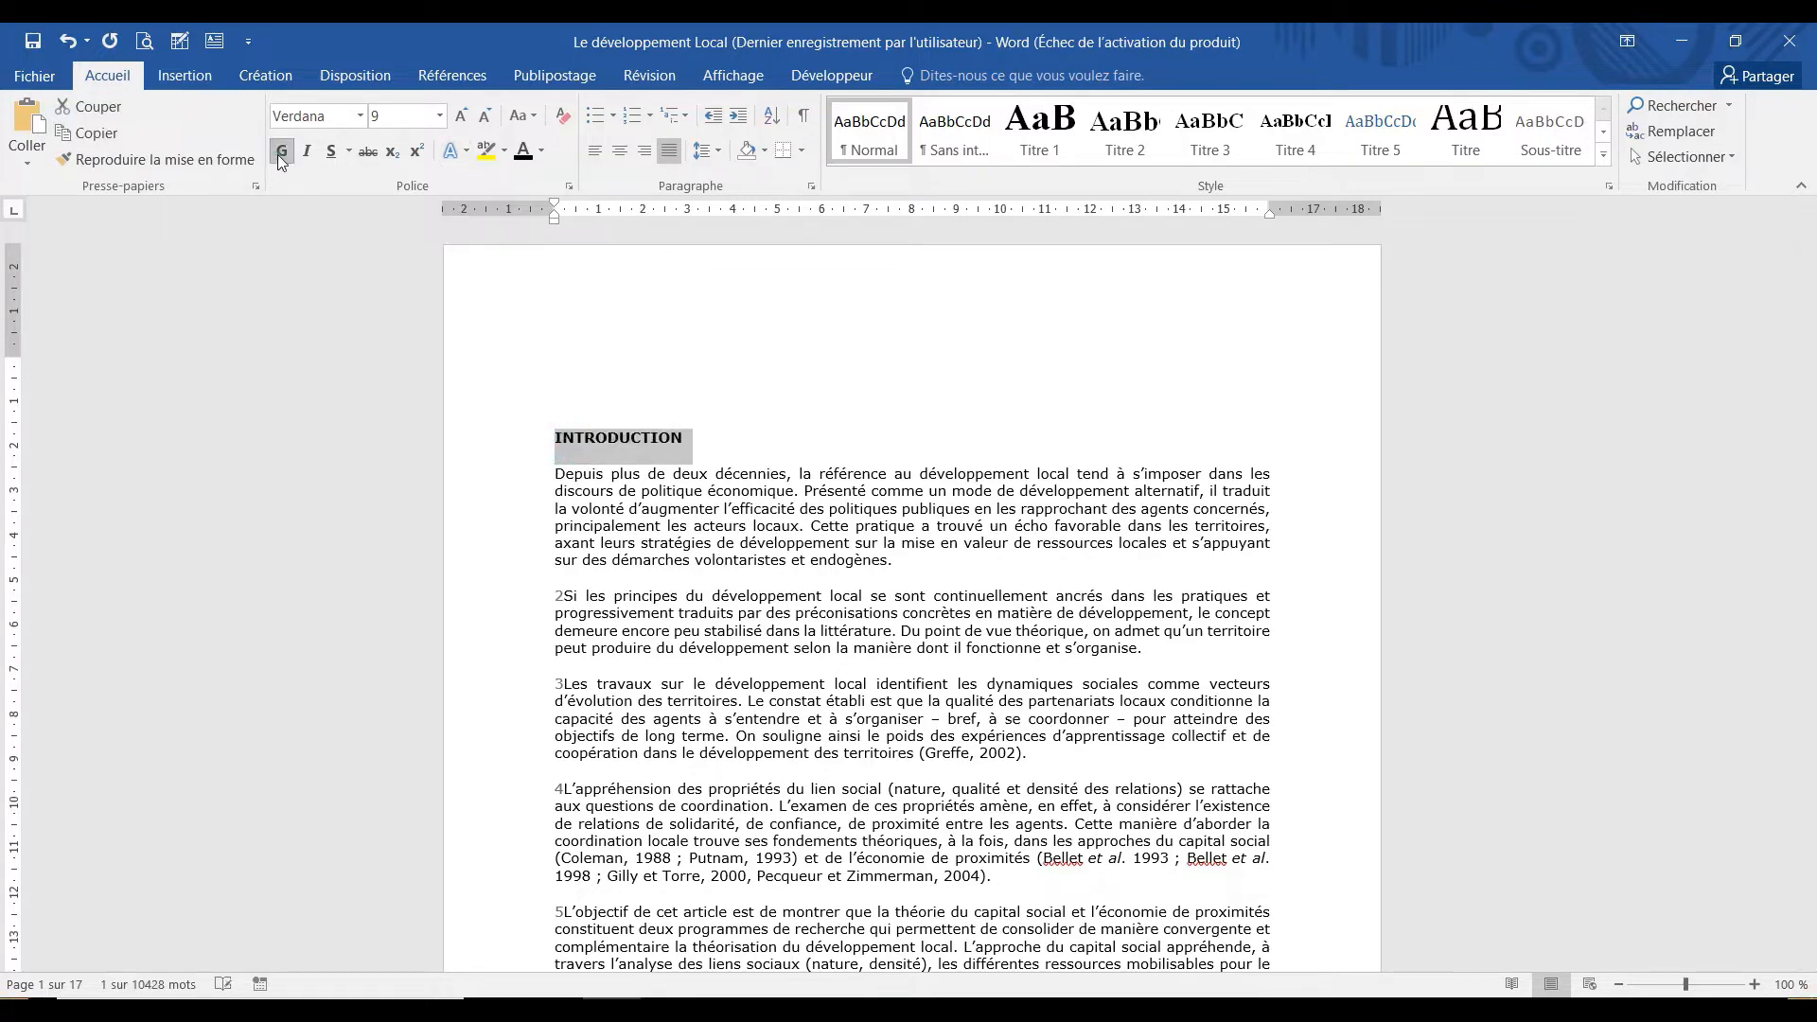
left_click(407, 115)
type("14")
key("Return")
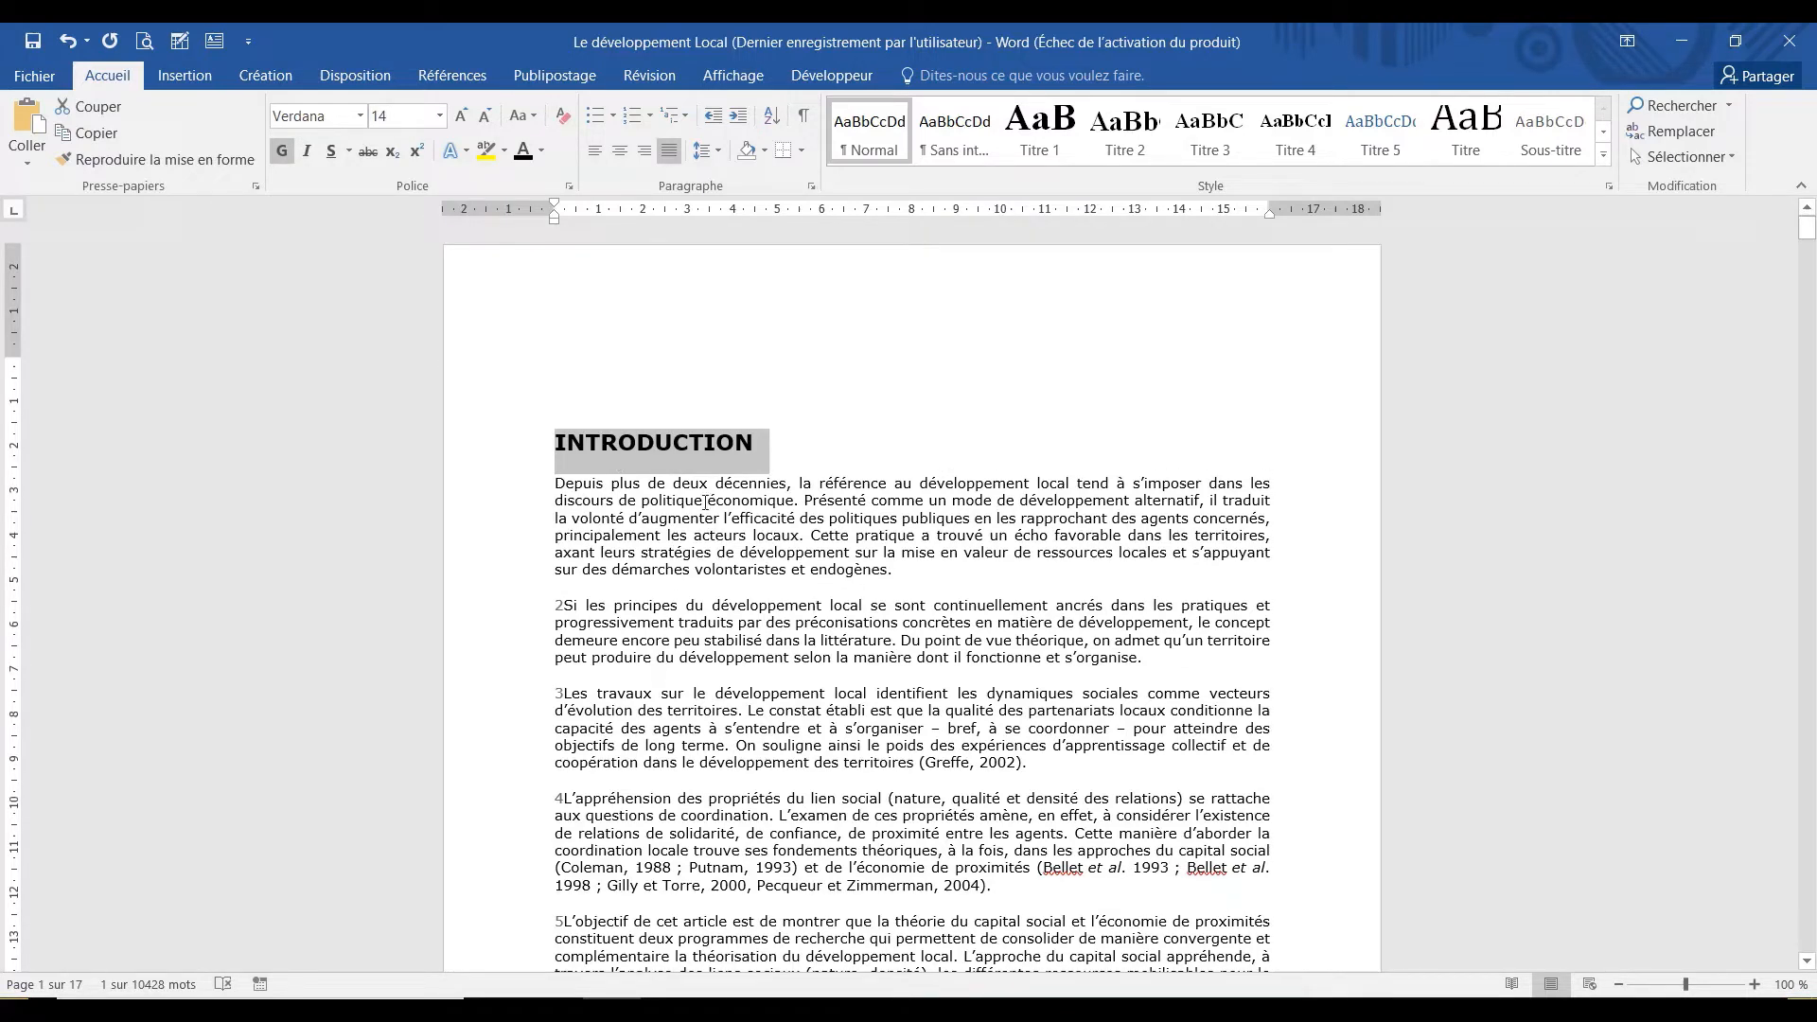
left_click(732, 551)
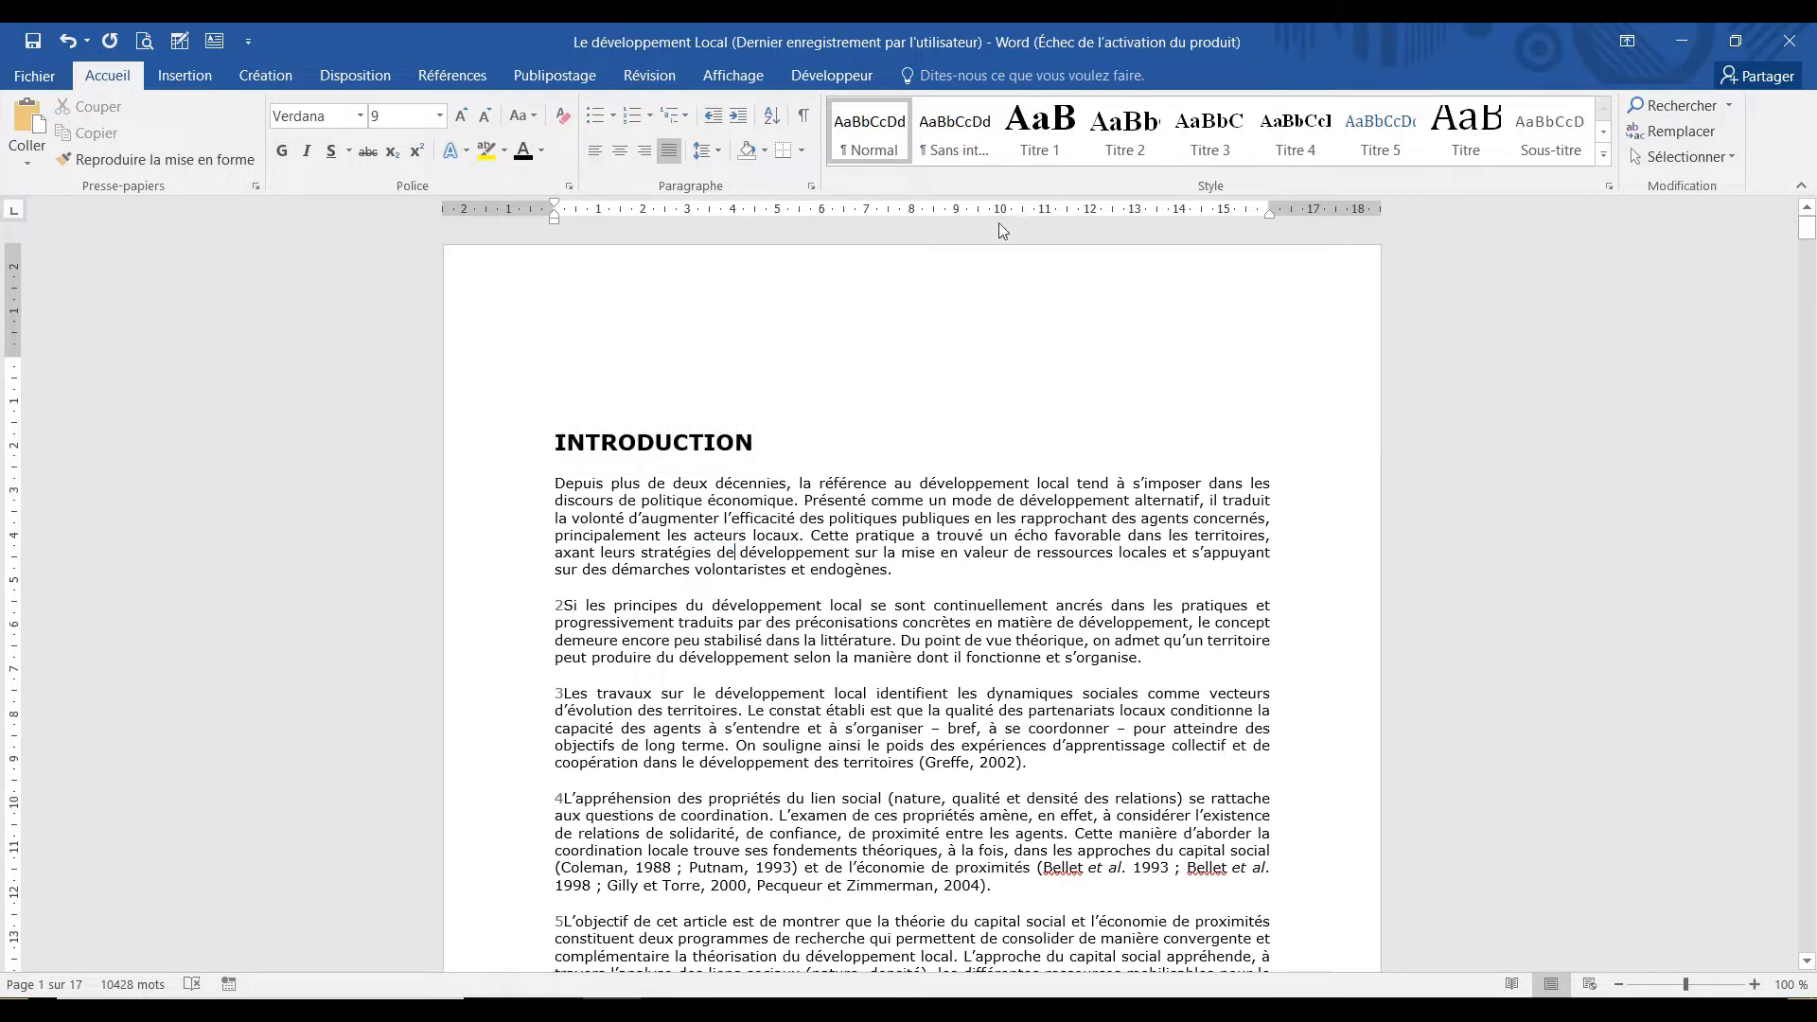
left_click(1601, 152)
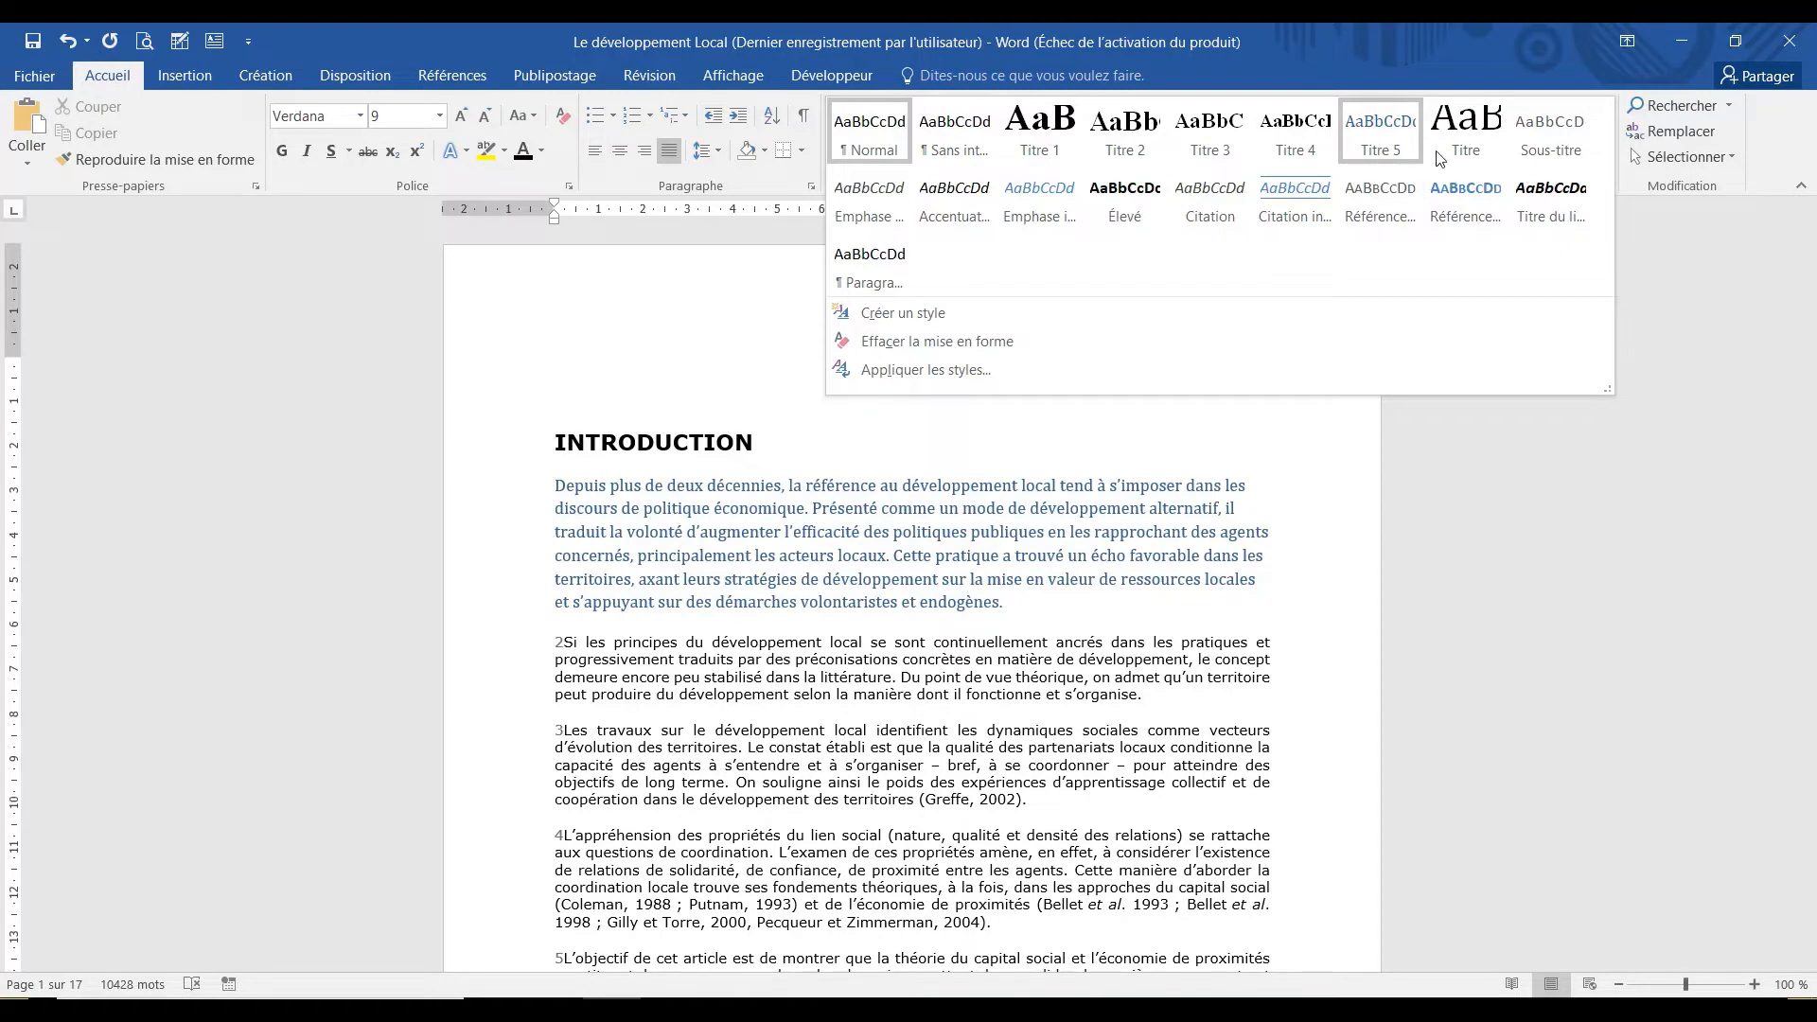
left_click(1018, 502)
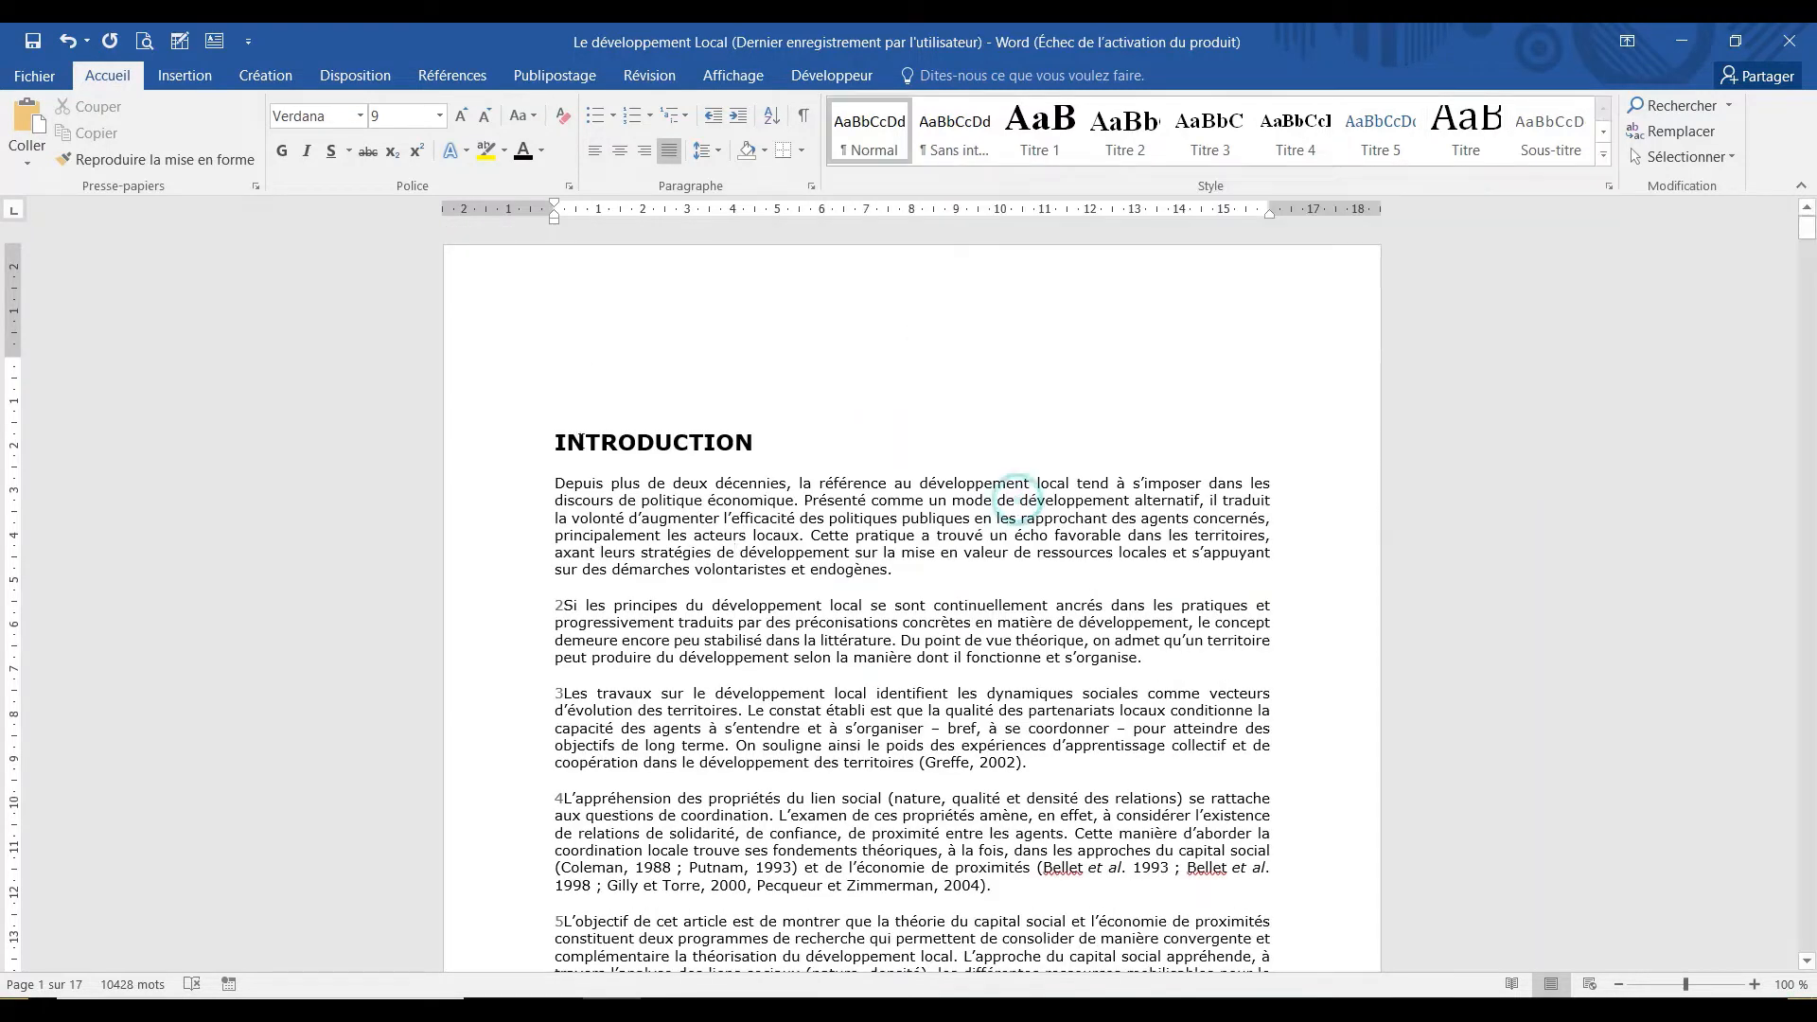
left_click(556, 444)
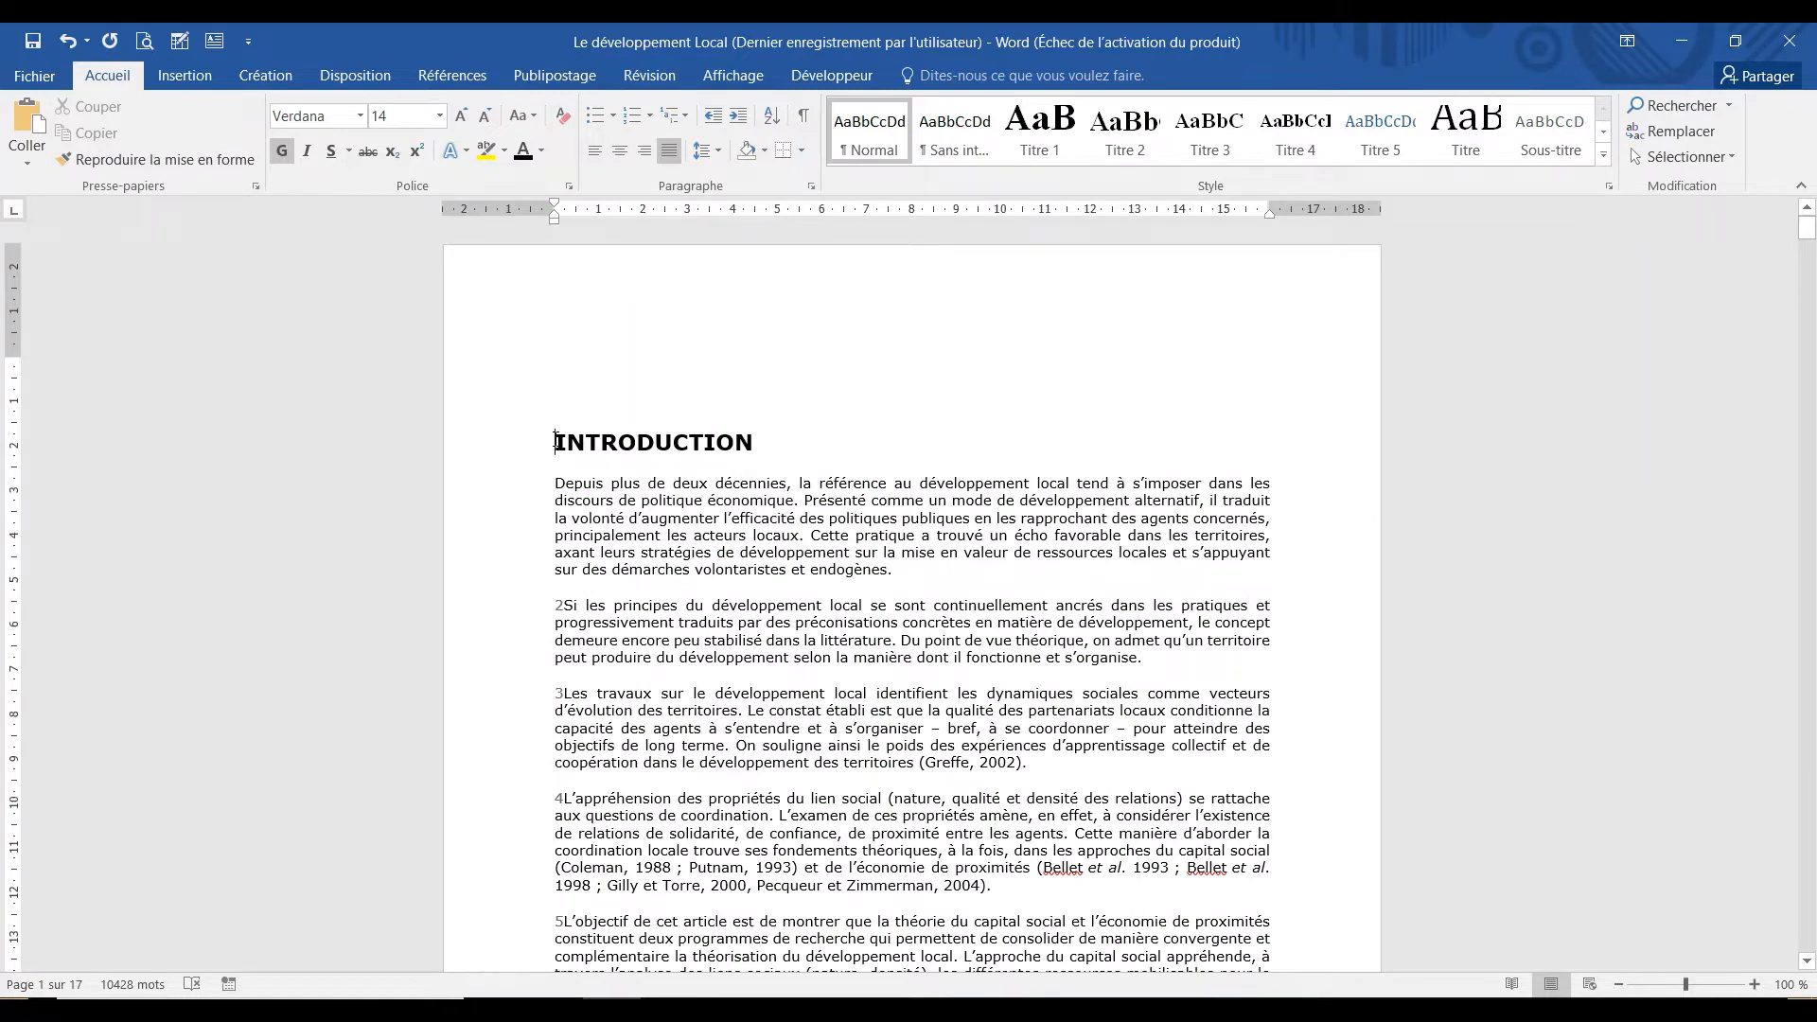
left_click(554, 440)
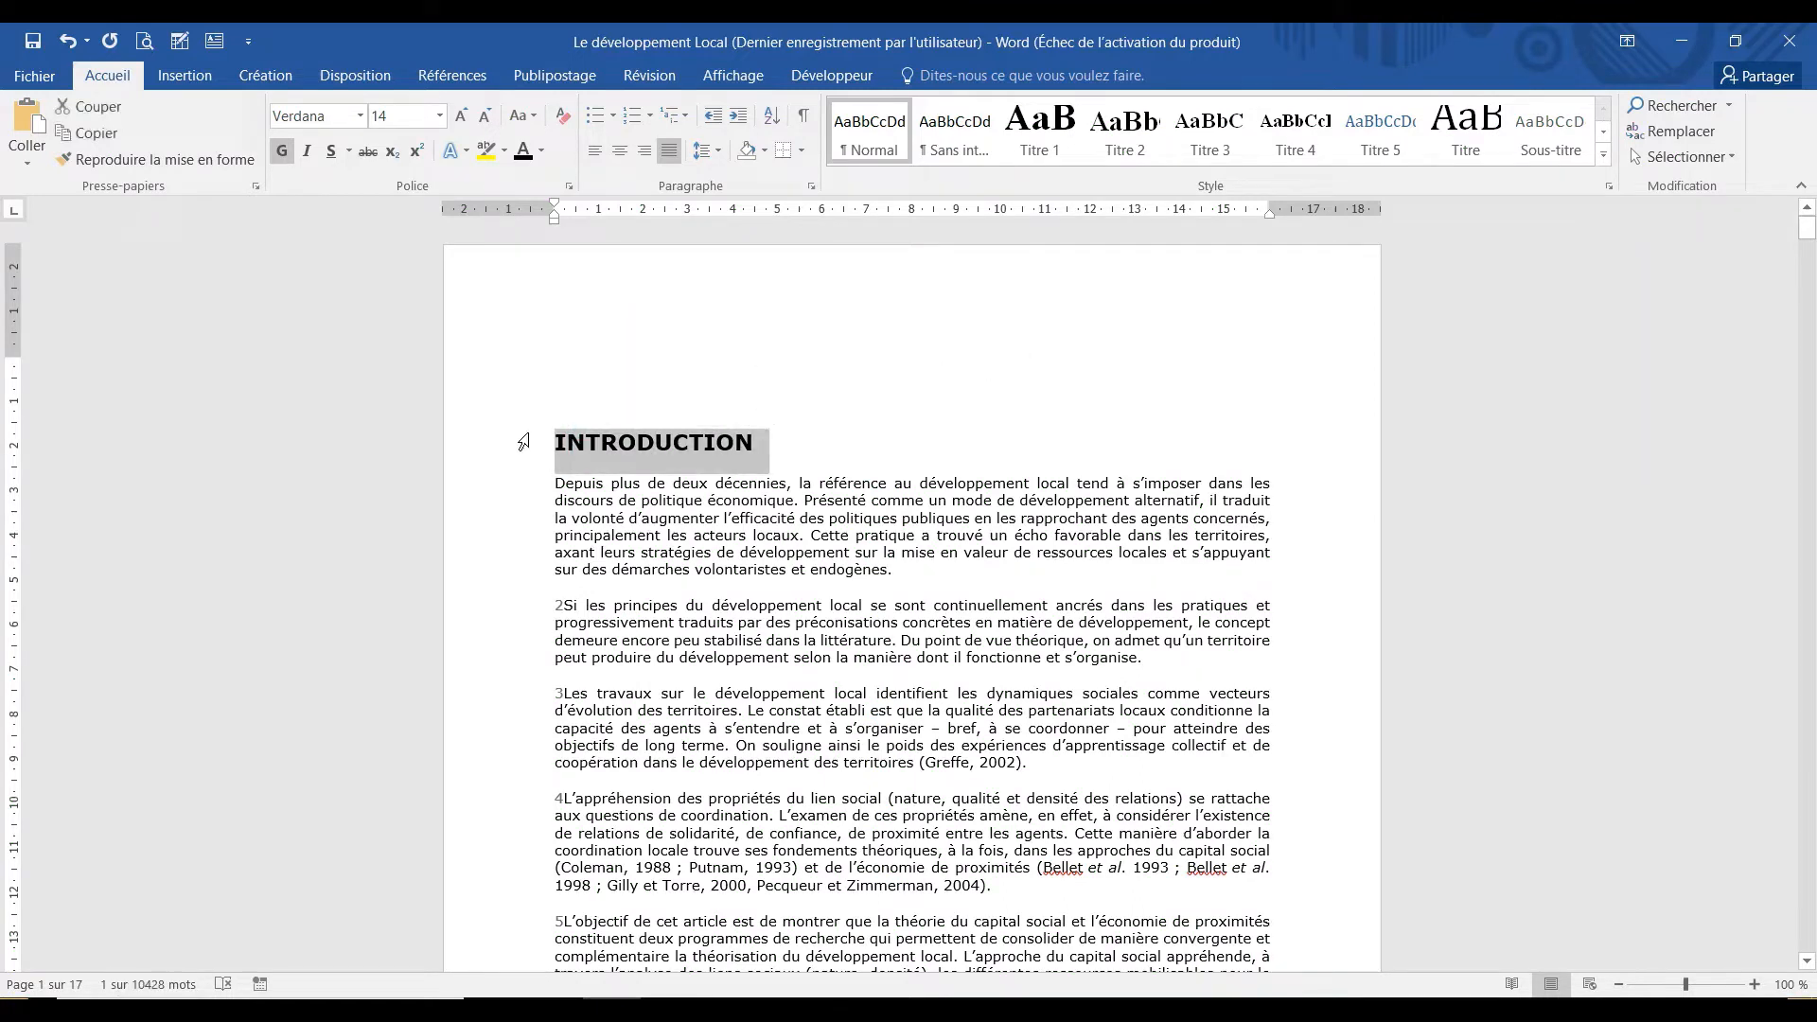
Modify the Titre 2 style to a font size of 16, keeping Times New Roman.
left_click(558, 445)
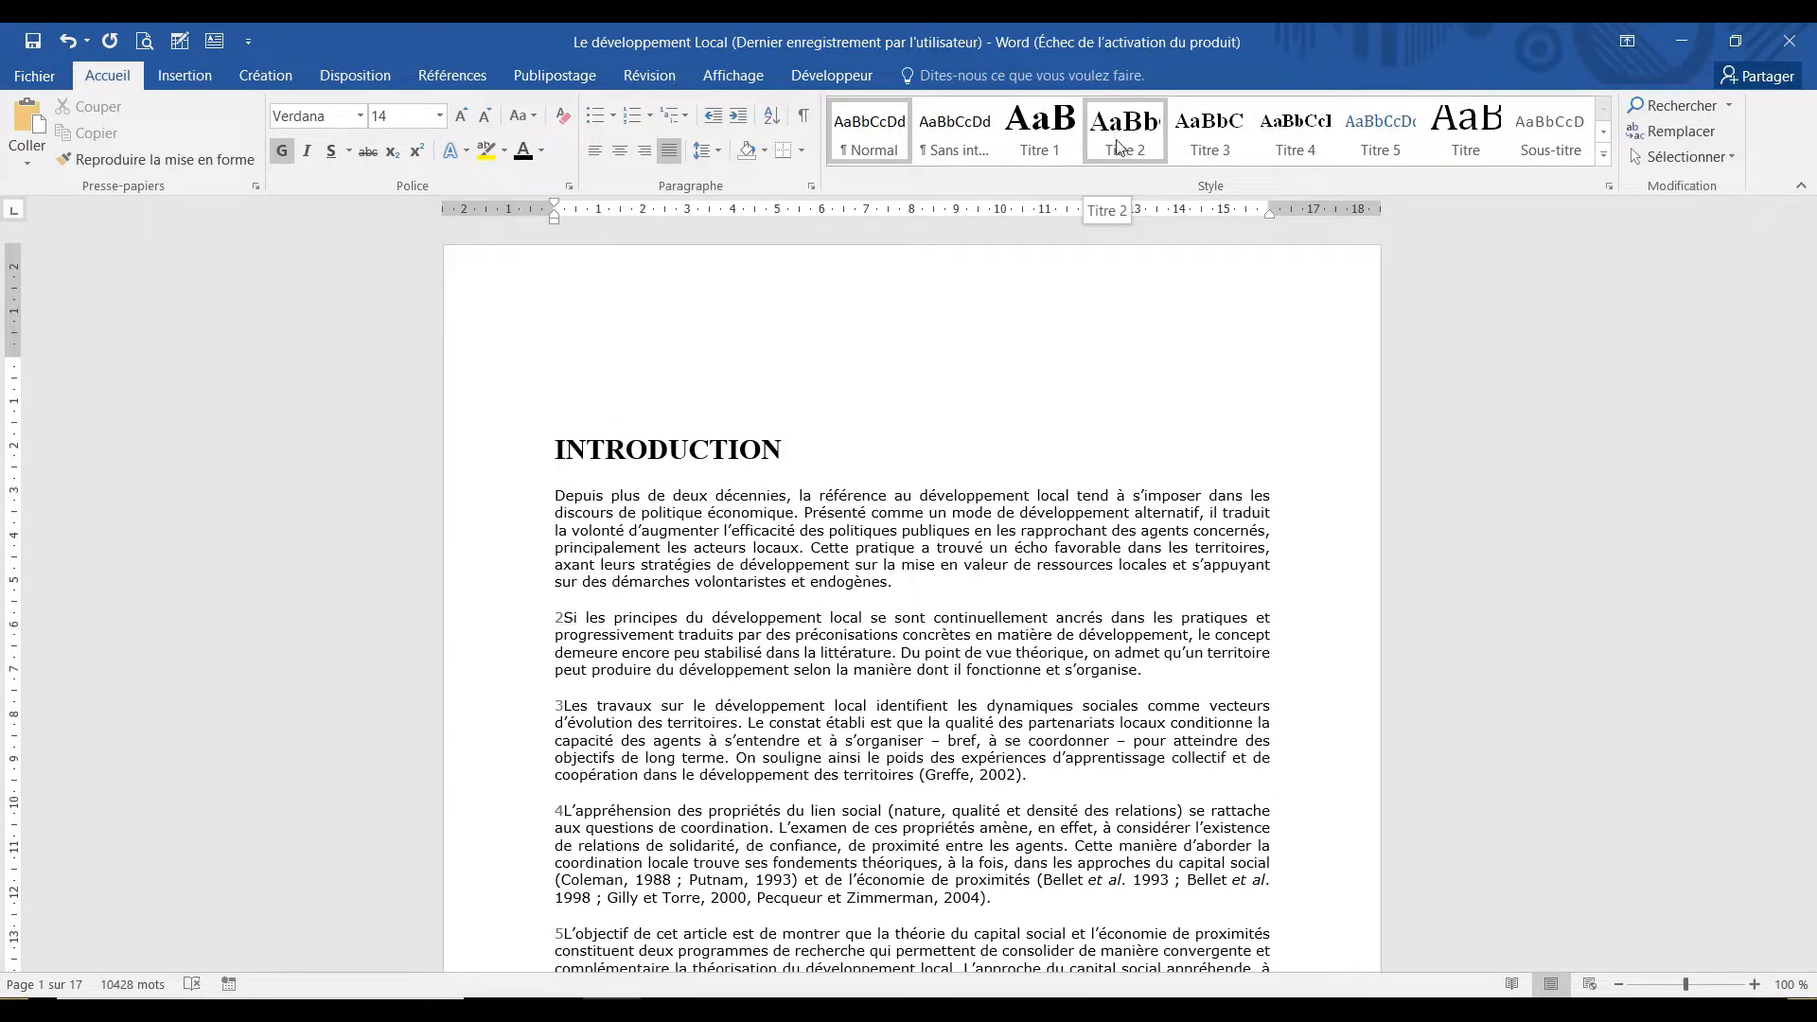
right_click(1127, 147)
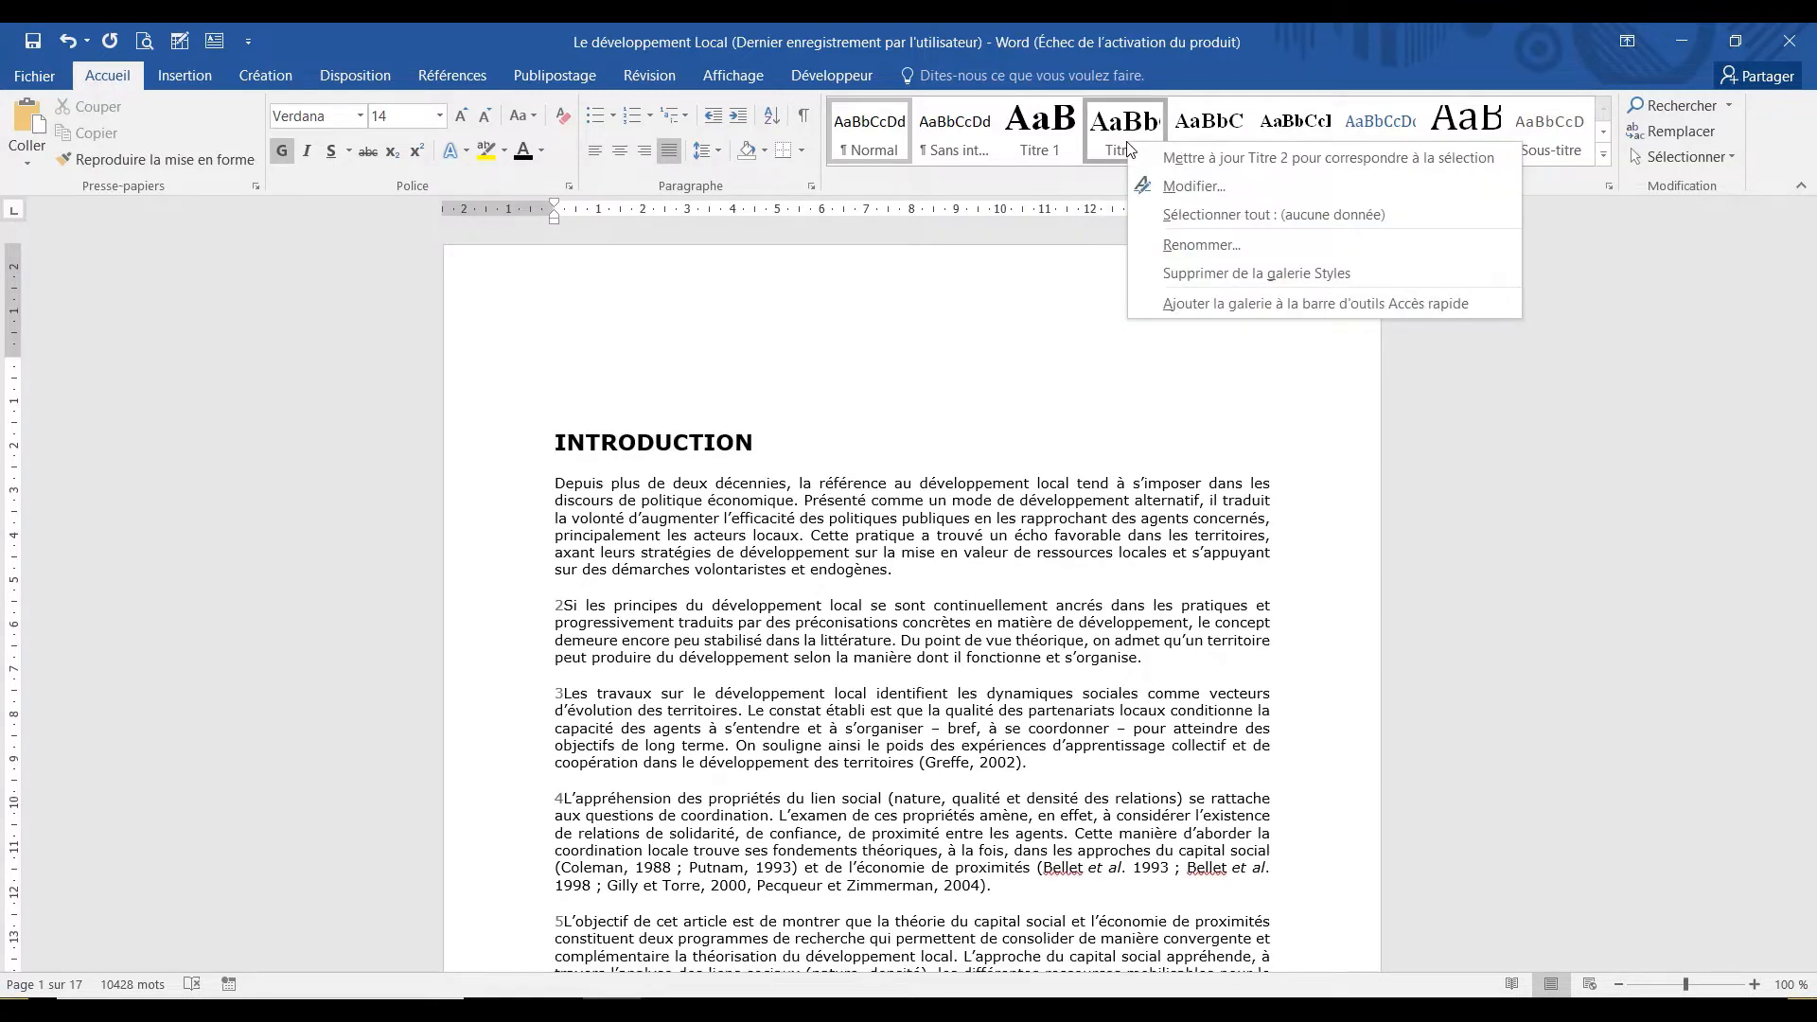
left_click(1189, 185)
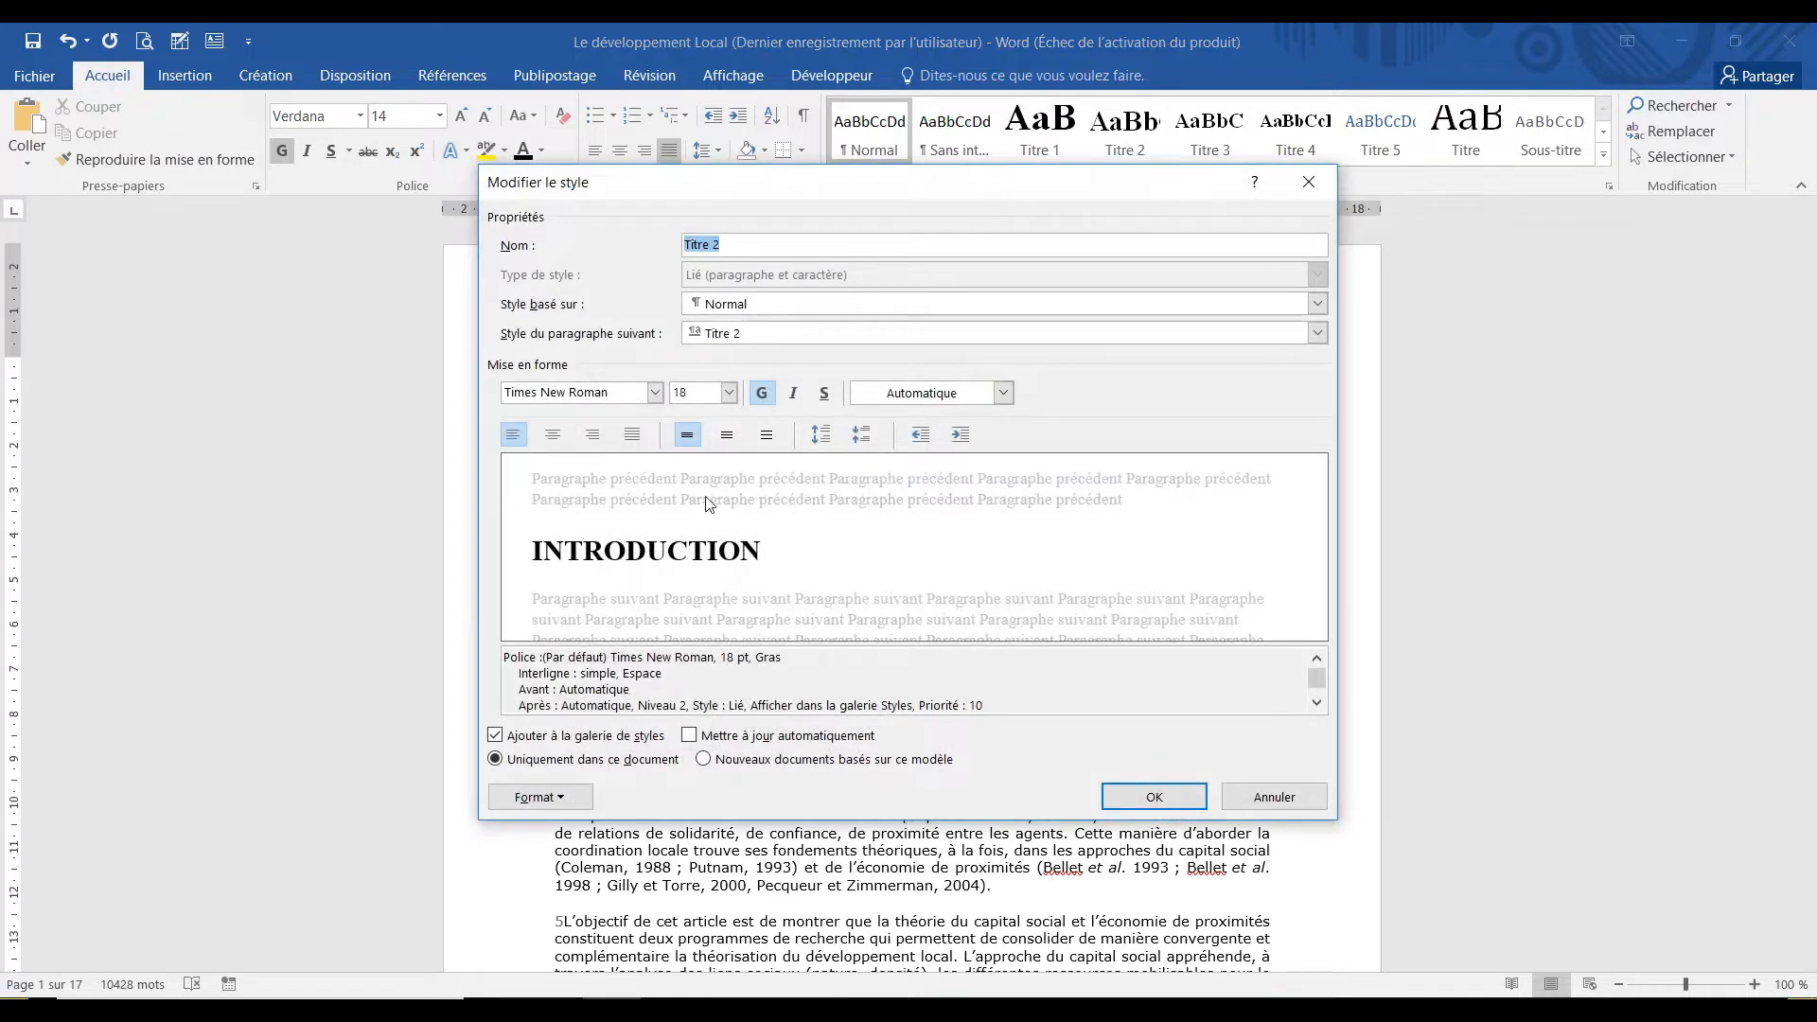
double_click(697, 393)
type("16")
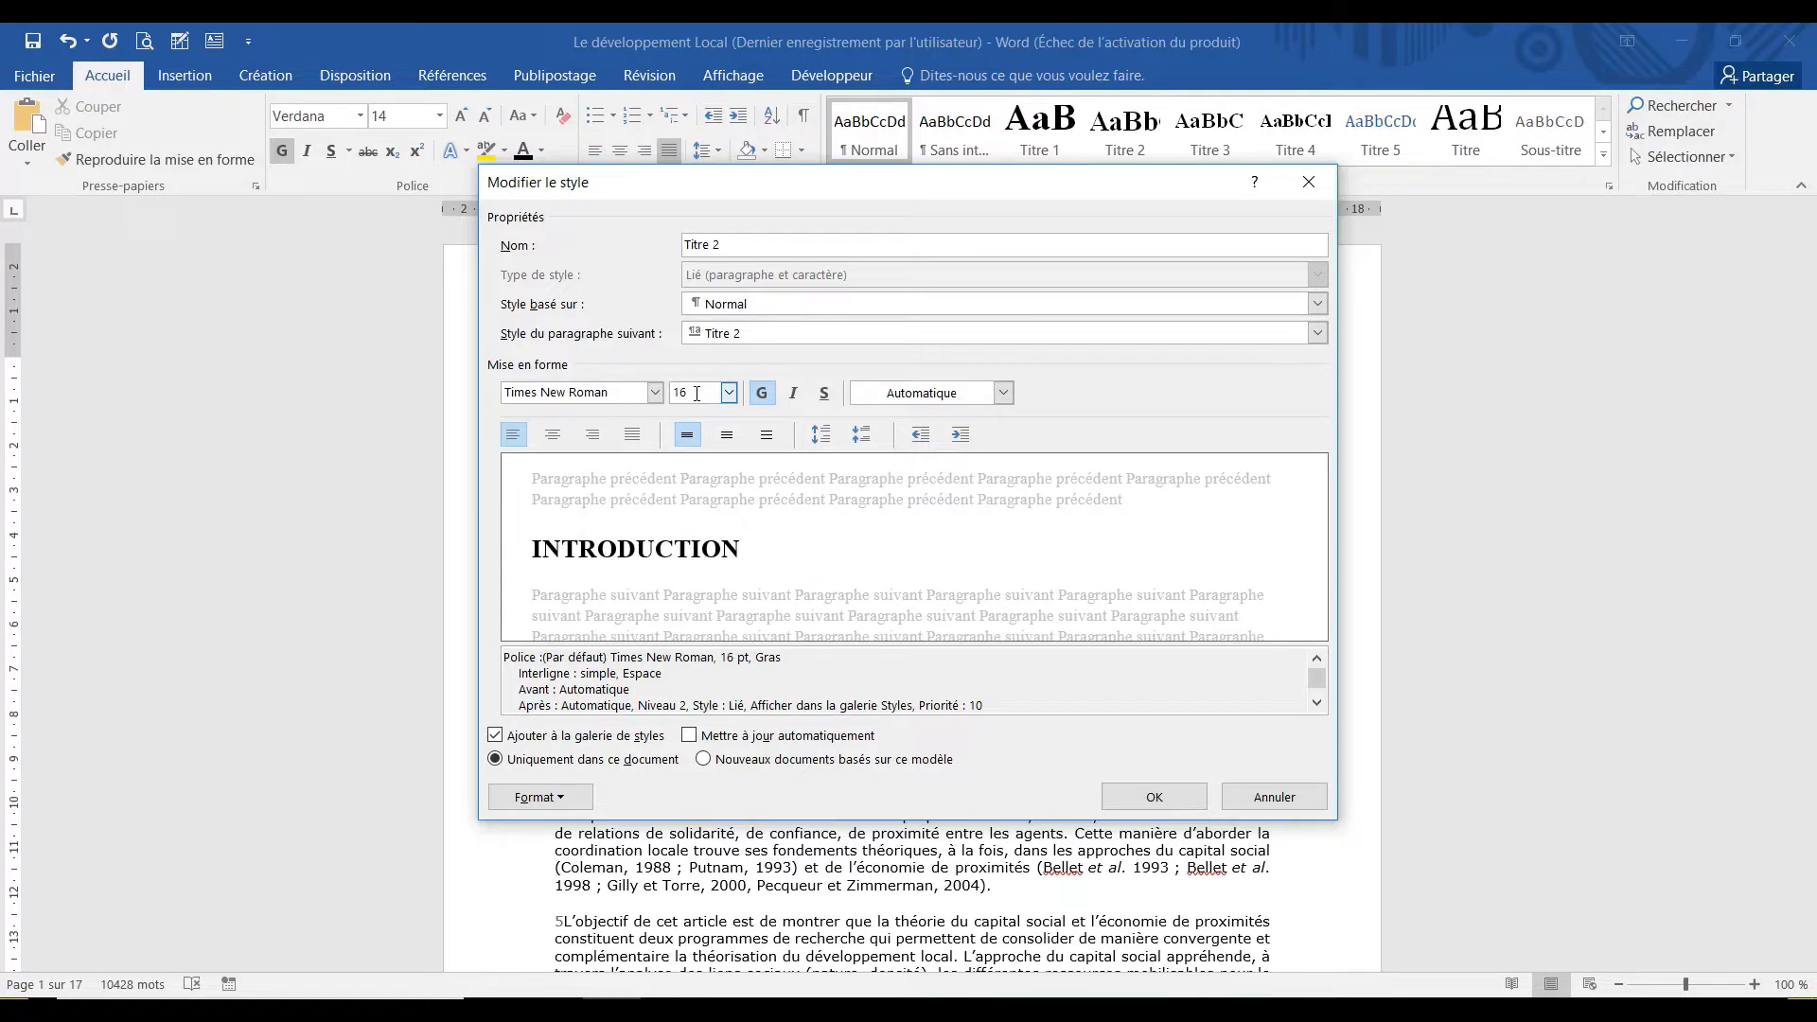
left_click(654, 392)
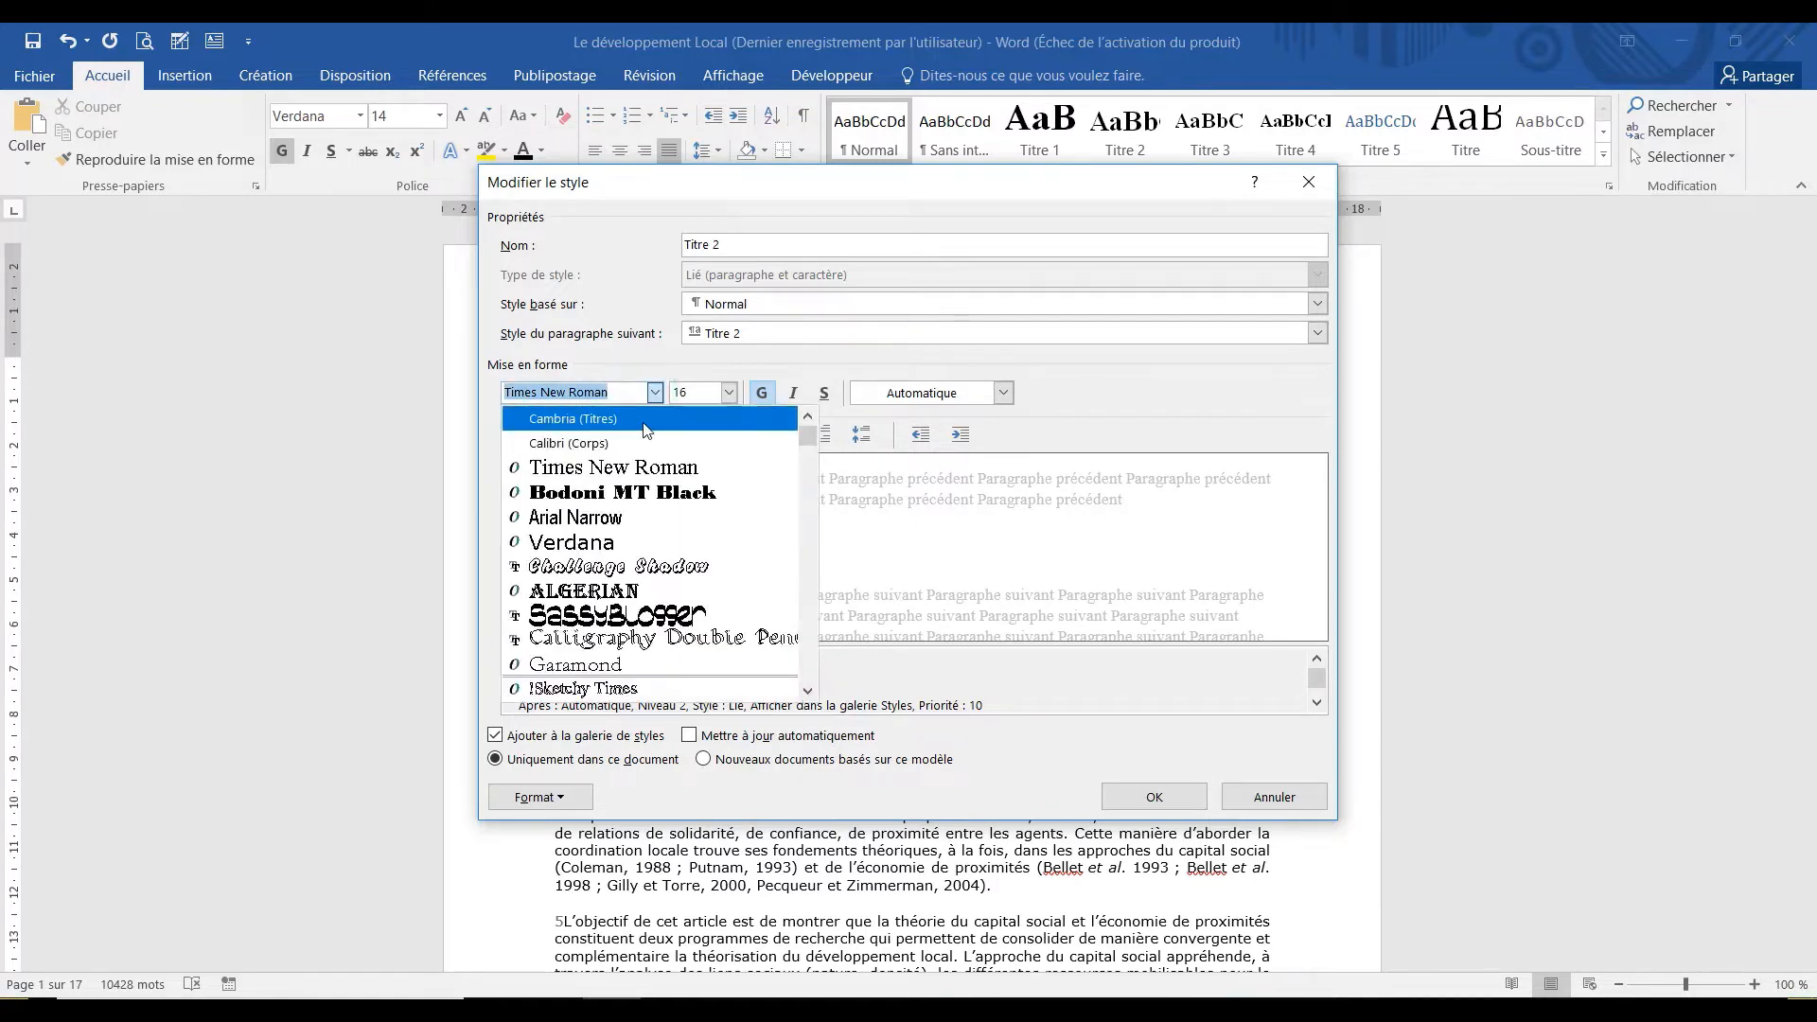
left_click(703, 391)
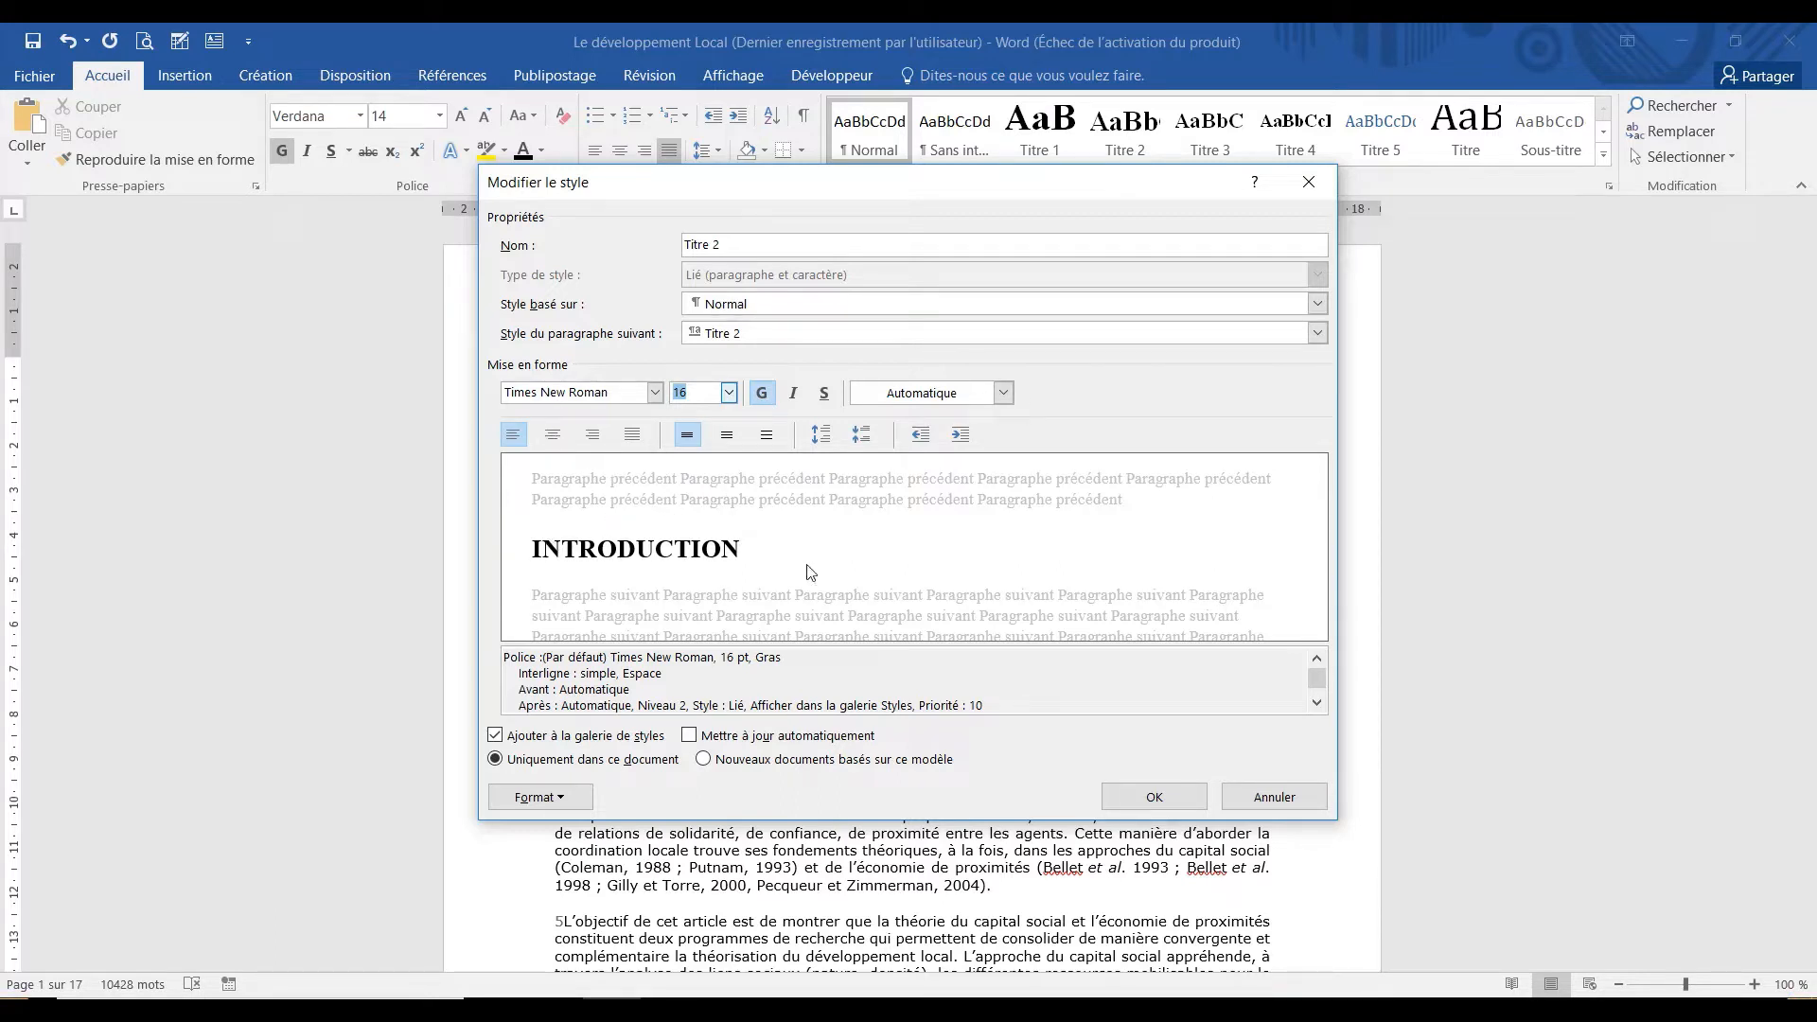
left_click(1185, 801)
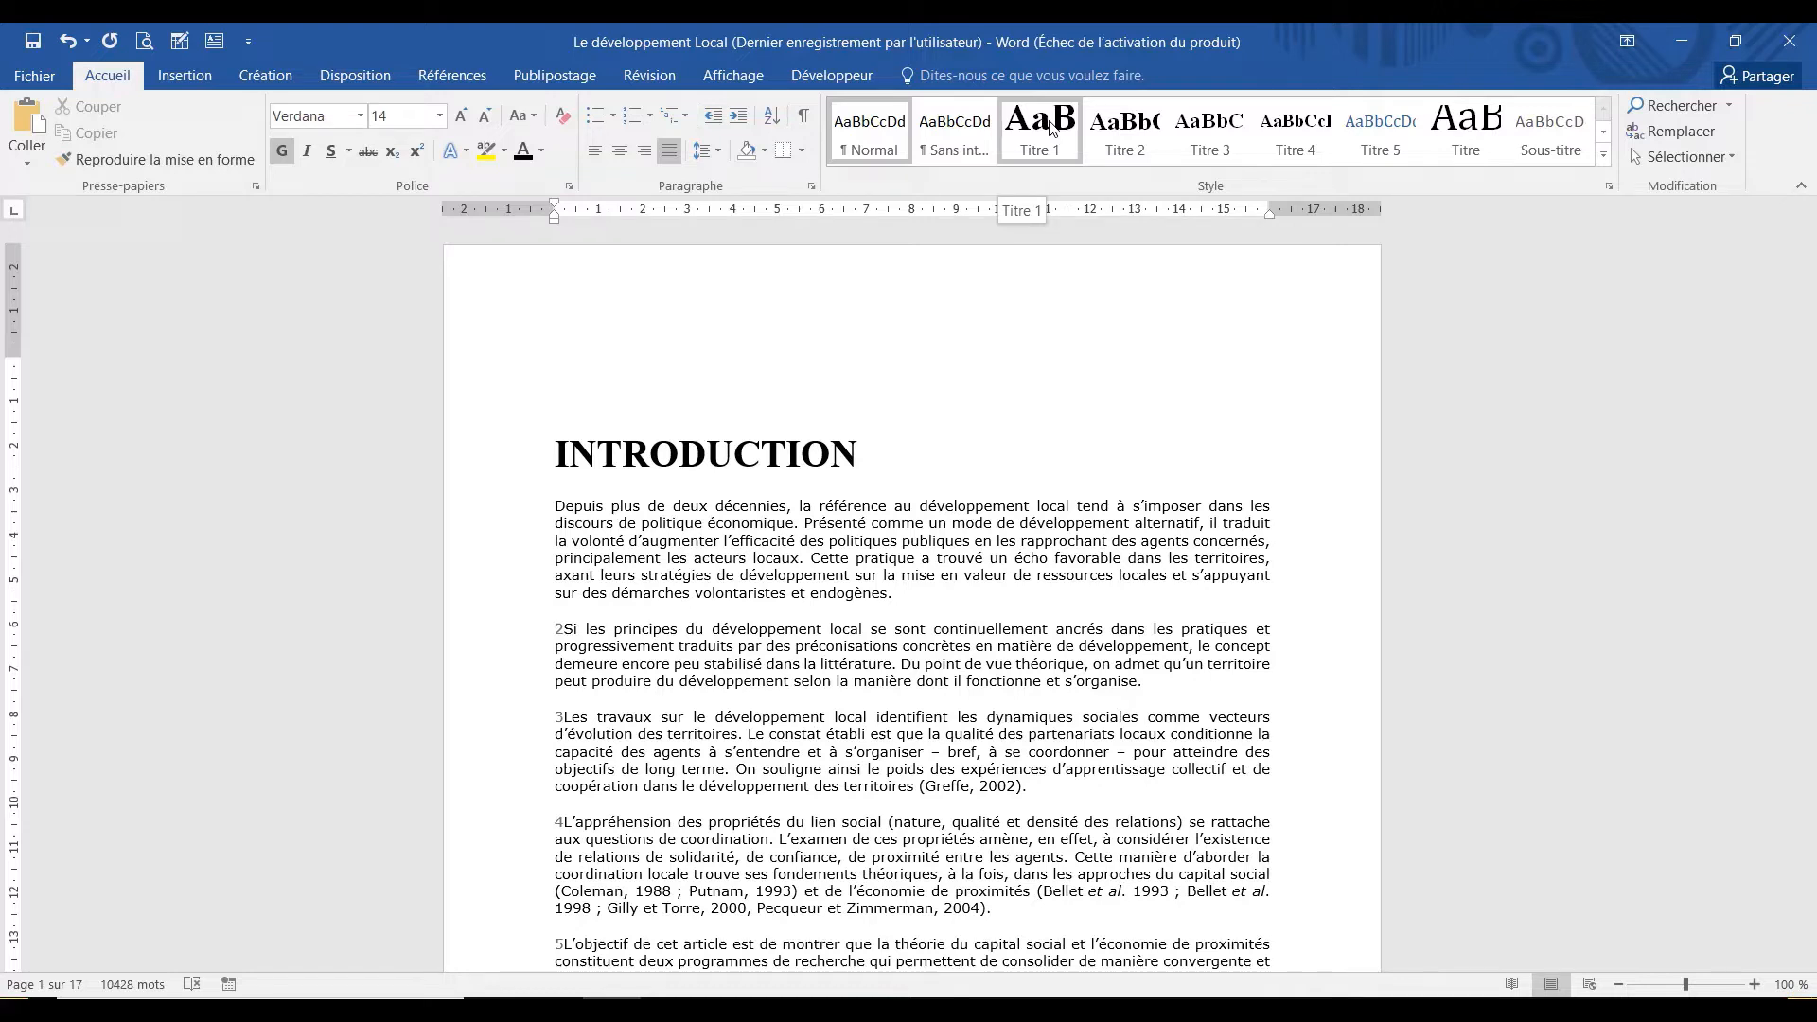
Modify the Titre 1 style to a font size of 16.
right_click(1050, 128)
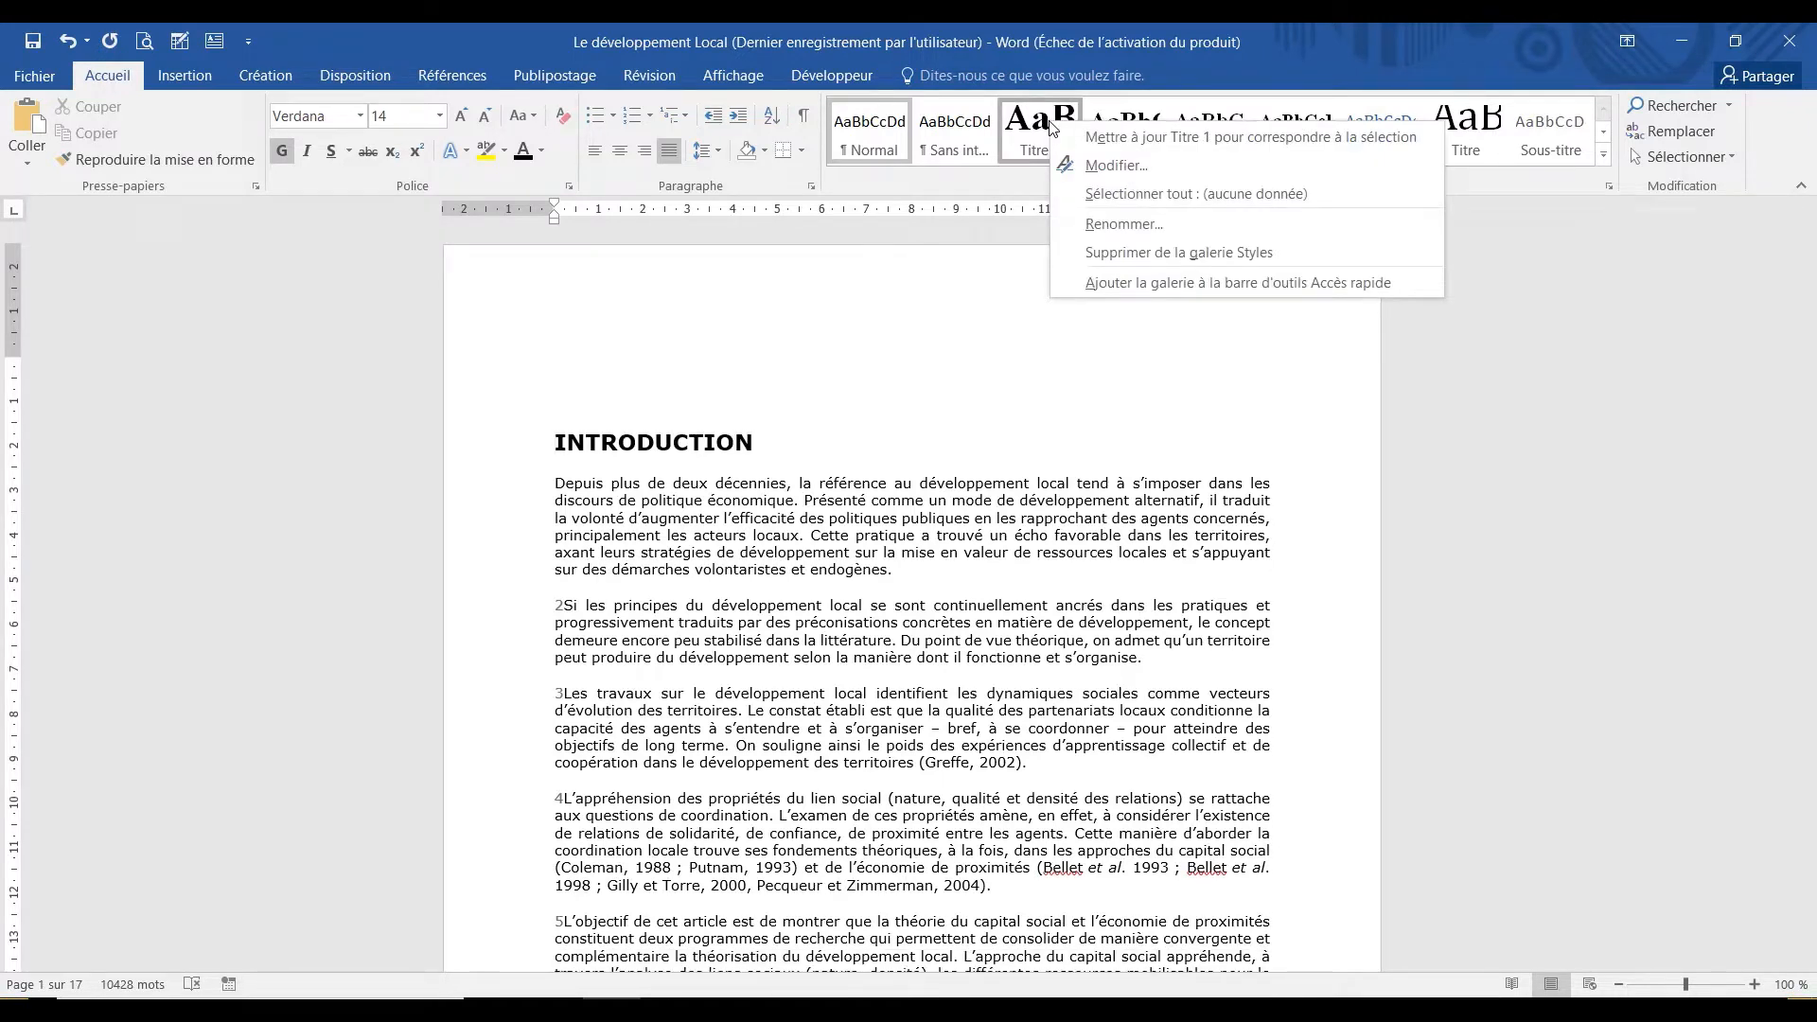
left_click(1117, 167)
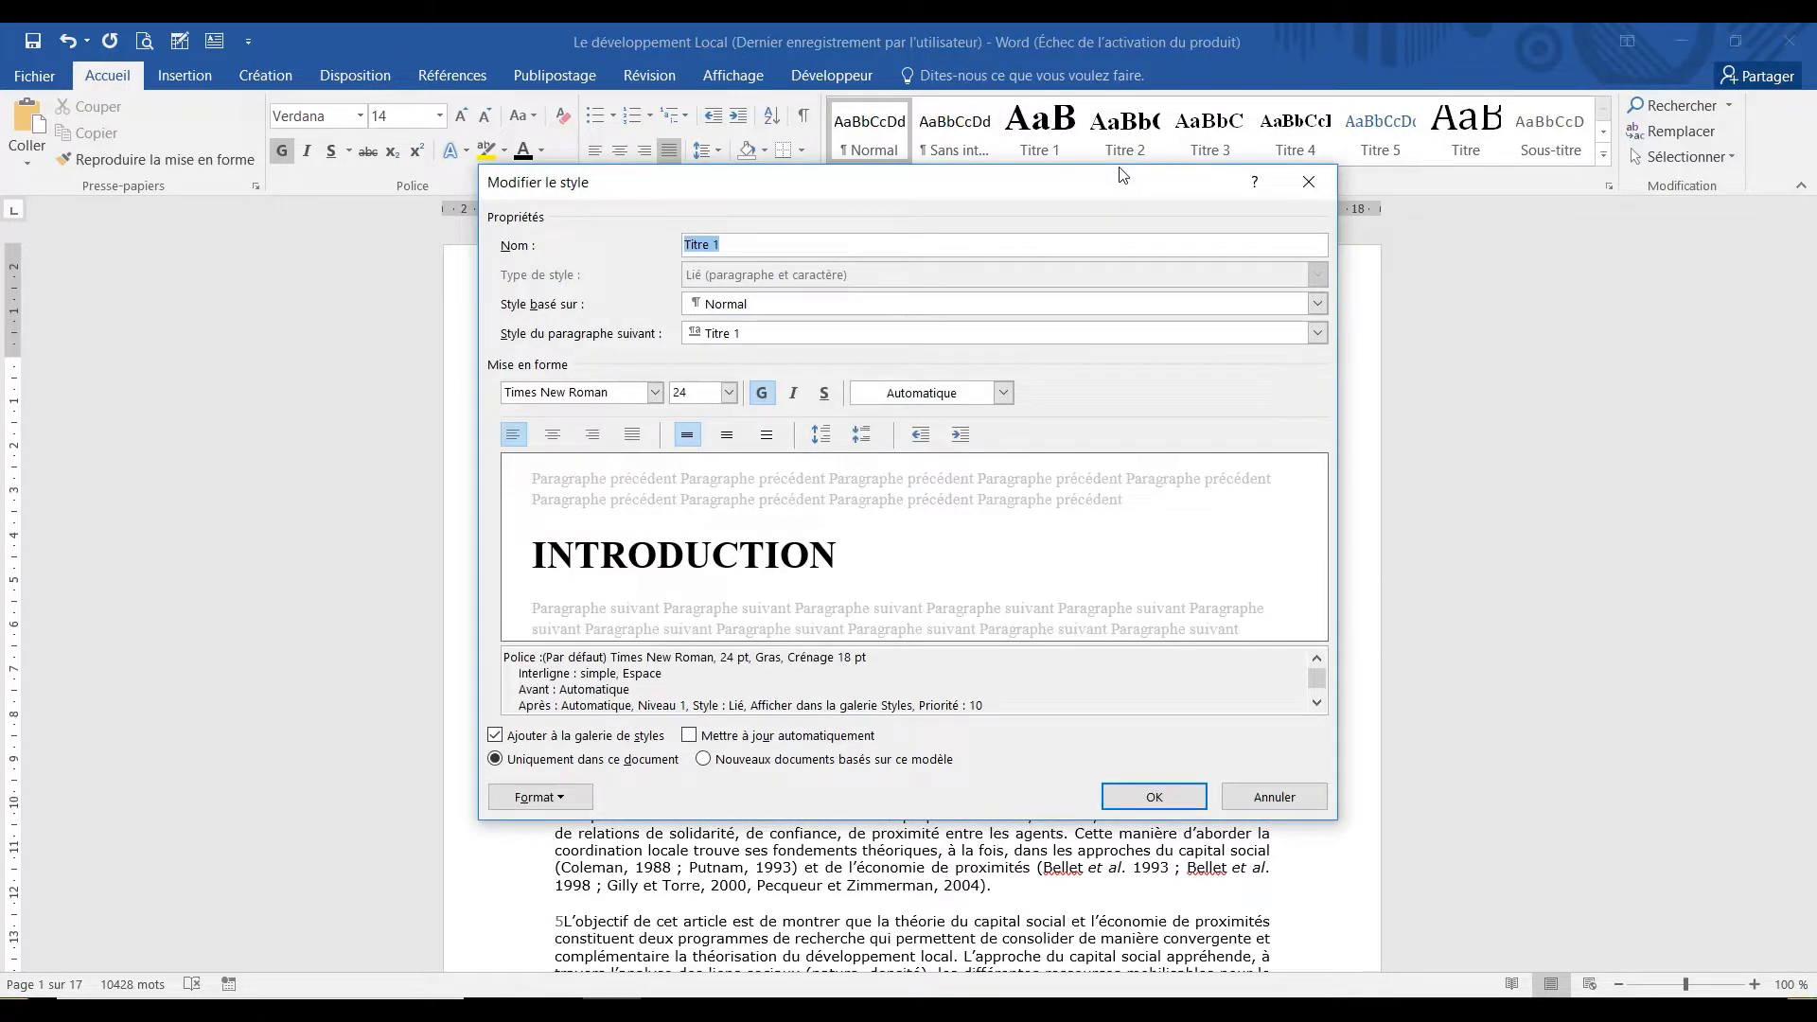
double_click(697, 394)
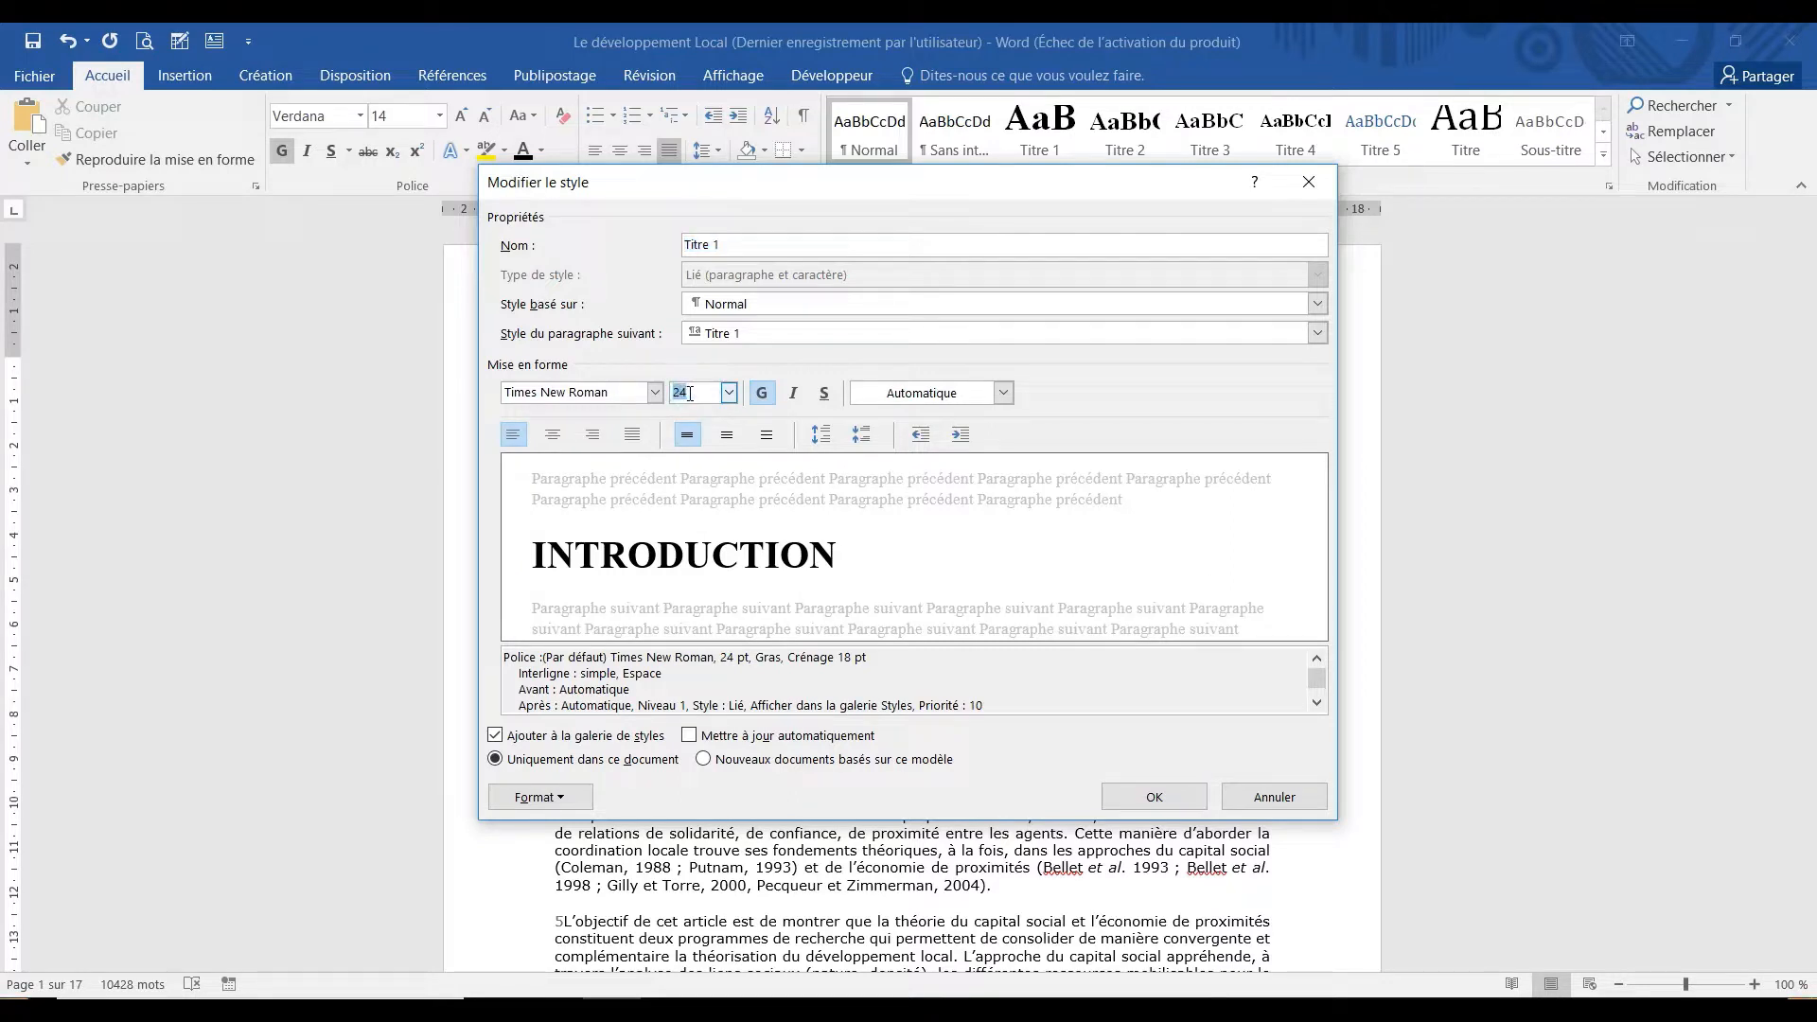
type("16")
left_click(1188, 789)
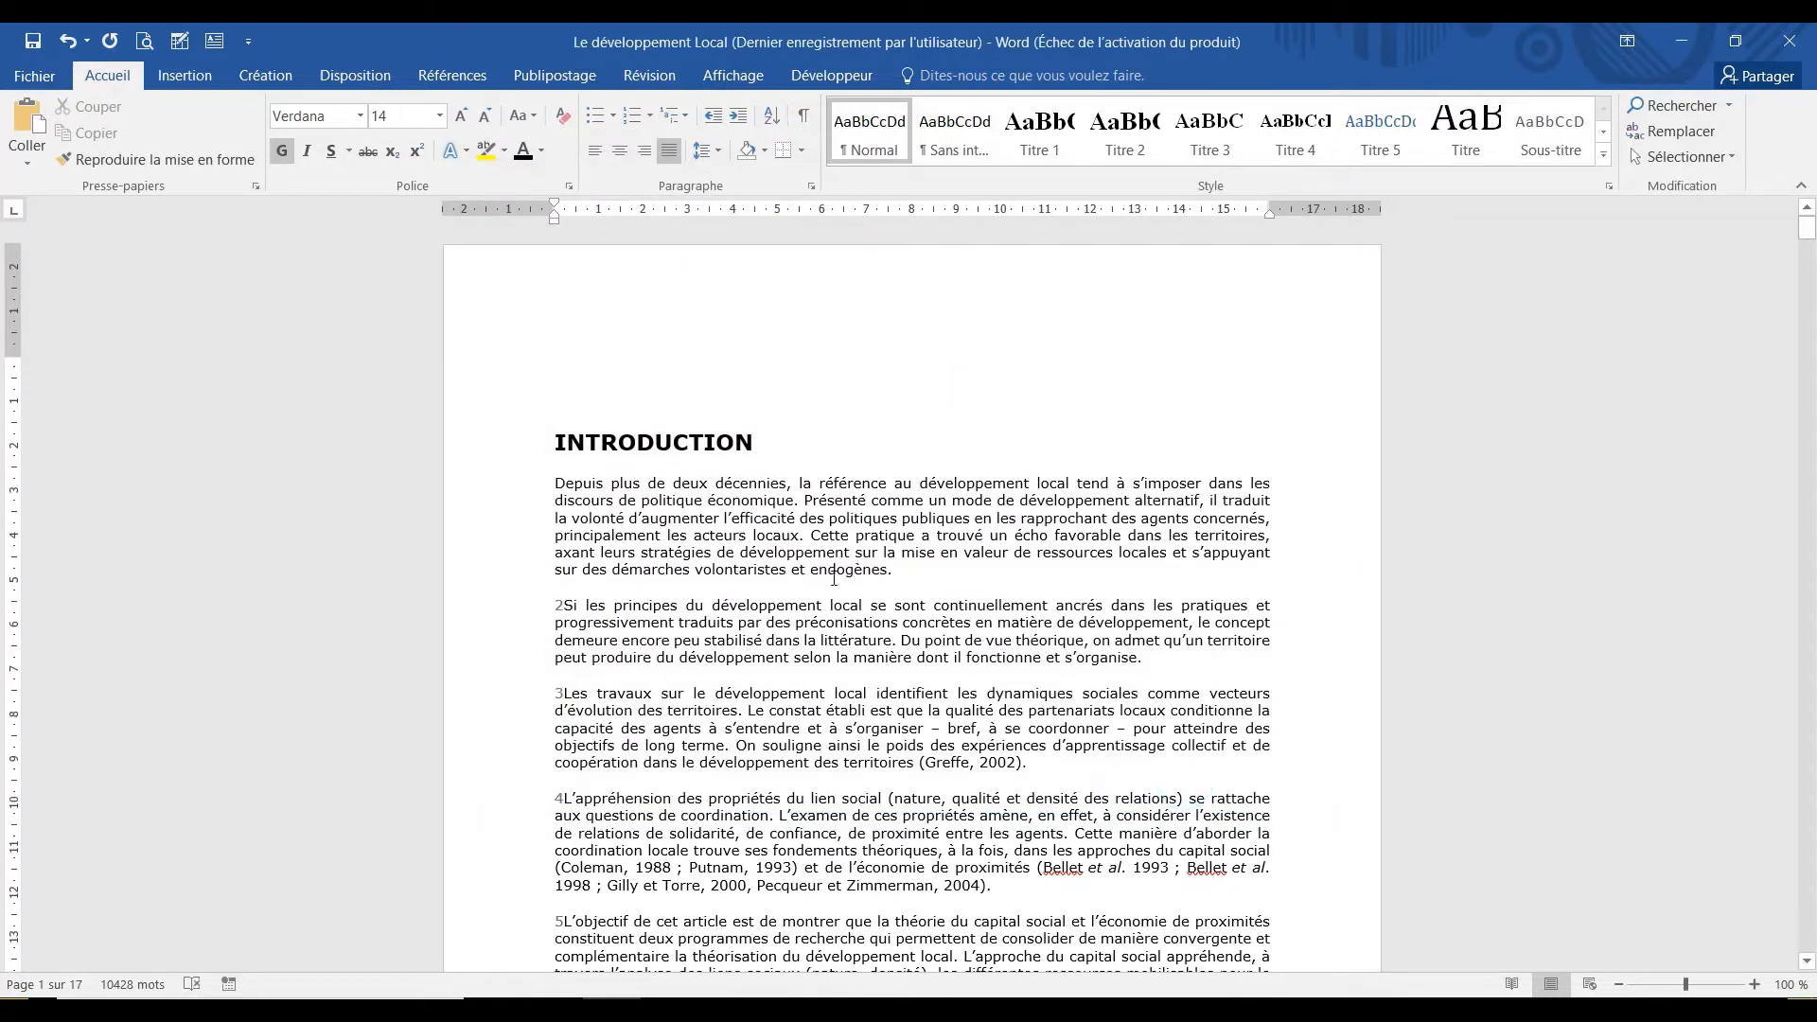
Modify the Titre 2 style to a font size smaller than that of Titre 1.
right_click(1136, 125)
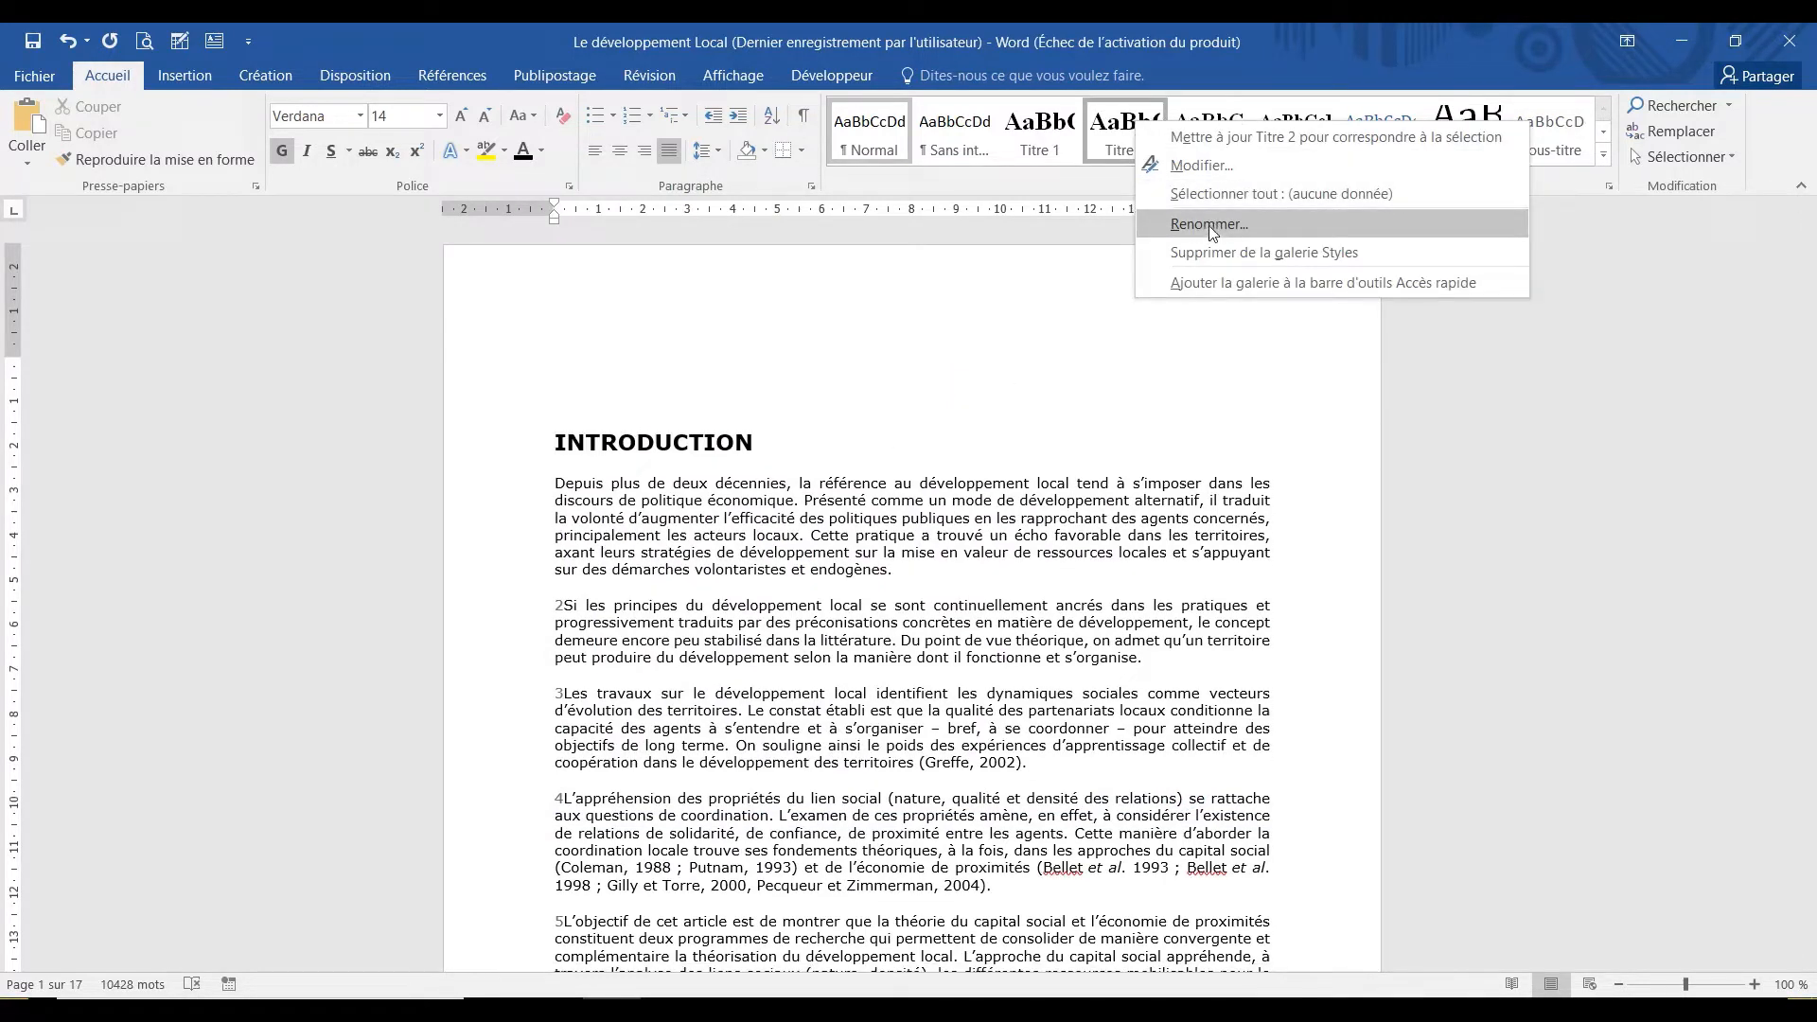
left_click(1211, 167)
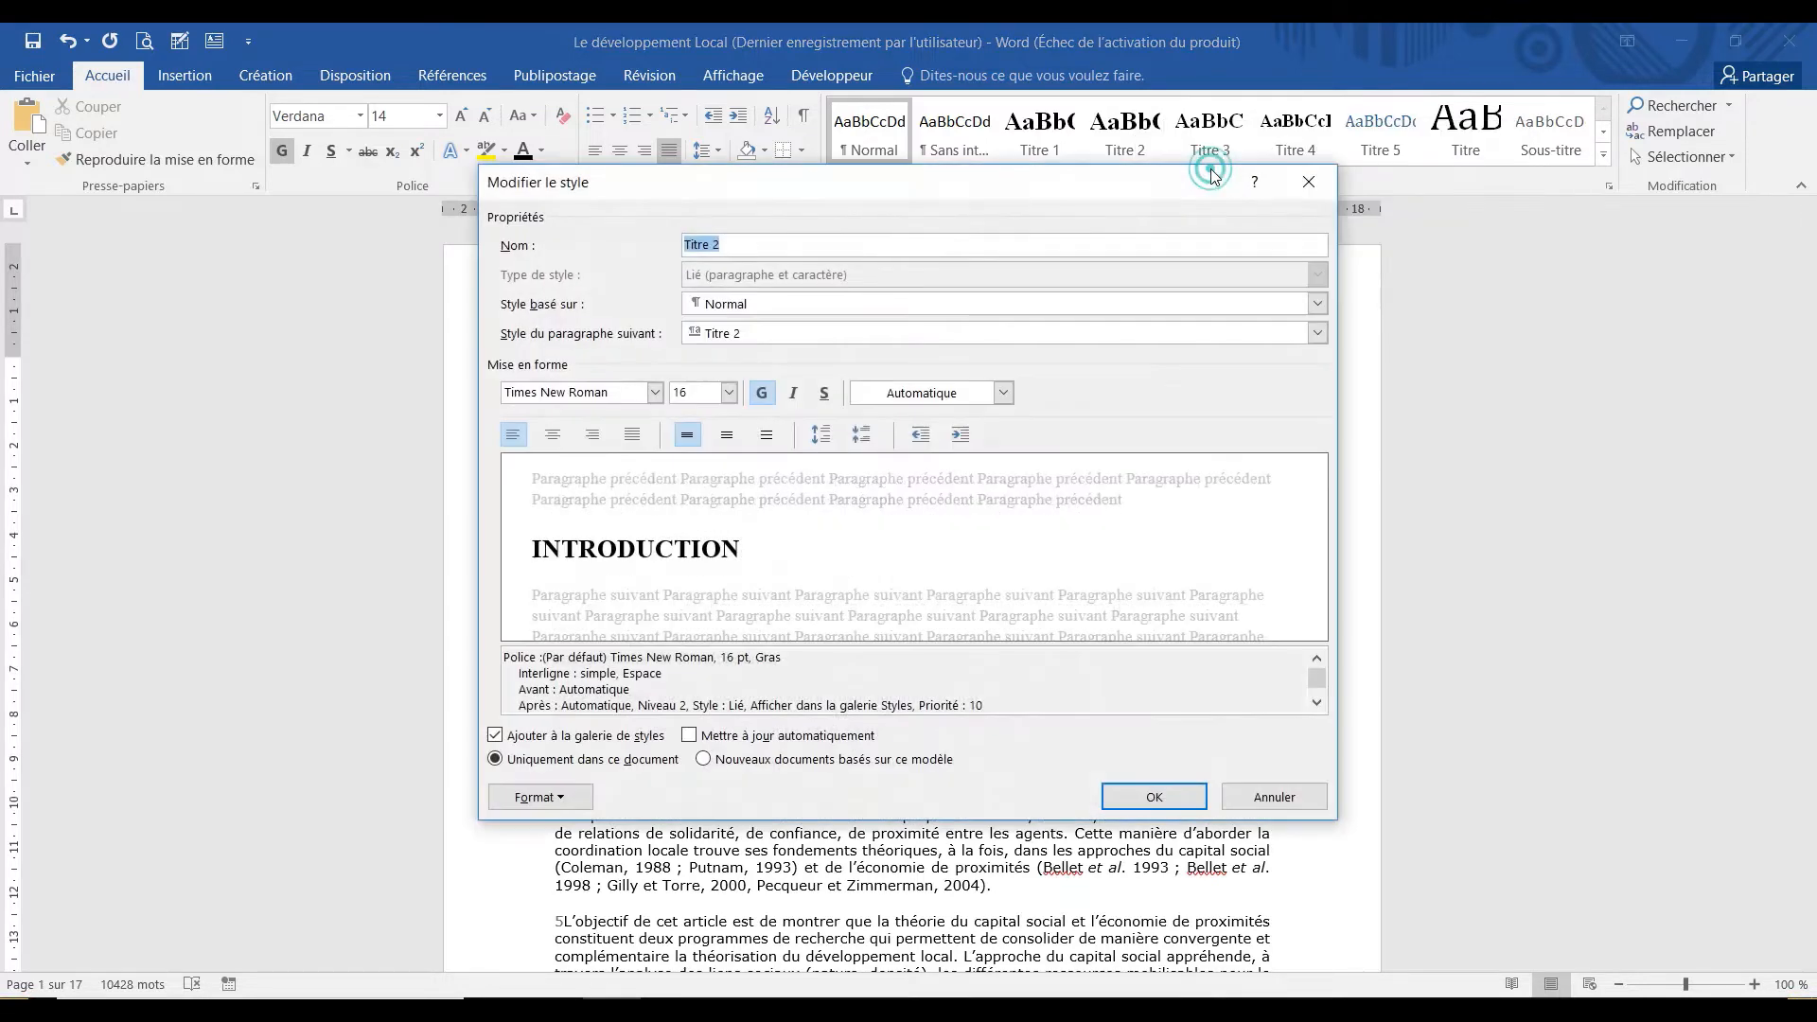
double_click(692, 390)
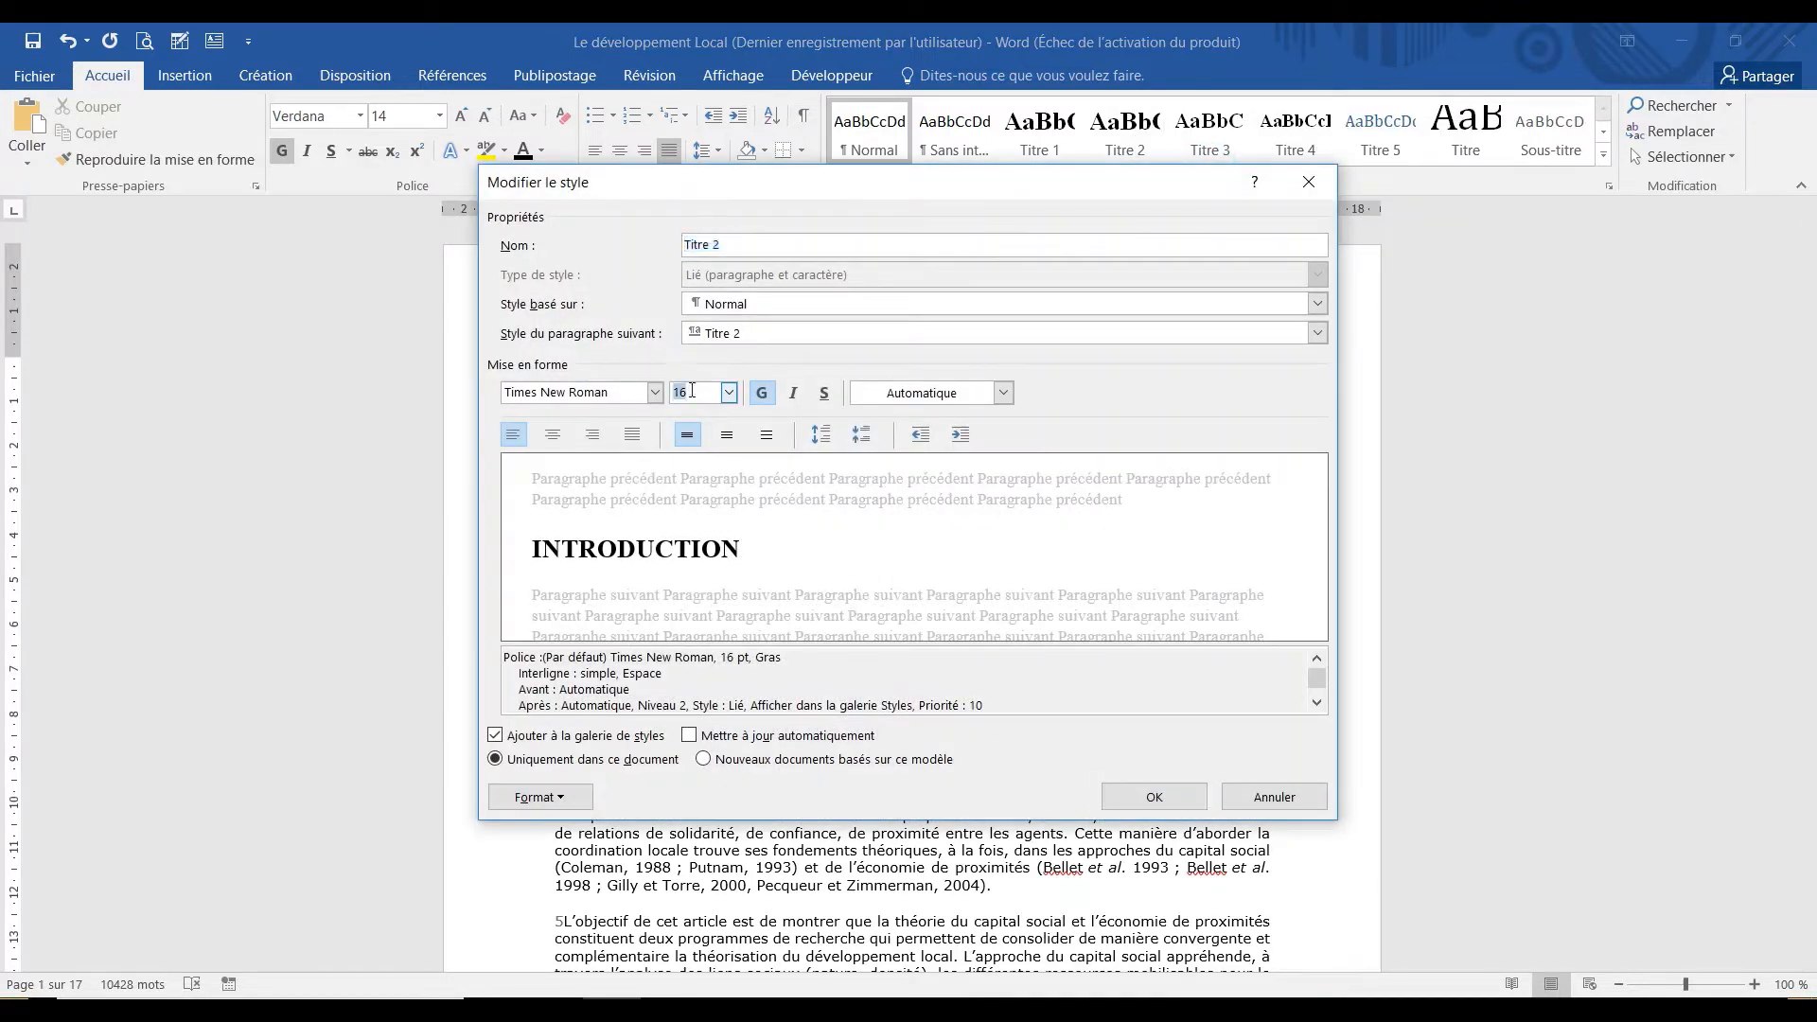
type("1")
left_click(1177, 803)
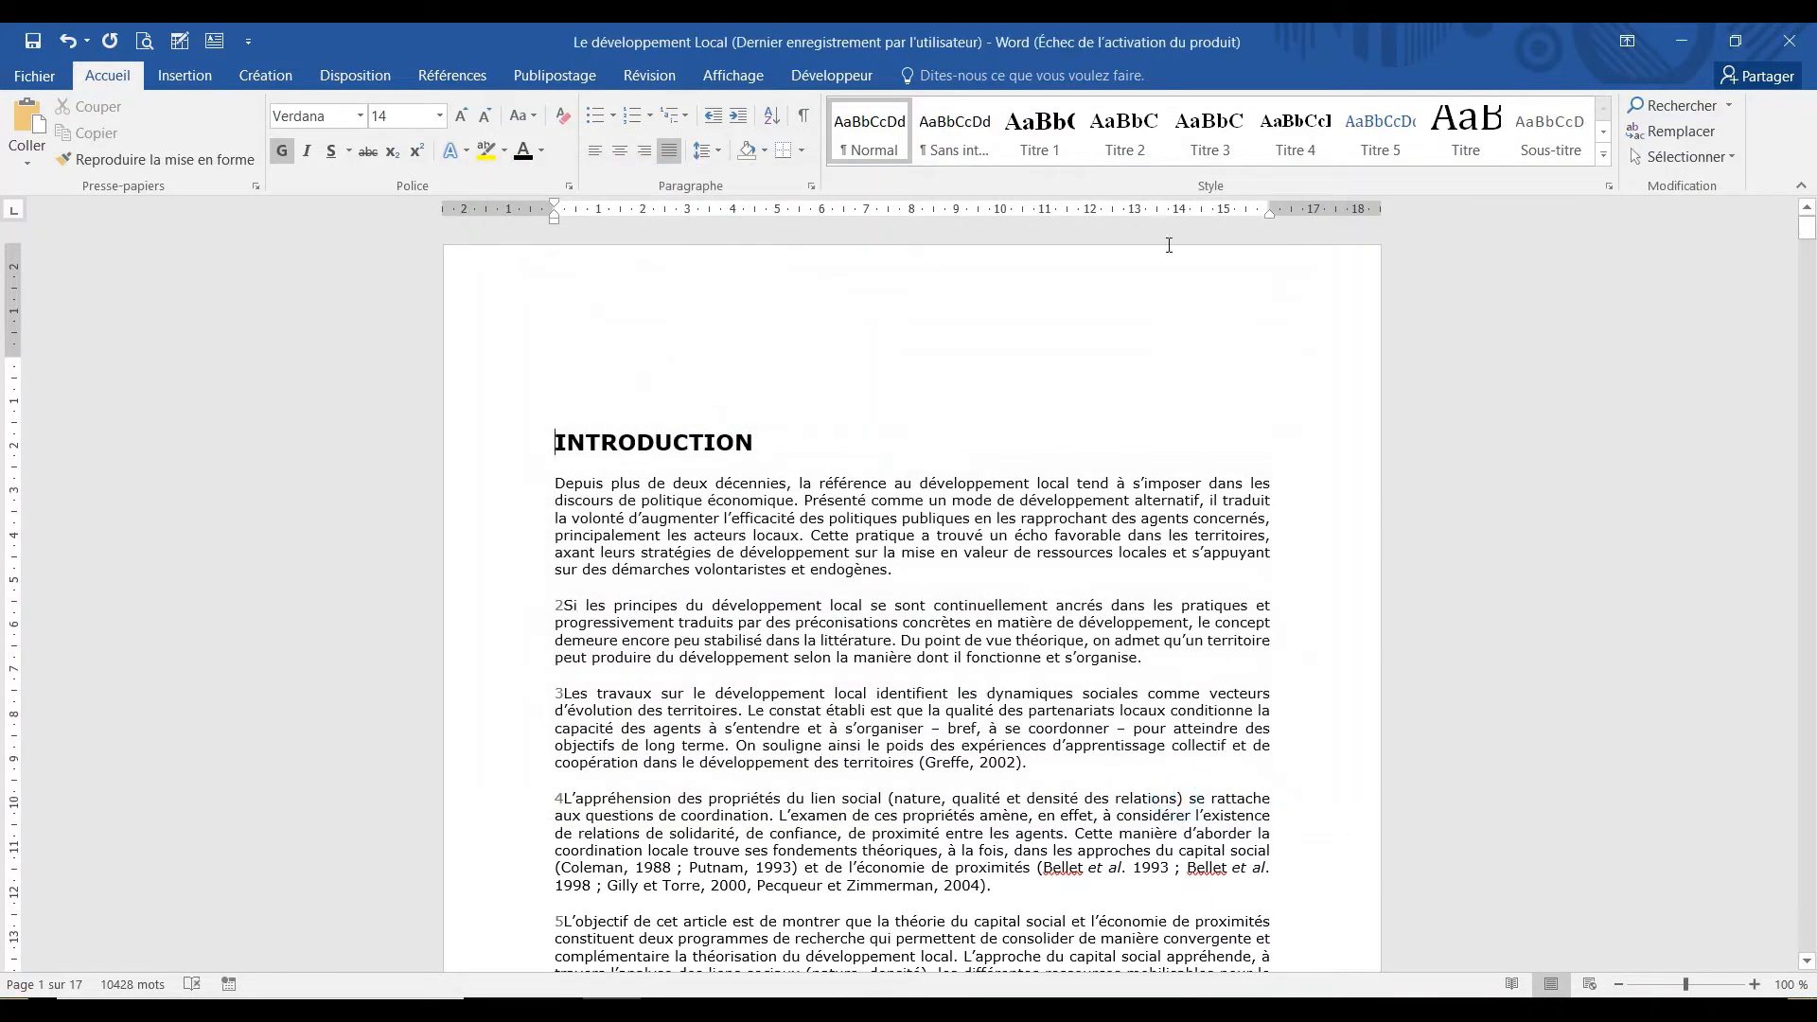
Modify the Titre 3 style to a font size of 12.
right_click(1218, 133)
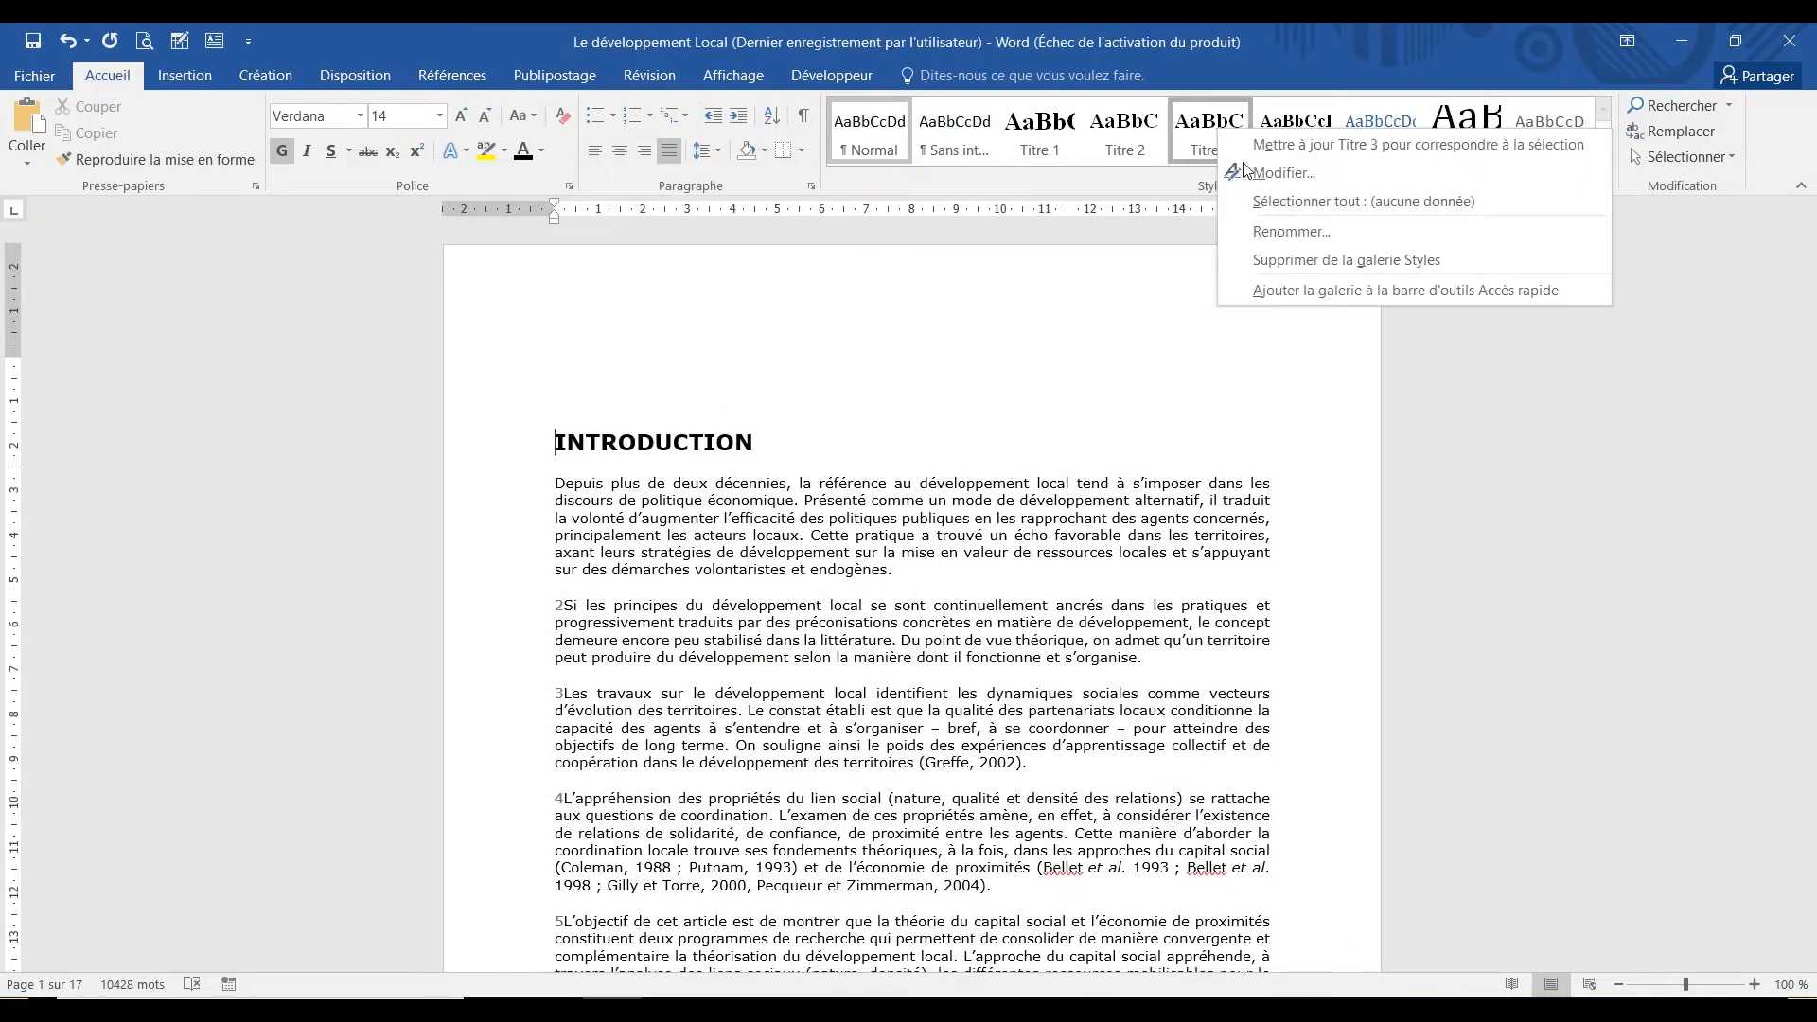
left_click(1268, 172)
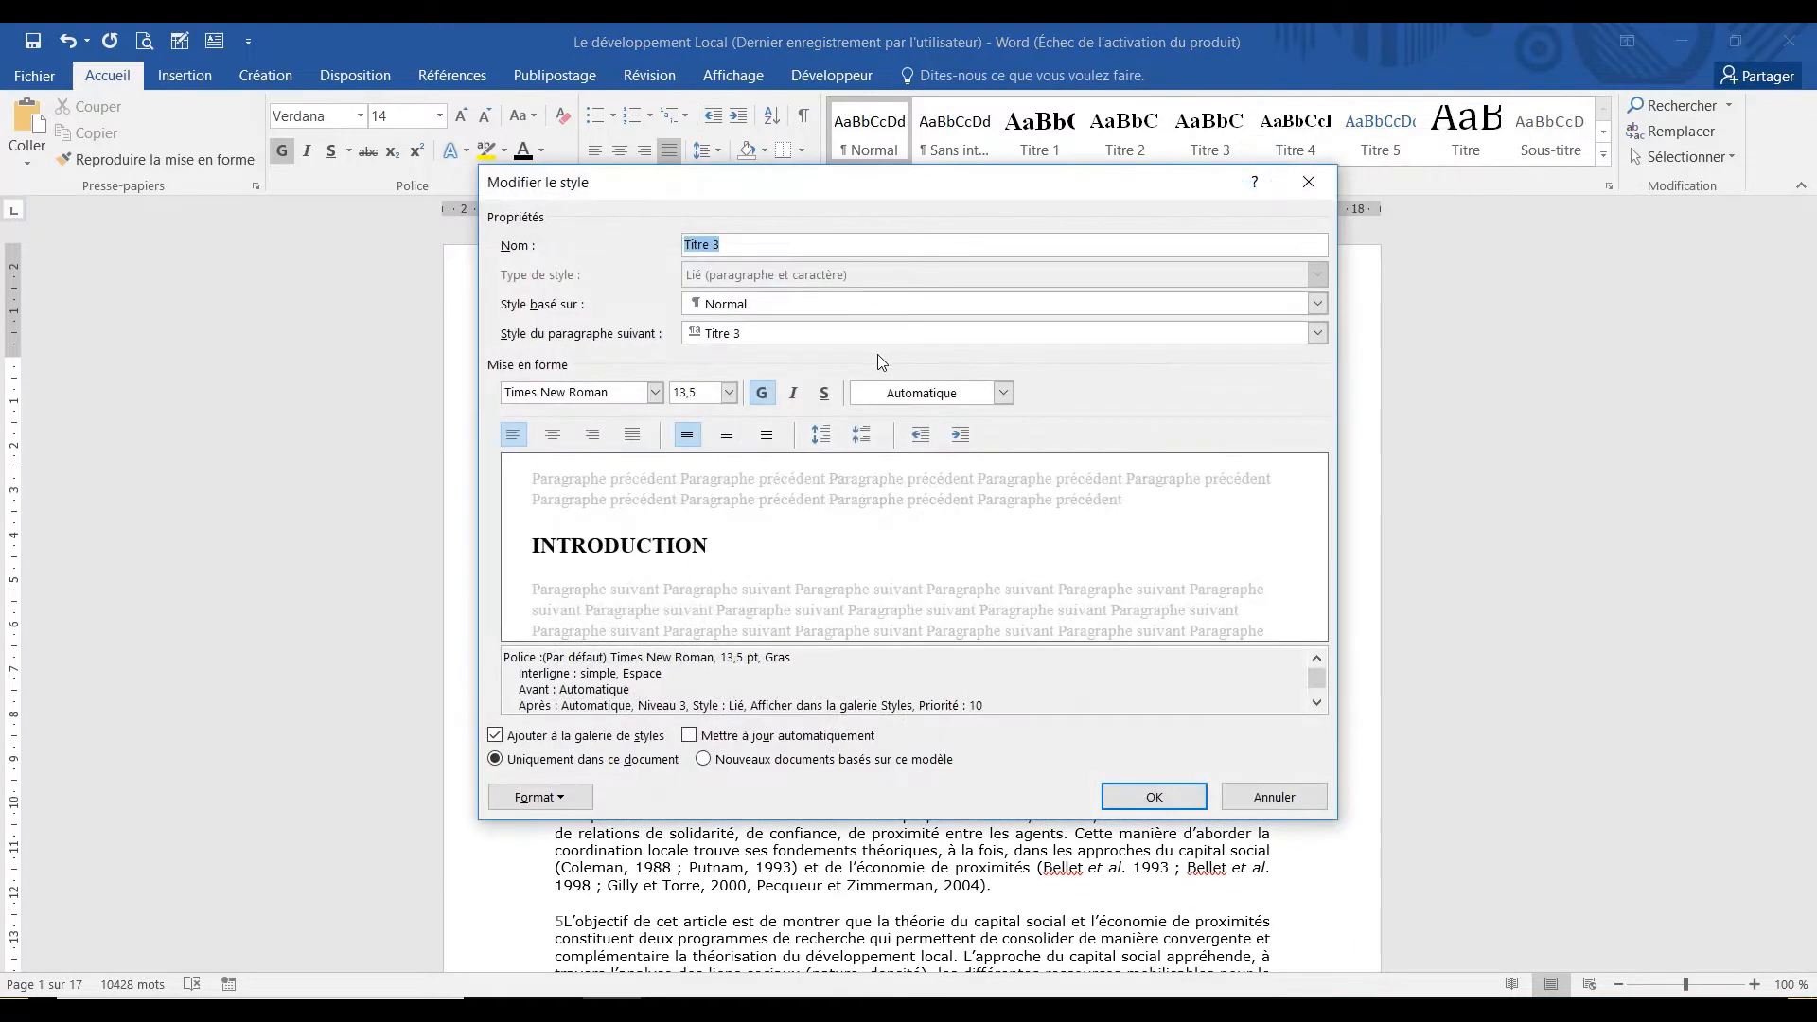
left_click(701, 392)
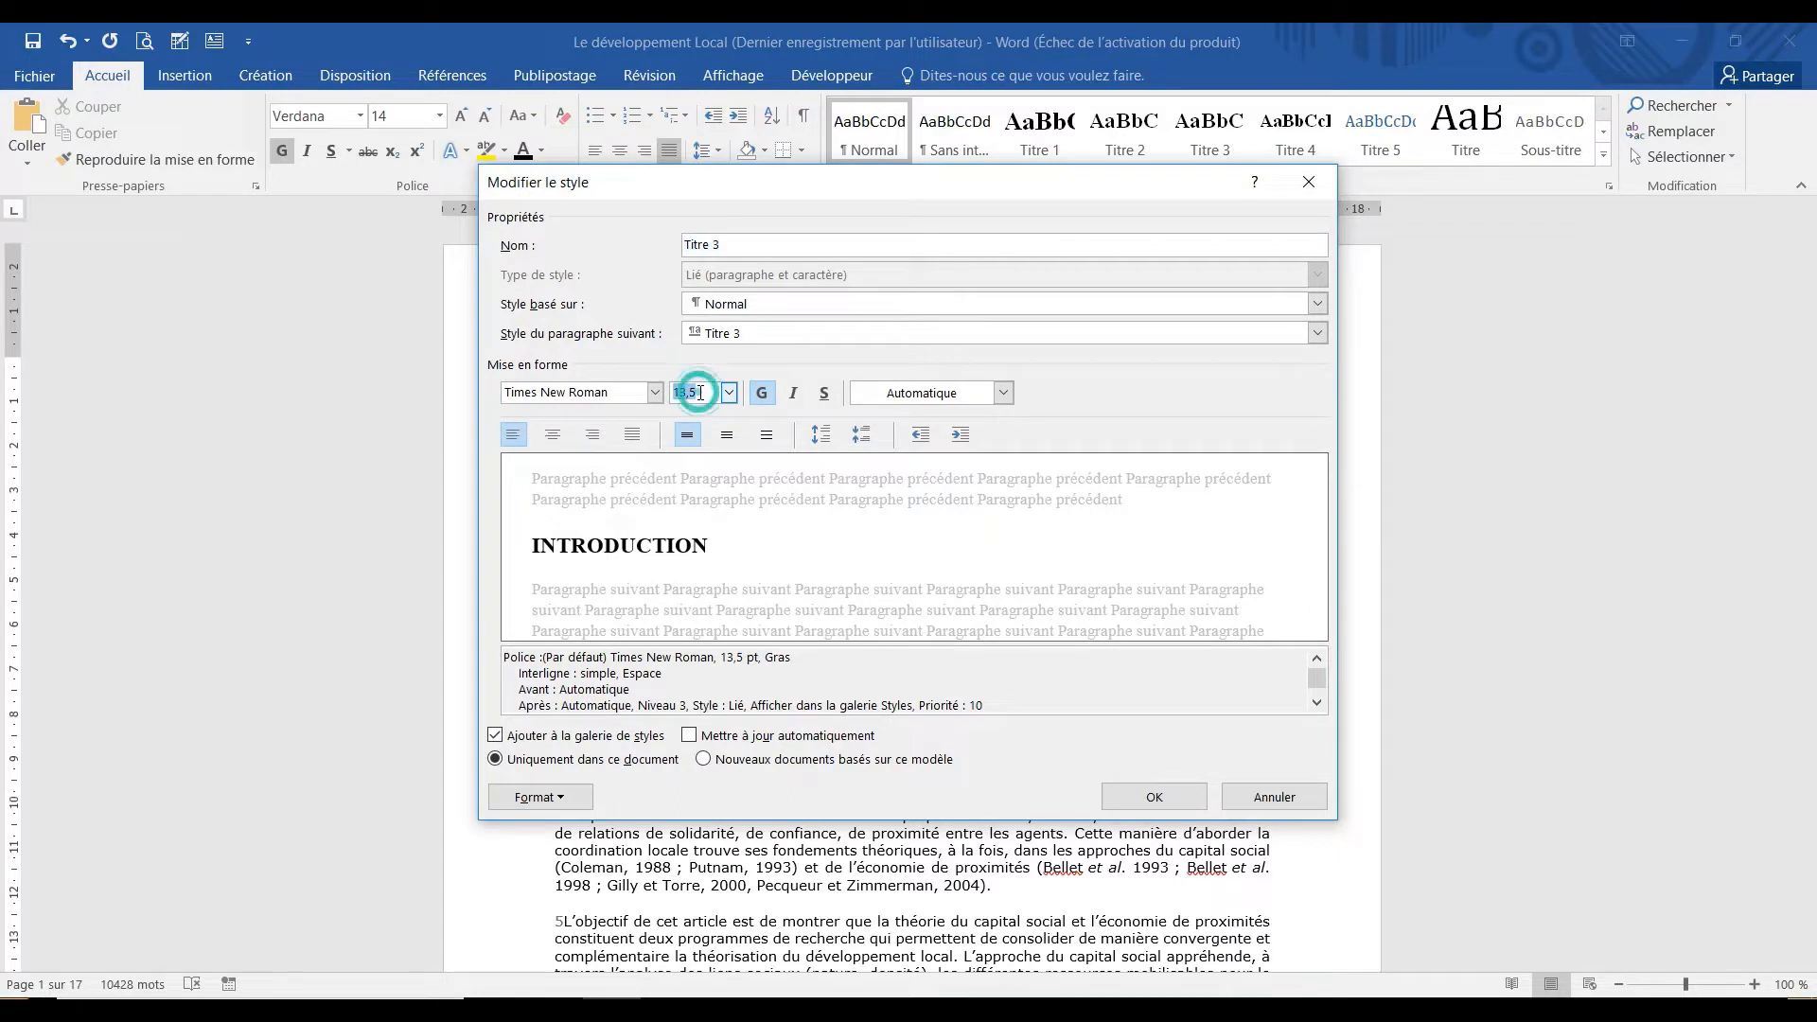
type("12")
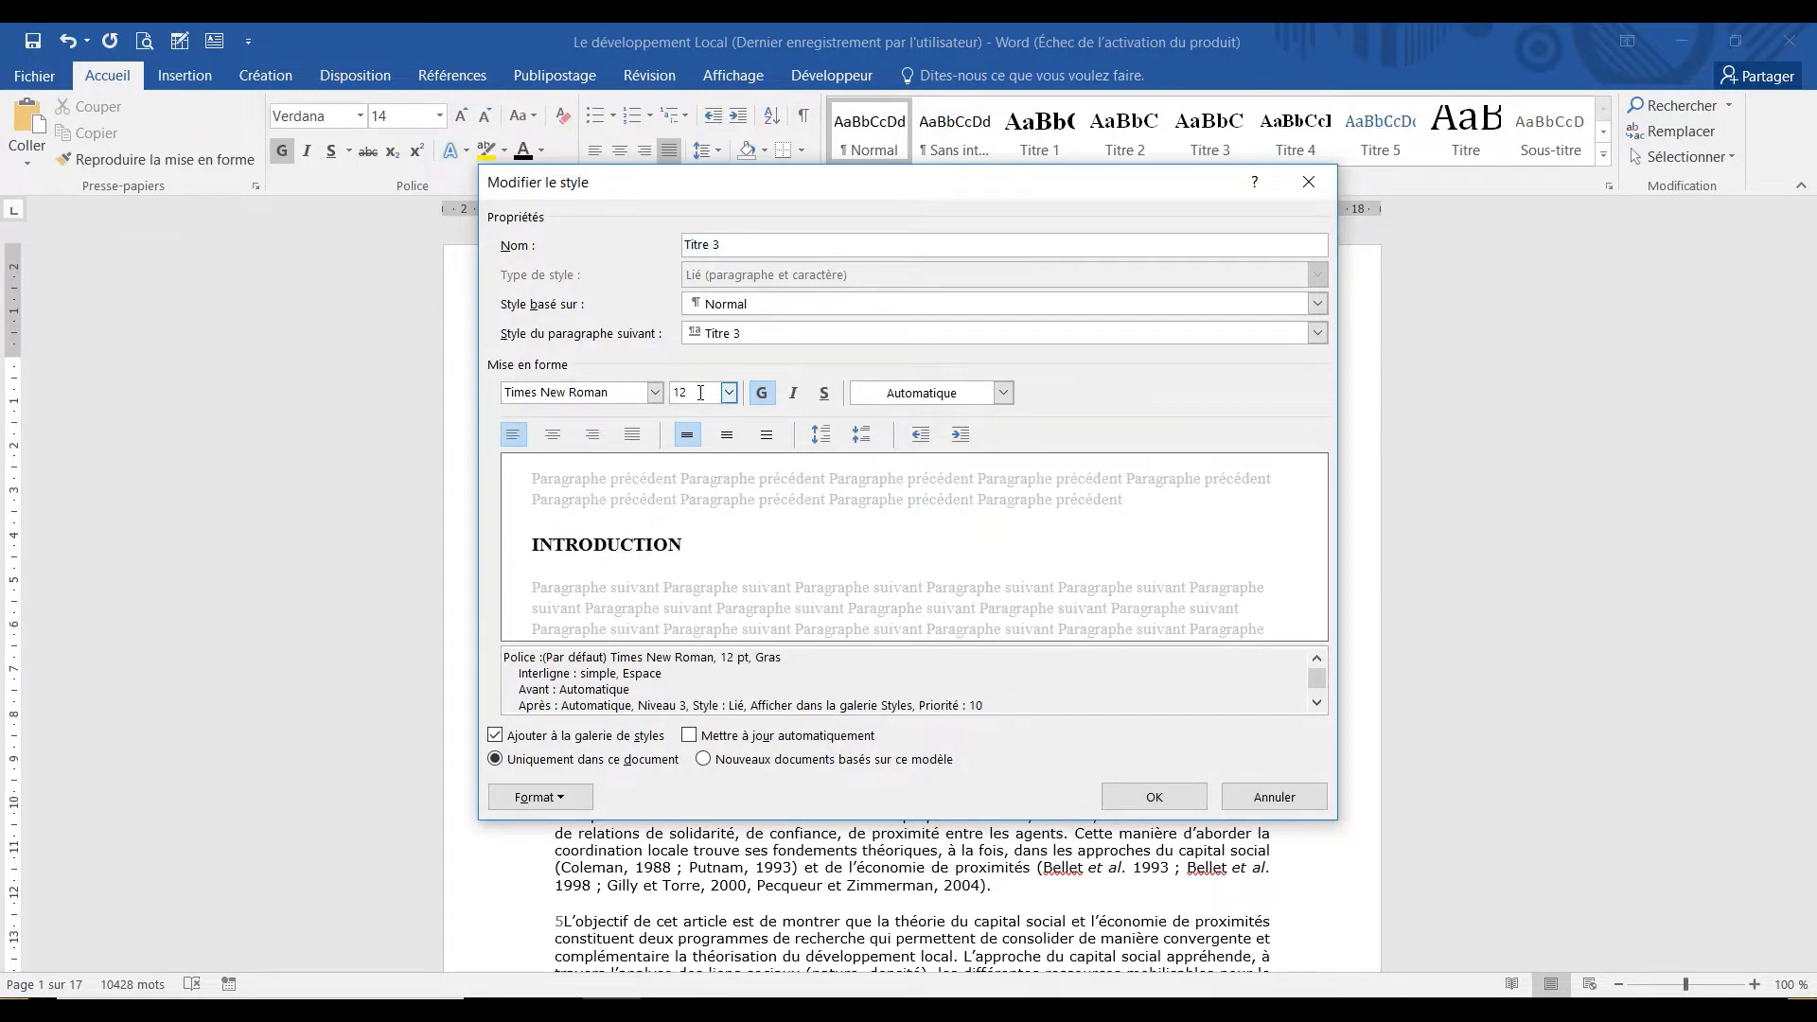
left_click(1164, 795)
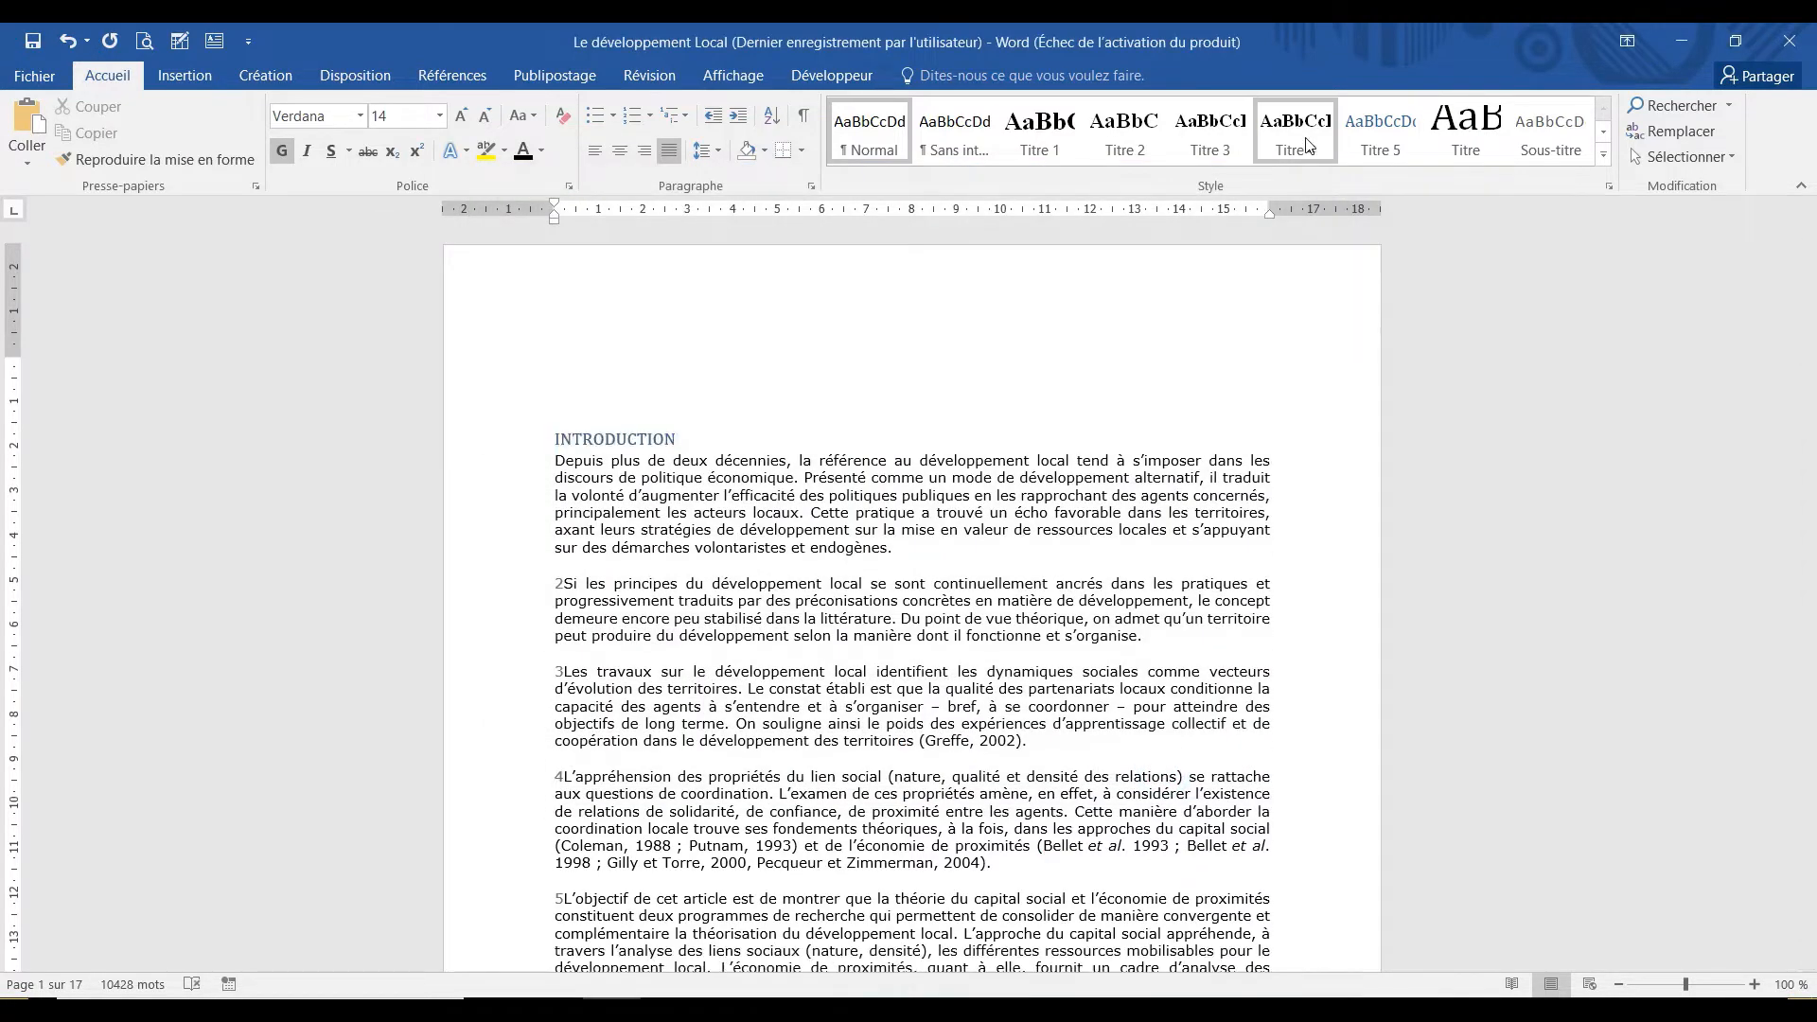
Modify the Titre 4 style to a font size of 11 and save the document.
right_click(1305, 143)
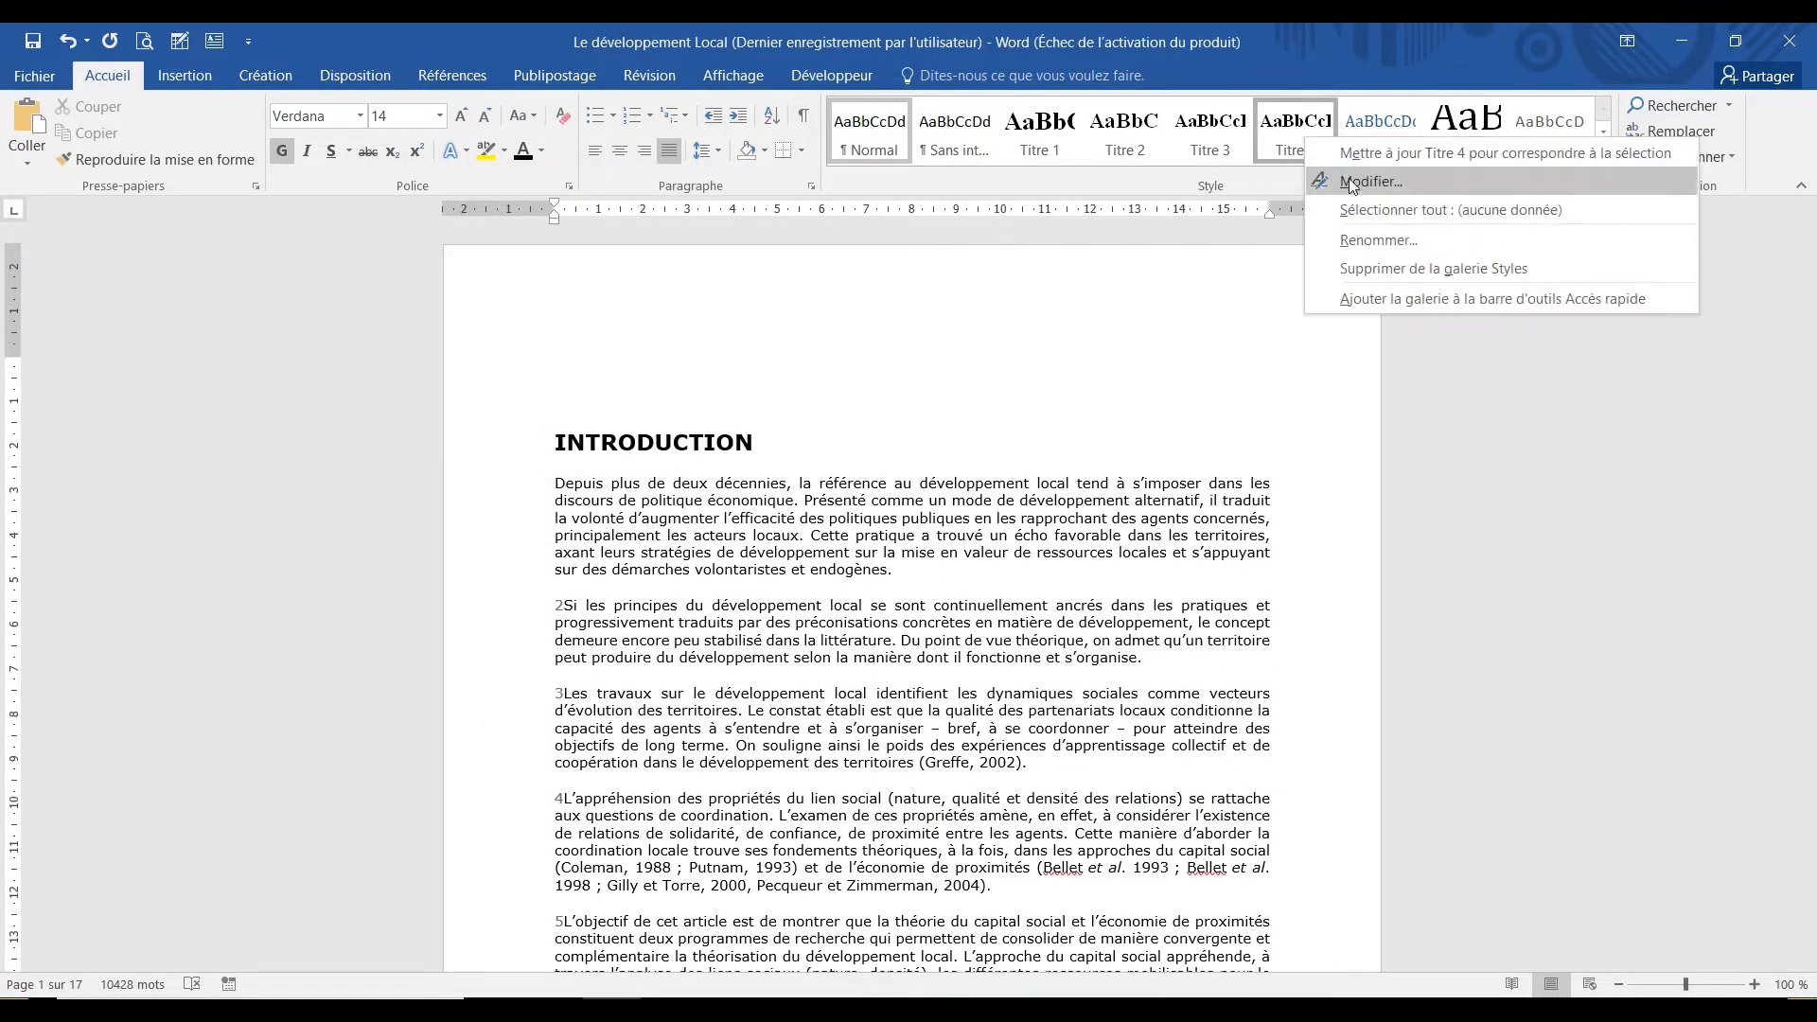
left_click(1355, 182)
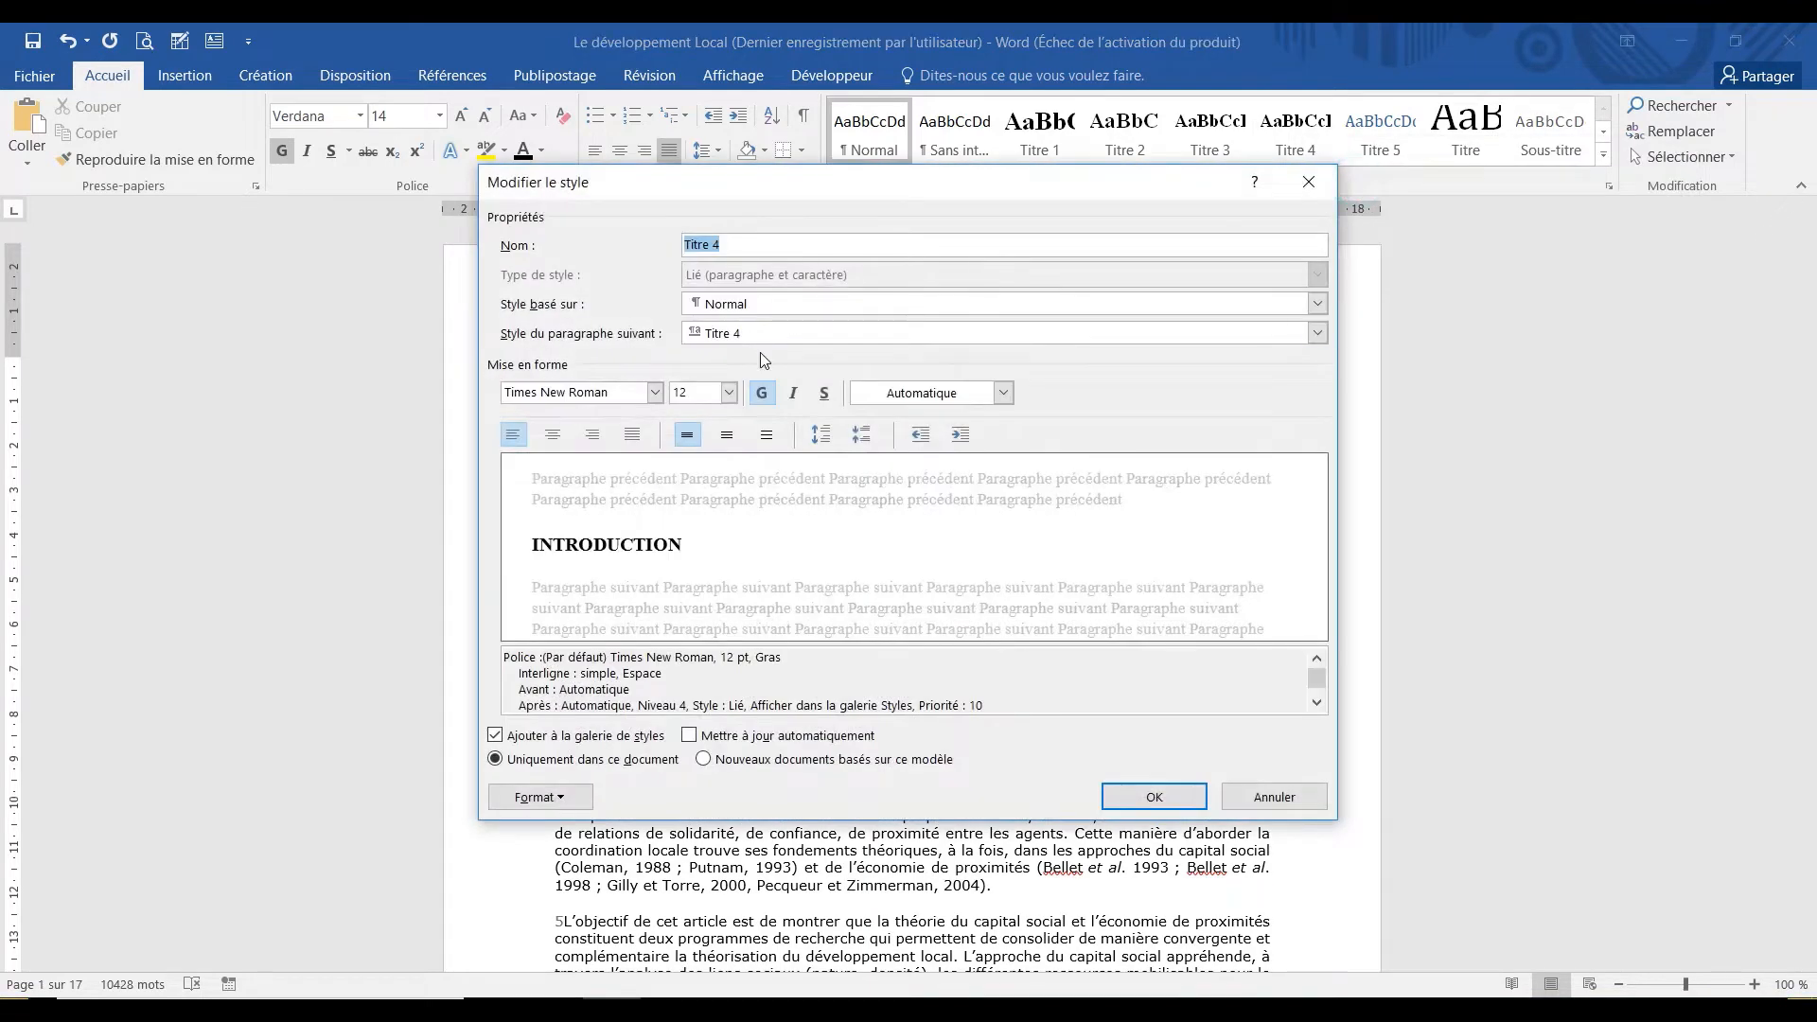
left_click(689, 394)
double_click(688, 394)
type("11")
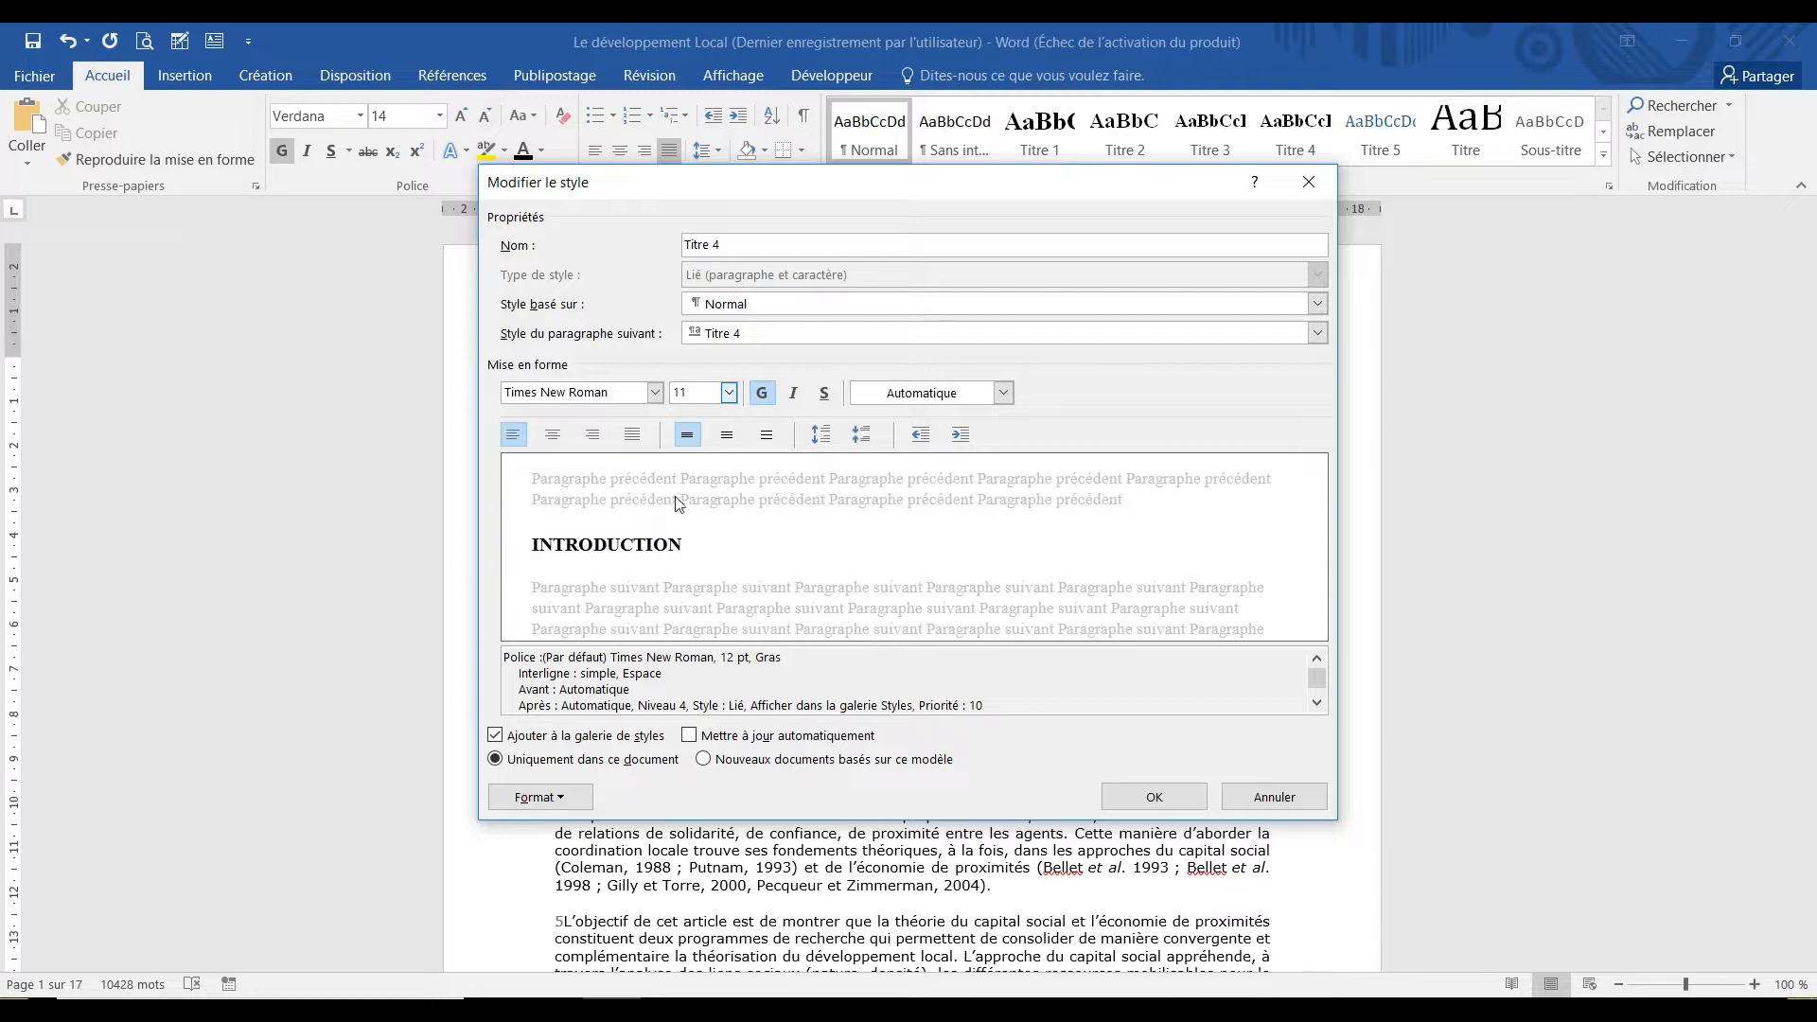
left_click(1162, 800)
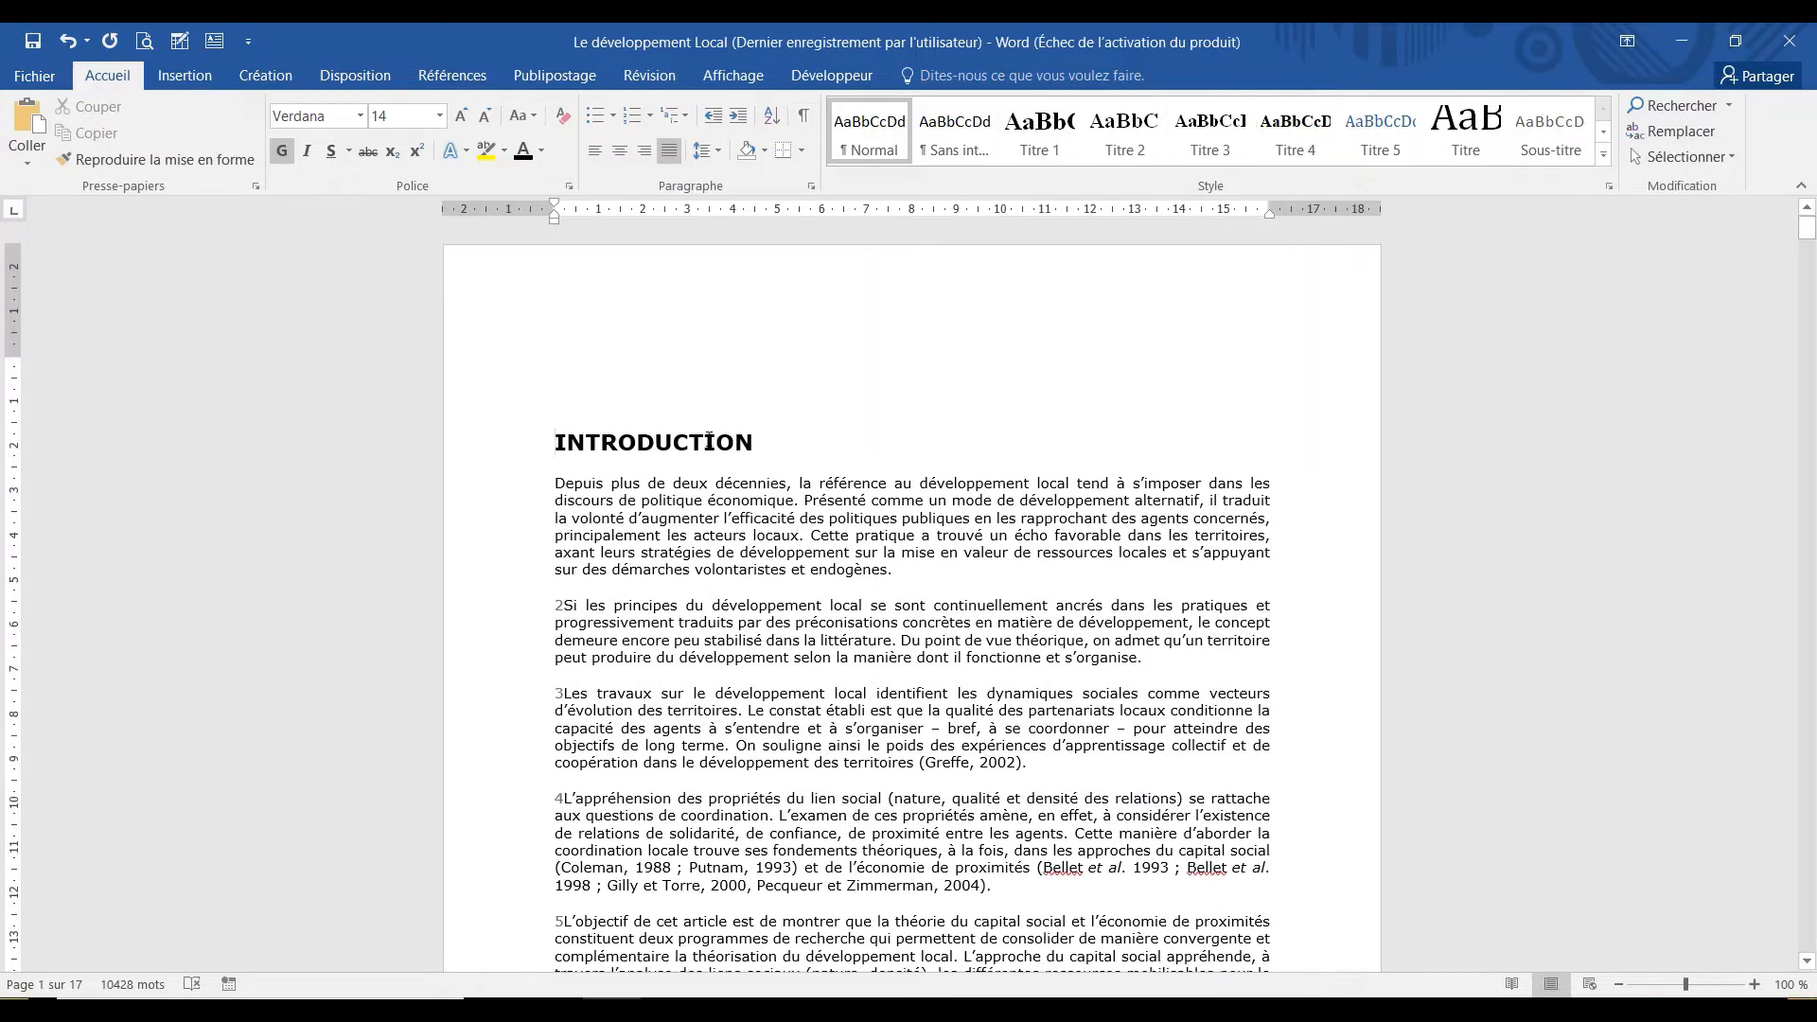
key("ctrl+s")
Apply the Titre 1 style to "INTRODUCTION" and the Titre 2 style to the heading "1. Les principes du développement local".
left_click(1050, 134)
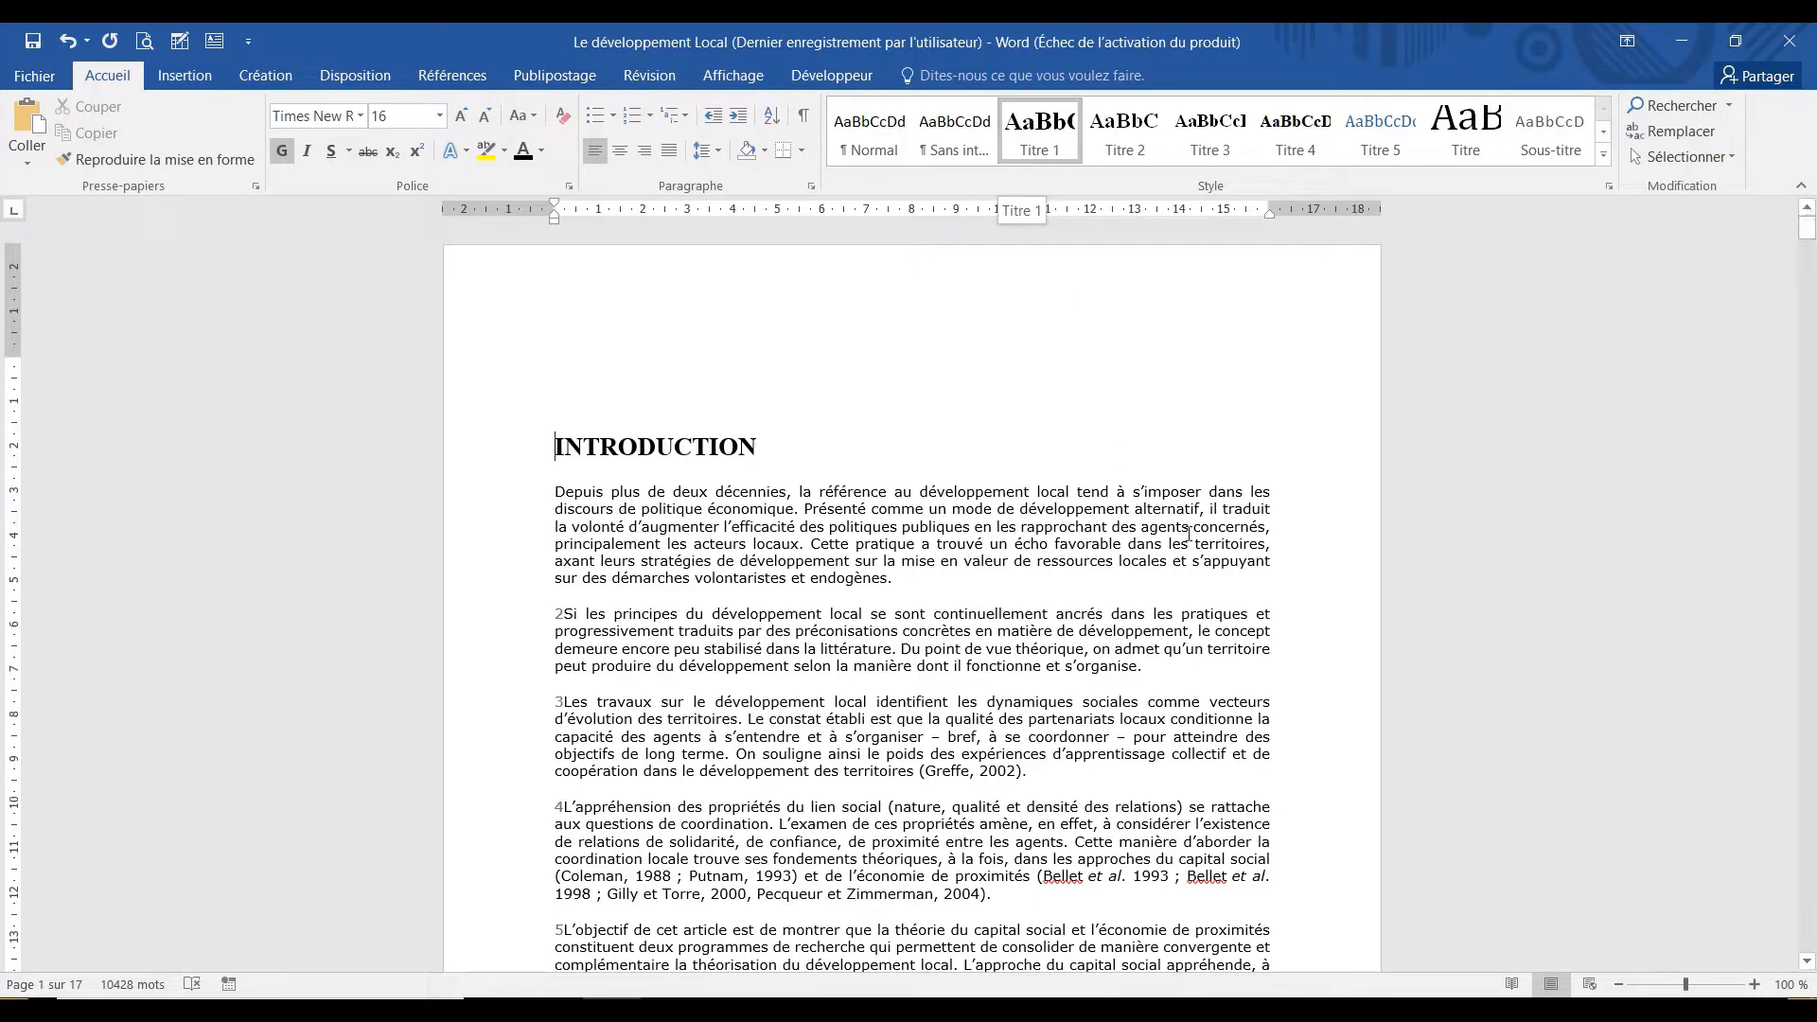
left_click_drag(1811, 229, 1812, 259)
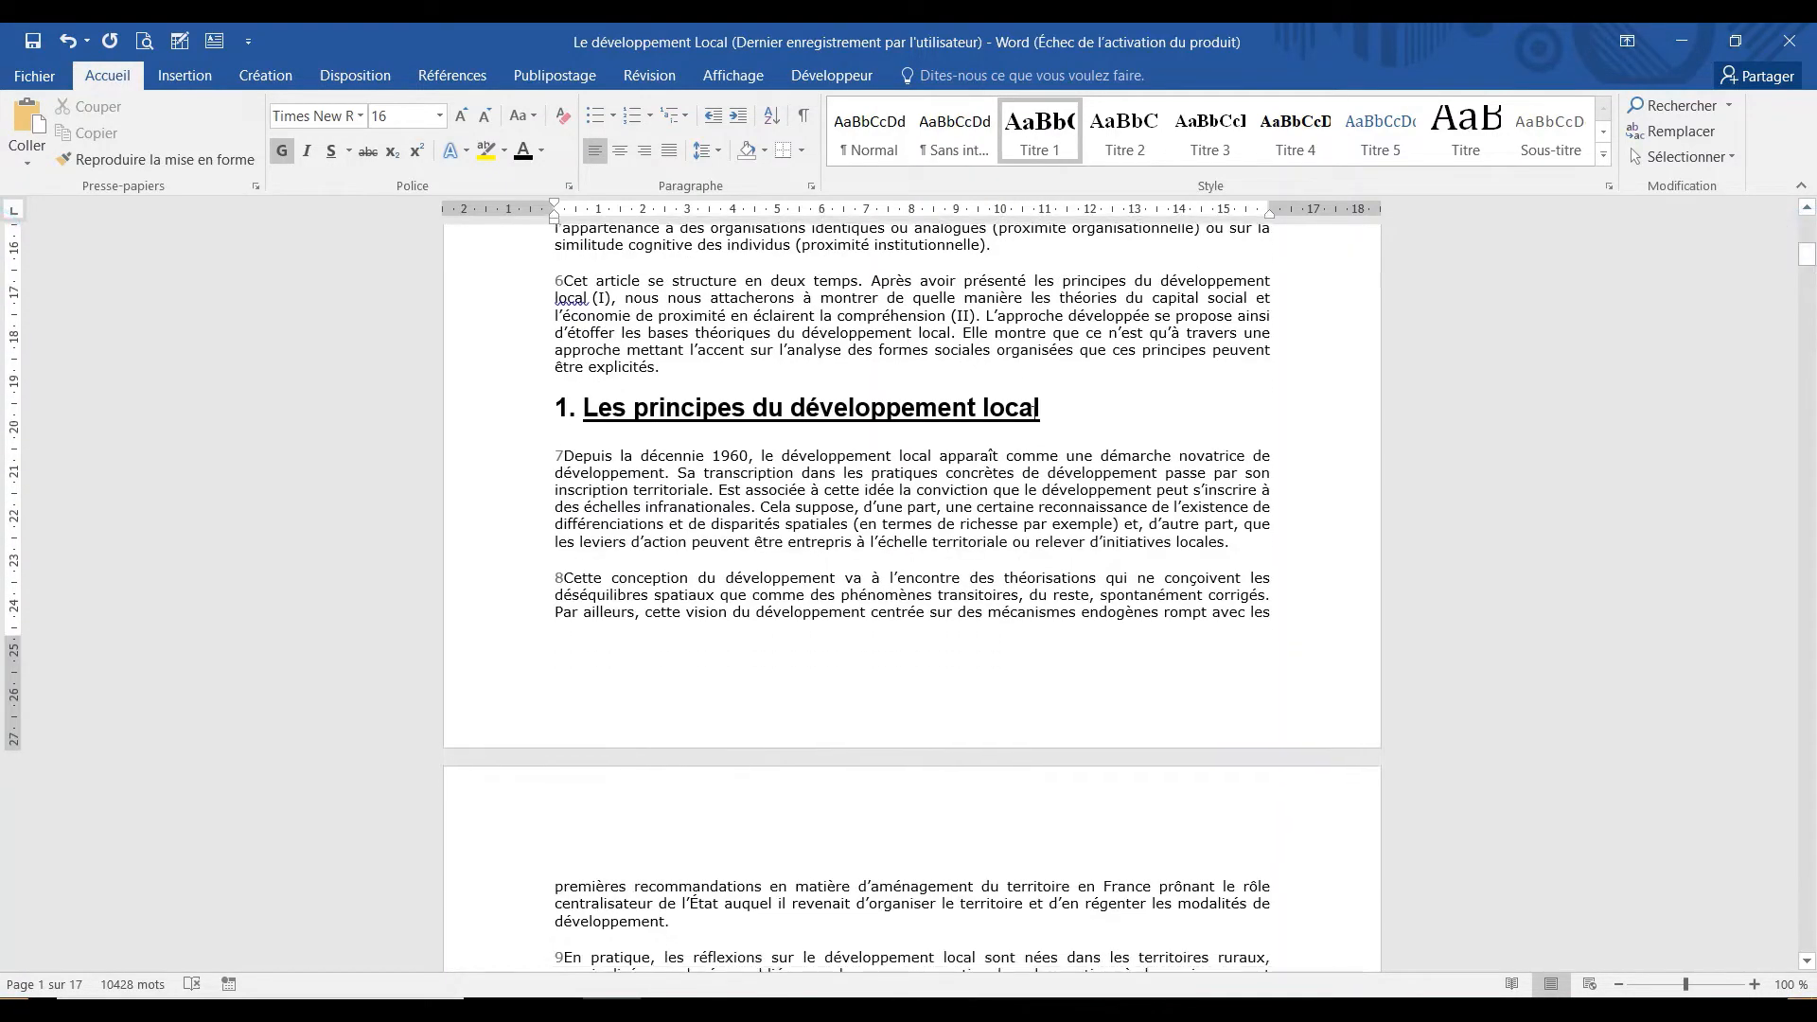
left_click(571, 409)
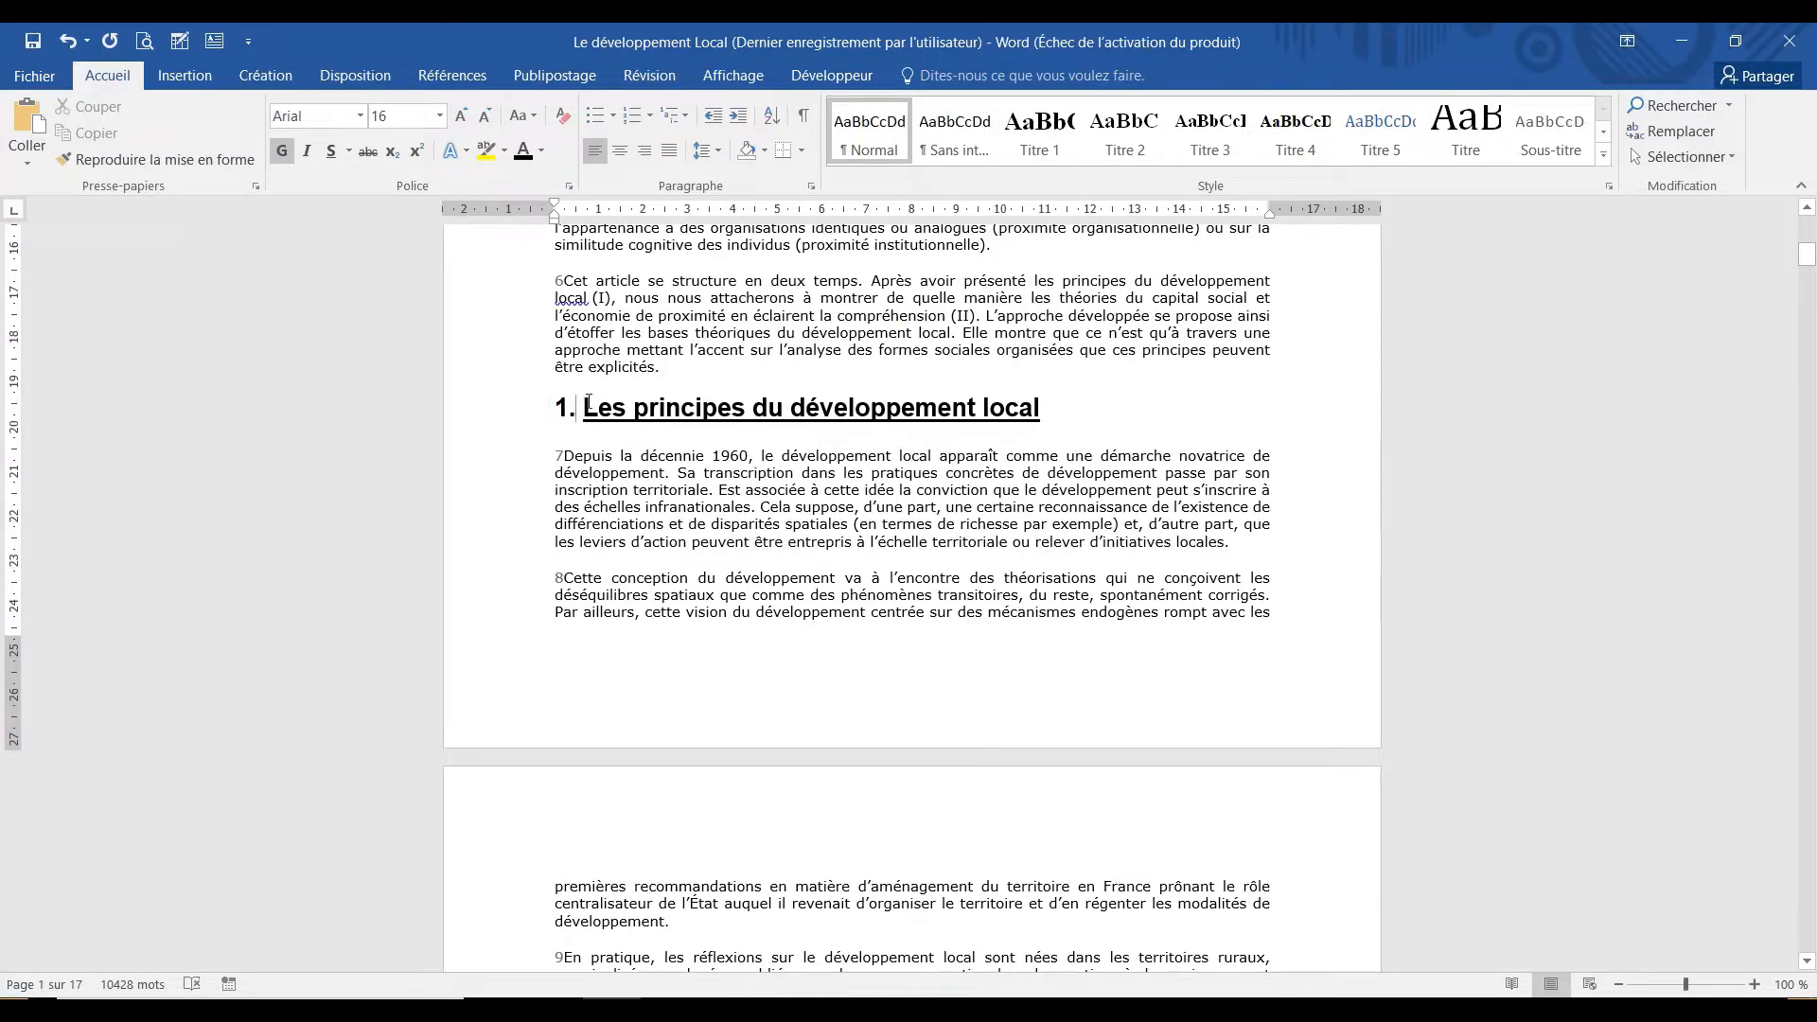
left_click(1124, 131)
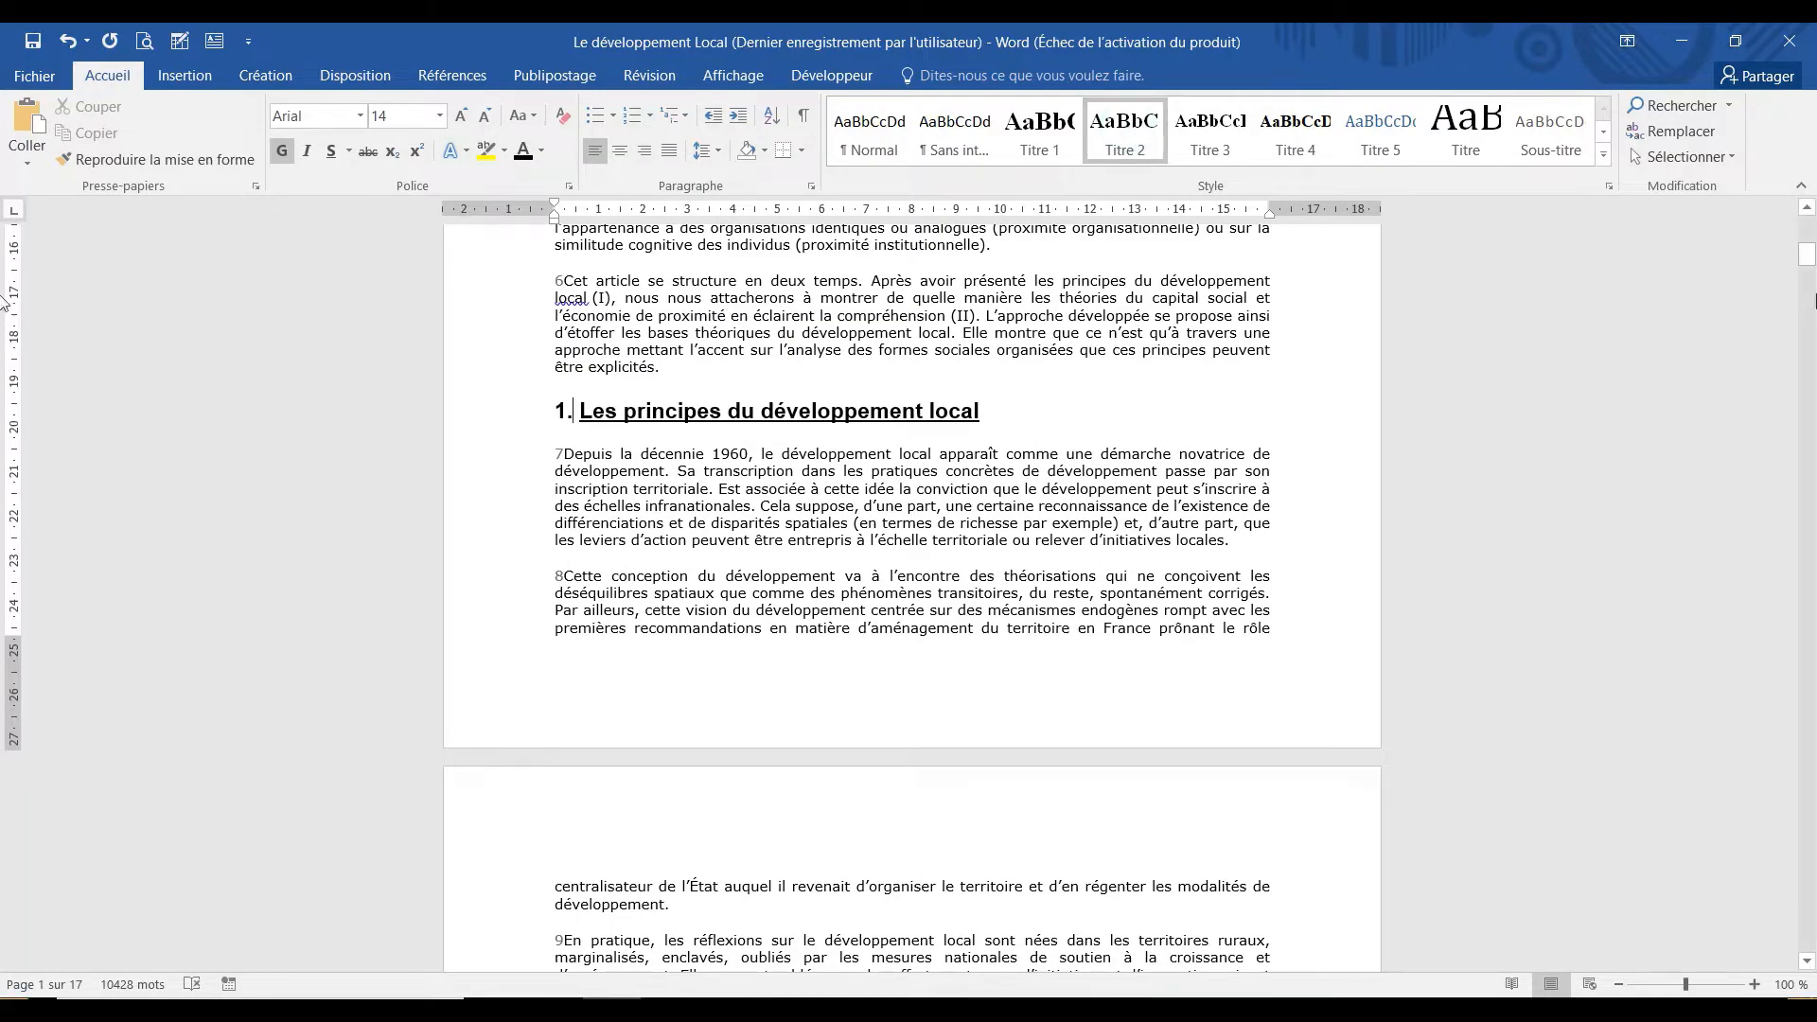
Apply Titre 3 to heading 1.1 "Le développement local : logiques, outils, cadres d'action" and Titre 4 to heading 1.1.1 "Les logiques du développement local".
left_click(1808, 253)
left_click_drag(1808, 254, 1807, 285)
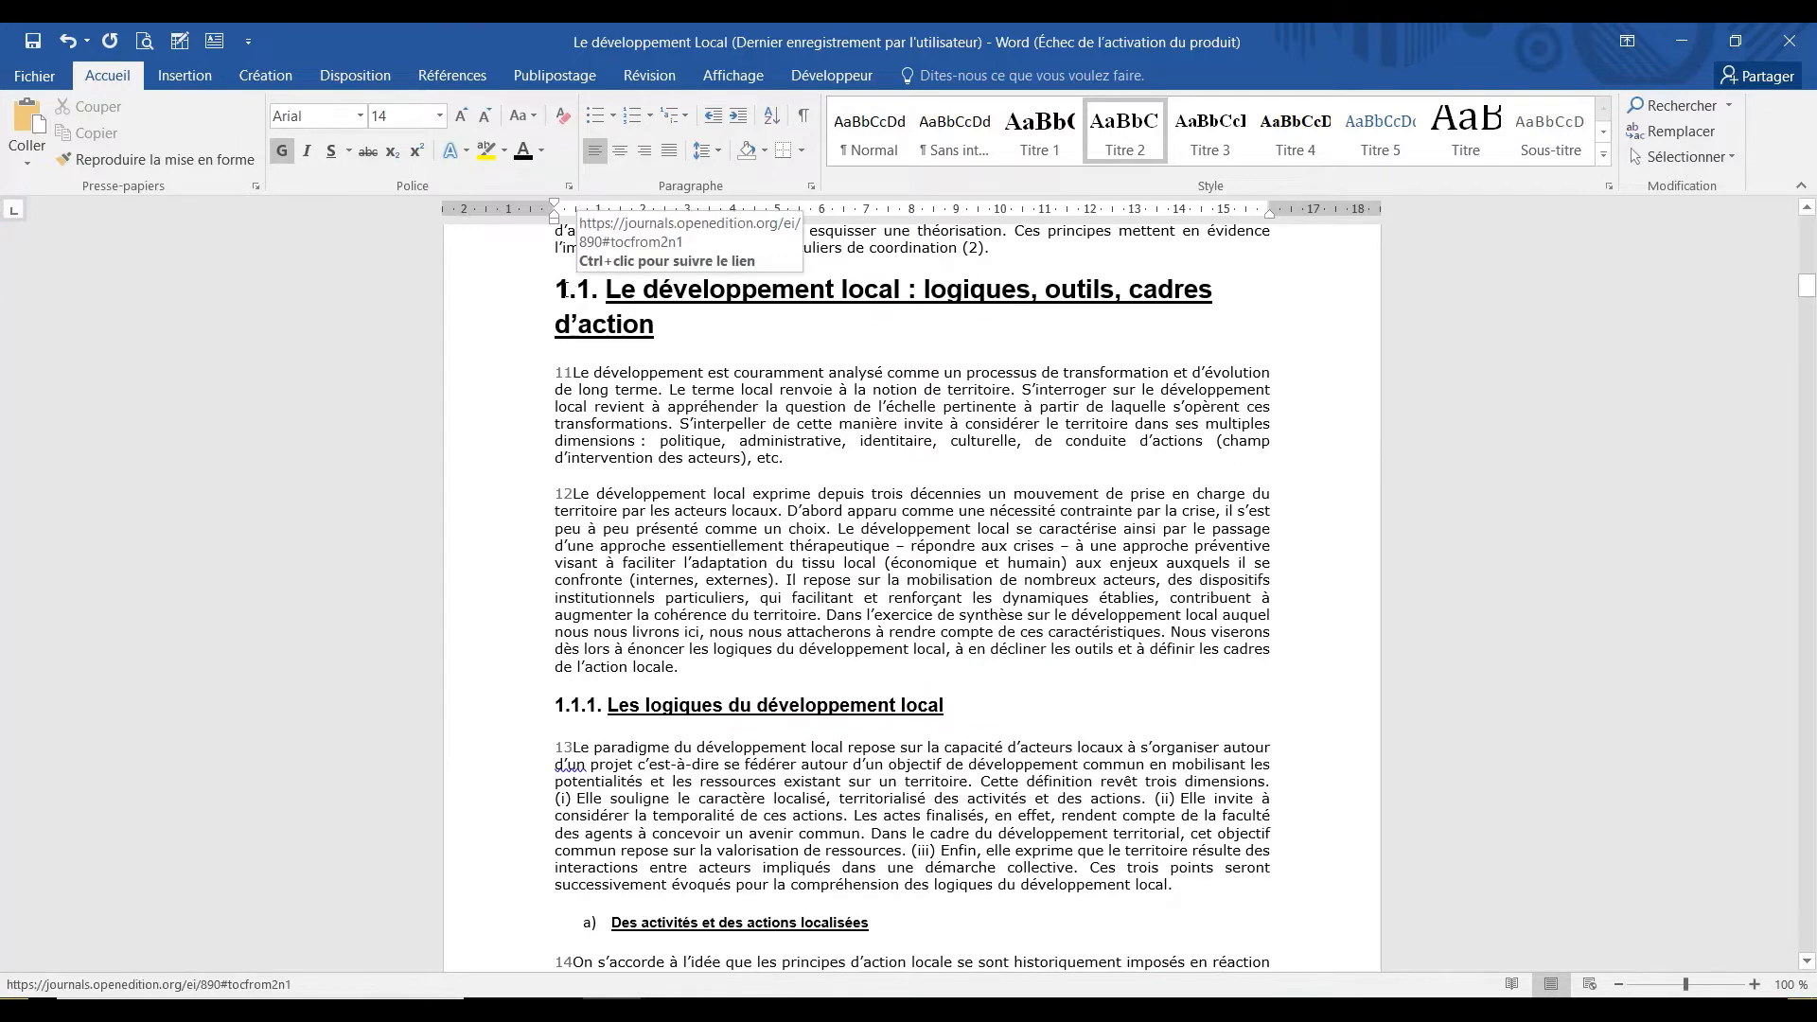
left_click(567, 290)
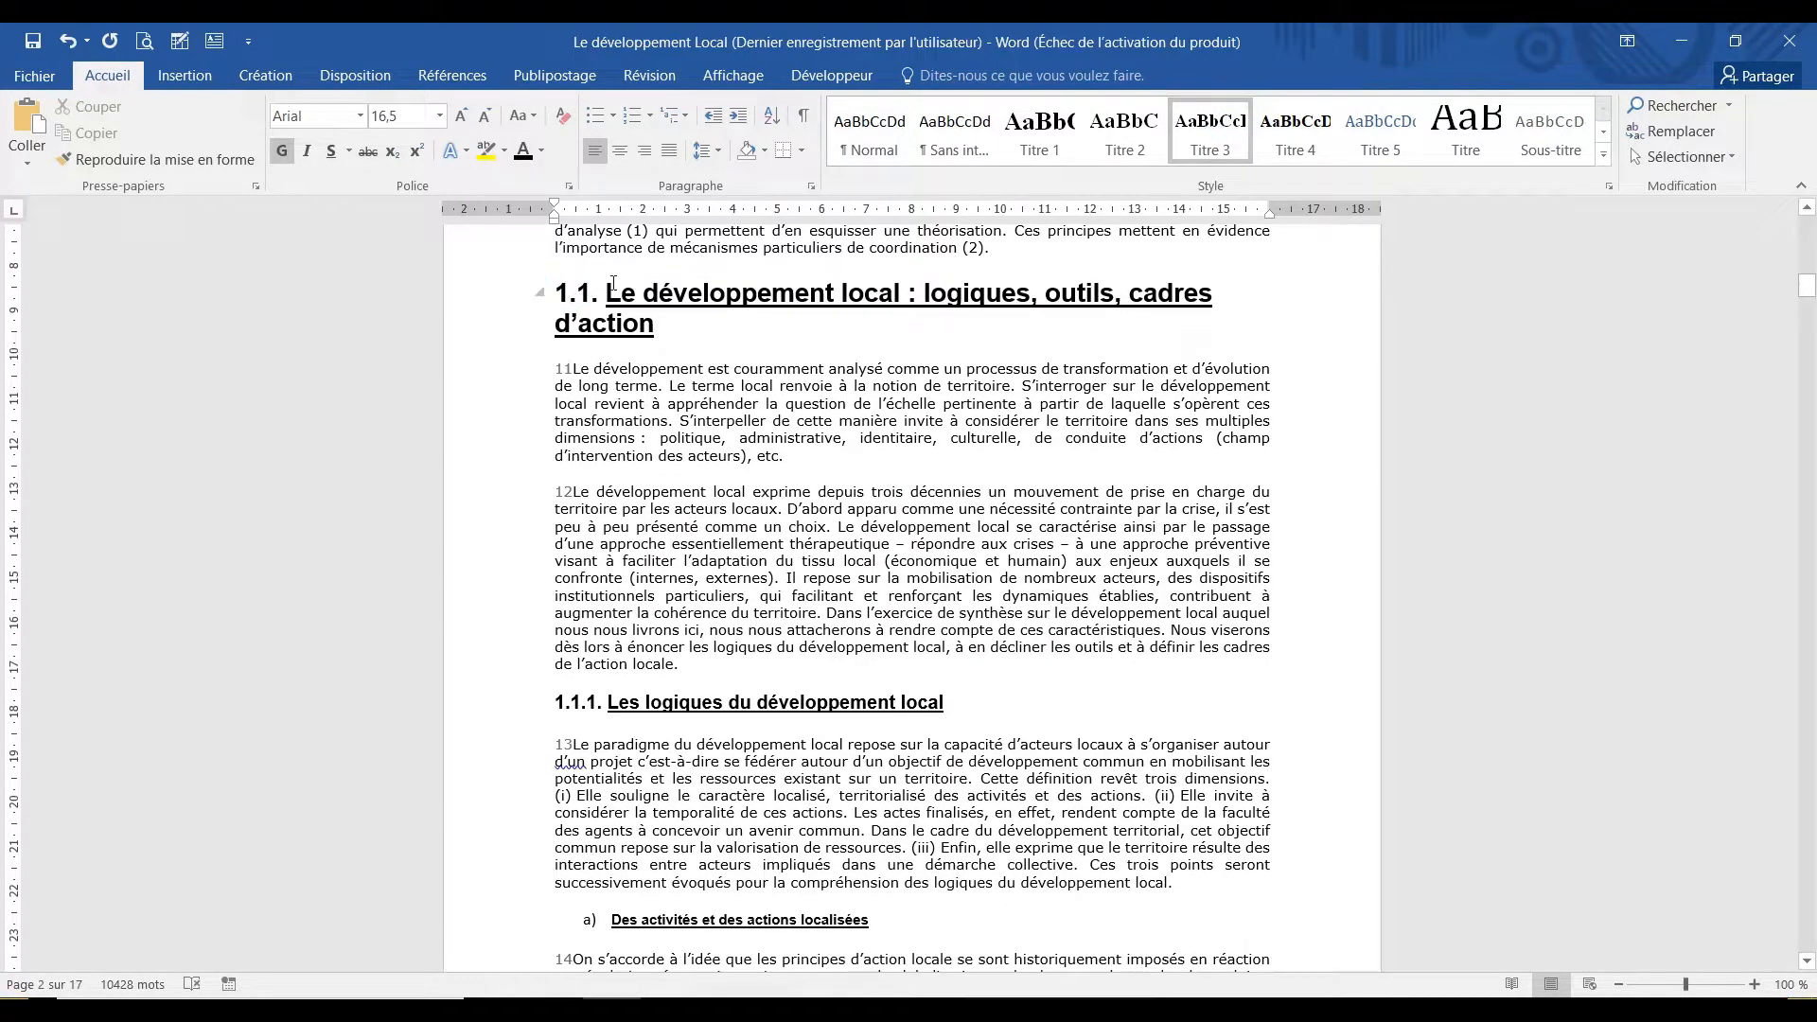
triple_click(561, 292)
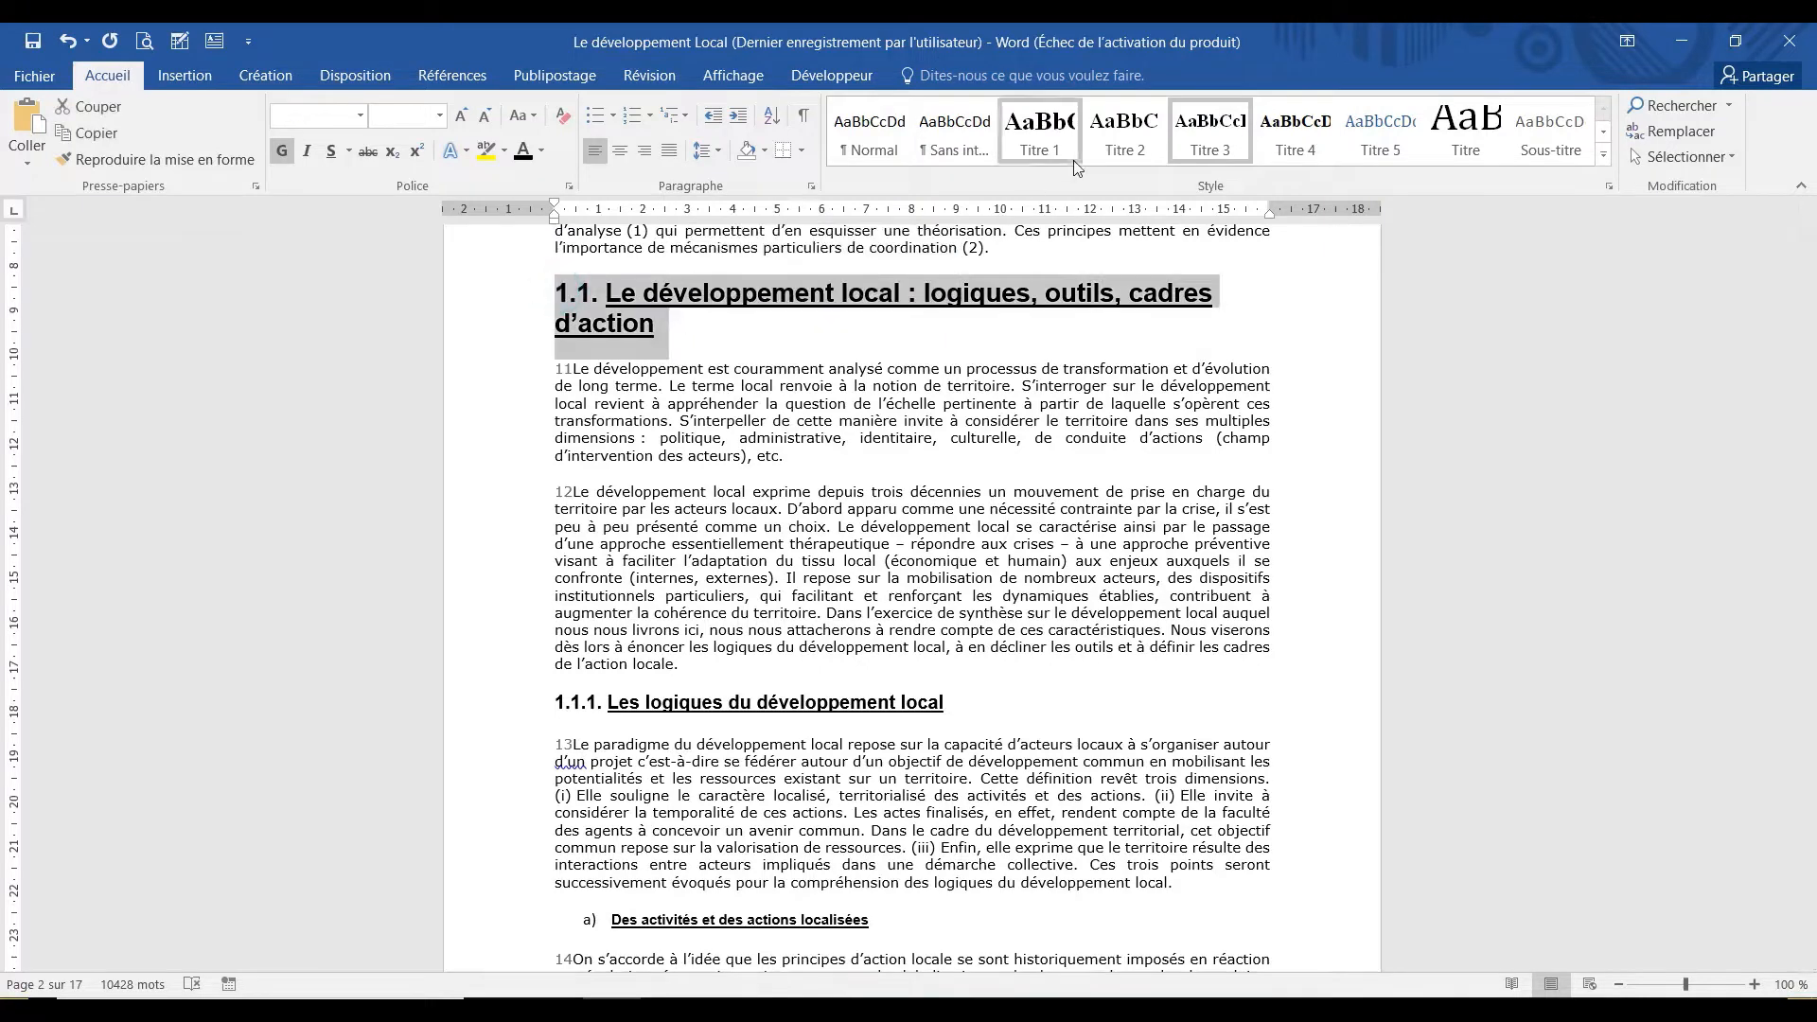
left_click(608, 702)
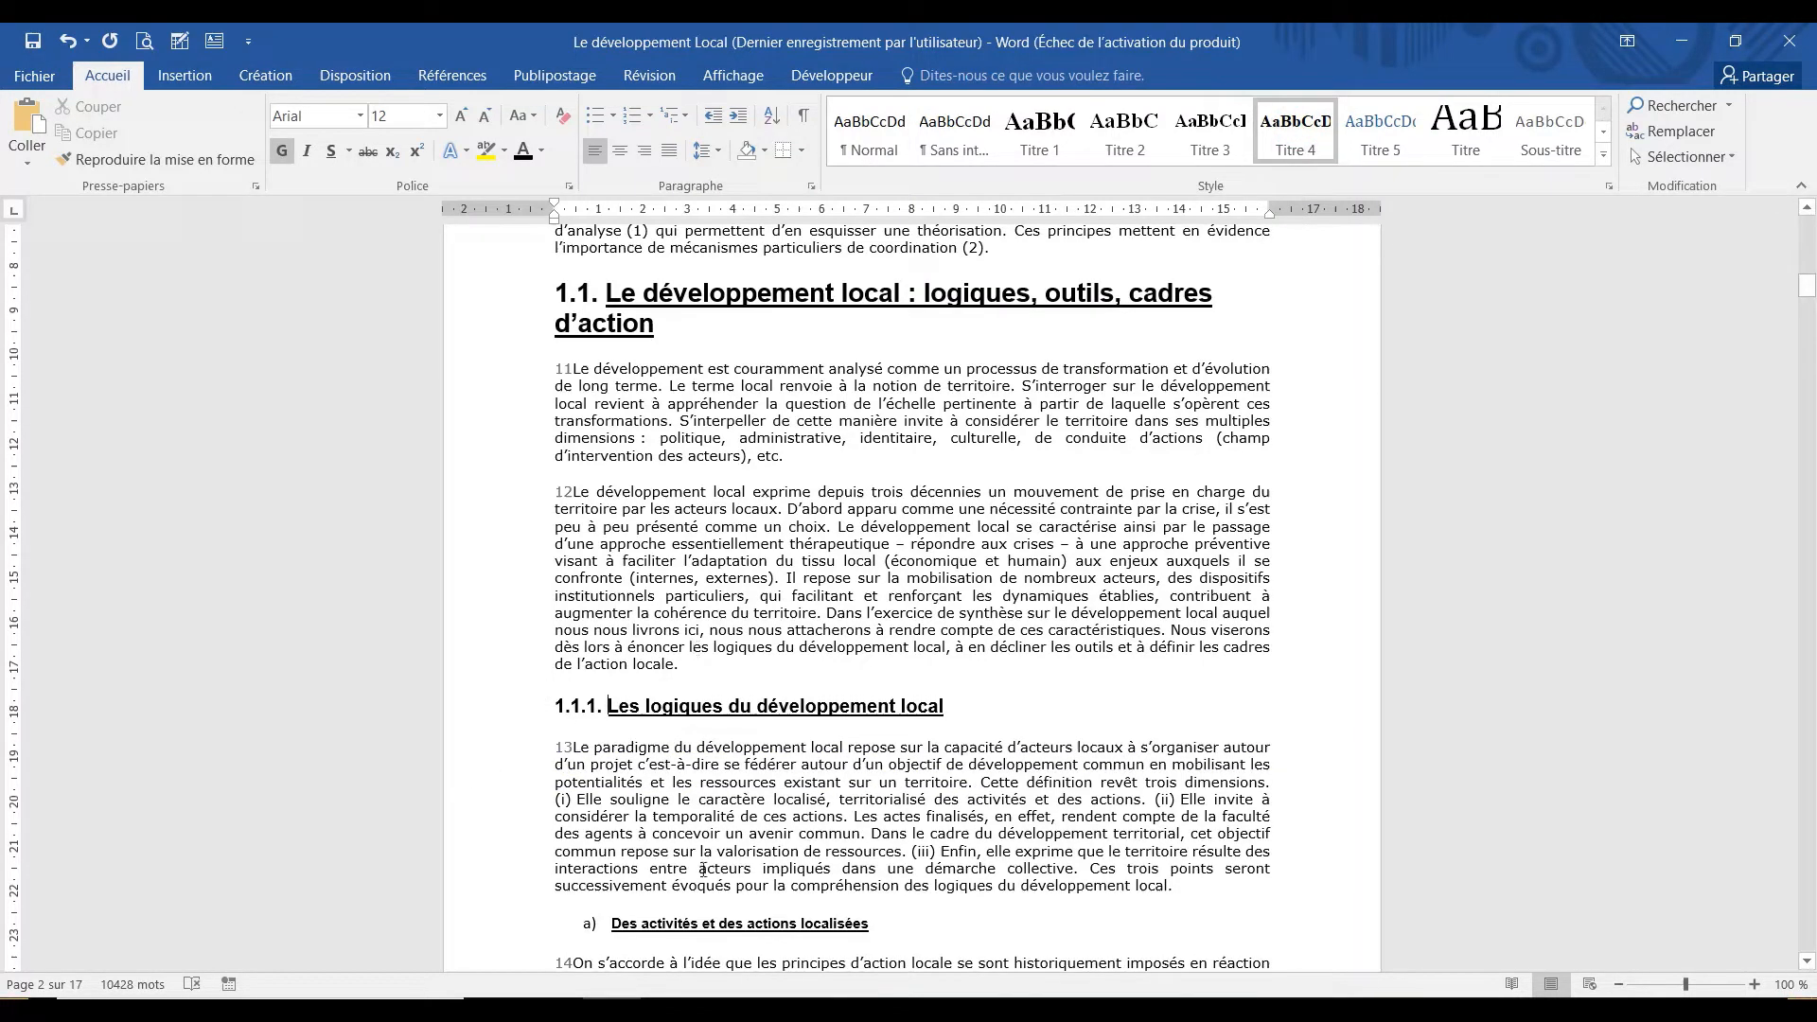
Apply the Titre 4 style to the lettered heading "Des activités et des actions localisées".
left_click(607, 922)
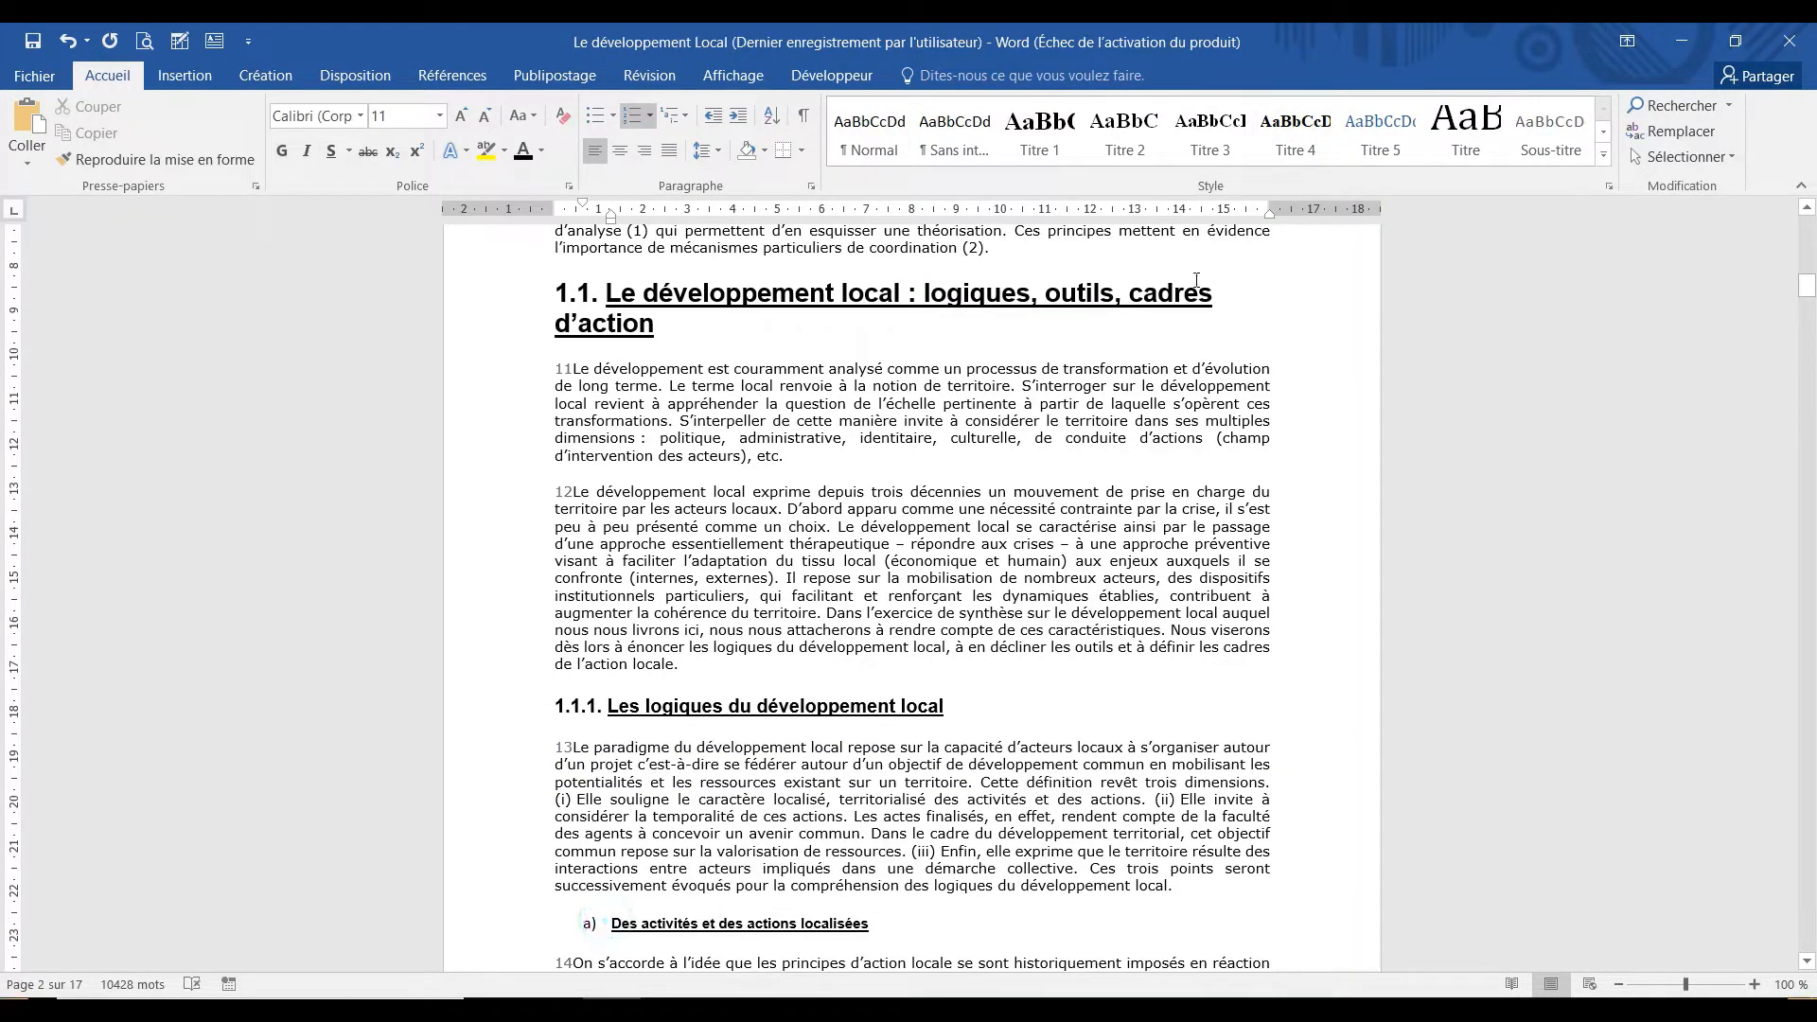
left_click(1374, 140)
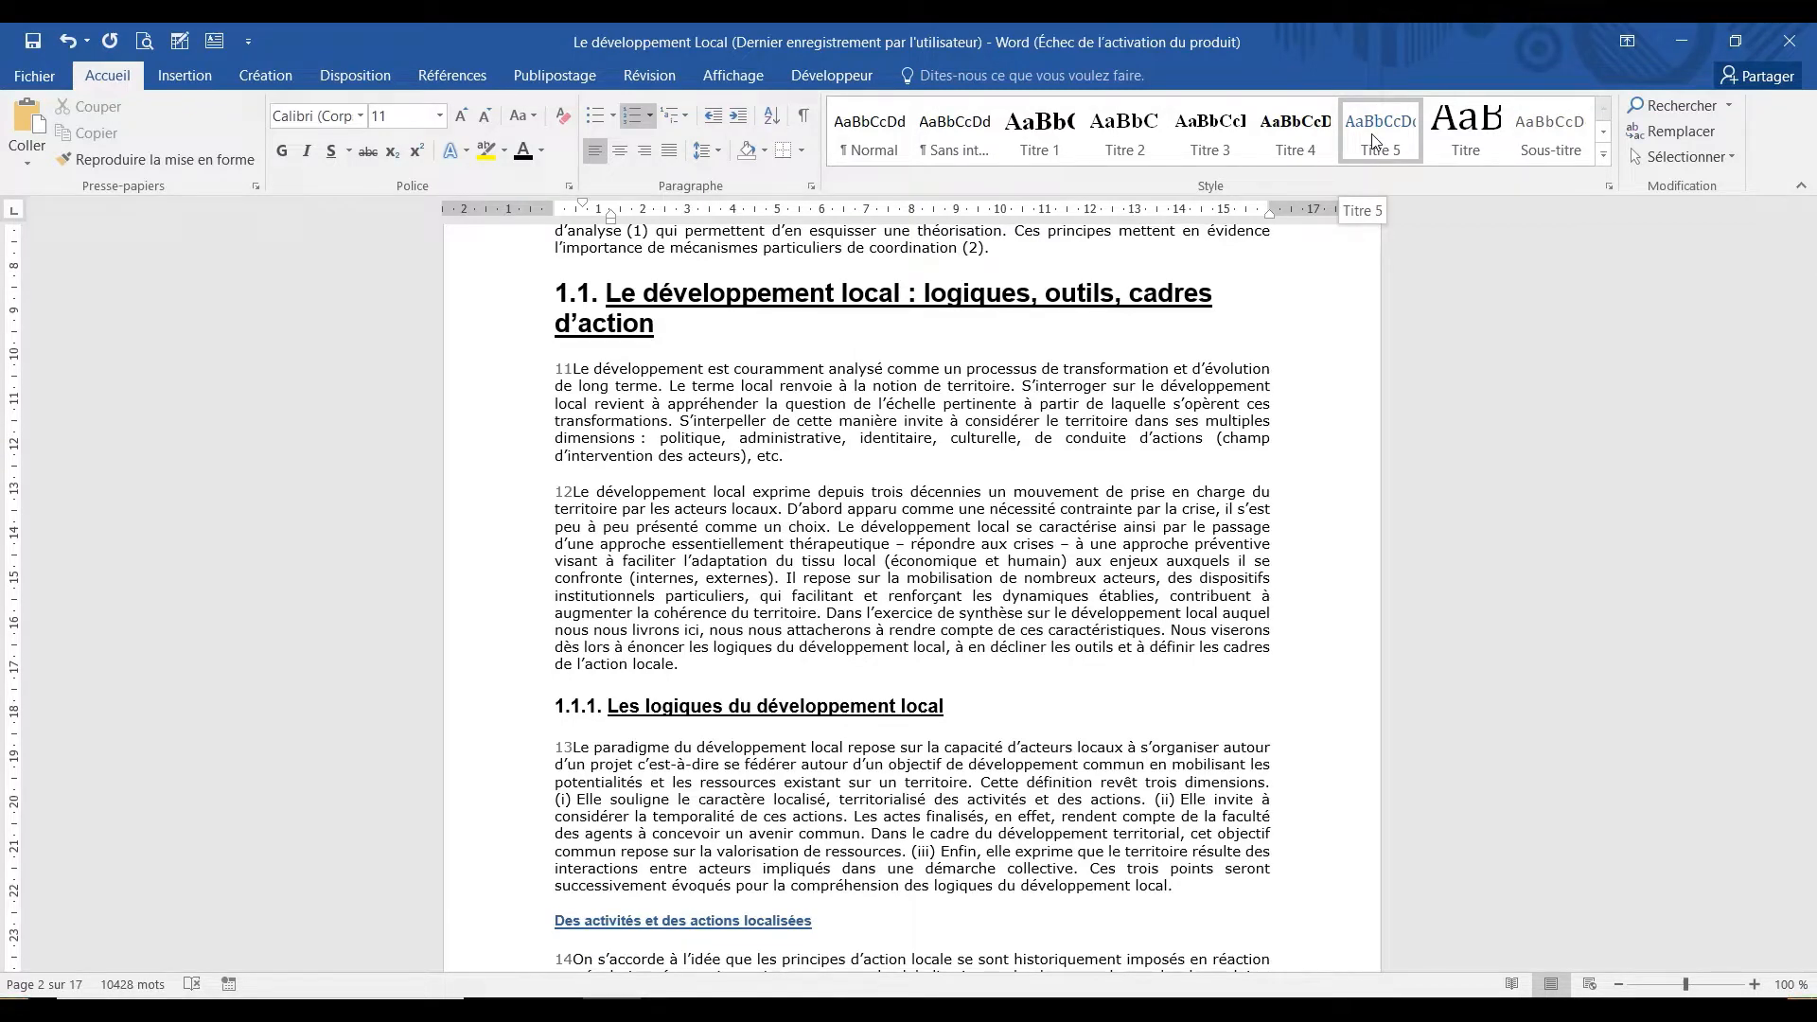
left_click(1297, 137)
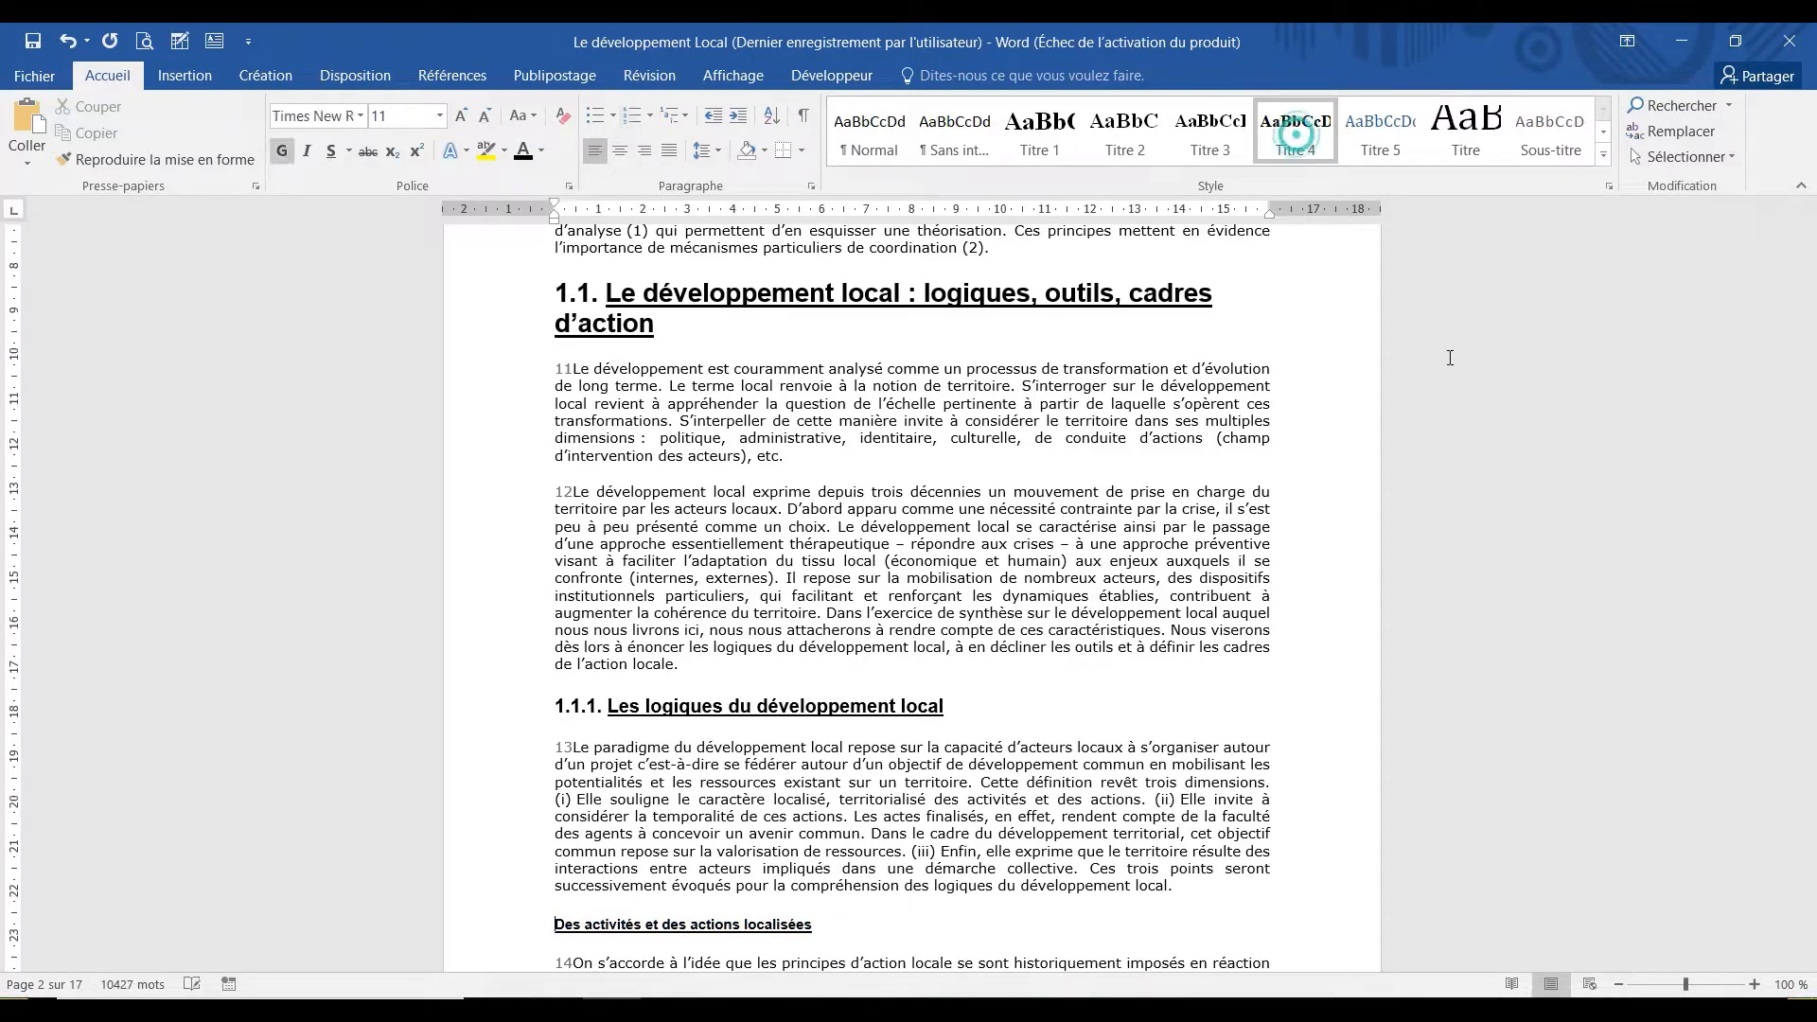
Apply the Titre 4 style to the lettered headings "Valorisation de ressources territoriales" and "Action collective".
left_click_drag(1809, 289, 1807, 319)
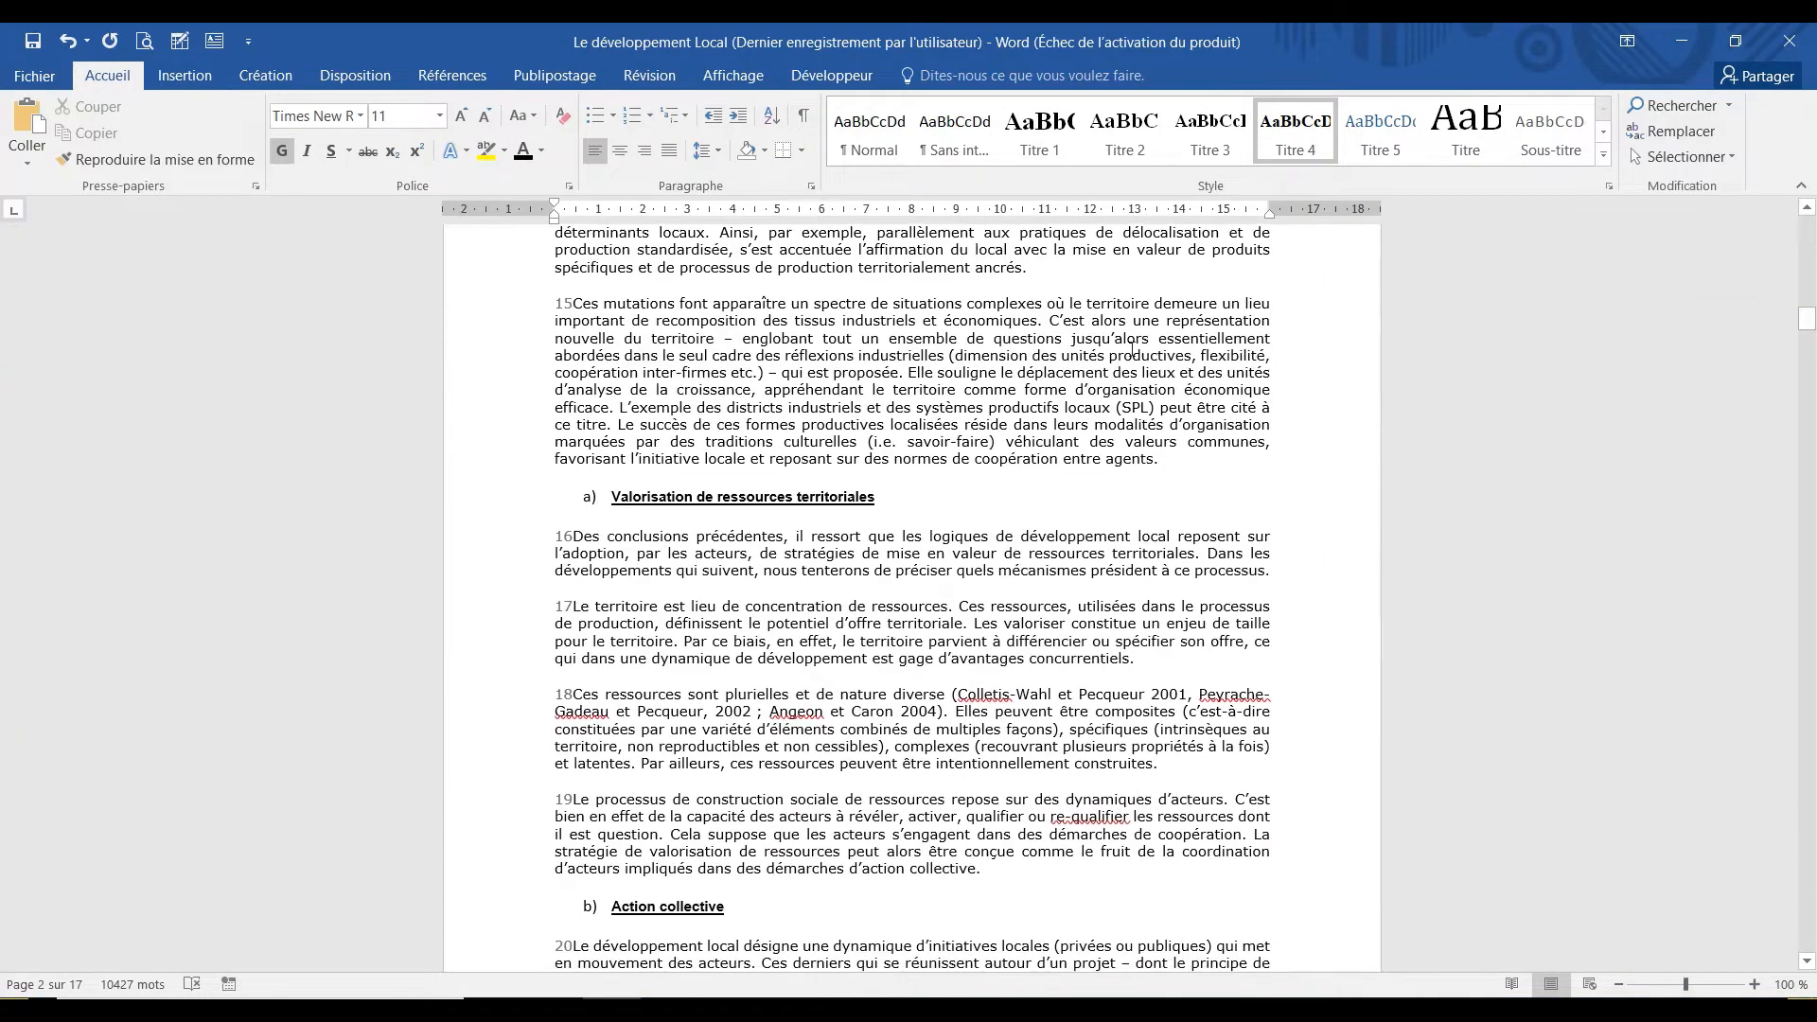
left_click(614, 497)
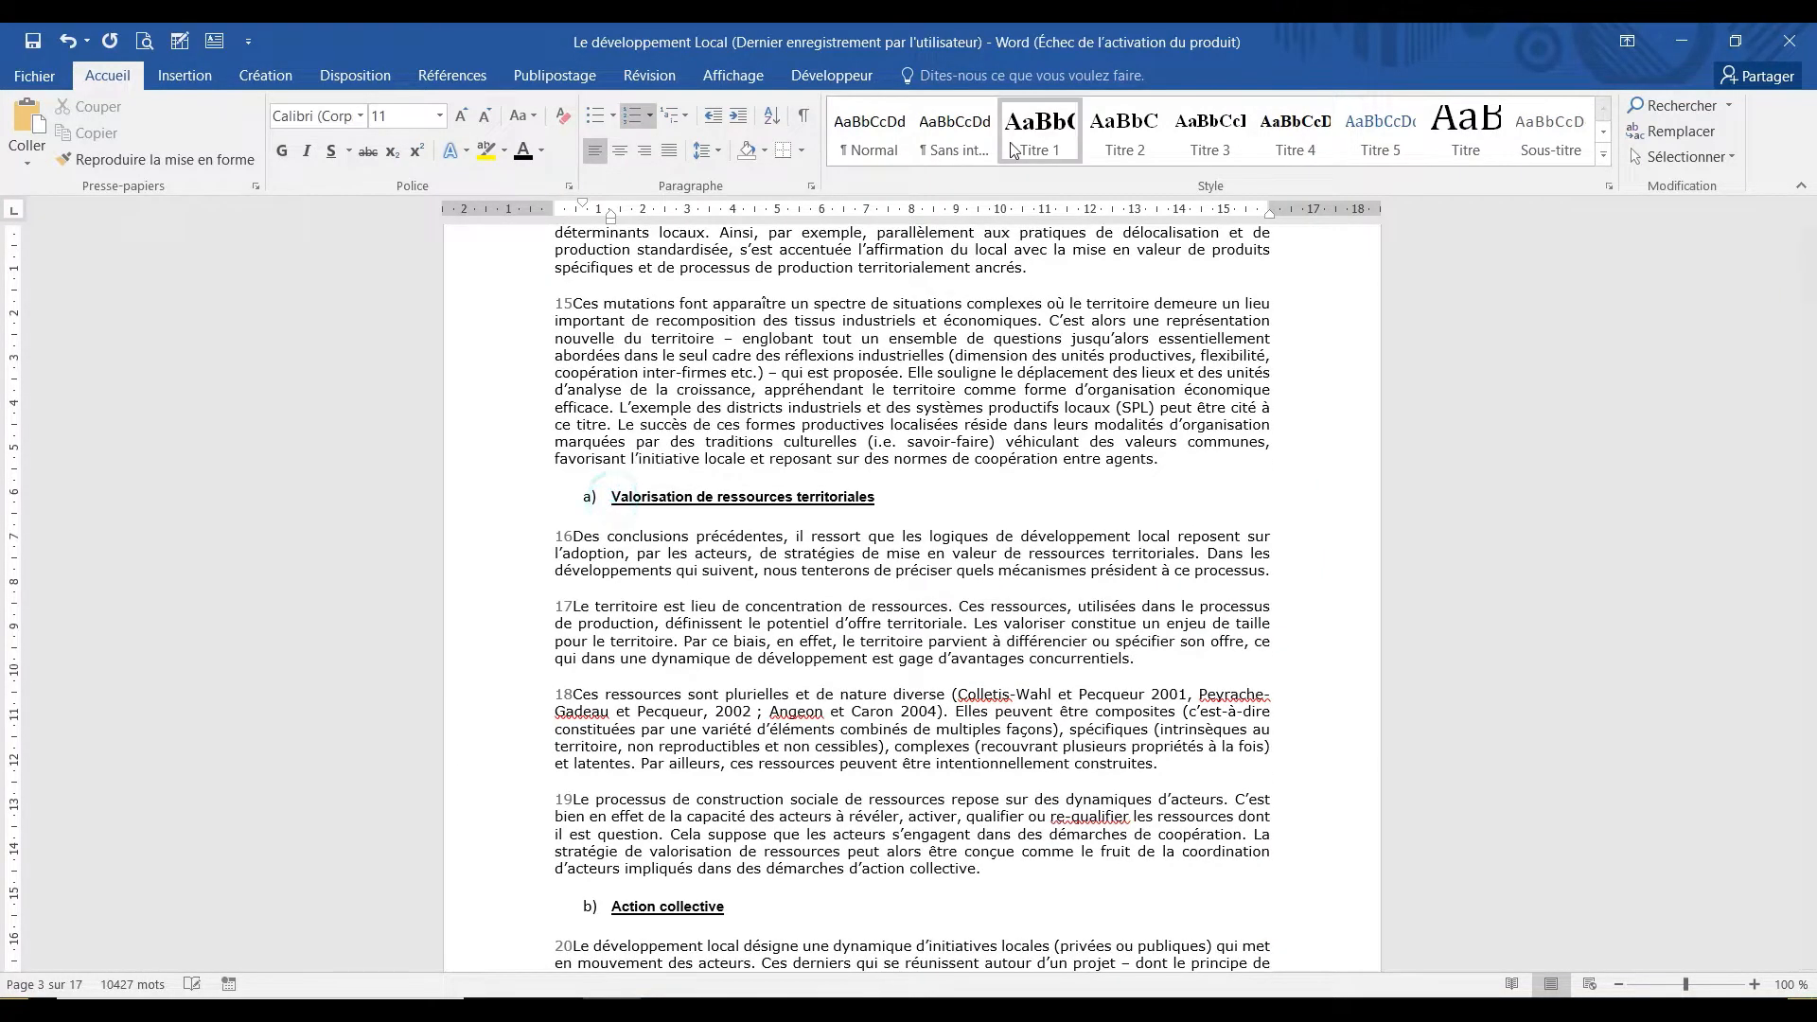
left_click(1306, 139)
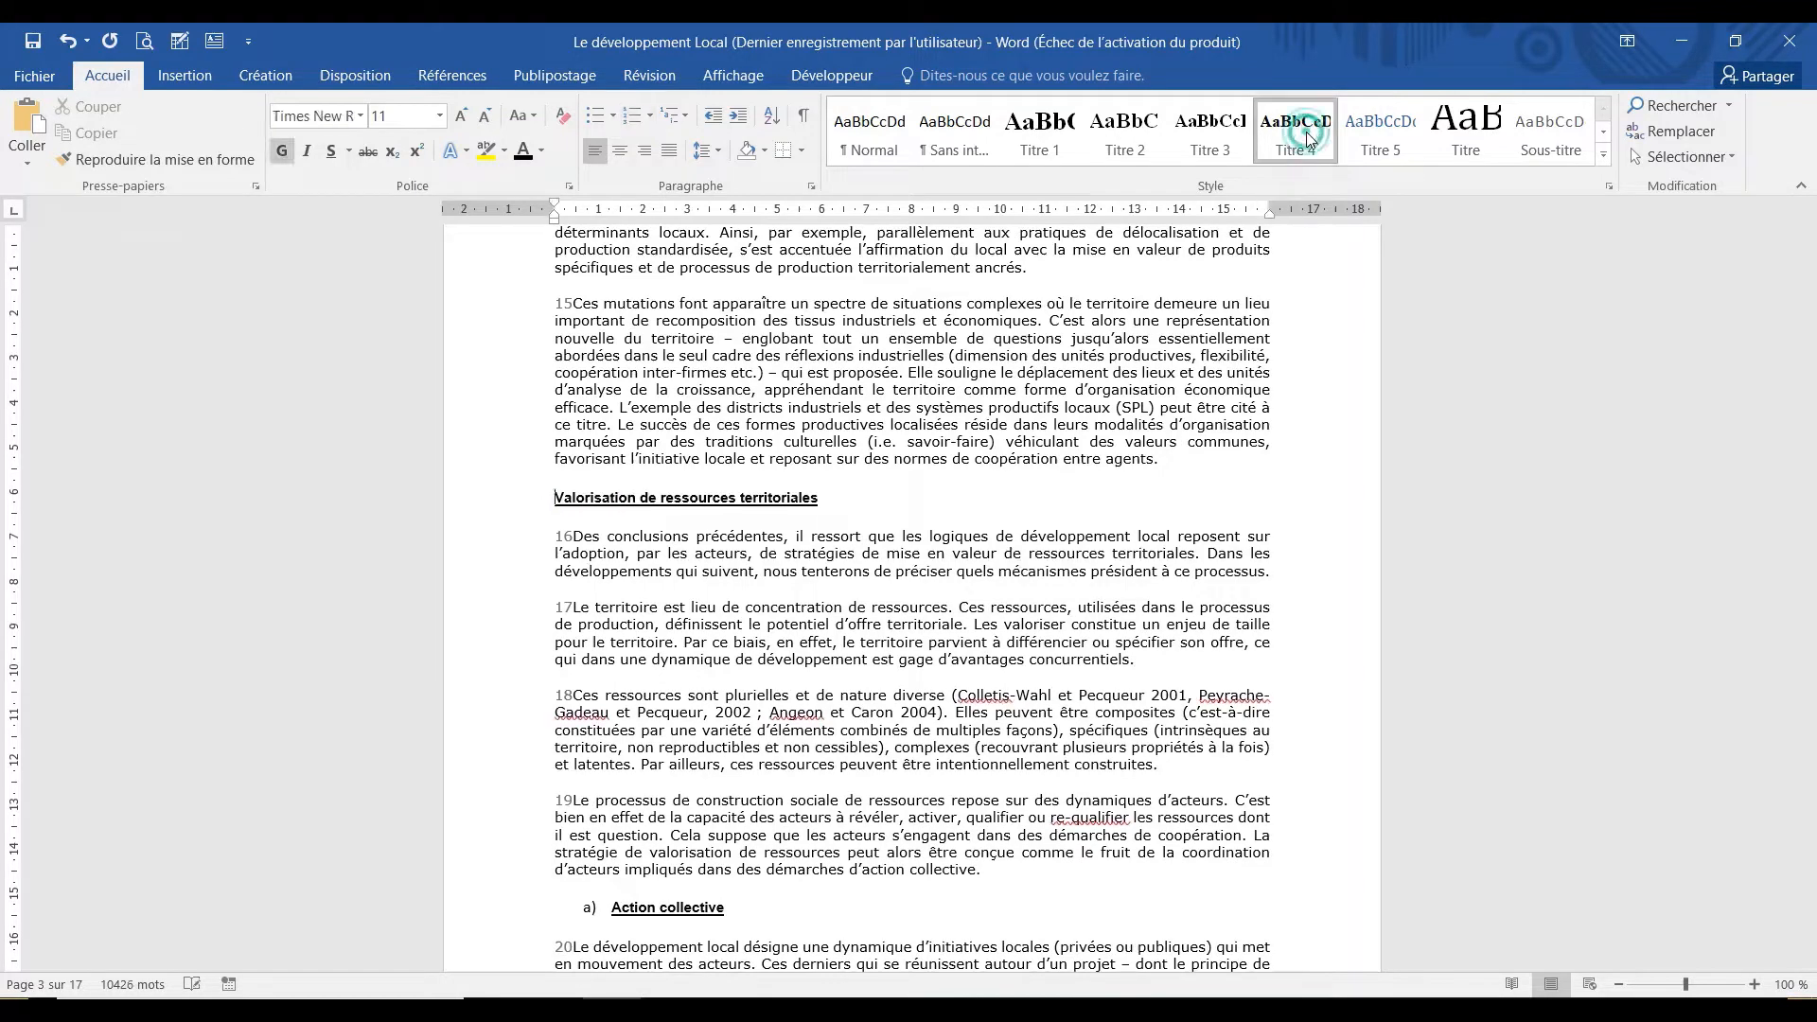
left_click(658, 905)
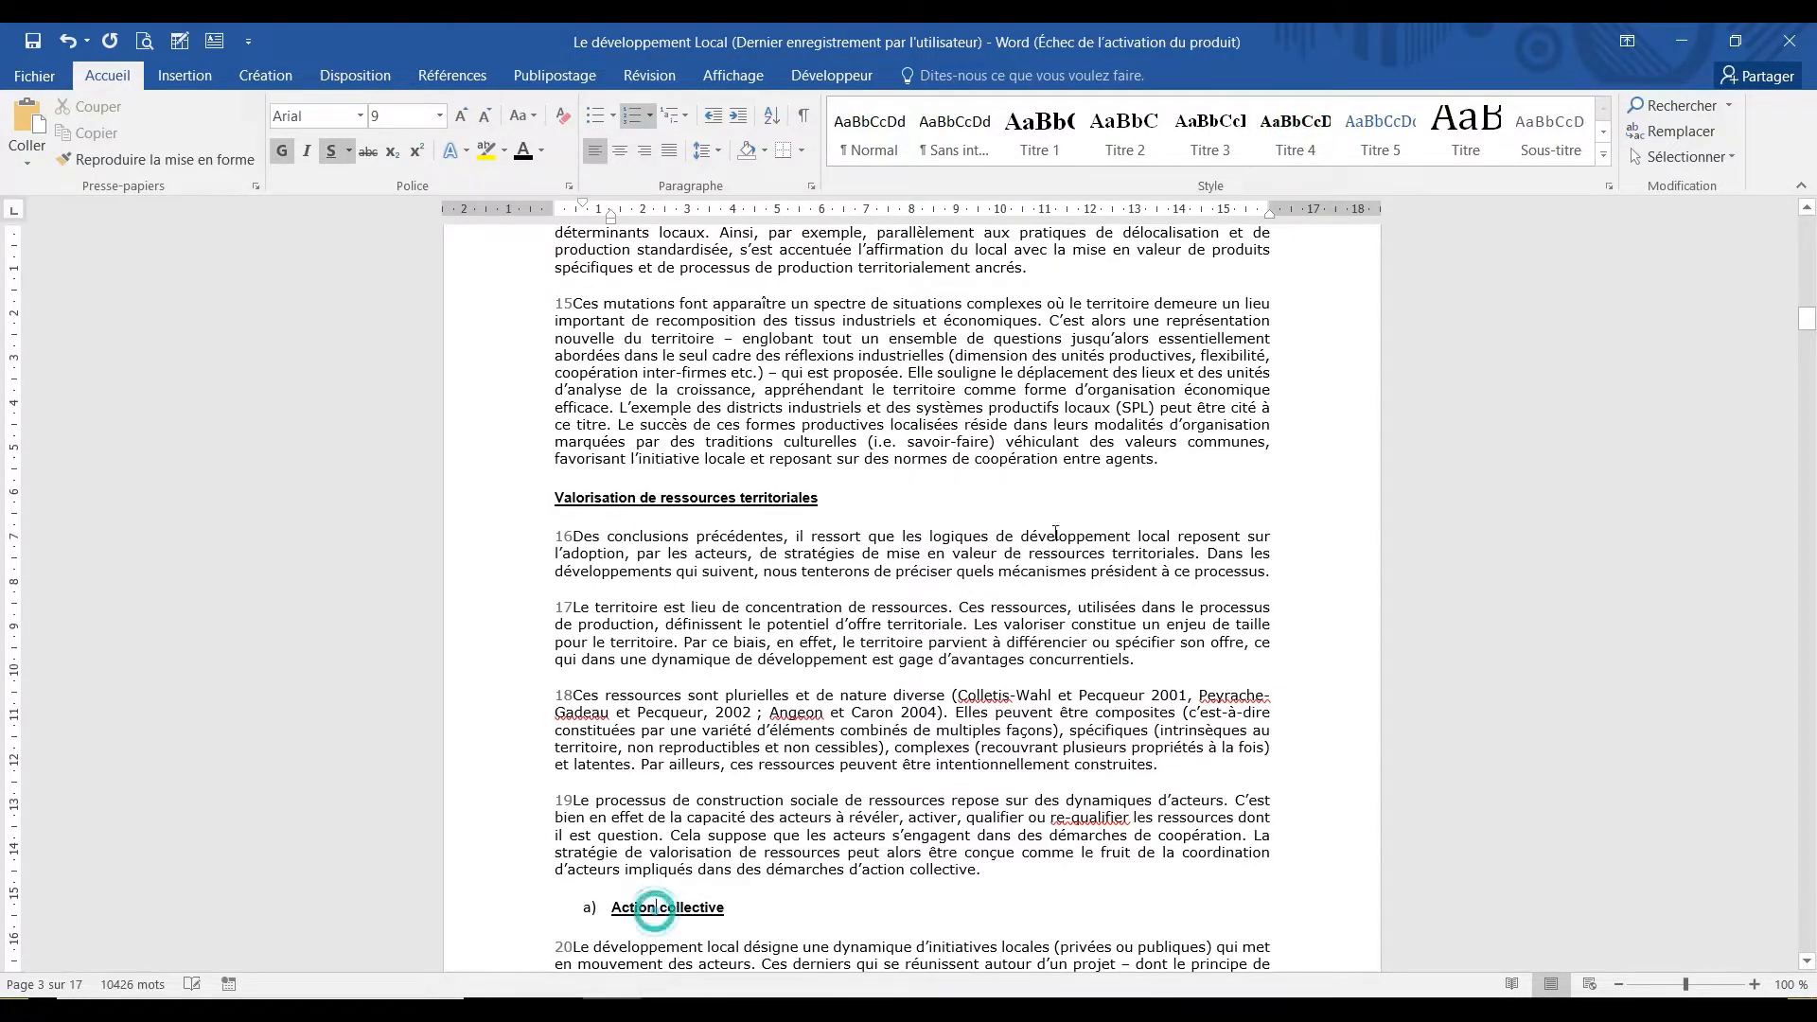
left_click(1299, 140)
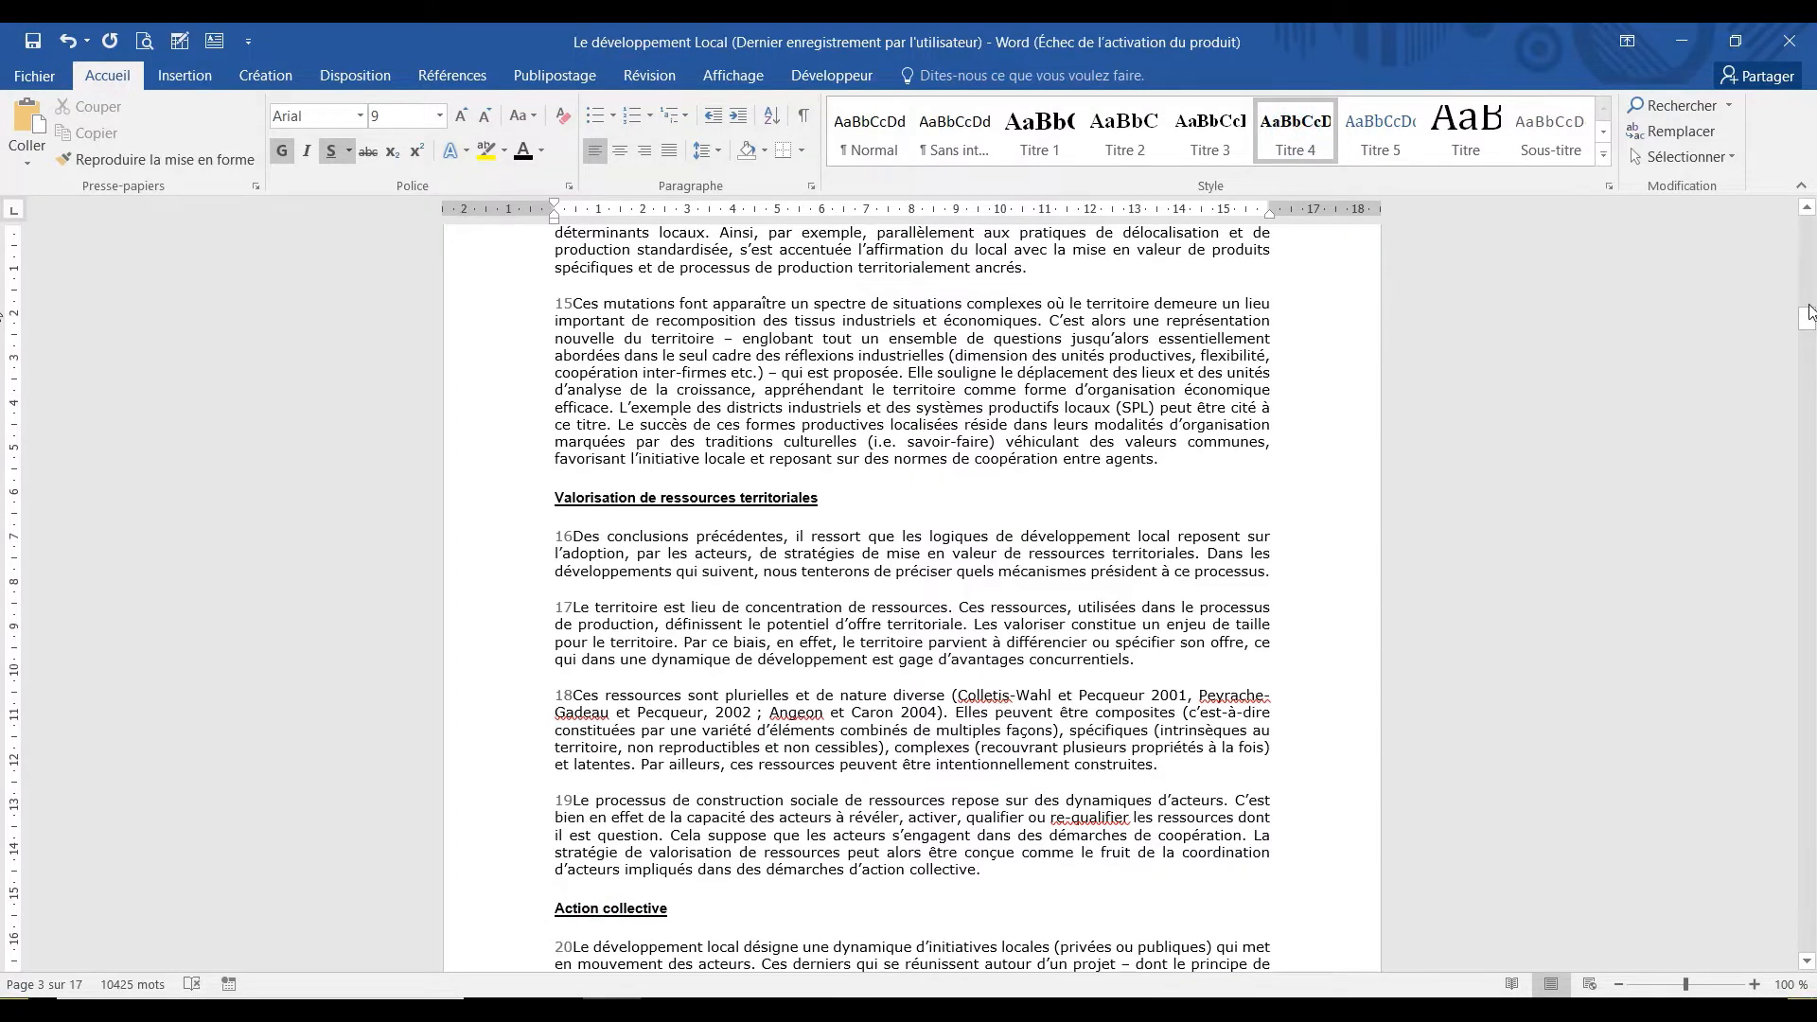
Apply the Titre 3 style to heading 1.1.2 "Quel cadre institutionnel pour les actions de développement local ?".
left_click_drag(1807, 317, 1807, 340)
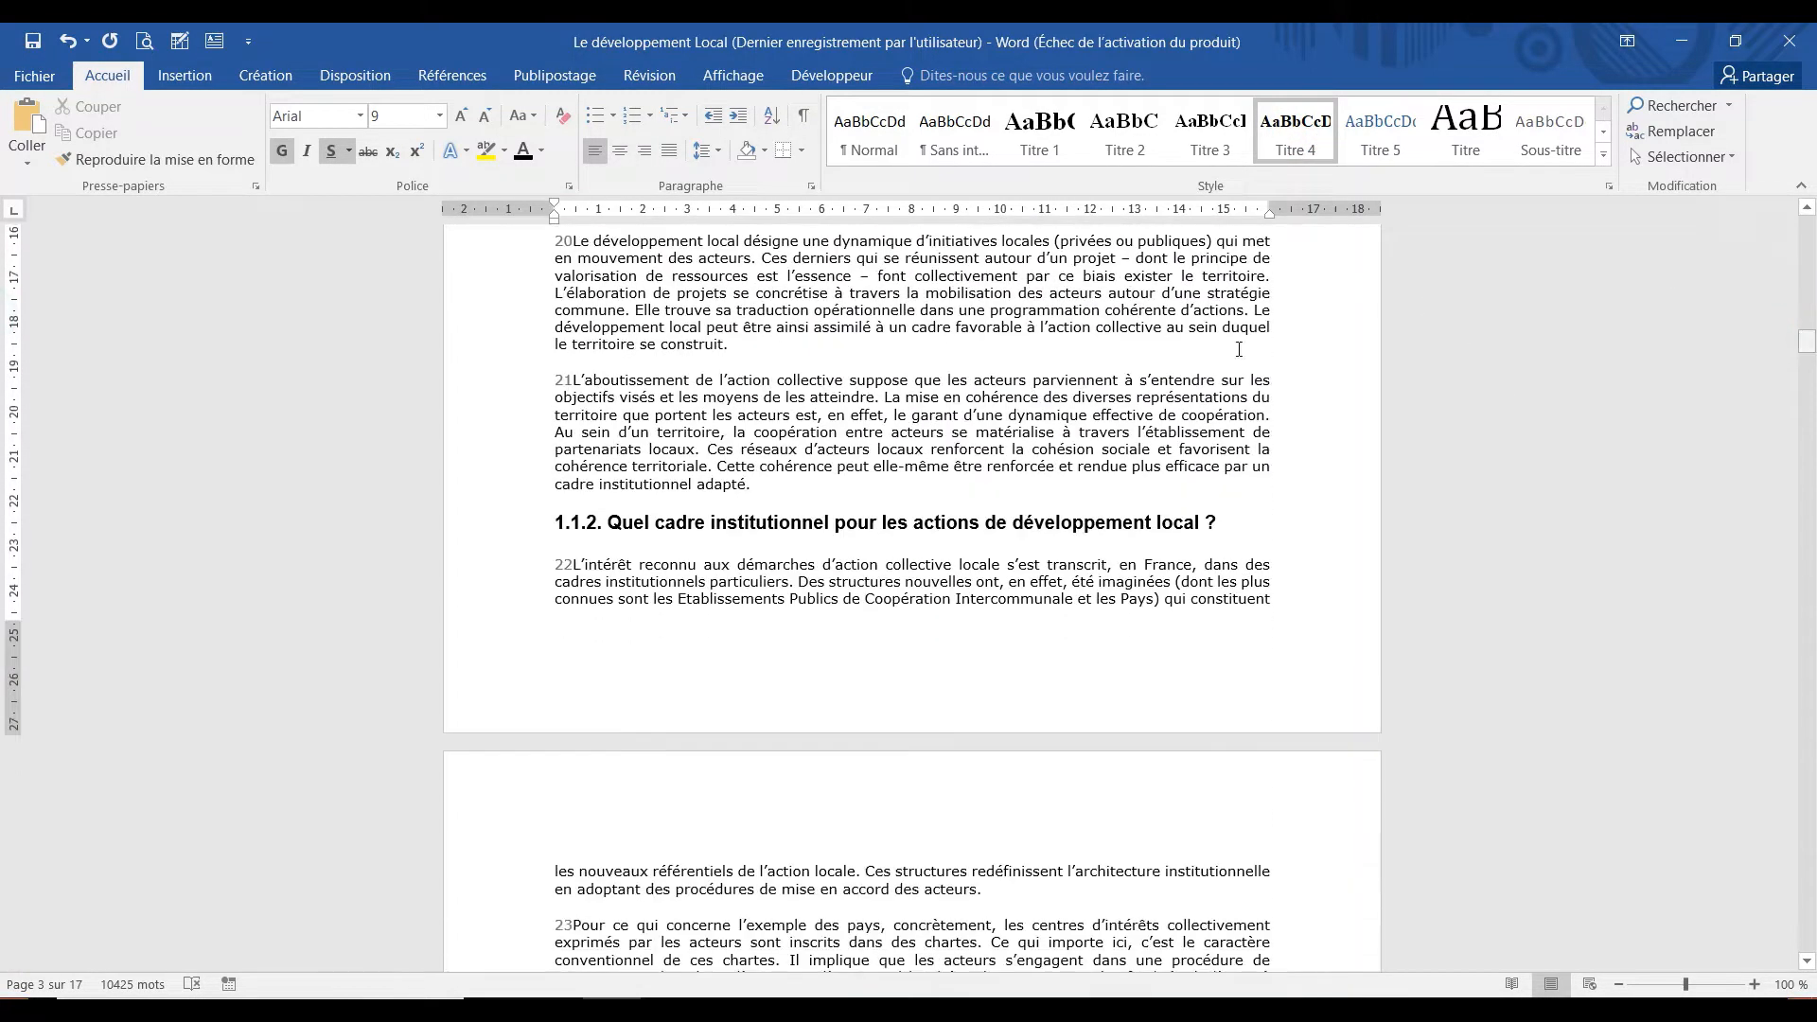
left_click(601, 518)
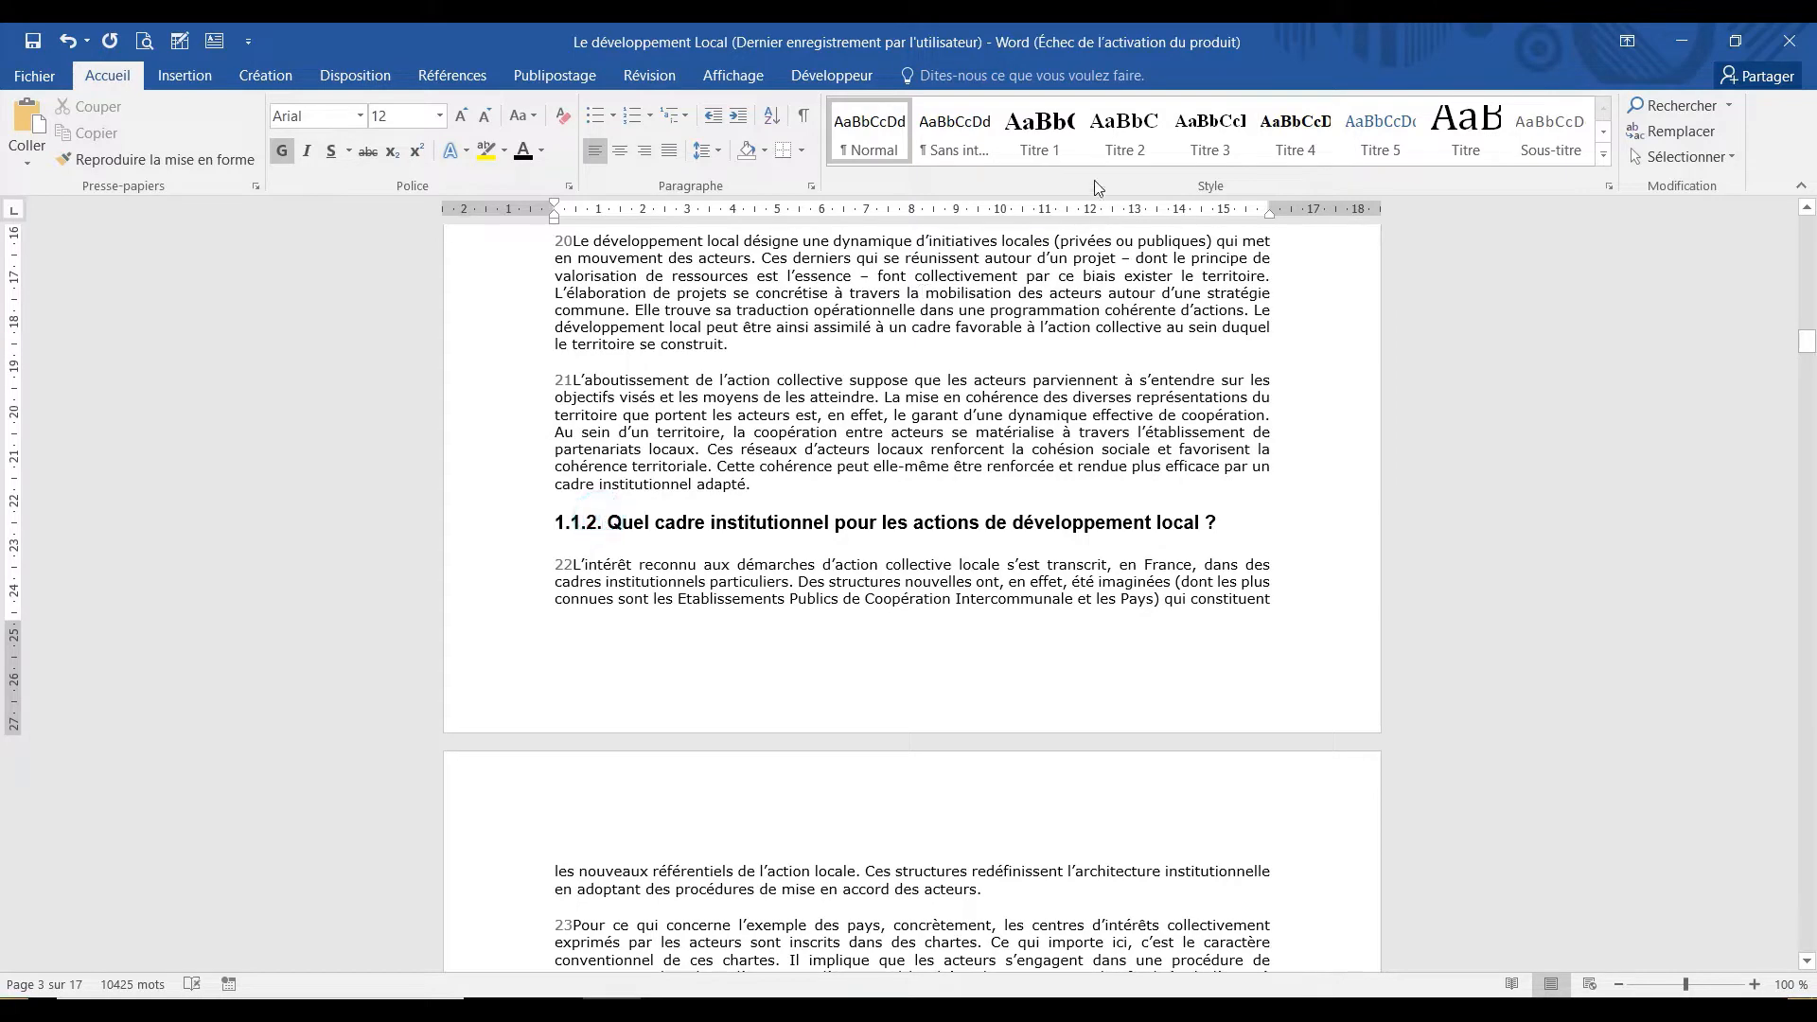
left_click(1215, 140)
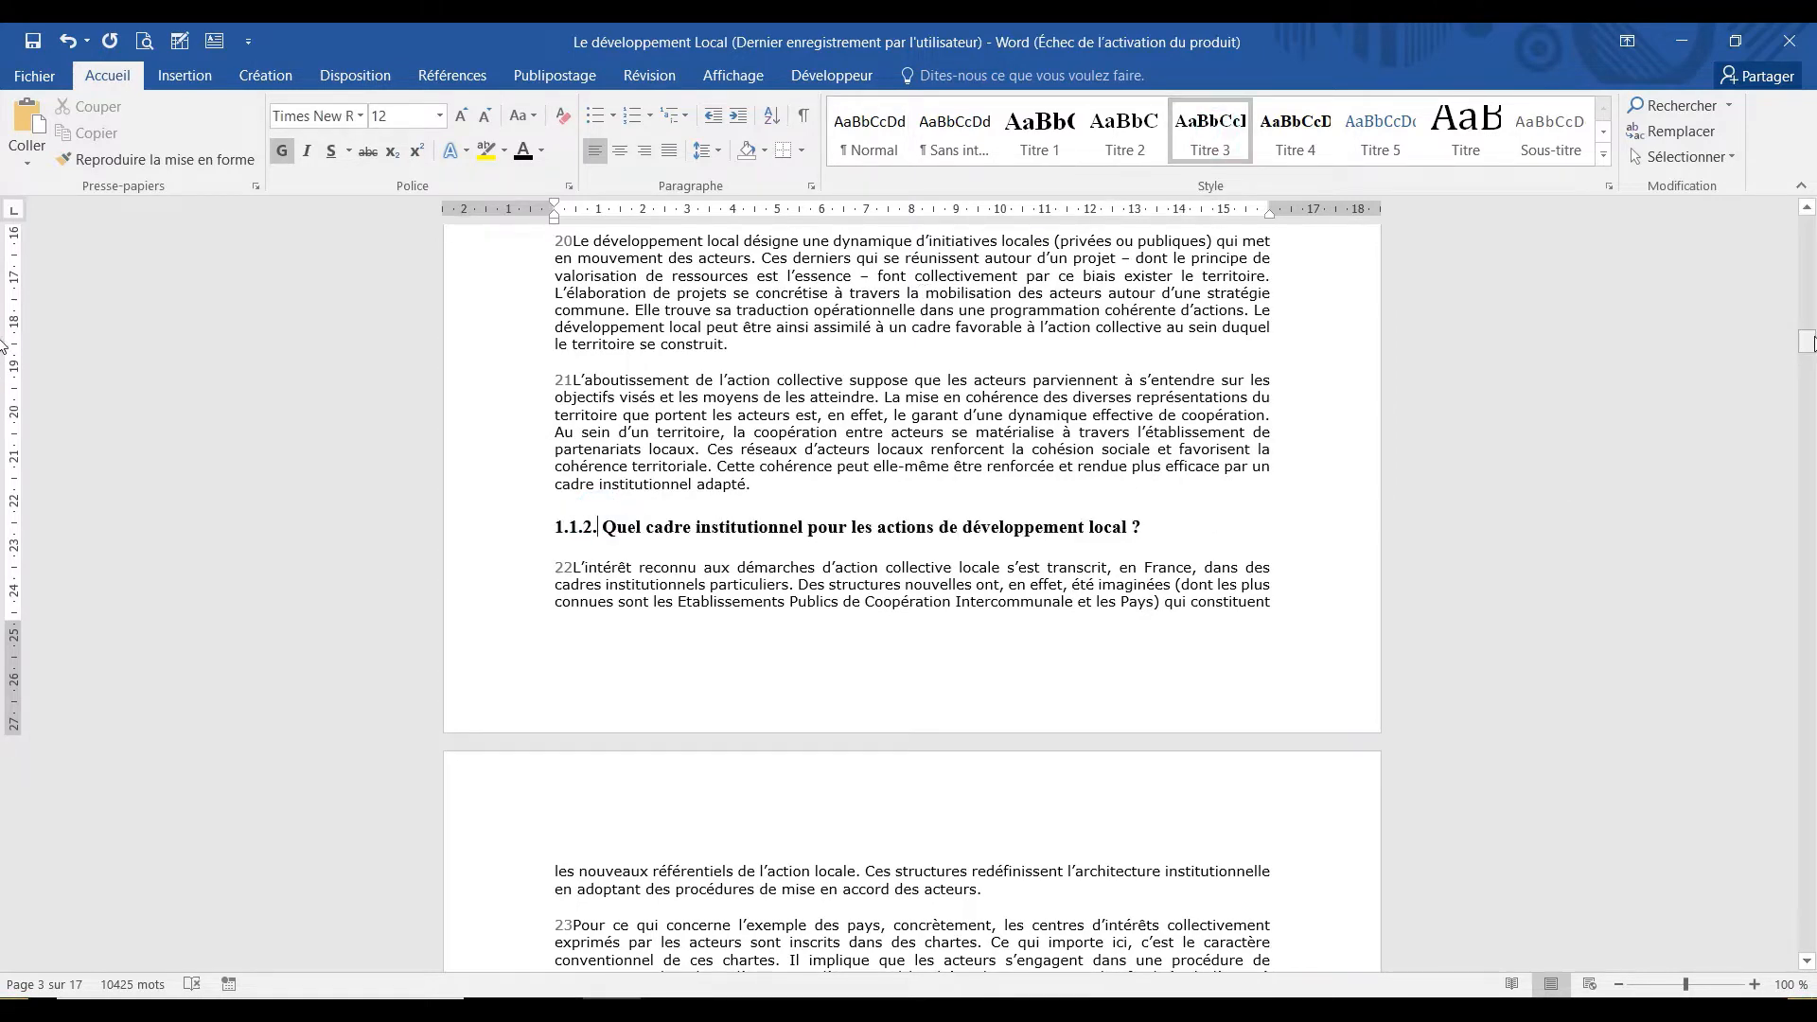
Apply Titre 2 to heading 1.2 on the importance of local coordinations and Titre 3 to heading 1.2.1 "La nature des coordinations dans le développement local".
scroll(802, 401, "down", 20)
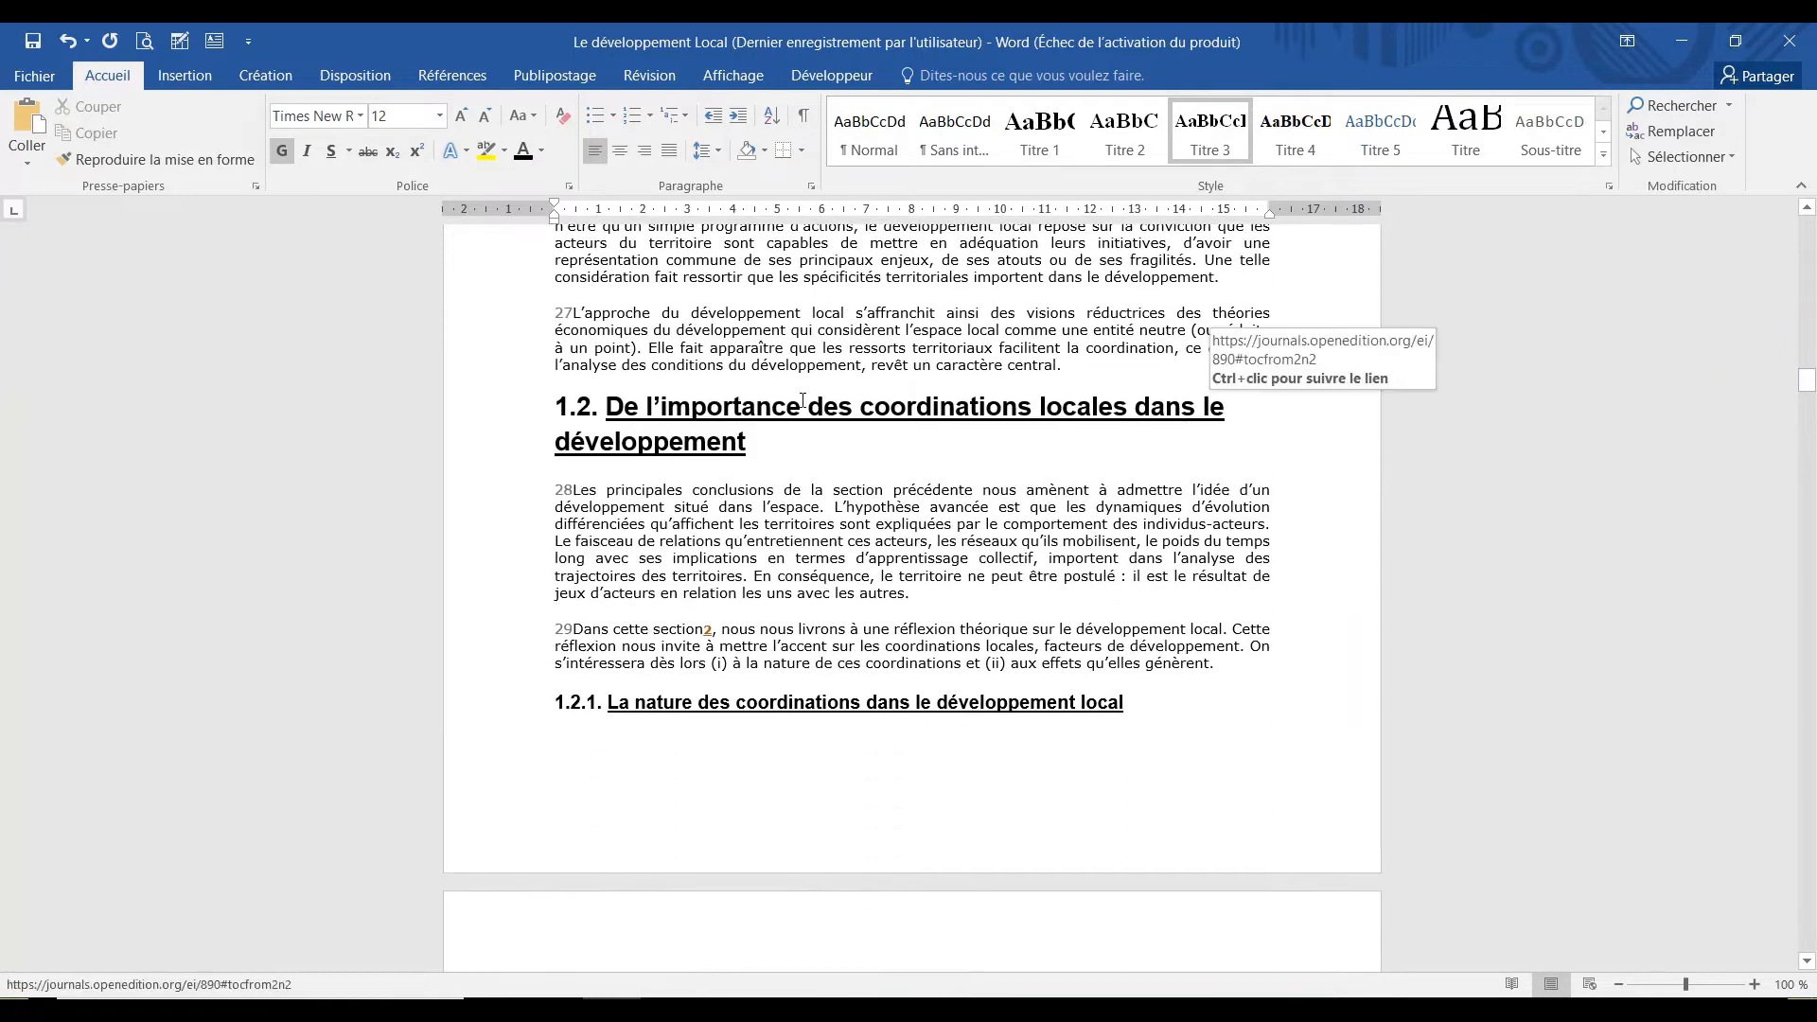
left_click(599, 441)
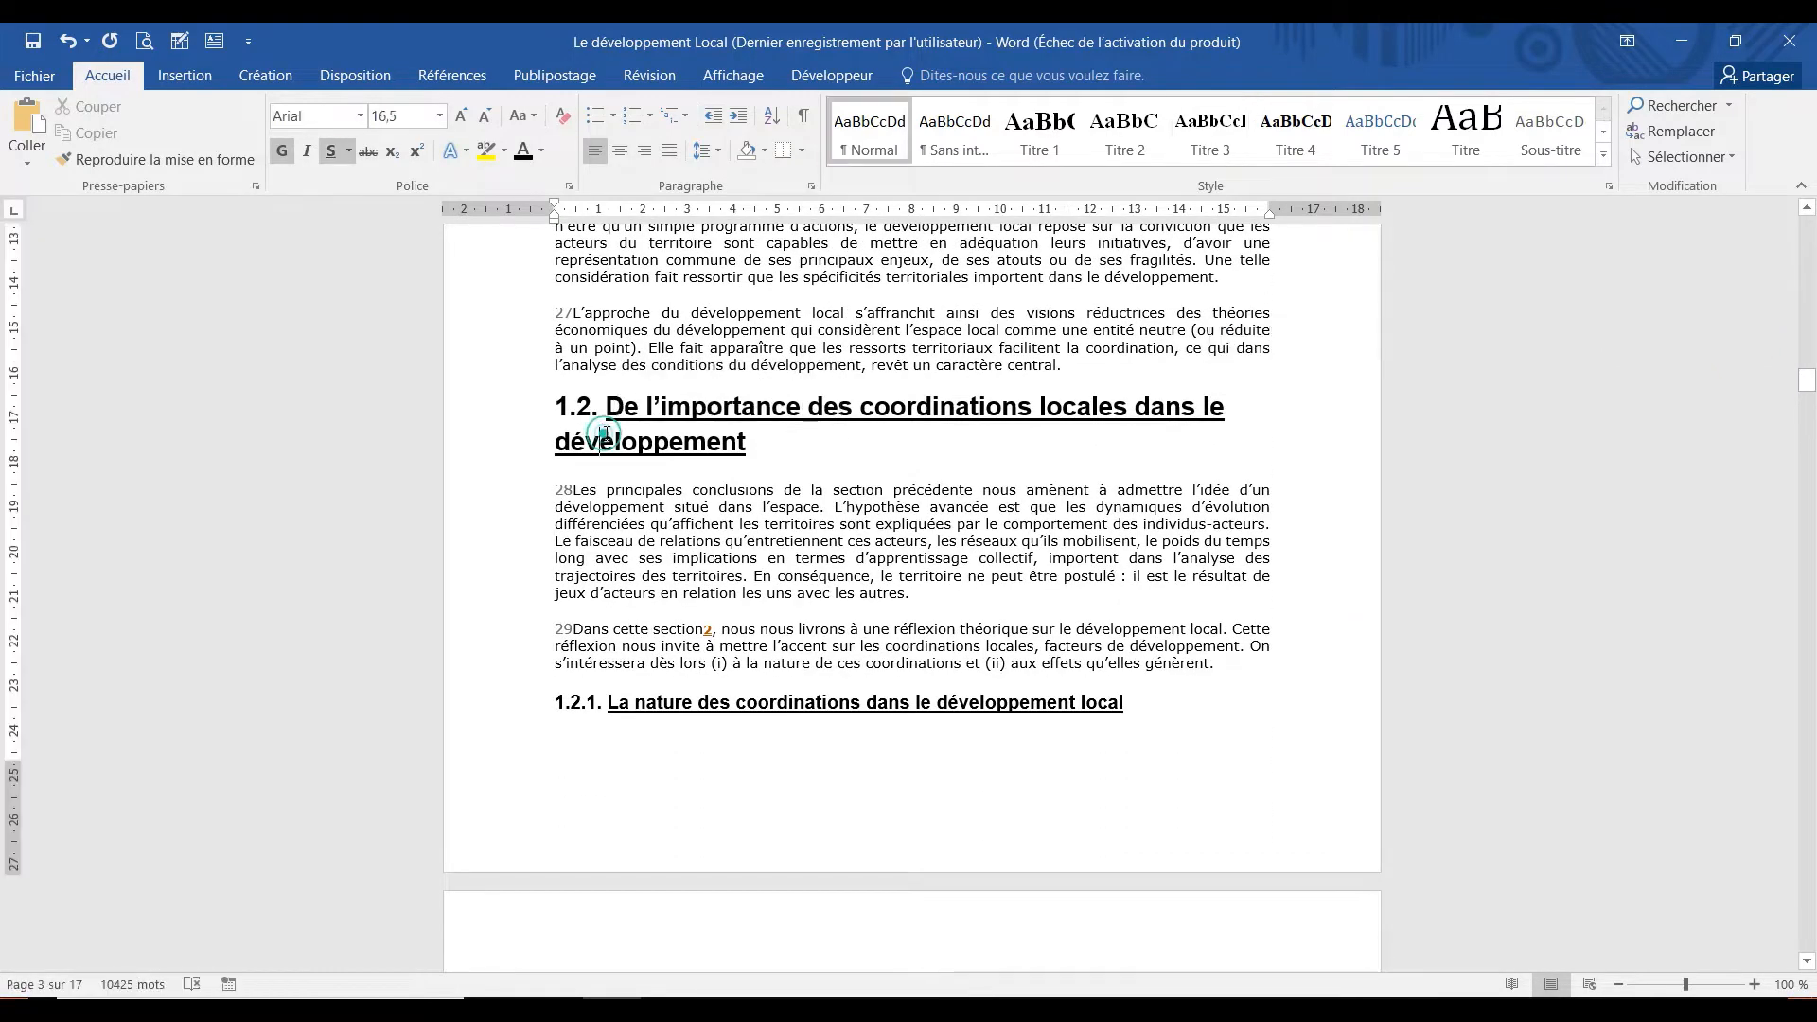
left_click(1136, 149)
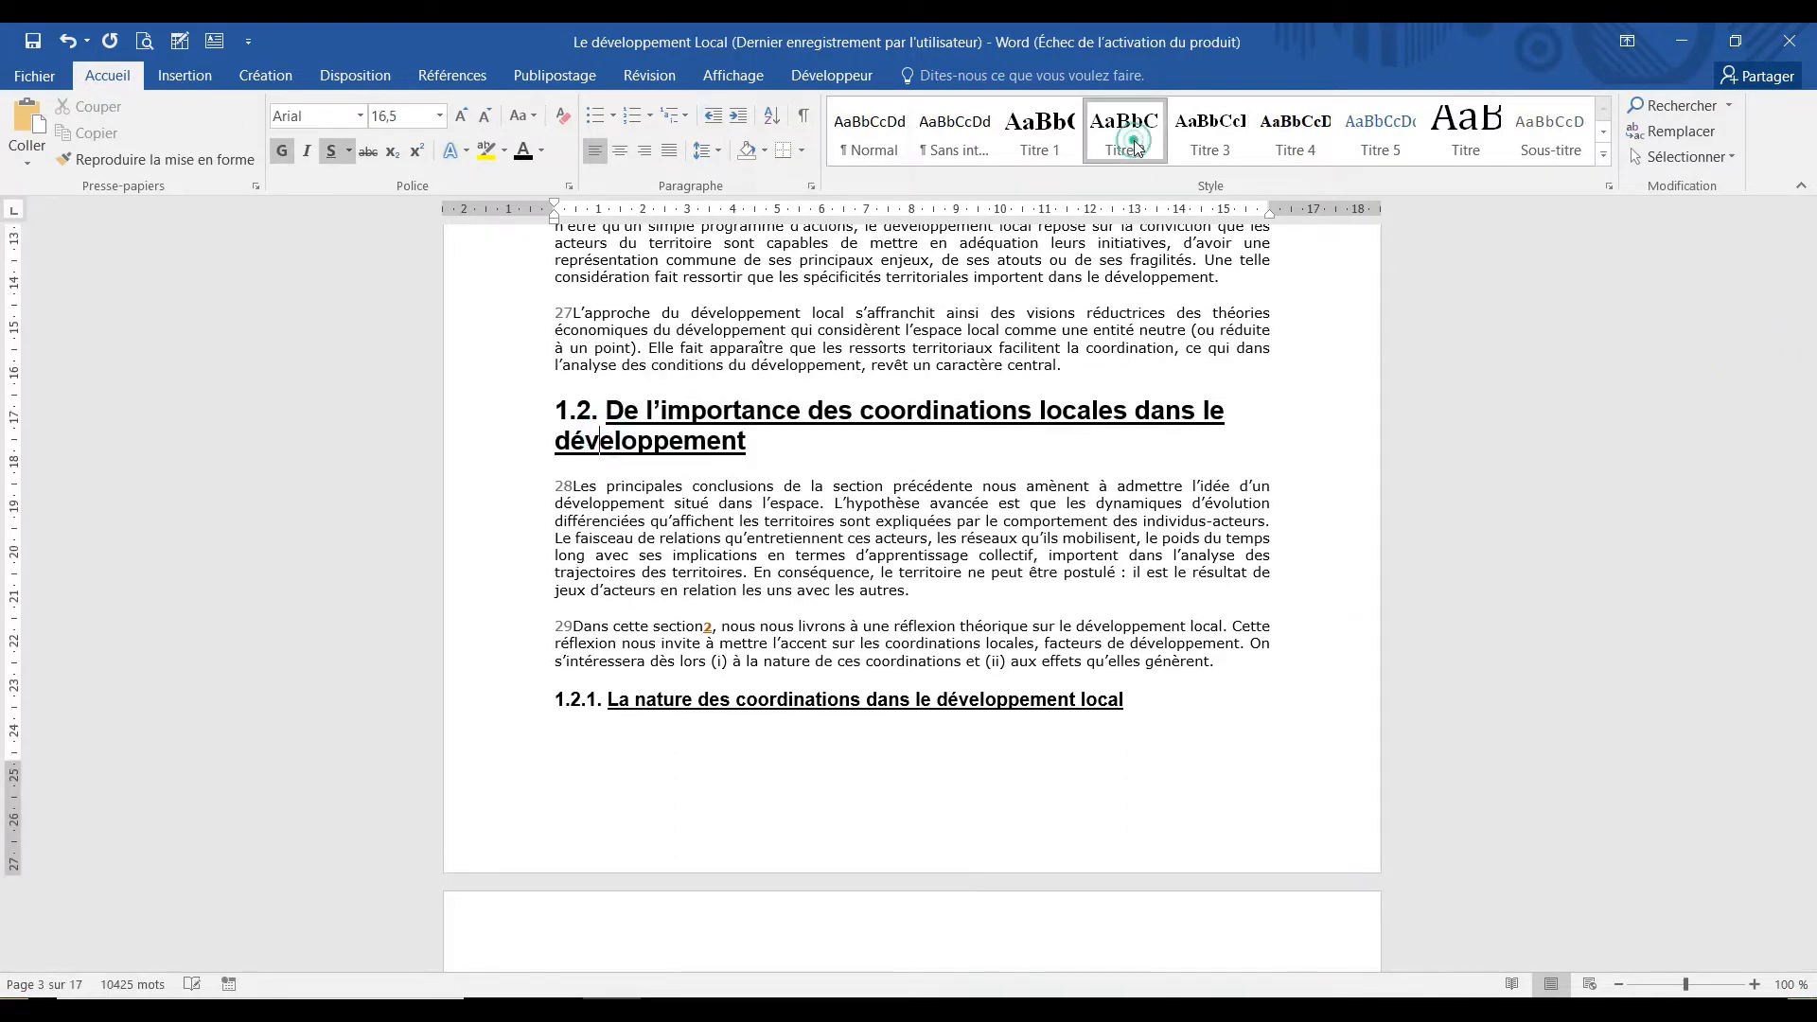
left_click(758, 706)
left_click(1210, 118)
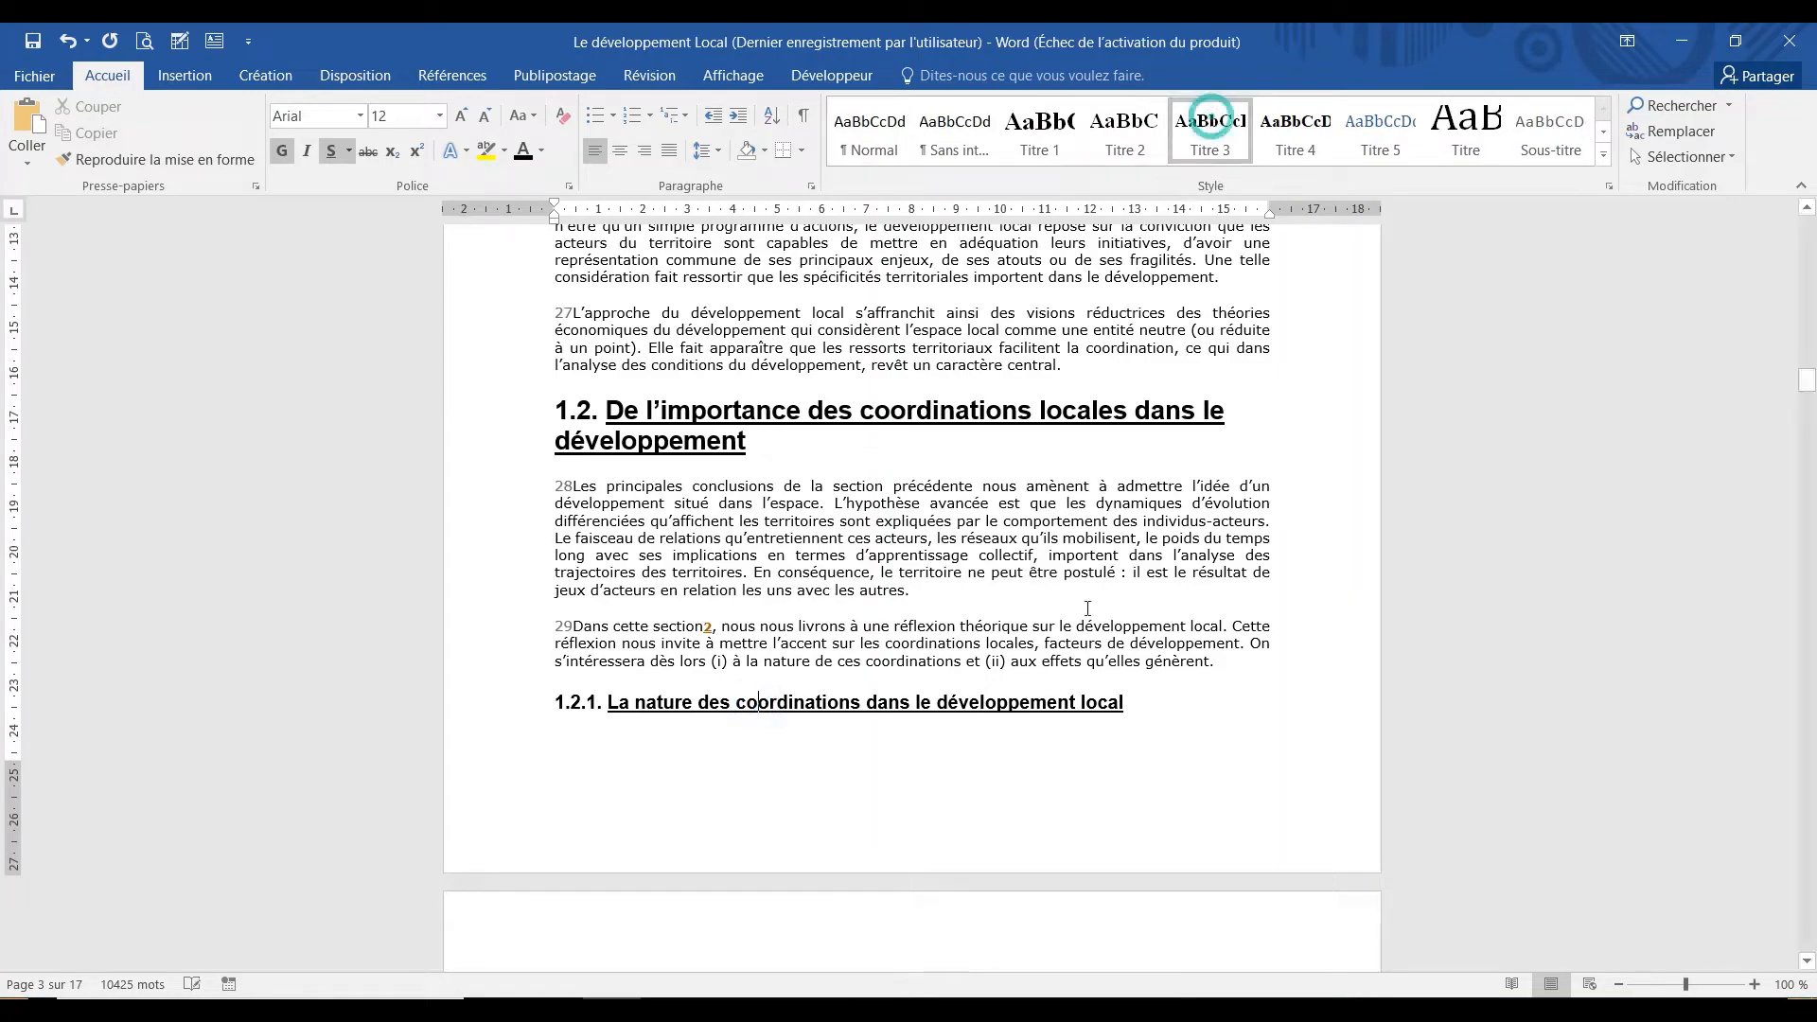
Apply the Titre 3 style to heading 1.2.2 "Les mécanismes impliquant les coordinations locales".
mouse_move(1807, 380)
left_mouse_down()
mouse_move(1807, 459)
mouse_move(1807, 411)
left_mouse_up()
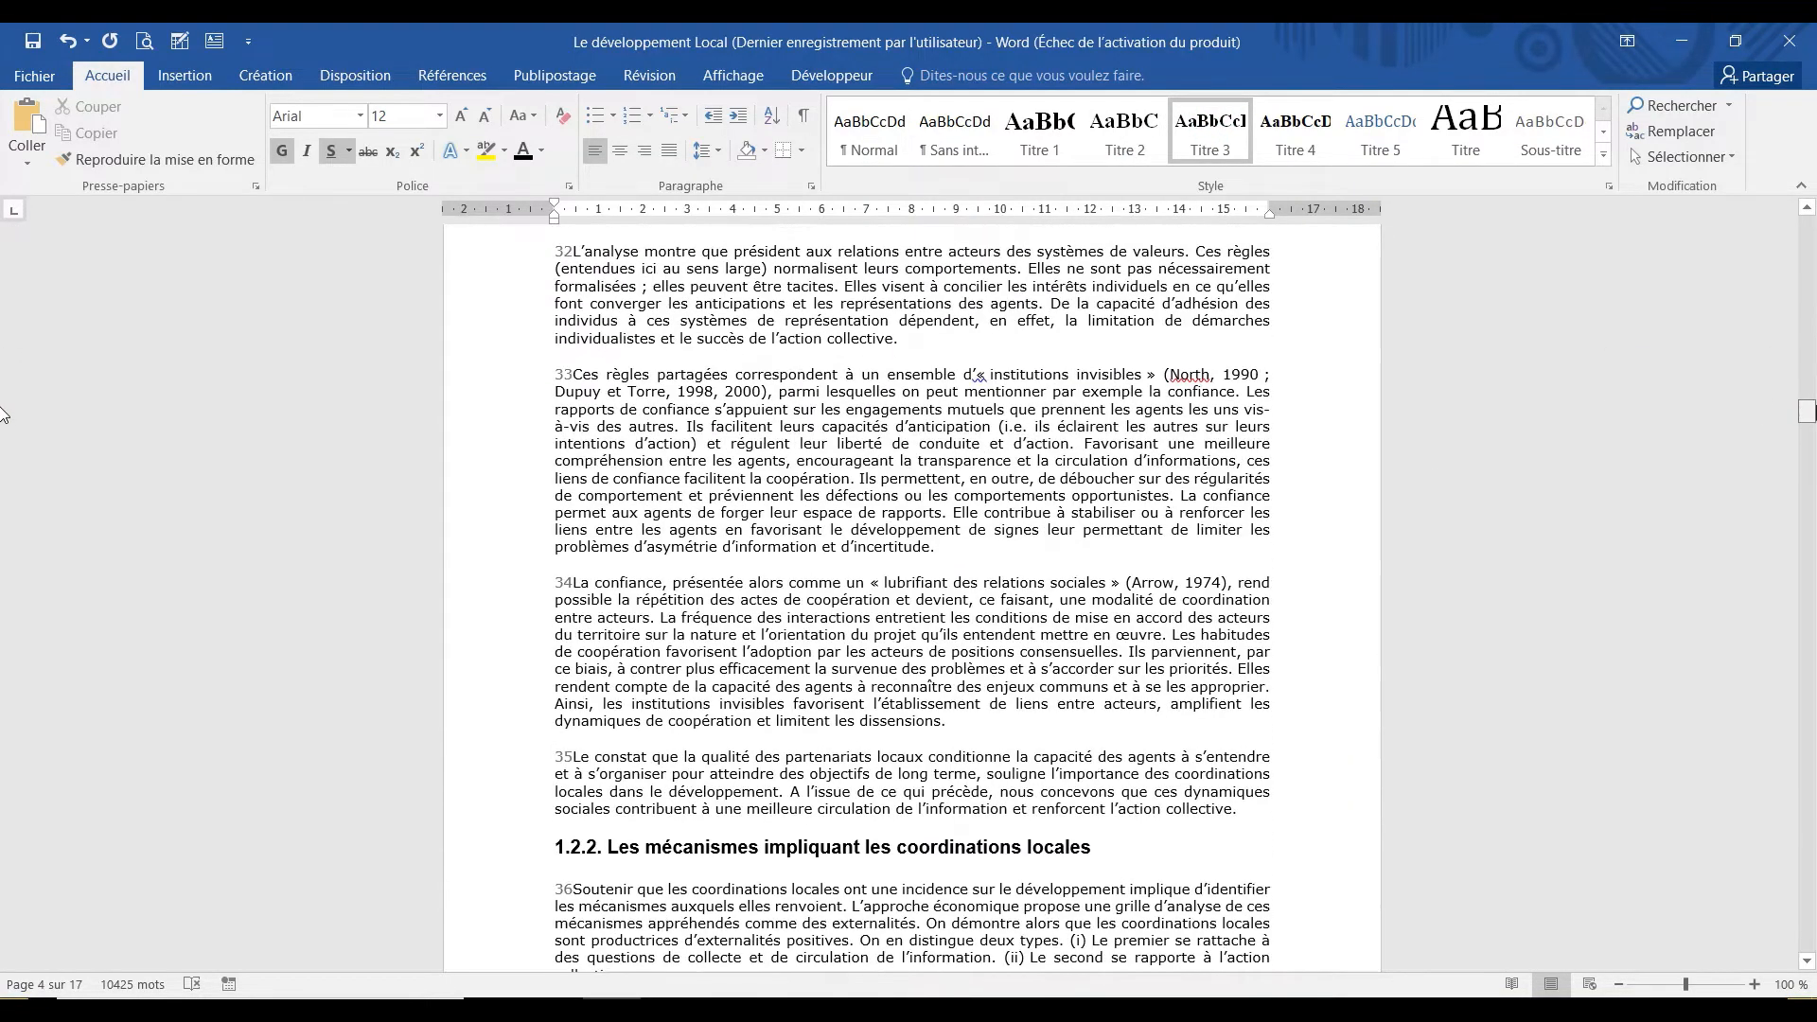
left_click(566, 845)
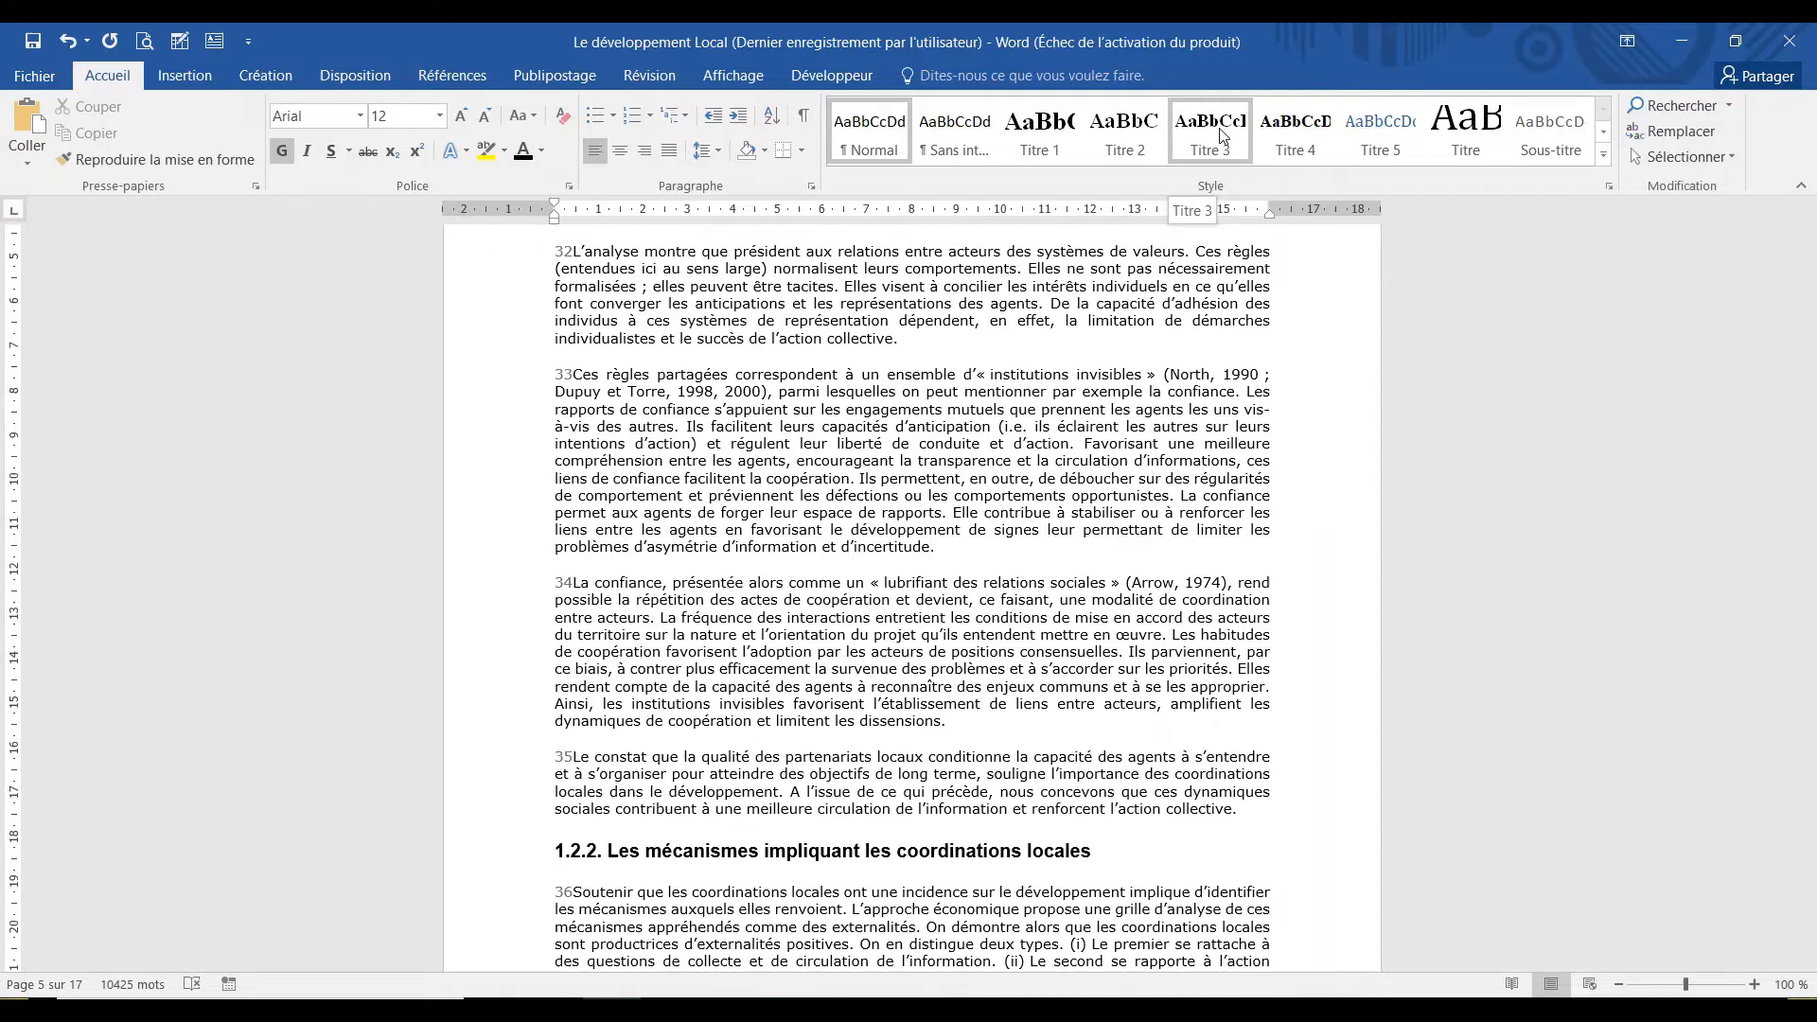
left_click(1220, 133)
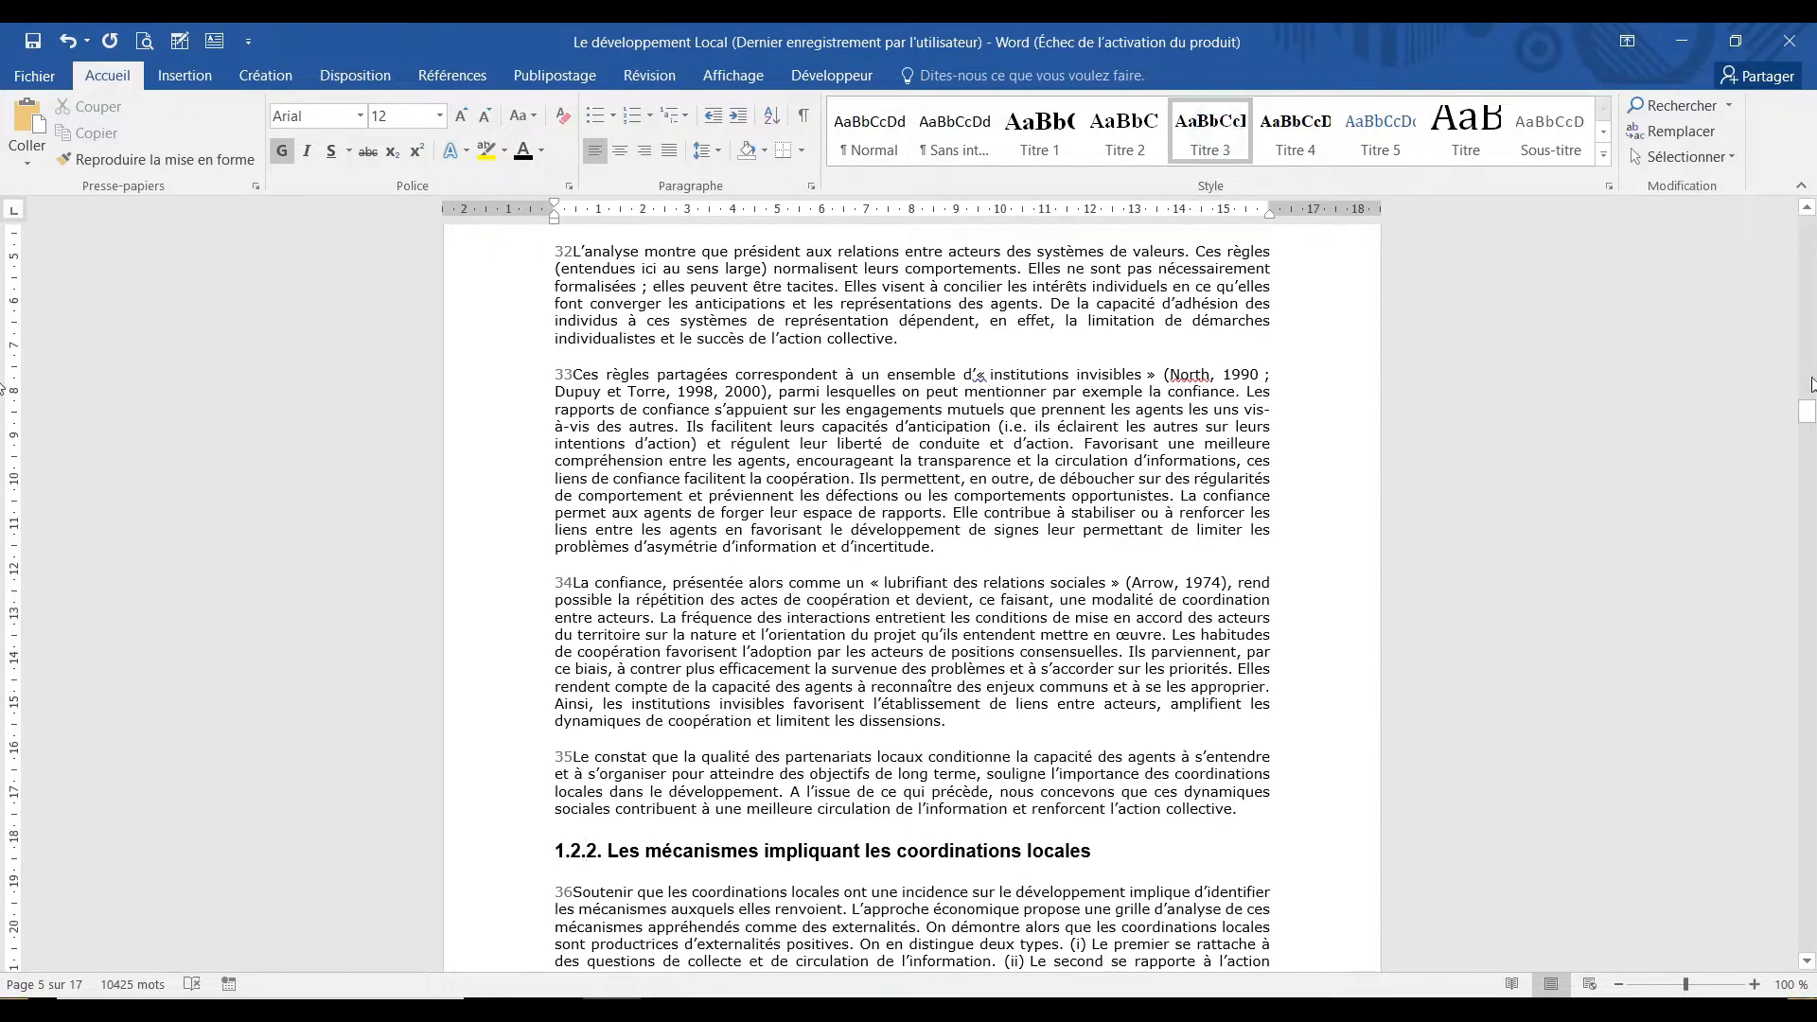
Apply the Titre 4 style to the lettered headings "Une meilleure collecte et circulation de l'information" and "Le renforcement des logiques d'action collective".
left_click_drag(1807, 410, 1806, 426)
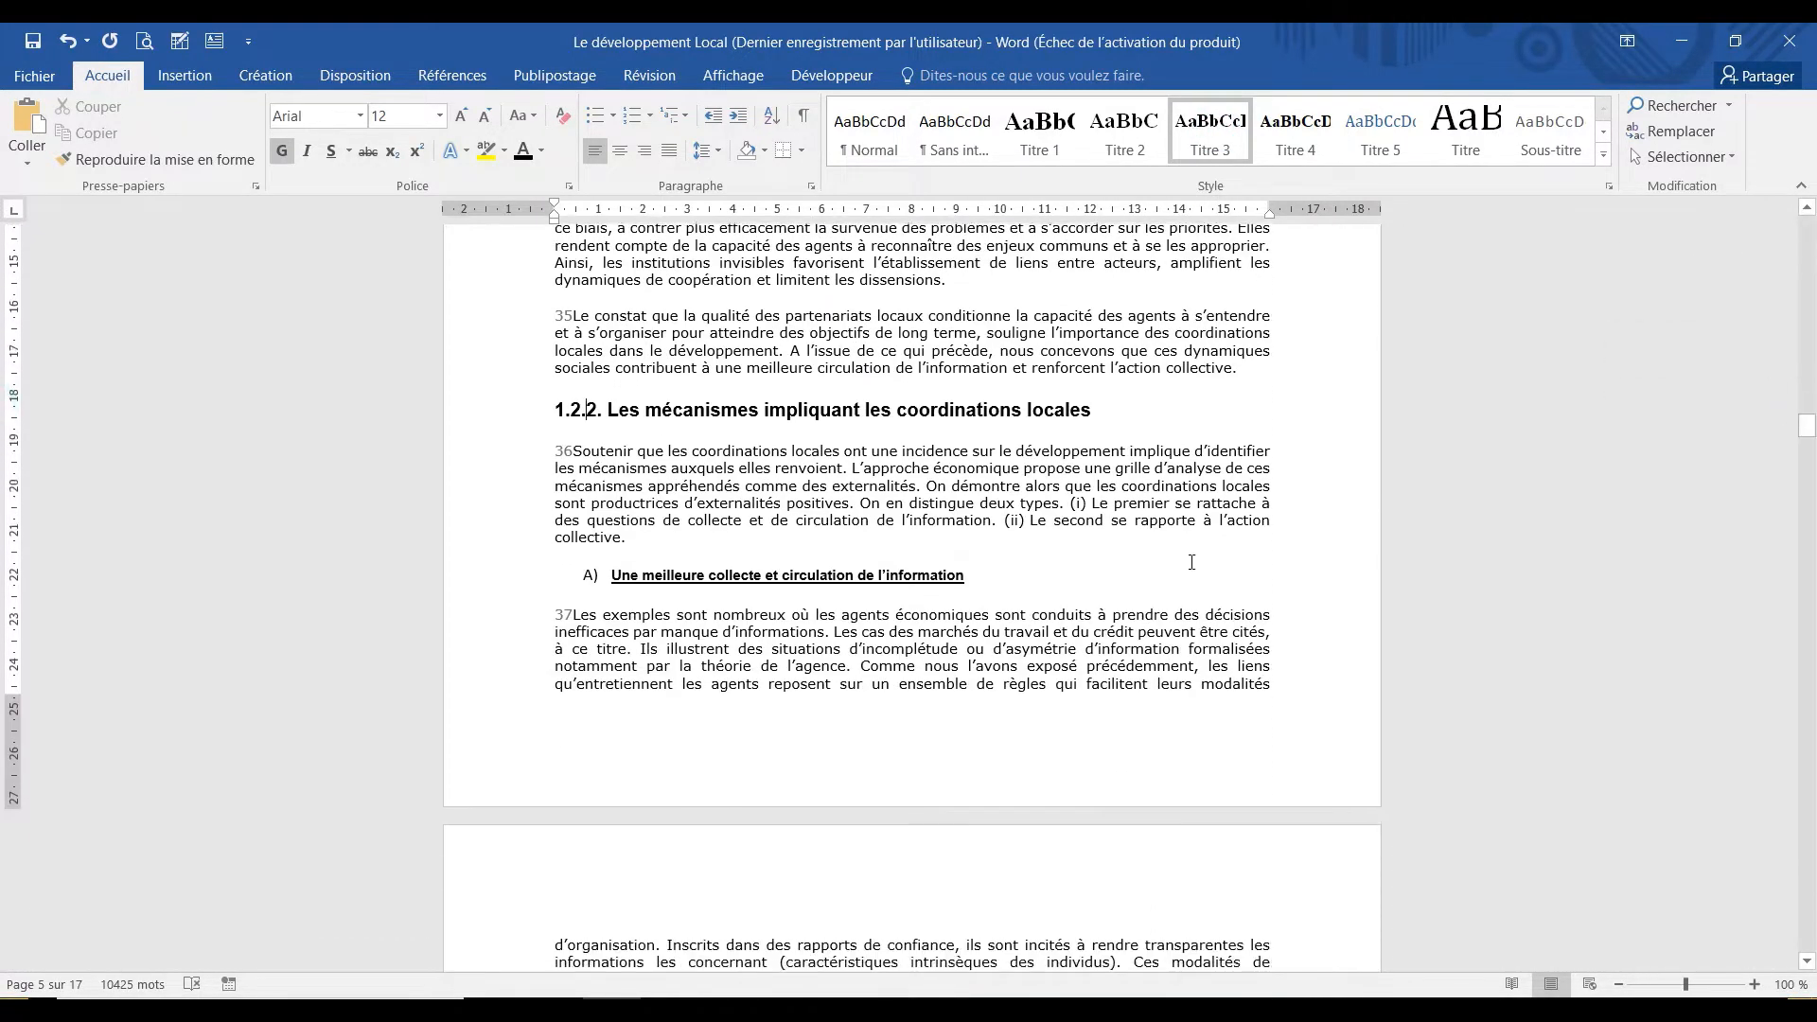
left_click(783, 574)
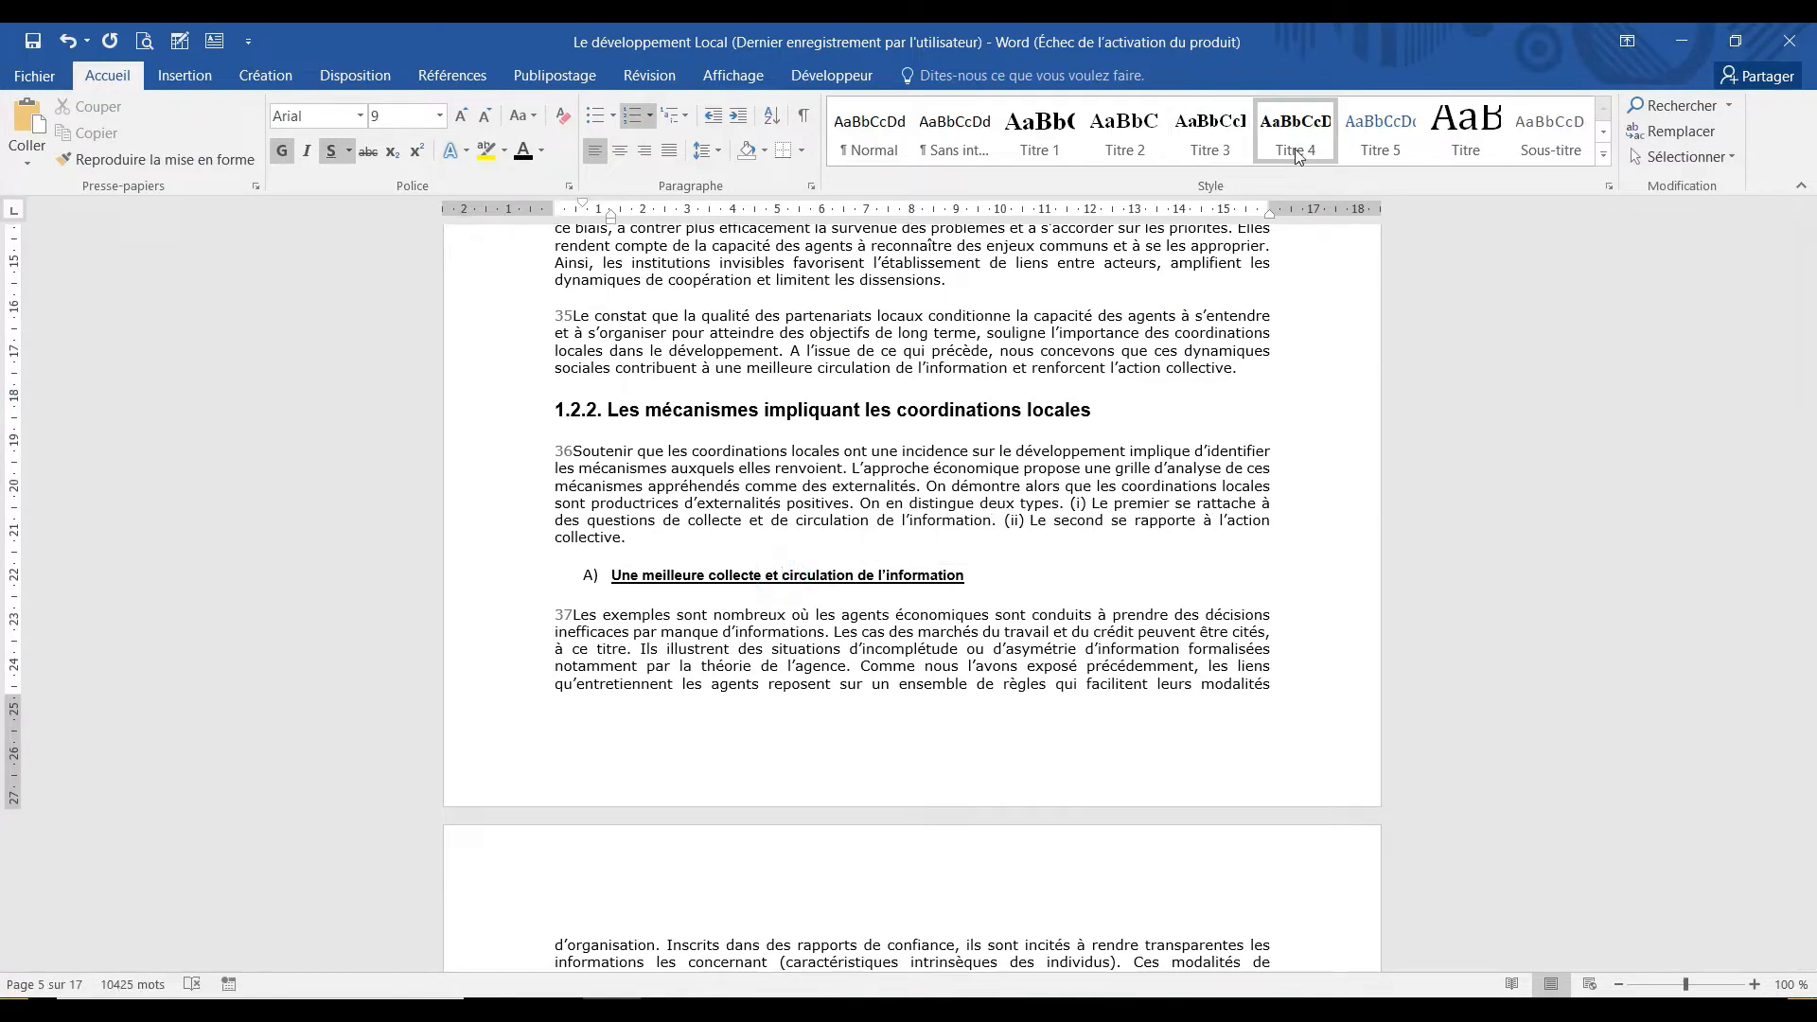
left_click(1296, 151)
left_click_drag(1806, 426, 1806, 461)
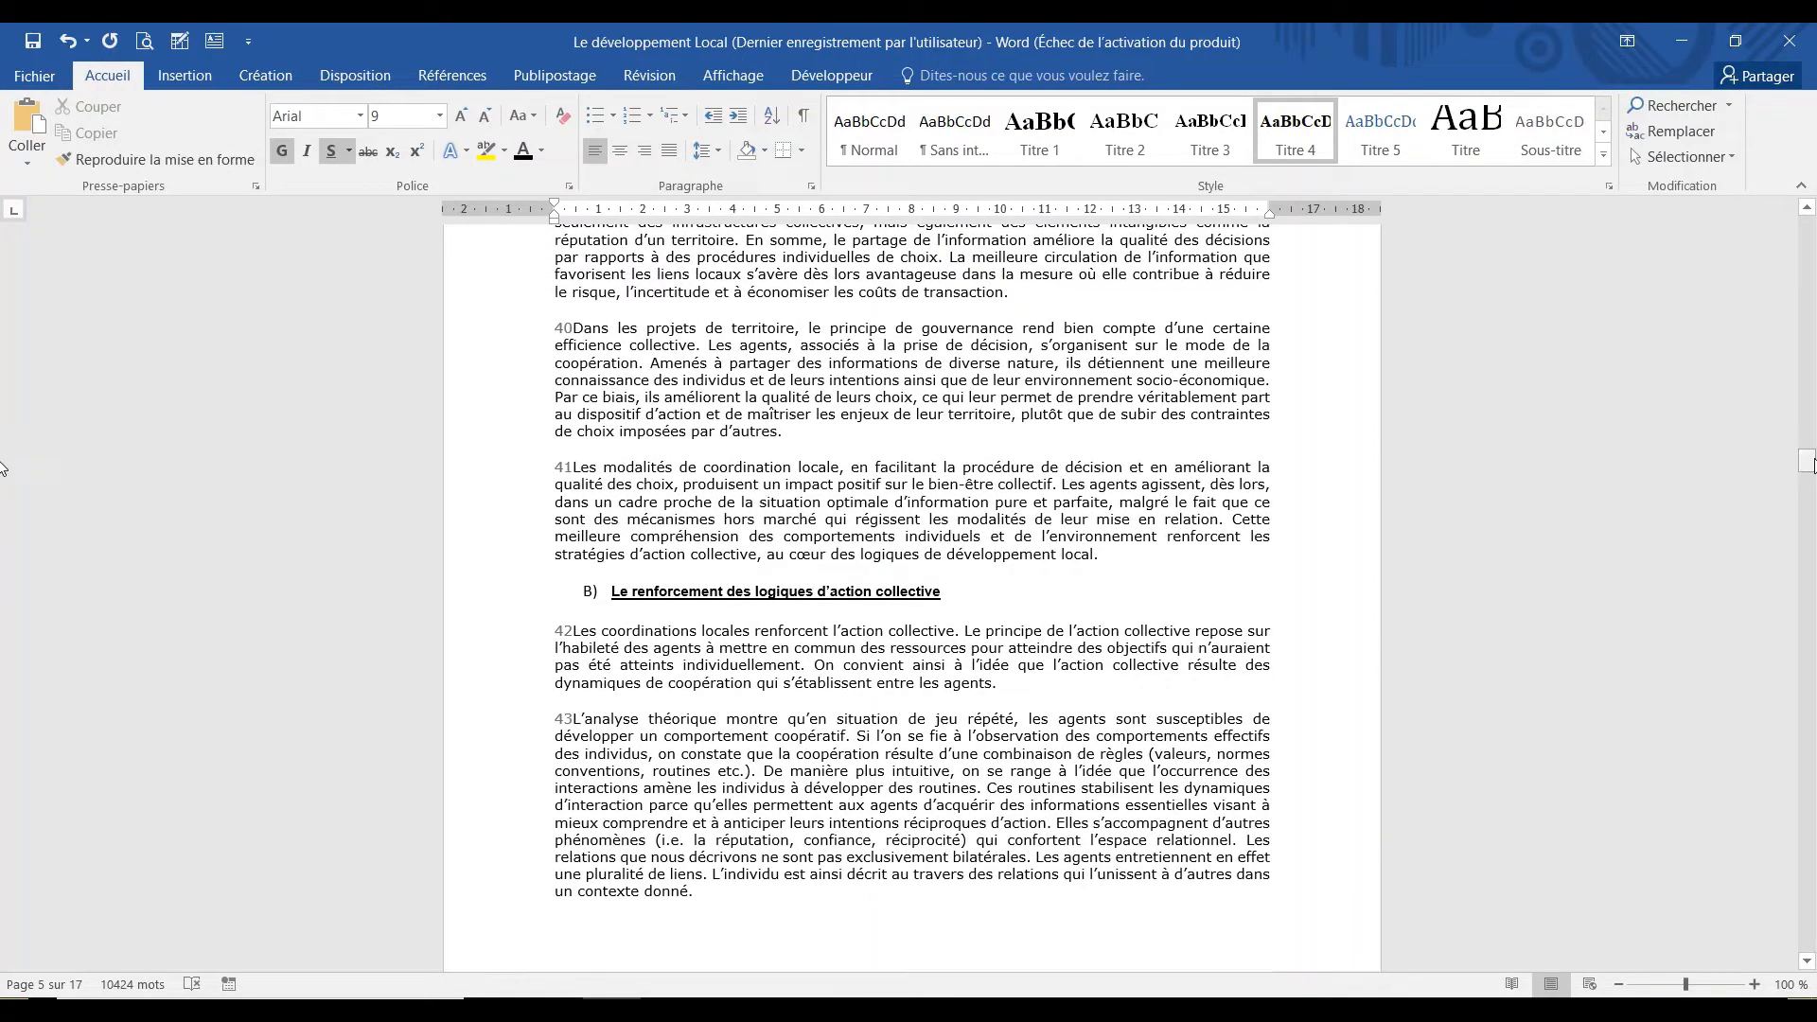
left_click(612, 592)
left_click(1307, 142)
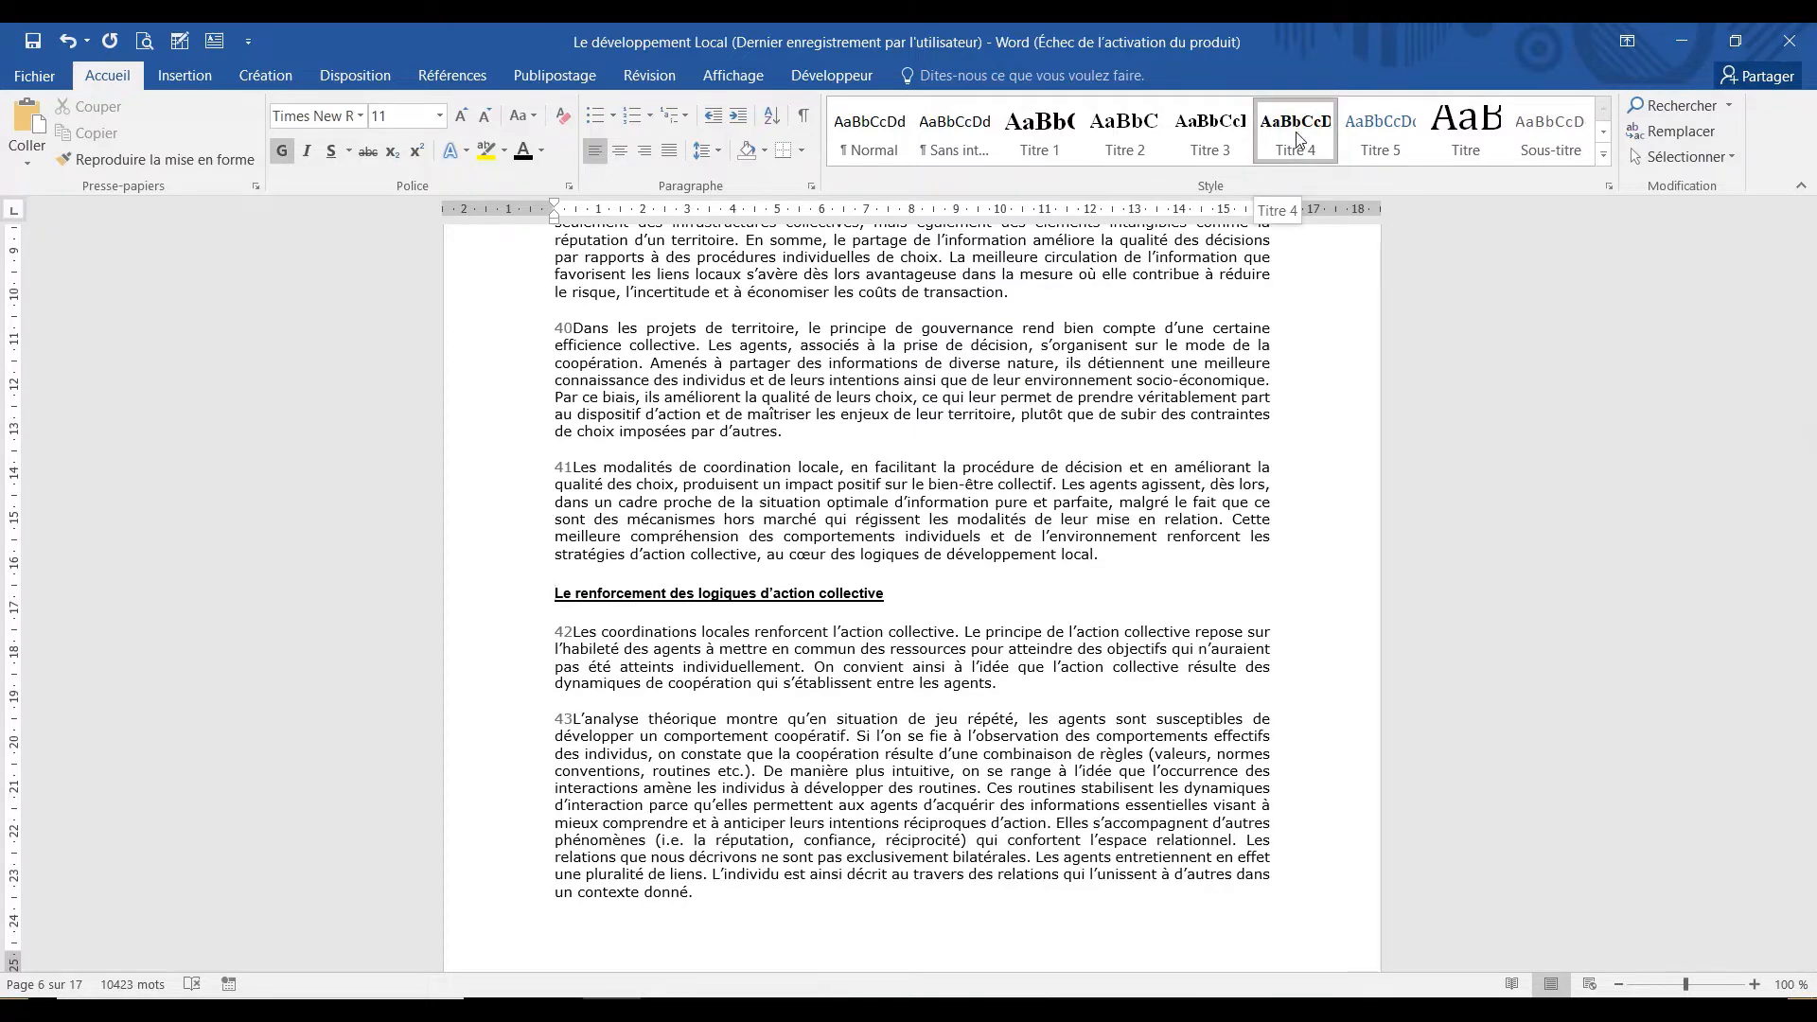
Modify the Titre 4 style to increase its left indent to 1.25 cm.
right_click(1299, 139)
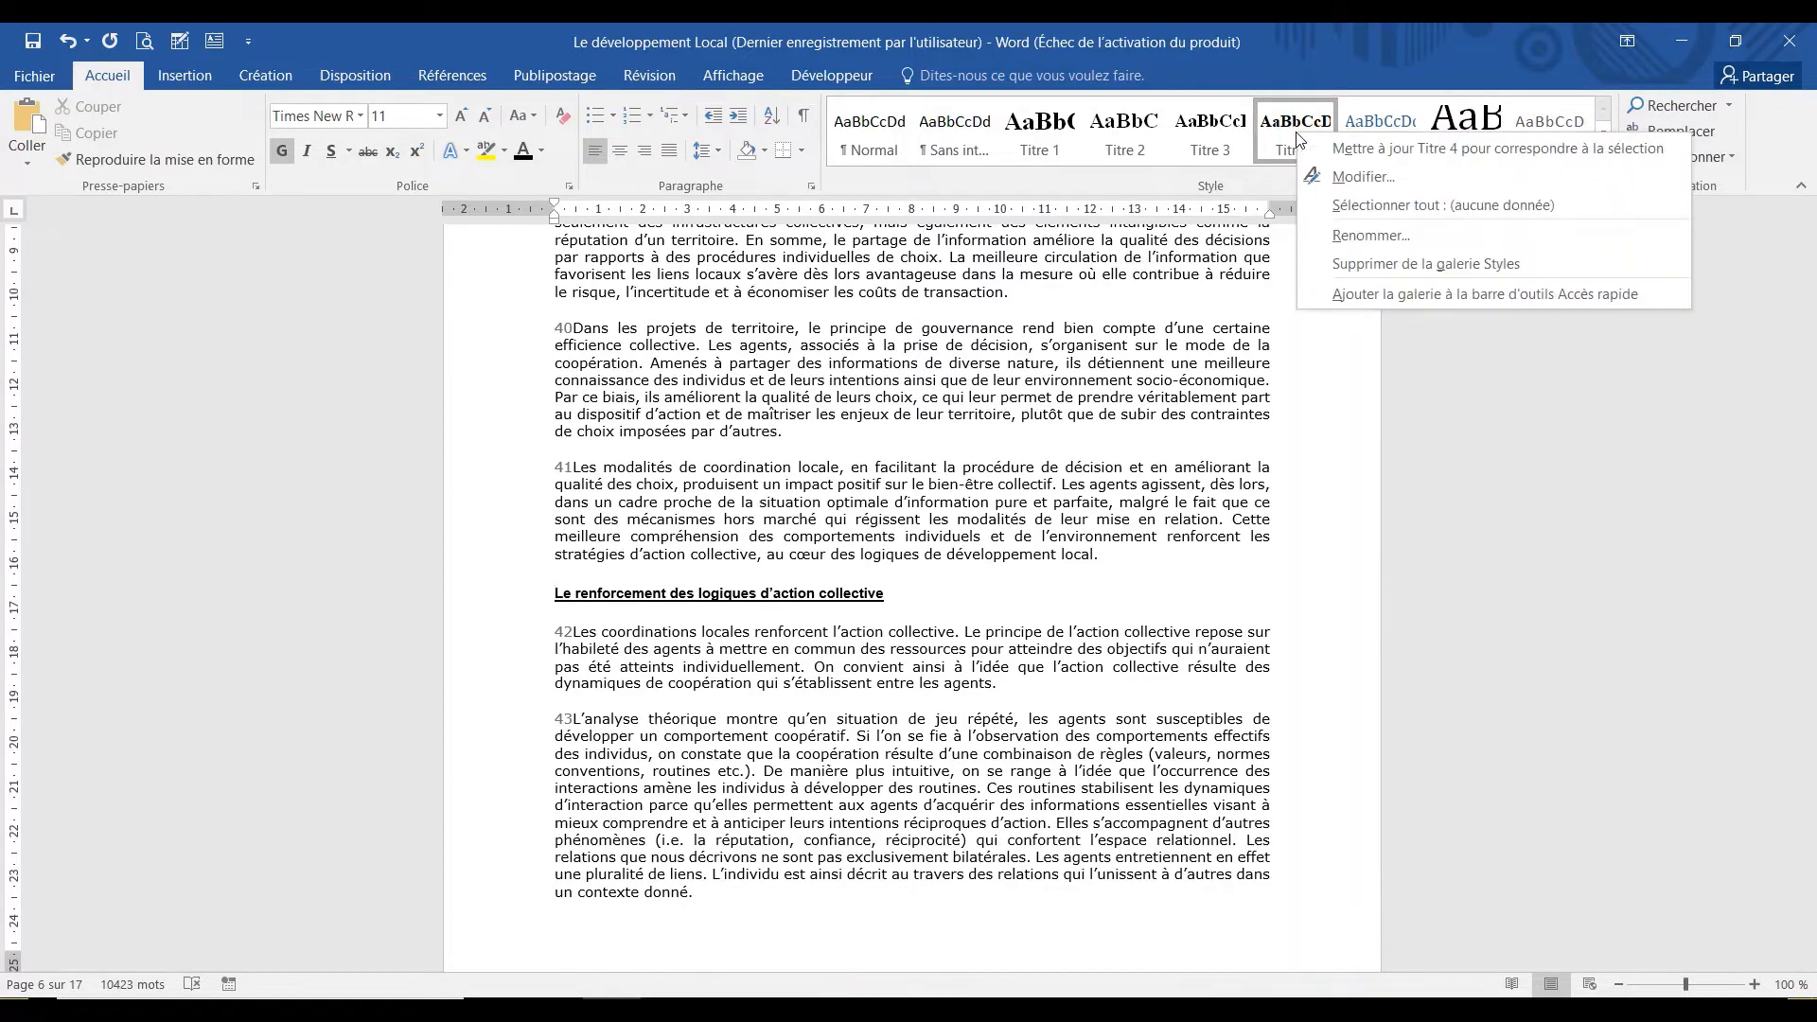
left_click(1351, 177)
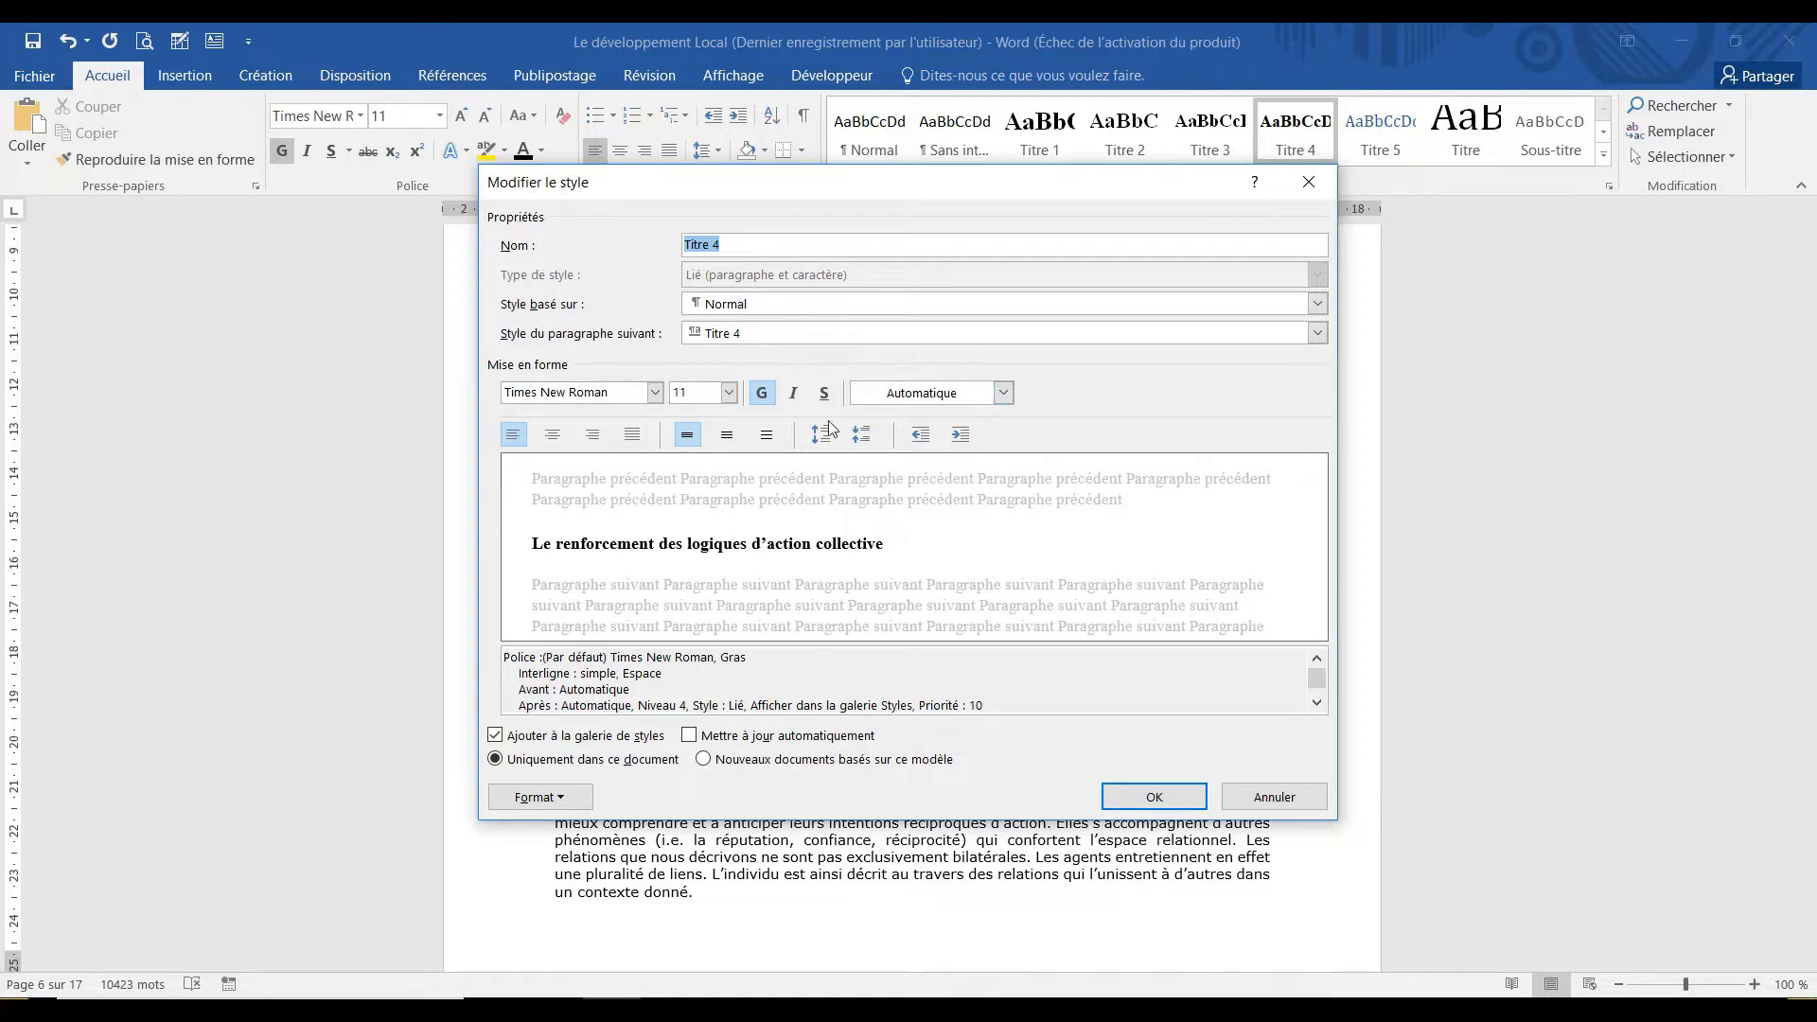
left_click(962, 435)
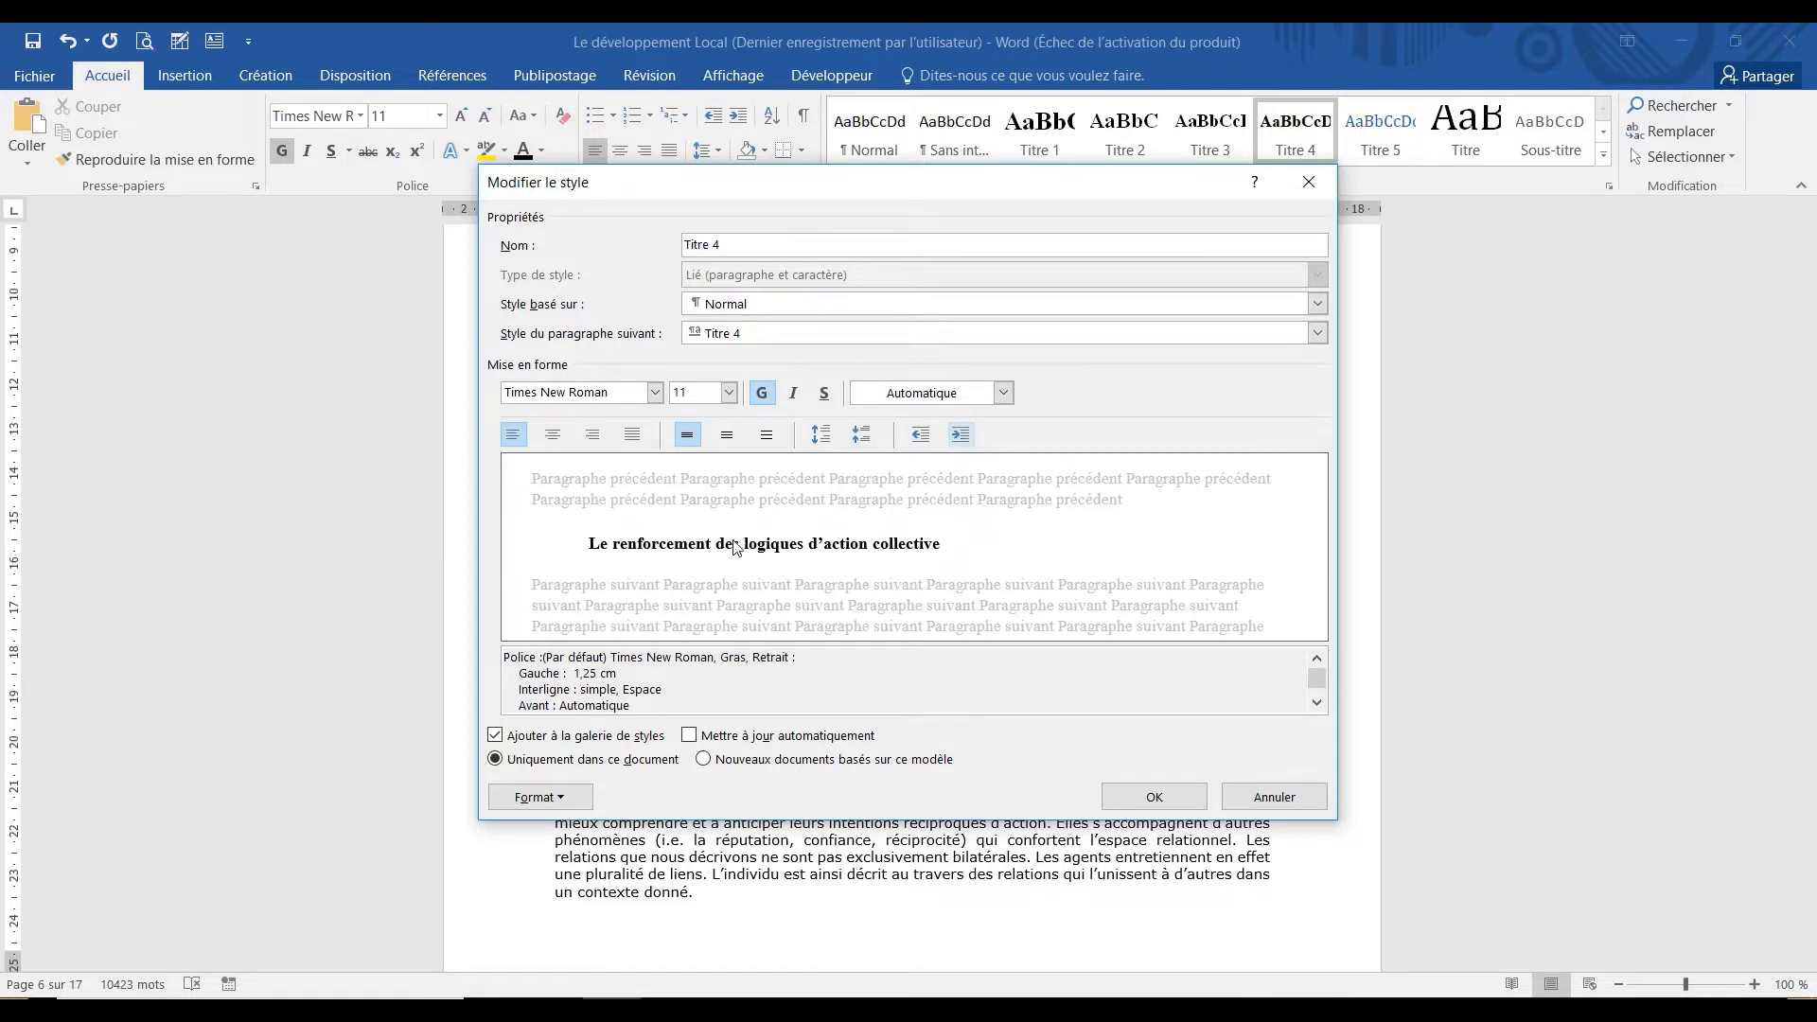
left_click(1154, 798)
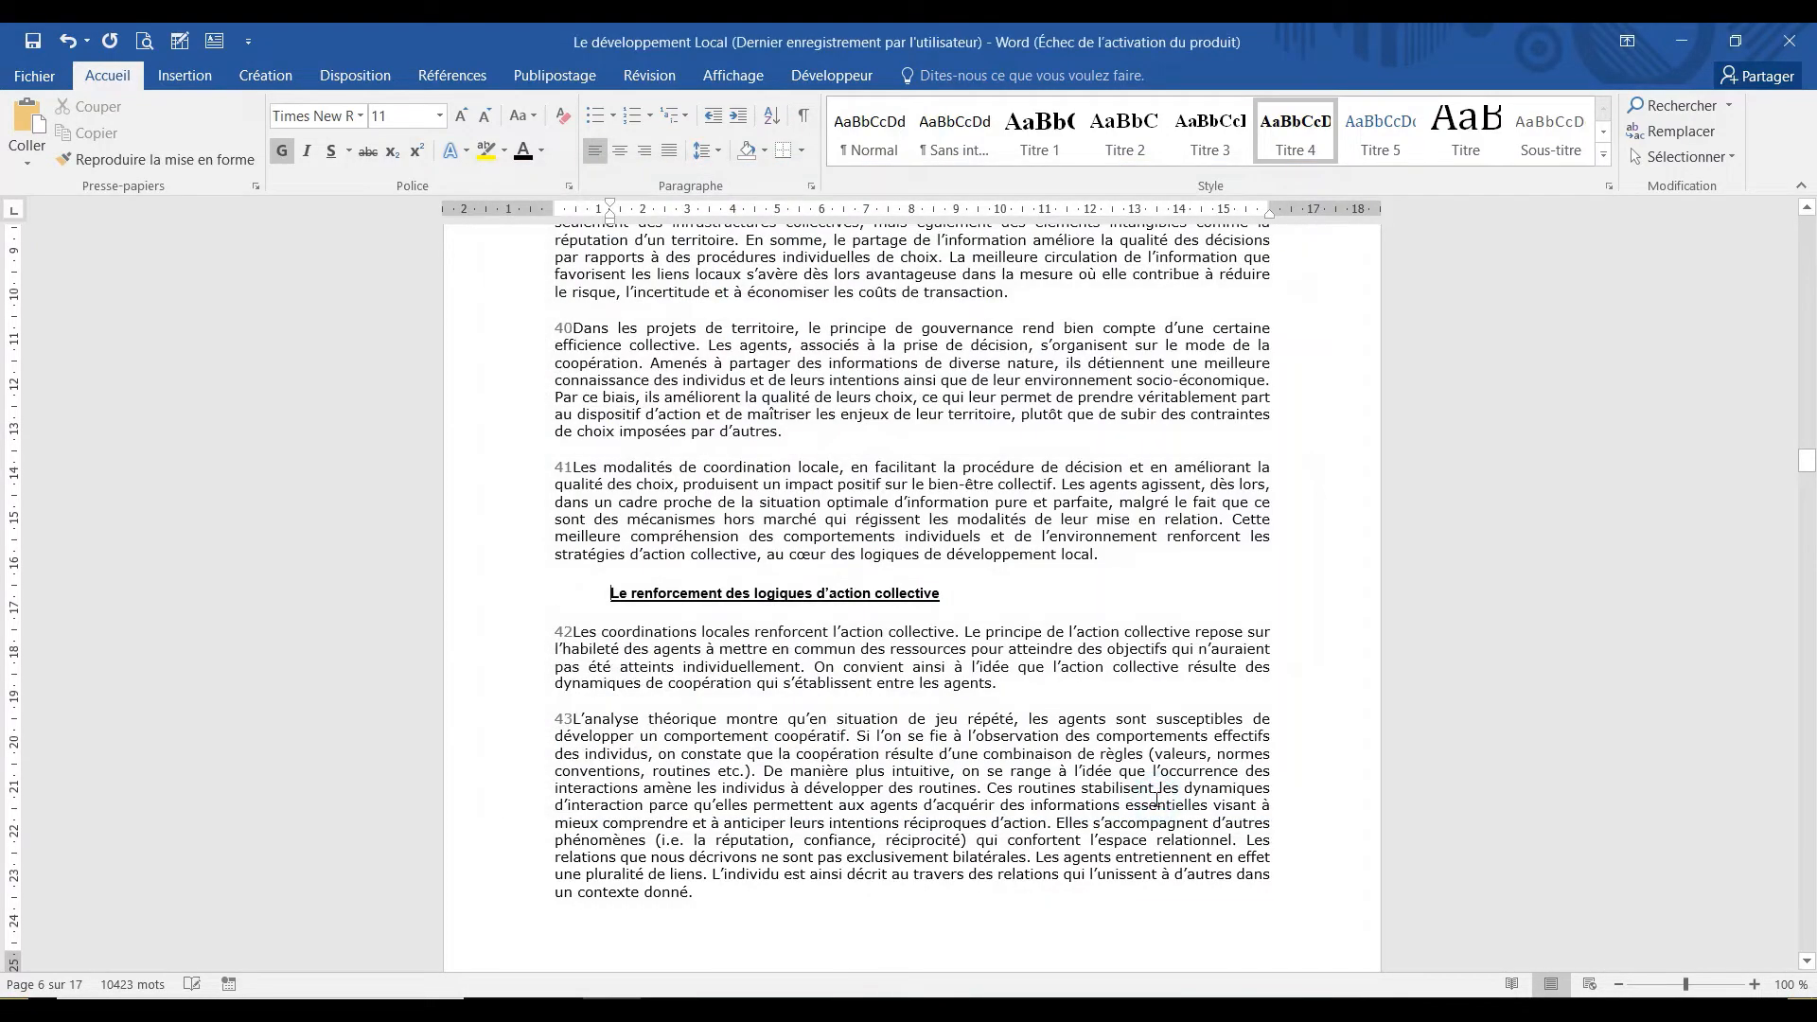
Add the prefix "a)" to the heading "Des activités et des actions localisées" under section 1.1.1.
left_click_drag(1808, 466, 5, 423)
left_click(779, 890)
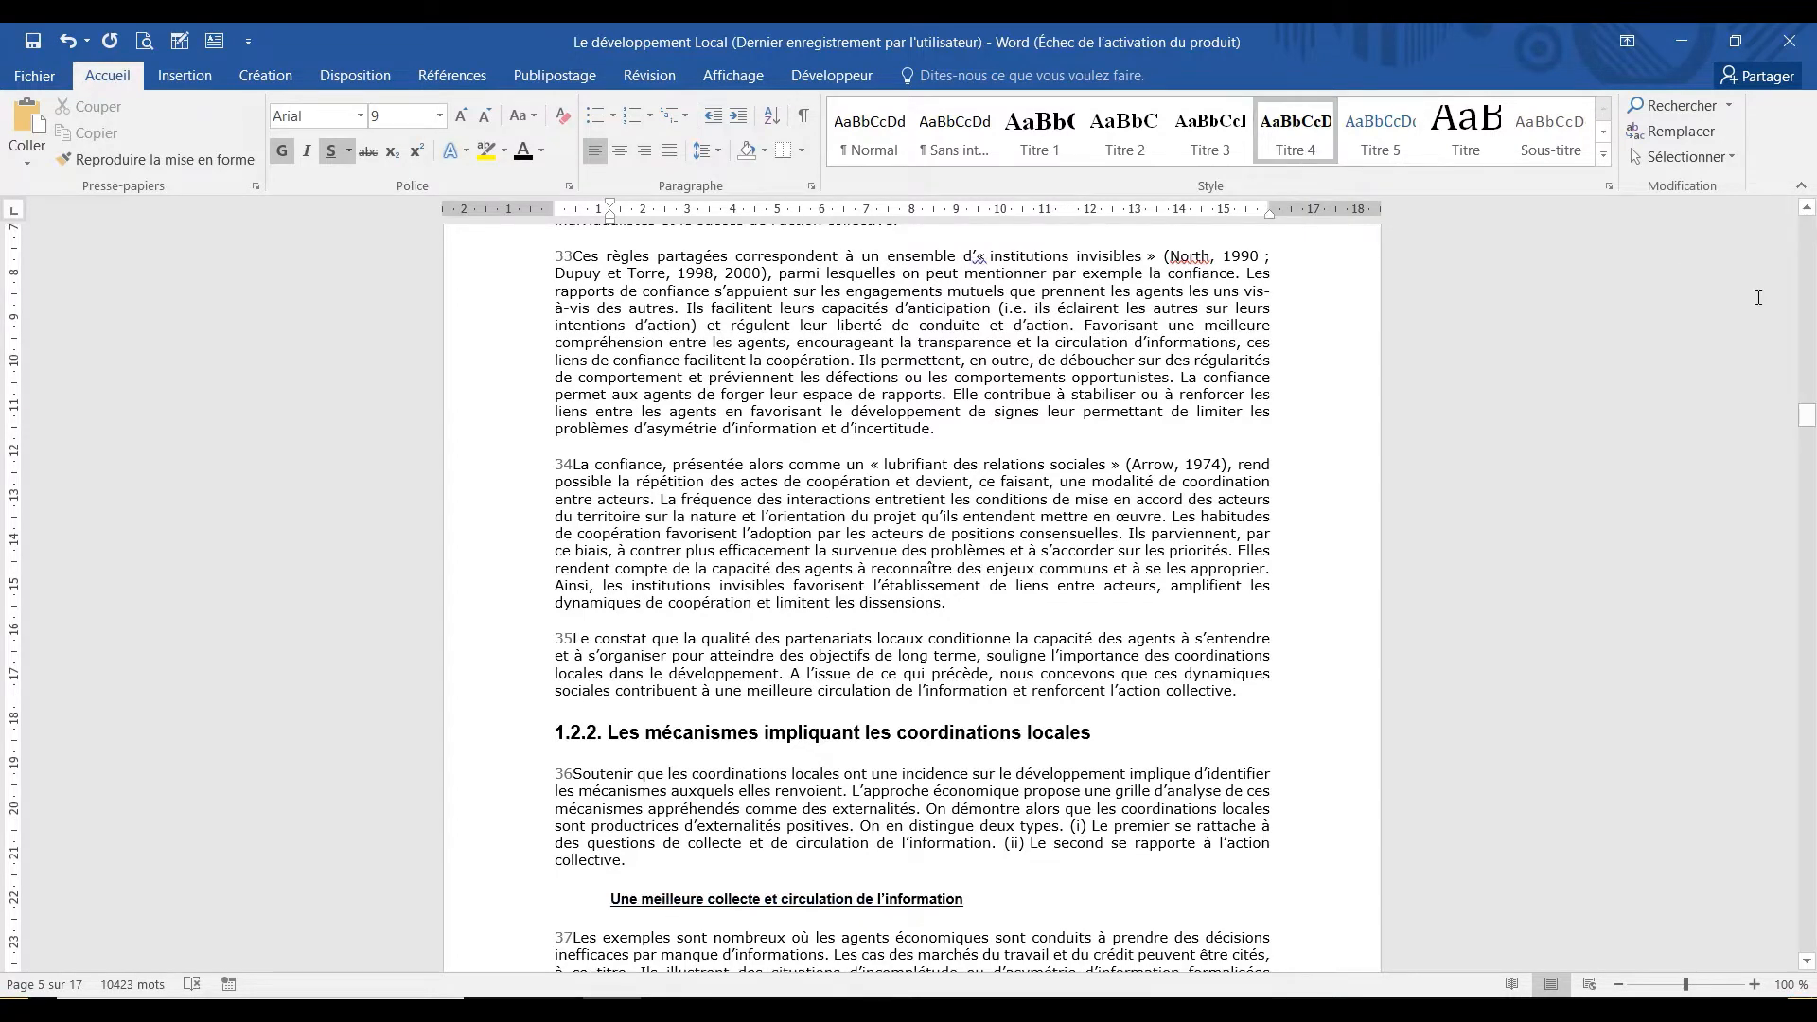
left_click_drag(1808, 414, 1807, 298)
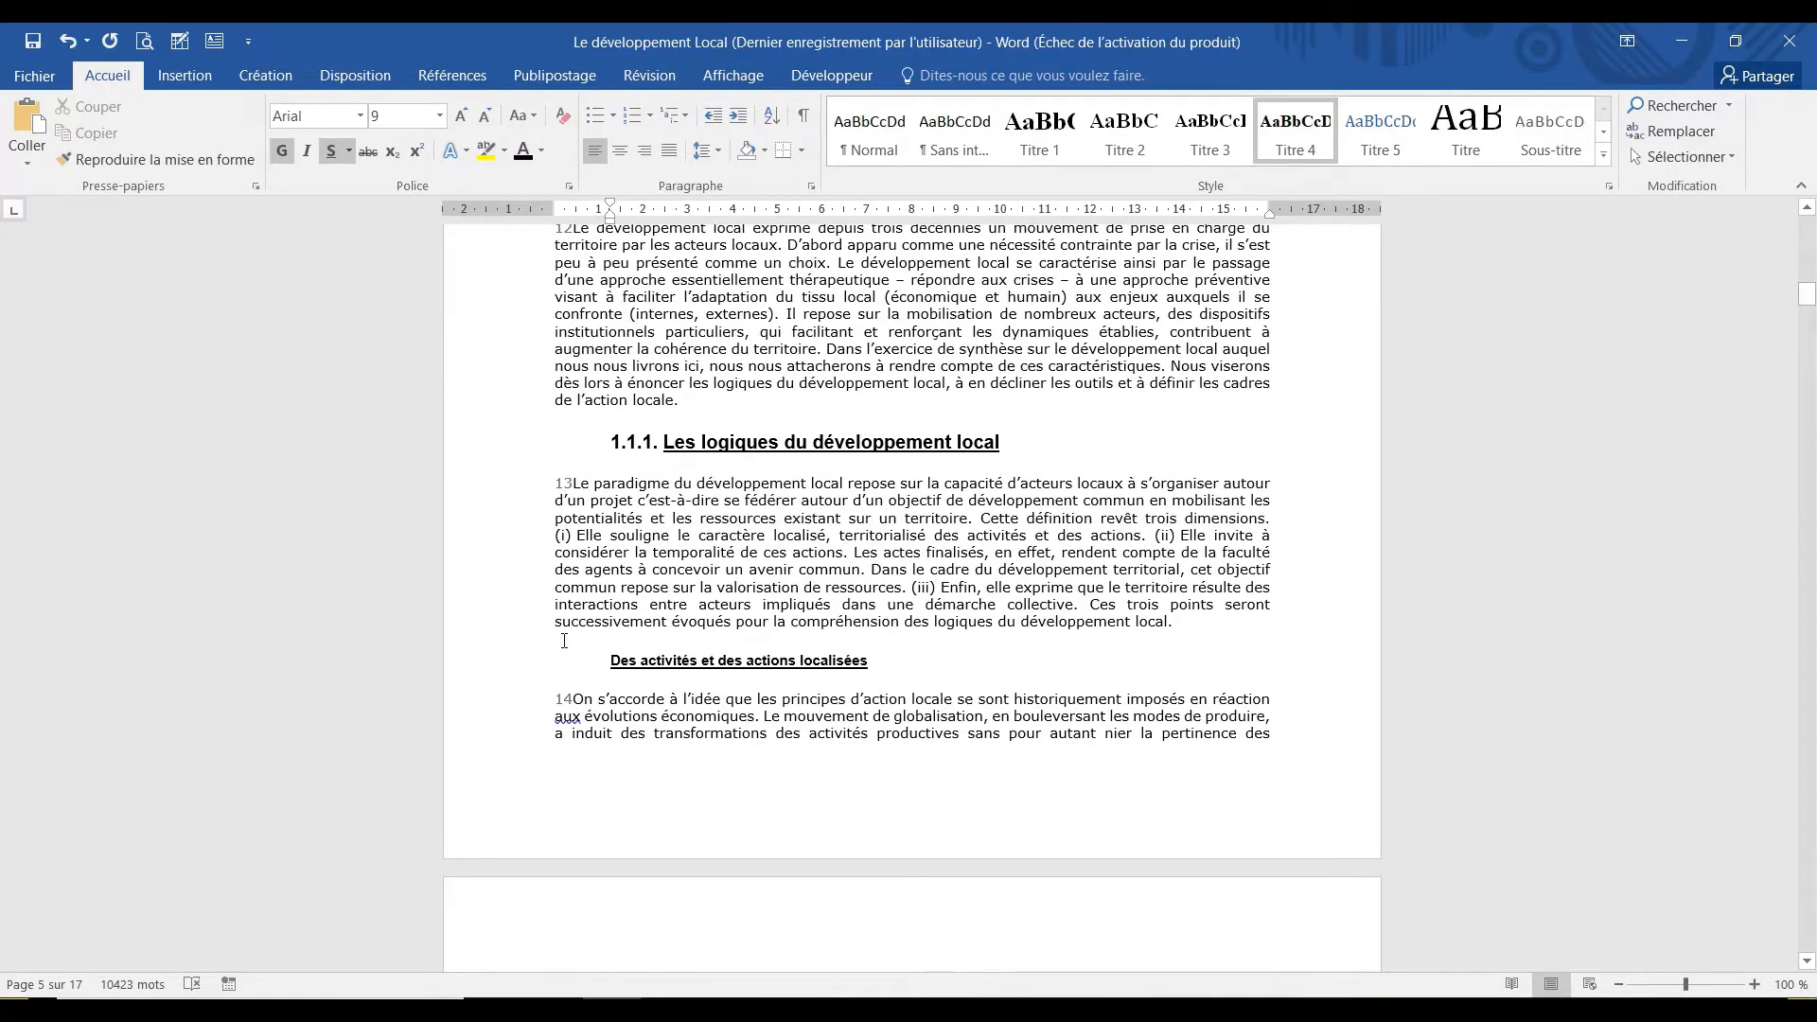
left_click(608, 661)
left_click(609, 661)
type("a)")
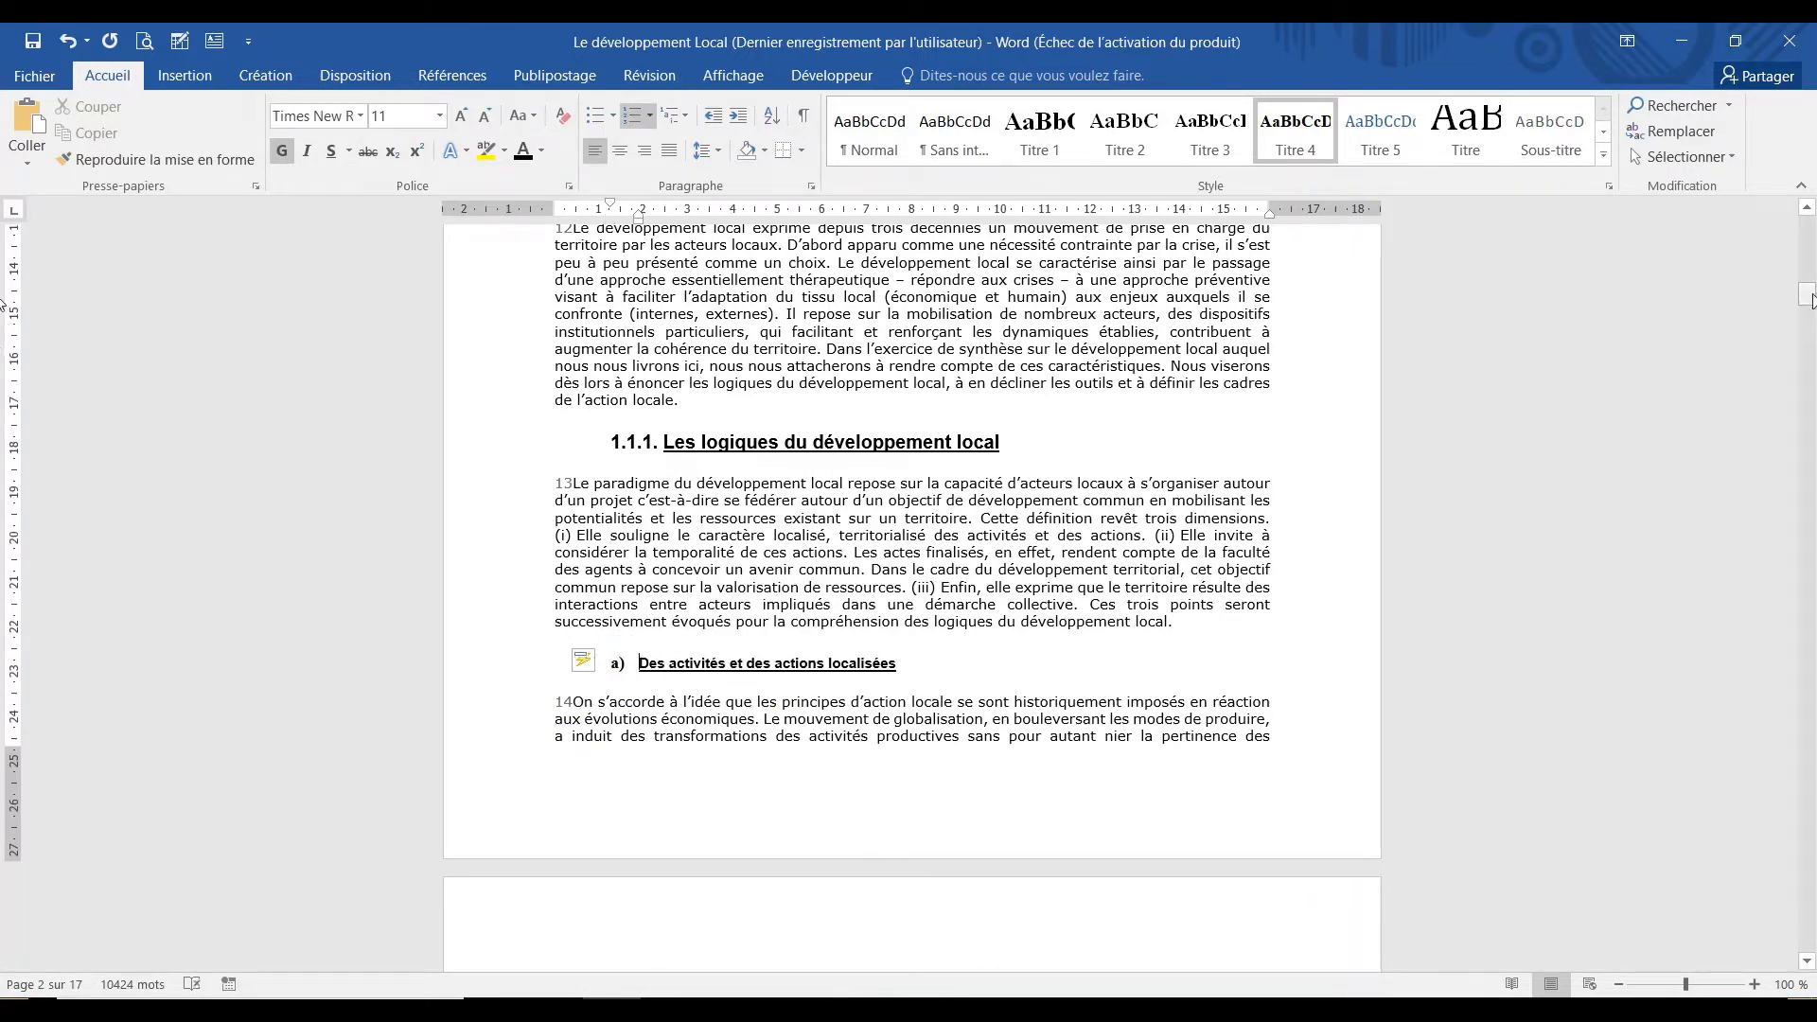
Prefix the heading "Valorisation de ressources territoriales" with "b)" and the heading "Action collective" with "c)".
left_click_drag(1807, 295, 1808, 316)
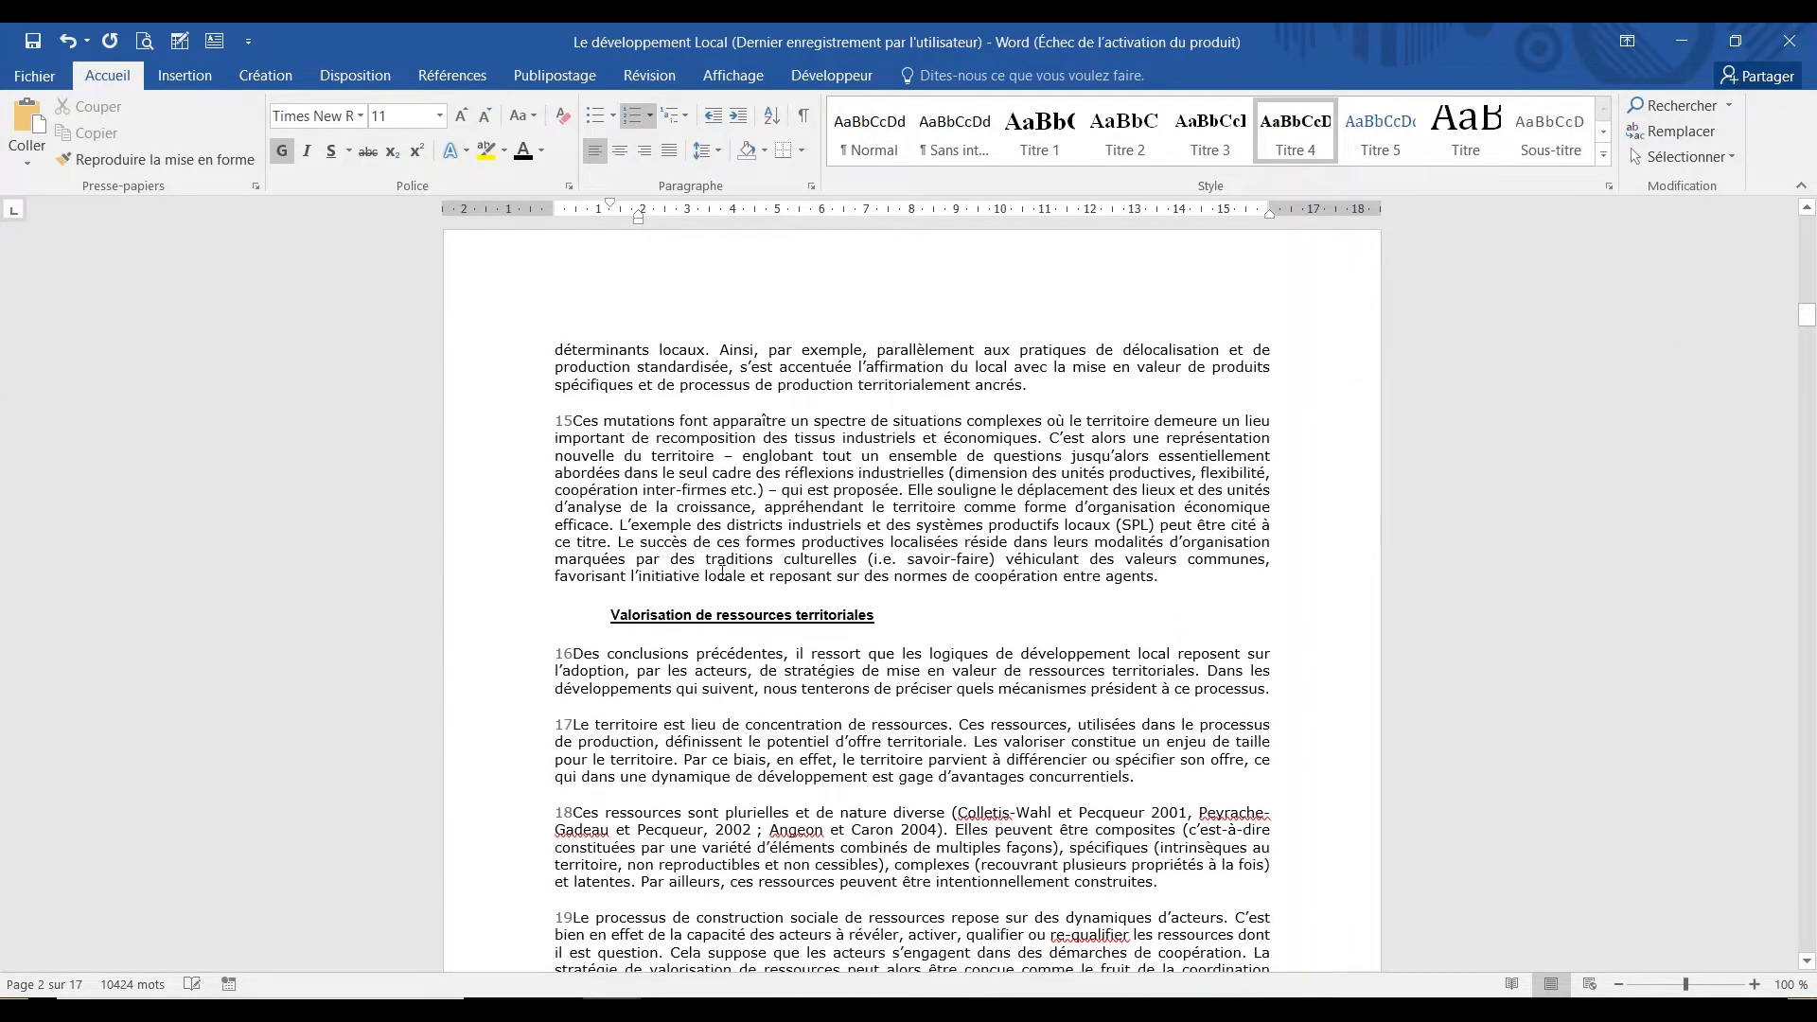
left_click(611, 614)
type("b)")
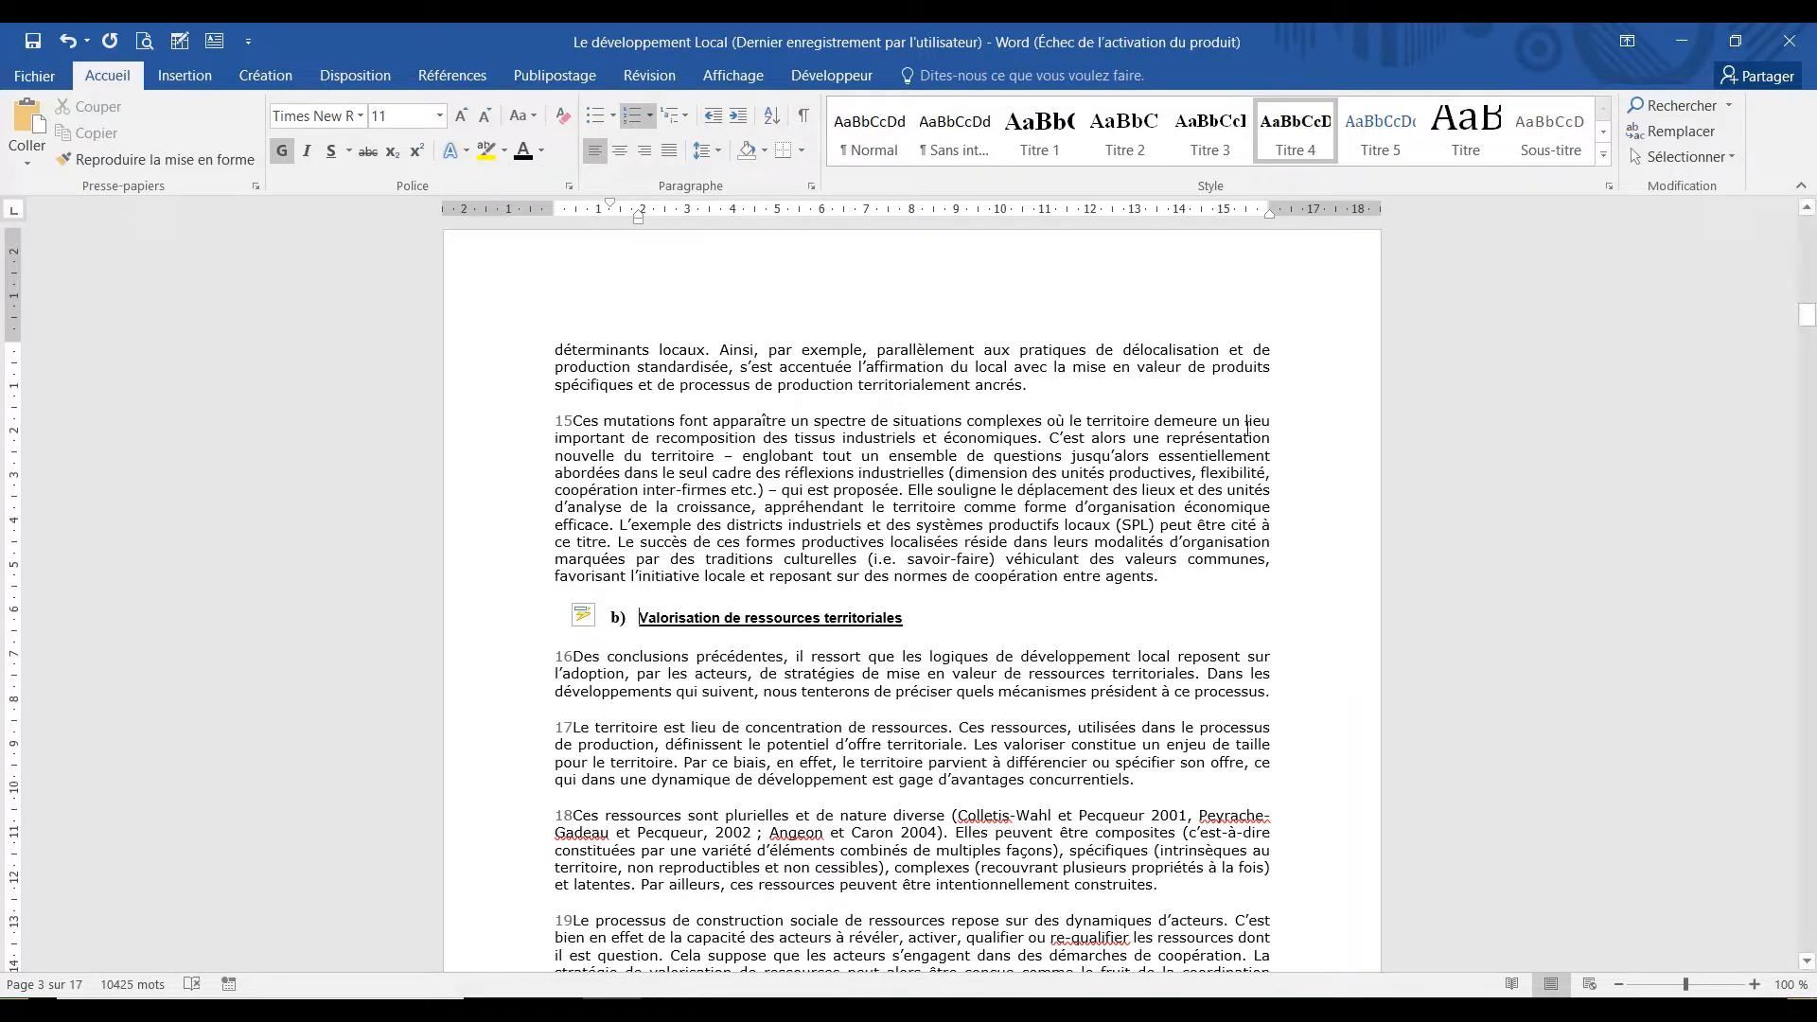
mouse_move(1803, 310)
left_mouse_down()
mouse_move(1813, 336)
mouse_move(1814, 320)
left_mouse_up()
left_click(613, 733)
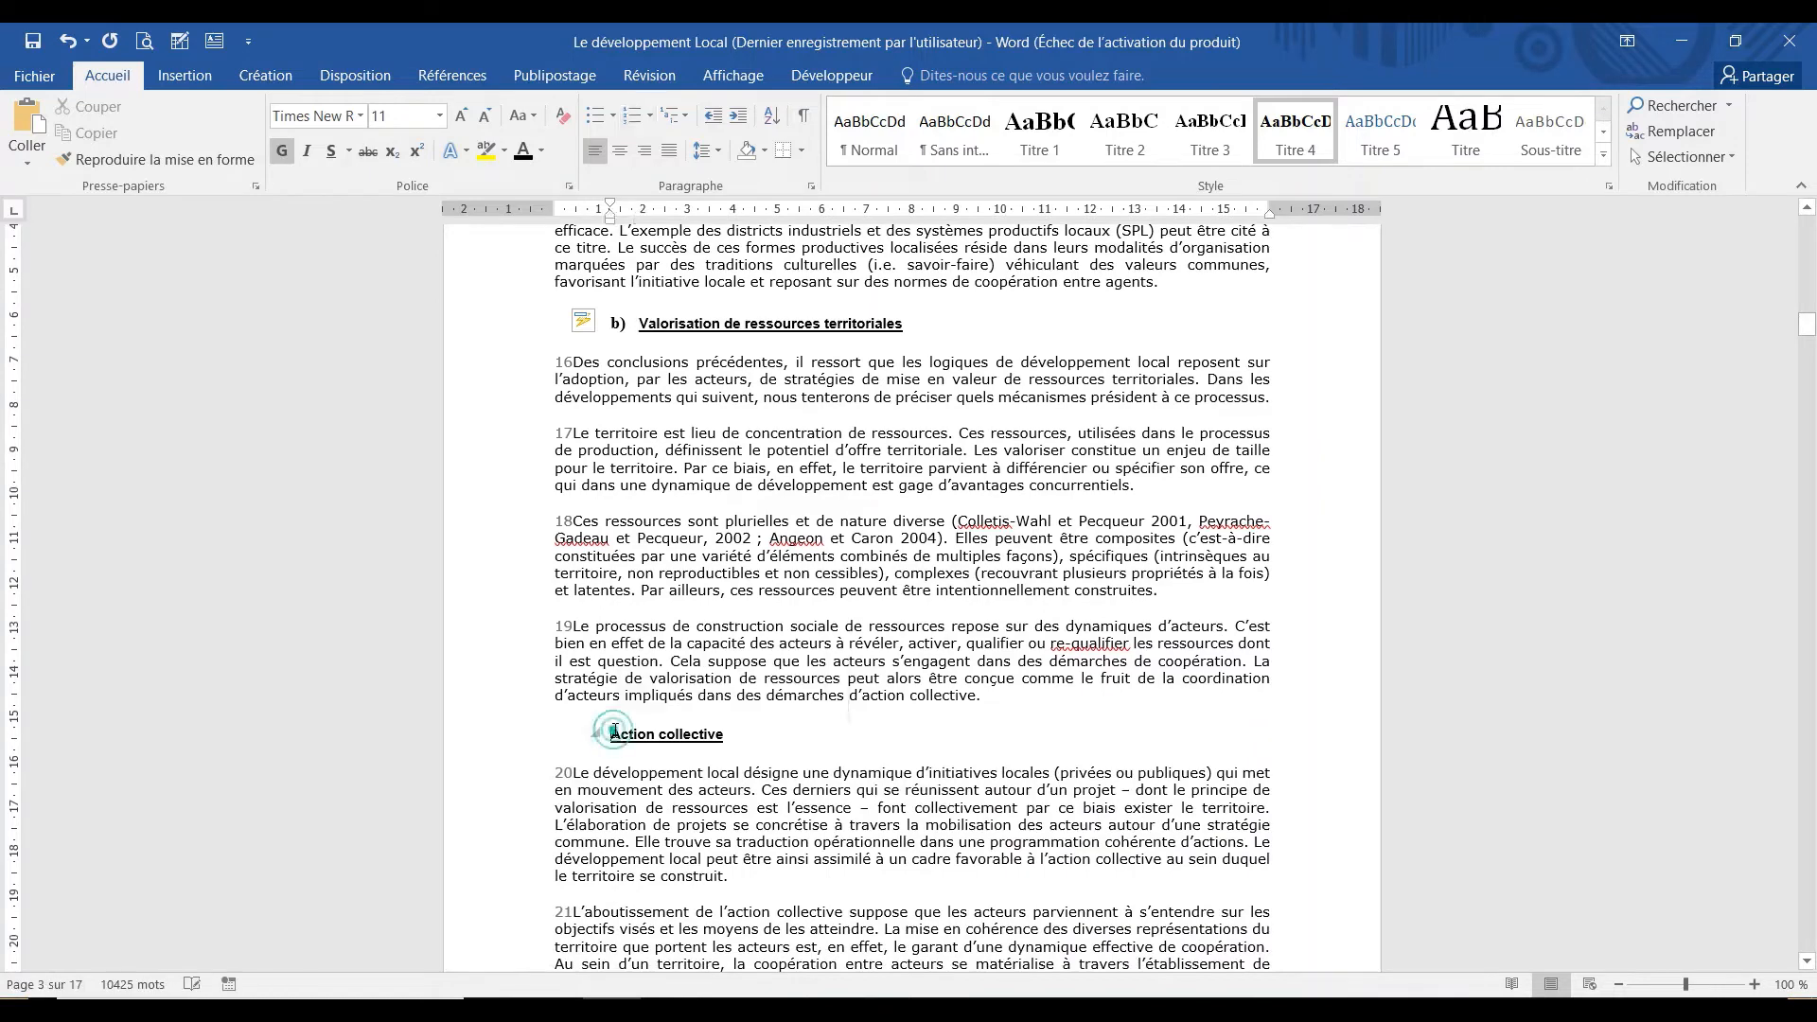
type("c)")
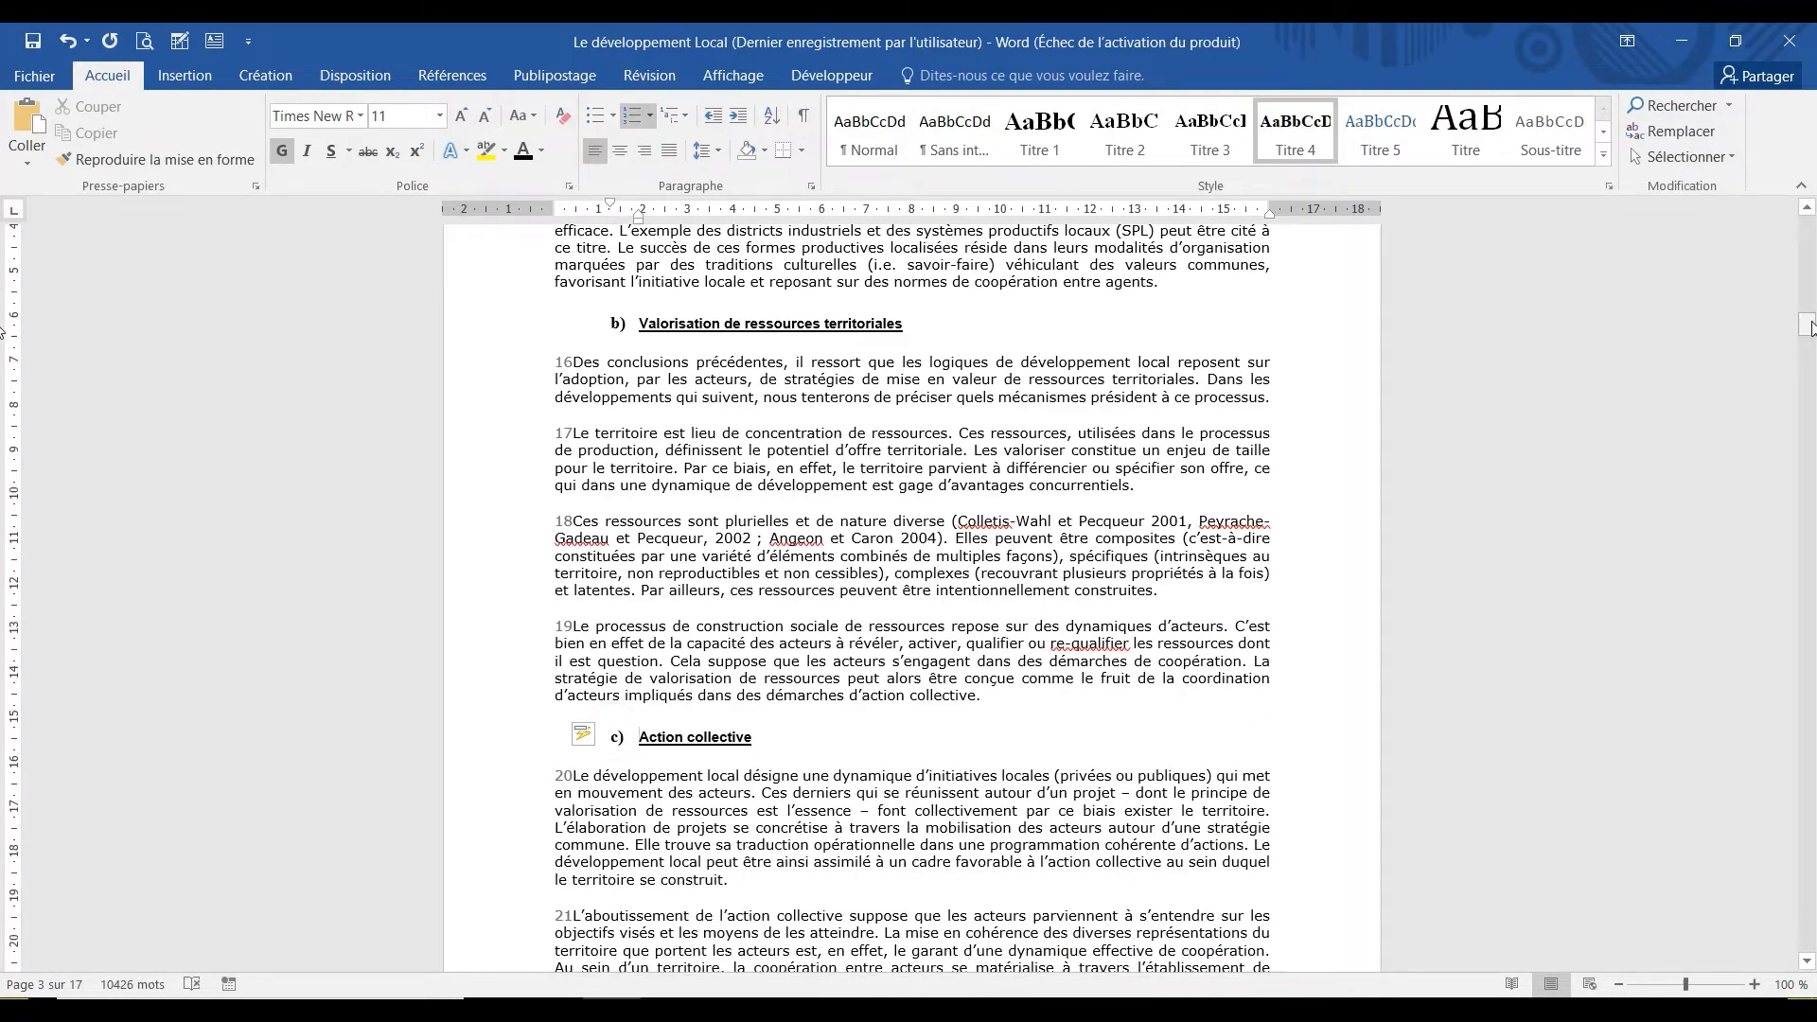
Under section 1.2.2, prefix "Une meilleure collecte et circulation de l'information" with "A)" and "Le renforcement des logiques d'action collective" with "B)".
left_click_drag(1811, 327, 1809, 432)
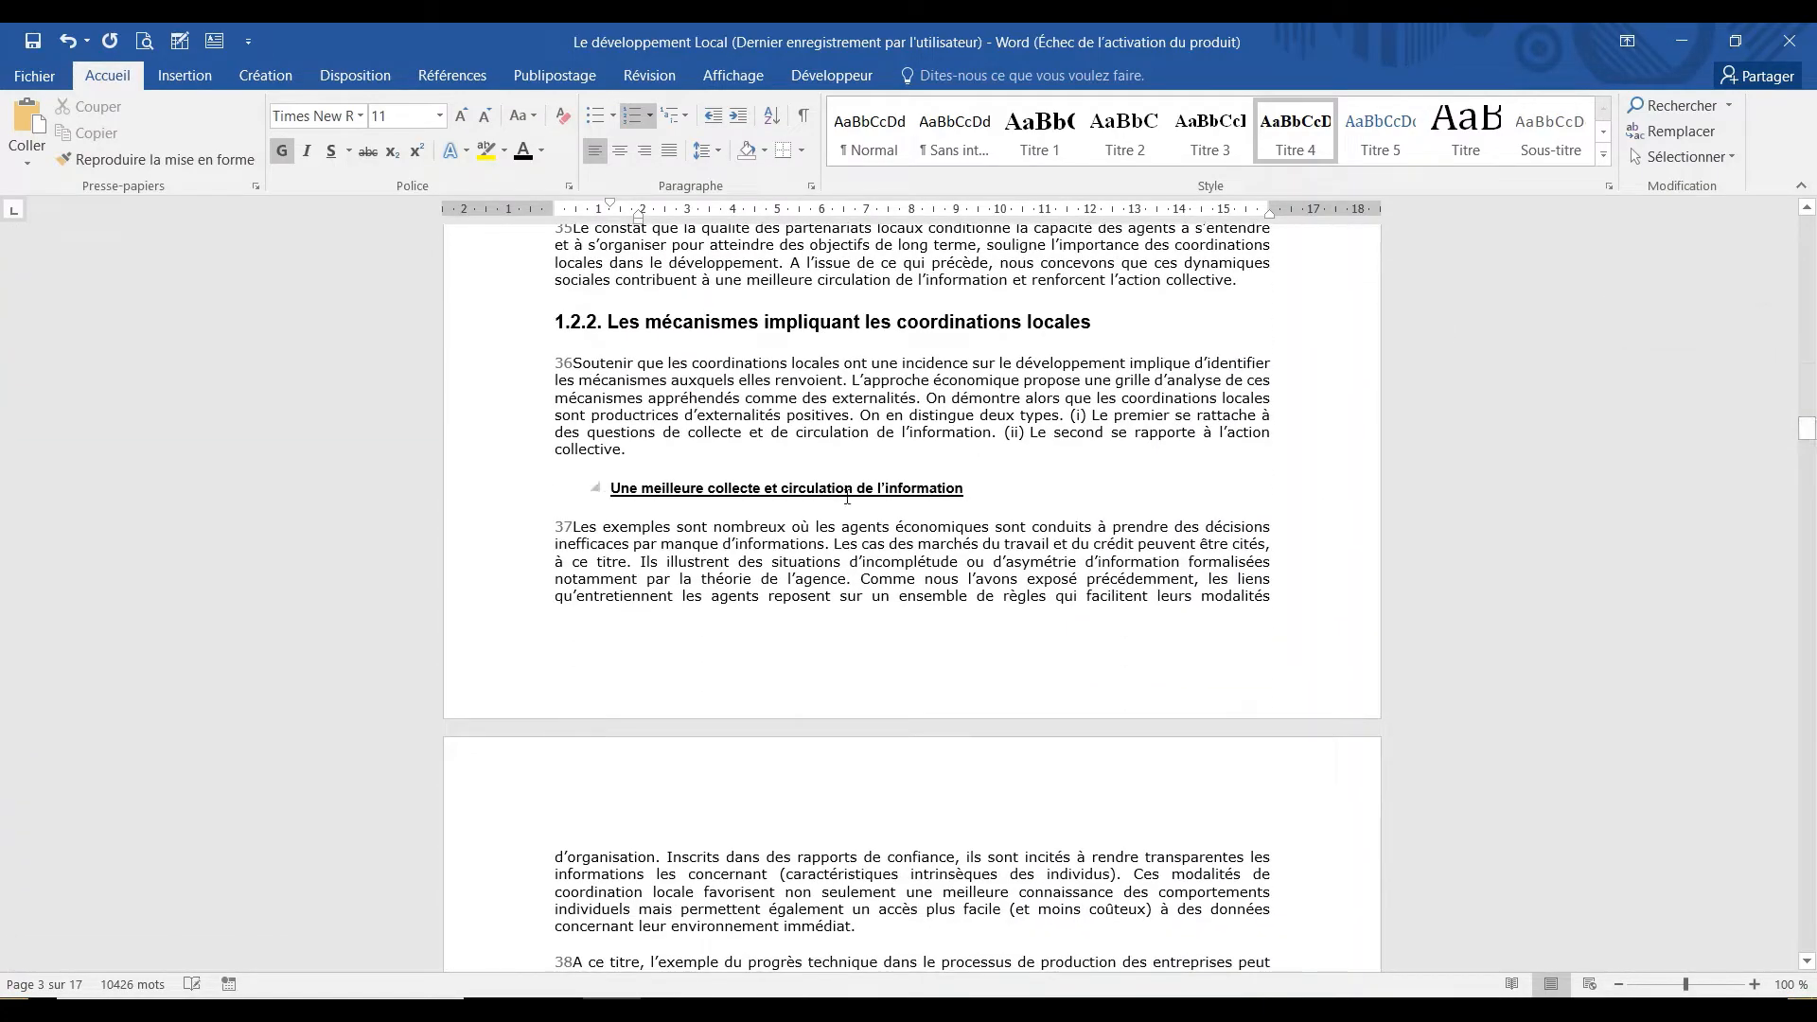
left_click(612, 486)
type("A)")
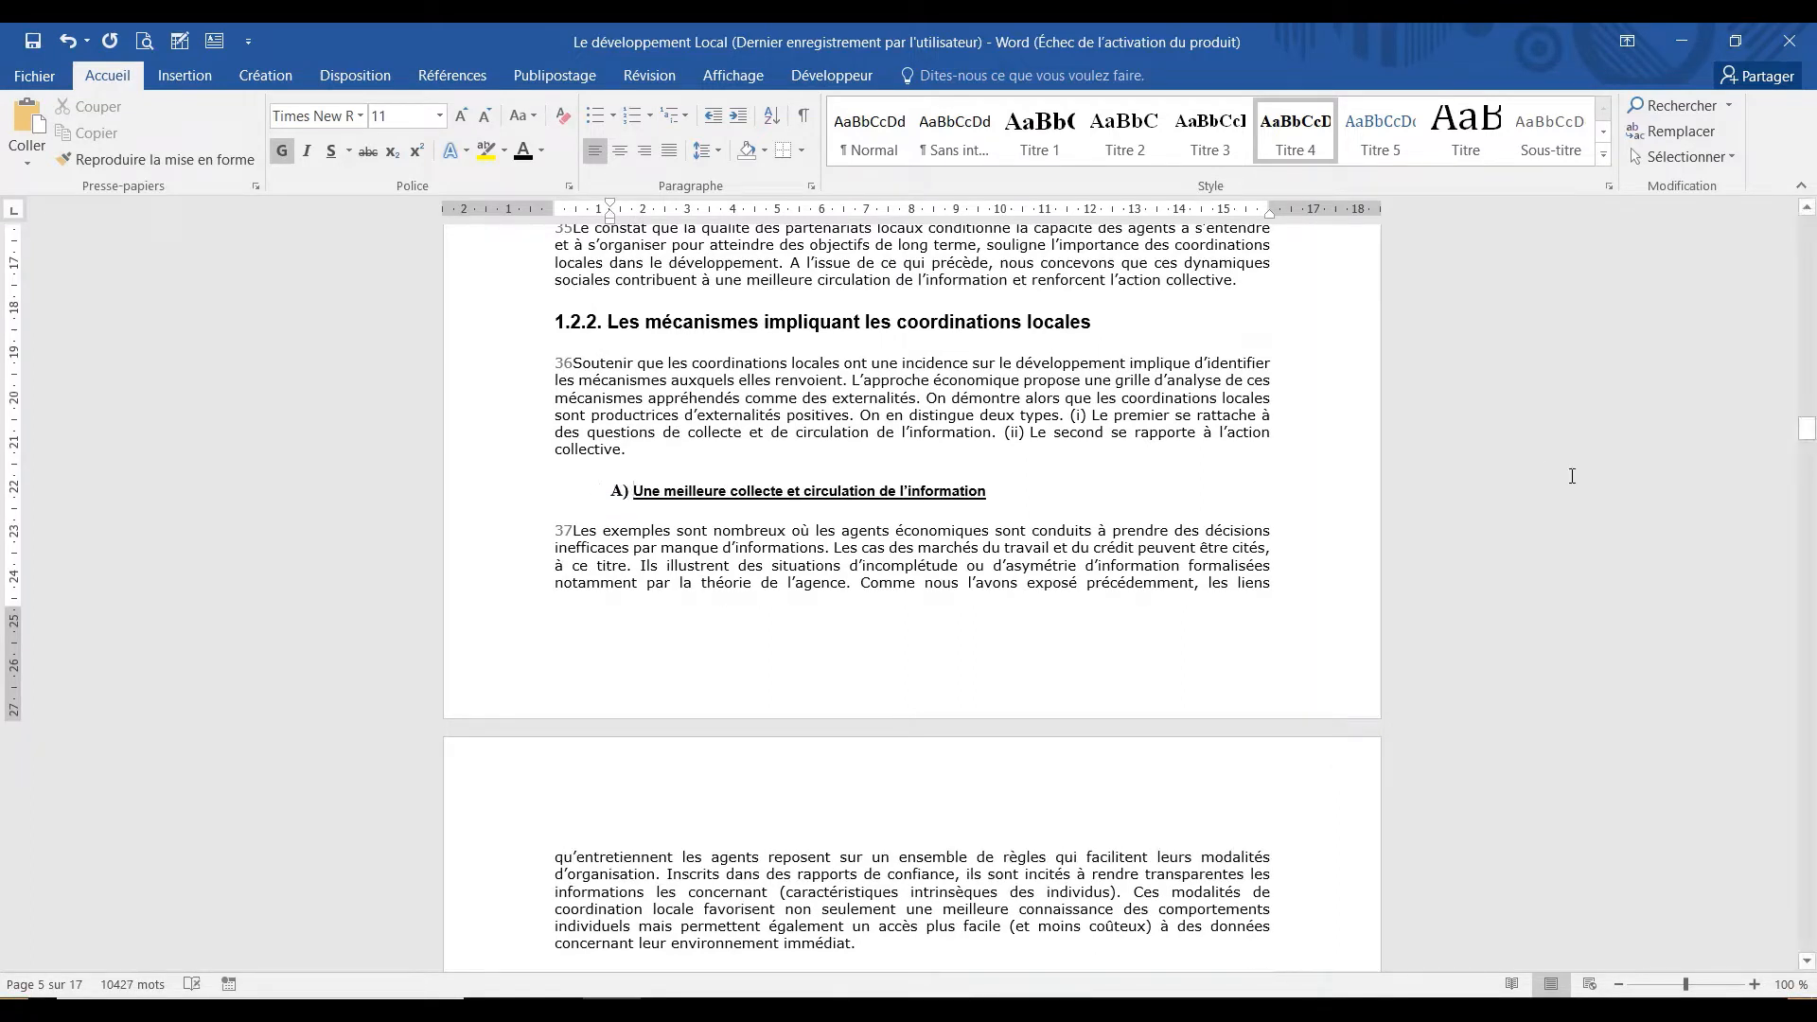
left_click_drag(1807, 437, 594, 492)
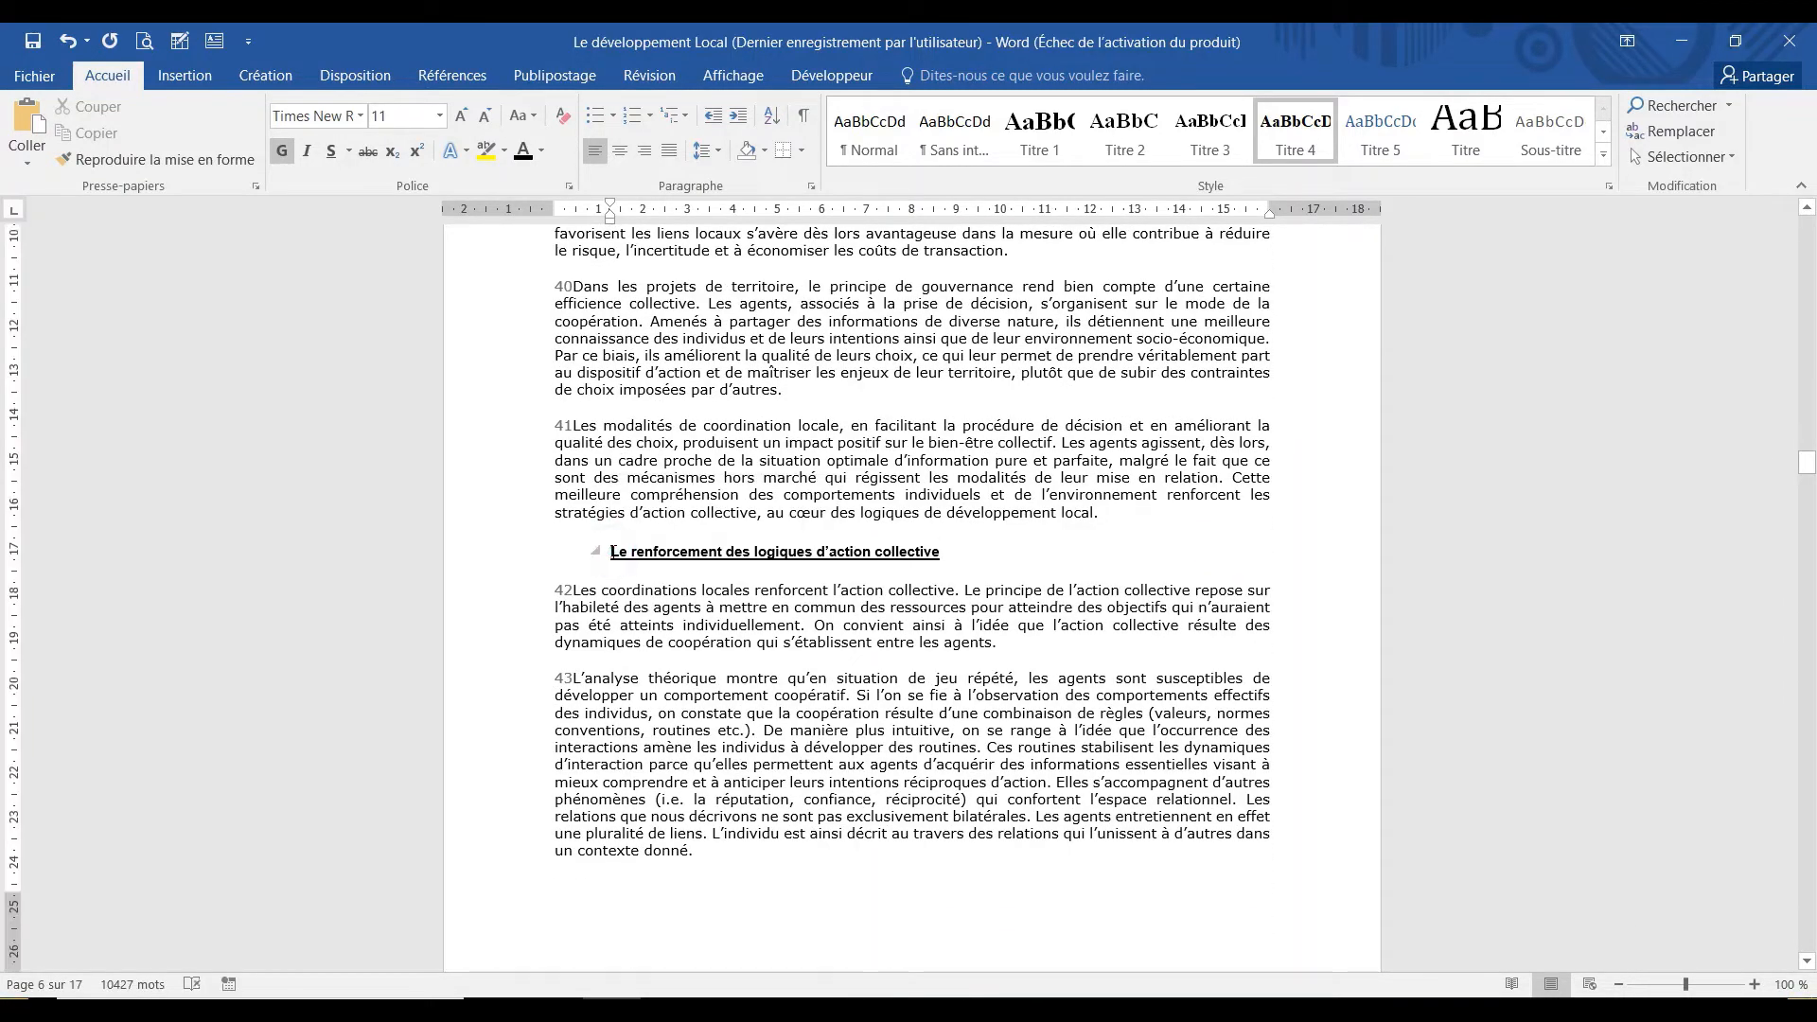
type("B)")
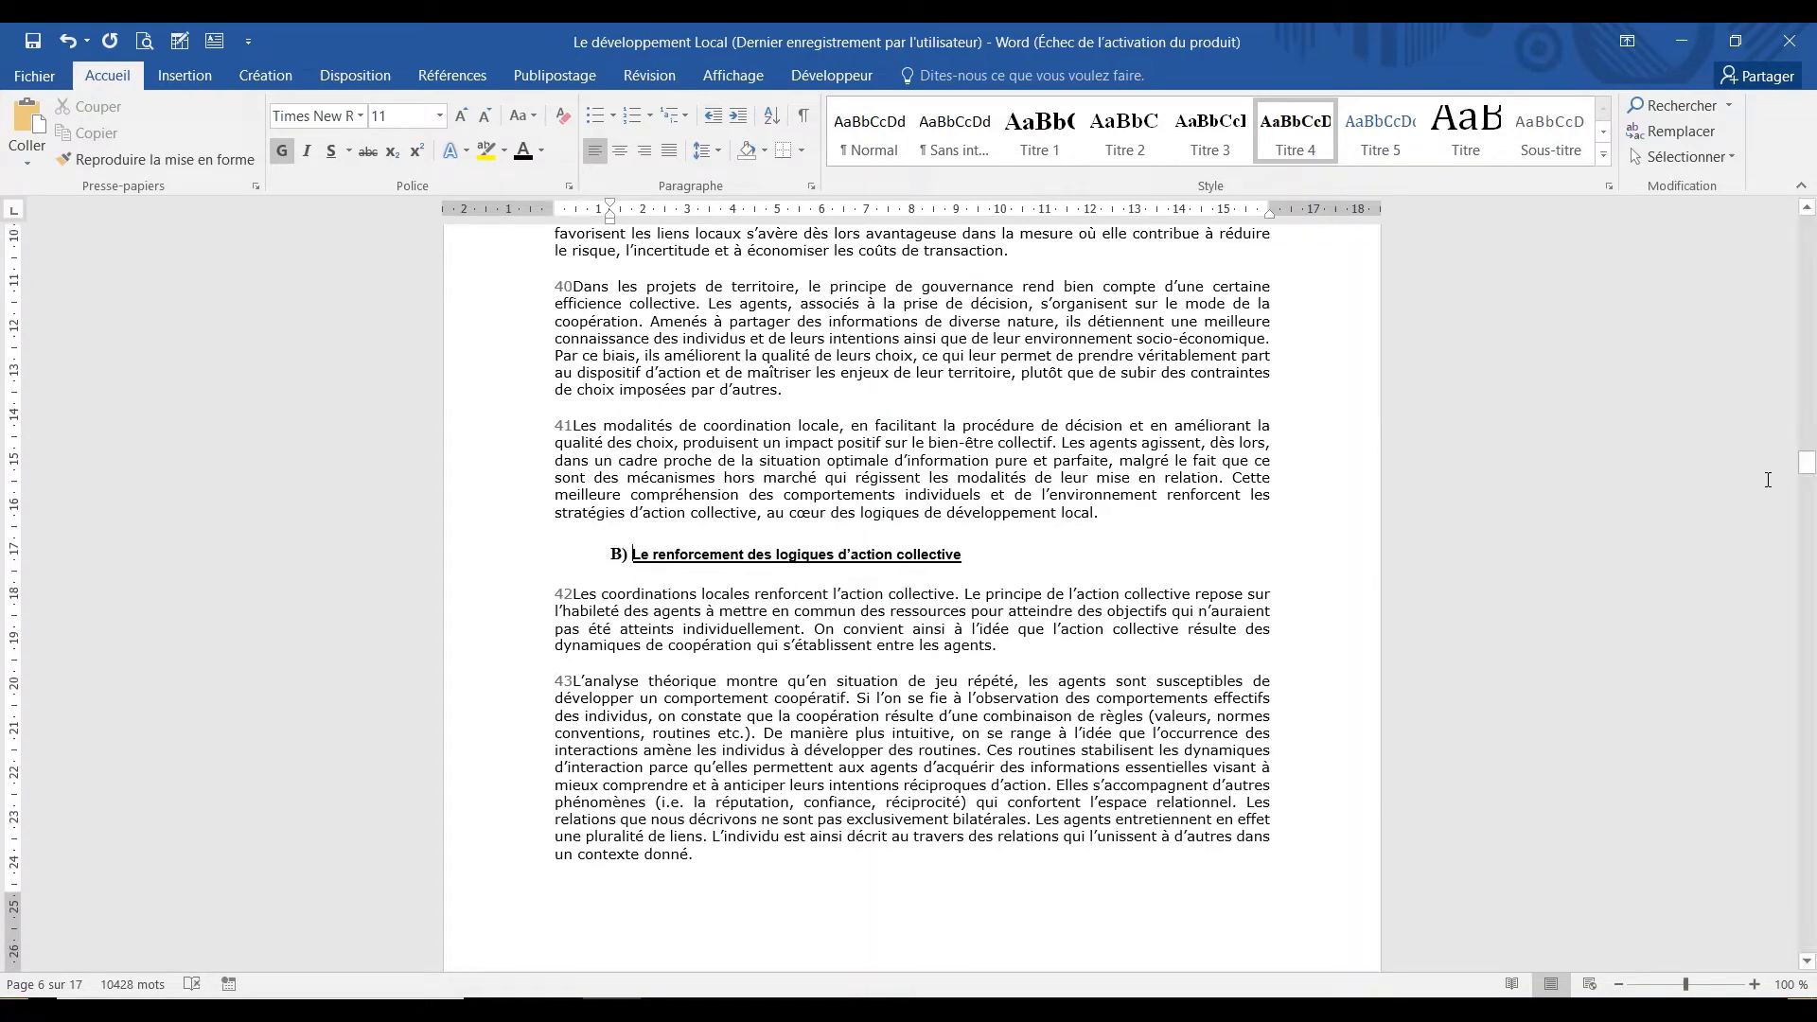
Apply the Titre 2 style to heading 2 "Regard théorique sur le rôle des formes sociales organisées" and compare it with the style of heading 1.
left_click_drag(1813, 461, 1814, 485)
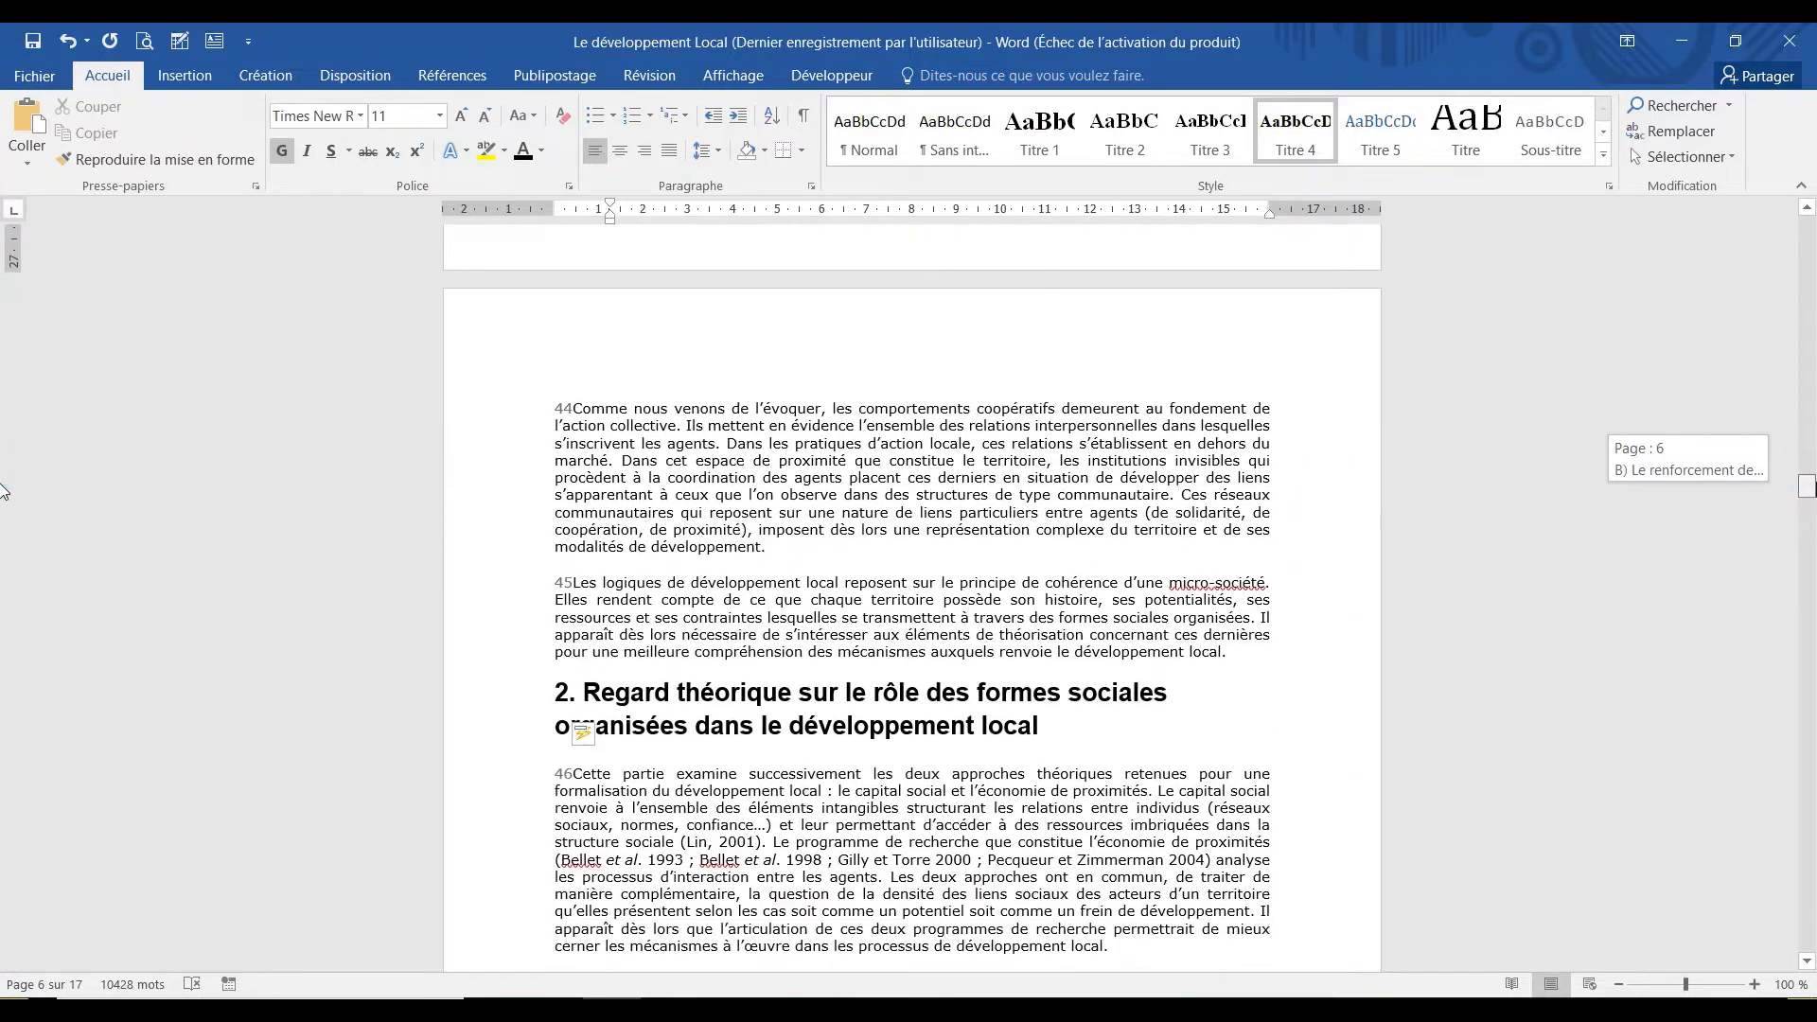
left_click(579, 698)
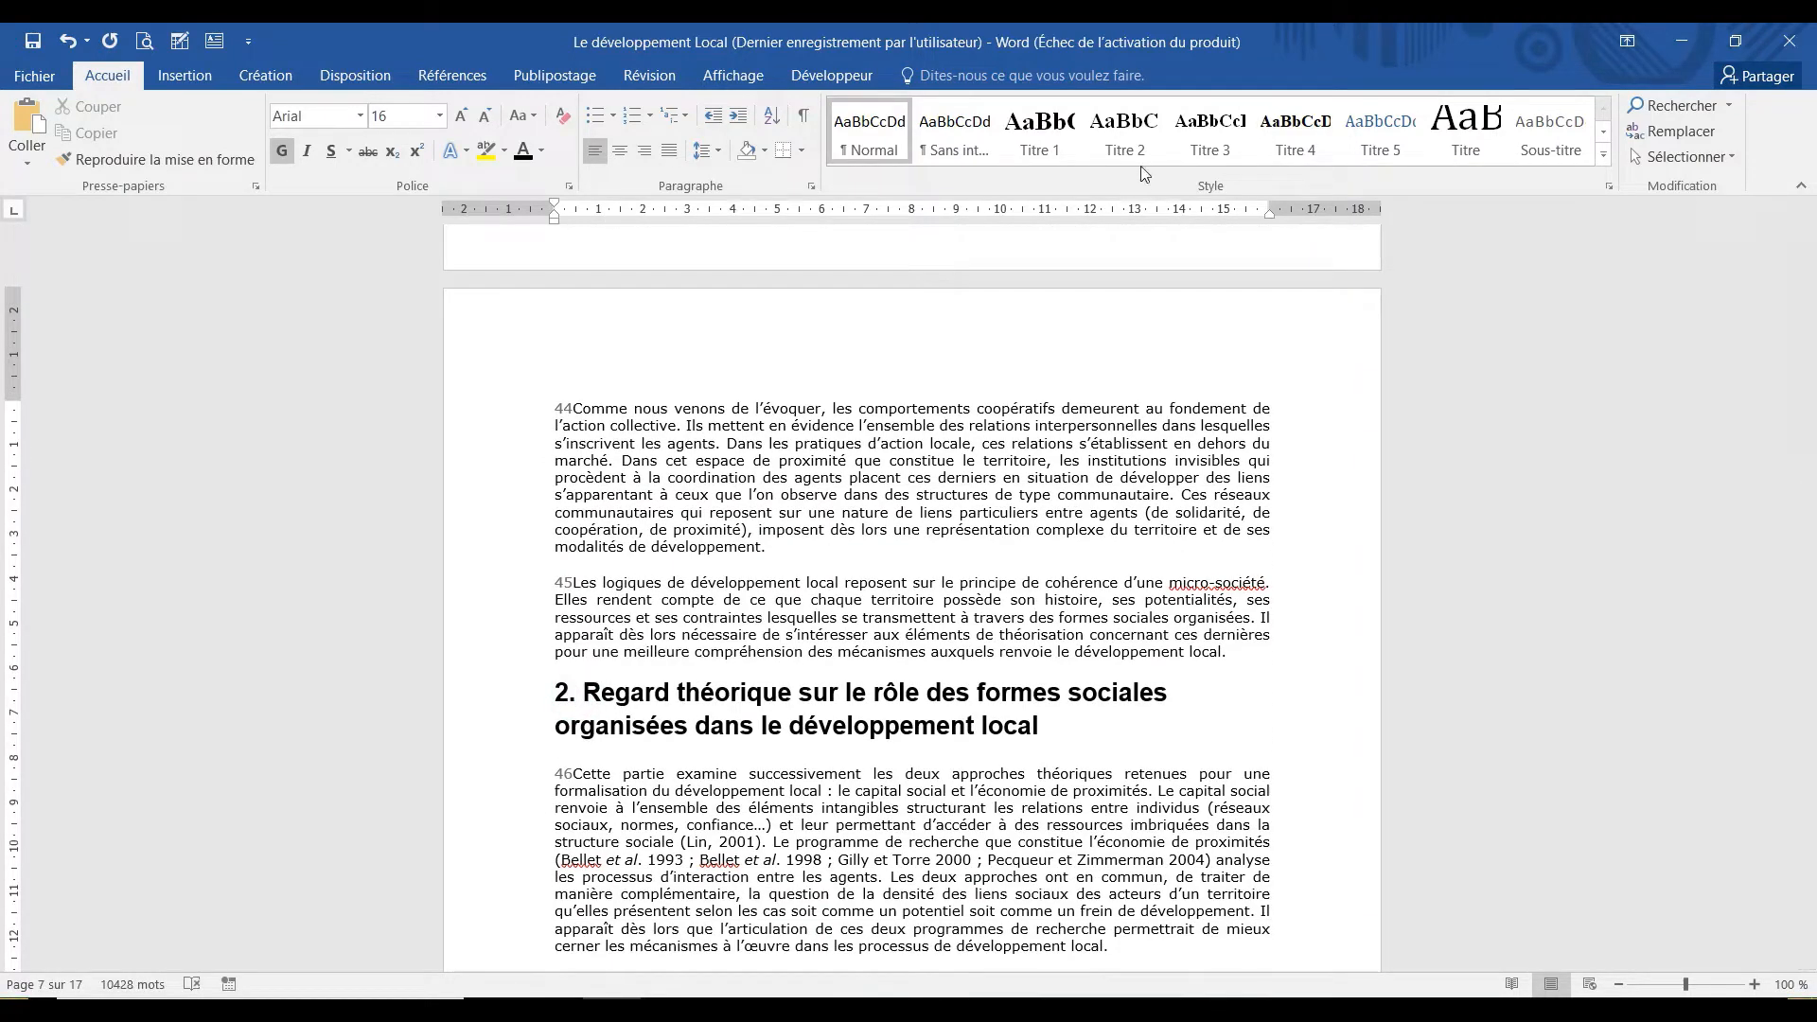
left_click(1041, 129)
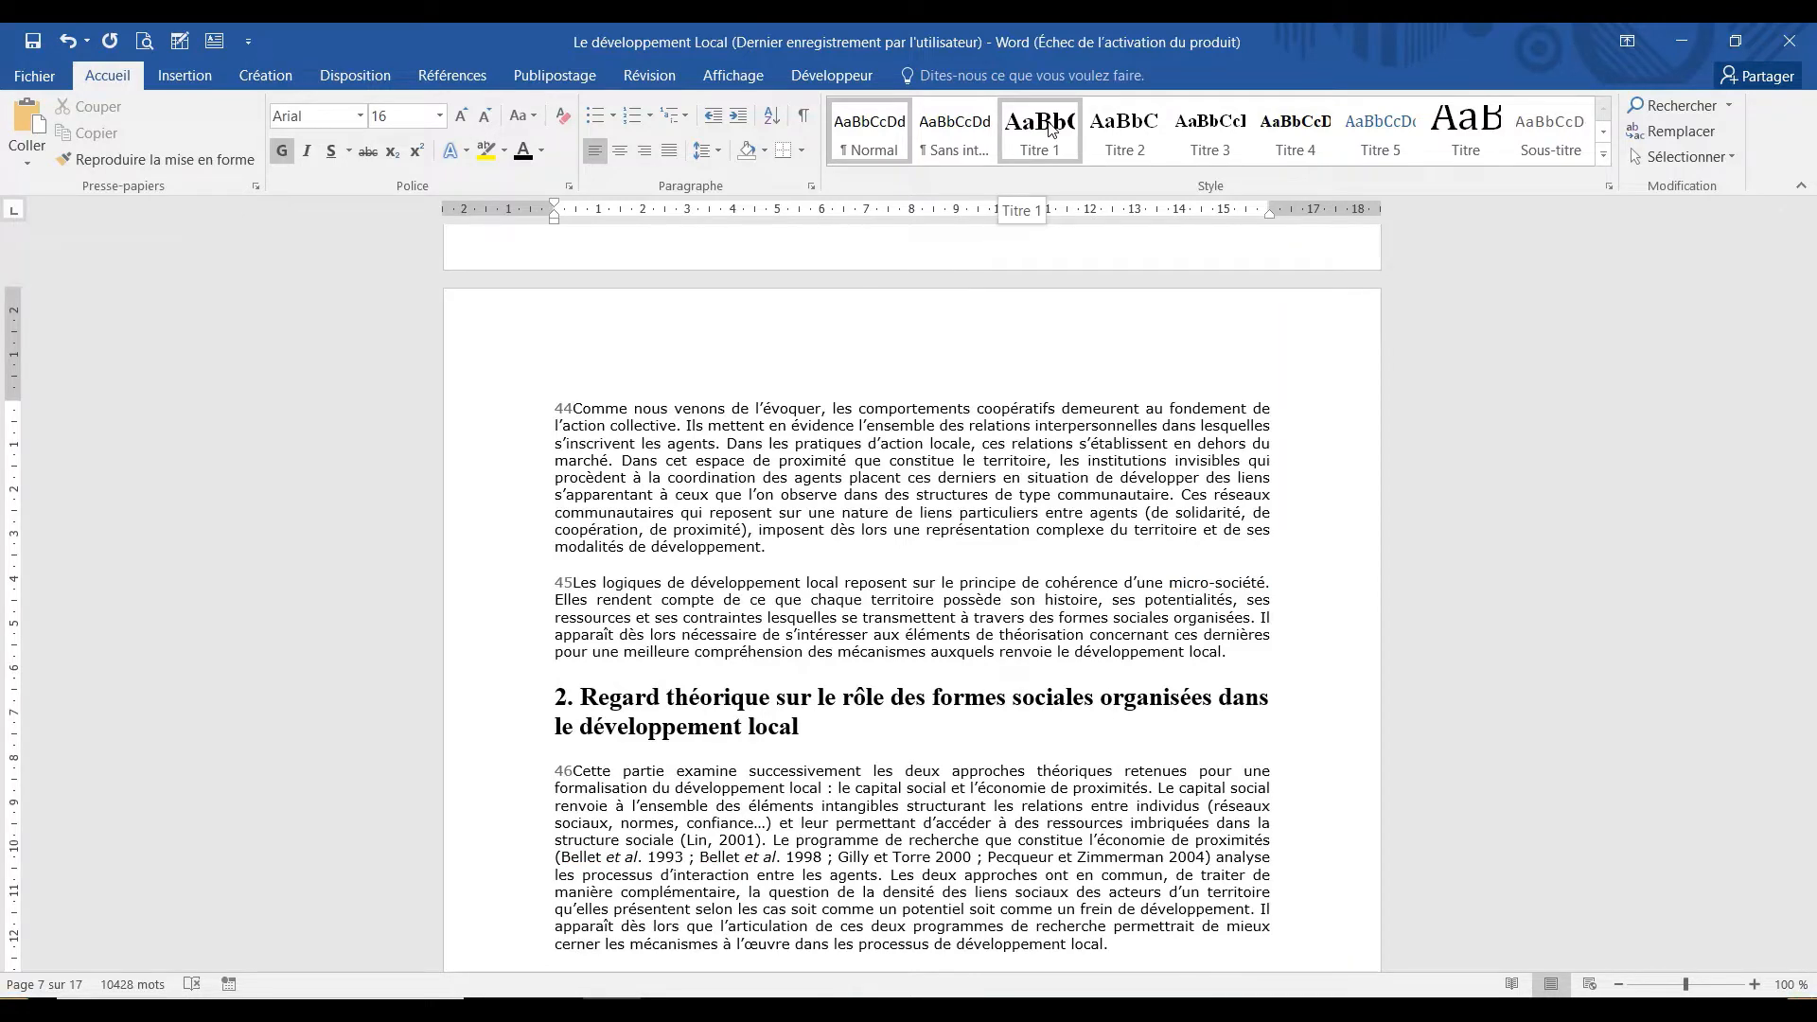
left_click(1098, 134)
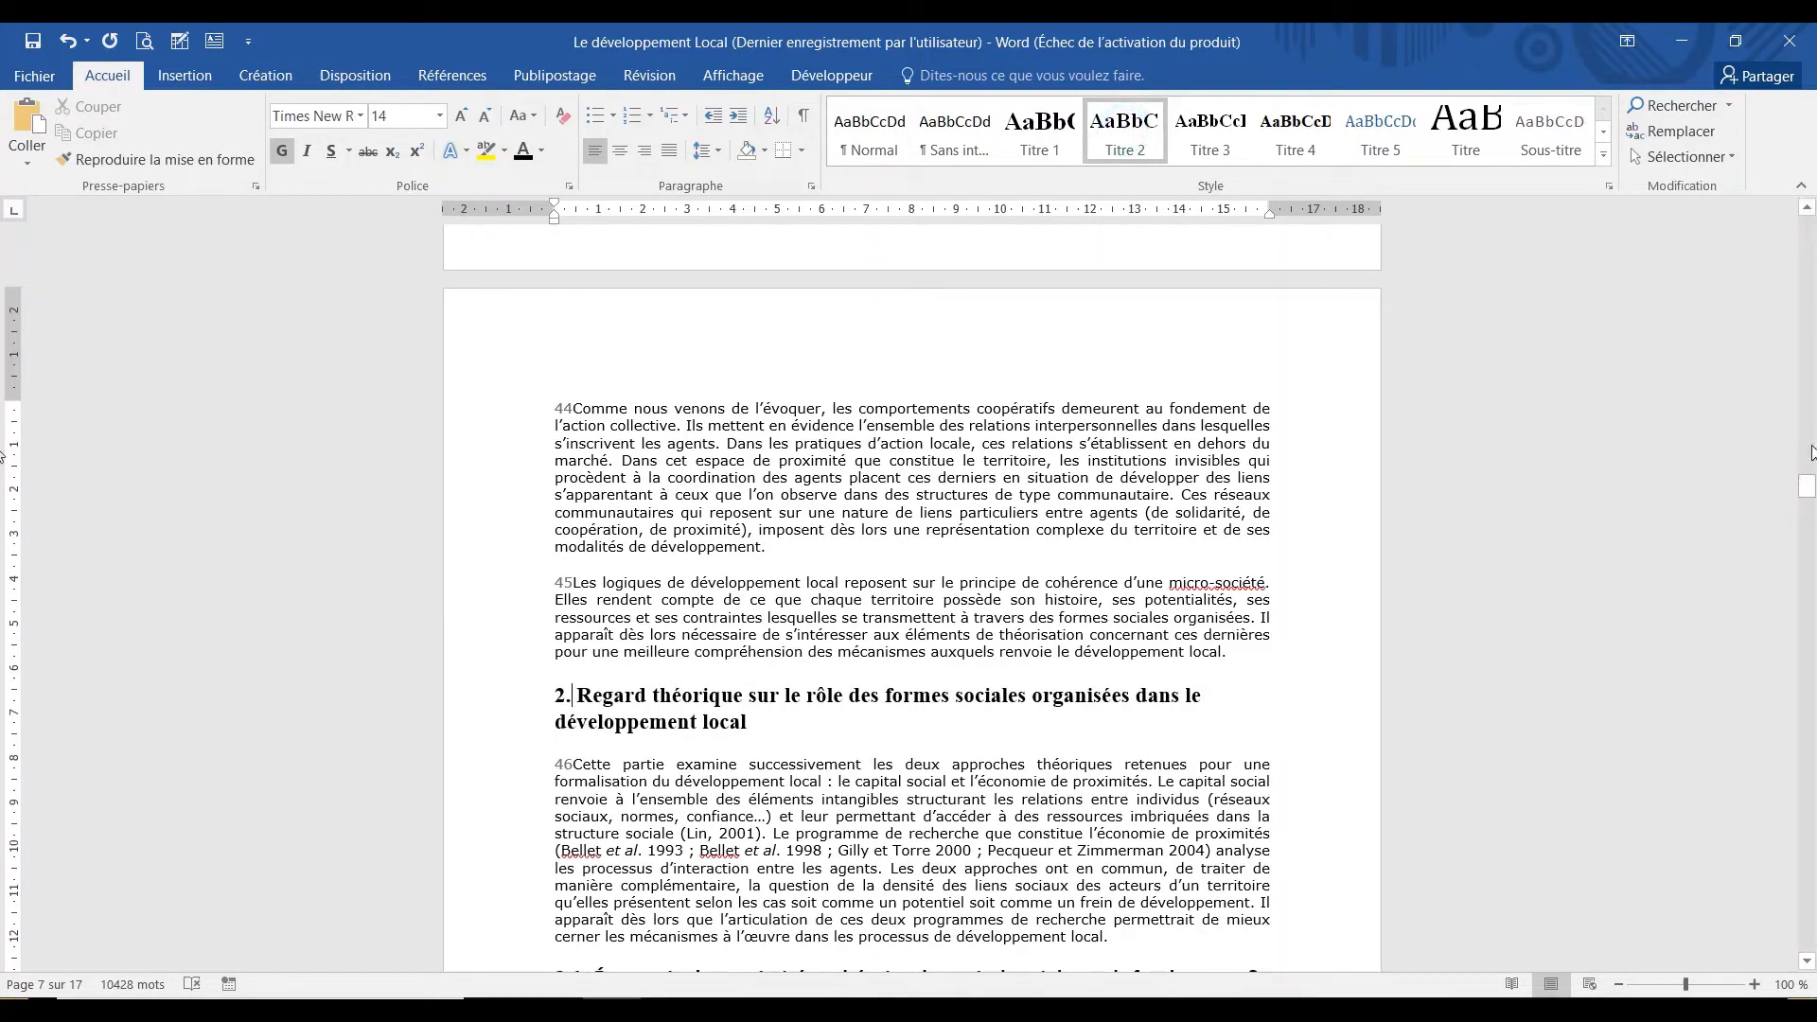
left_click_drag(1808, 488, 1808, 351)
left_click_drag(4, 354, 5, 253)
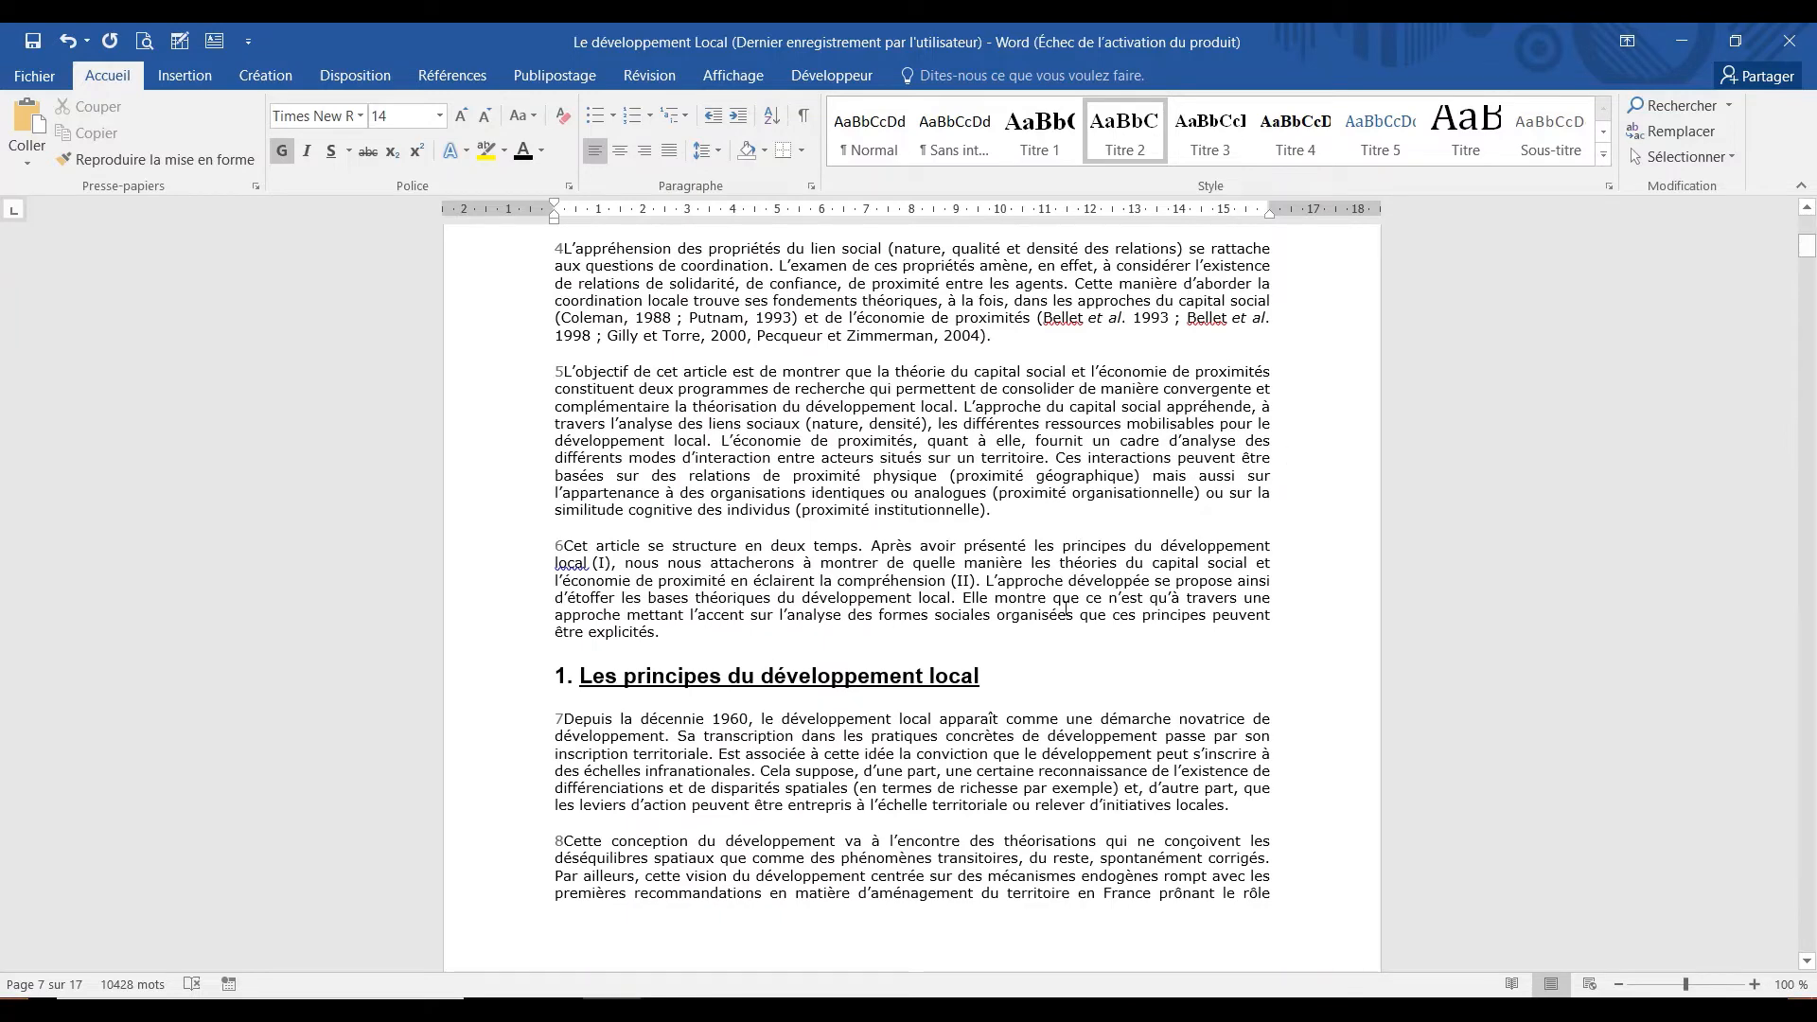
left_click(934, 675)
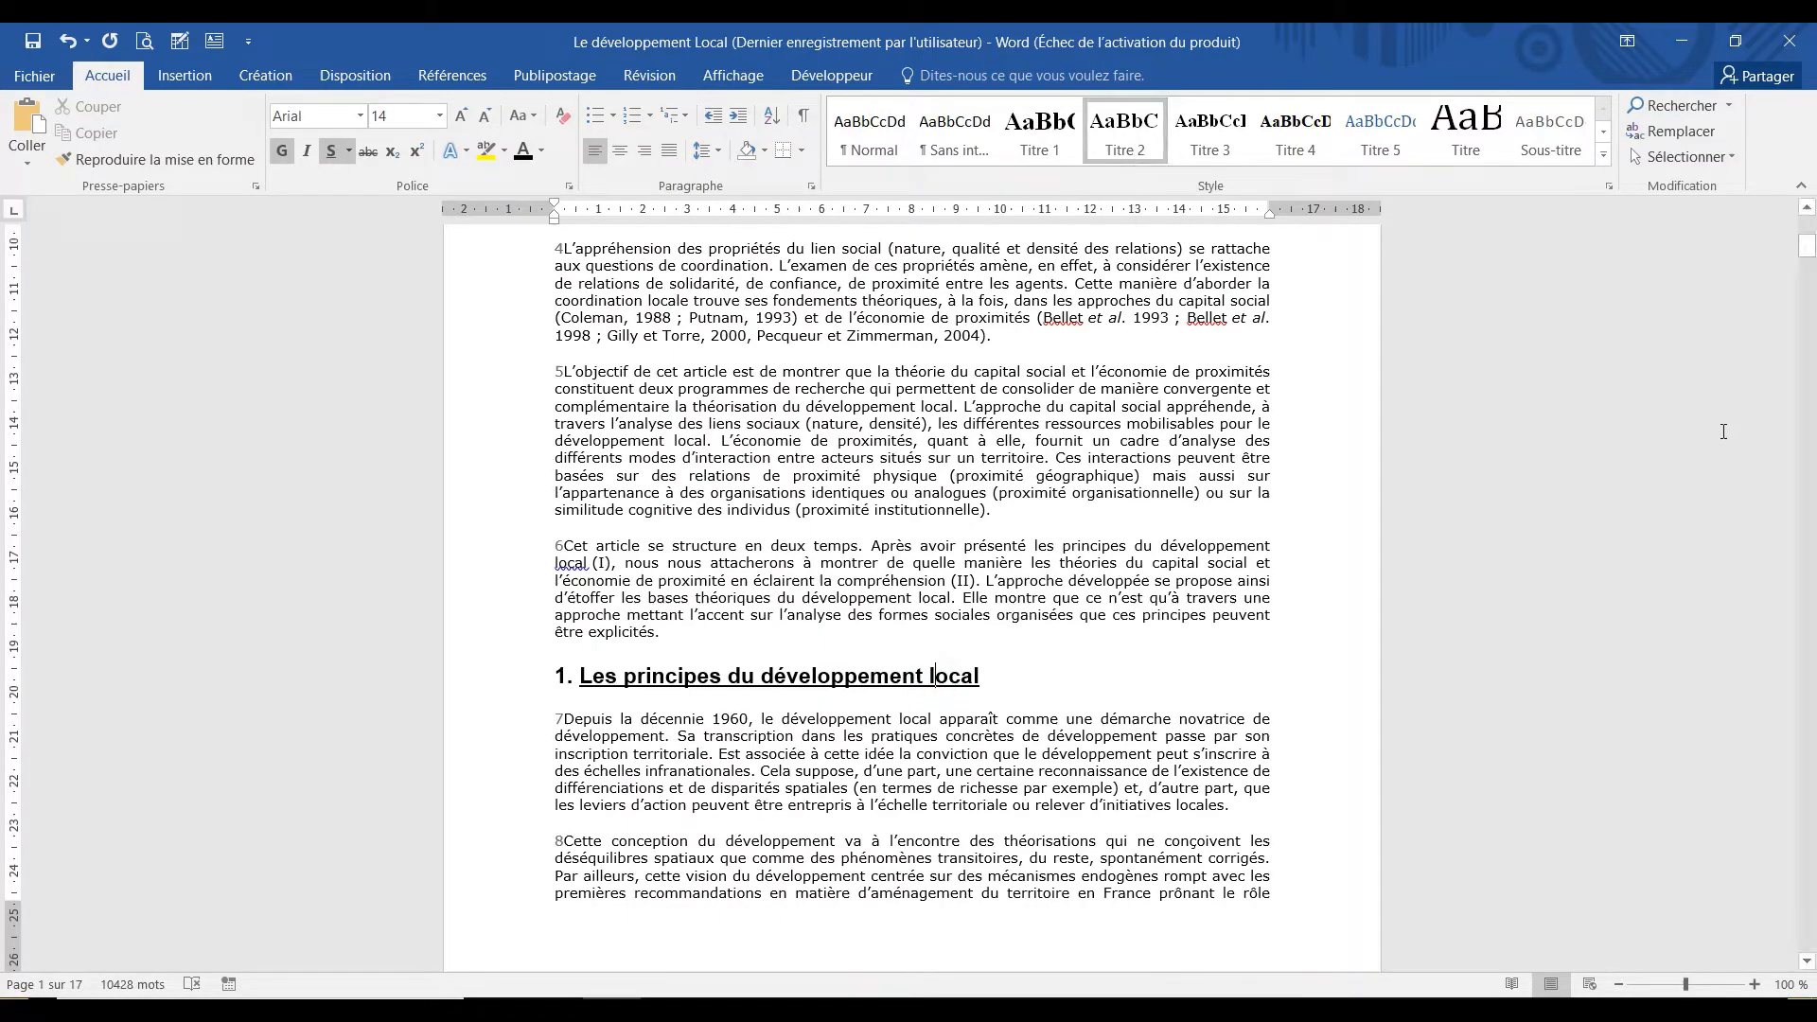
left_click_drag(1808, 248, 1807, 503)
left_click_drag(3, 495, 3, 484)
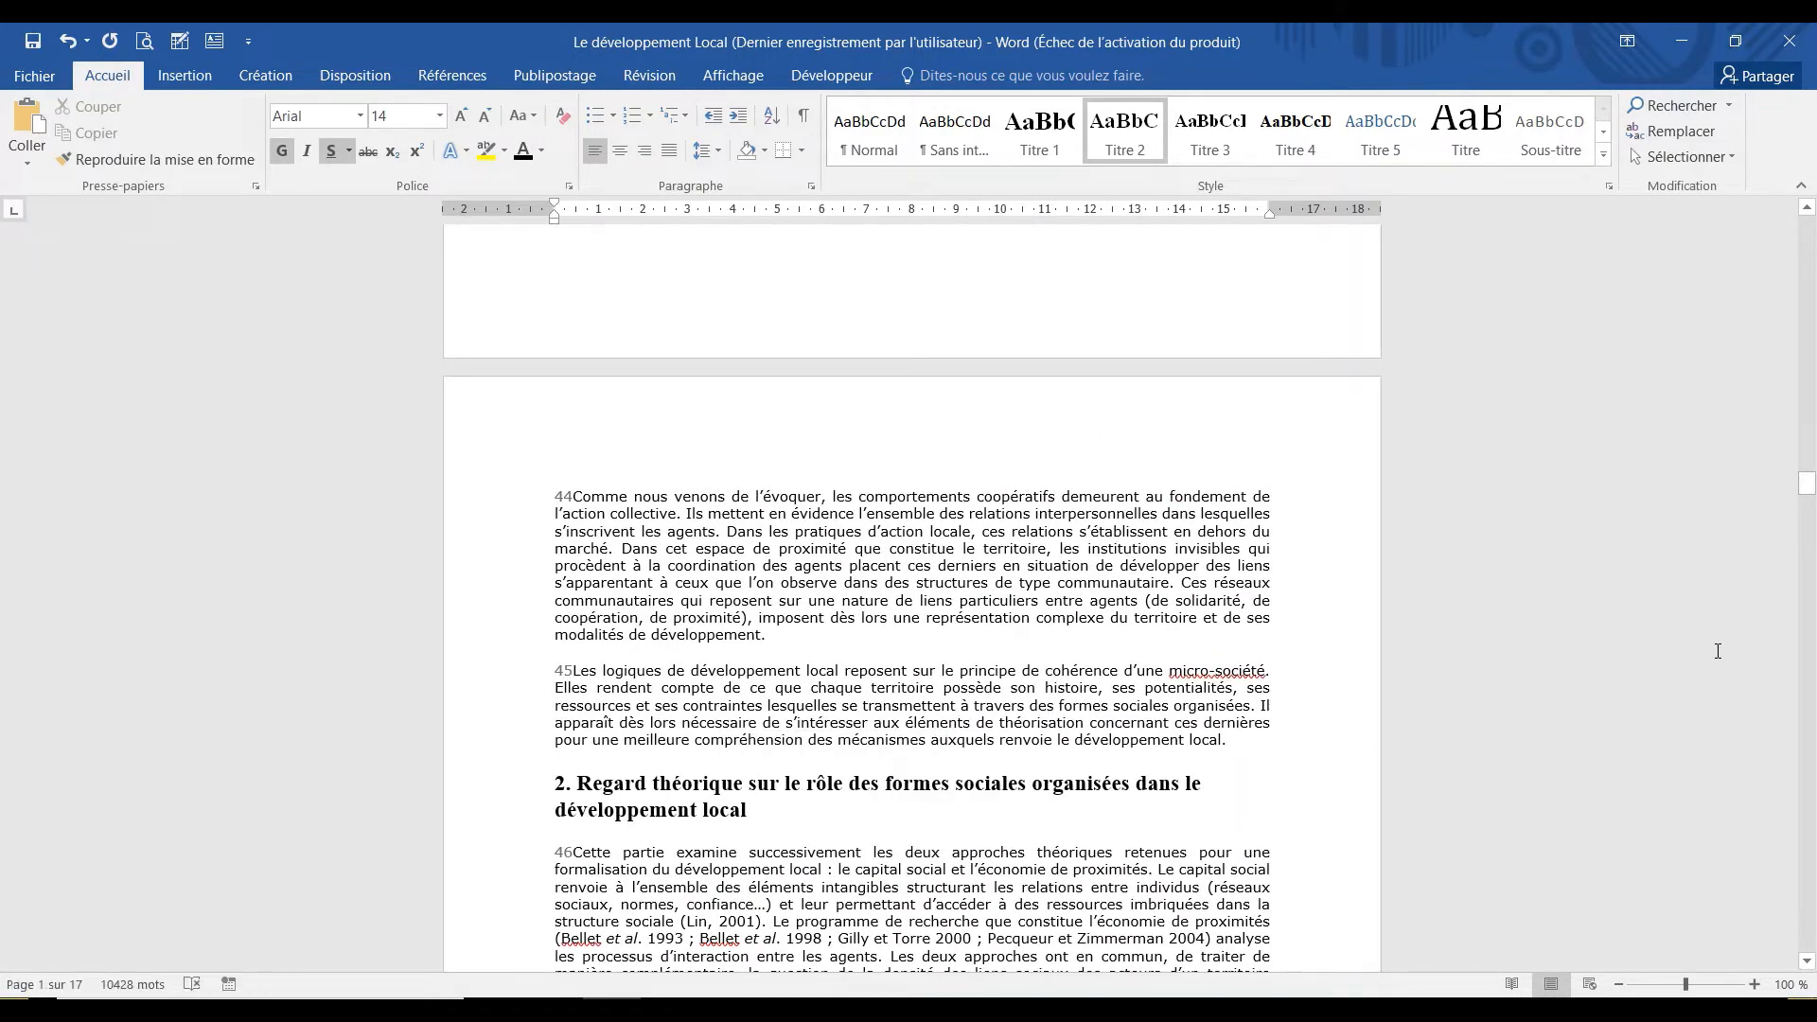
Apply Titre 3 to heading 2.1 "Économie de proximité et théories du capital social" and Titre 4 to heading 2.1.1 "L'économie de proximité".
left_click_drag(1809, 489, 1812, 511)
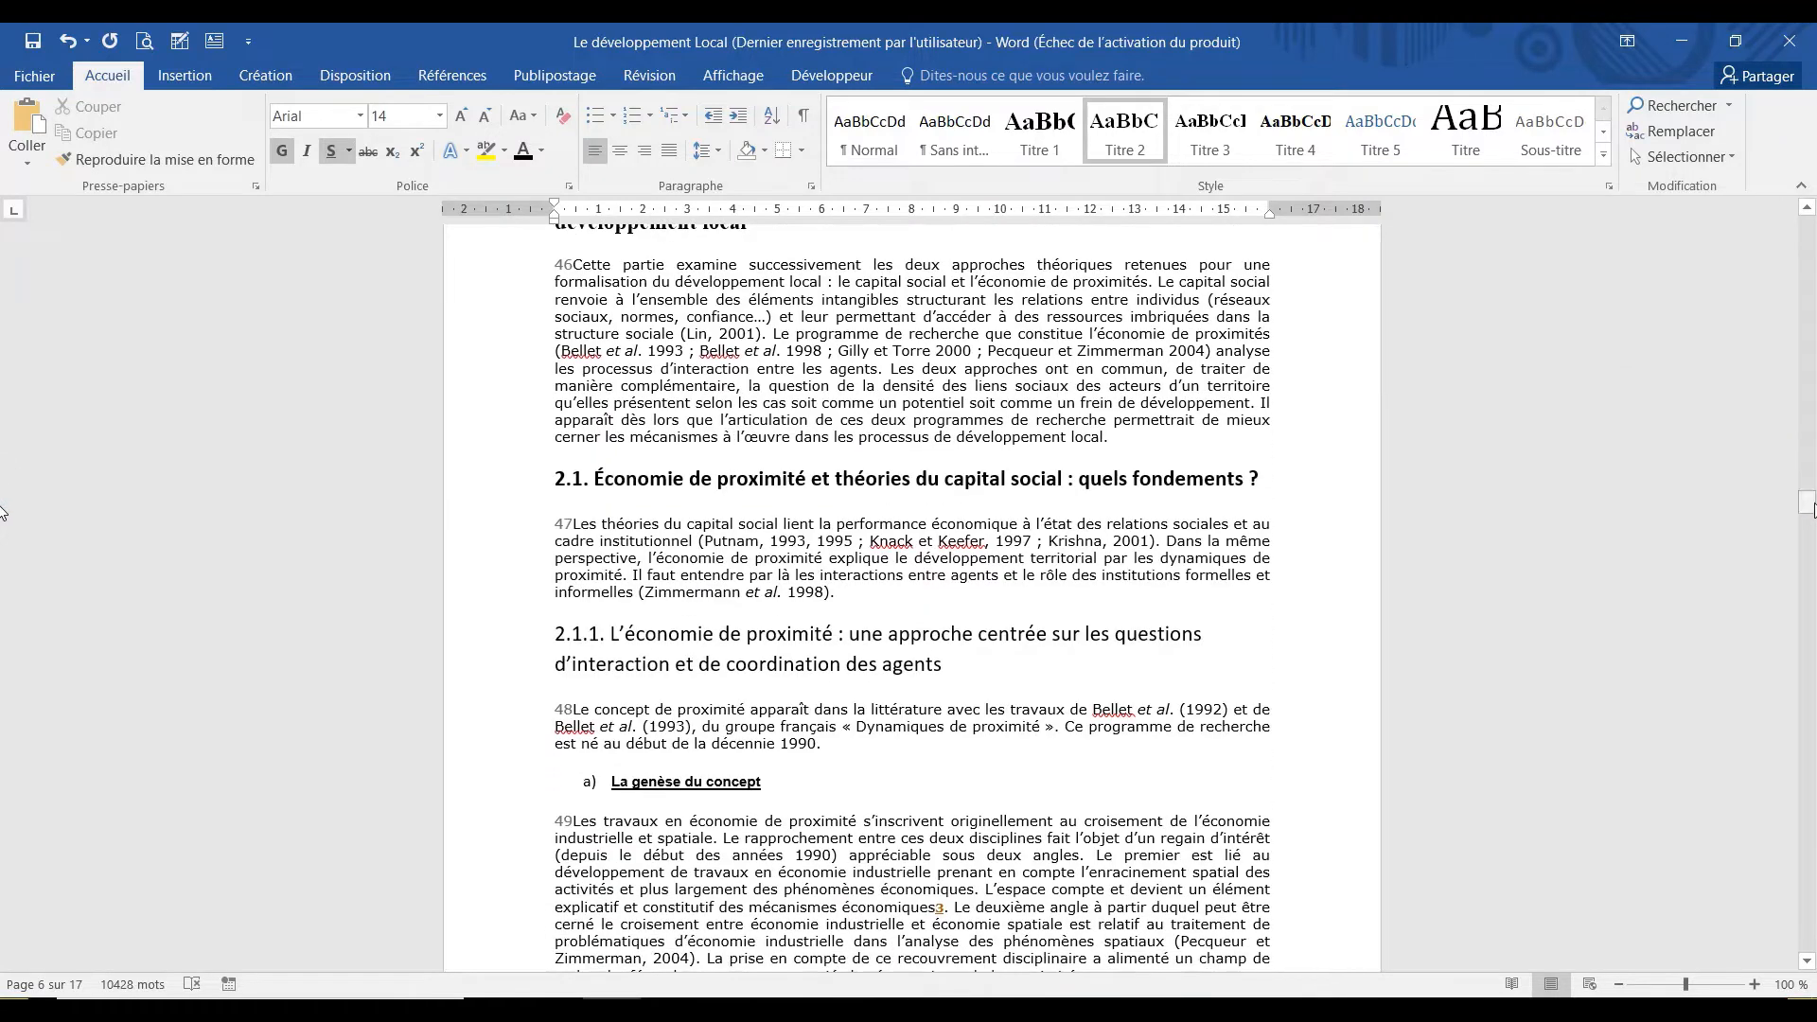
left_click(581, 491)
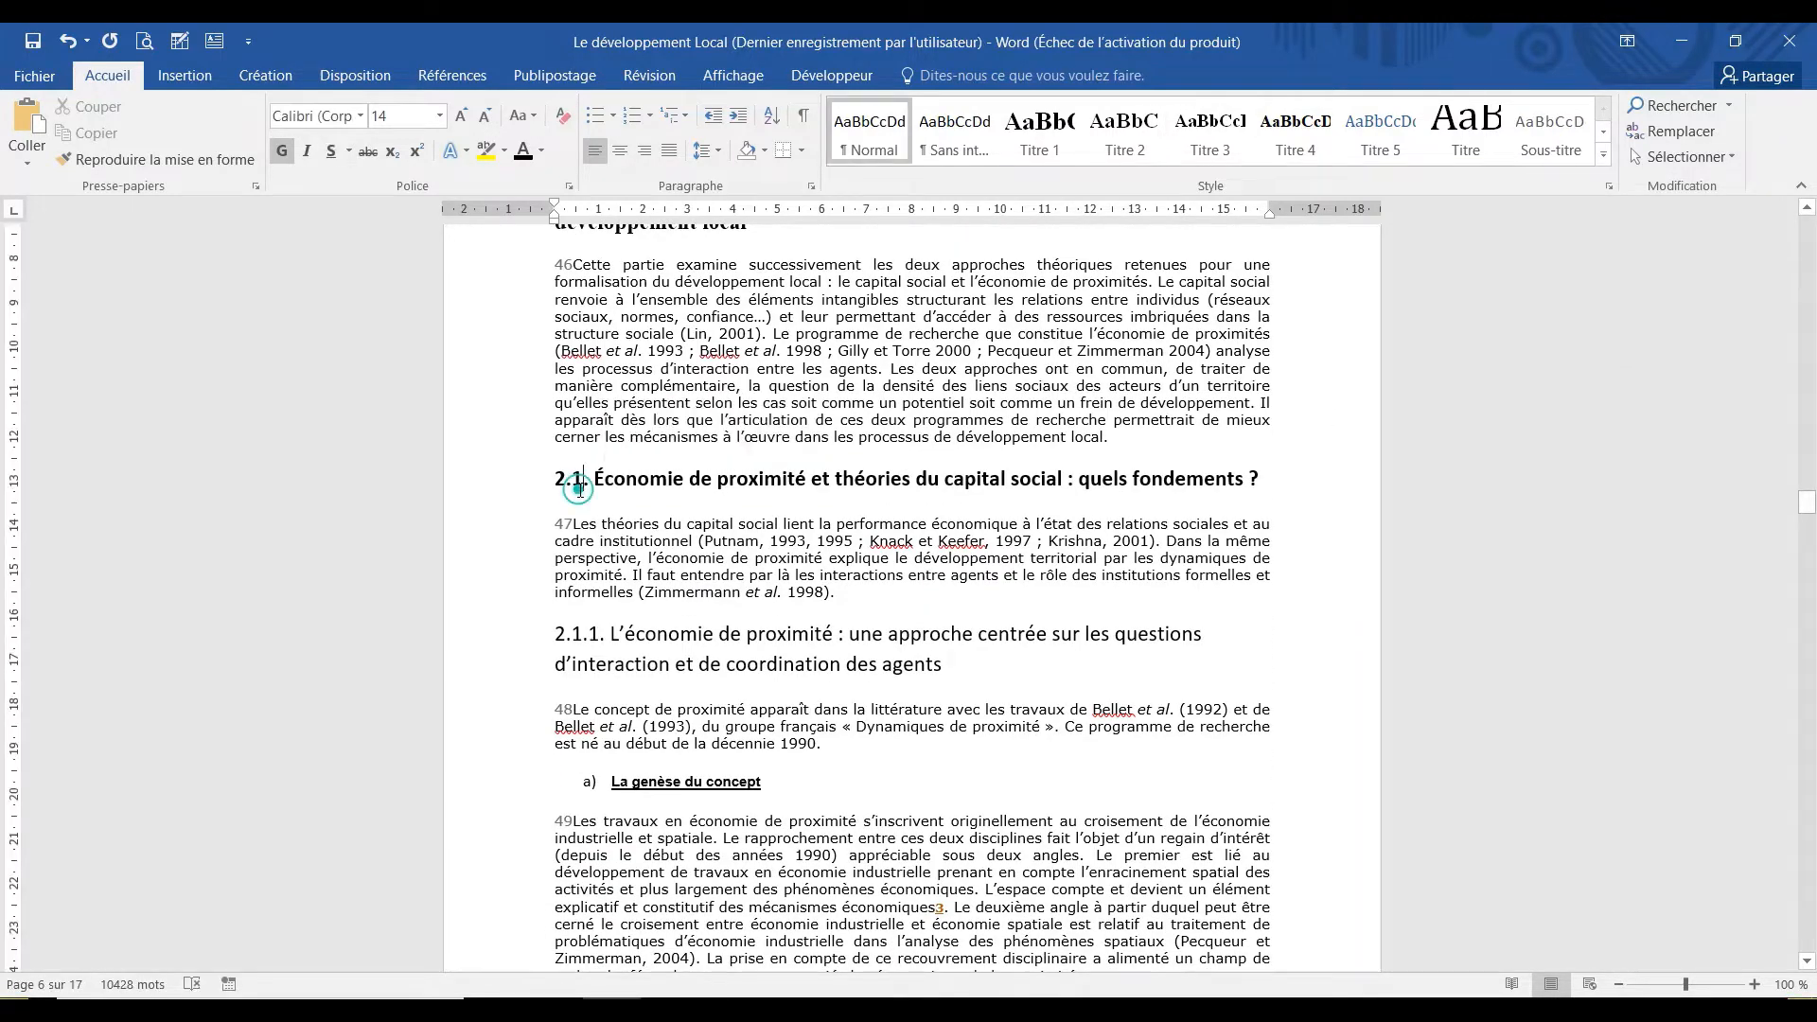
left_click(1197, 147)
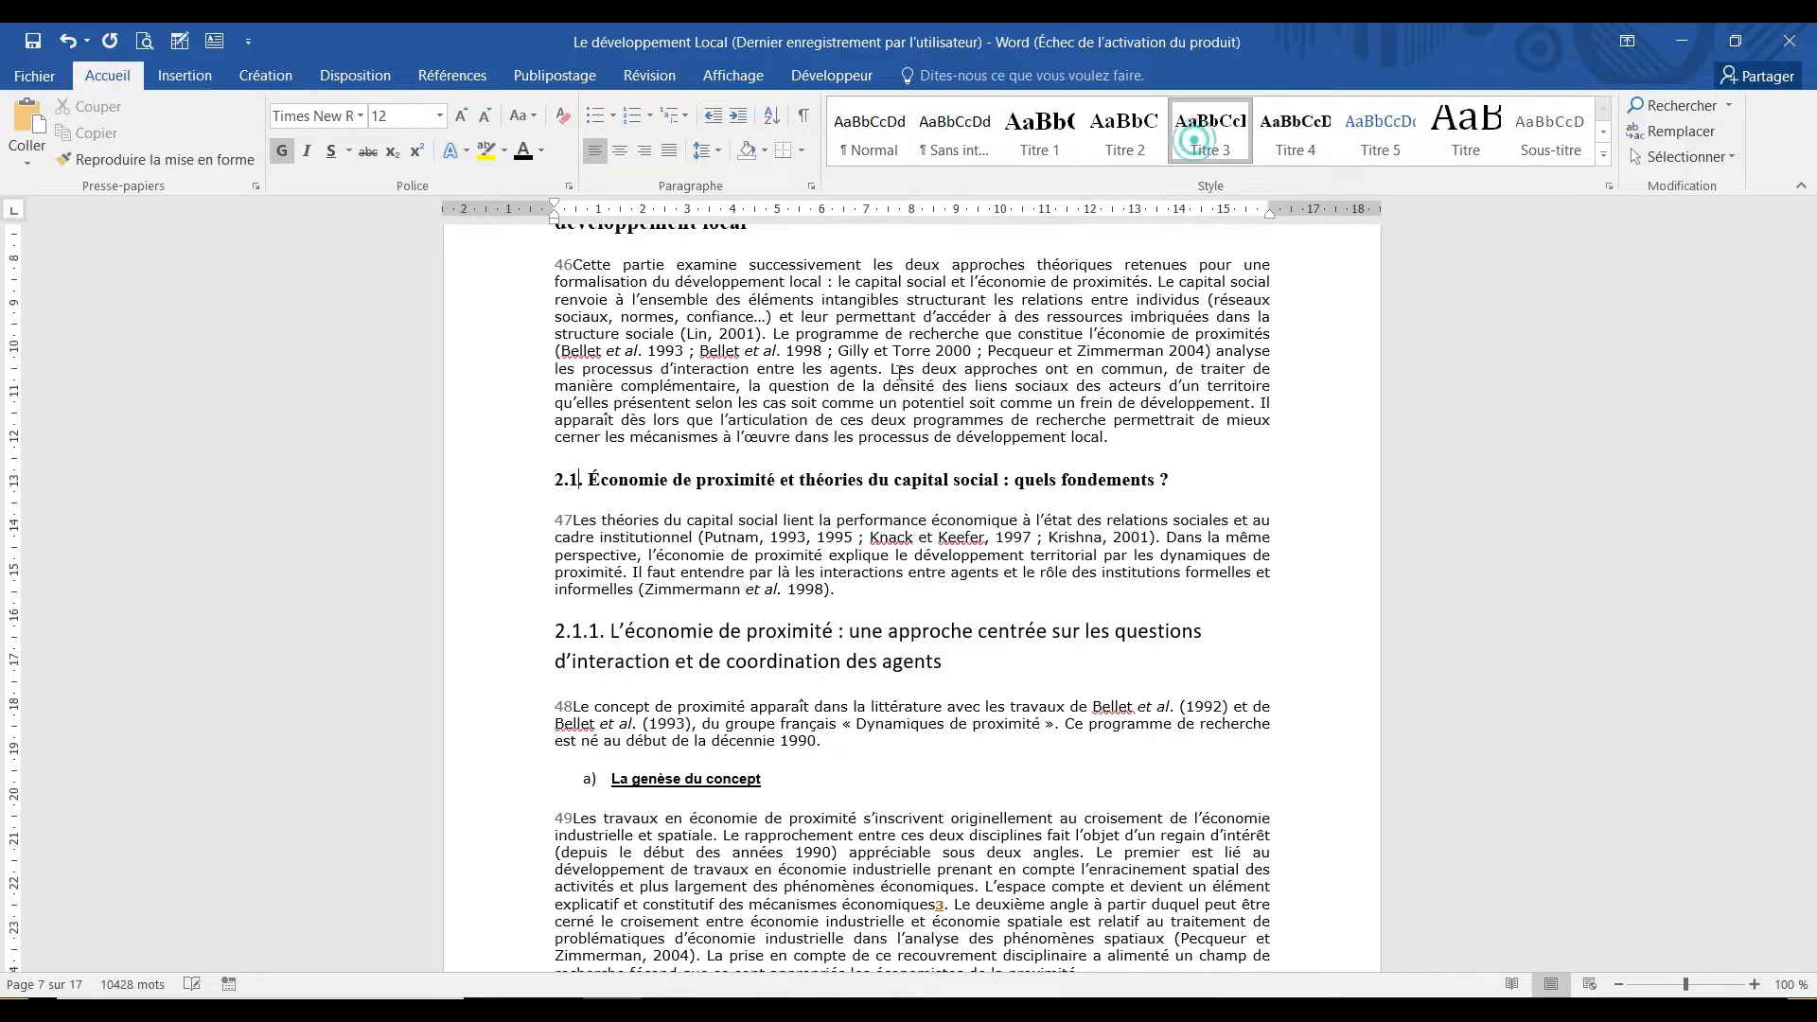
left_click(588, 630)
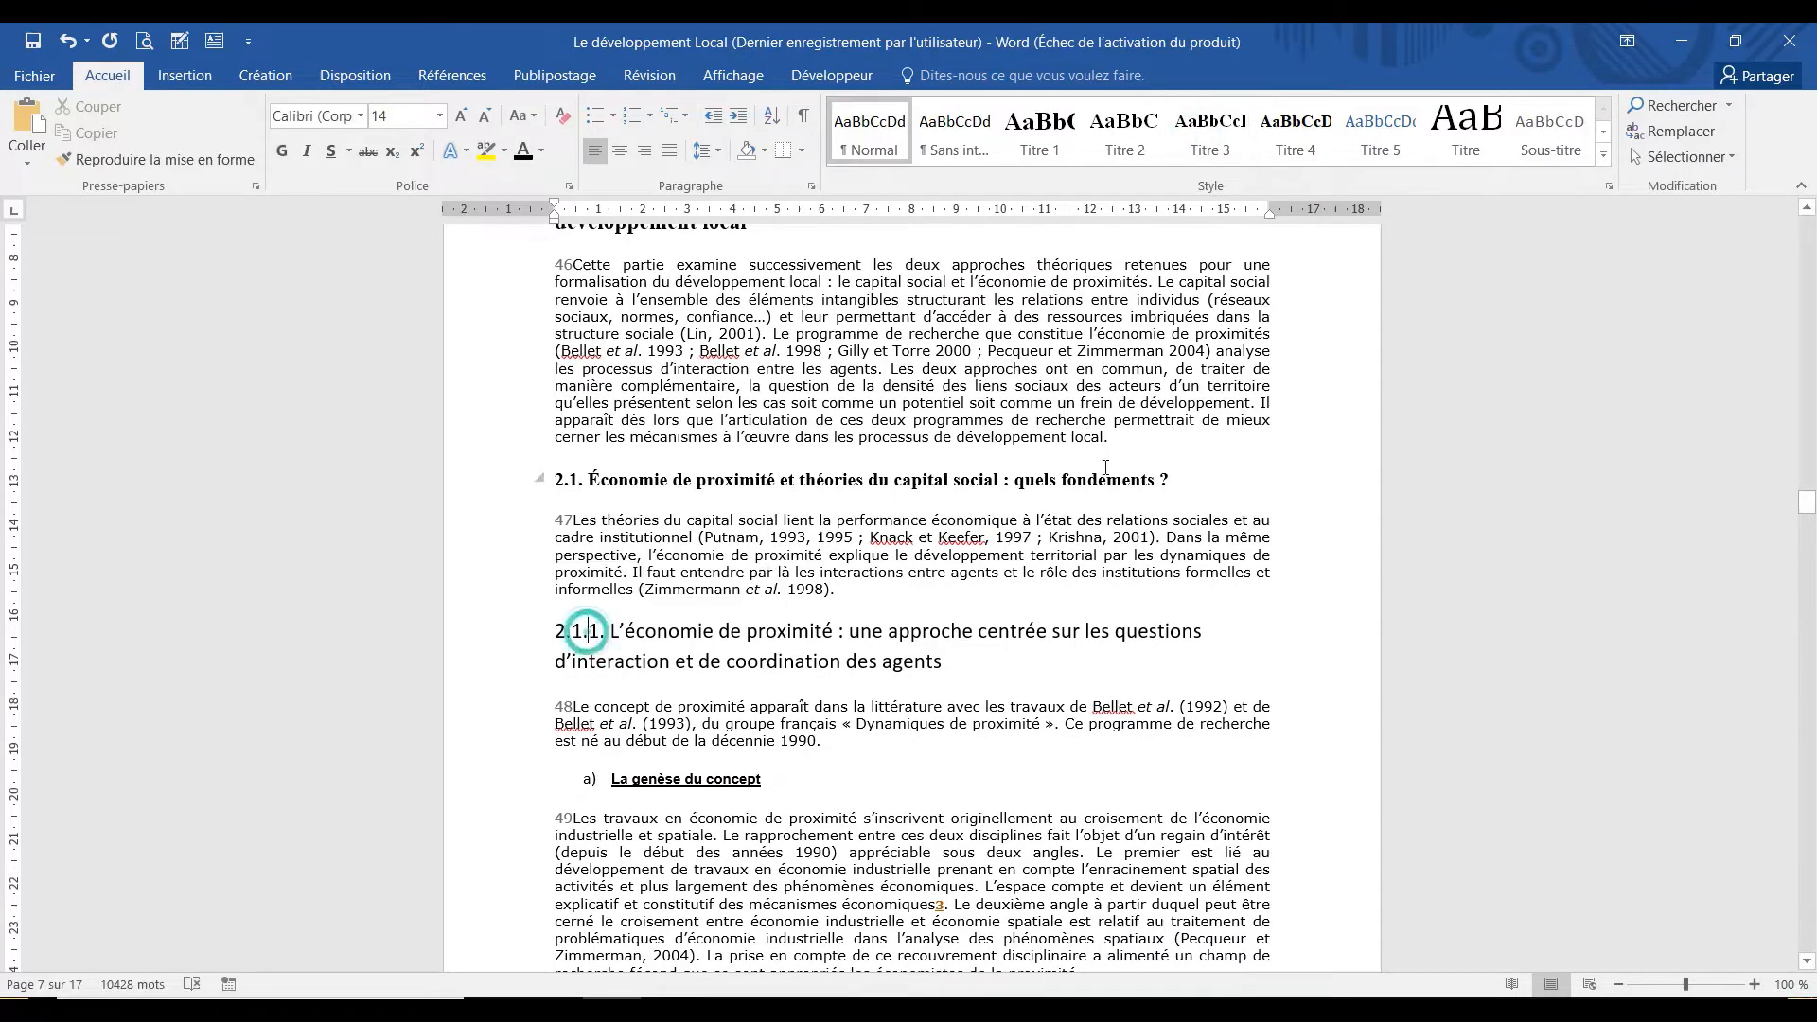
left_click(1294, 133)
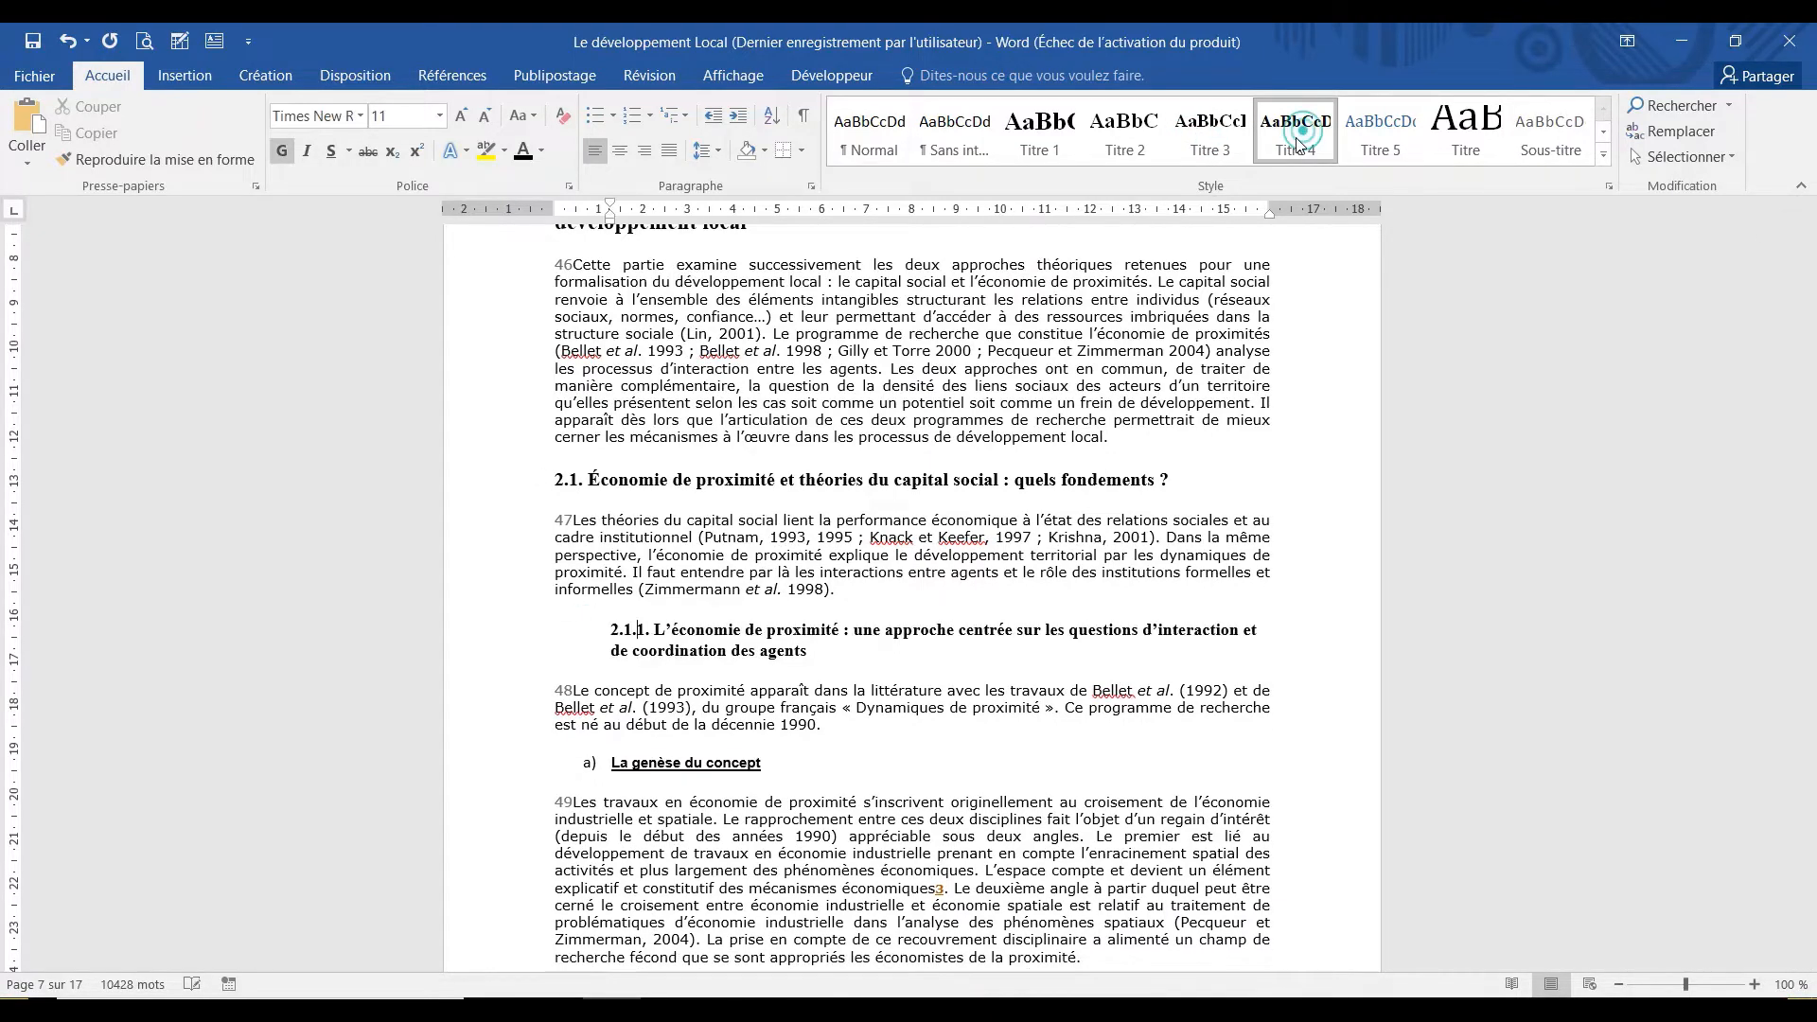
Apply the Titre 4 style to the heading "La genèse du concept" and prefix it with "A)".
left_click(608, 772)
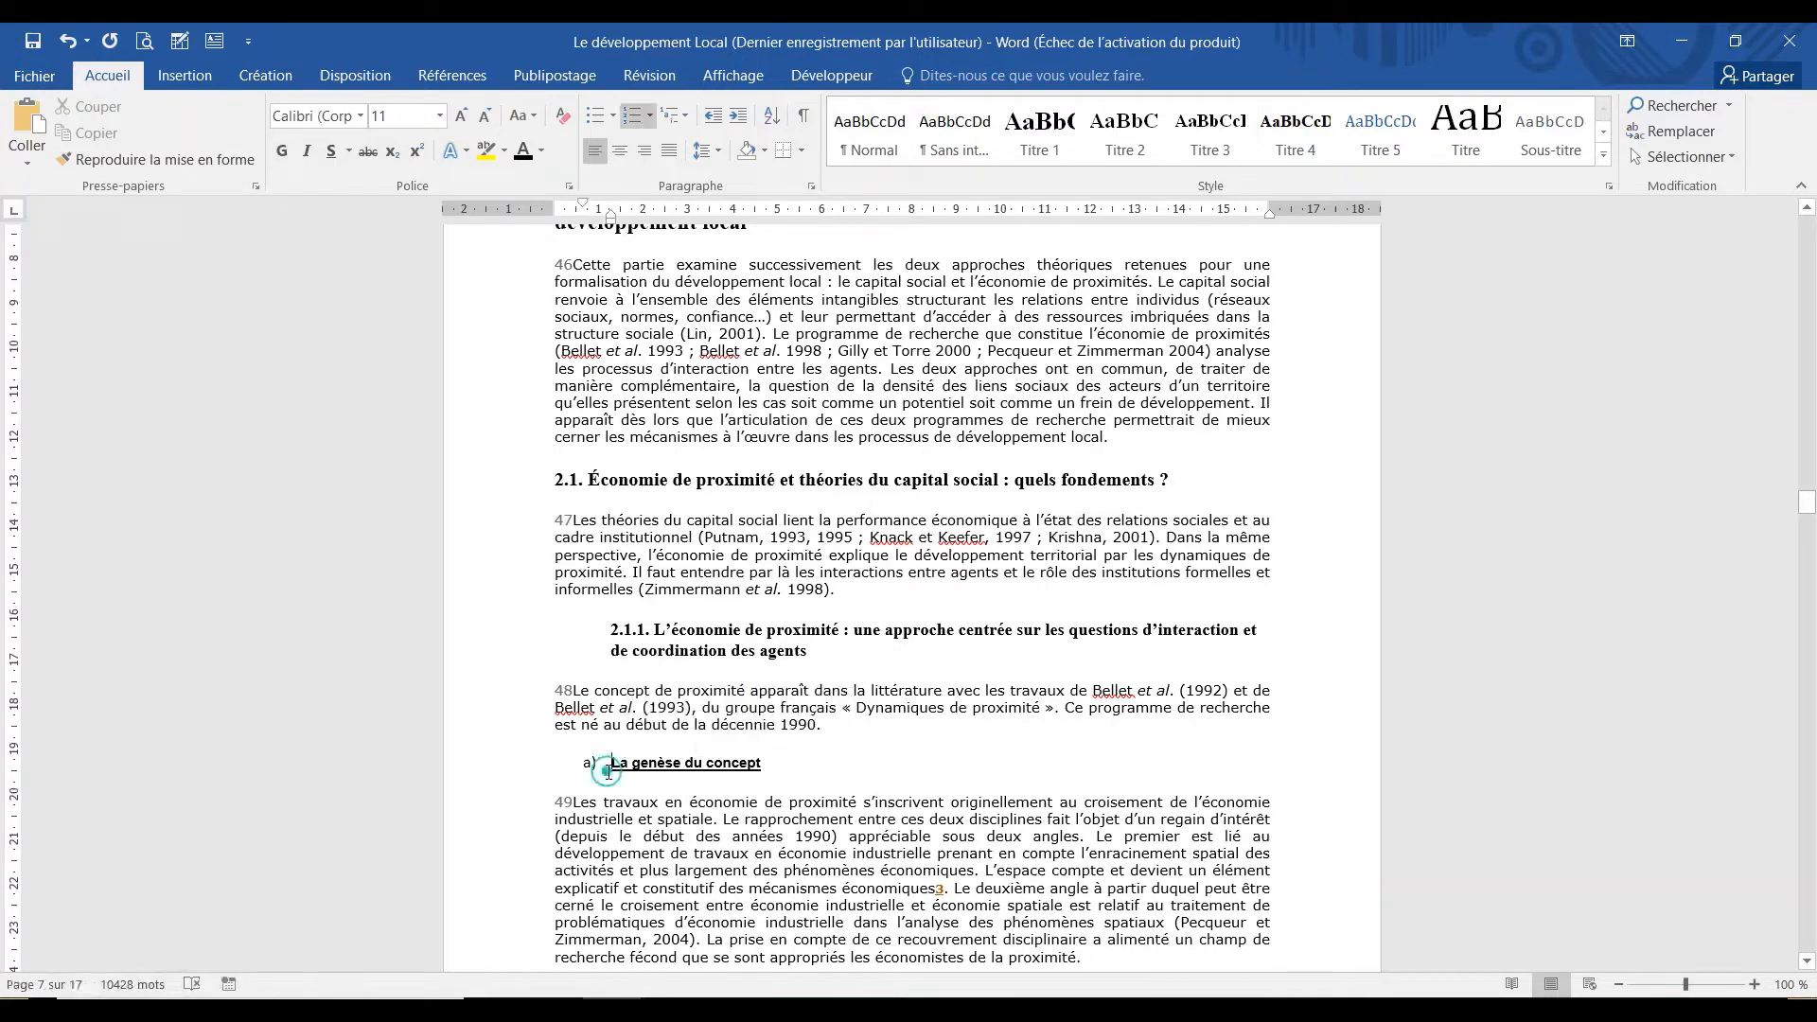
left_click(1295, 142)
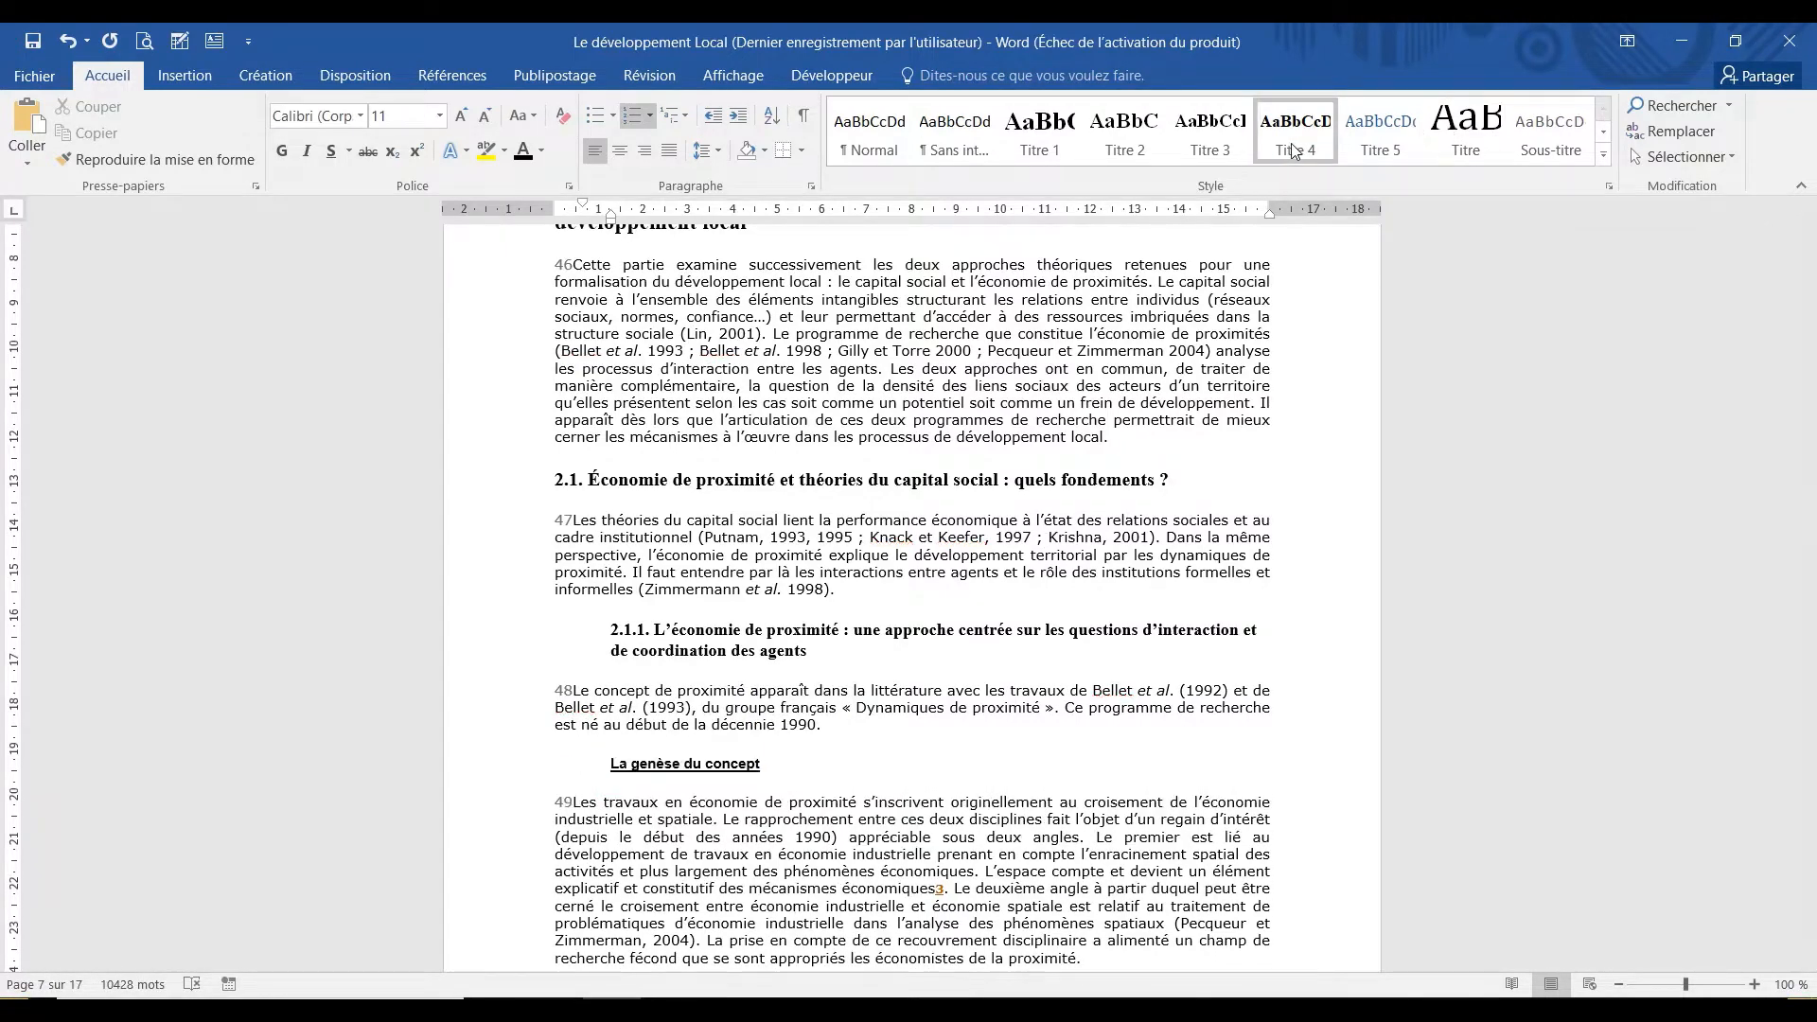
left_click(783, 669)
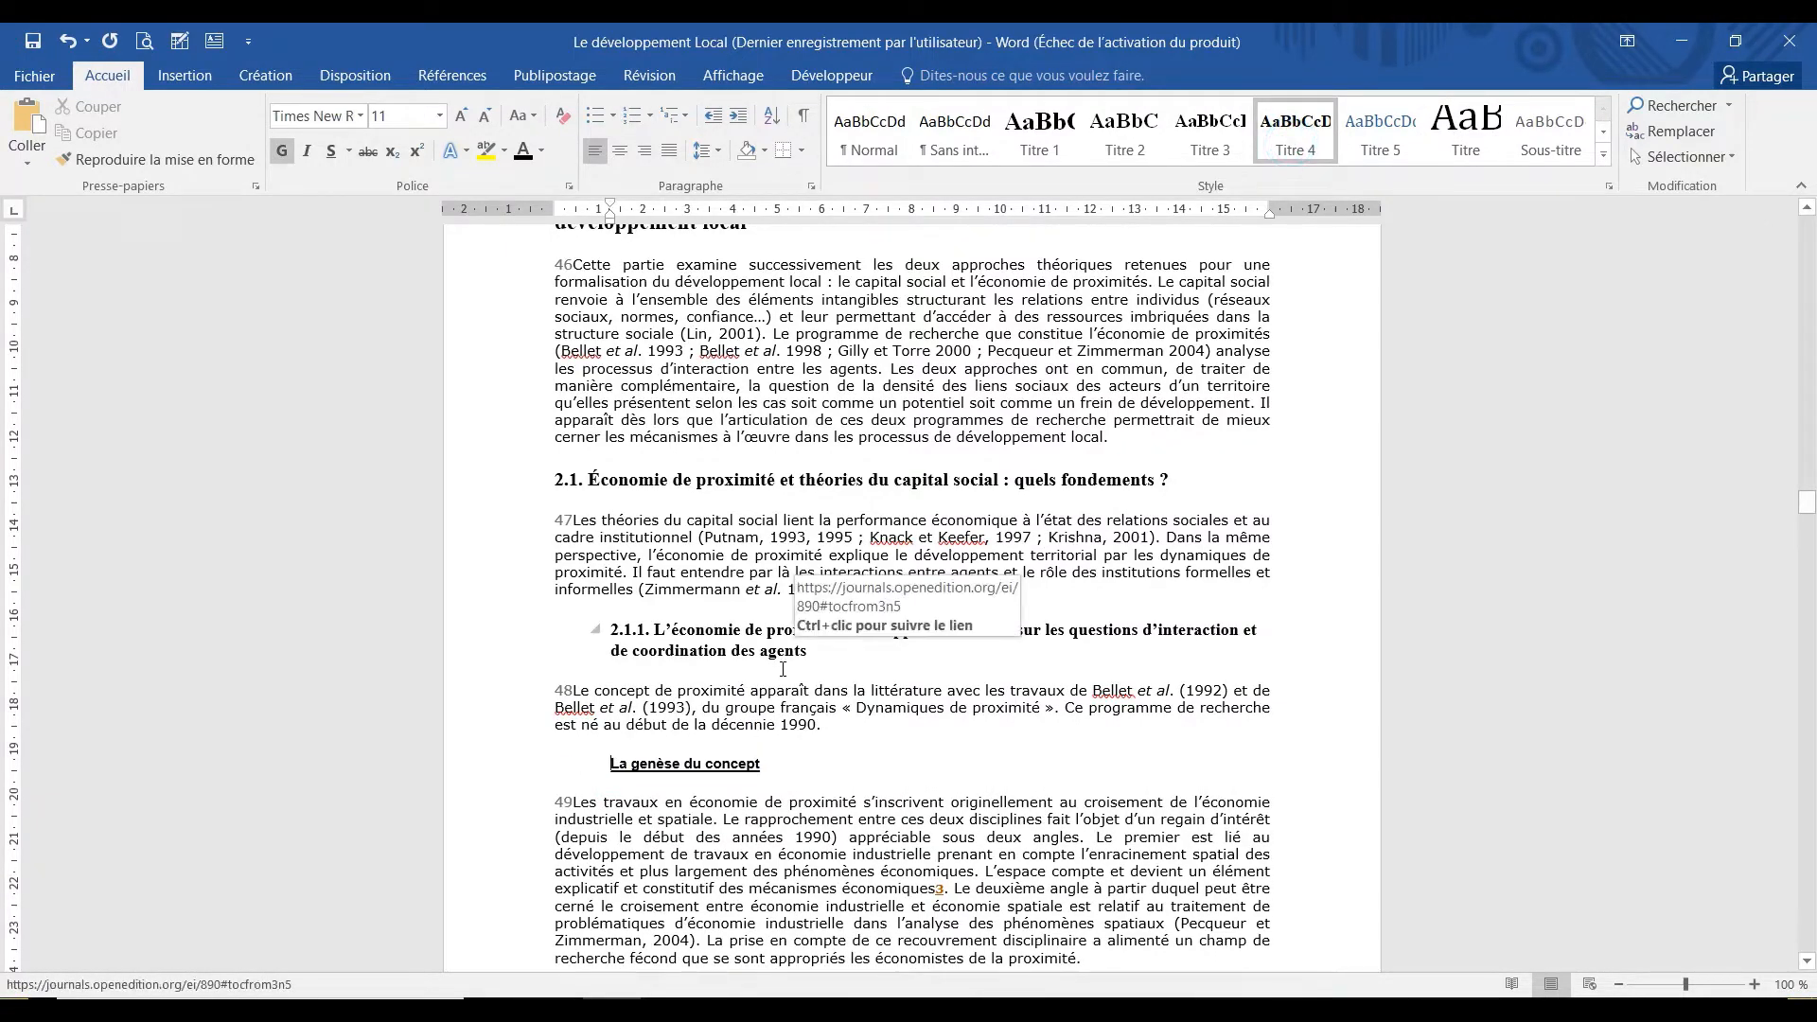
type("A)")
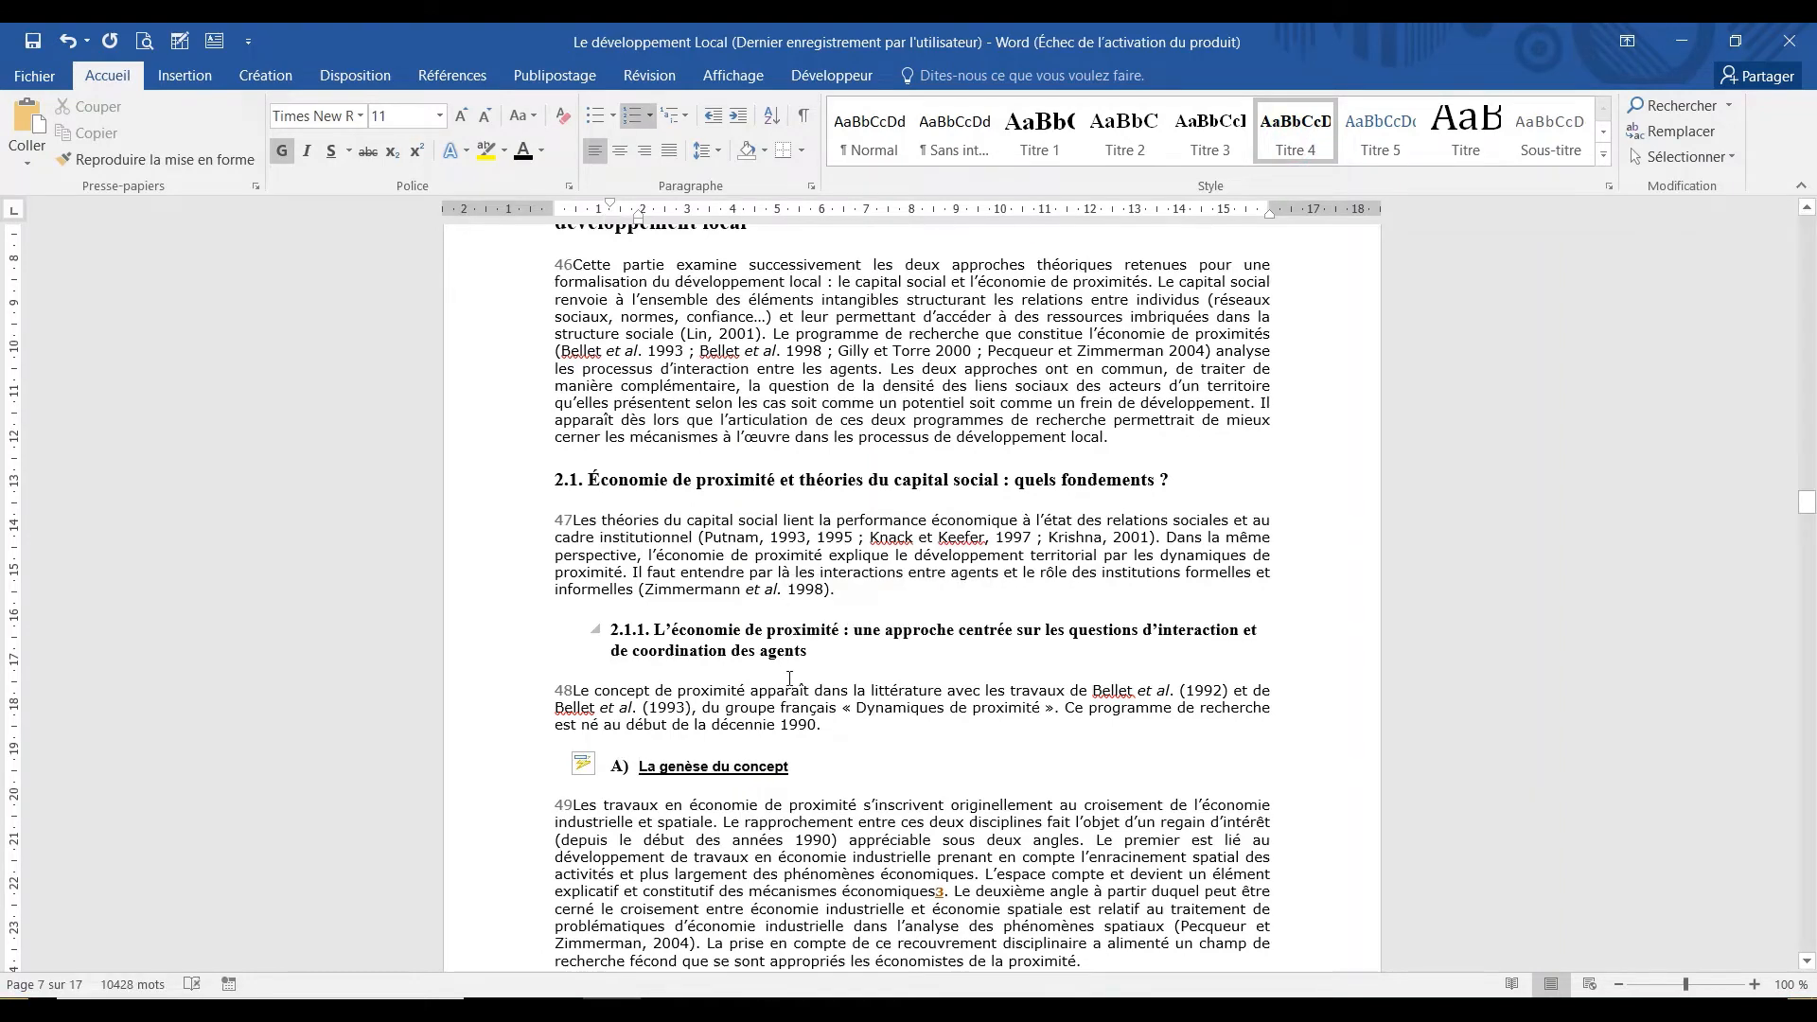
Apply the Titre 4 style to the heading "La double dimension des interactions individuelles : proximité géographique et proximité organisée".
scroll(0, 533, "down", 14)
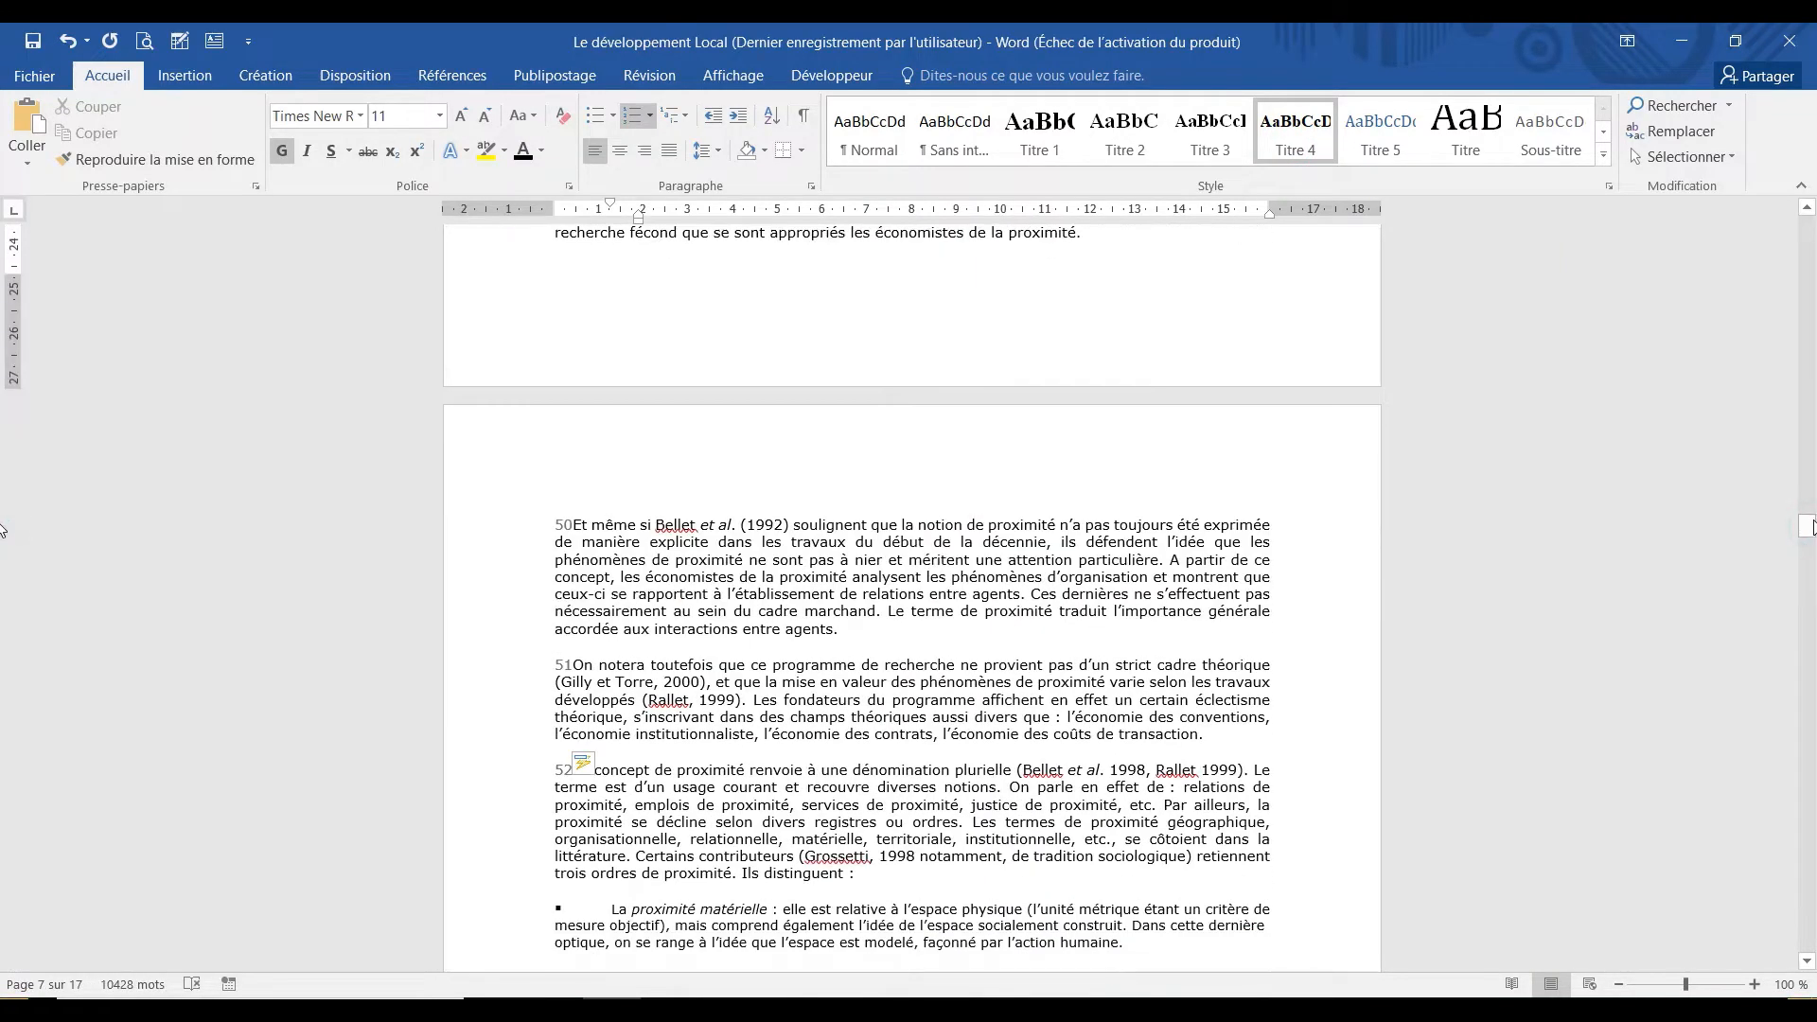
left_click_drag(1810, 541, 1810, 565)
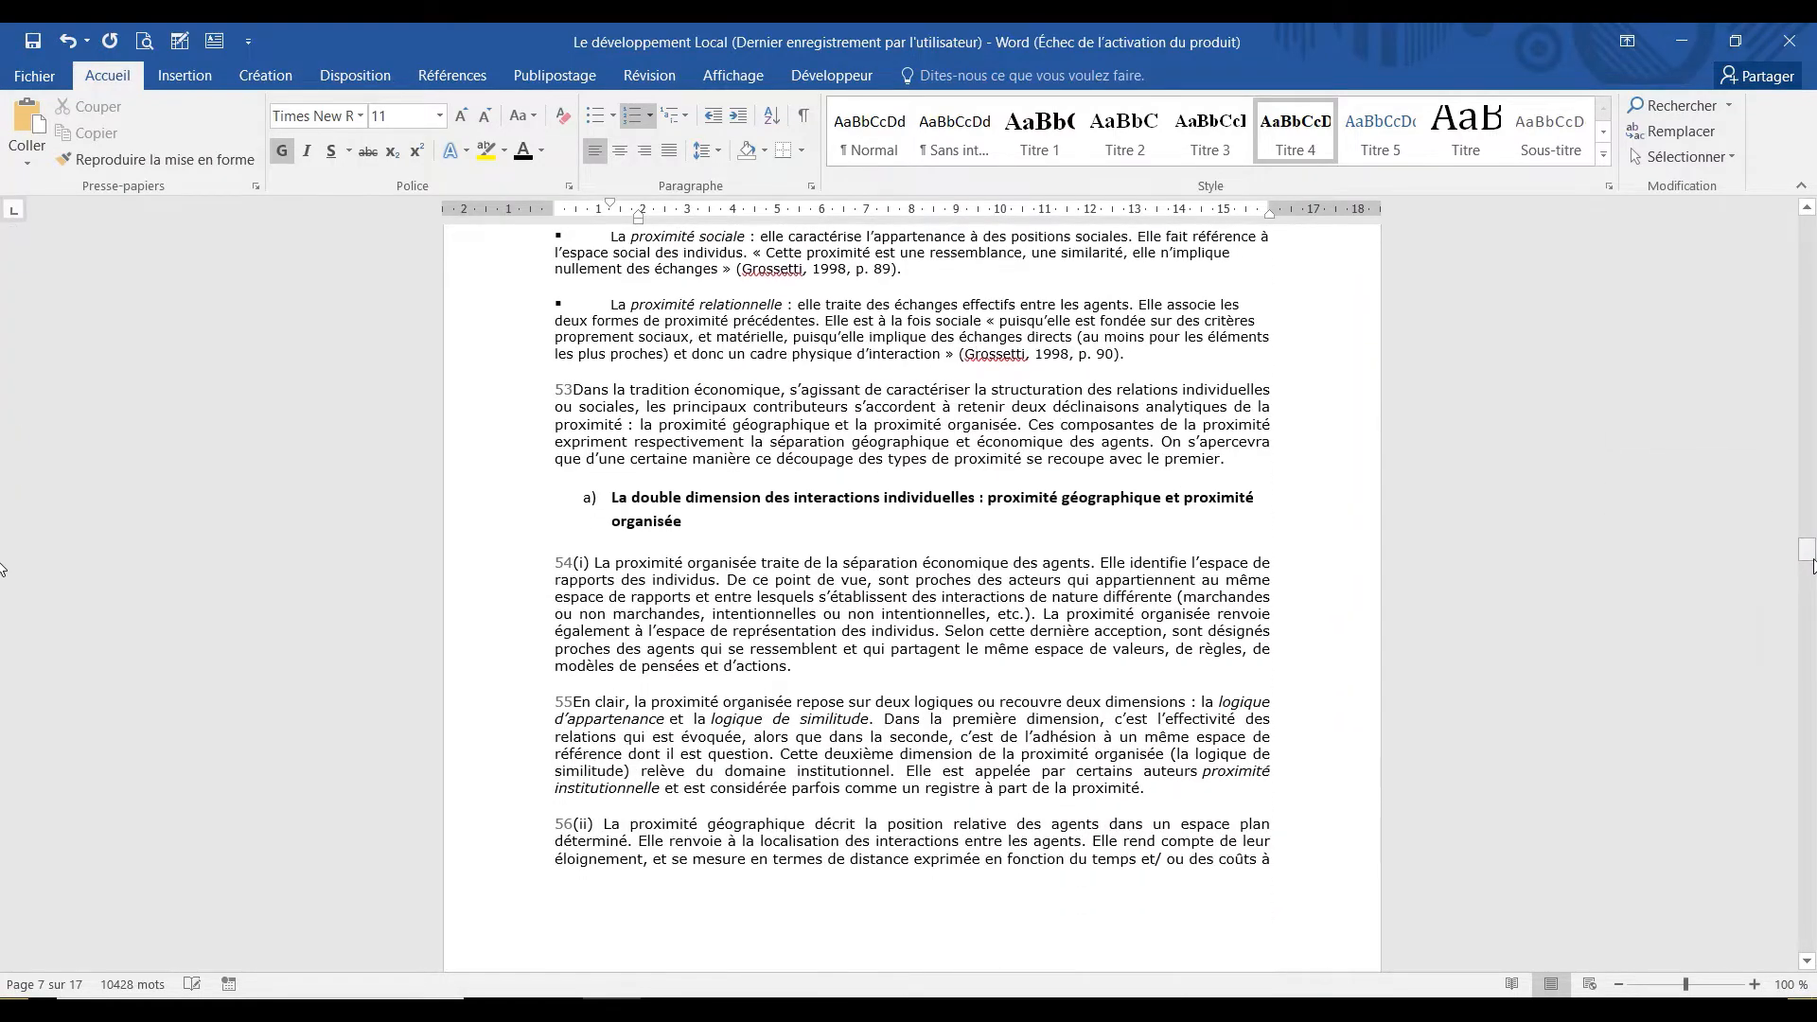
left_click(612, 504)
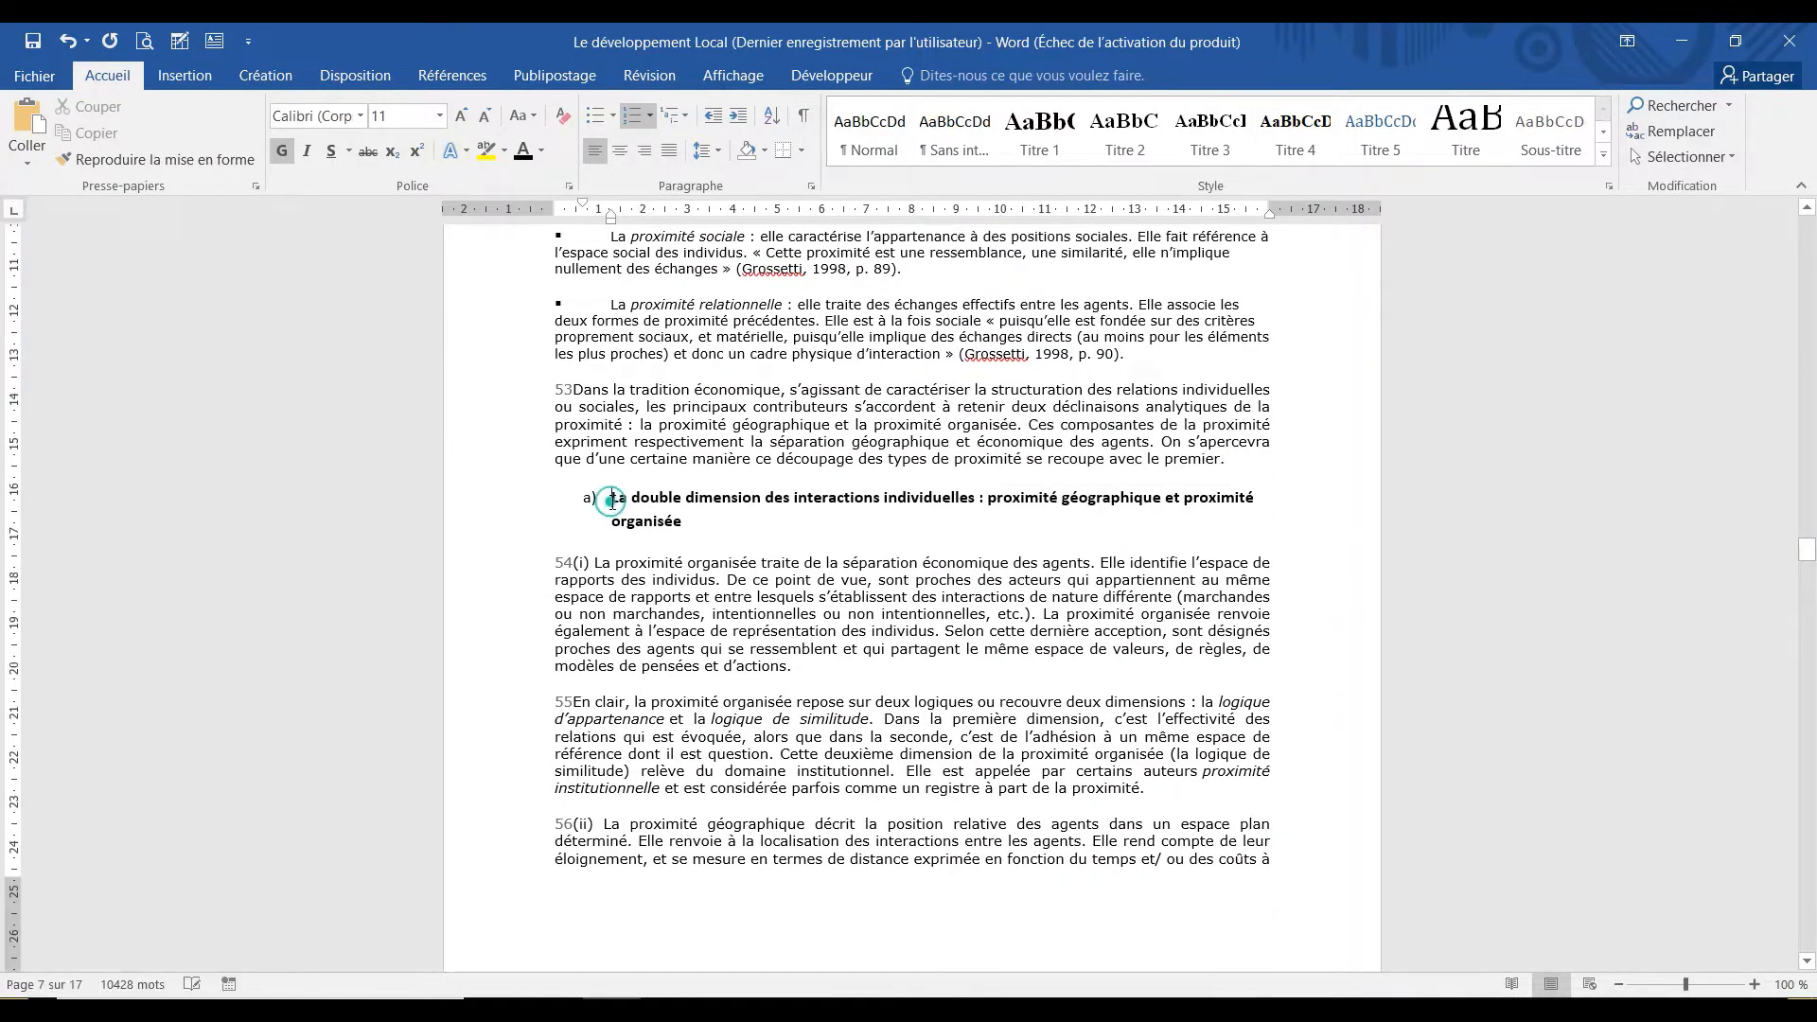
left_click(1300, 141)
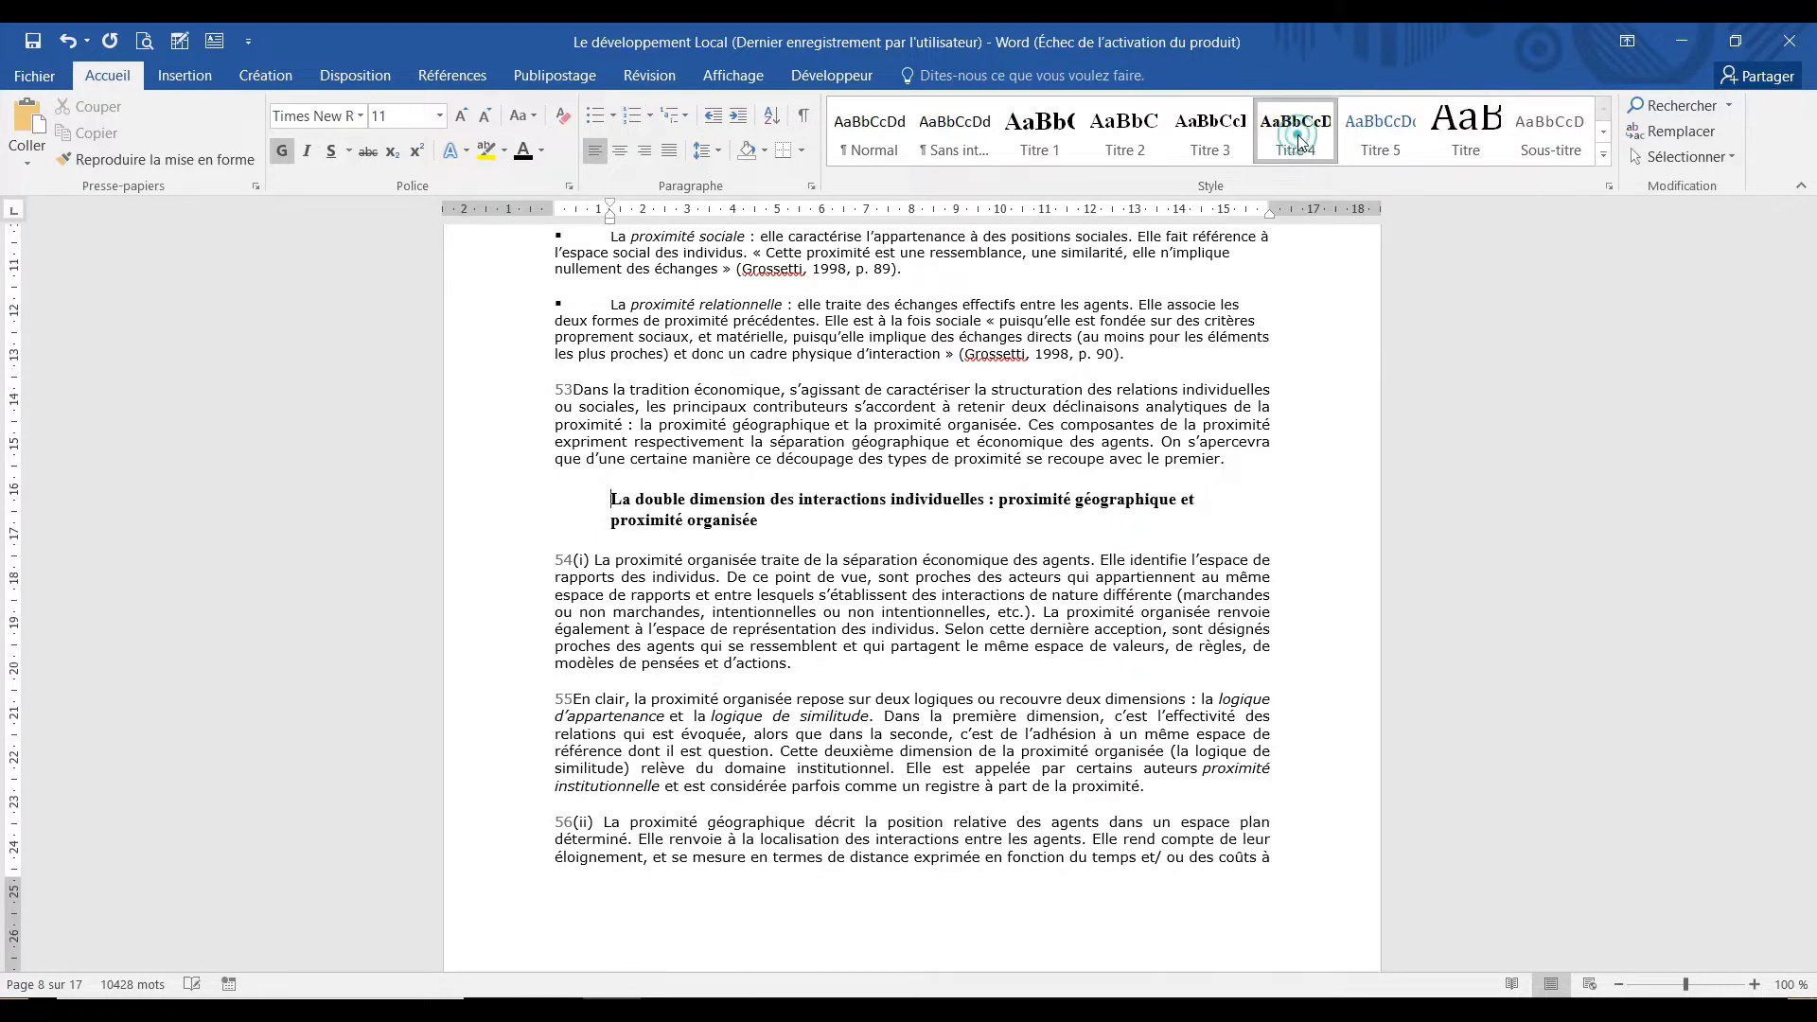
Prefix the heading "La double dimension des interactions individuelles" with "B)" and apply the Titre 4 style to heading 2.1.2.
type("B)")
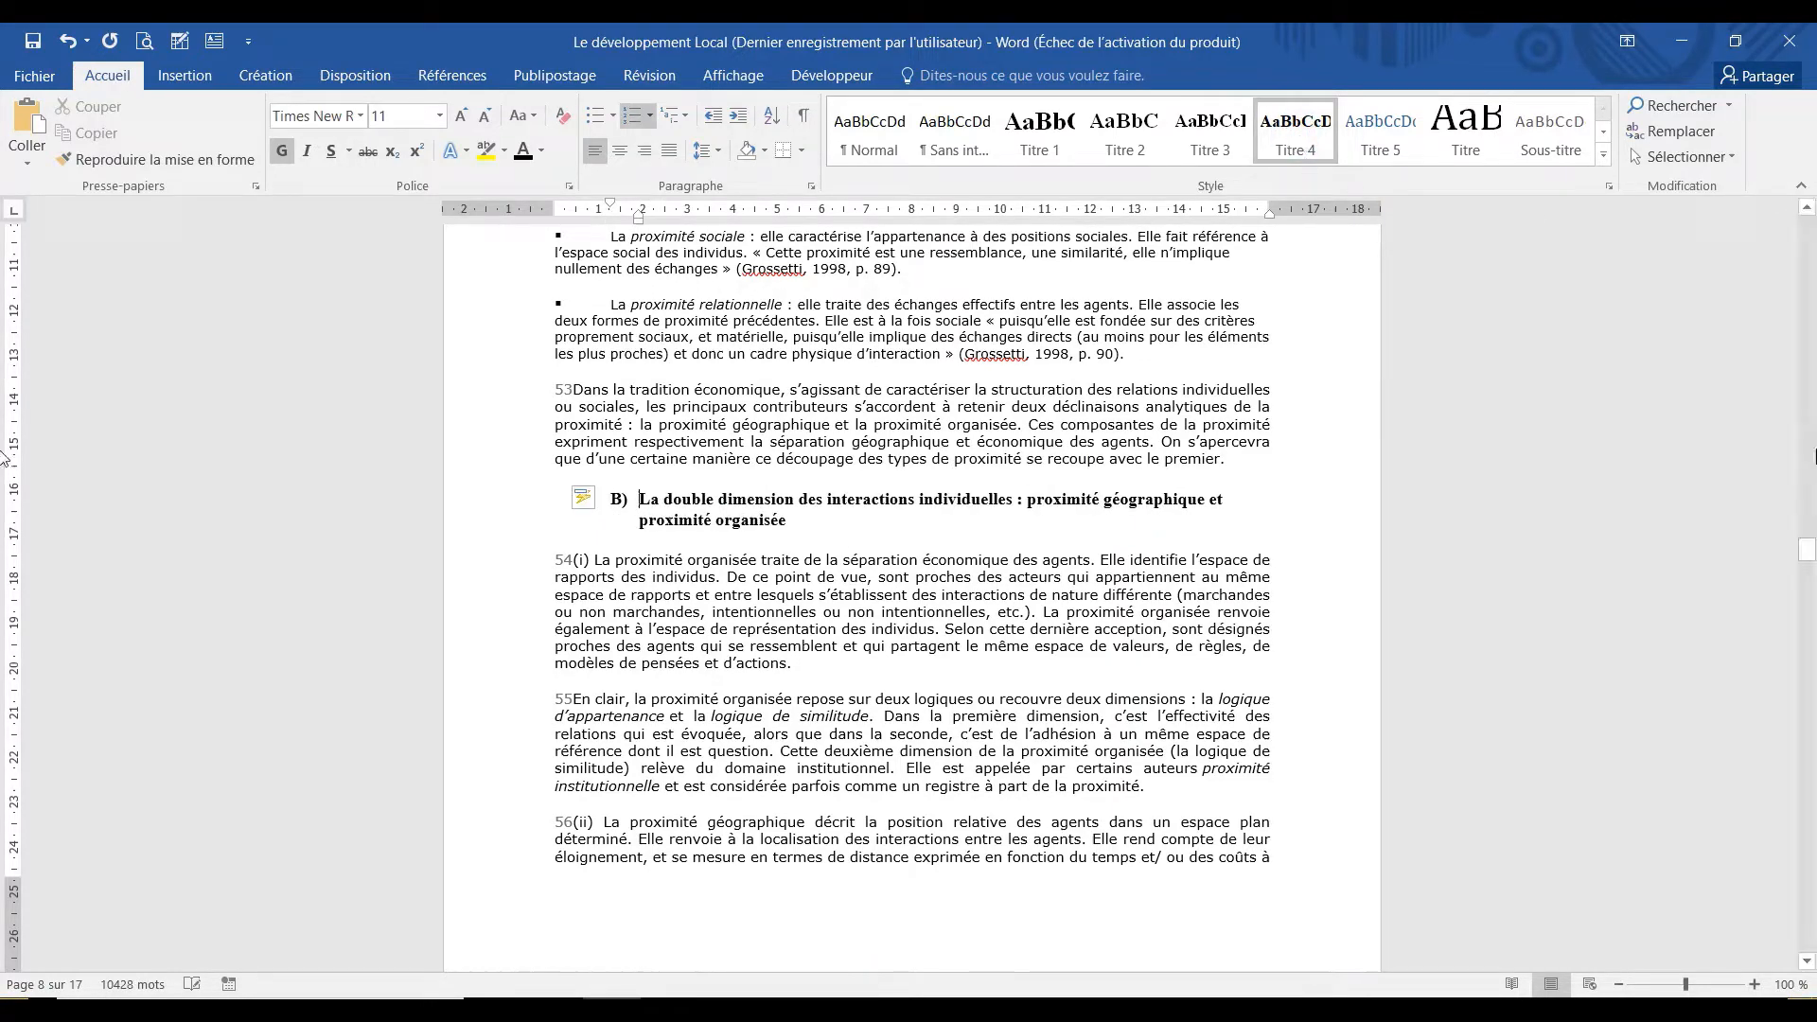
left_click_drag(1805, 562, 2, 603)
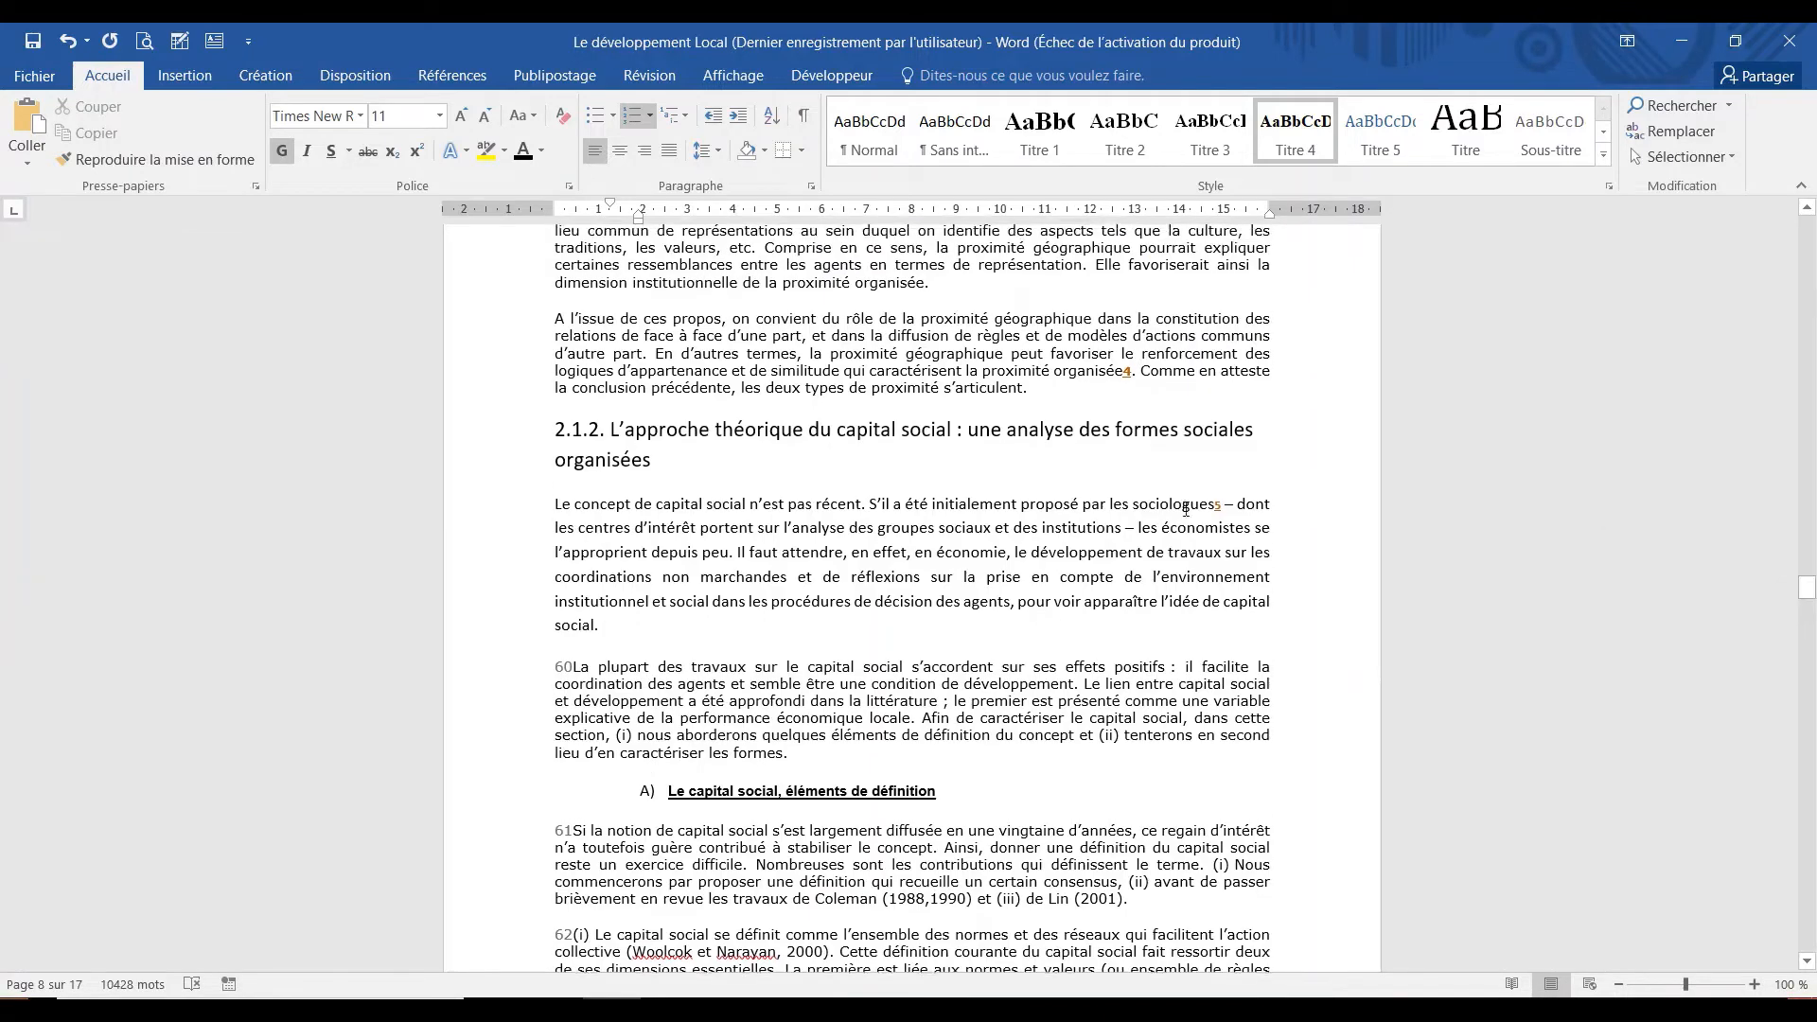
left_click(592, 437)
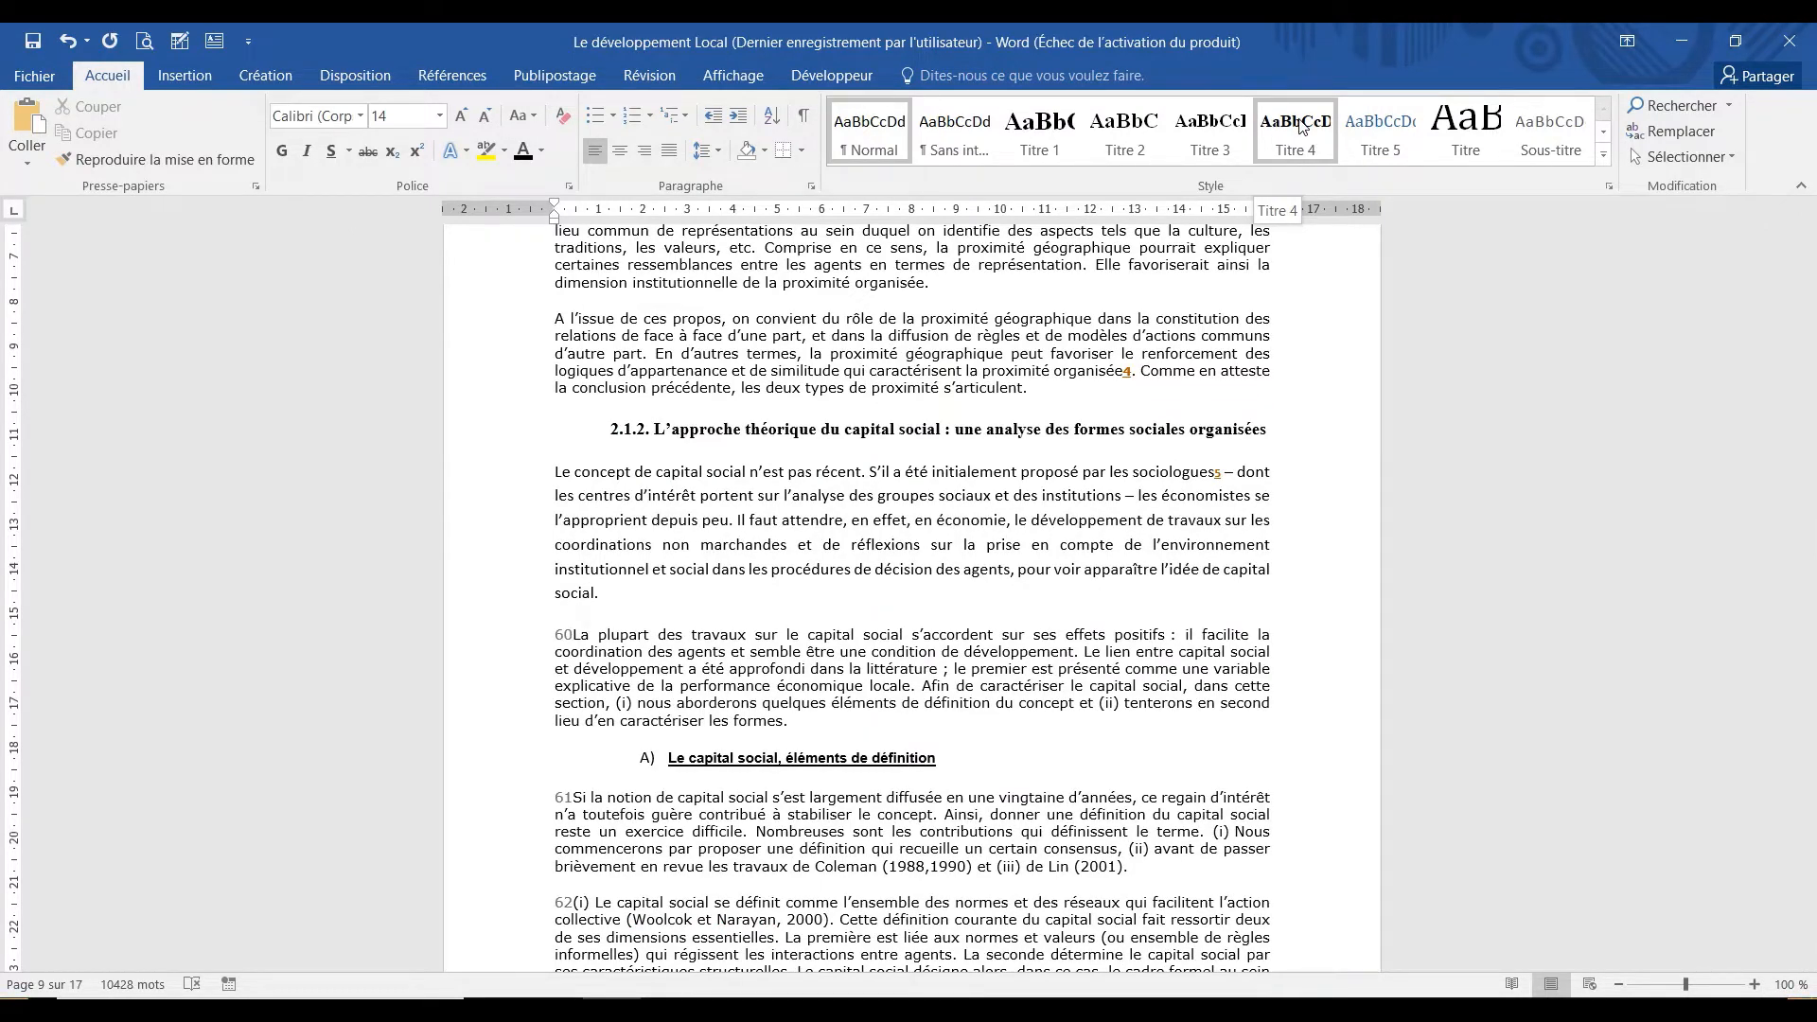
left_click(1299, 126)
Apply the Titre 4 style to the heading "Le capital social, éléments de définition" and prefix it with "A)".
left_click(667, 757)
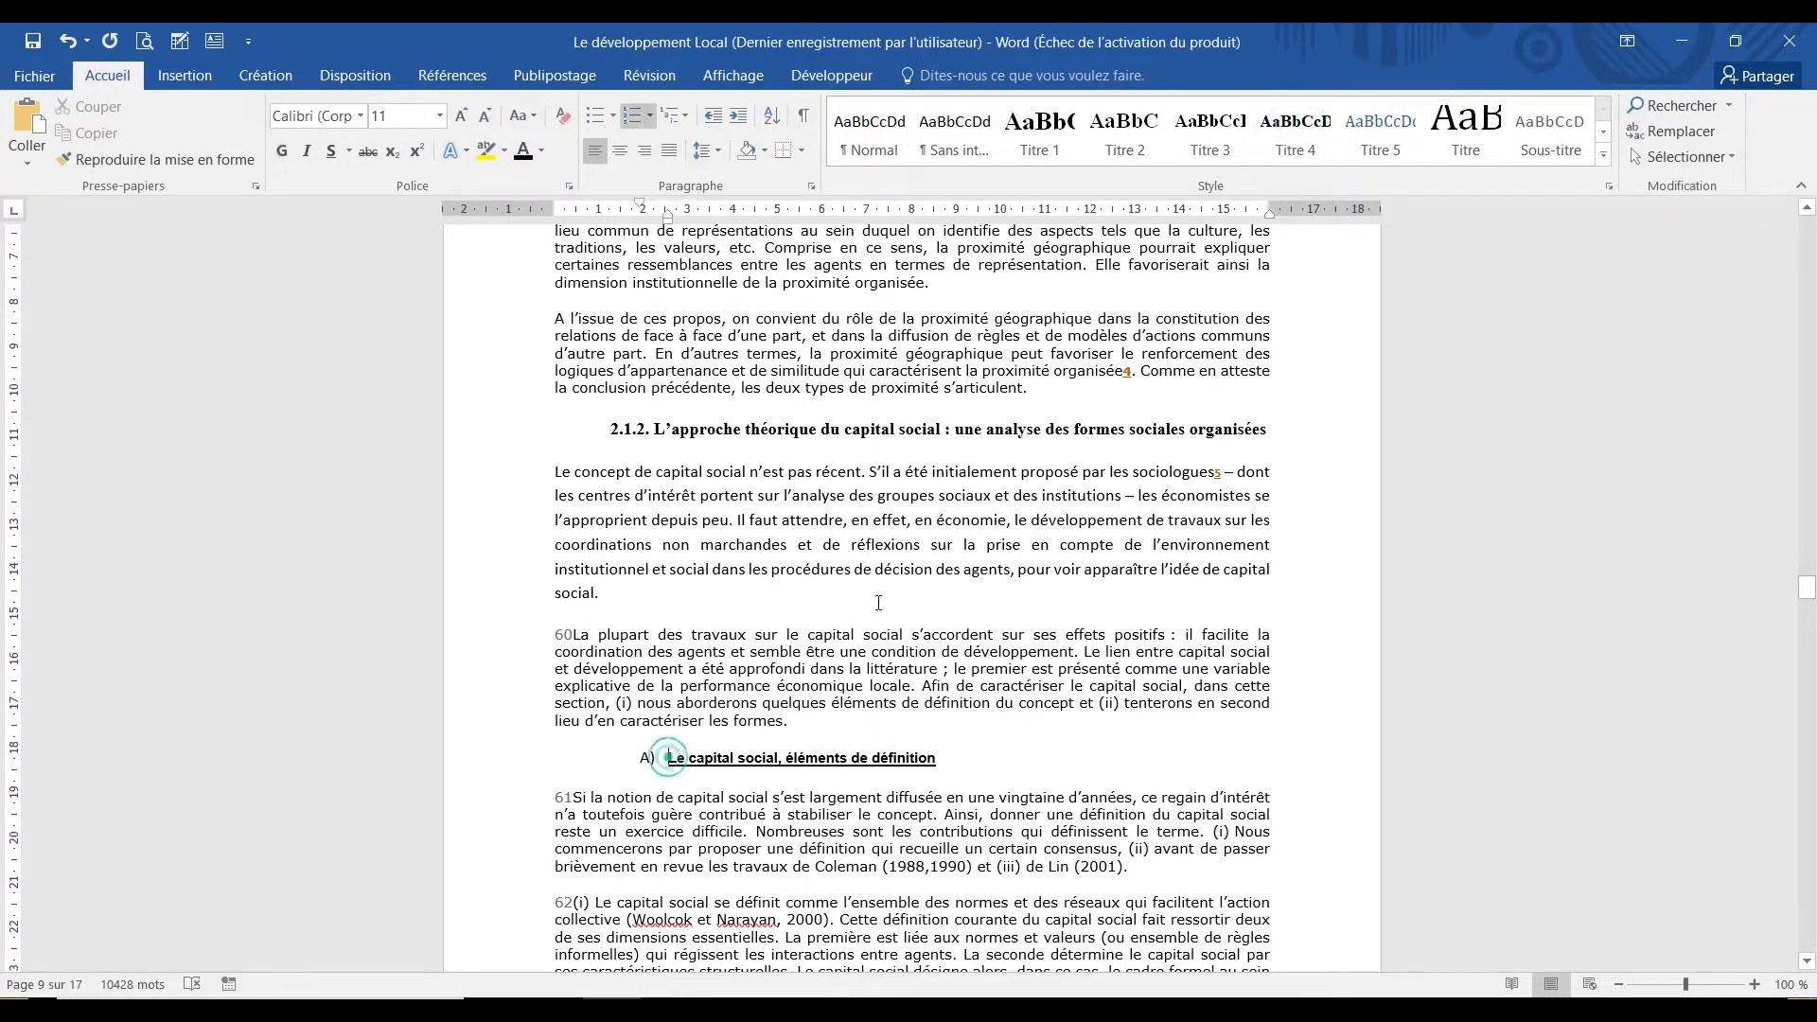
left_click(1295, 132)
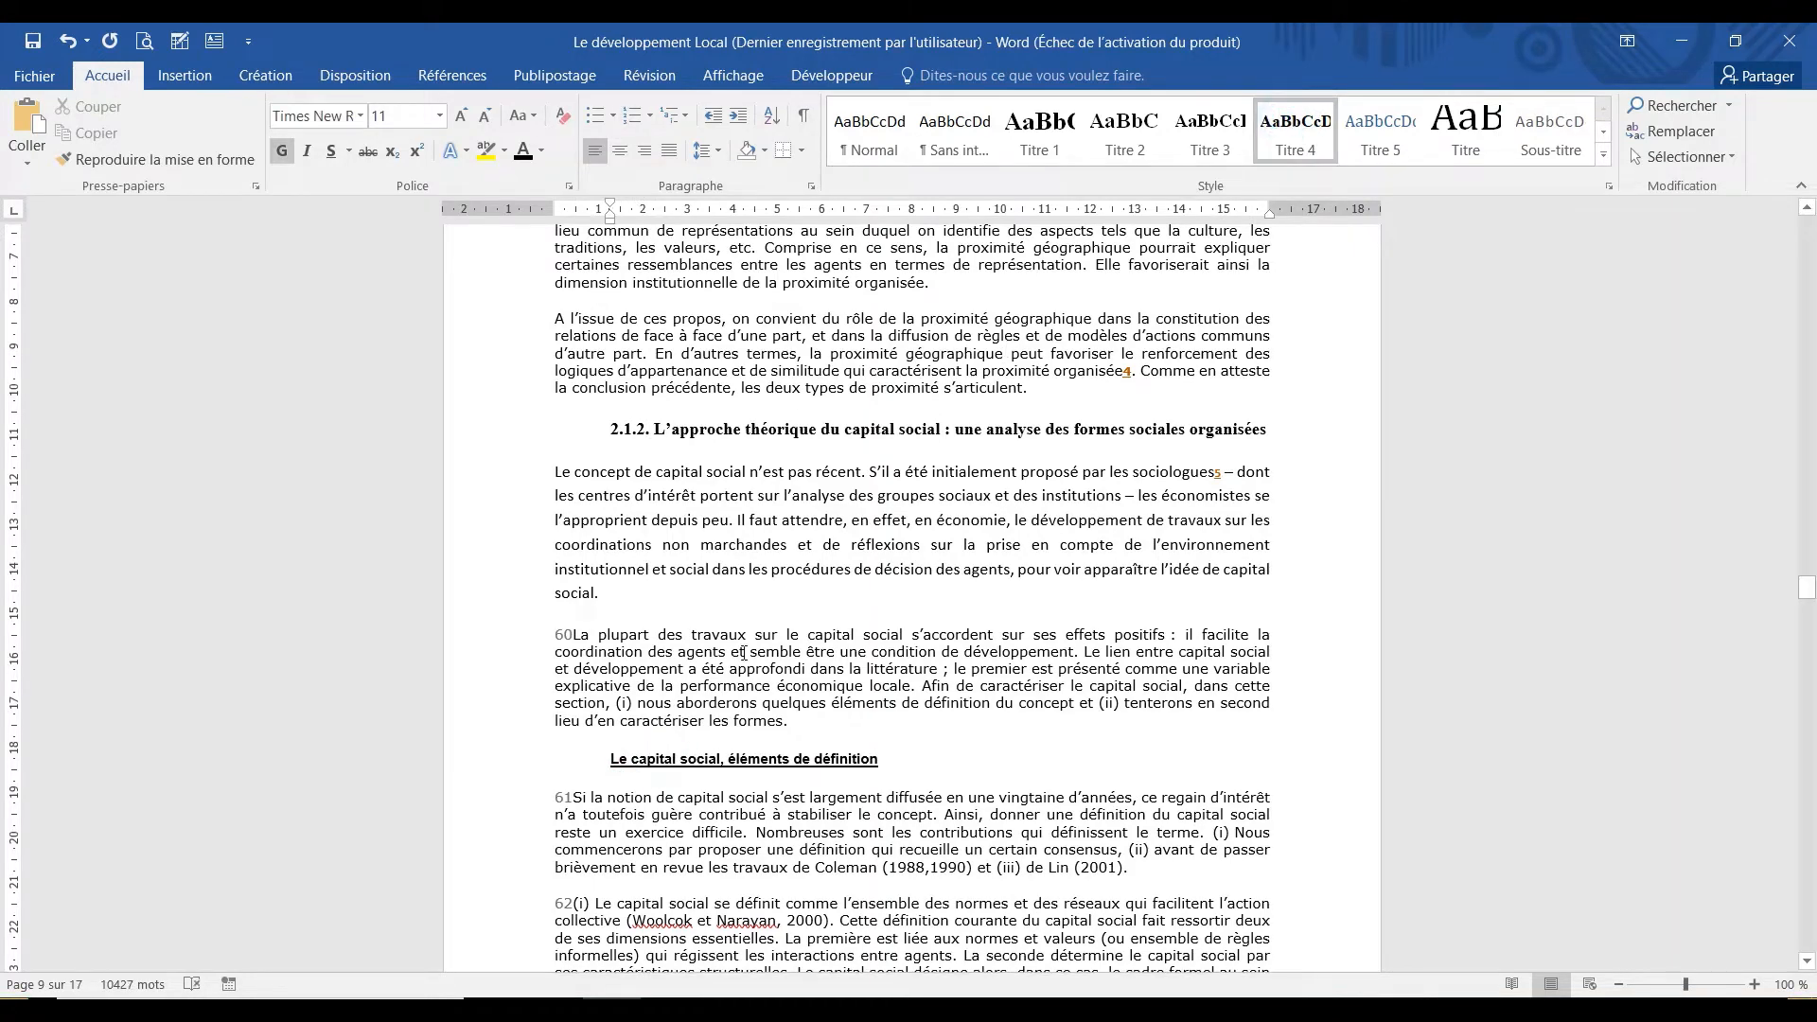
type("A)")
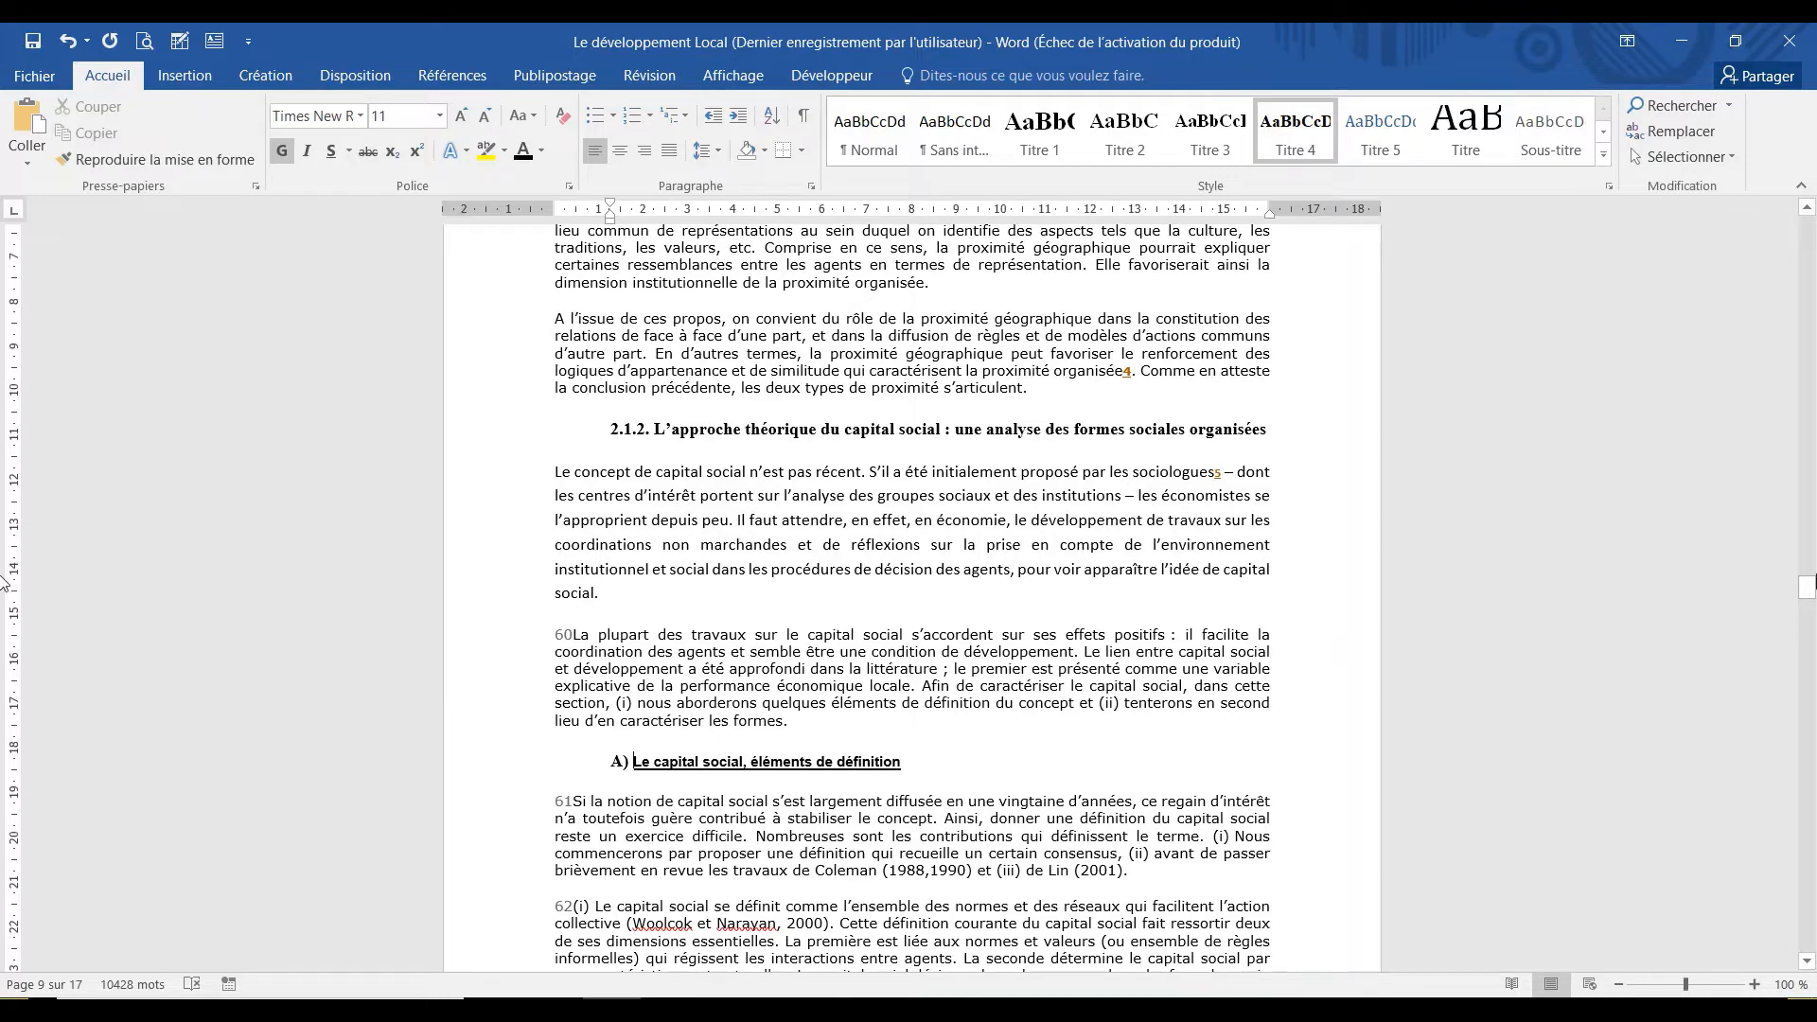
Apply the Titre 4 style to the heading "Le capital social, un concept multiforme" and letter it "B)".
left_click_drag(1808, 587, 1807, 625)
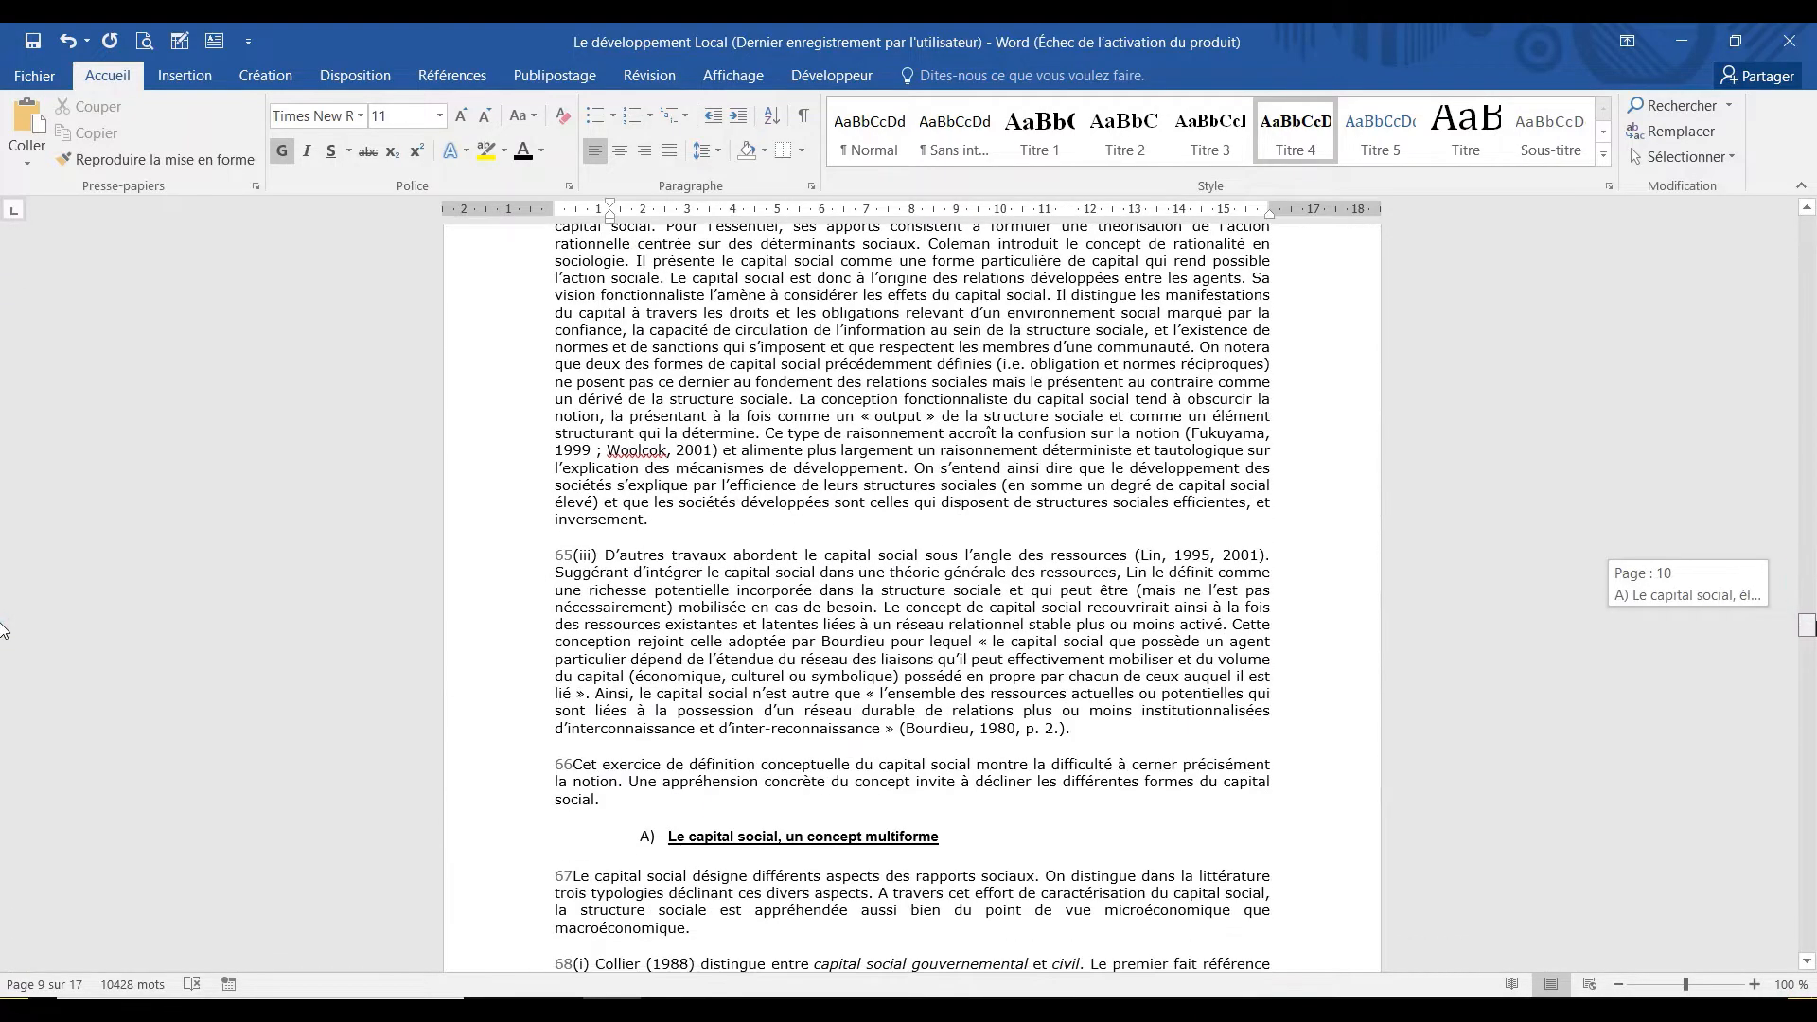
left_click(660, 836)
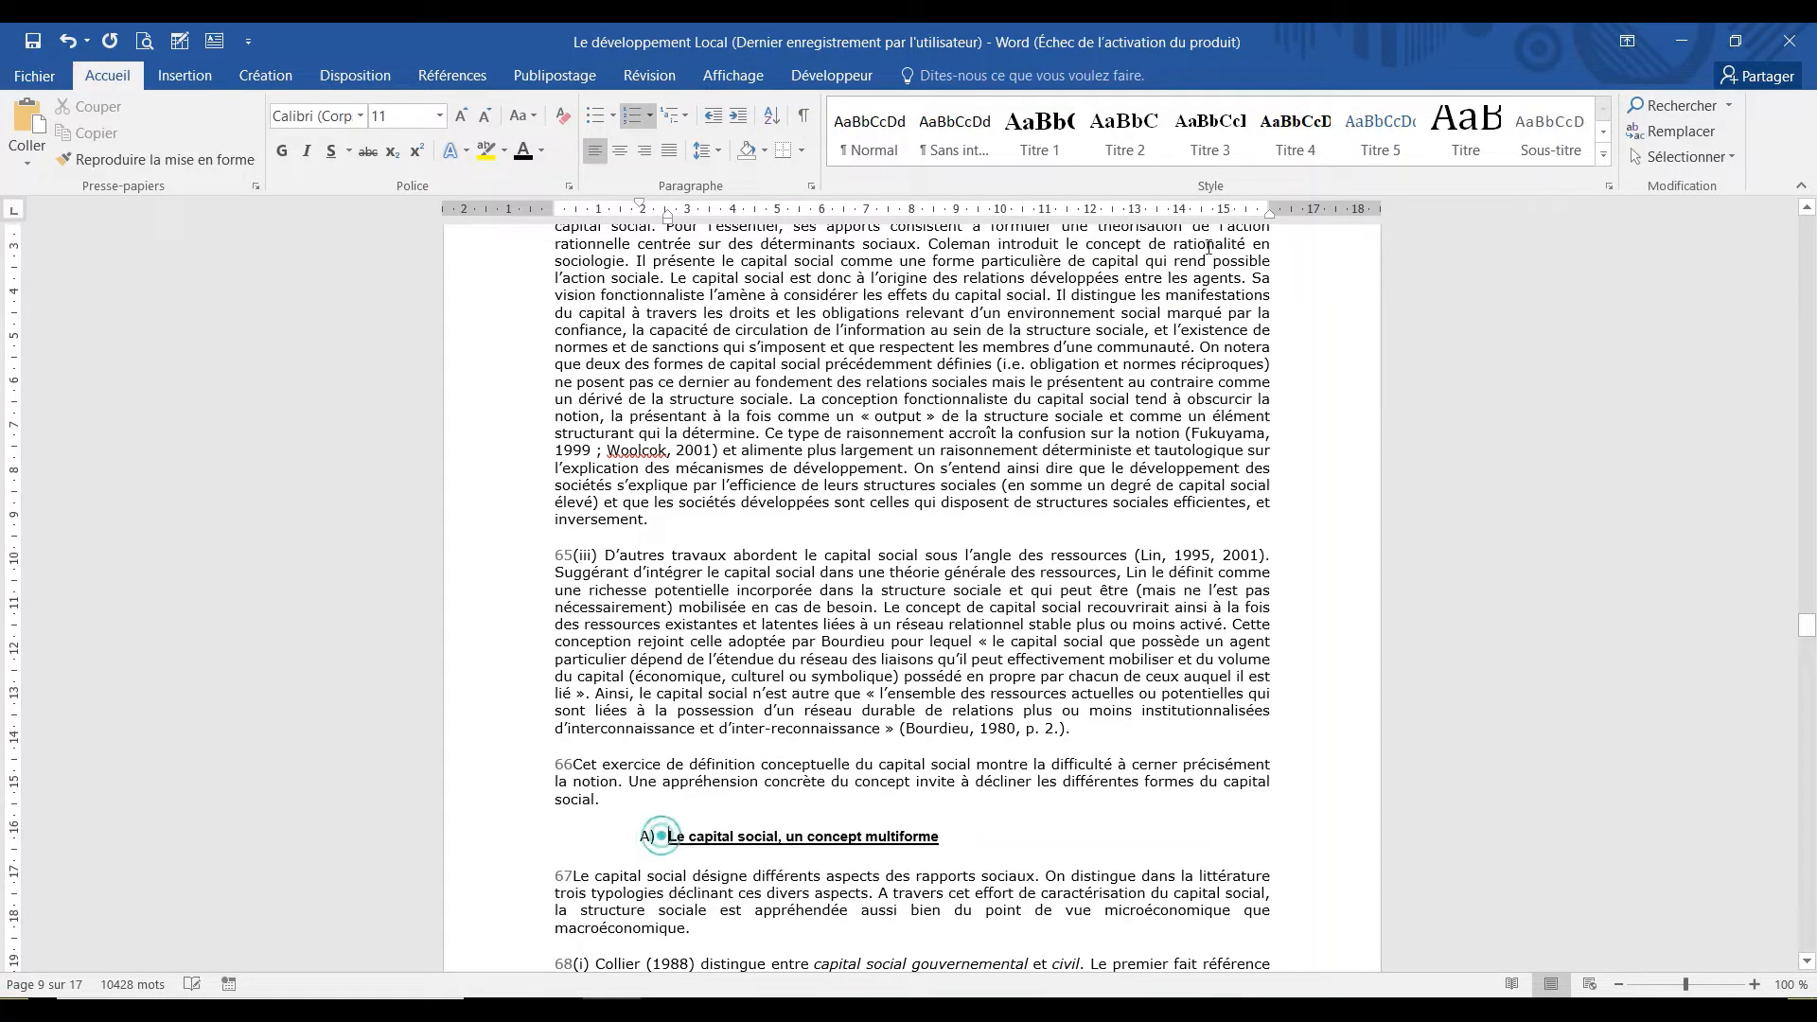
left_click(1311, 147)
type("C)")
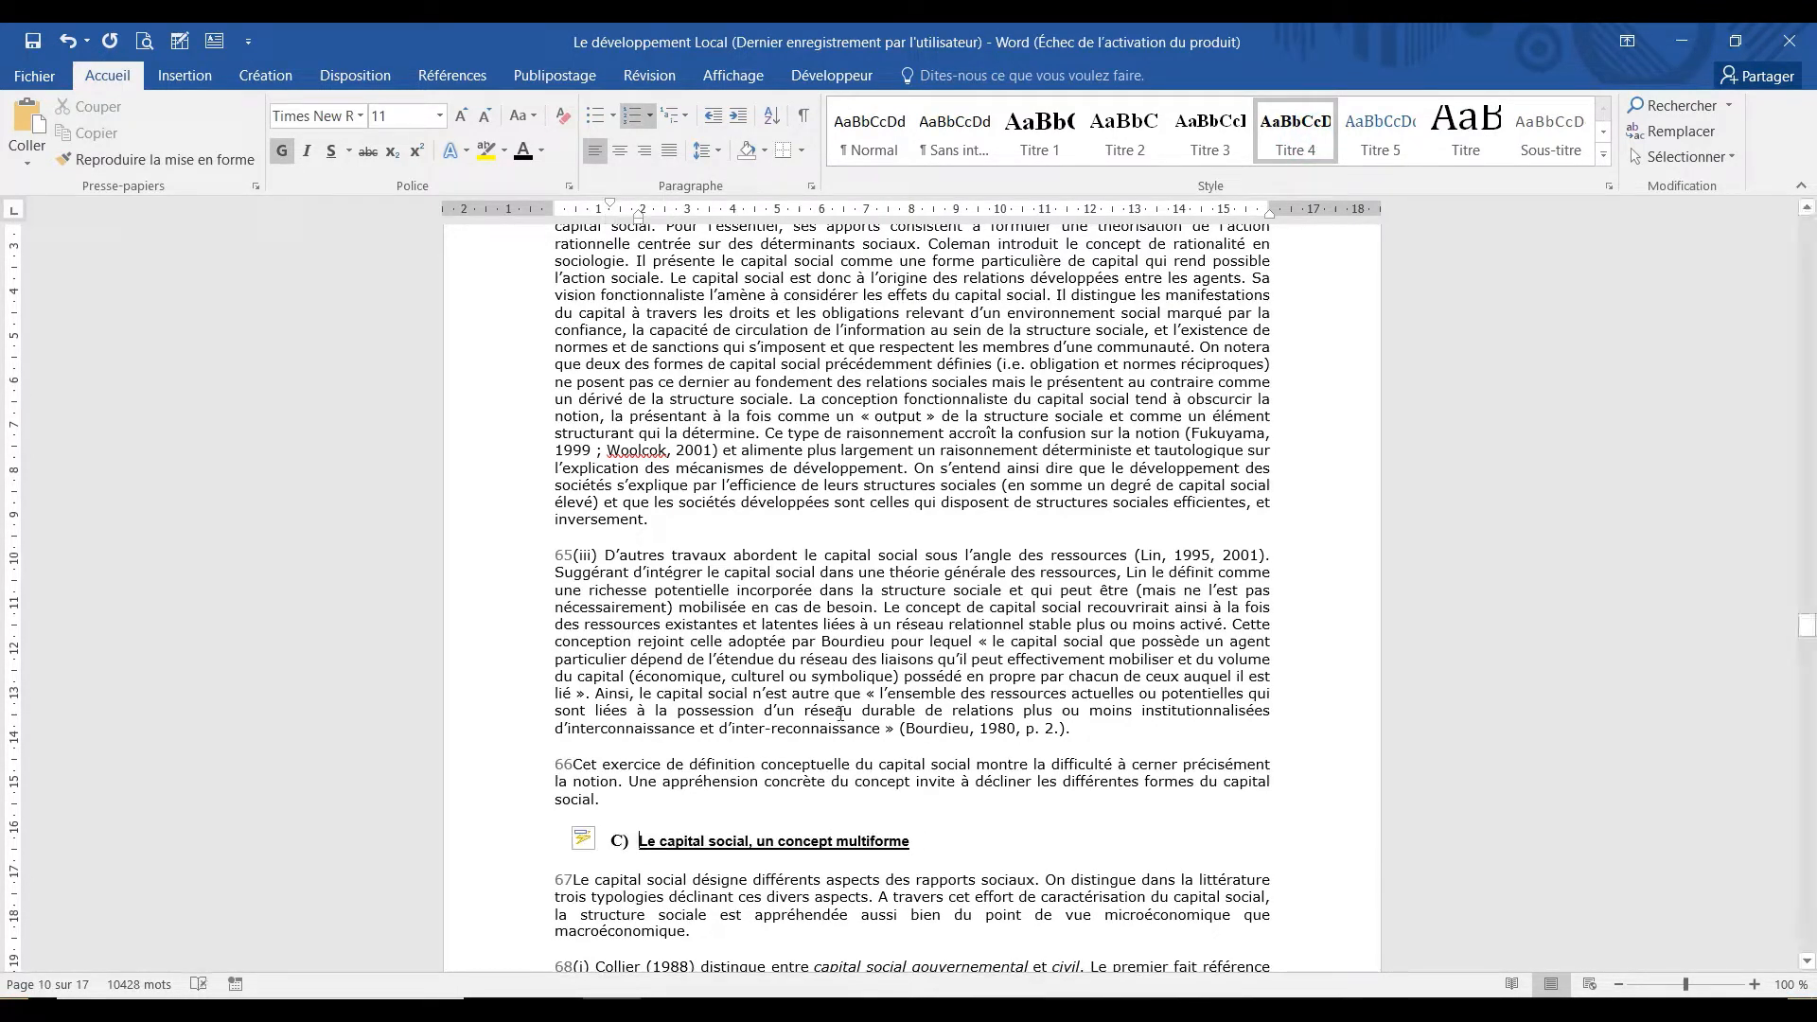
key("BackSpace")
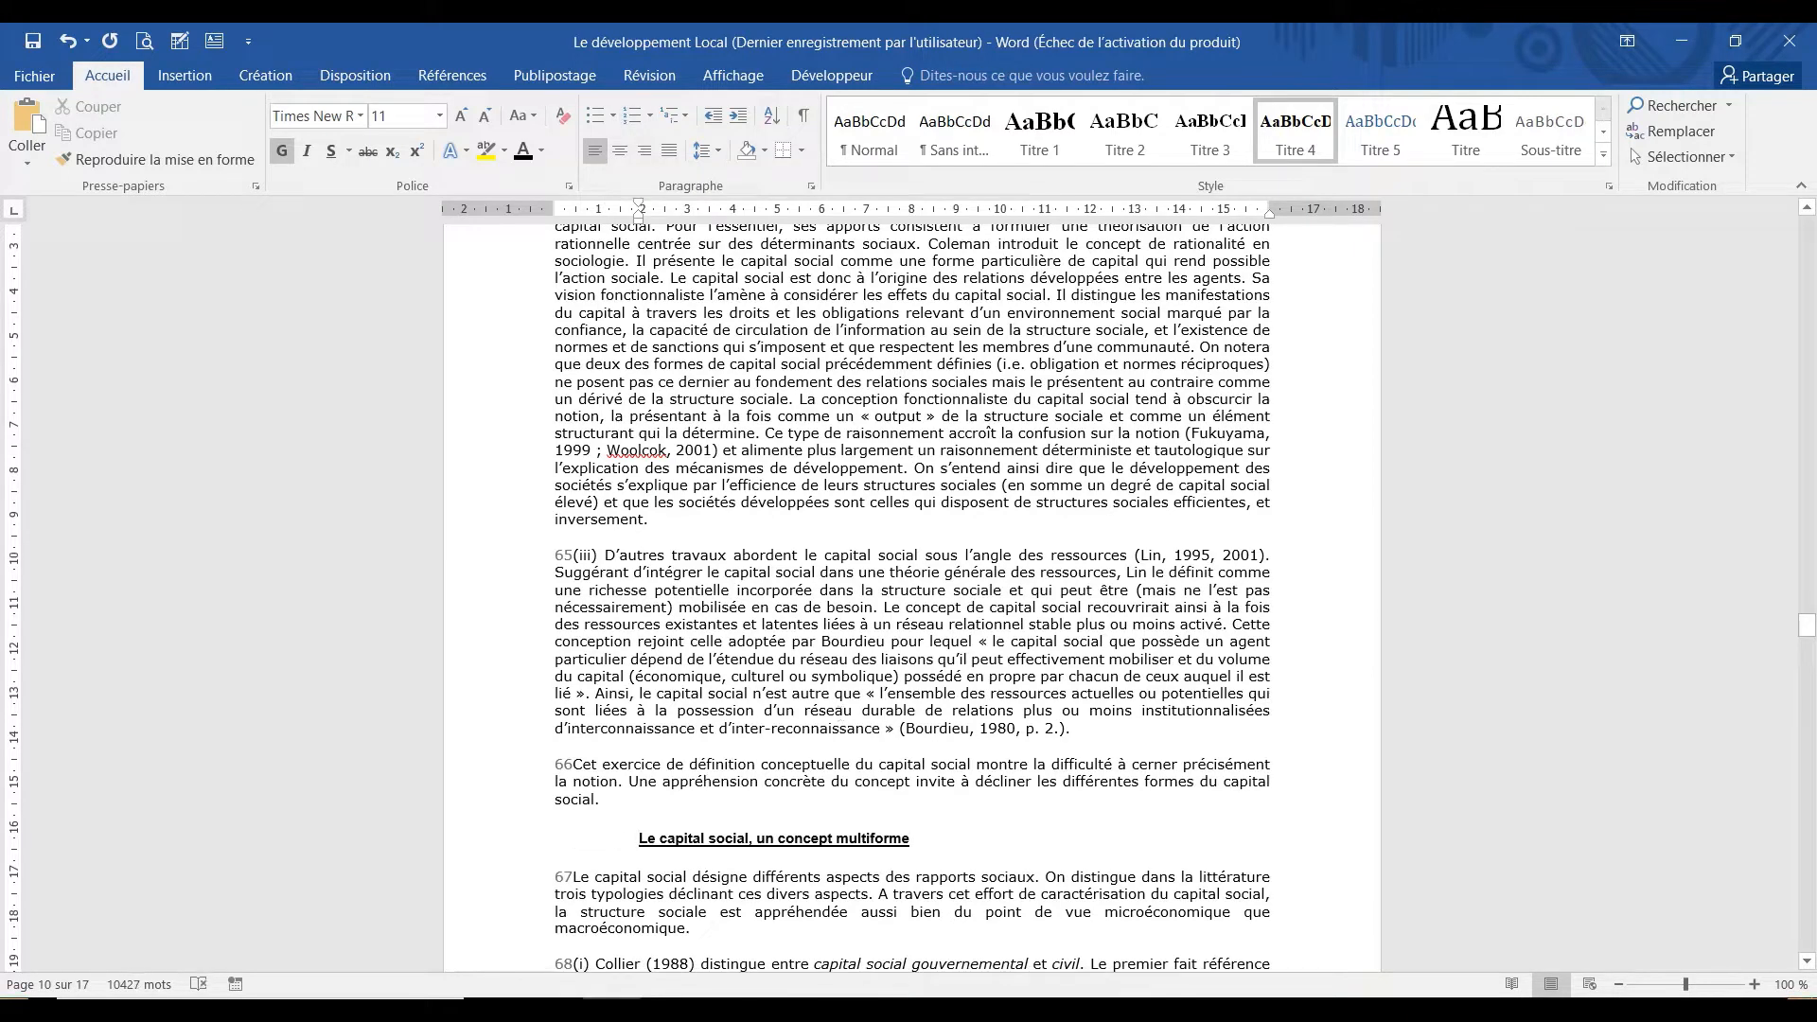
type("B)")
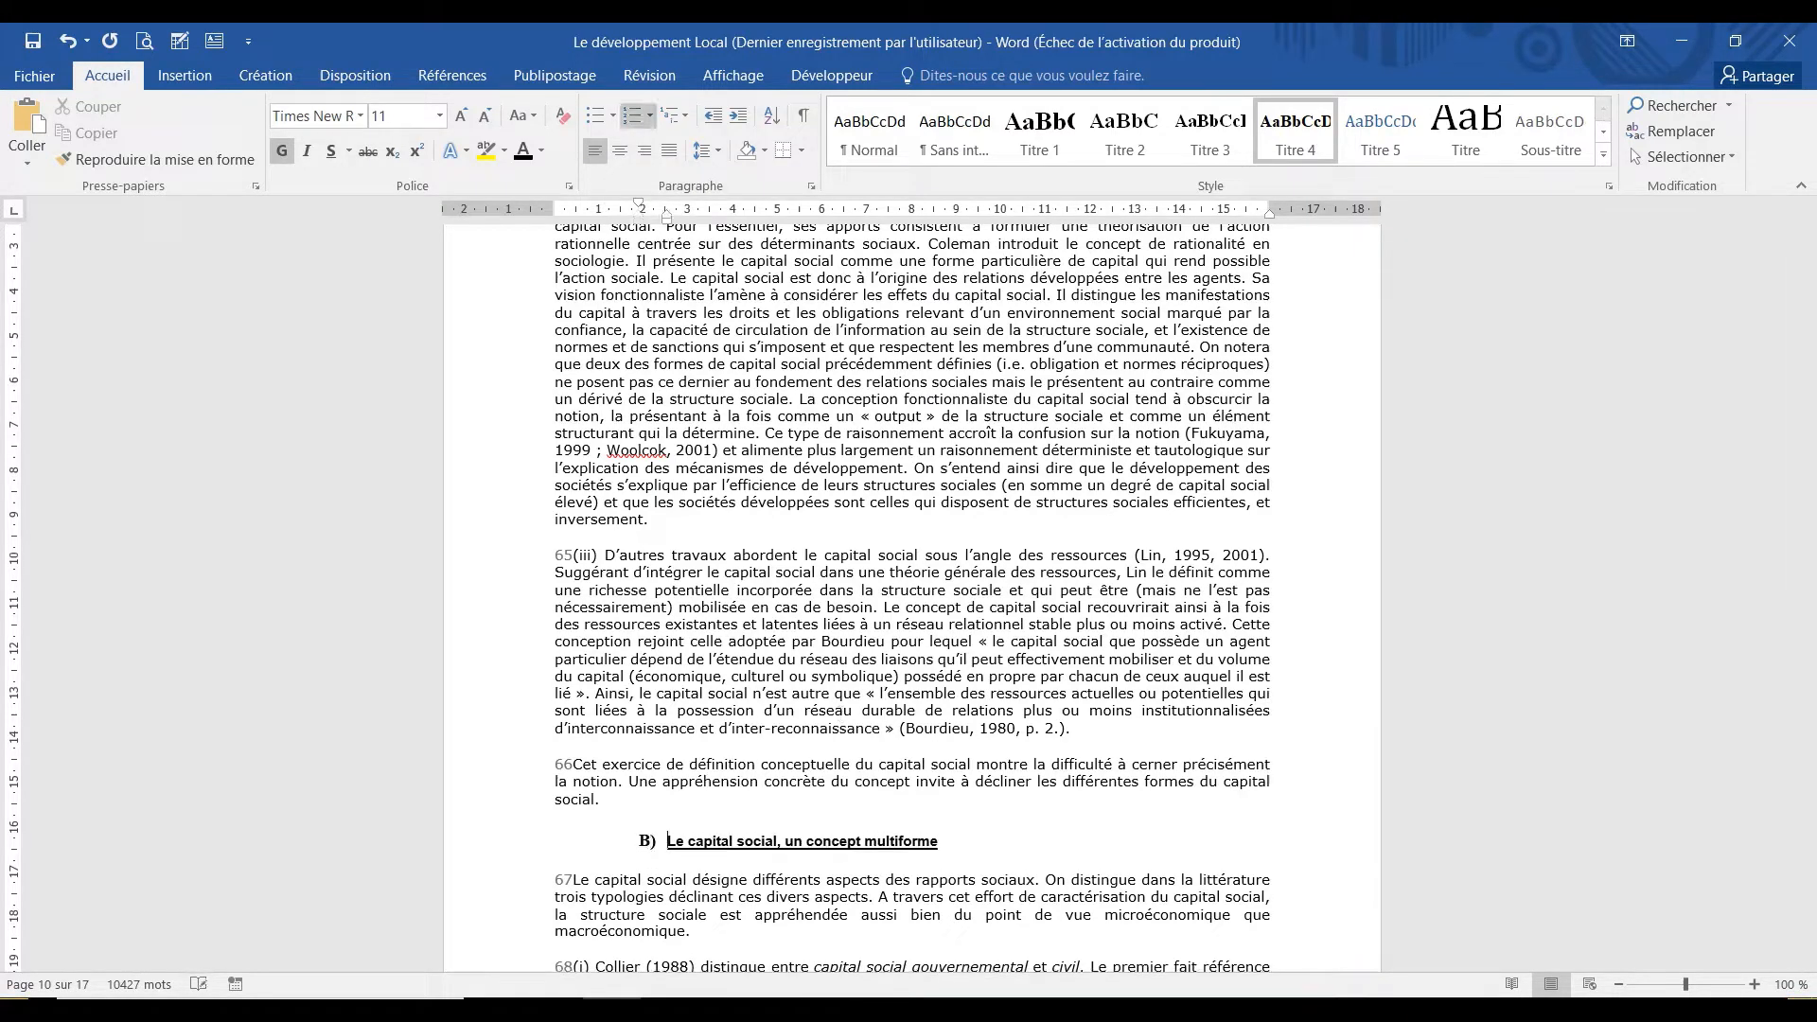
Apply Titre 3 to heading 2.2 "Vers une articulation entre l'économie de proximité" and Titre 4 to heading 2.2.1 "Le capital social, un capital activé".
left_click_drag(1809, 635, 1811, 706)
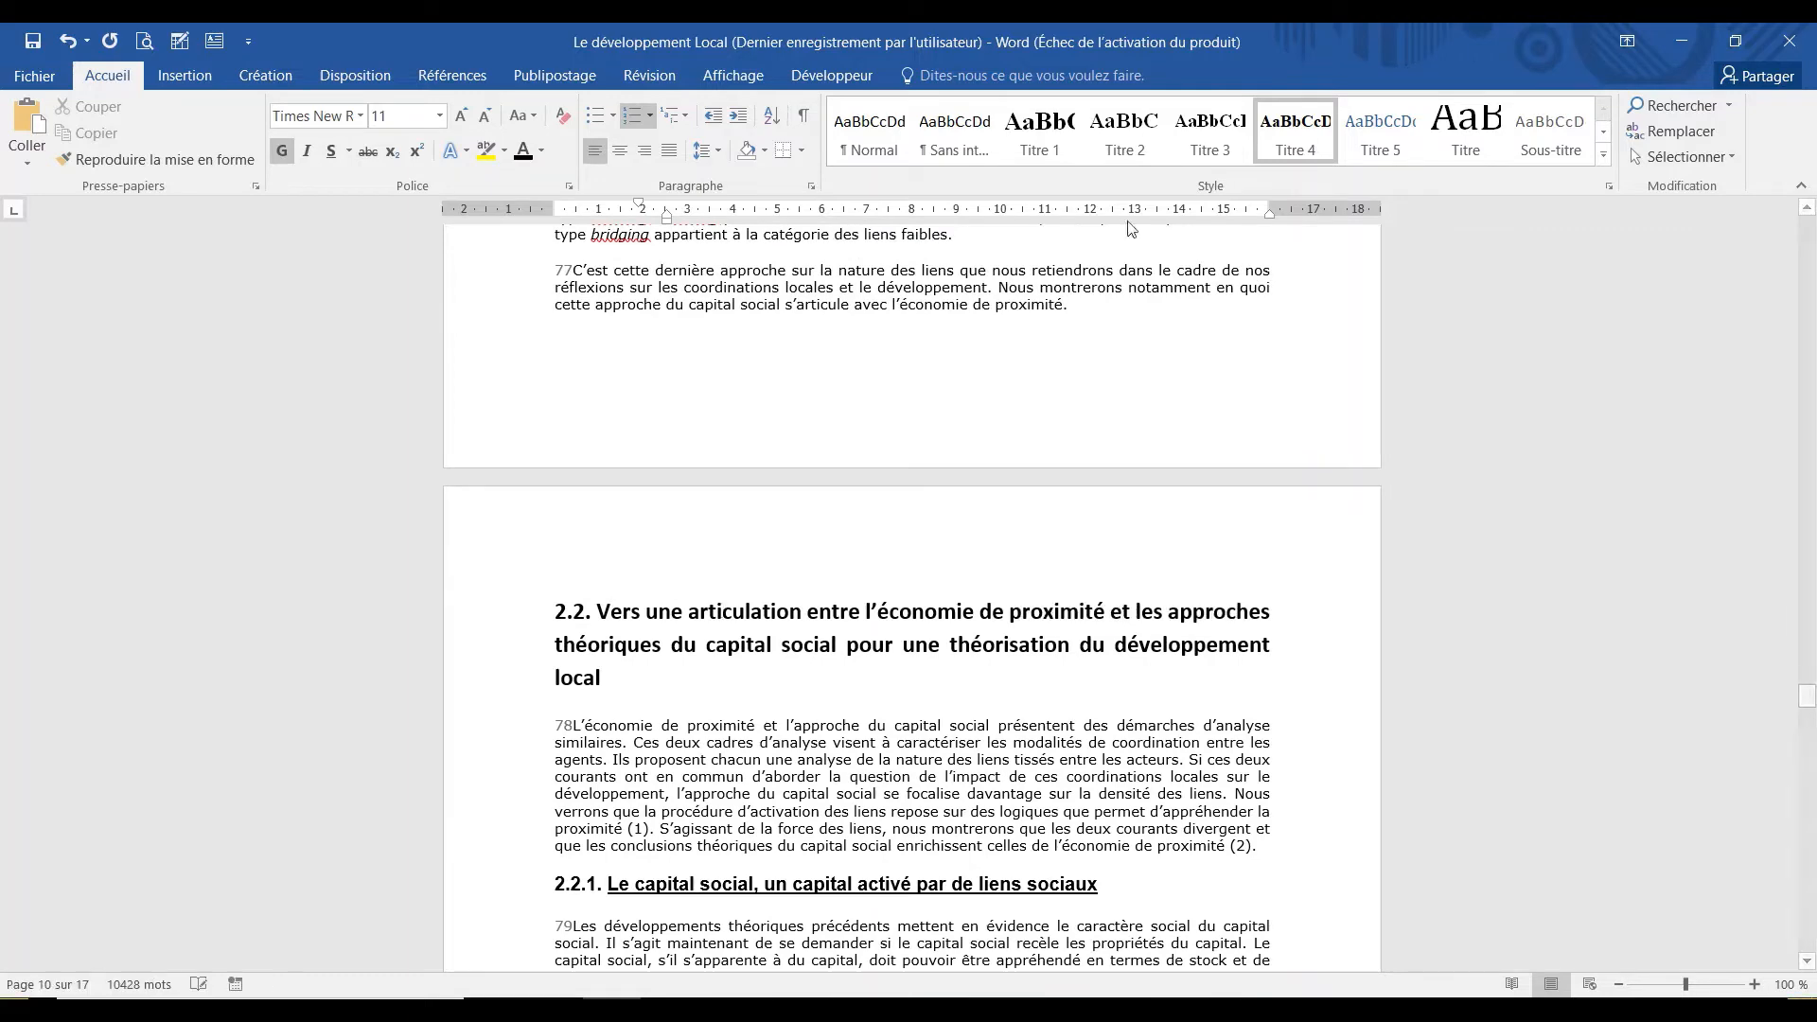
left_click(746, 619)
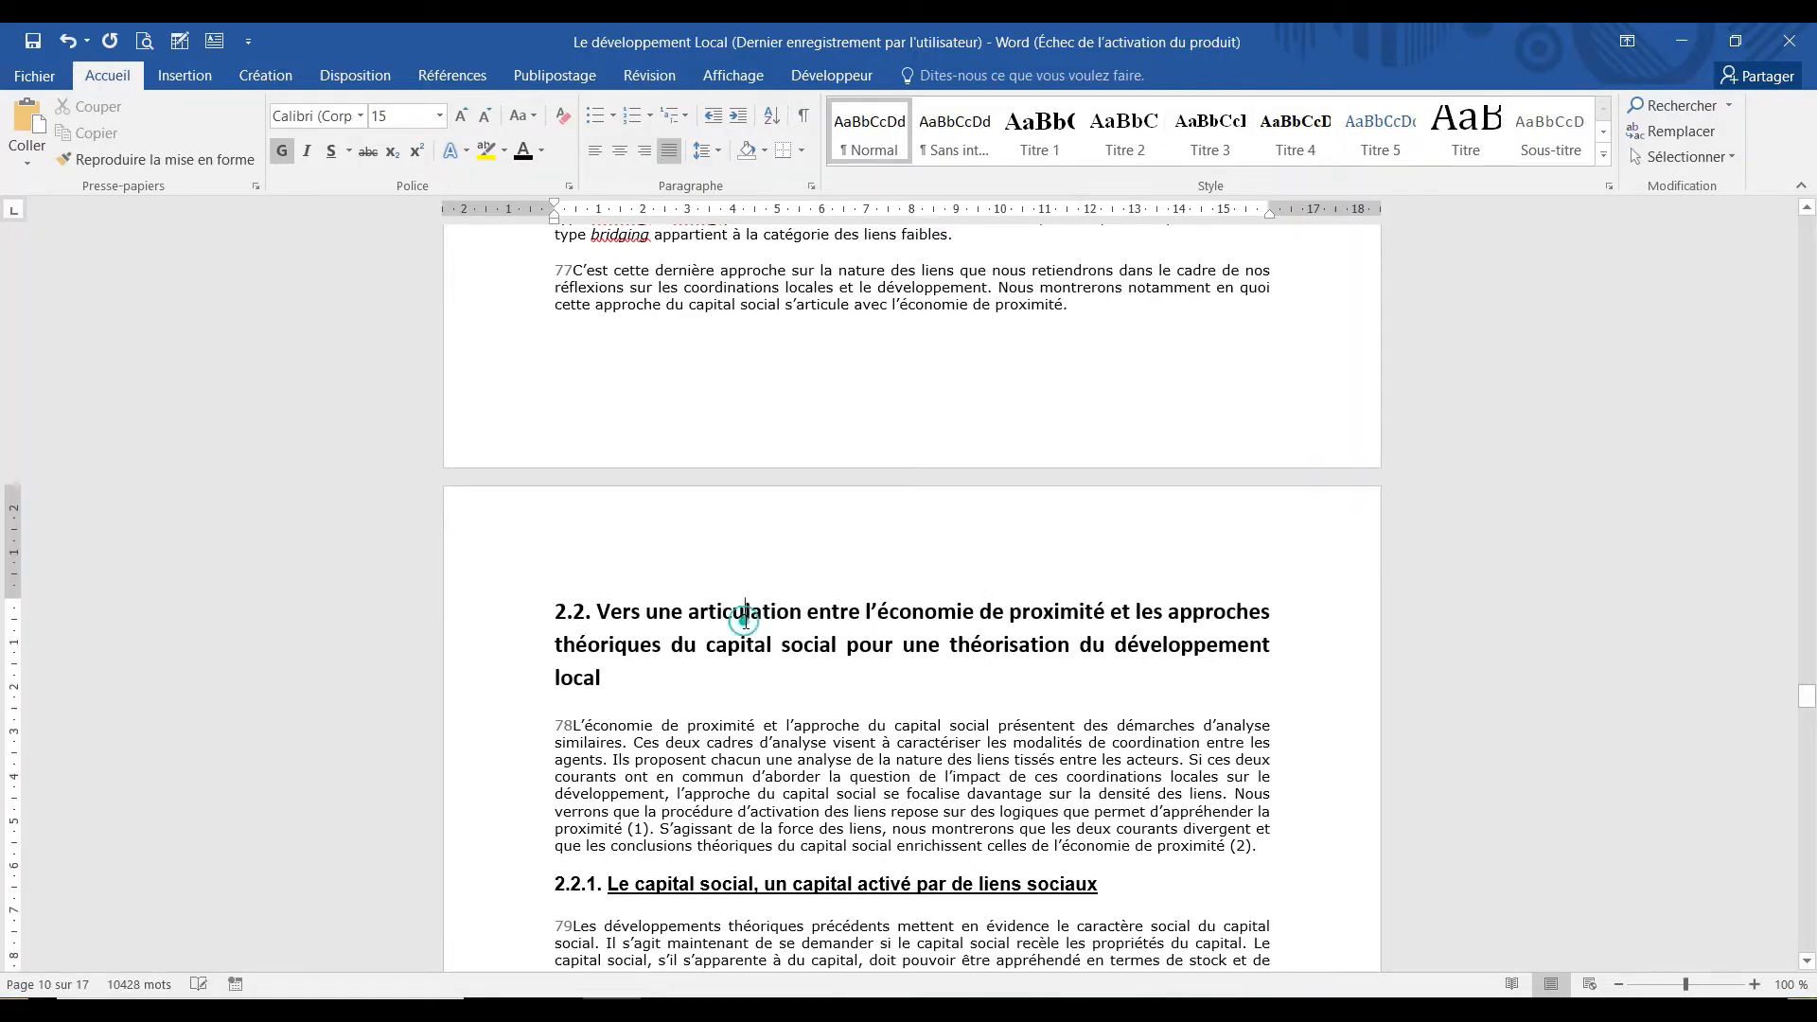
left_click(1210, 133)
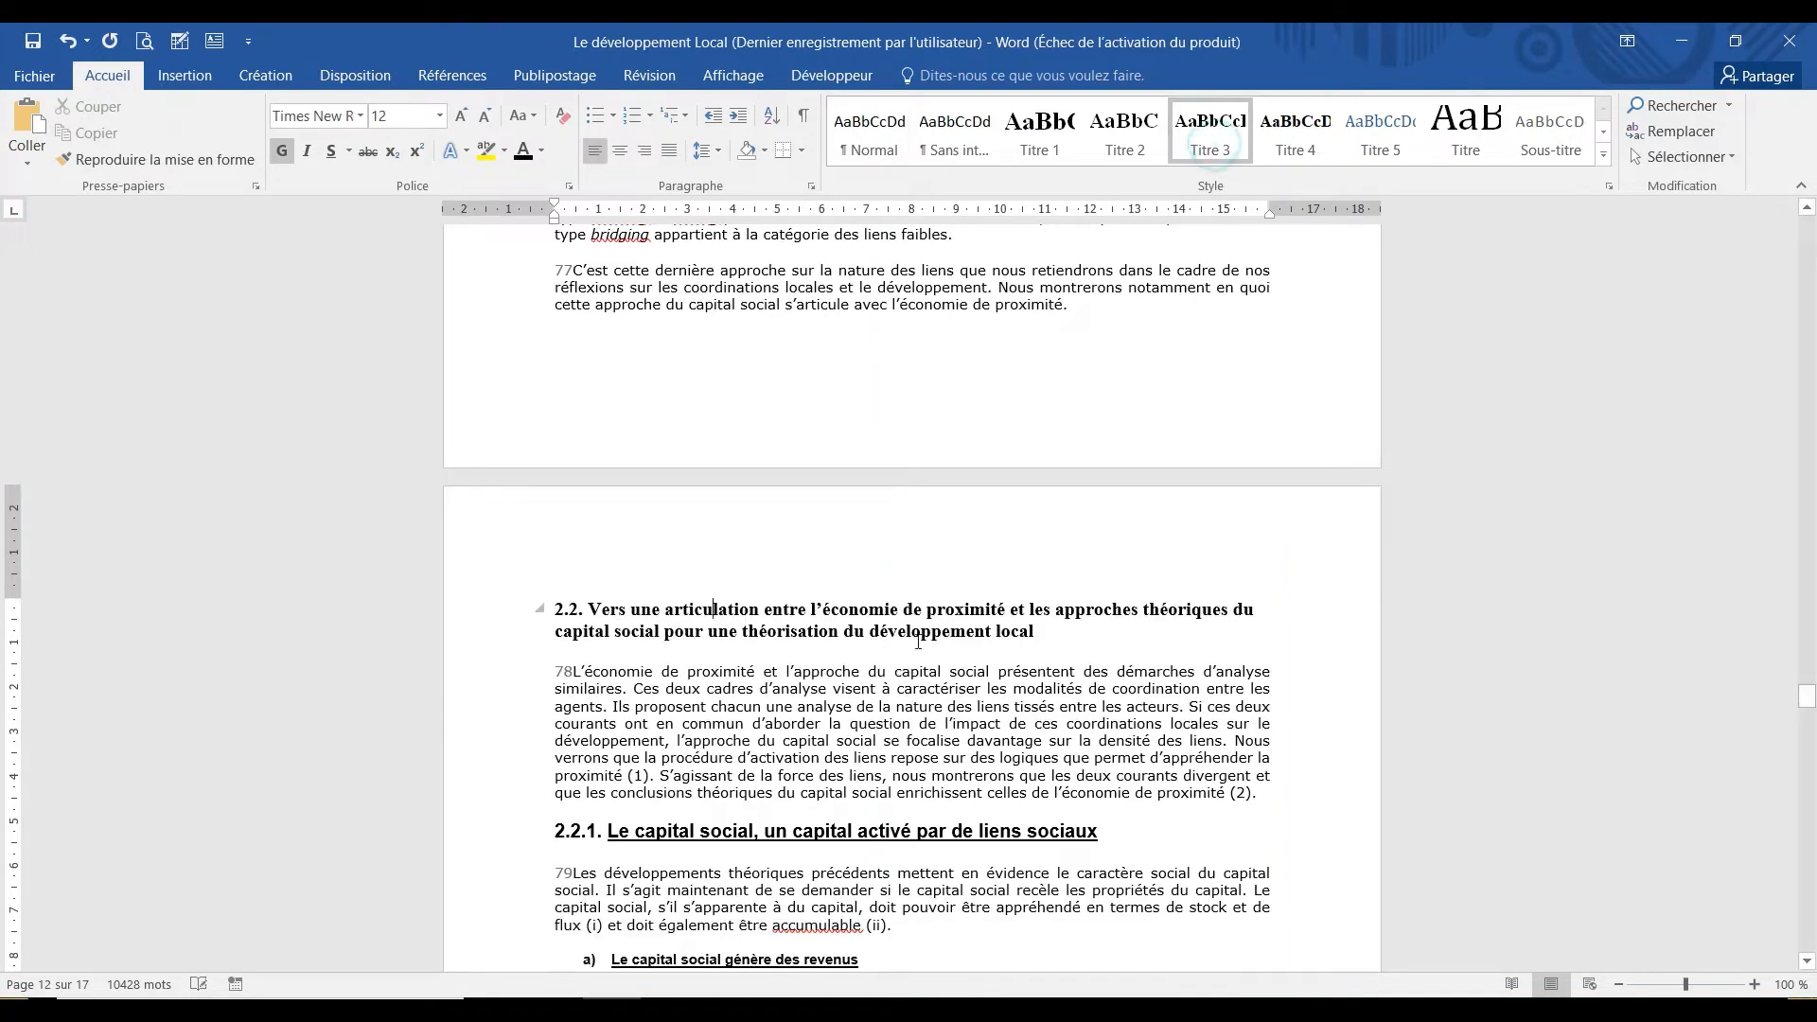
left_click(789, 833)
left_click(1299, 133)
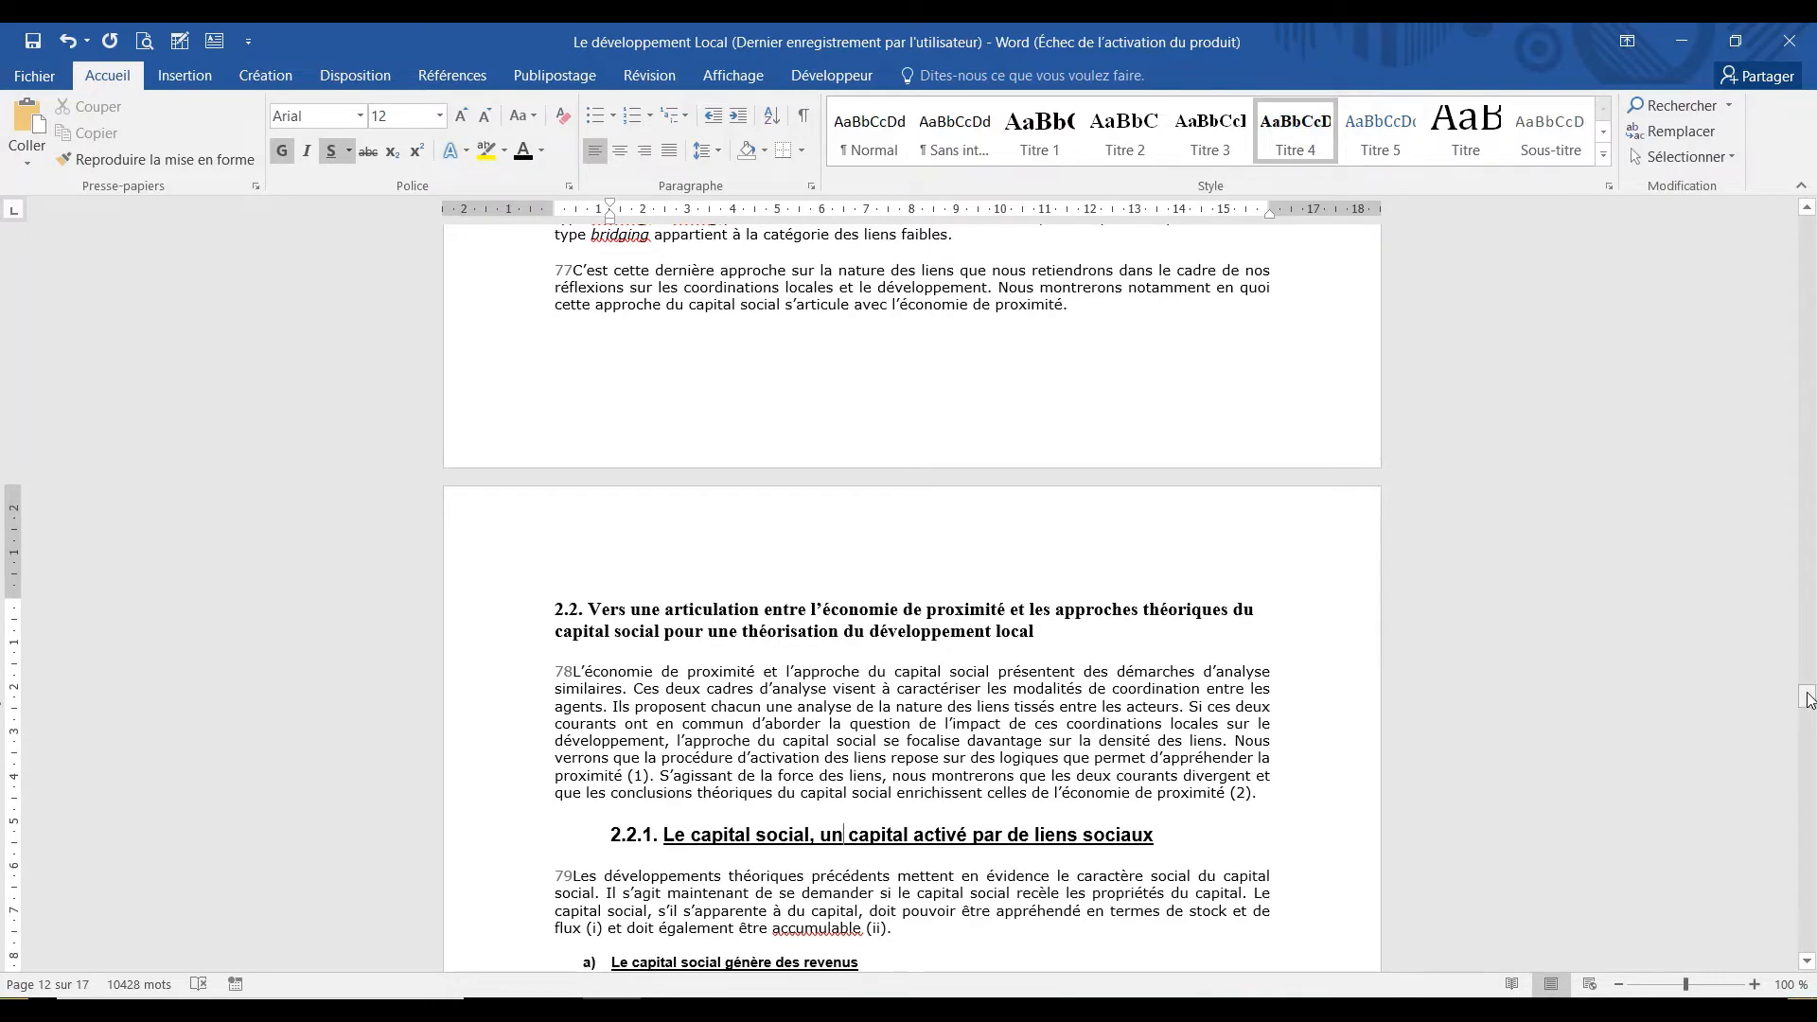
Apply the Titre 4 style to the heading "Le capital social génère des revenus" and prefix it with "A)".
left_click_drag(1806, 695, 1807, 711)
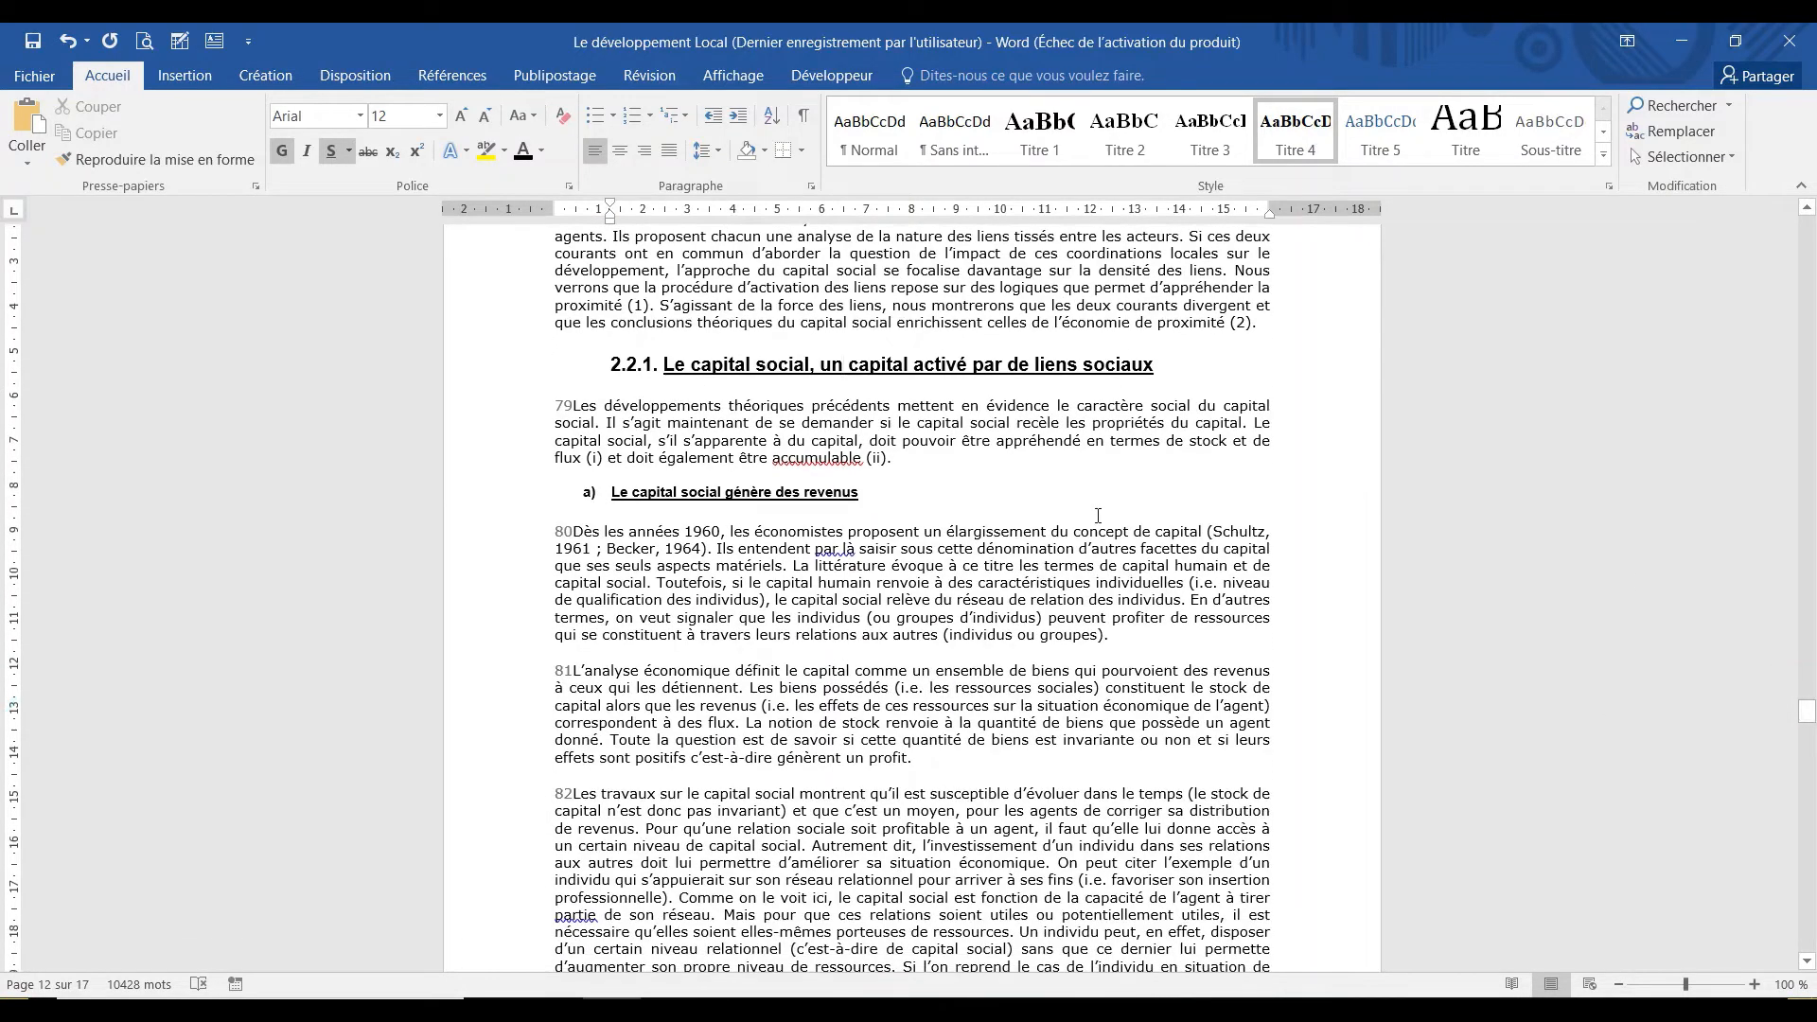
left_click(762, 492)
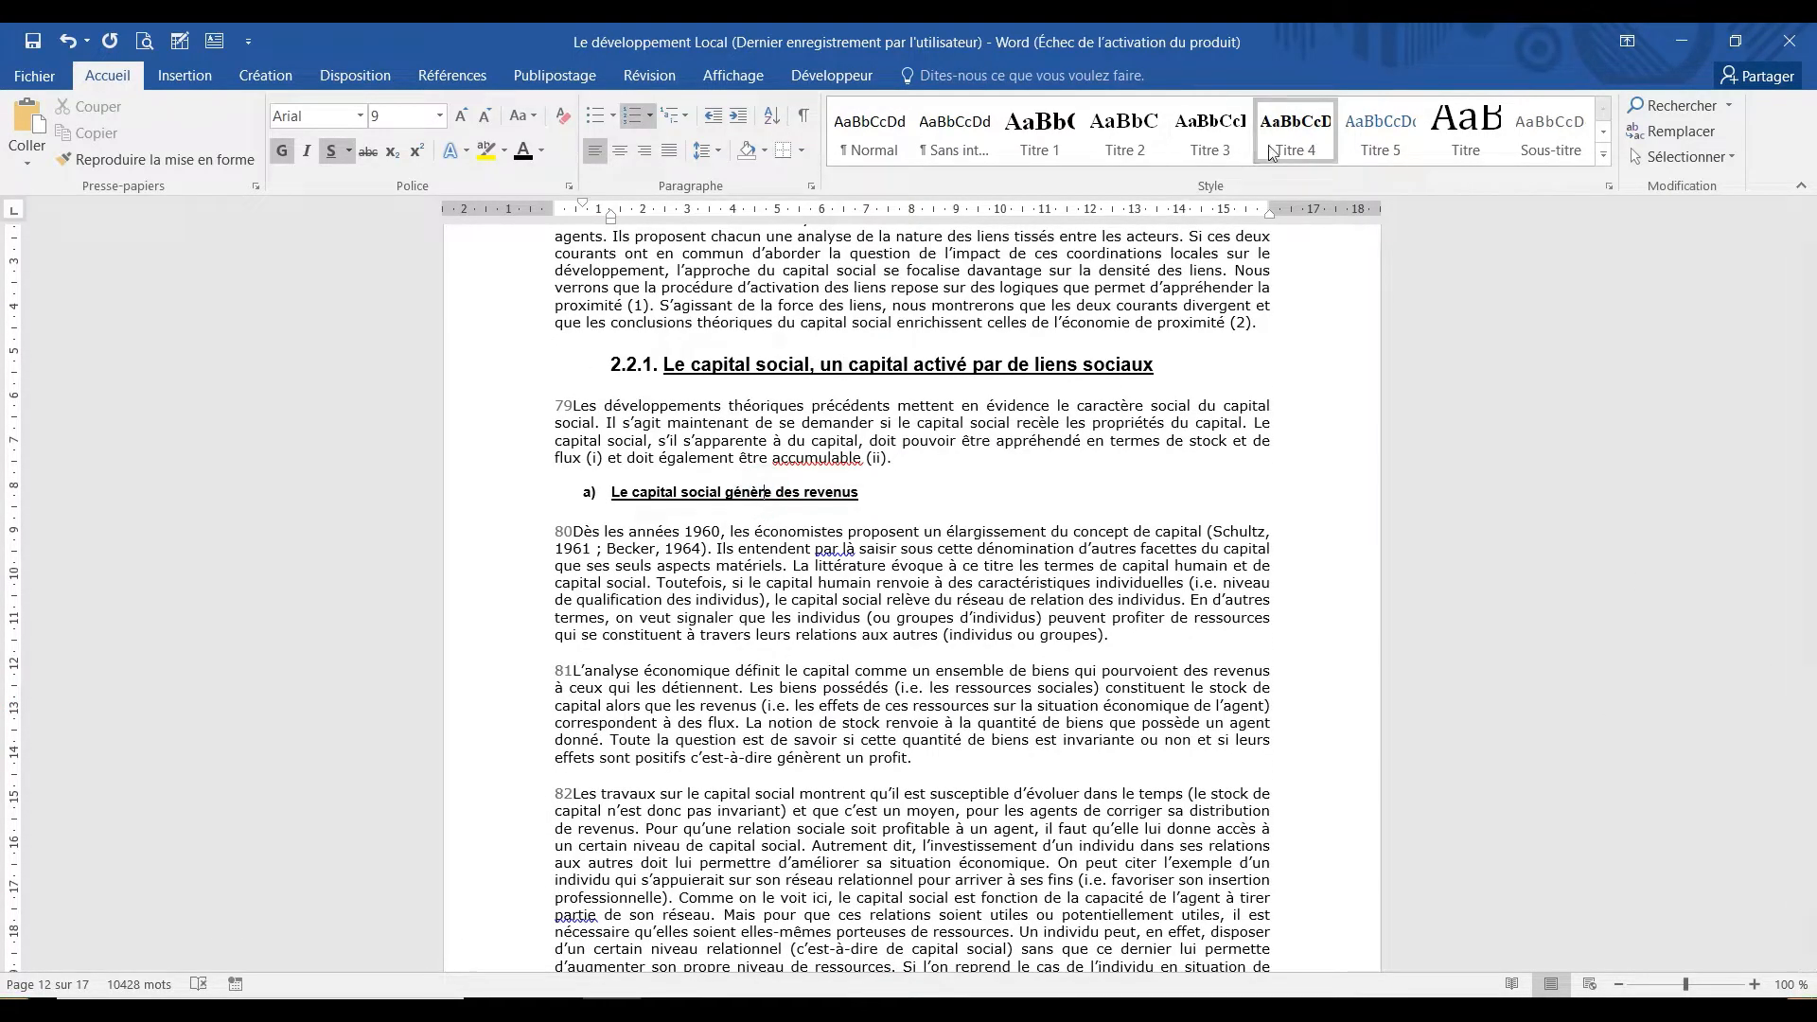
left_click(1294, 133)
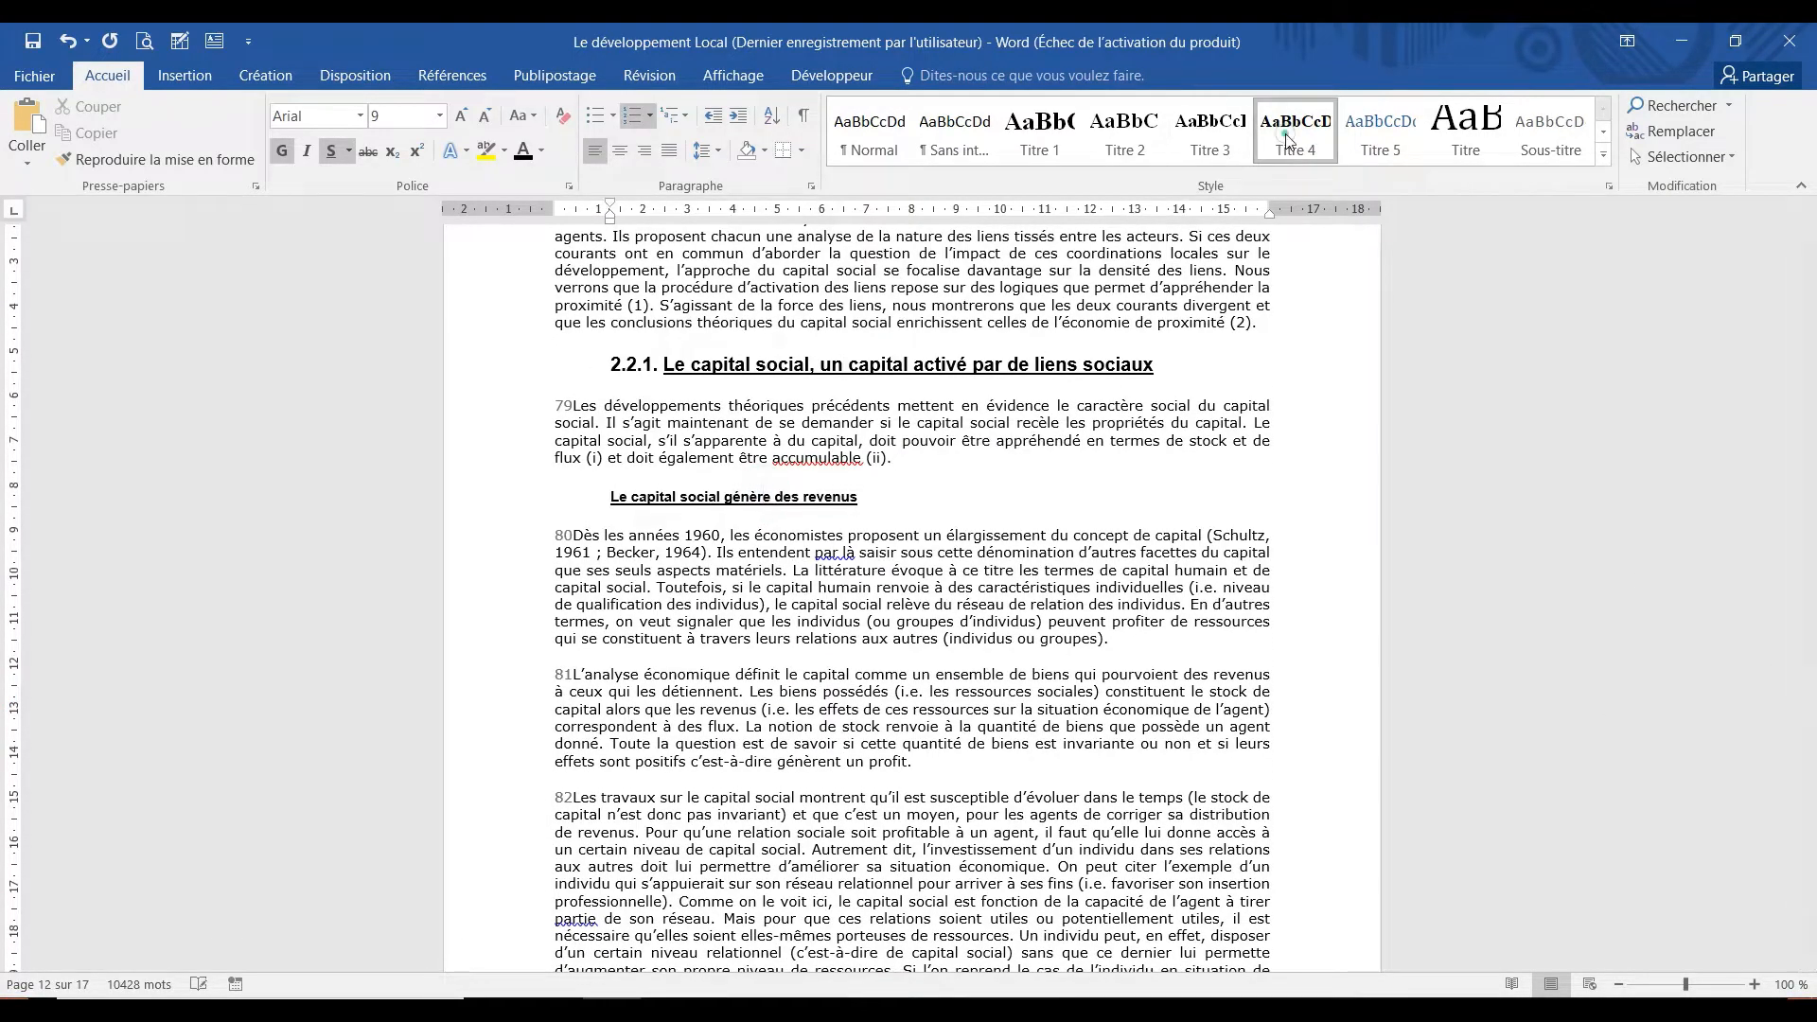
left_click(612, 498)
type("A")
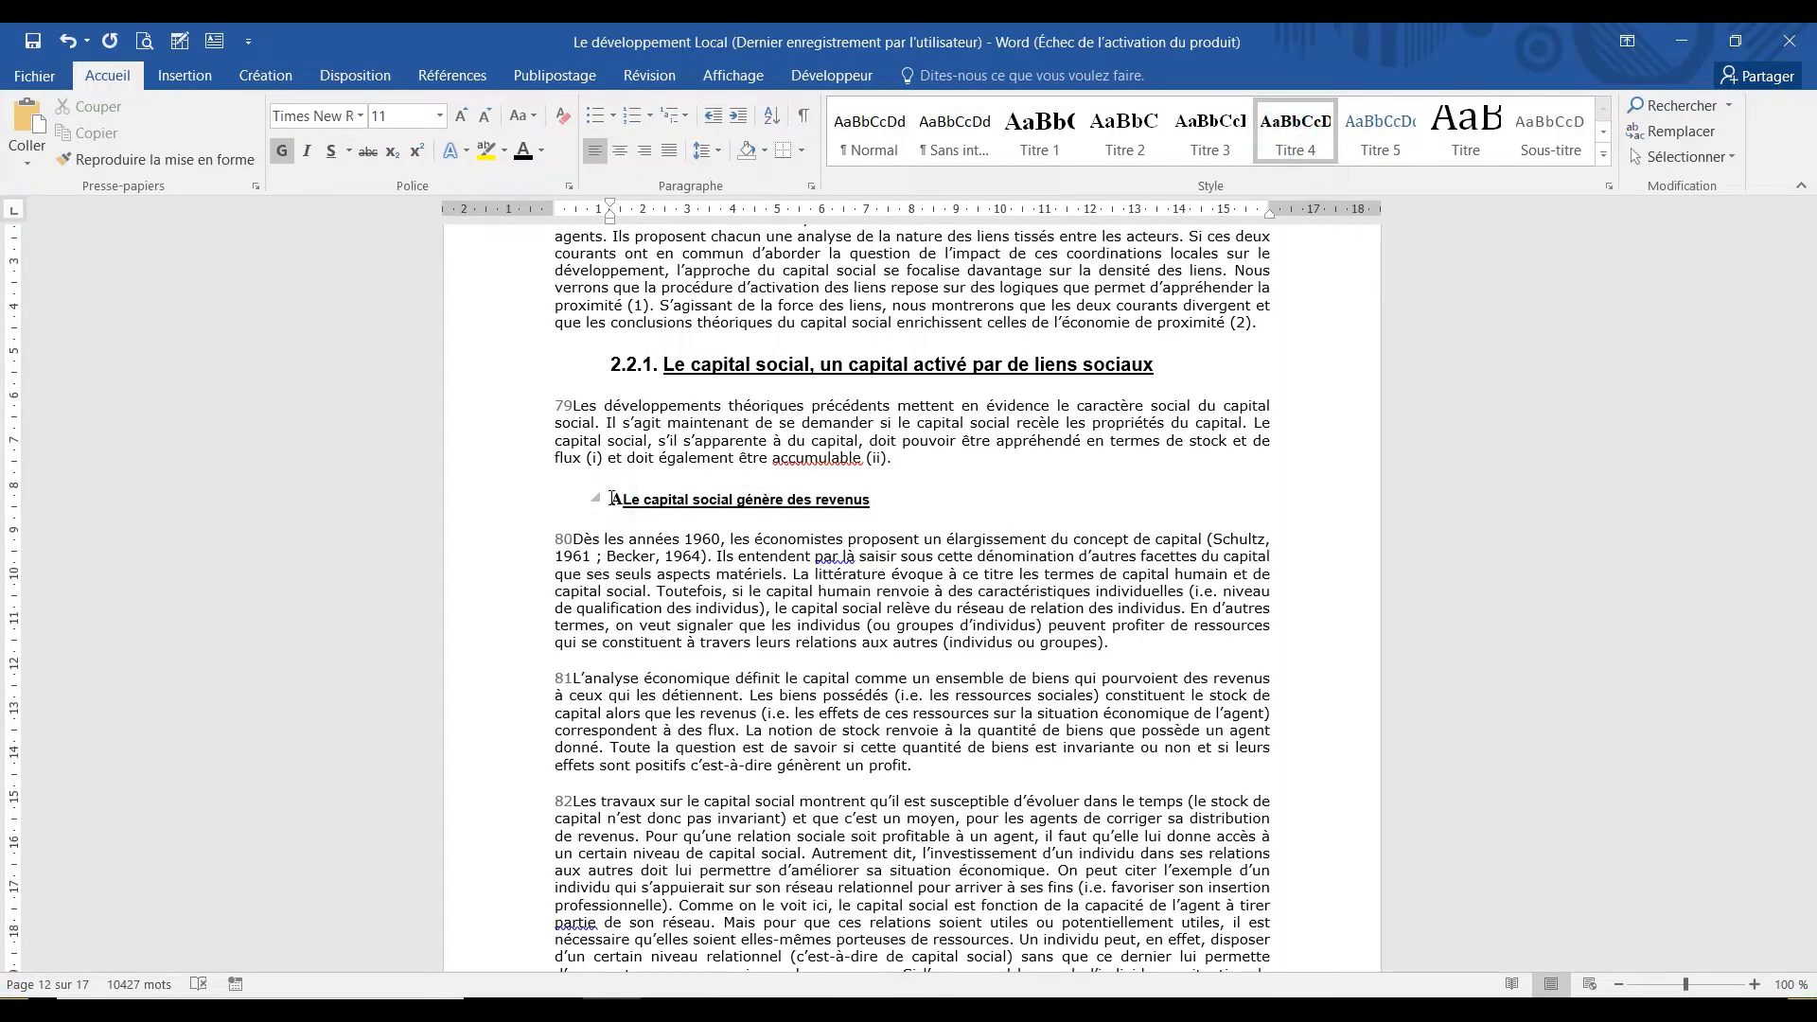
type(")")
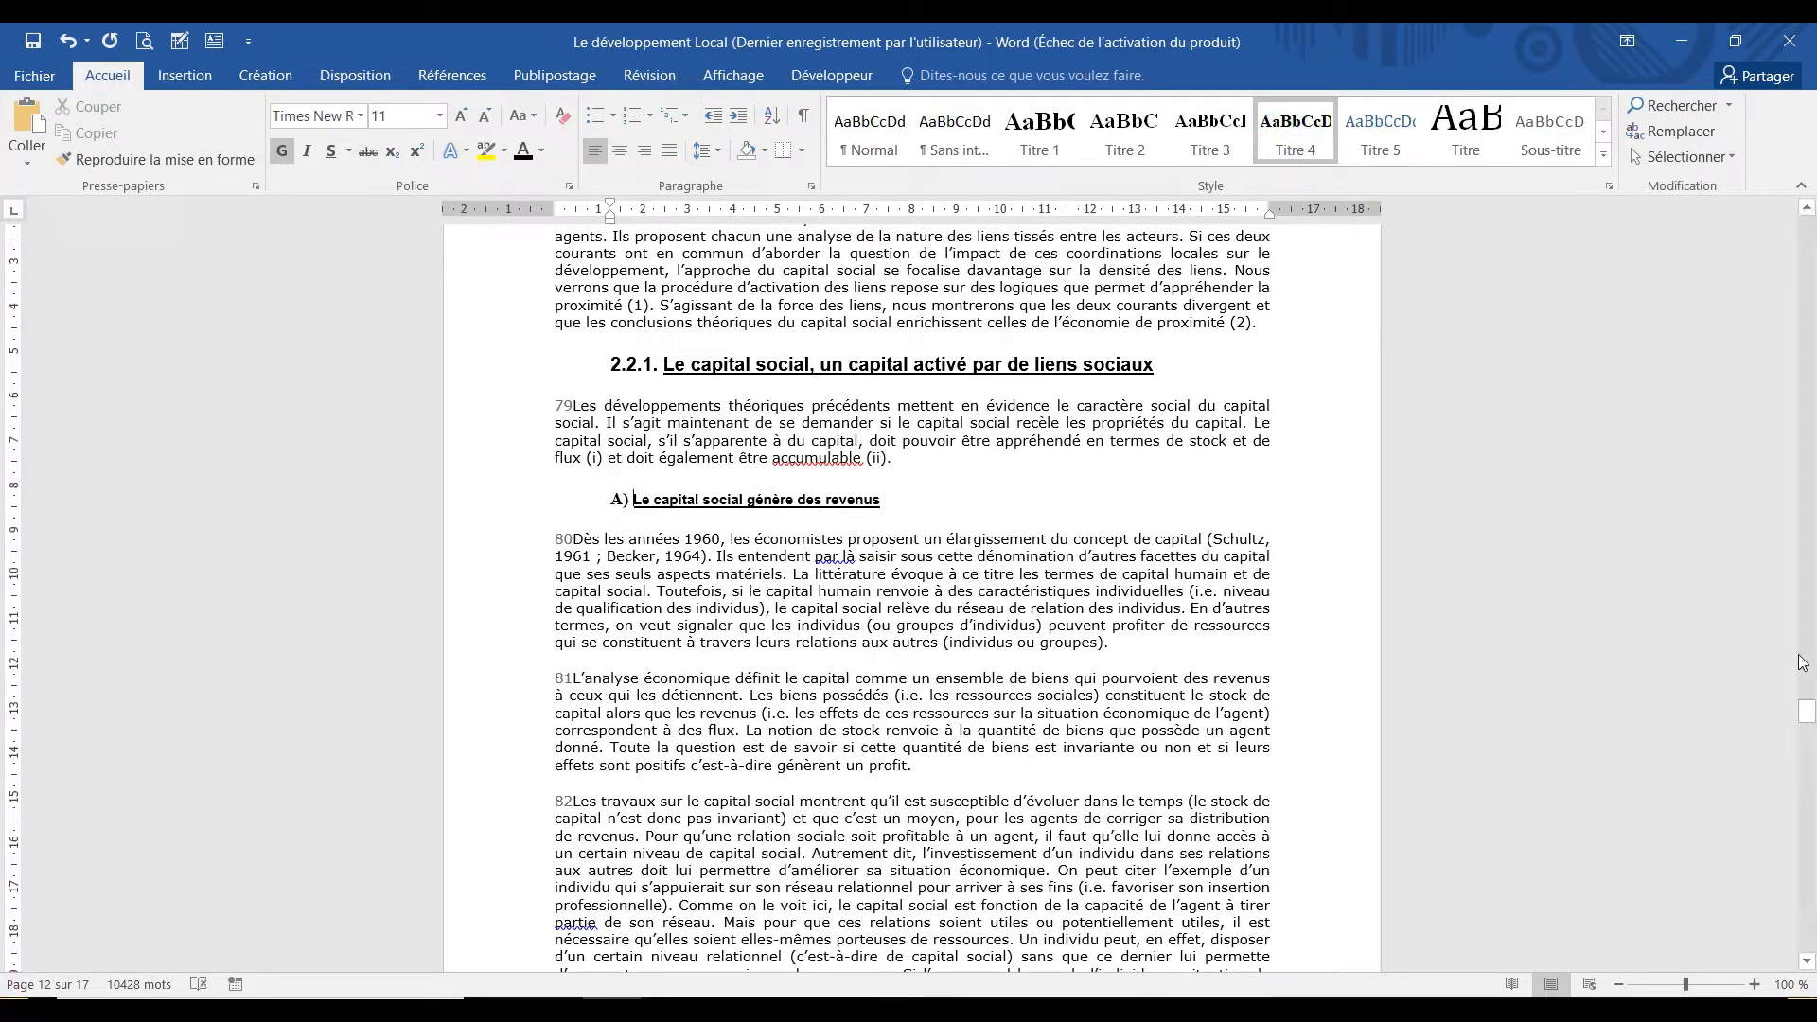
Apply the Titre 4 style to the heading "Le capital social est accumulable" and letter it "B)".
left_click_drag(1808, 708, 1807, 734)
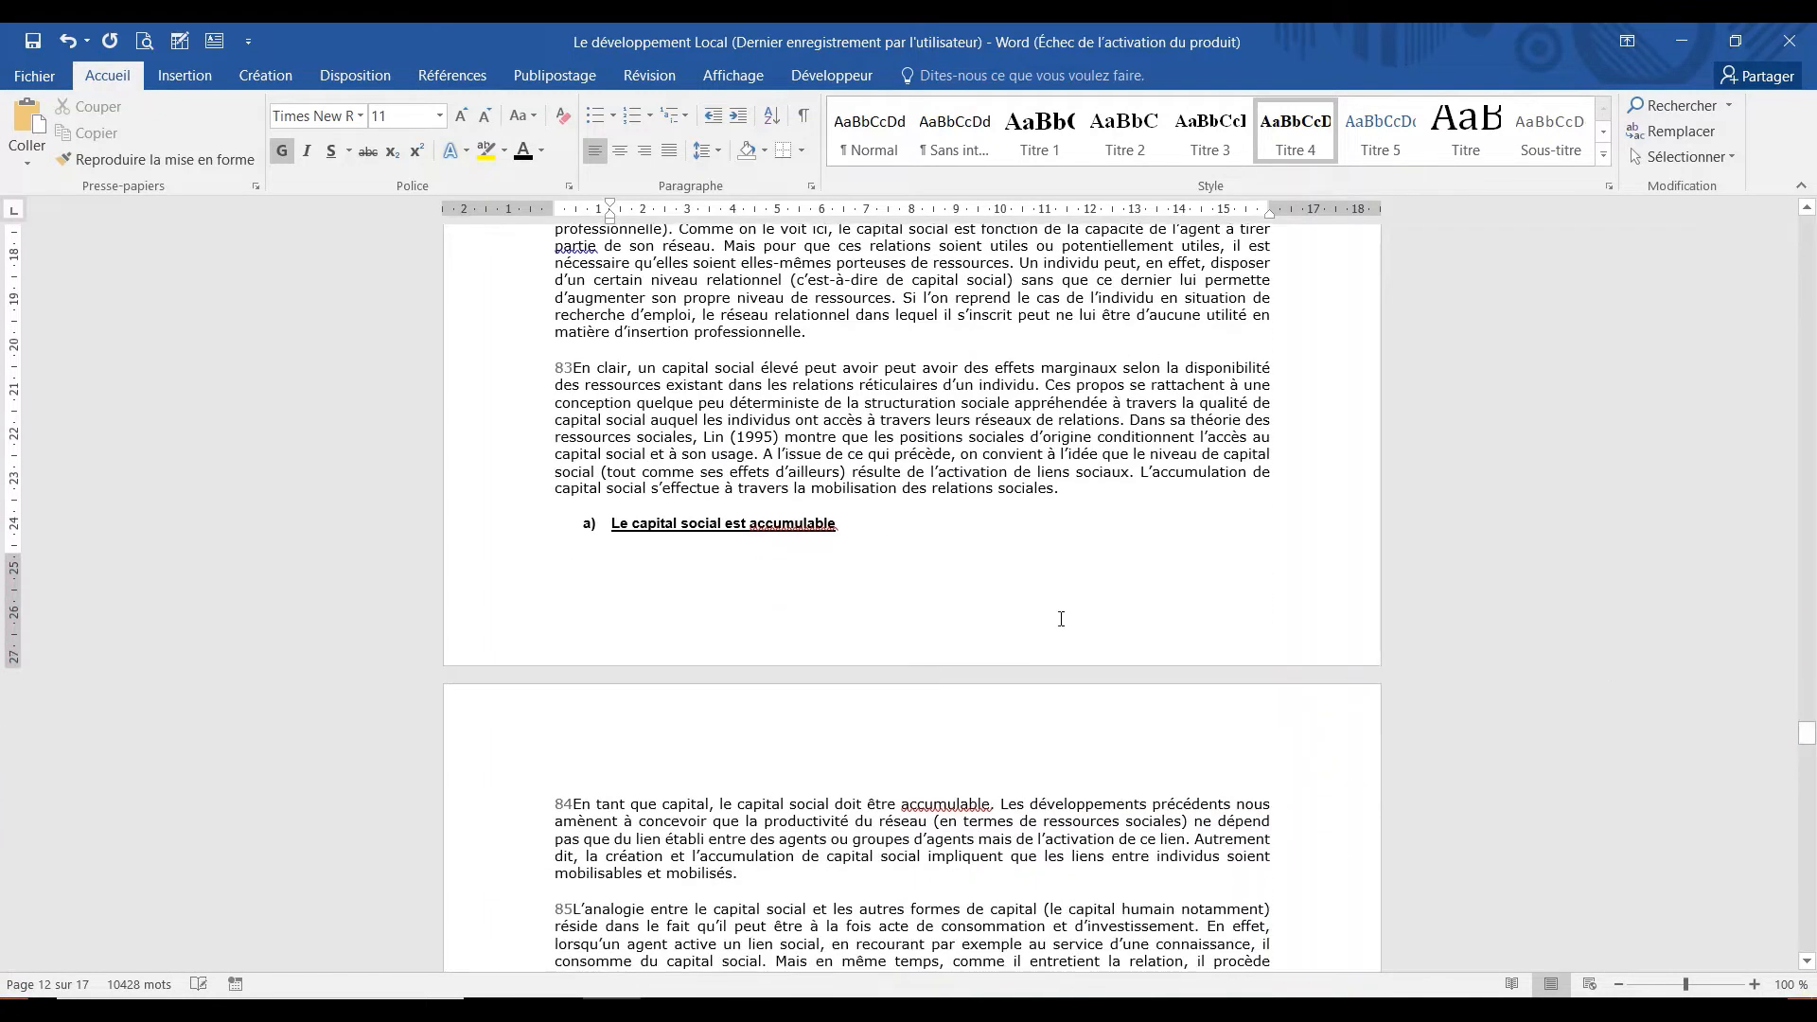
left_click(612, 526)
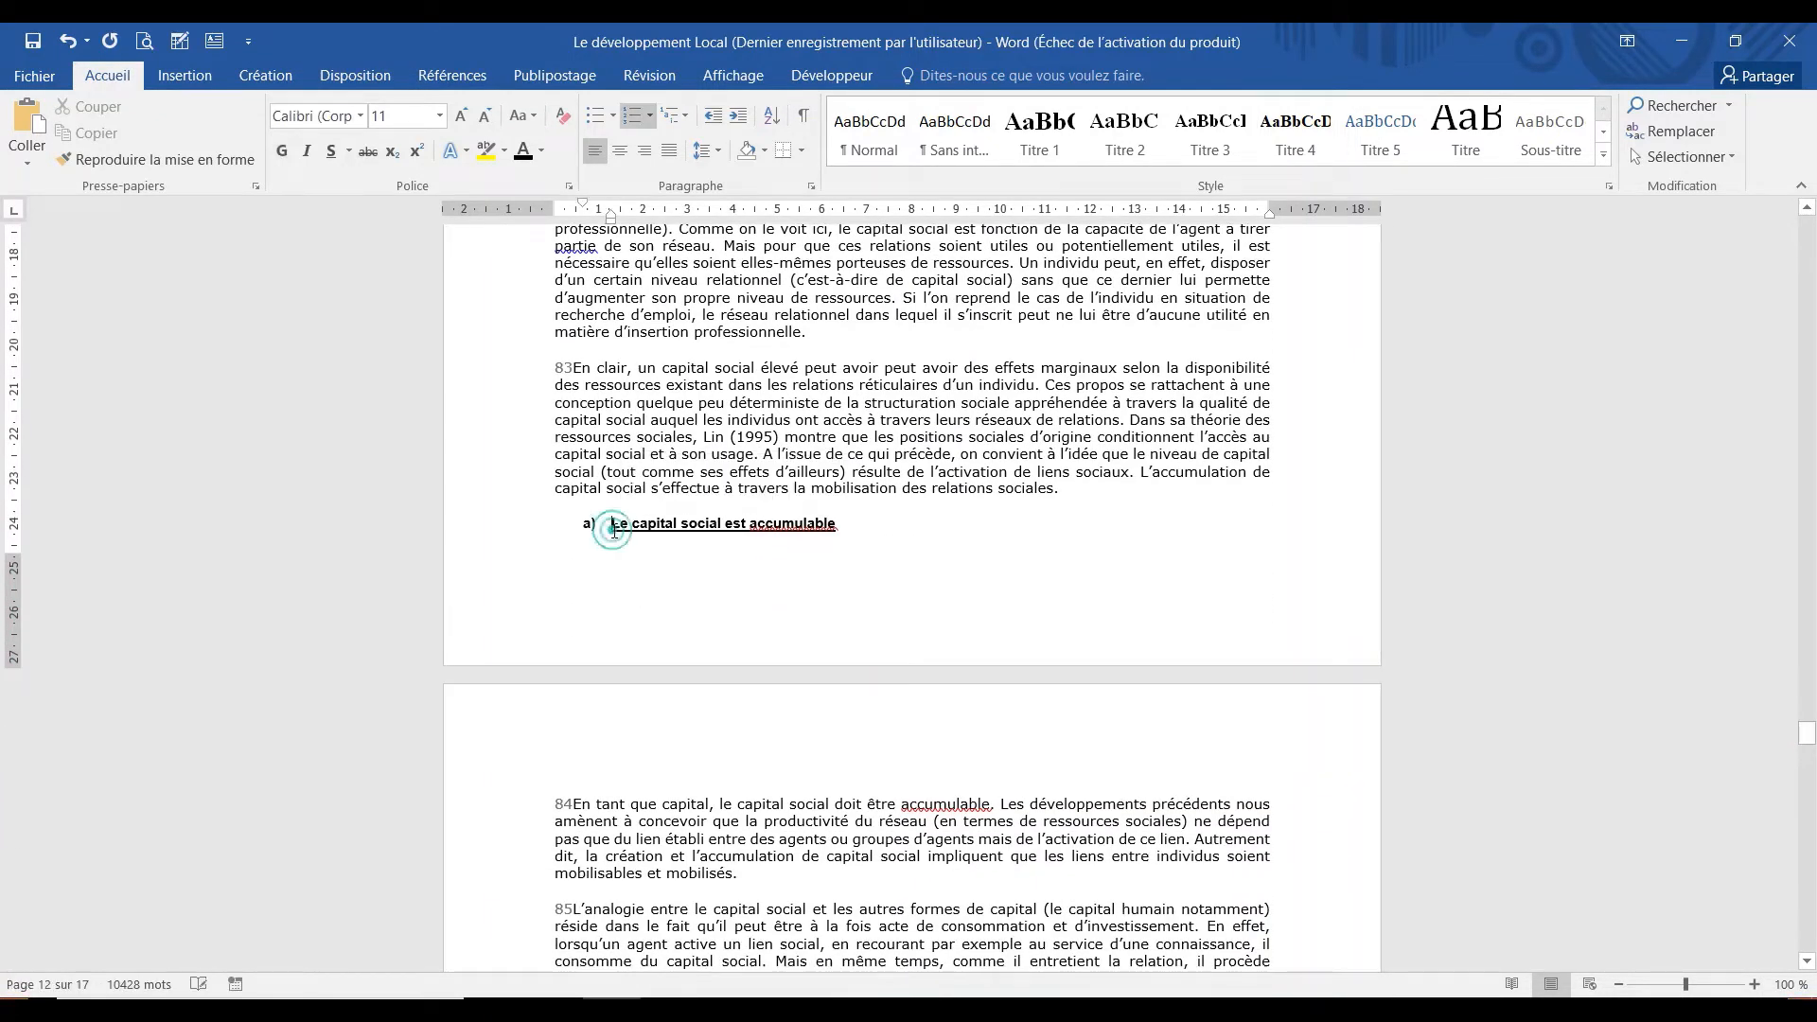
left_click(1295, 133)
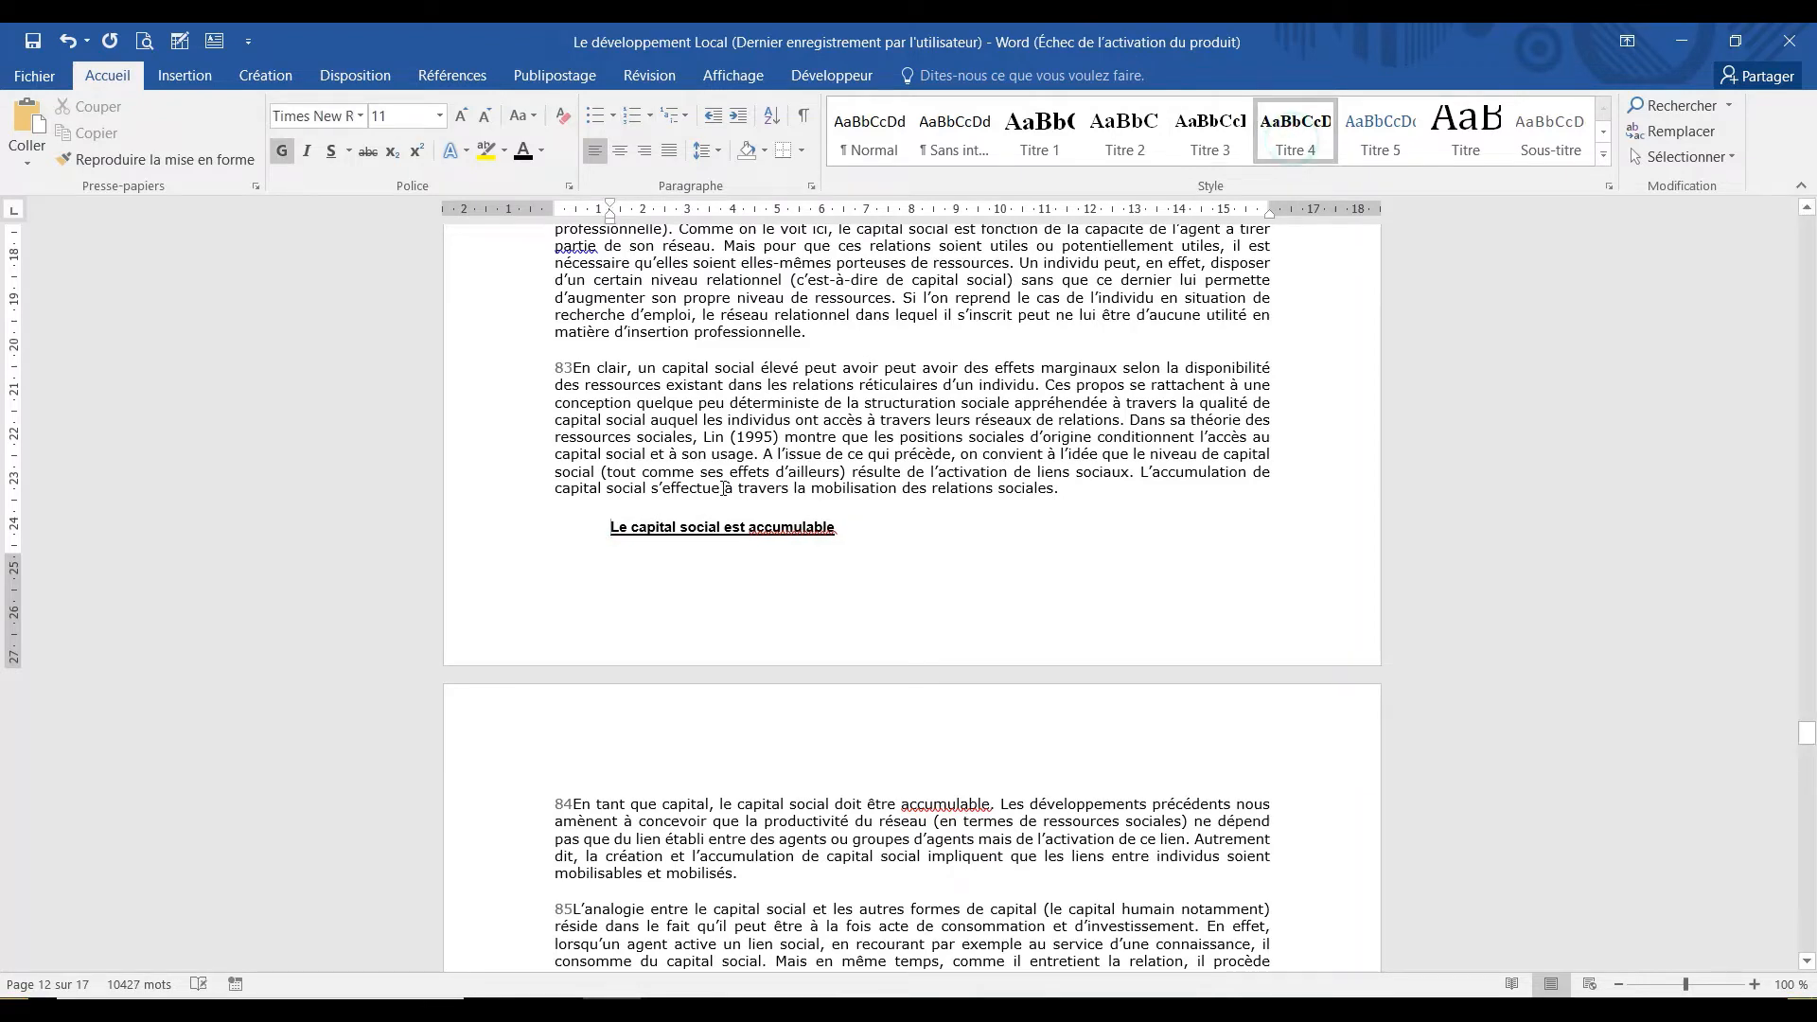
type("C)")
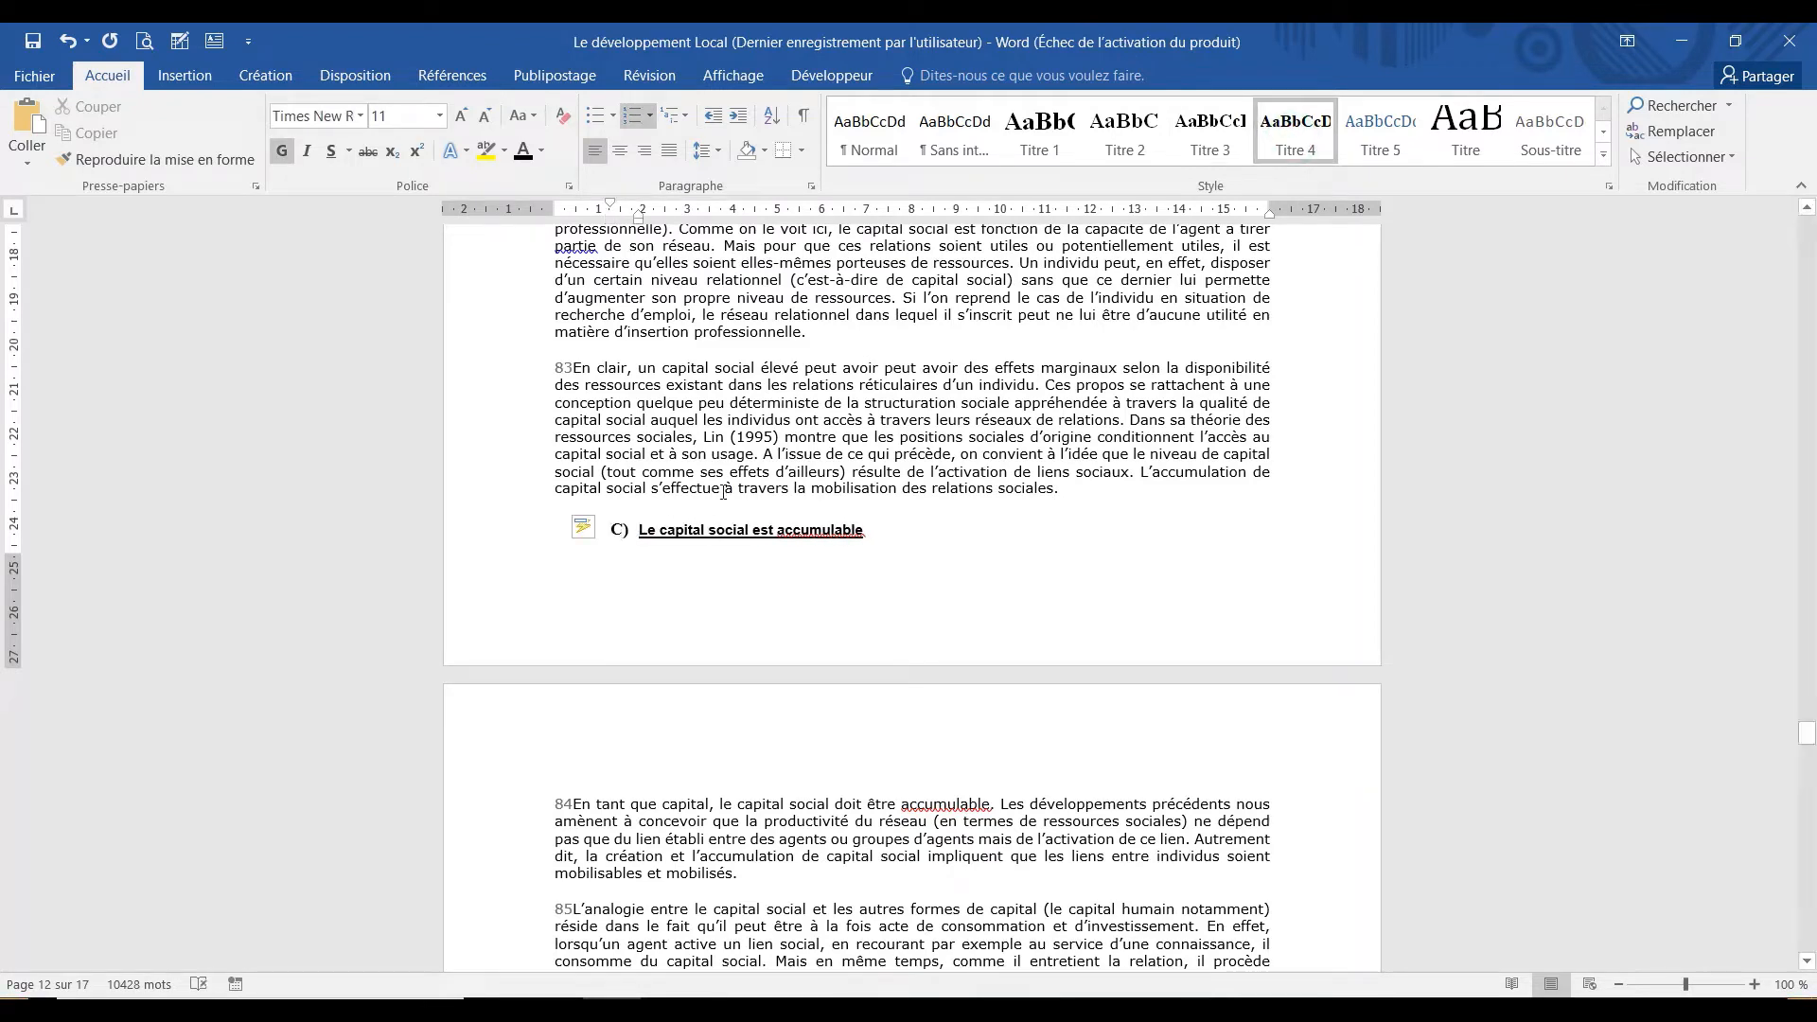
key("BackSpace")
type("B)")
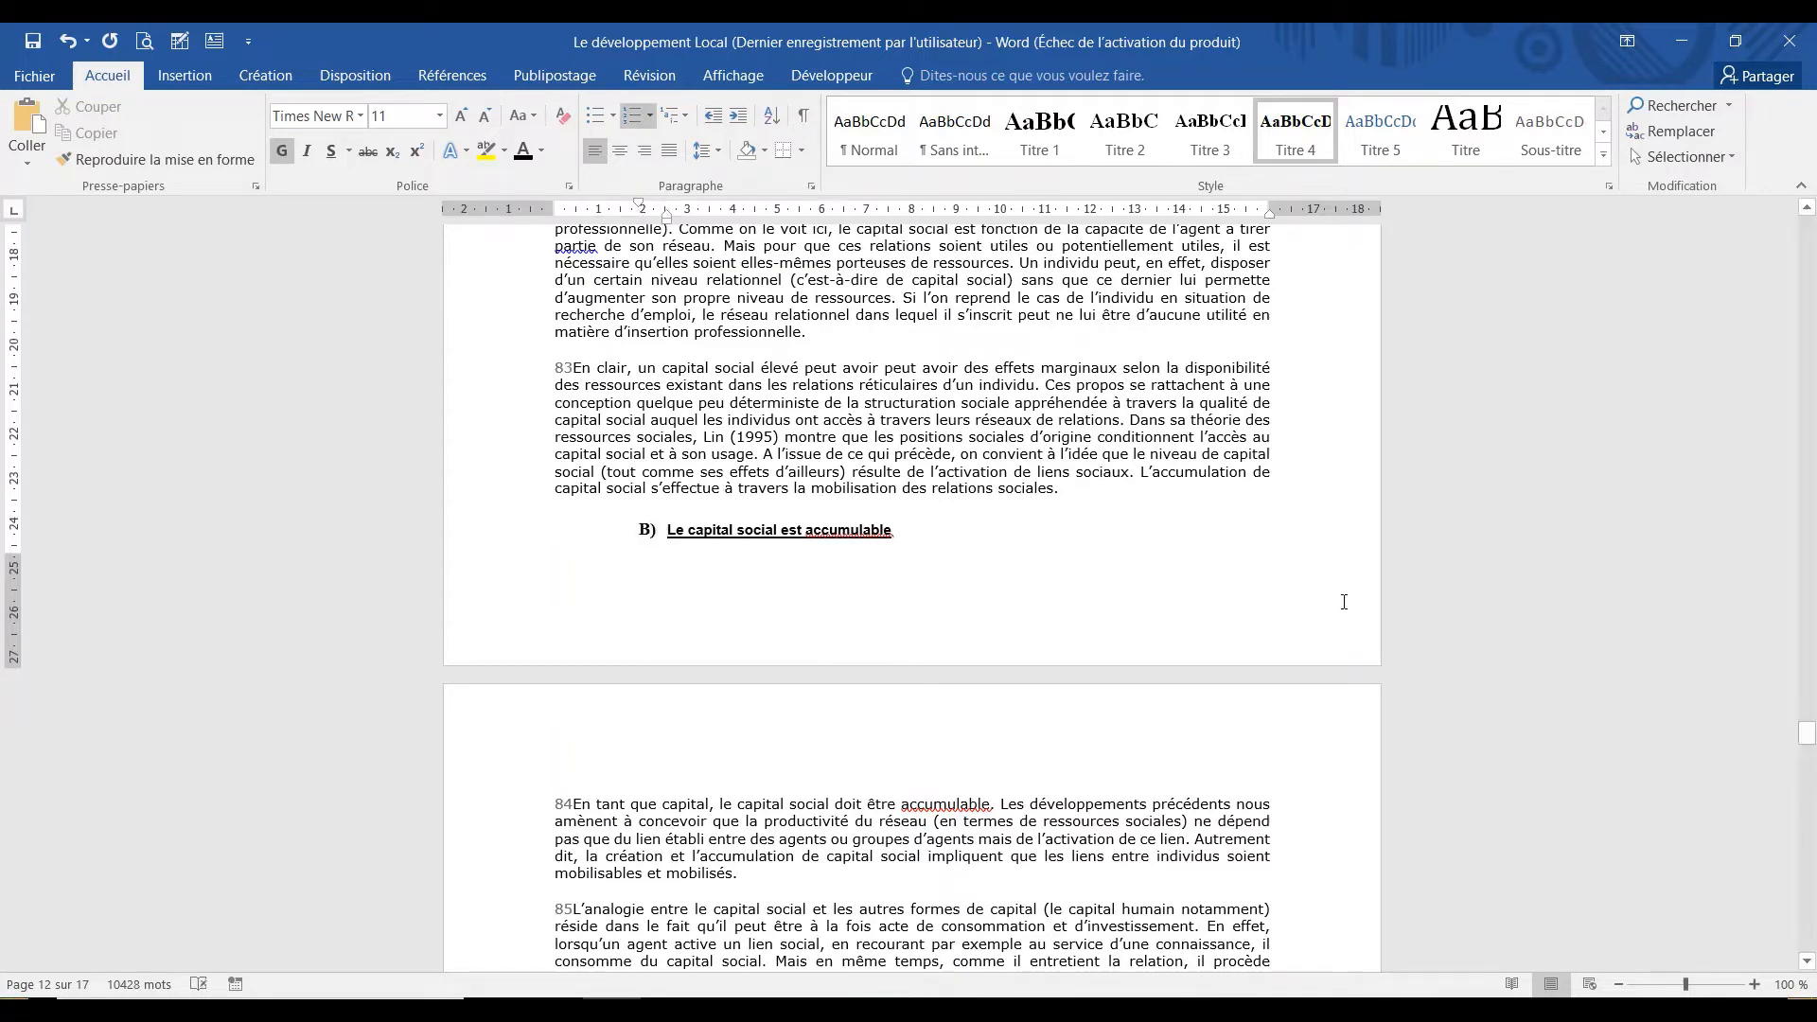
Apply the Titre 3 style to heading 2.2.2 "La force des liens".
left_click_drag(1807, 724, 1807, 779)
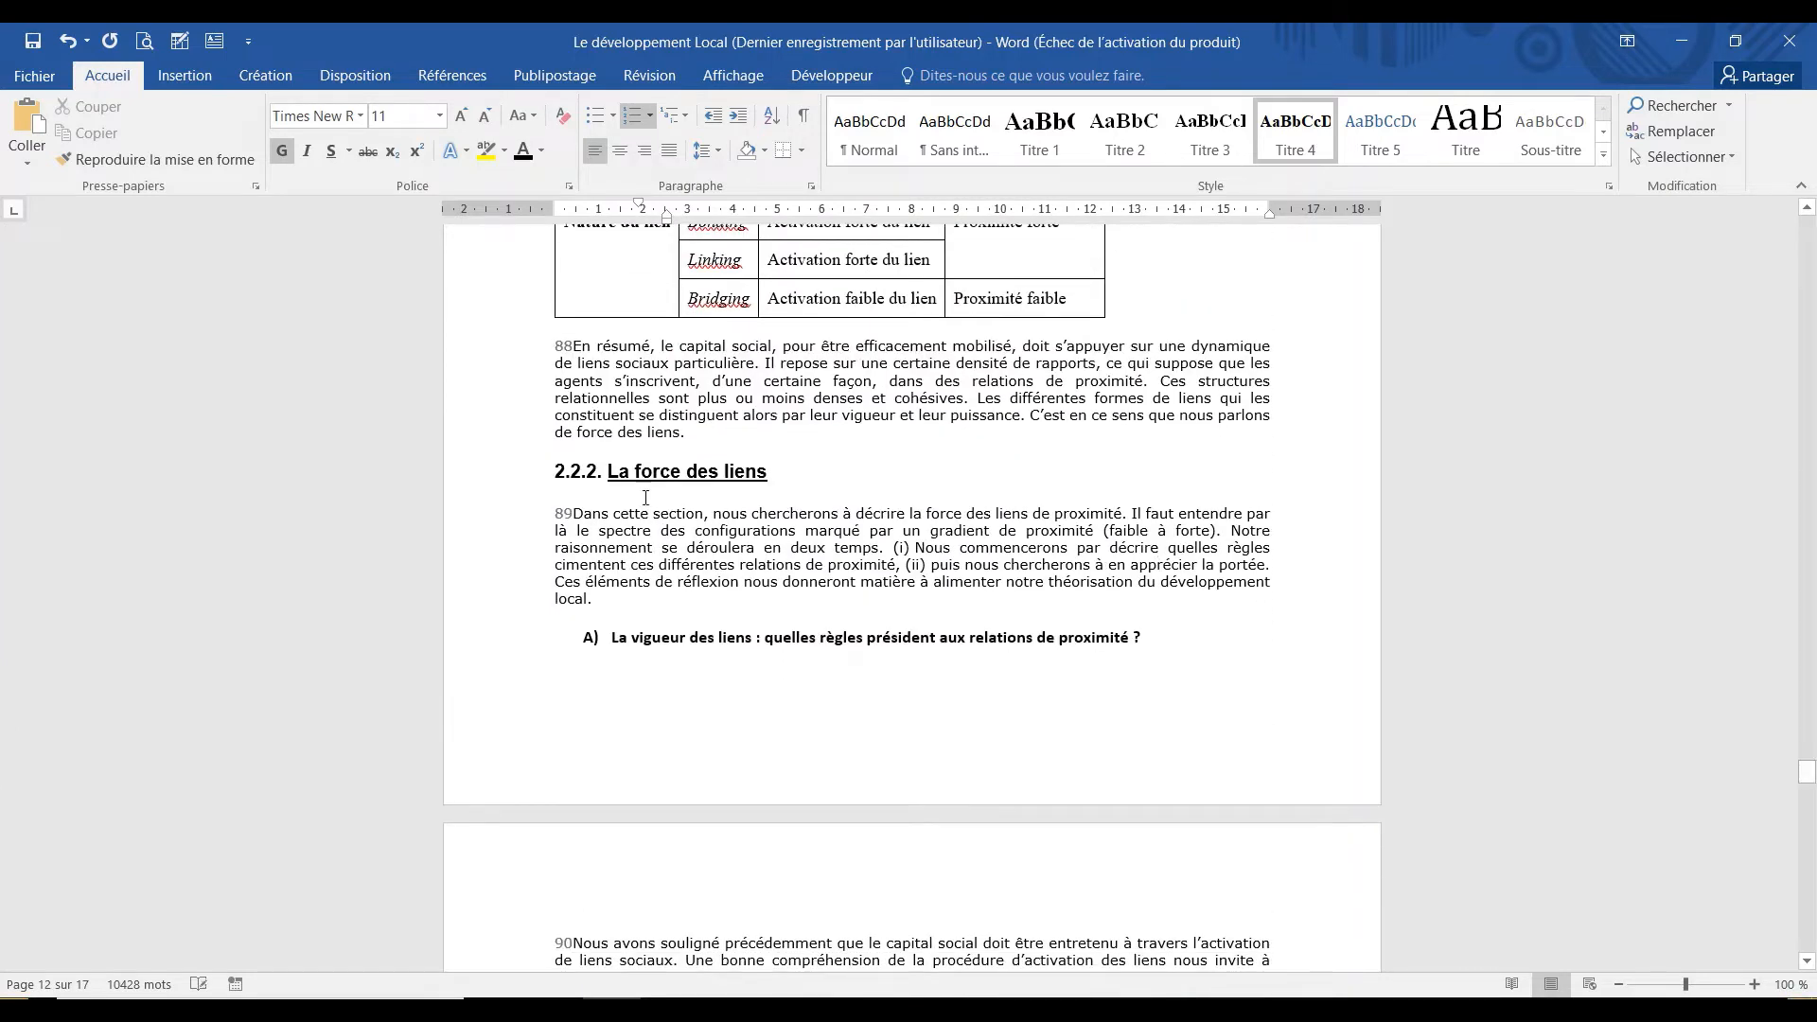
left_click(594, 469)
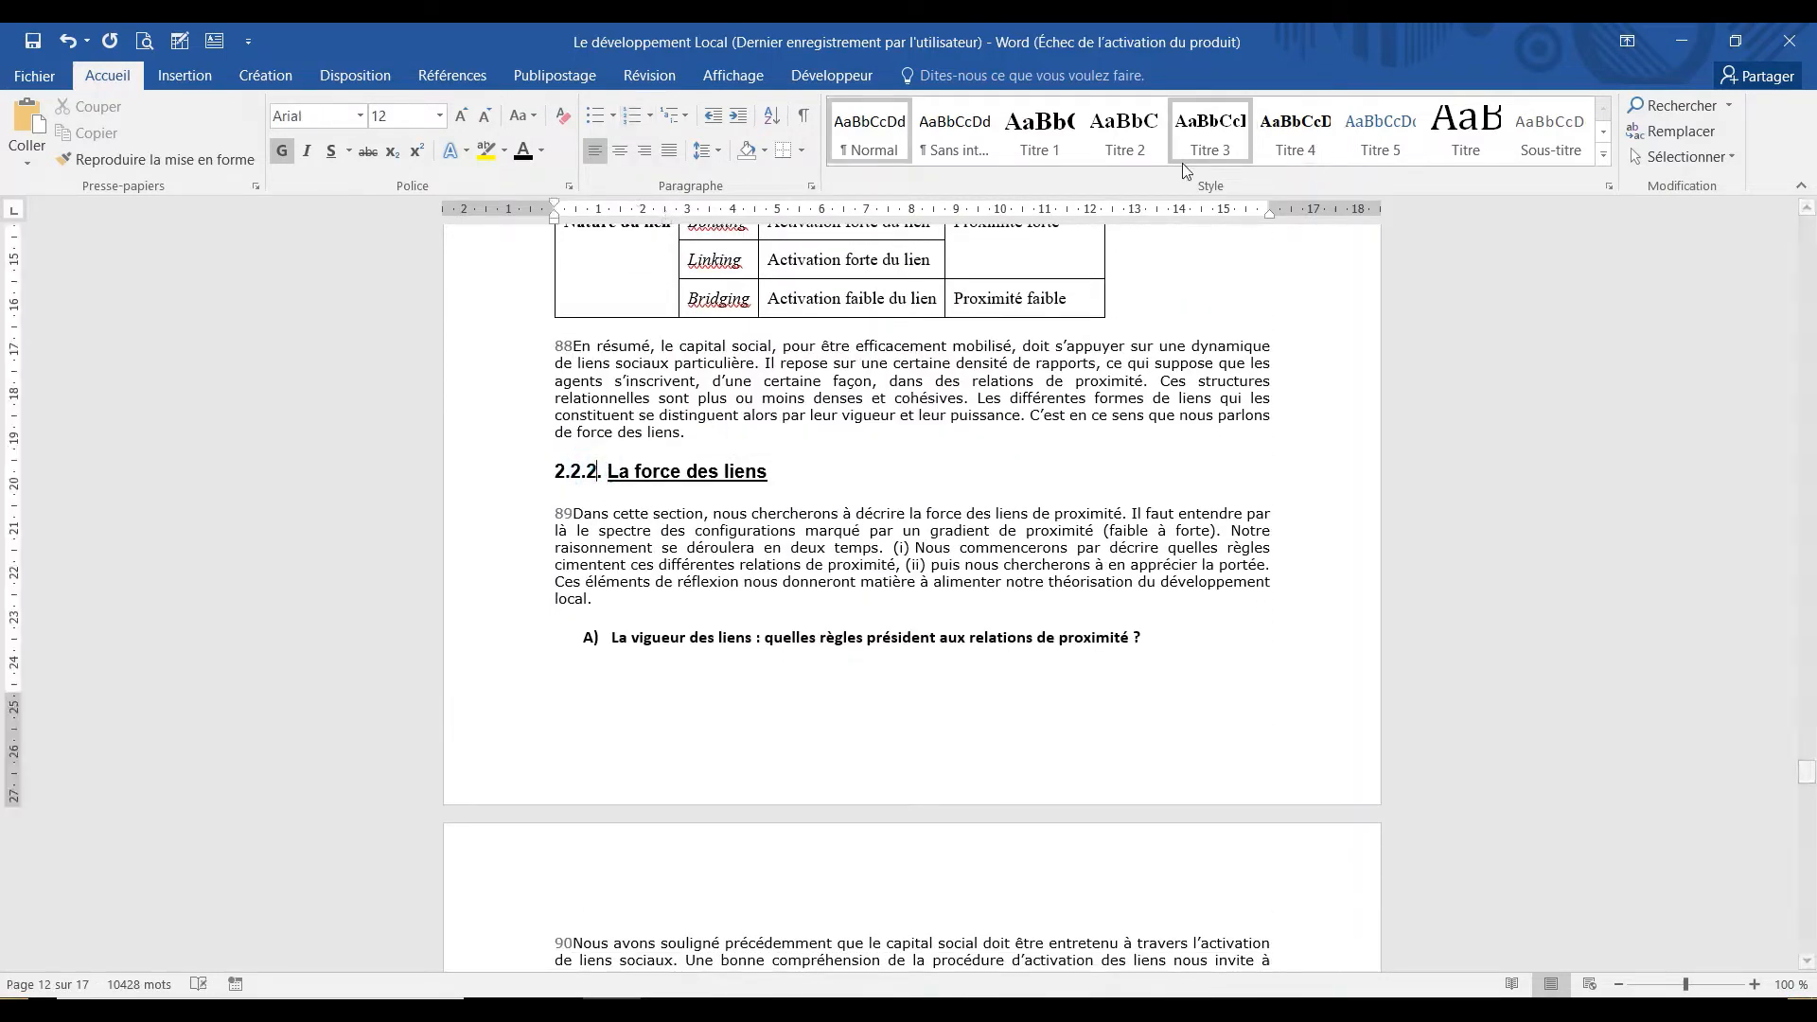
left_click(1225, 123)
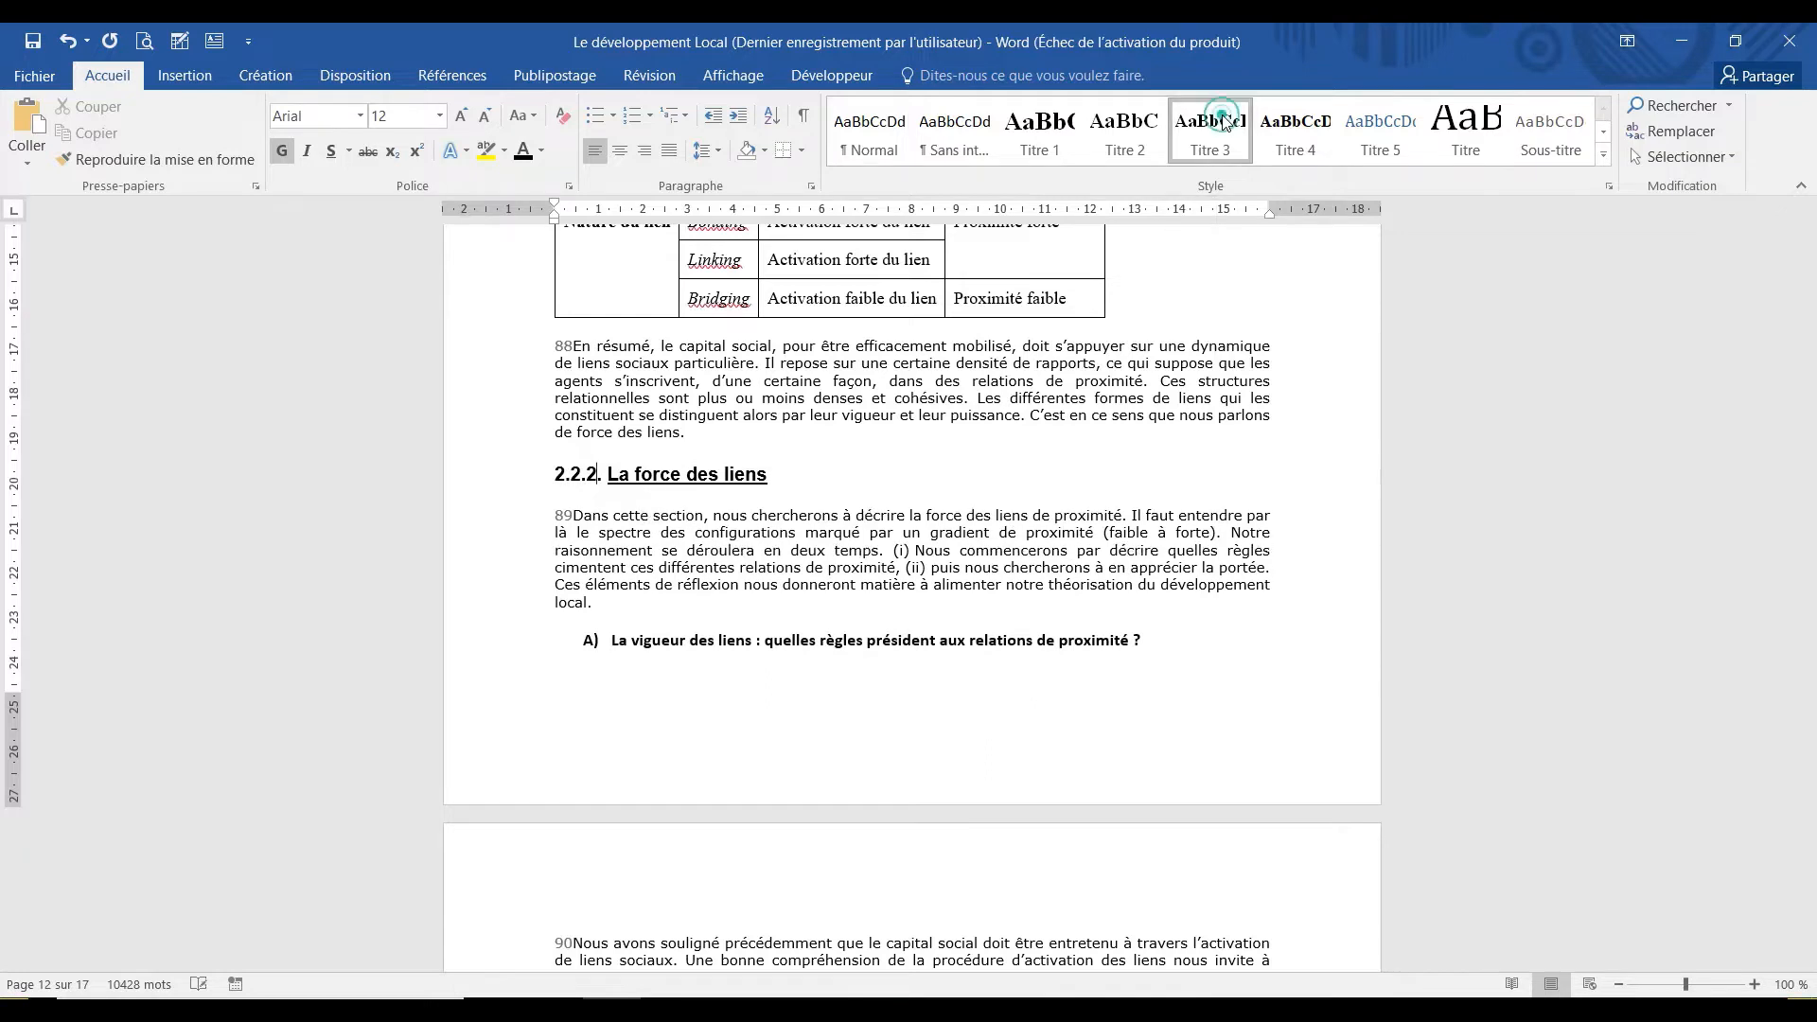
Apply the Titre 4 style to "La vigueur des liens : quelles règles président aux relations de proximité ?" and prefix it with "A)".
left_click(610, 645)
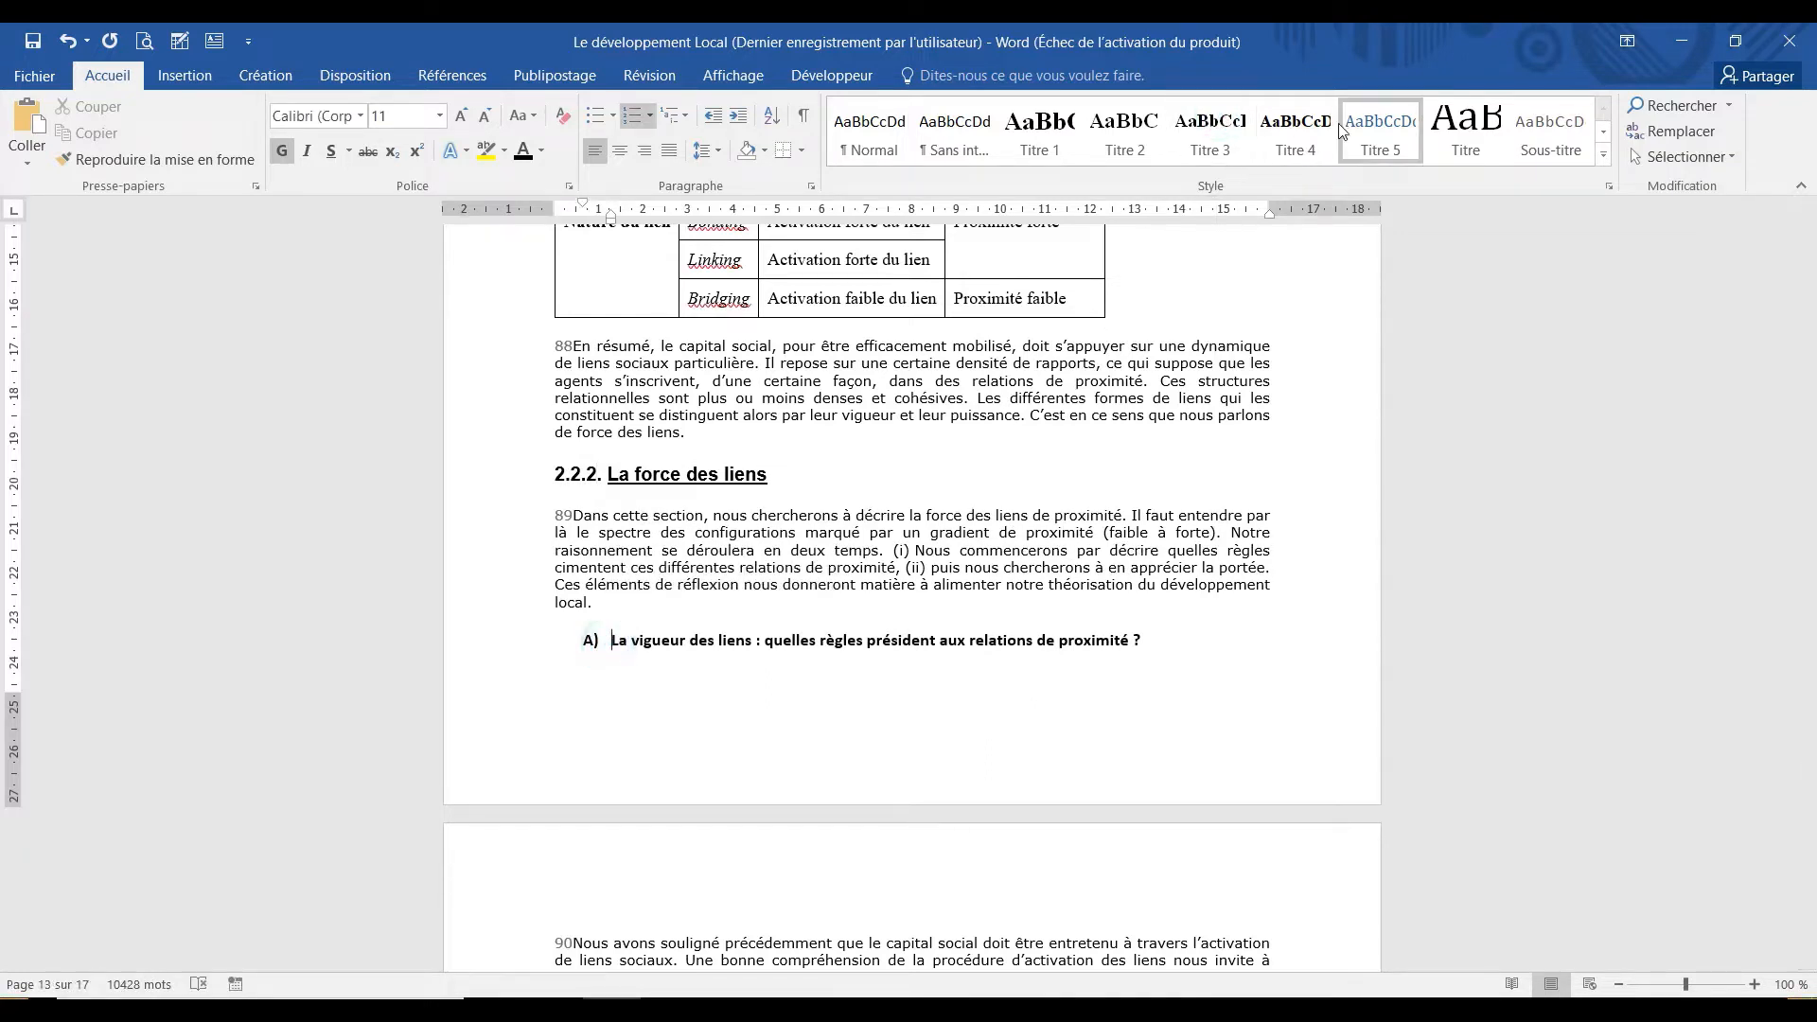
left_click(1317, 144)
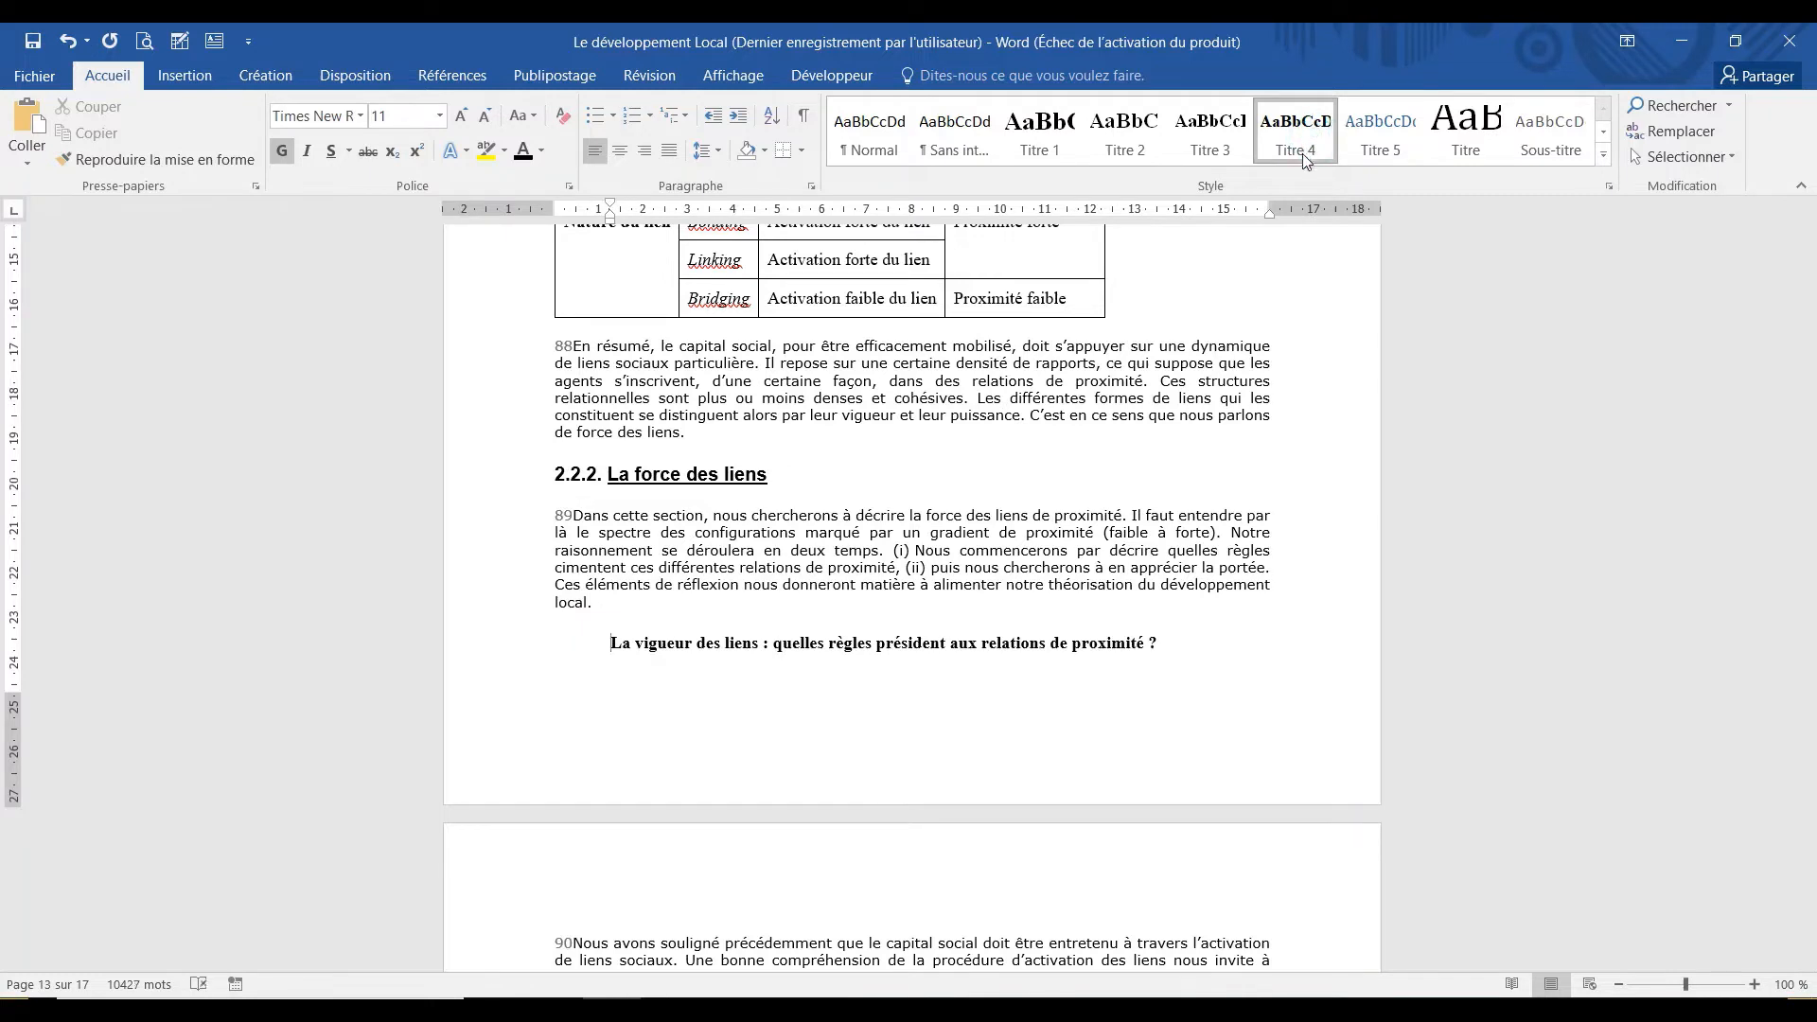
type("A)")
left_click(1381, 133)
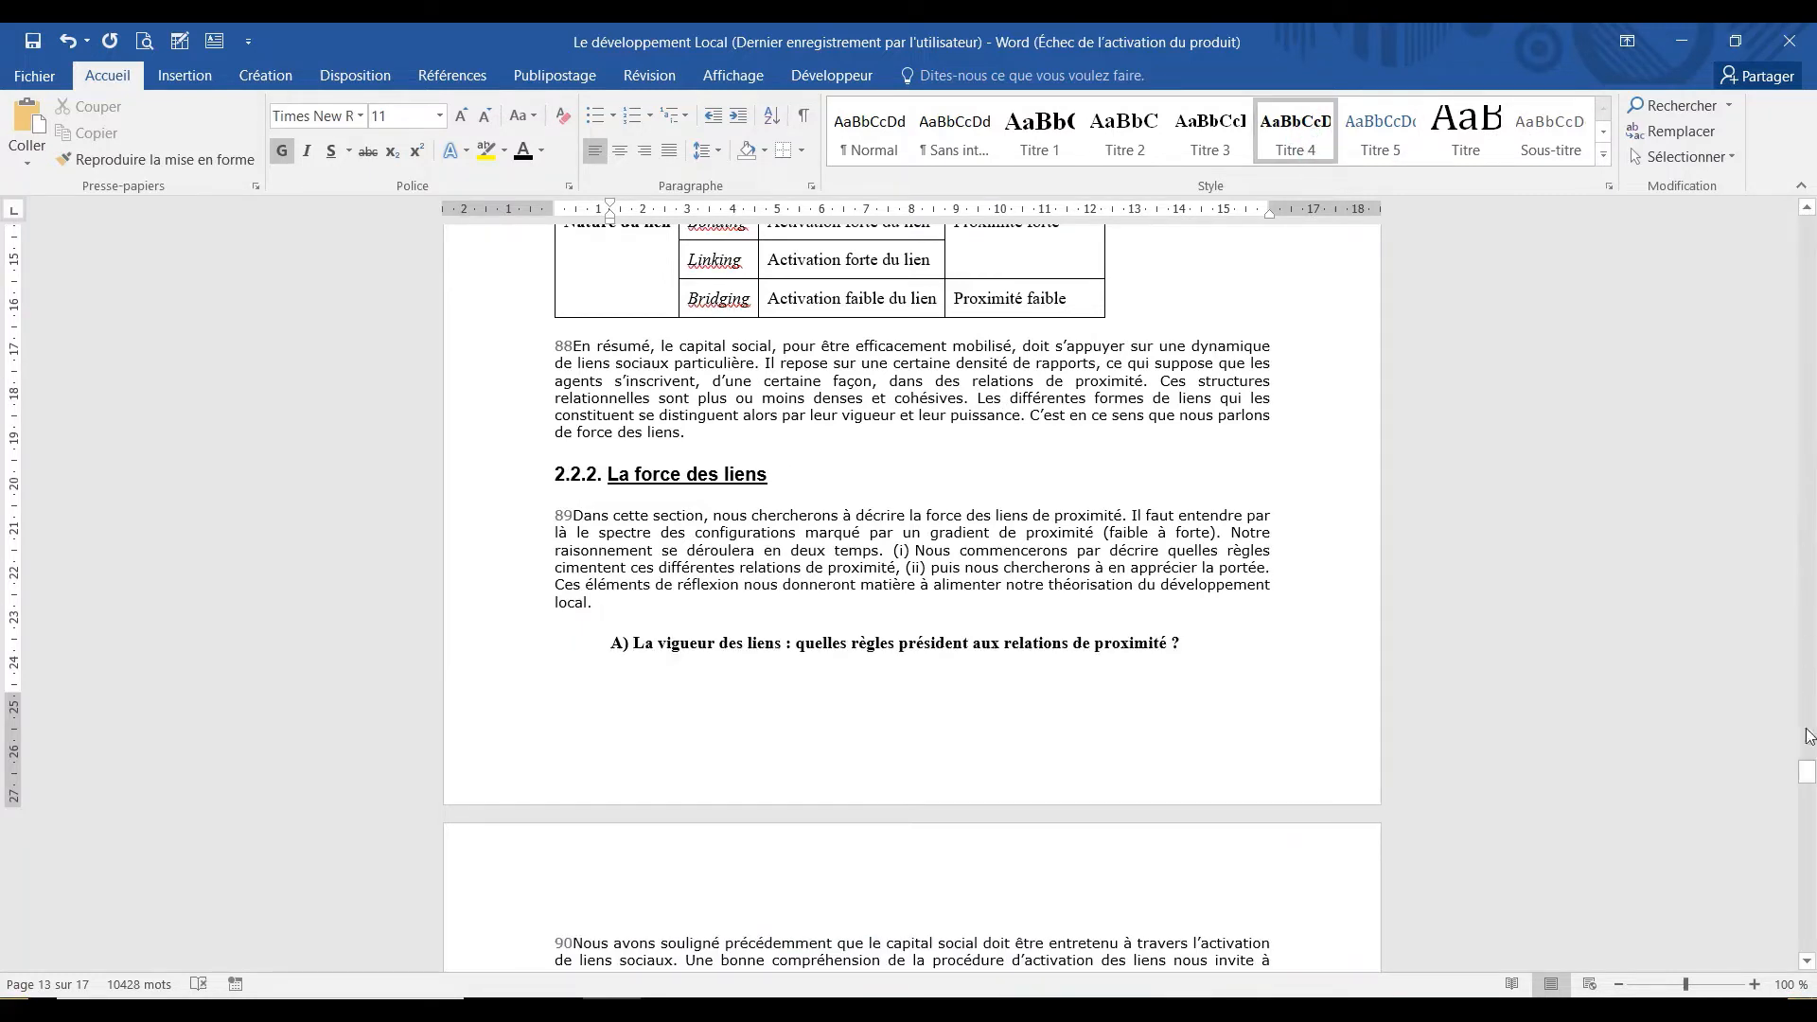
Apply the Titre 4 style to the heading "La puissance des liens : quelle incidence des liens de proximité…" and letter it "B)".
left_click_drag(1807, 771, 1807, 797)
left_click_drag(3, 803, 3, 819)
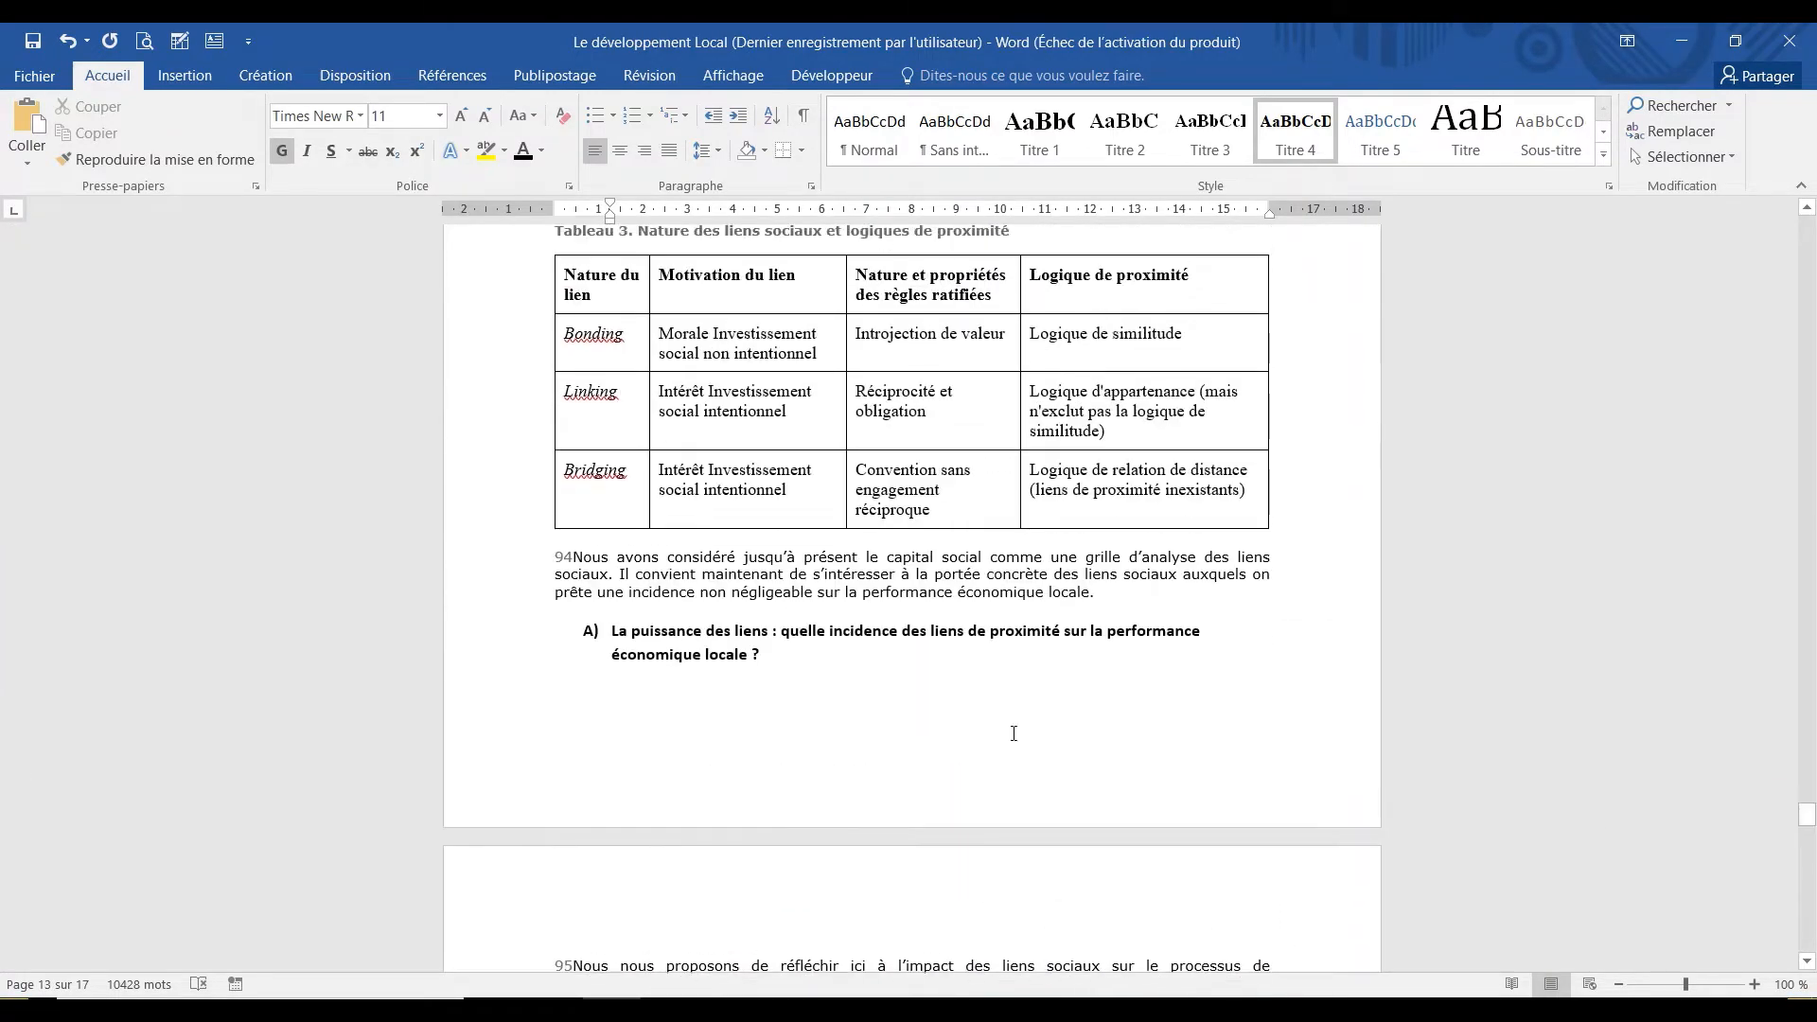
left_click(612, 631)
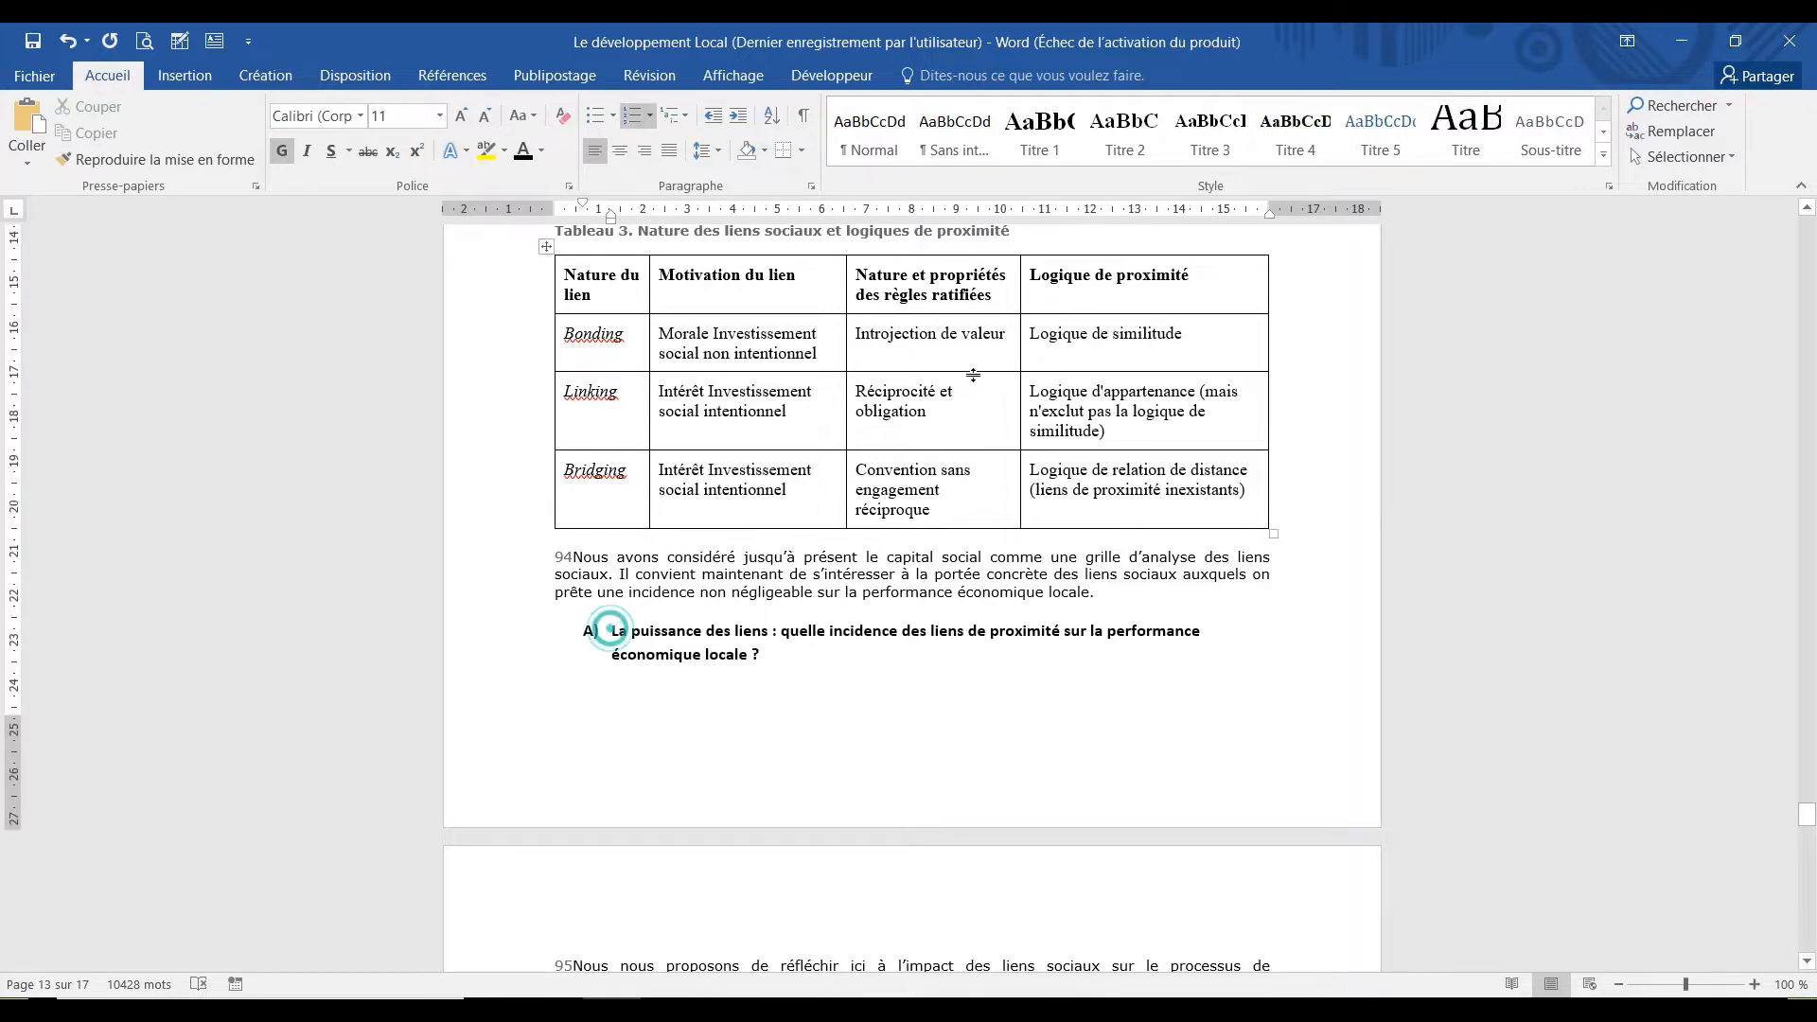
left_click(1307, 140)
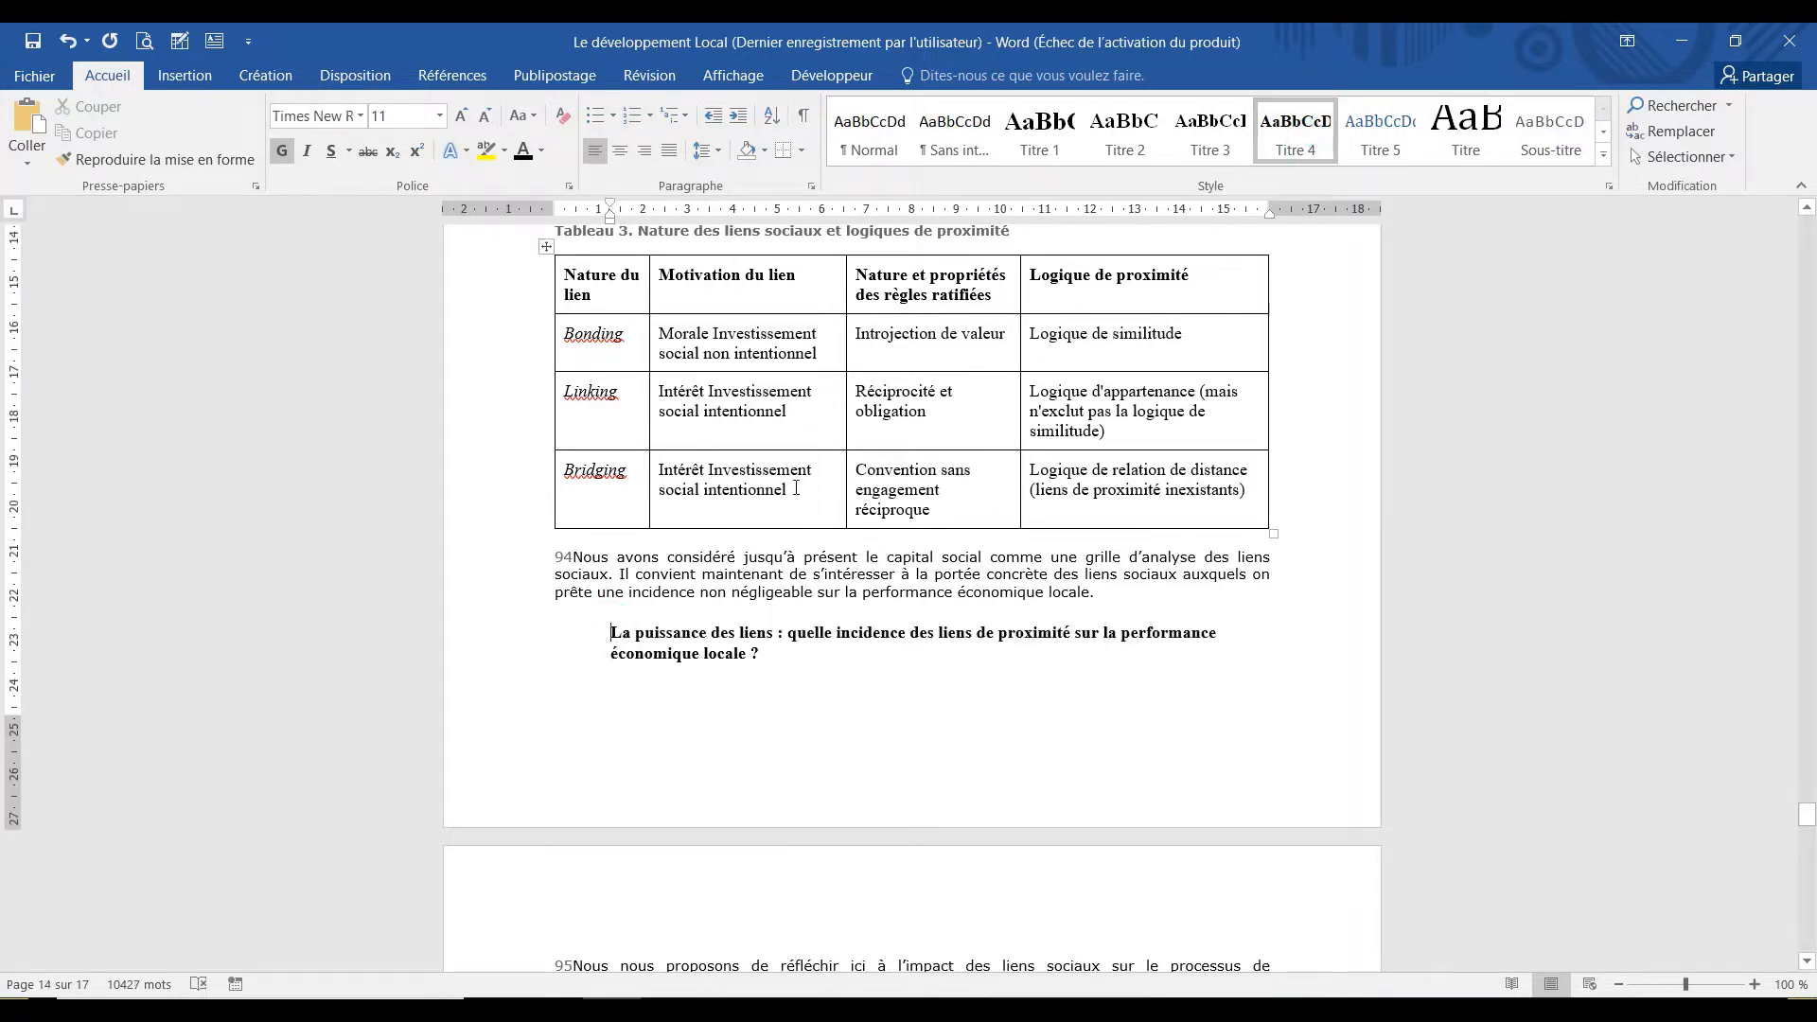
type("B=")
key("BackSpace")
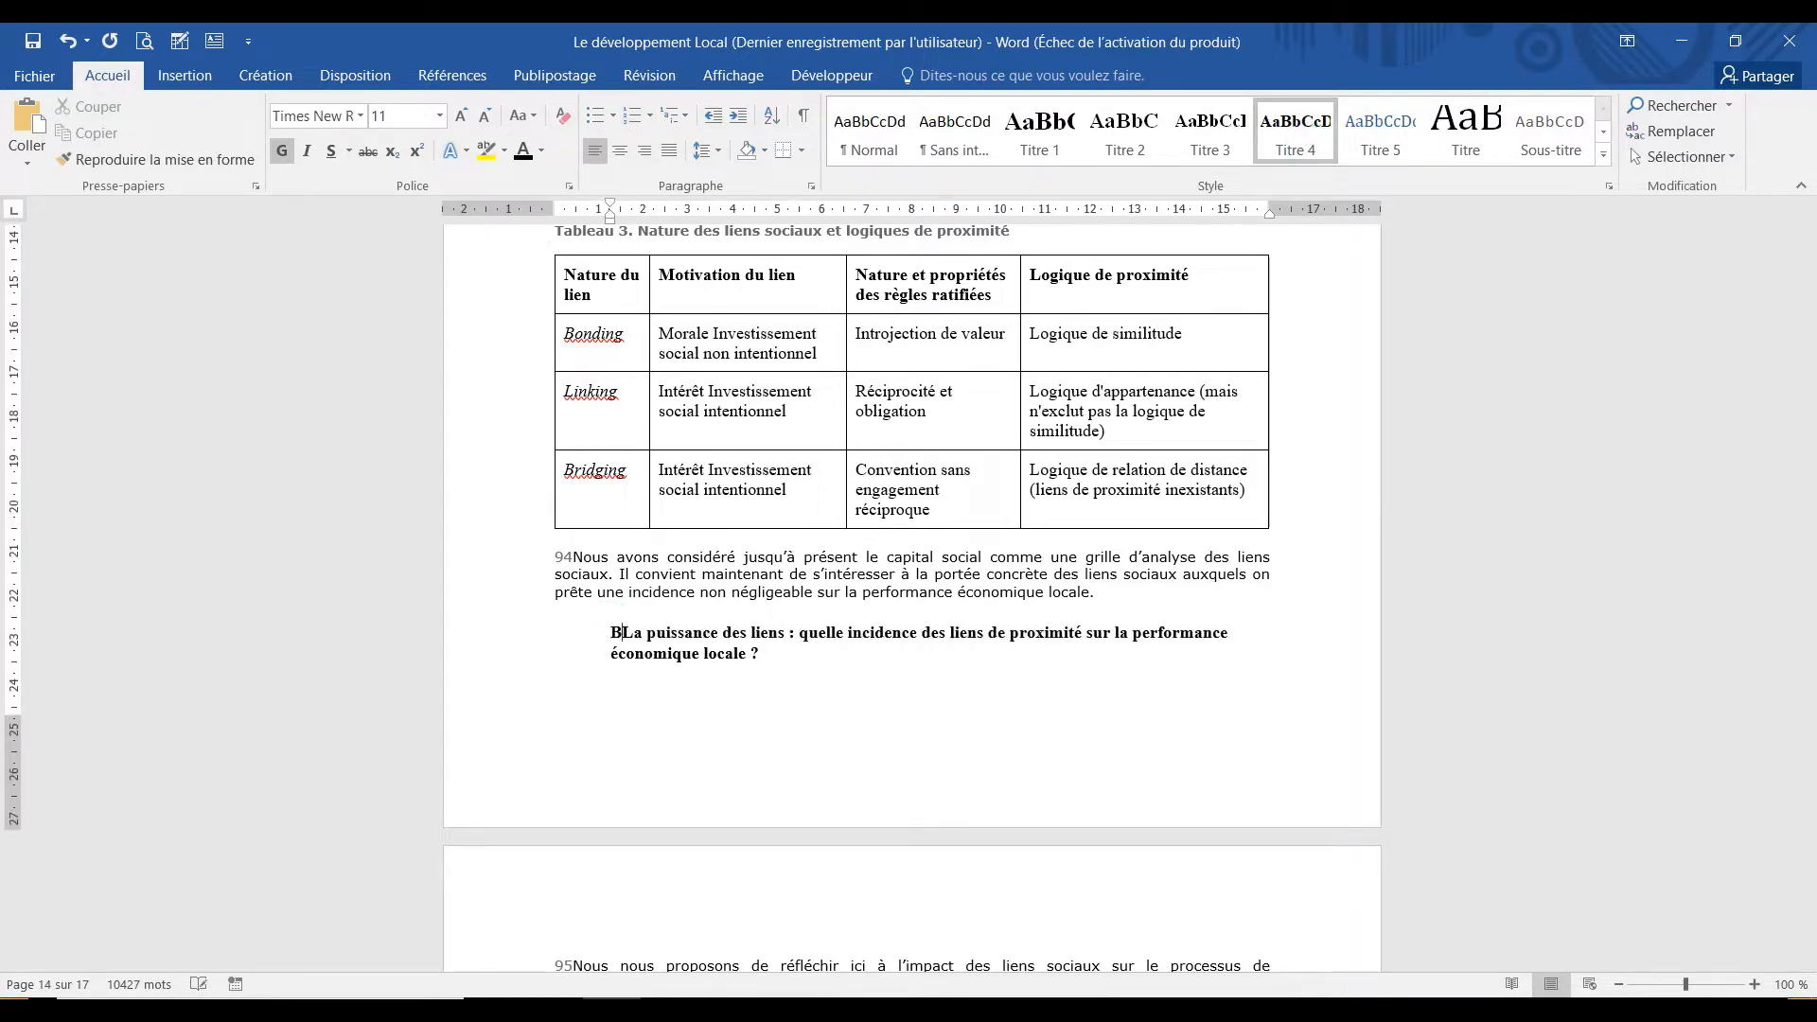
type(")")
key("BackSpace")
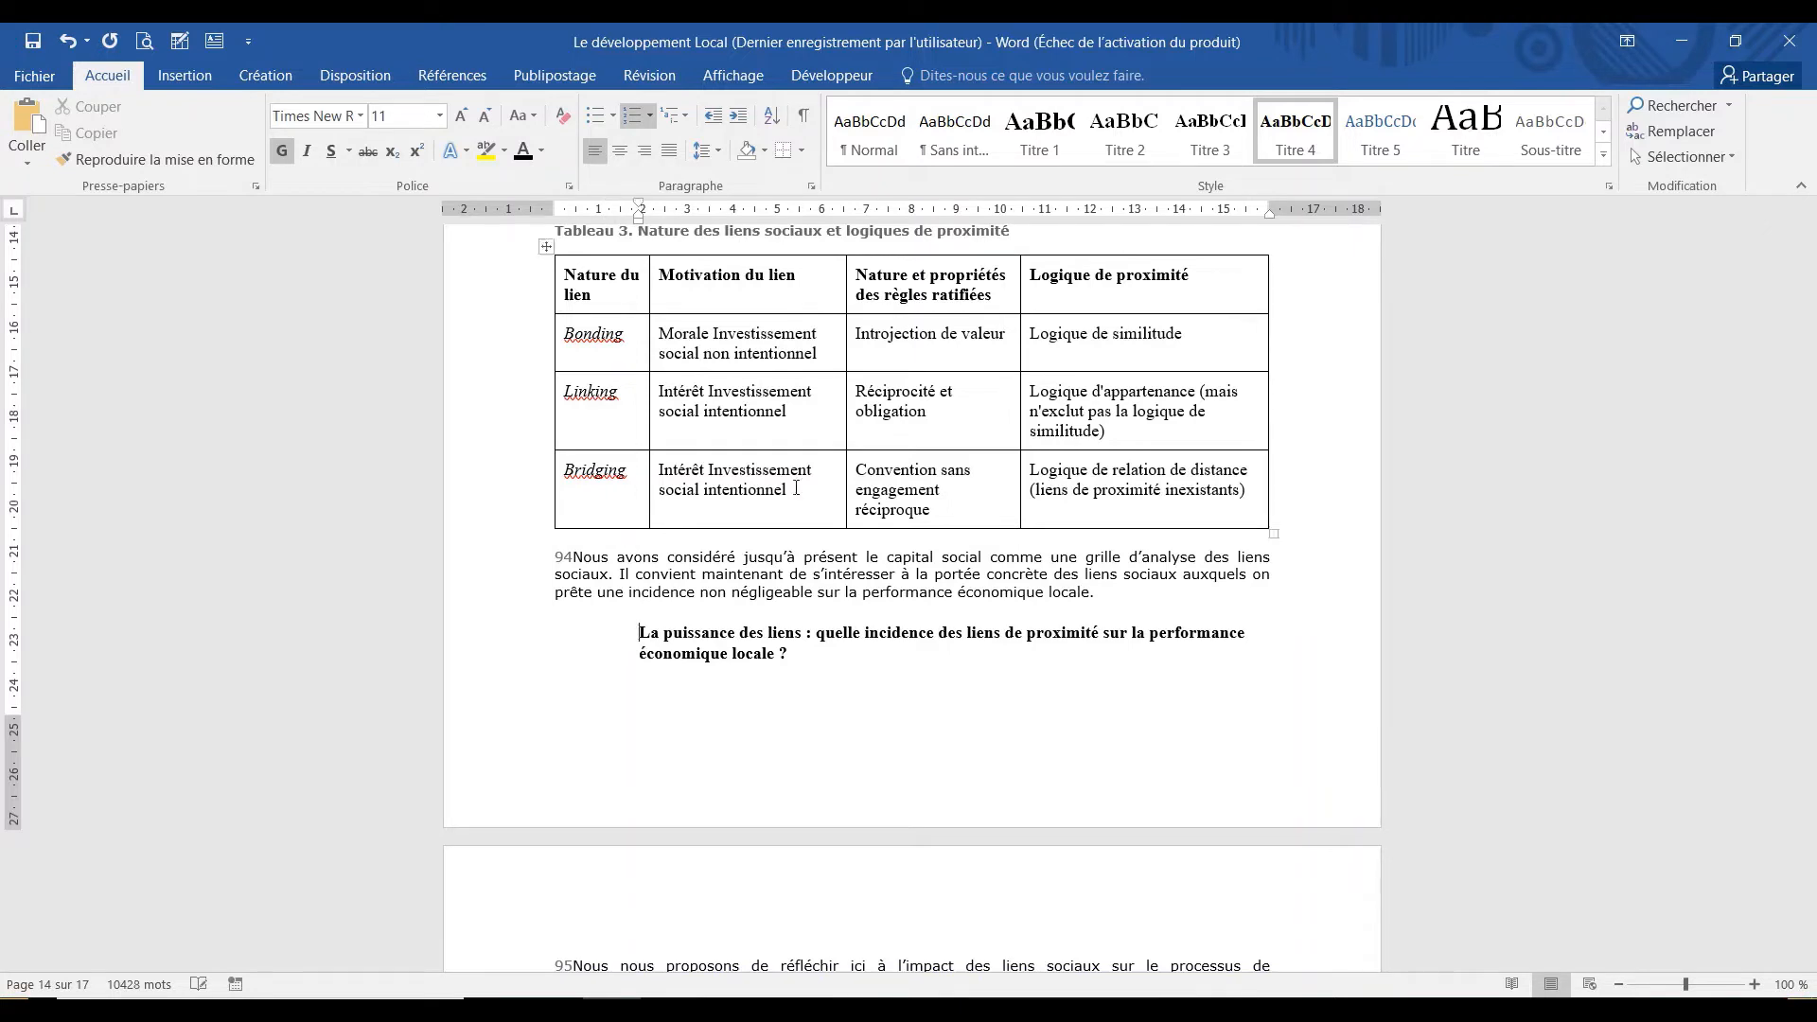
type("B)\tLa")
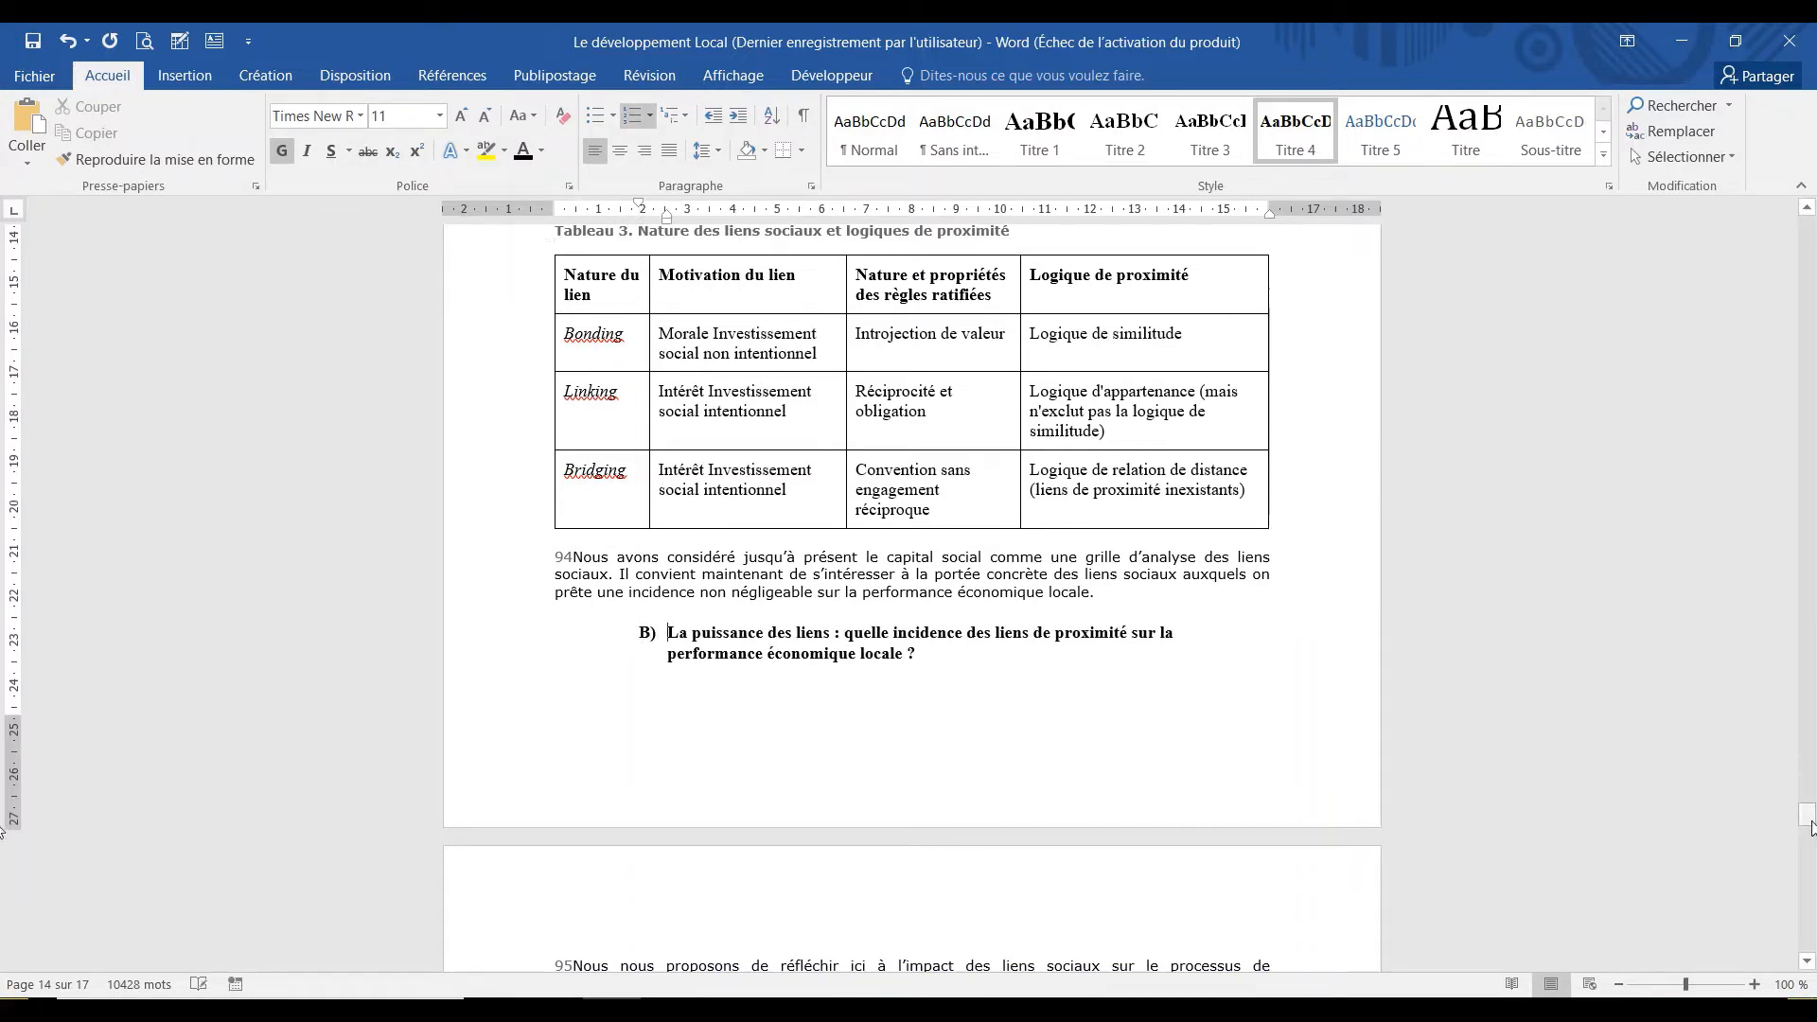
Apply the Titre 1 style to the "Conclusion" heading.
left_click_drag(1807, 815, 1808, 865)
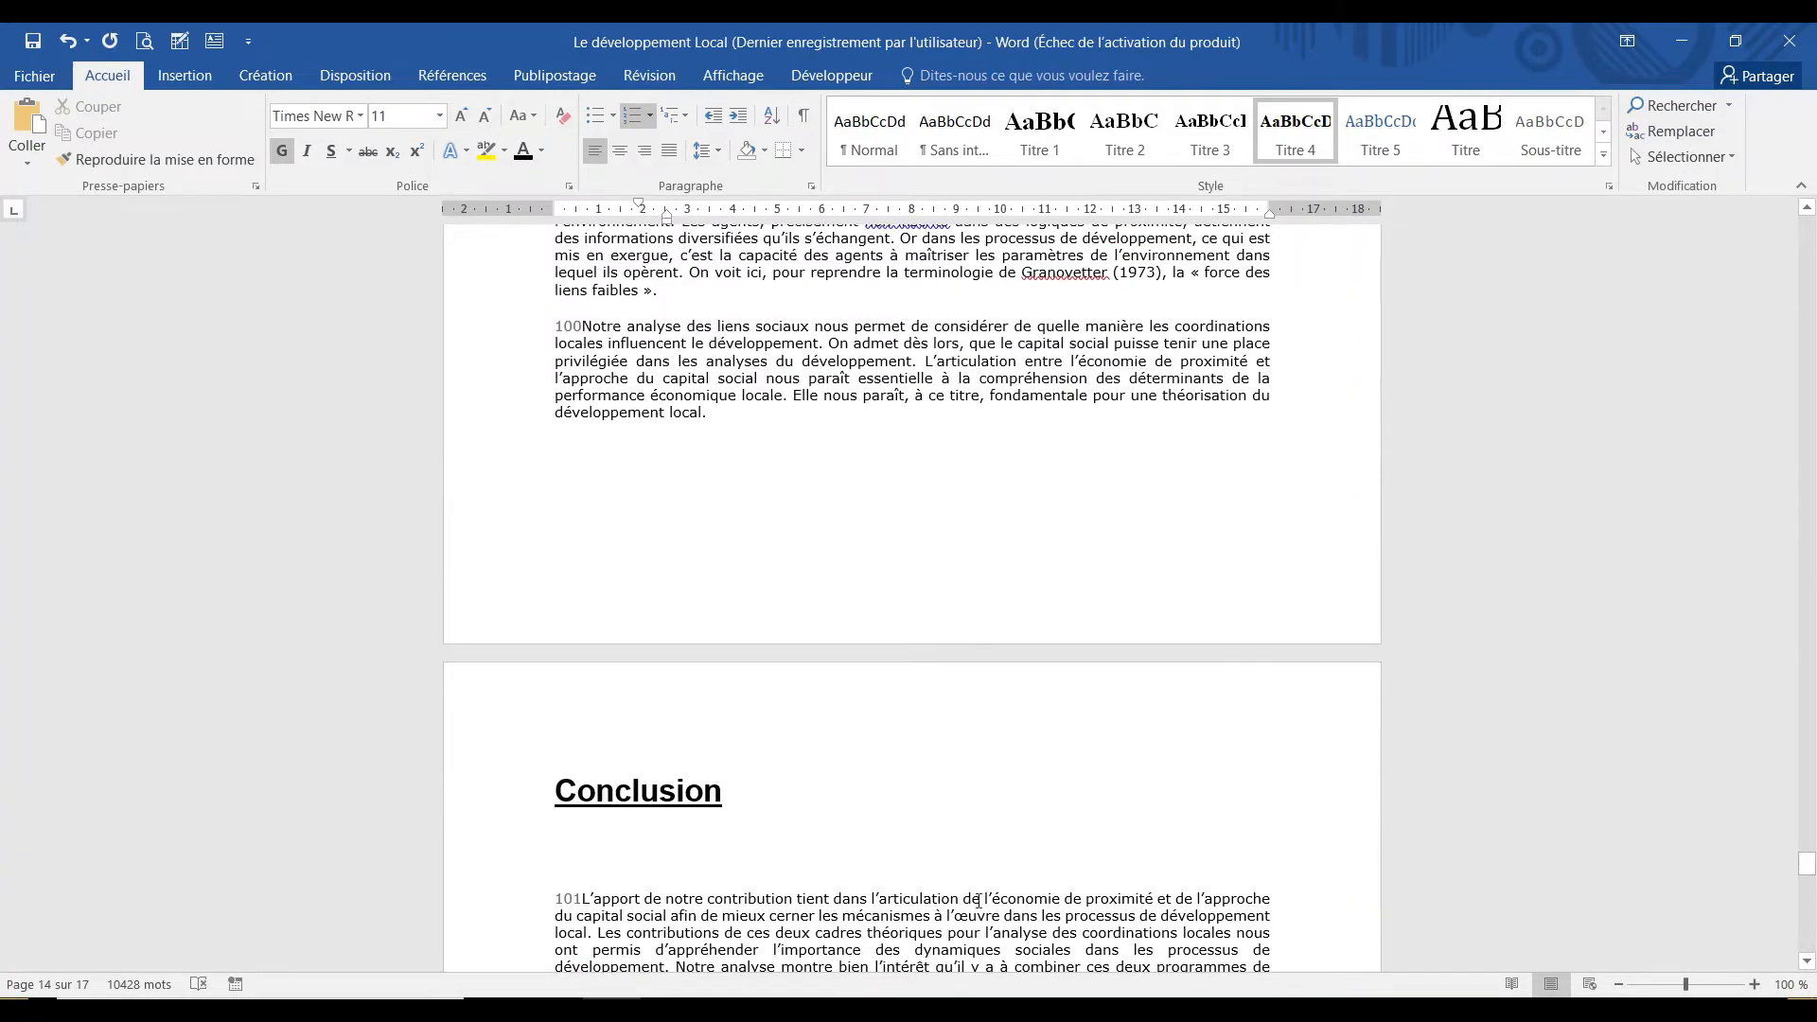
left_click(557, 790)
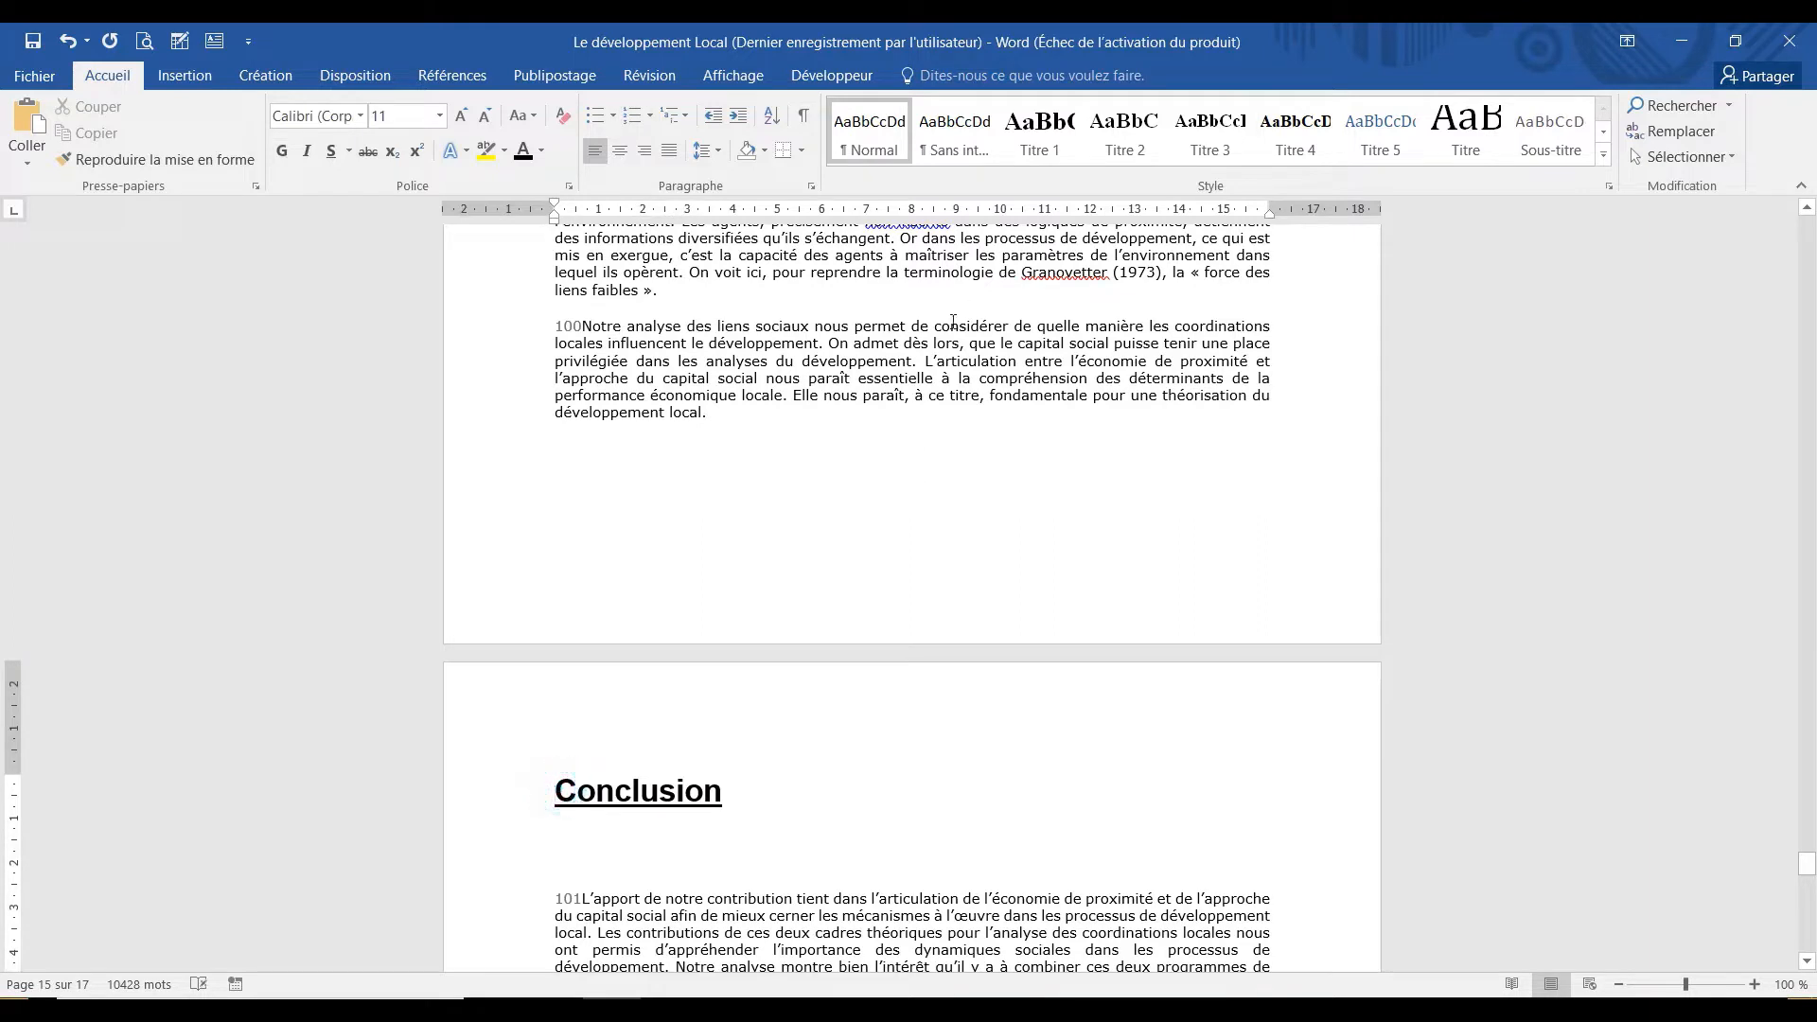
left_click(1067, 132)
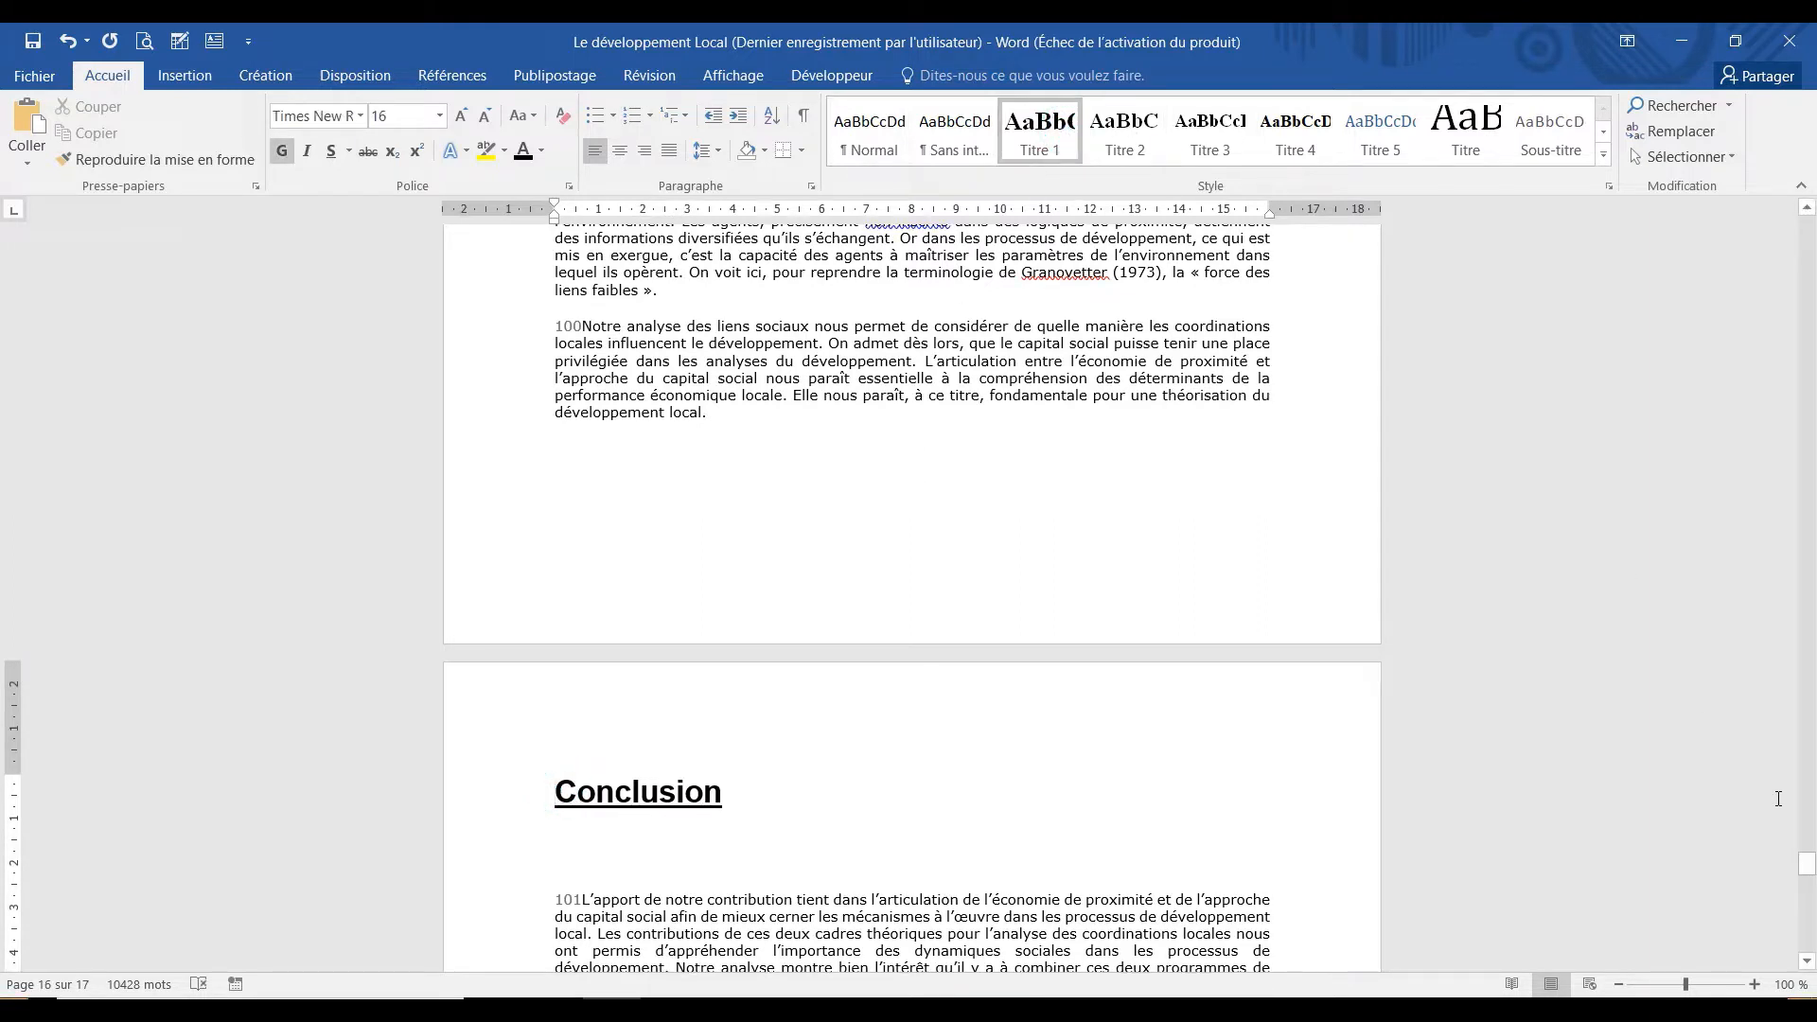
left_click_drag(1807, 865, 1808, 875)
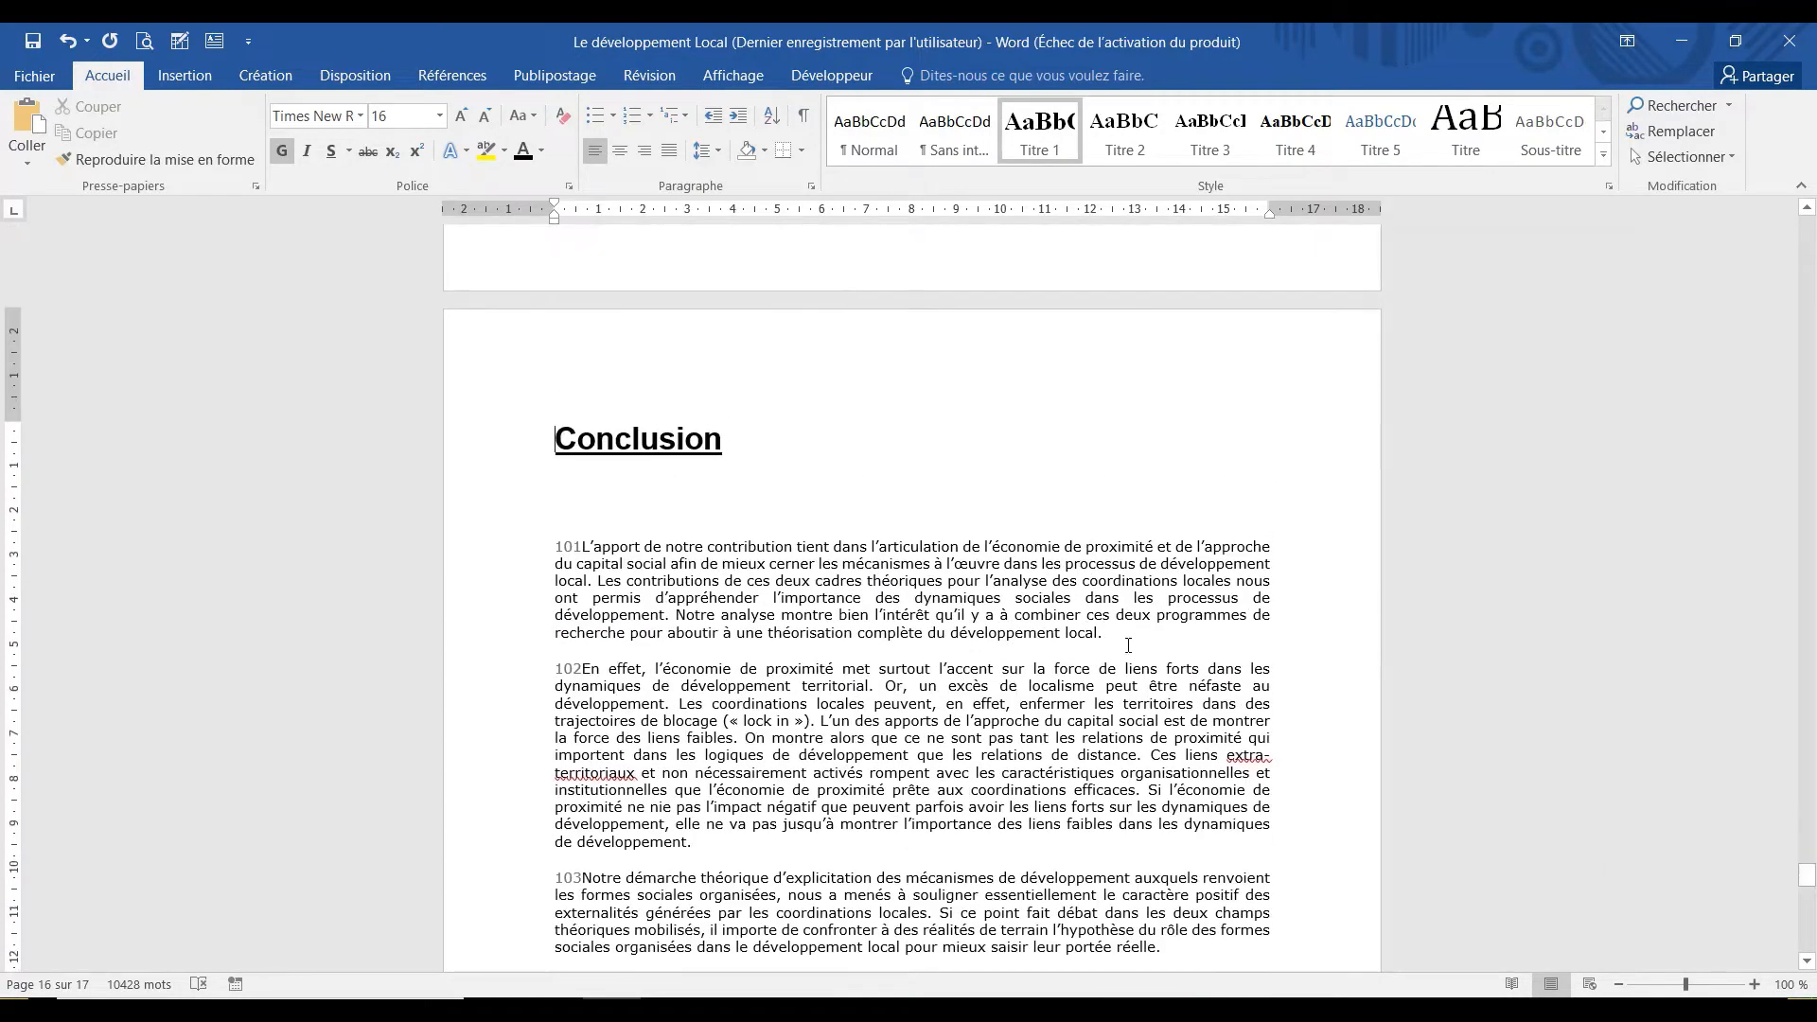
left_click(591, 591)
left_click(627, 441)
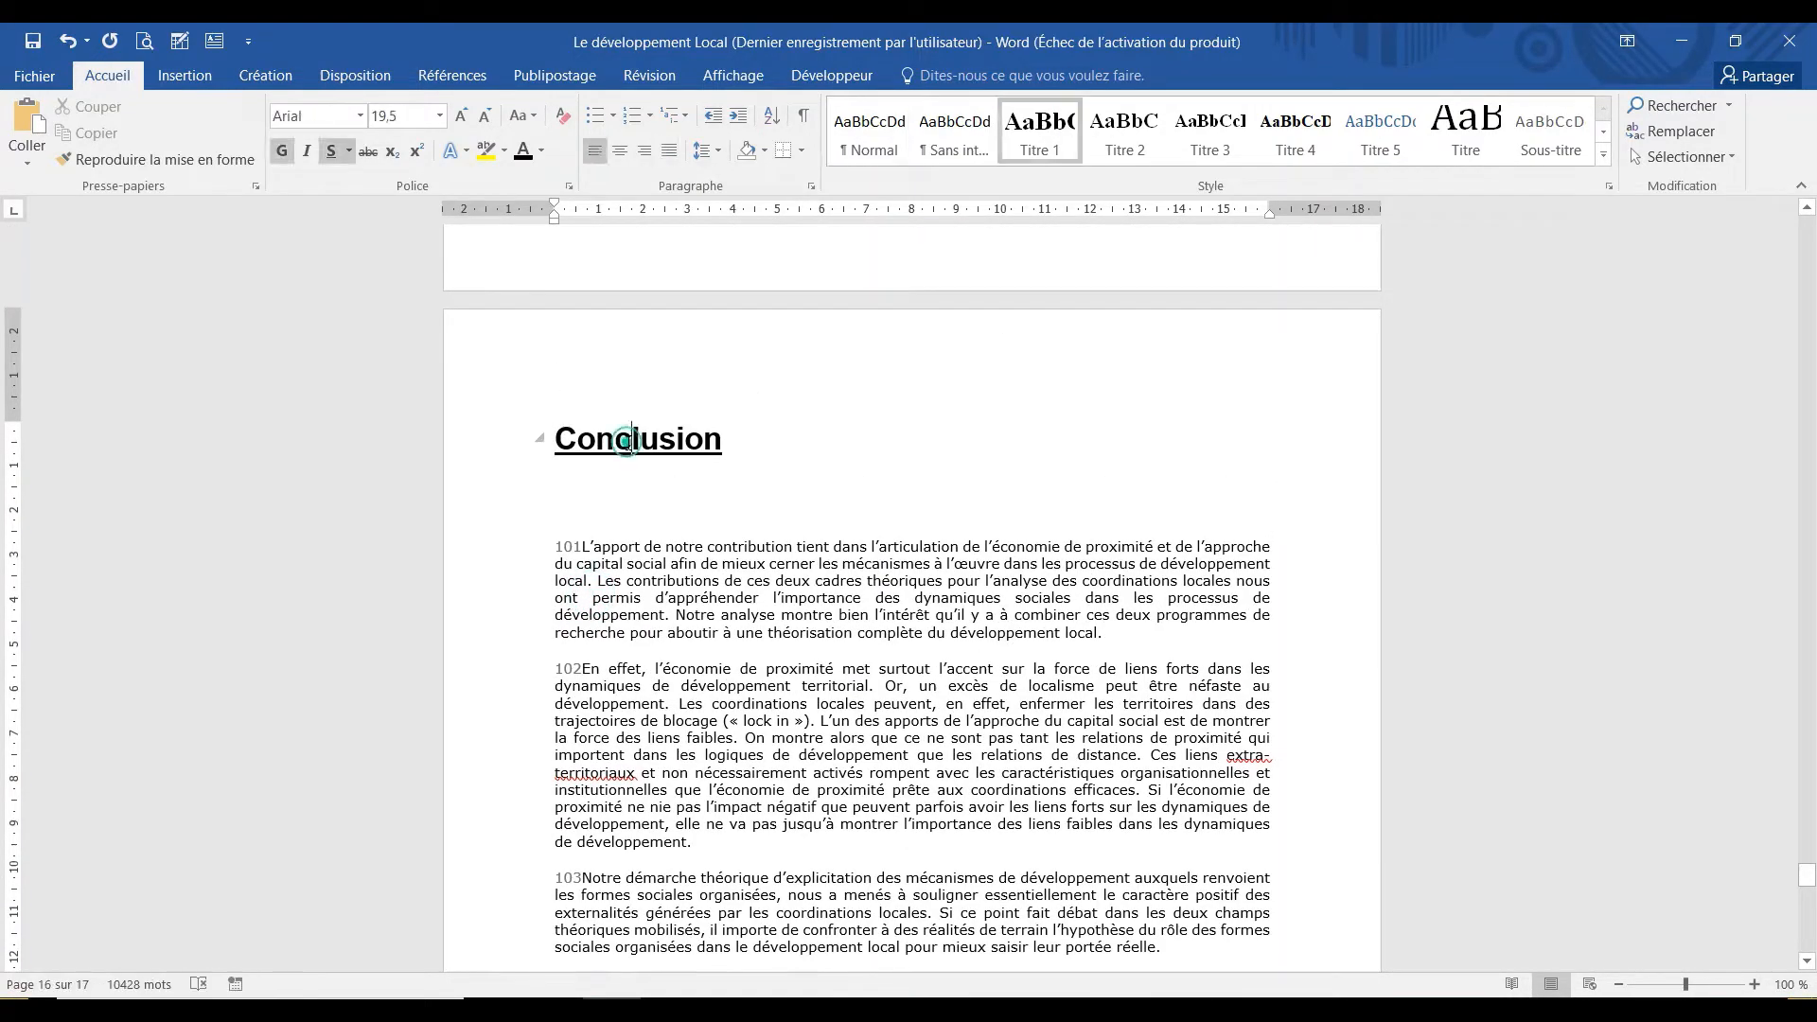
Apply the Titre 3 style to the "BIBLIOGRAPHIE" heading below the conclusion.
left_click_drag(1809, 871, 1808, 891)
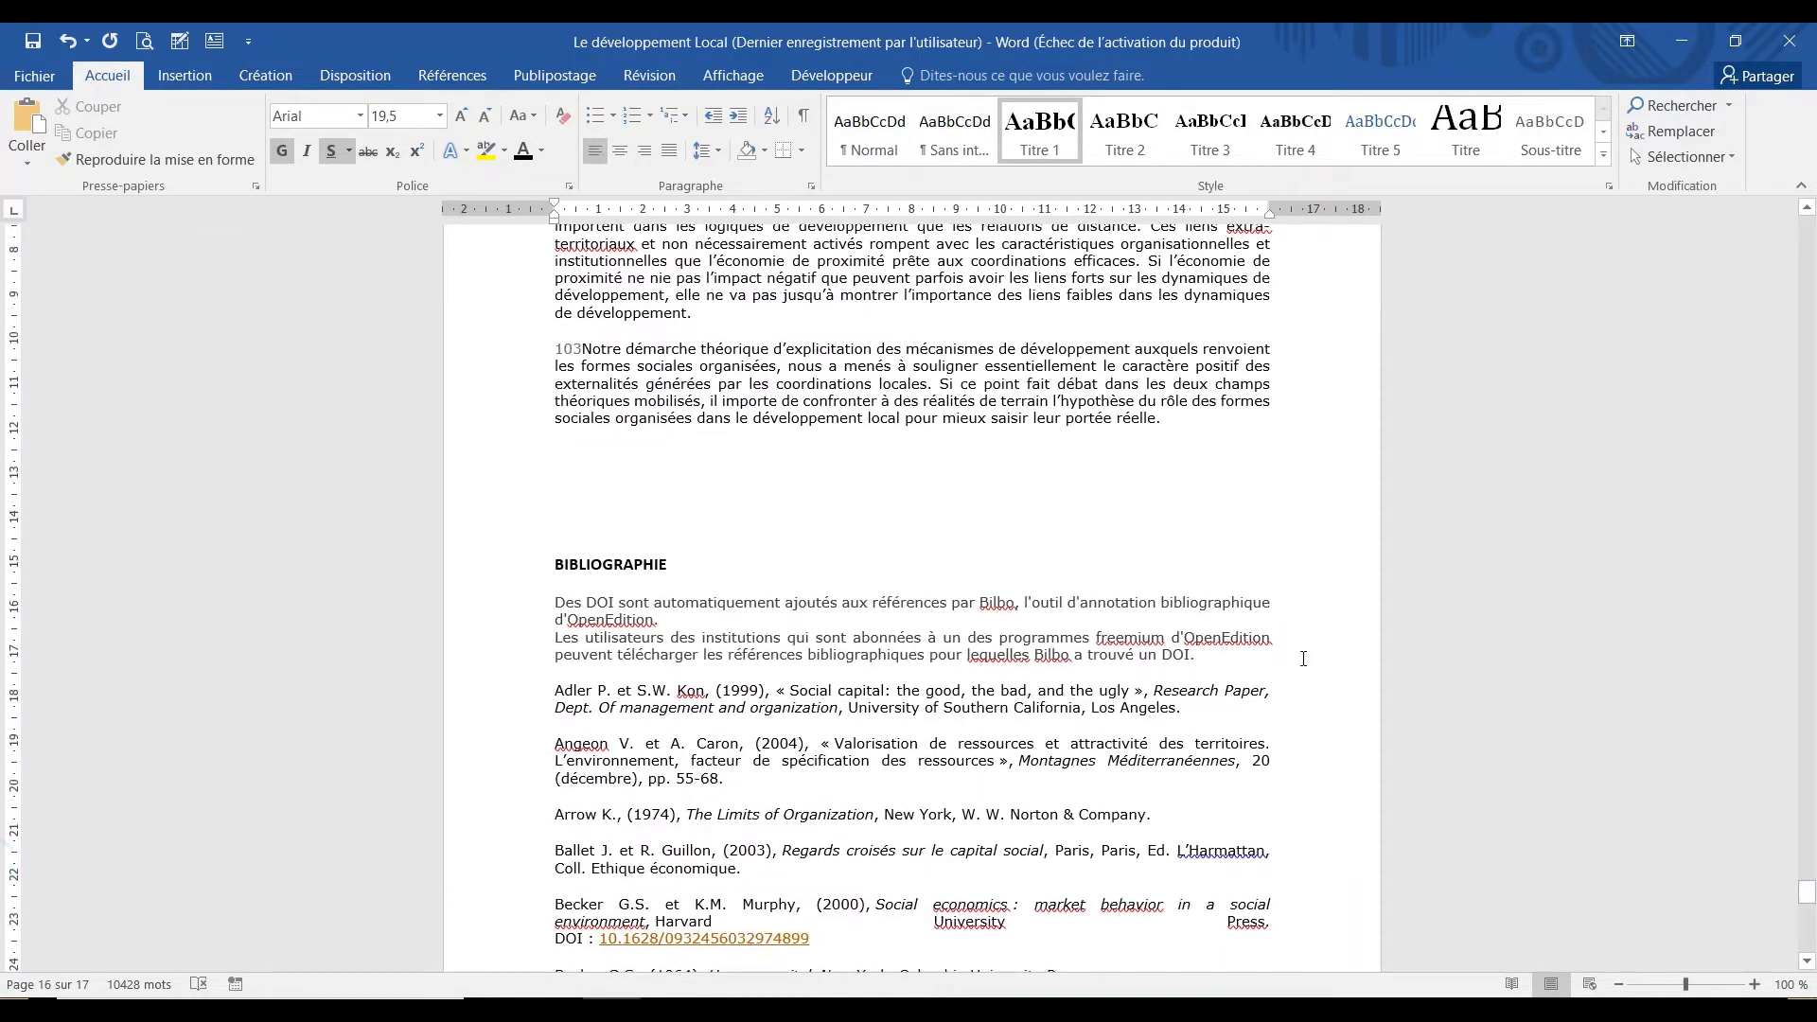
left_click(553, 565)
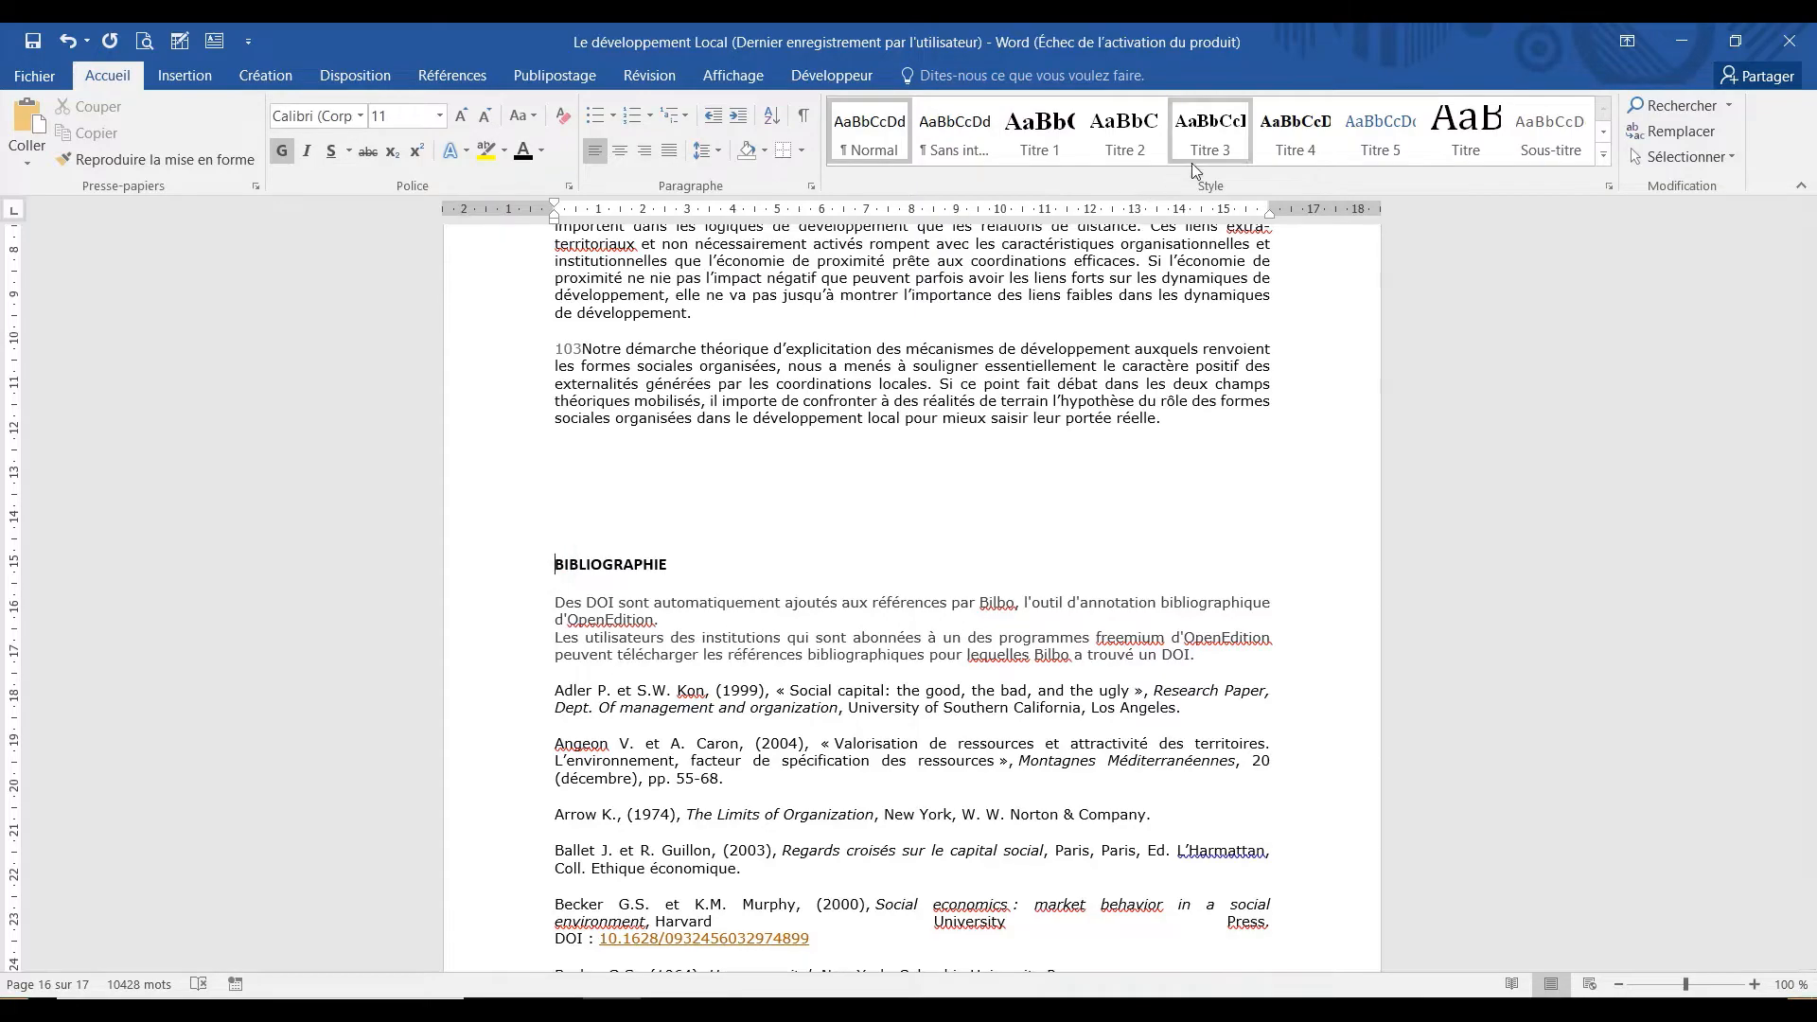
left_click(1211, 142)
left_click(1211, 142)
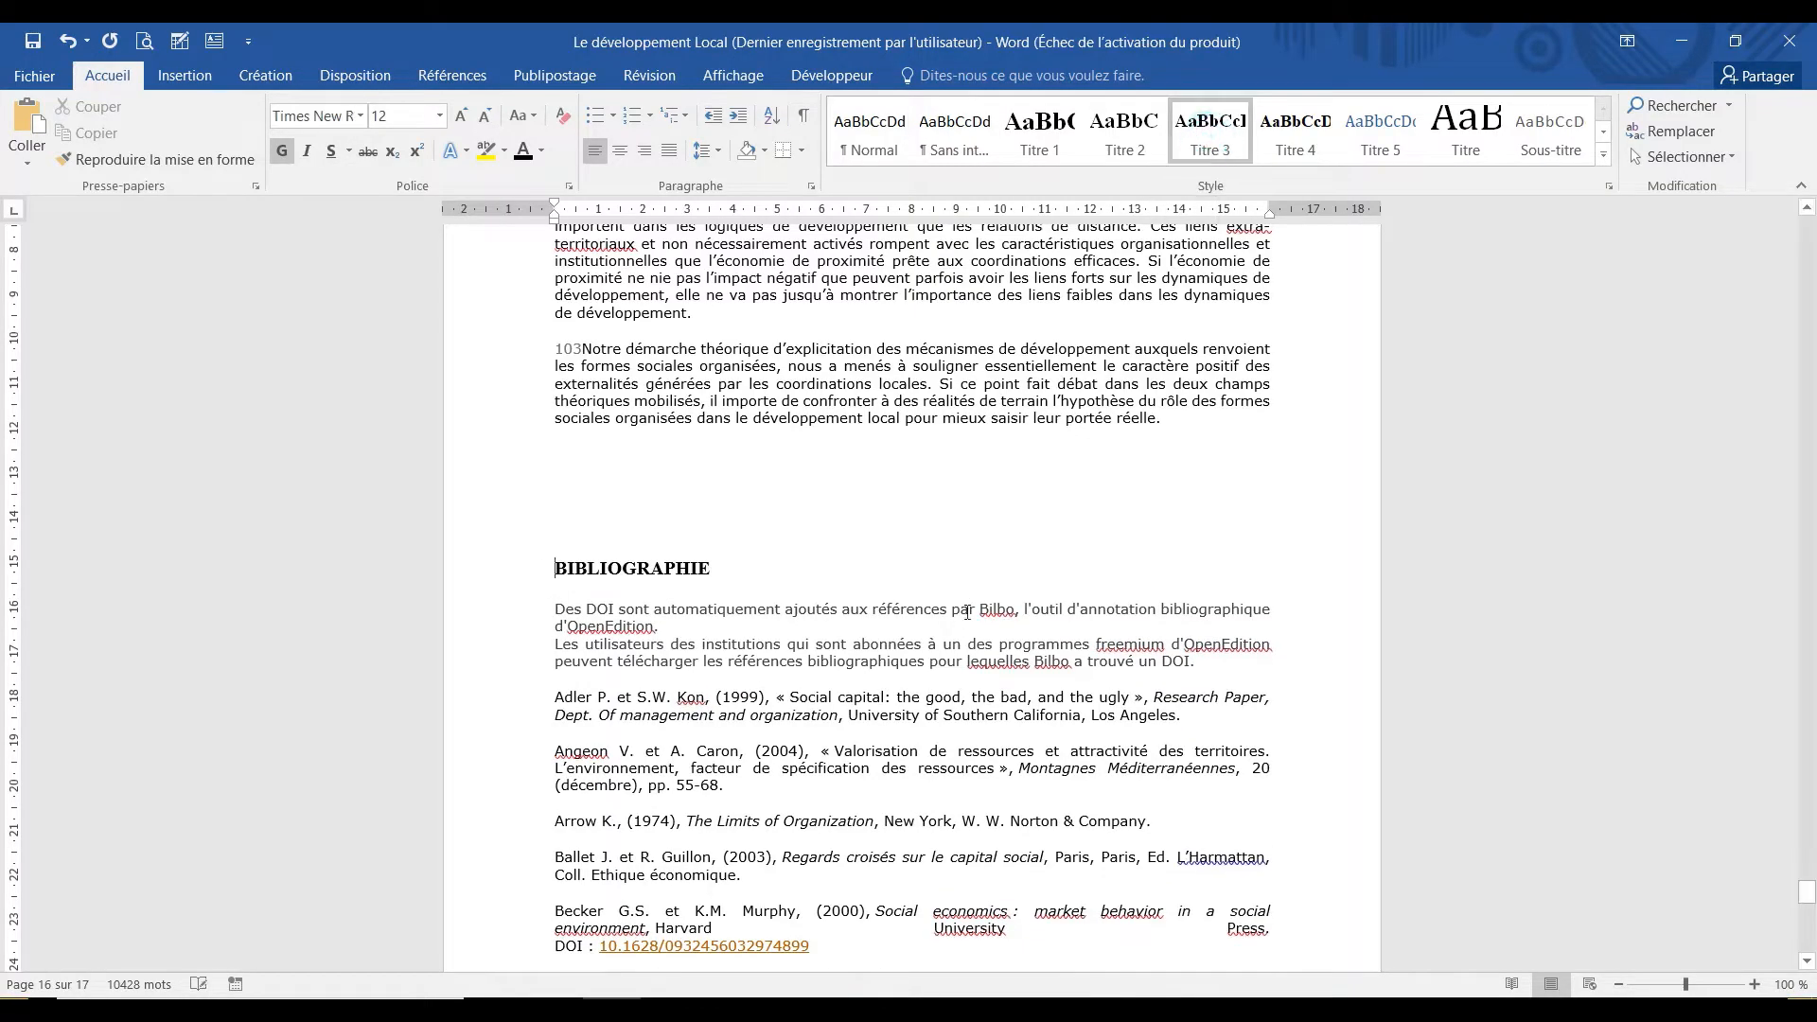
Add the title "TABLE DES MATIERES" above the INTRODUCTION heading on the first page, followed by an empty line.
left_click_drag(1808, 868, 1809, 227)
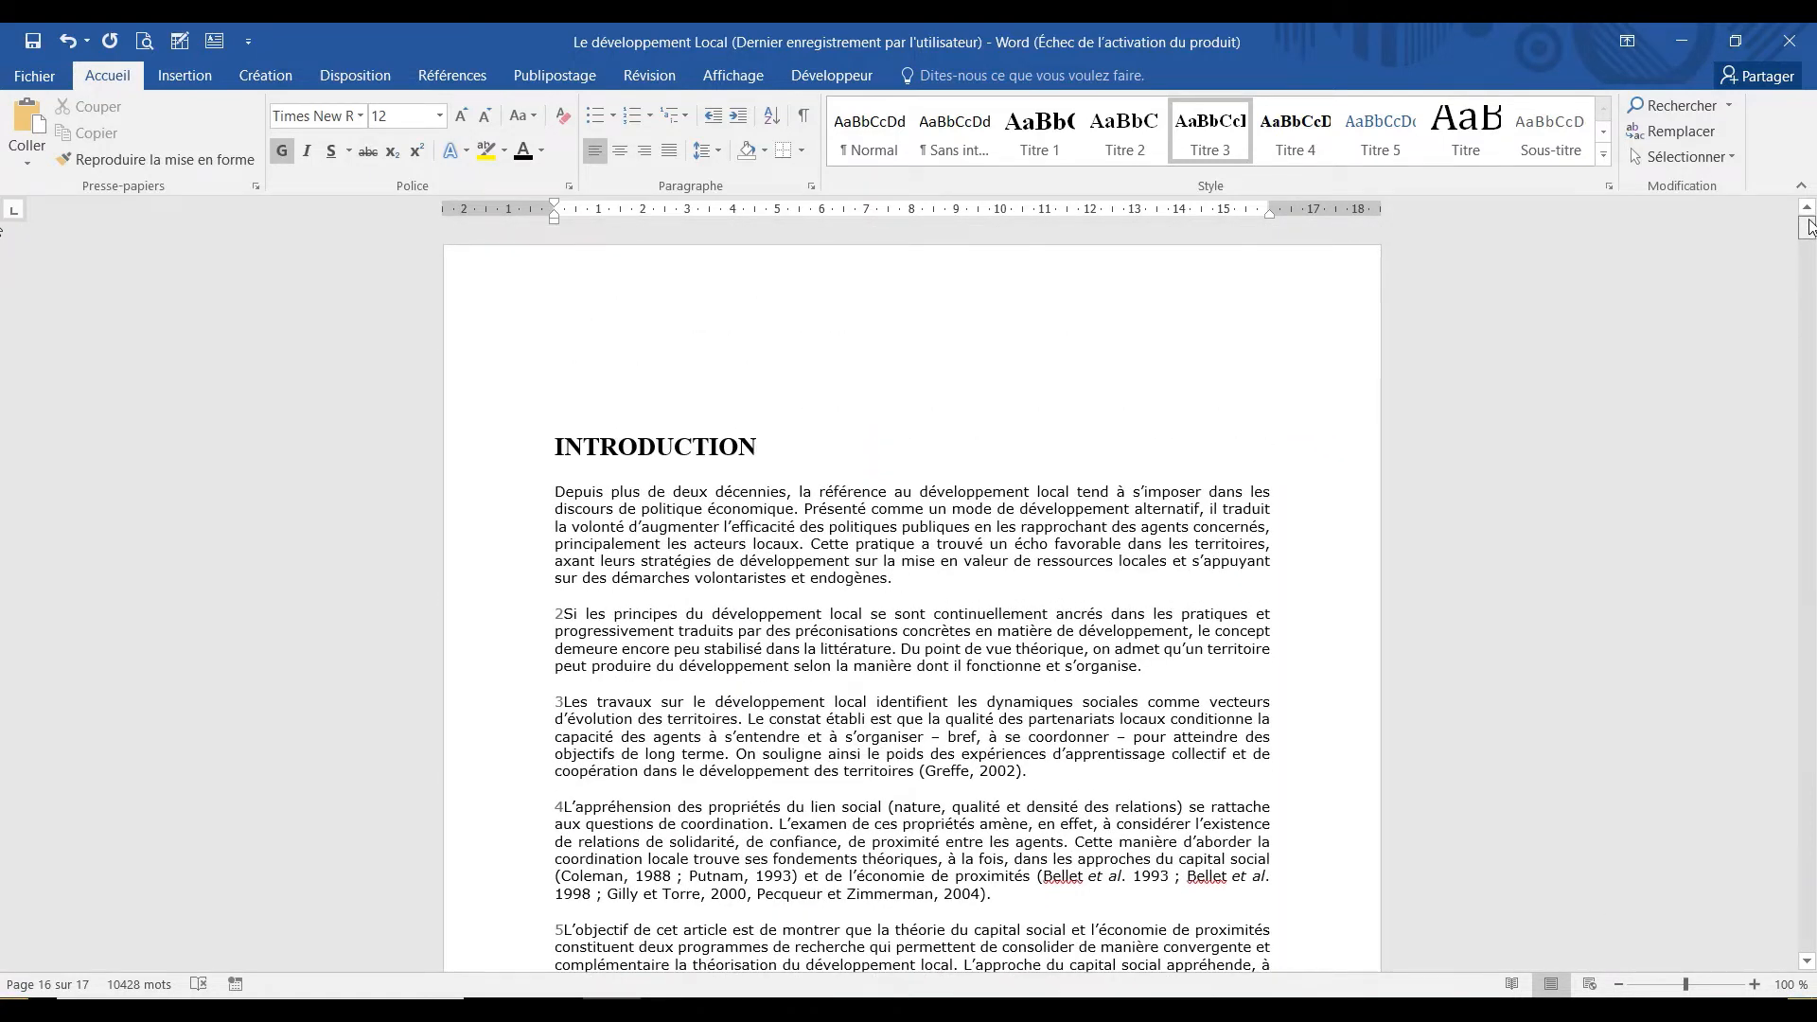
left_click(559, 429)
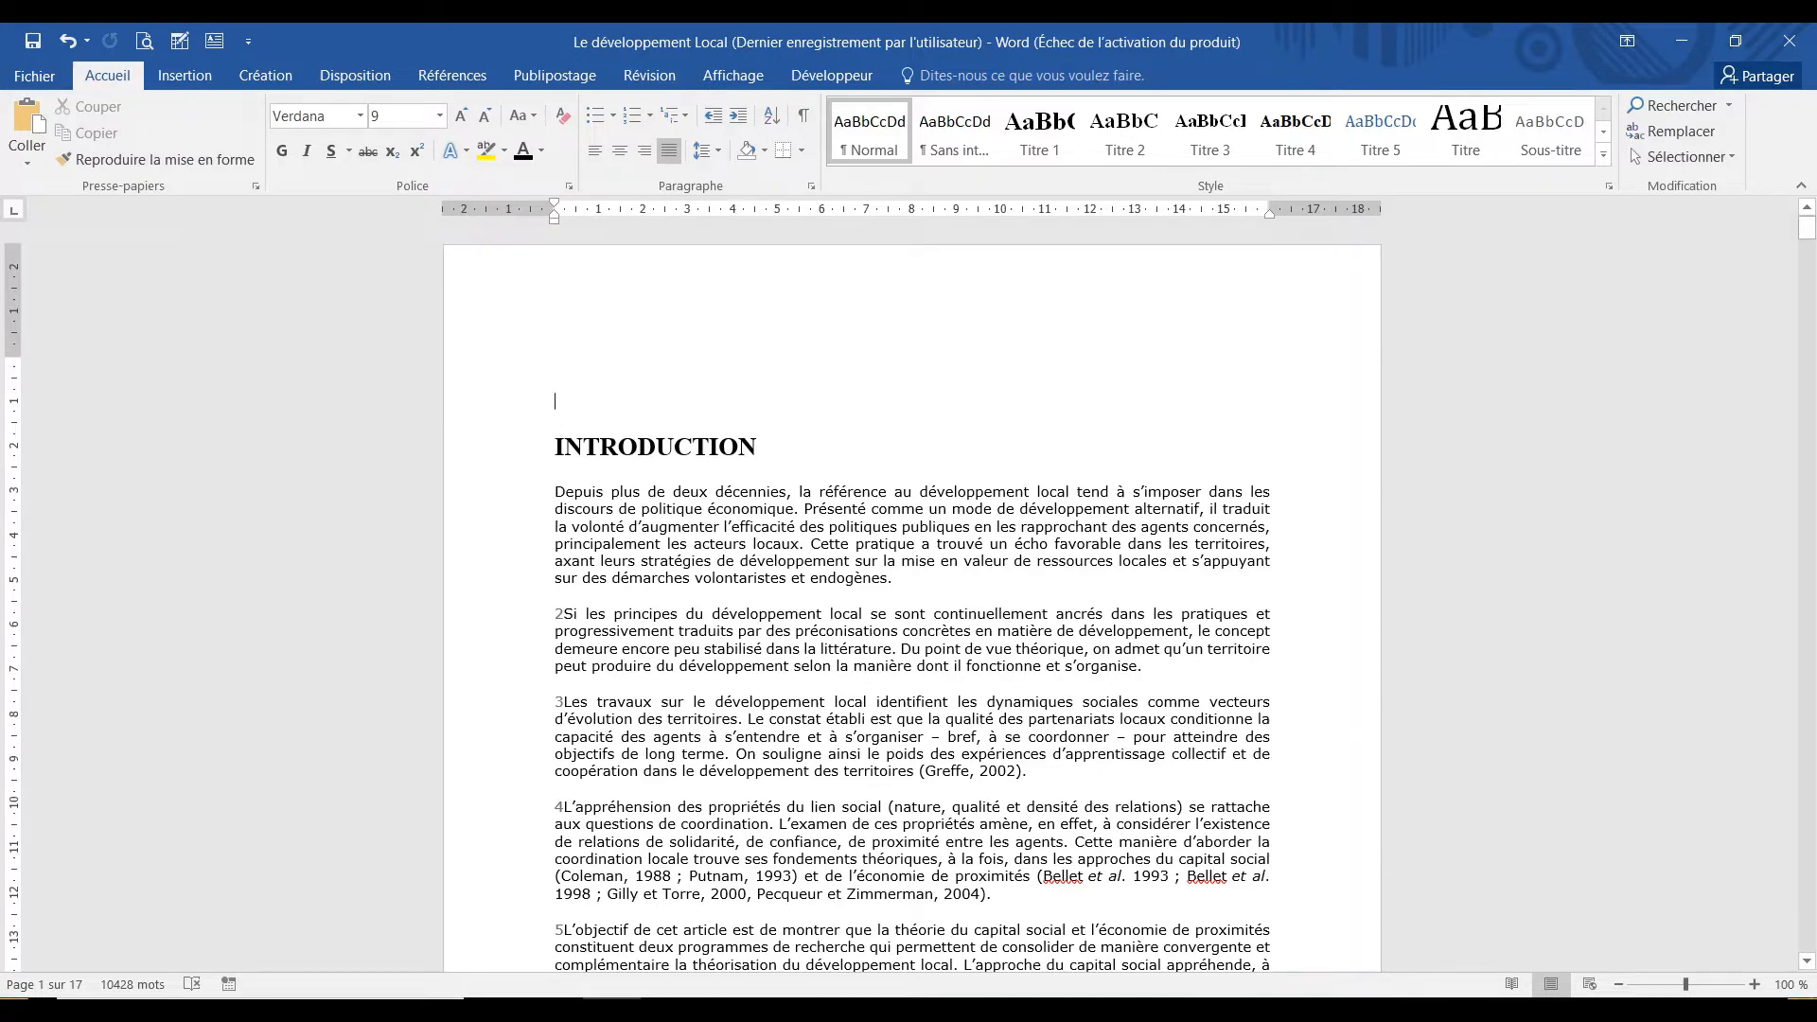
type("TABLE DES MATIERES")
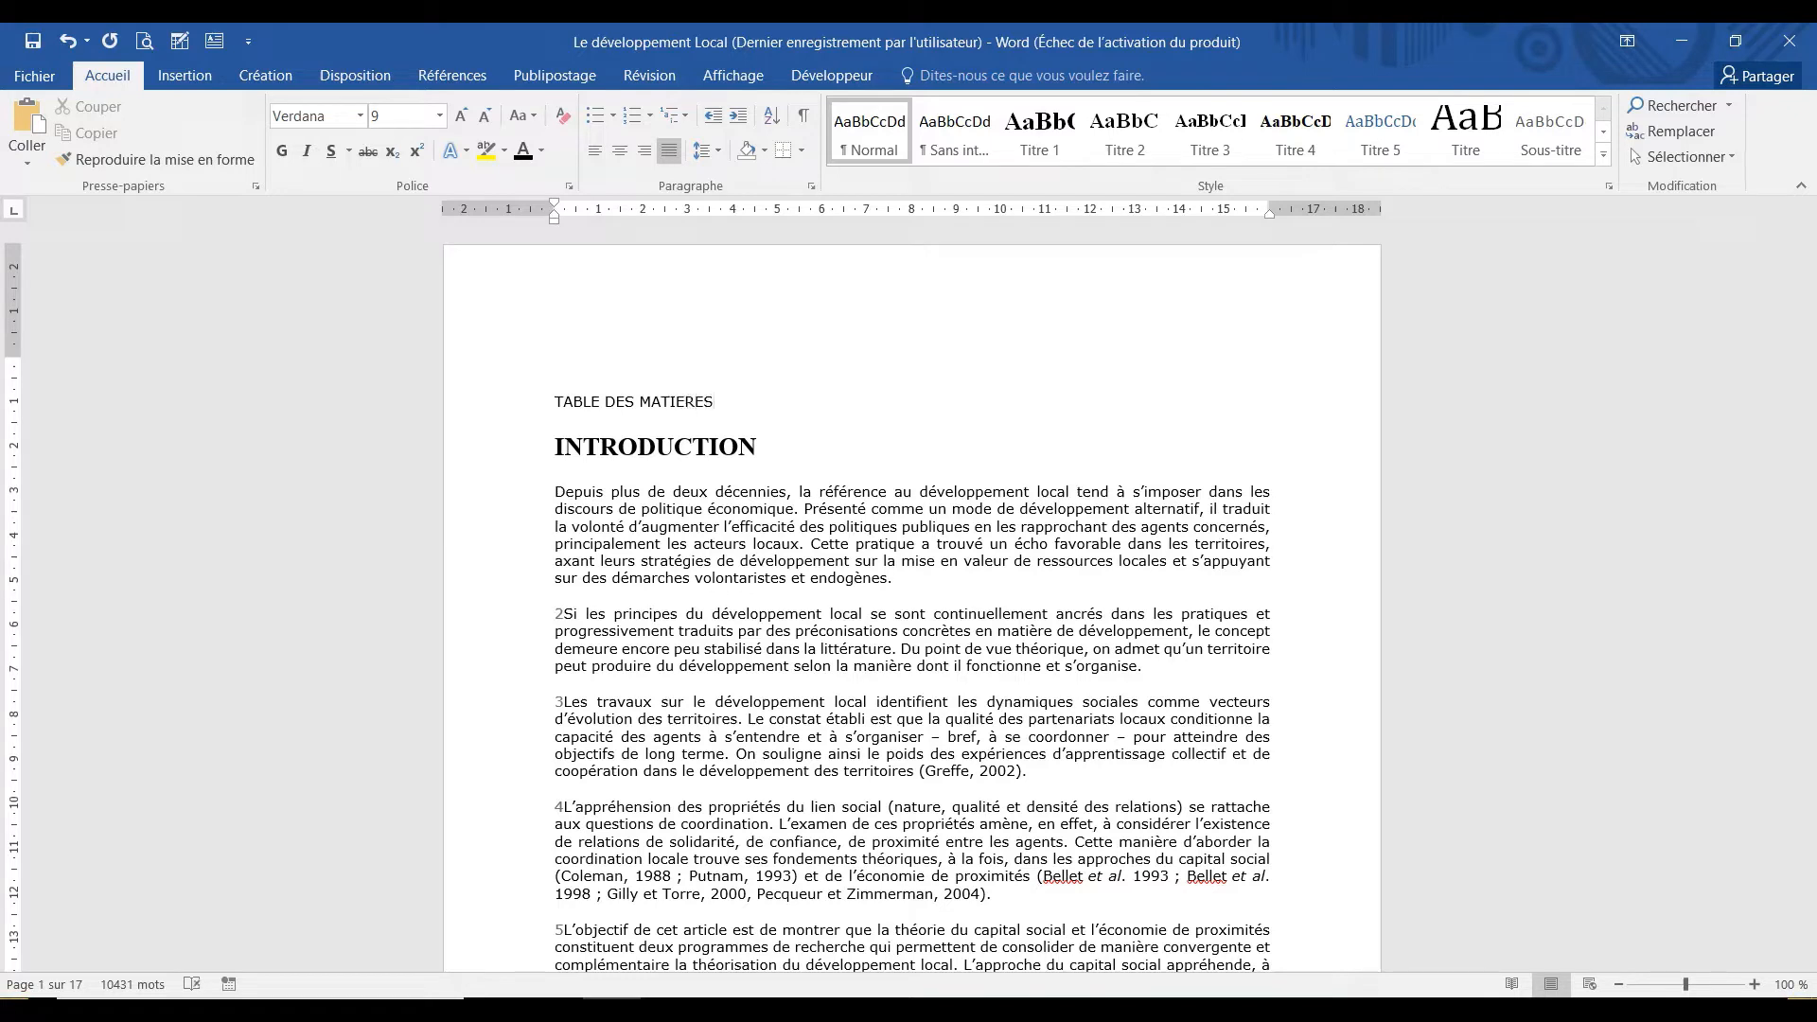
key("Return")
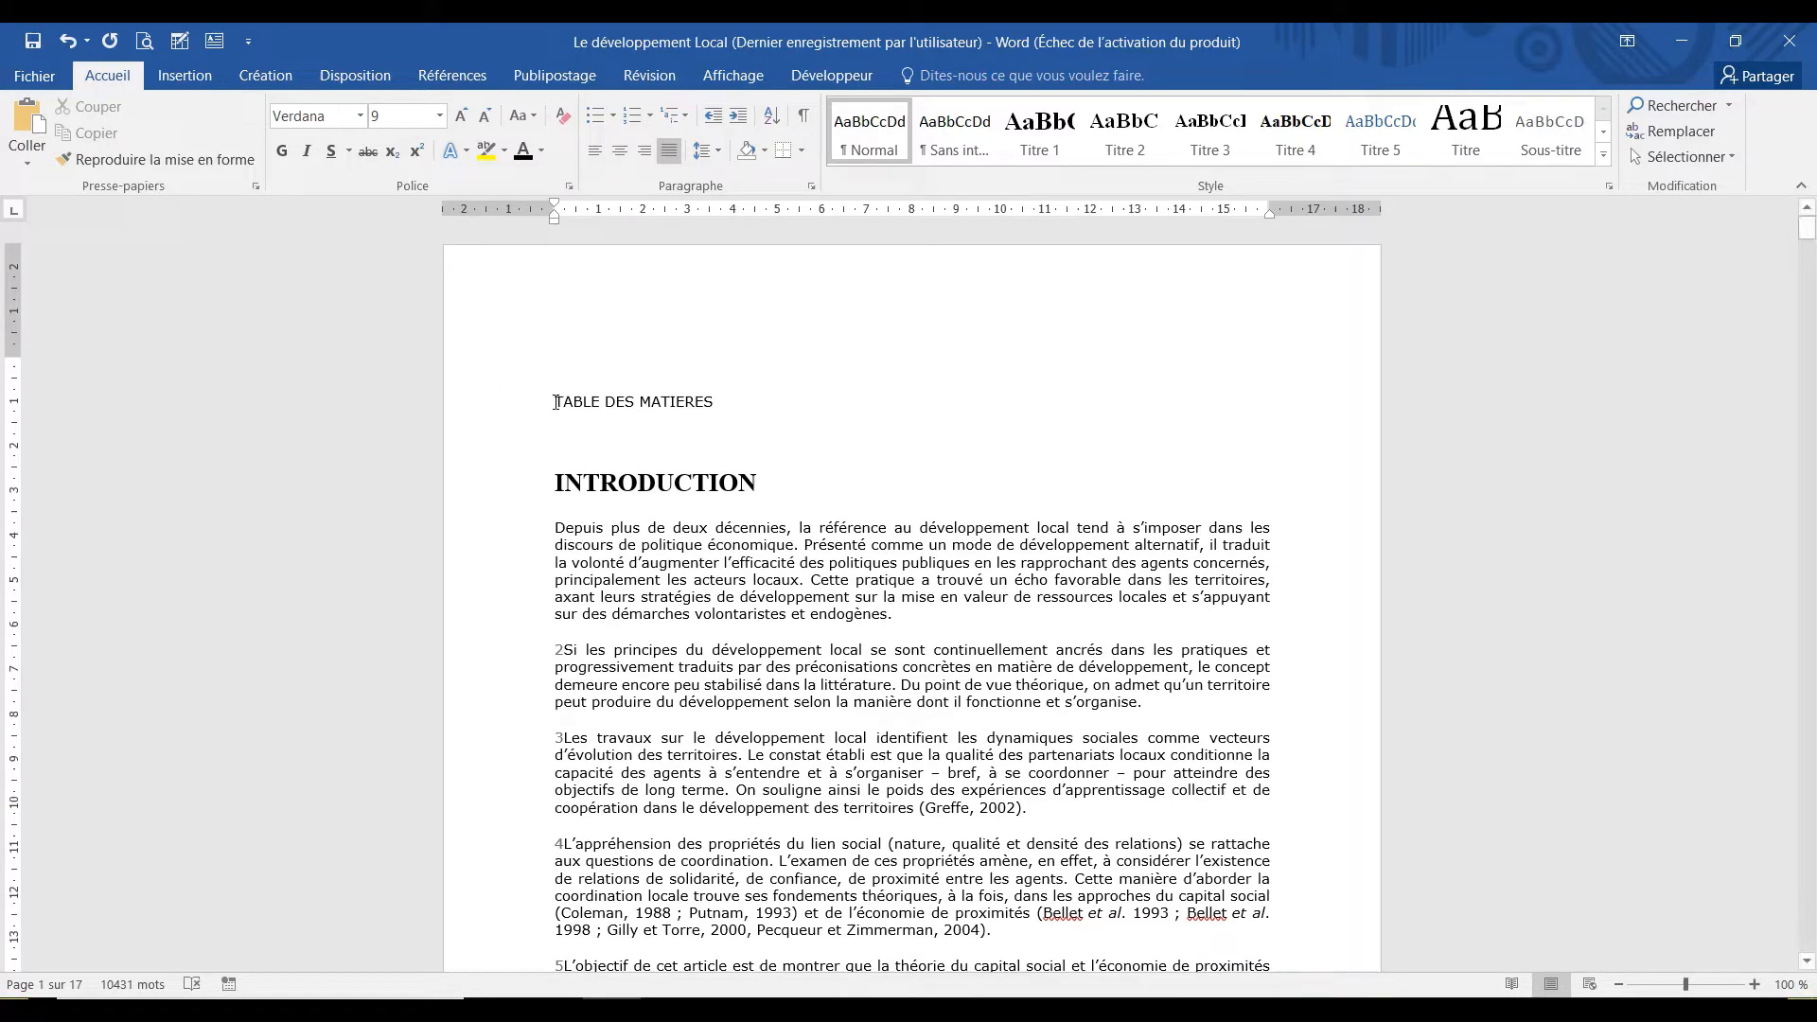
Make the "TABLE DES MATIERES" title bold and underlined, and place the cursor on the empty line below it.
left_click_drag(555, 402, 714, 419)
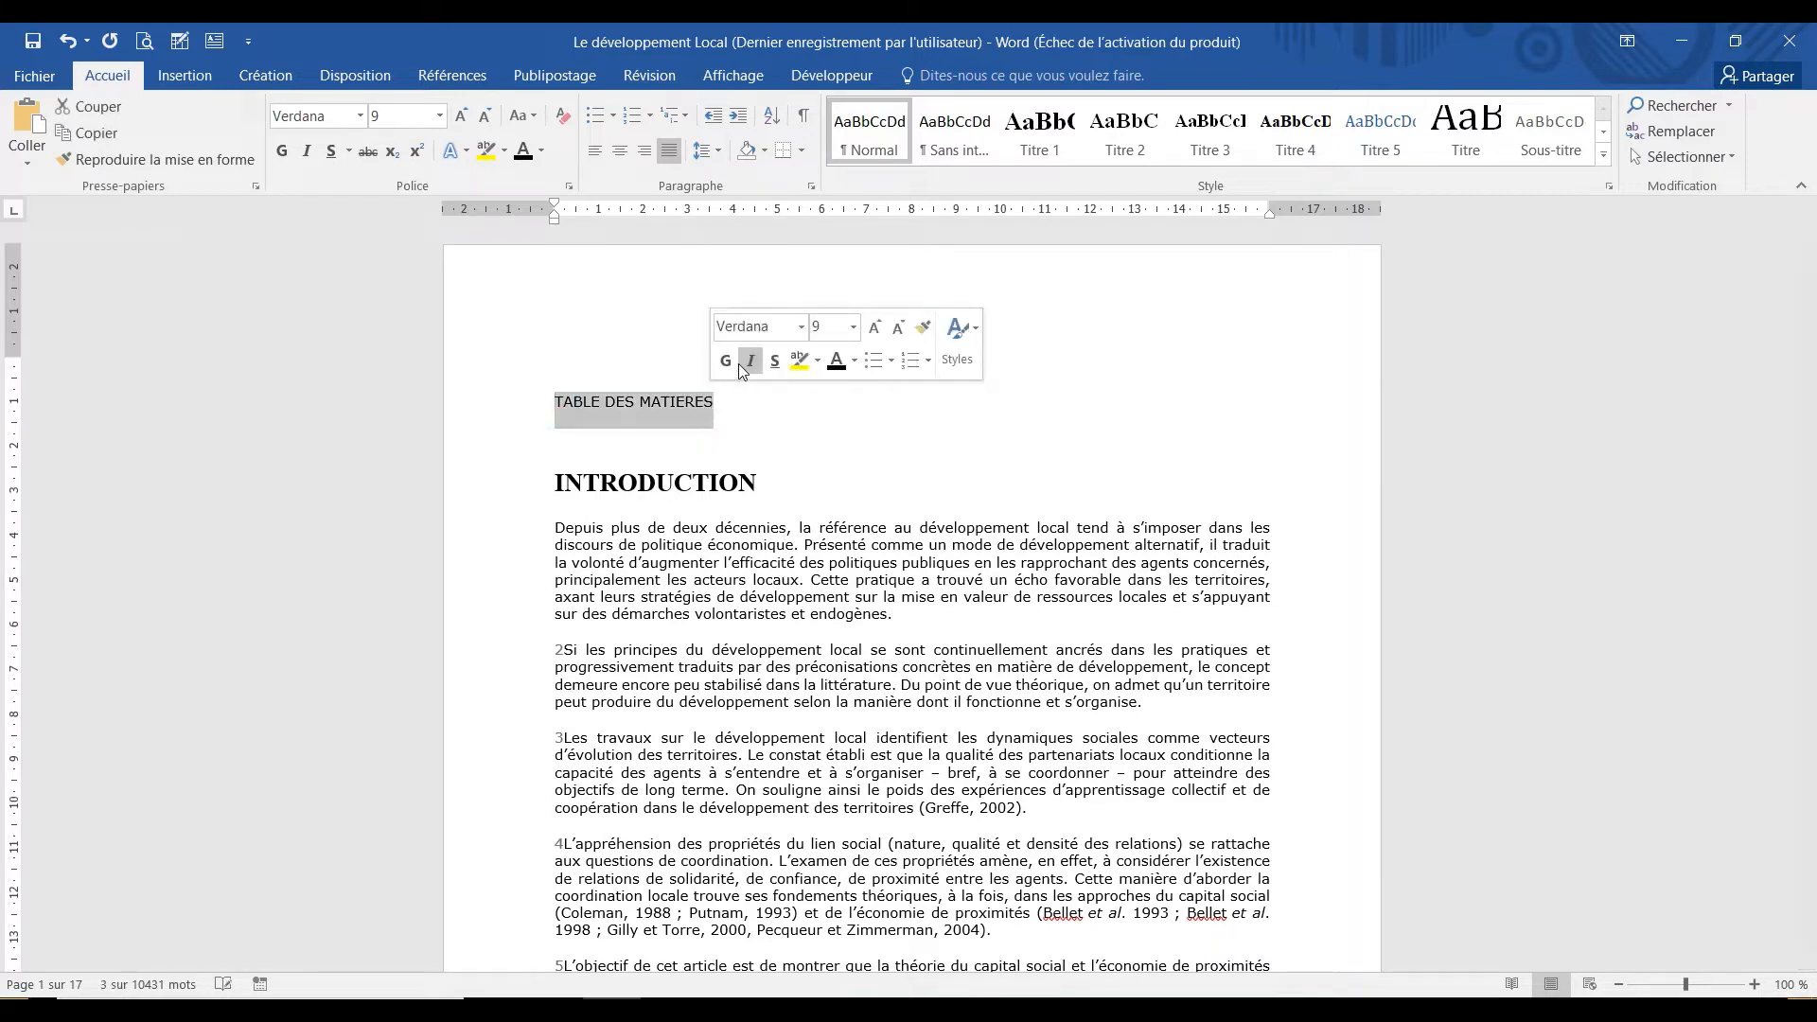
left_click(725, 361)
left_click(774, 362)
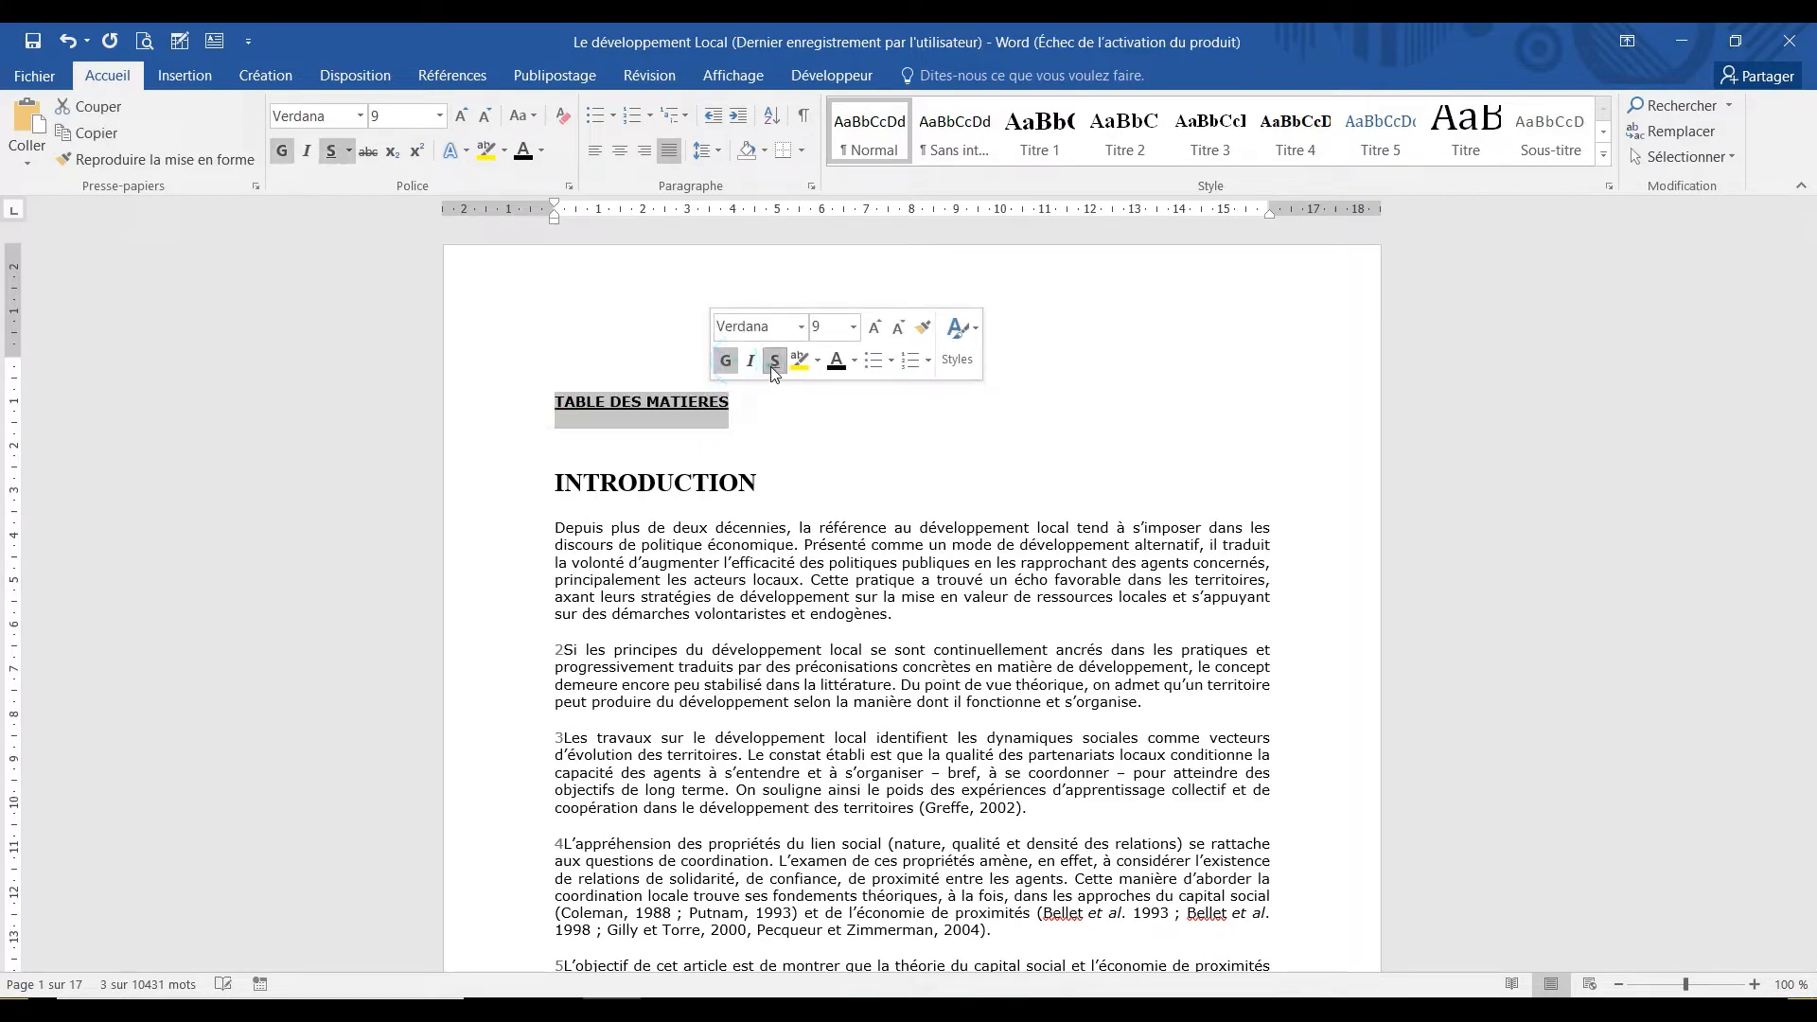
left_click(707, 441)
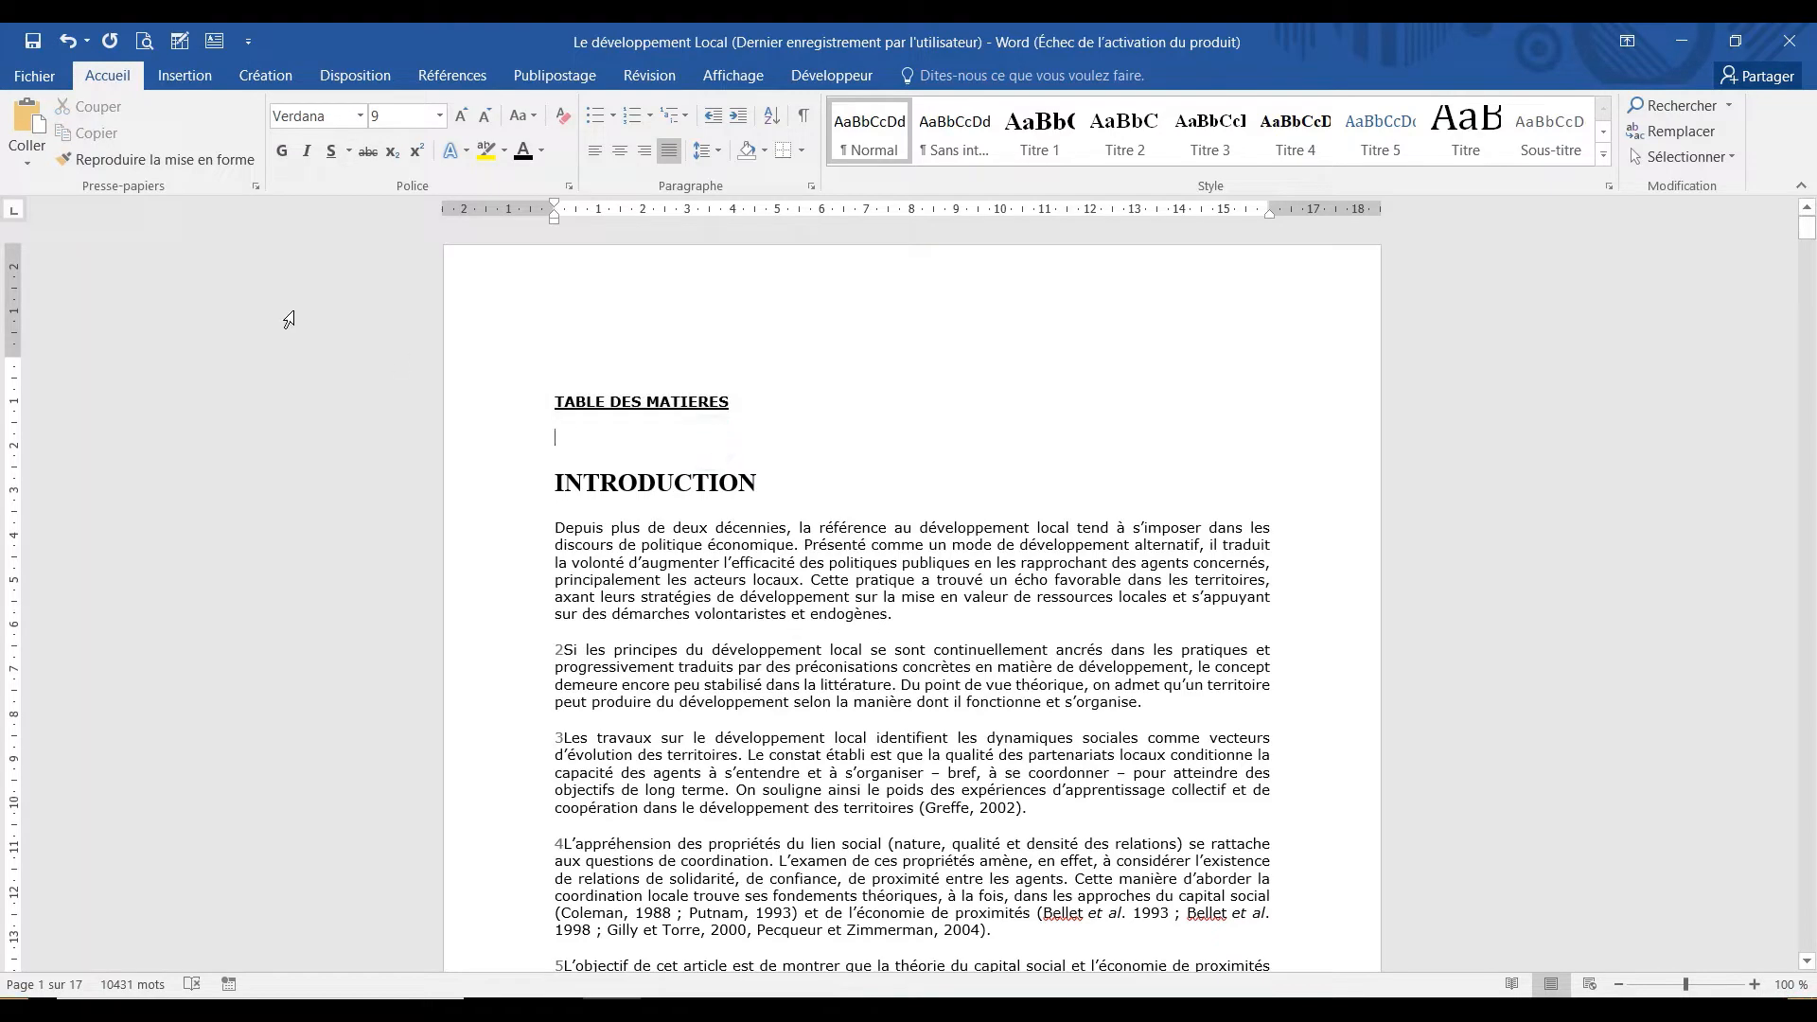
Insert a custom table of contents below the title with a dashed leader and 4 levels, declining to replace the existing table.
left_click(458, 70)
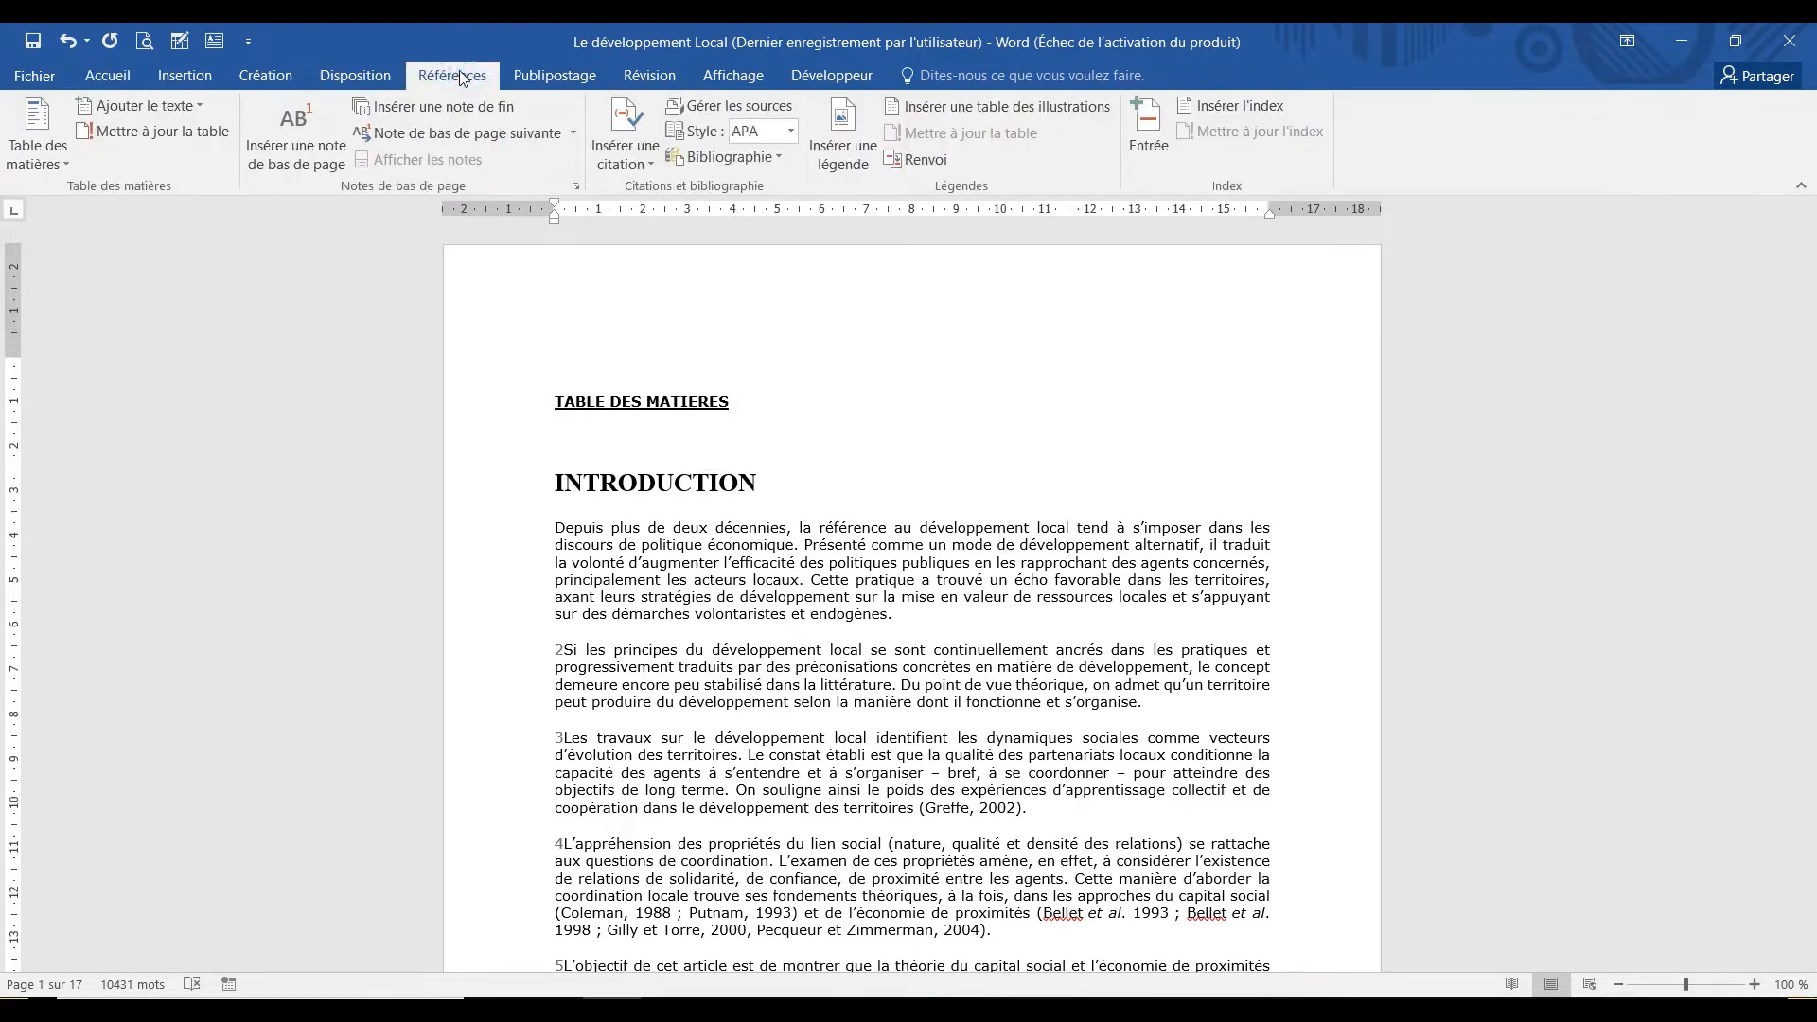
left_click(47, 167)
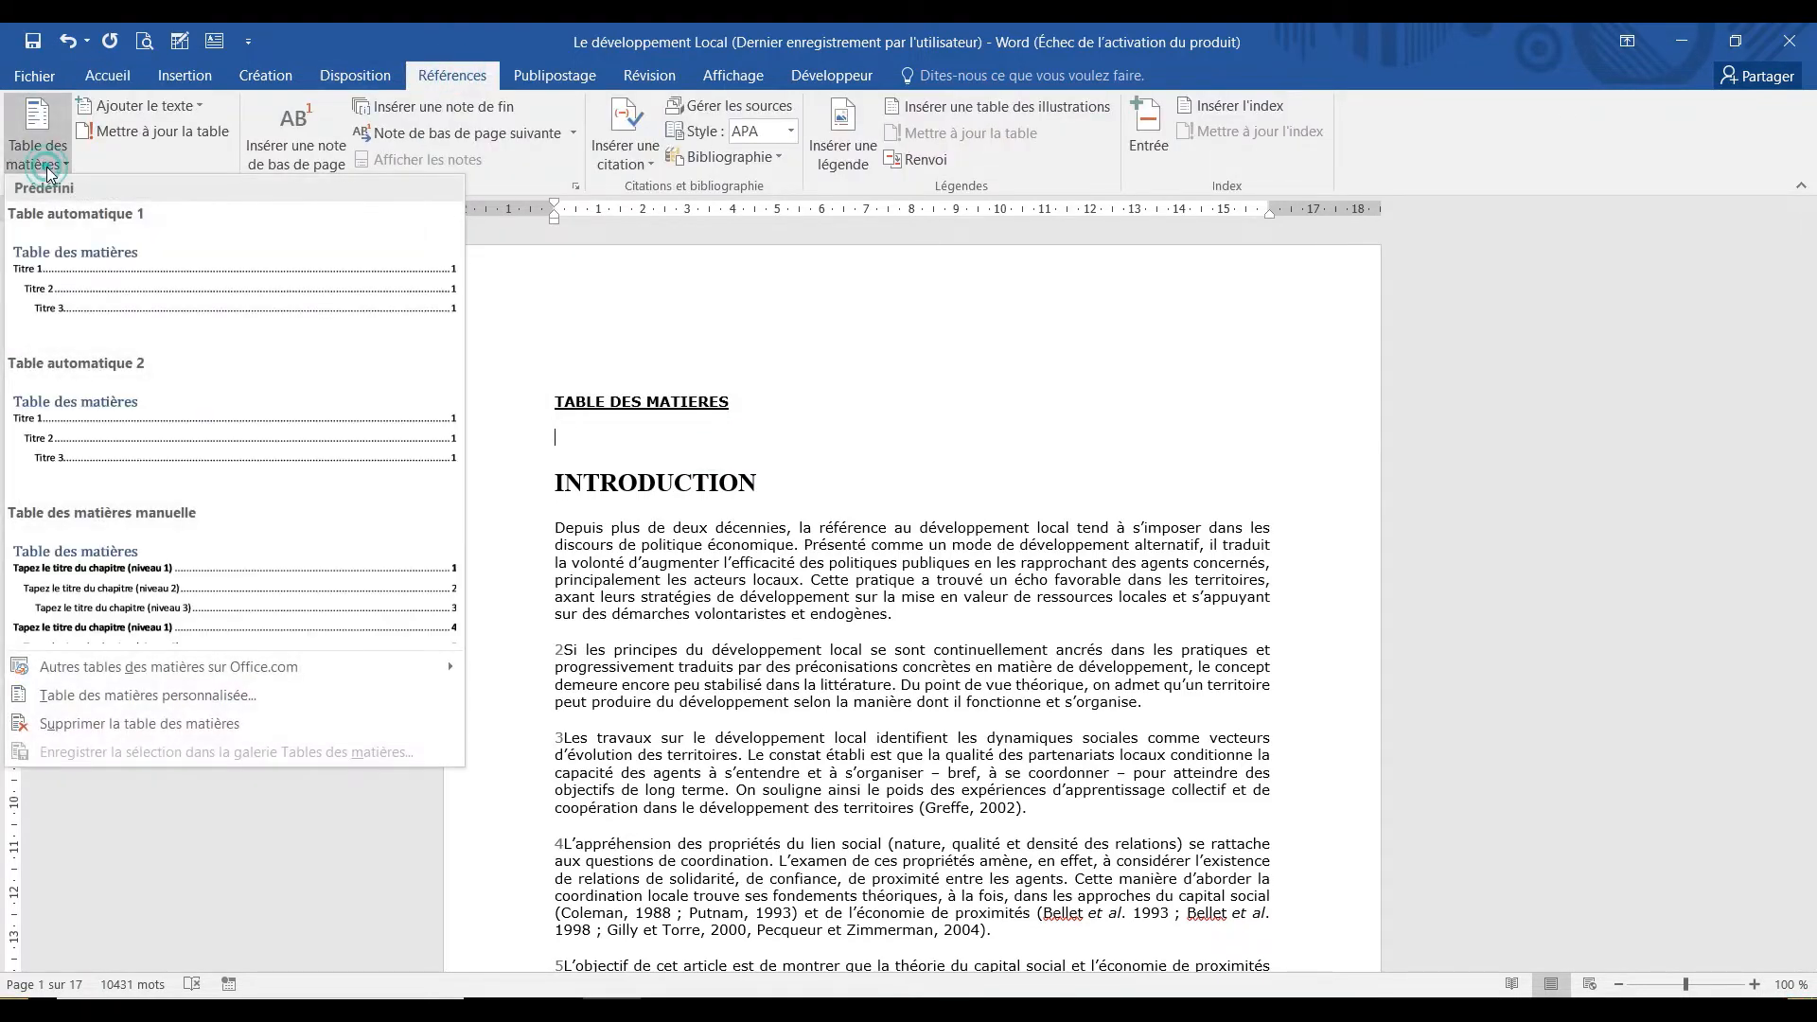
left_click(118, 694)
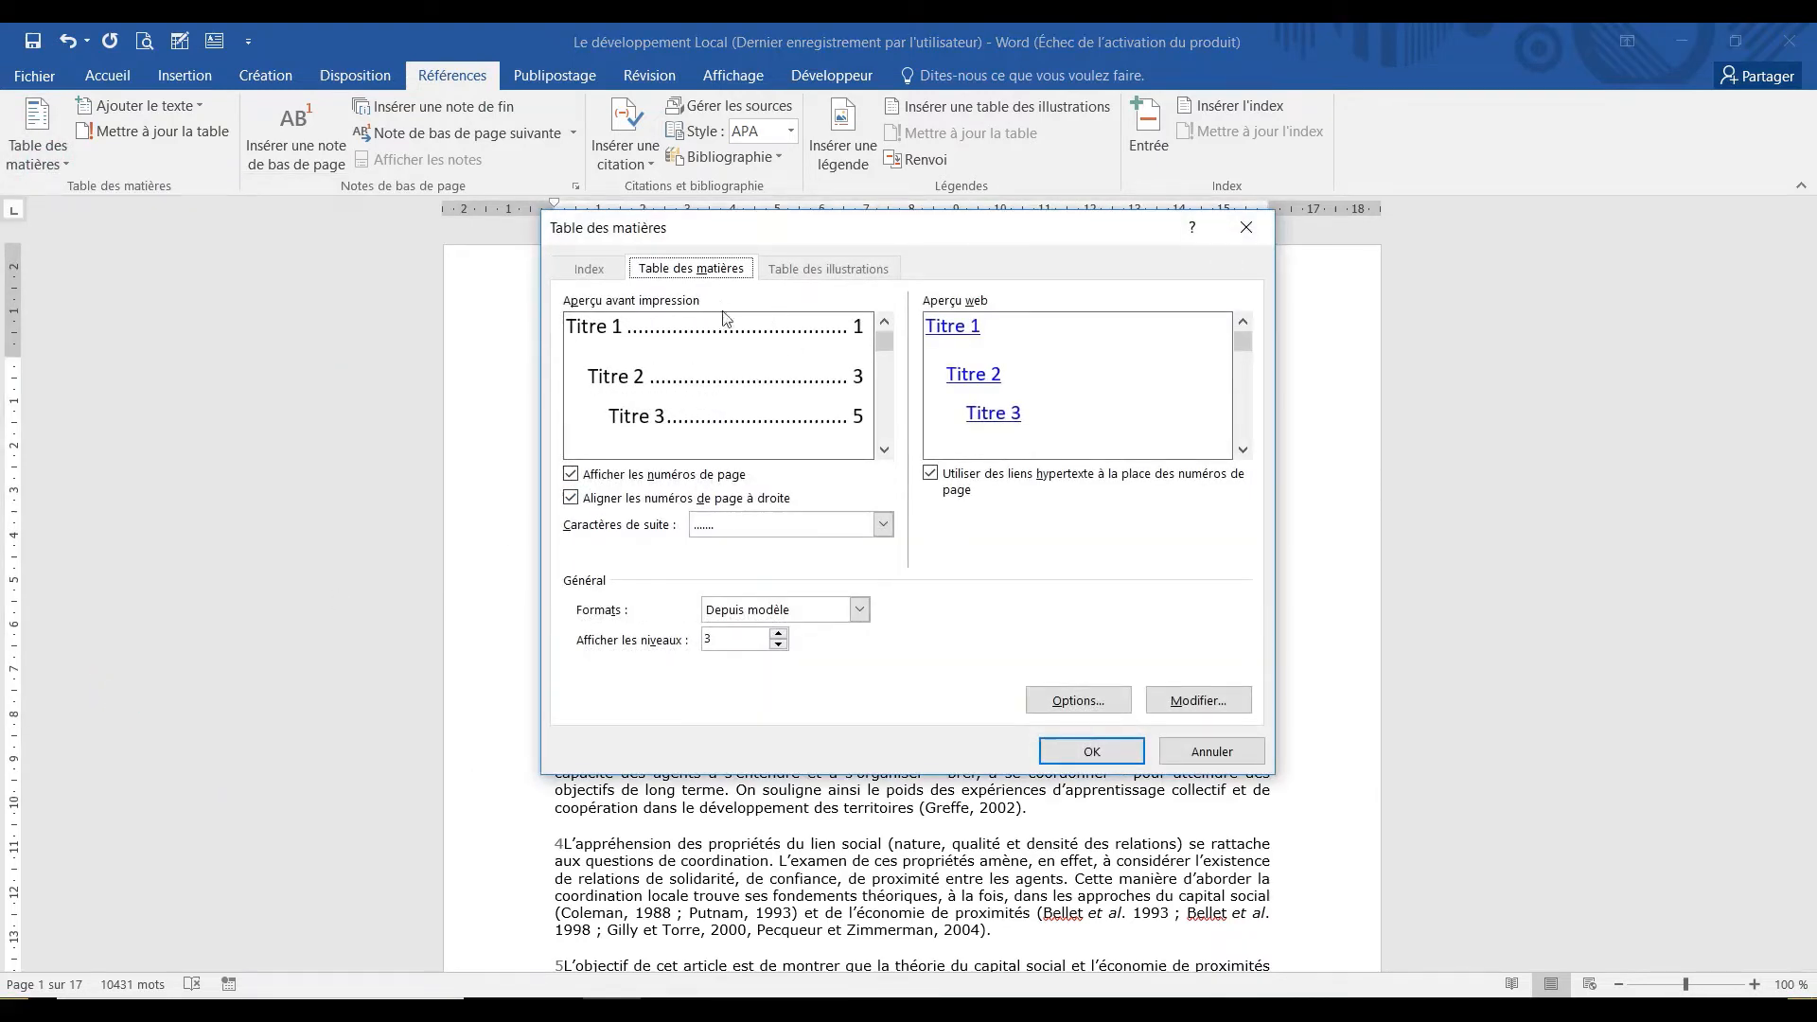
left_click(883, 524)
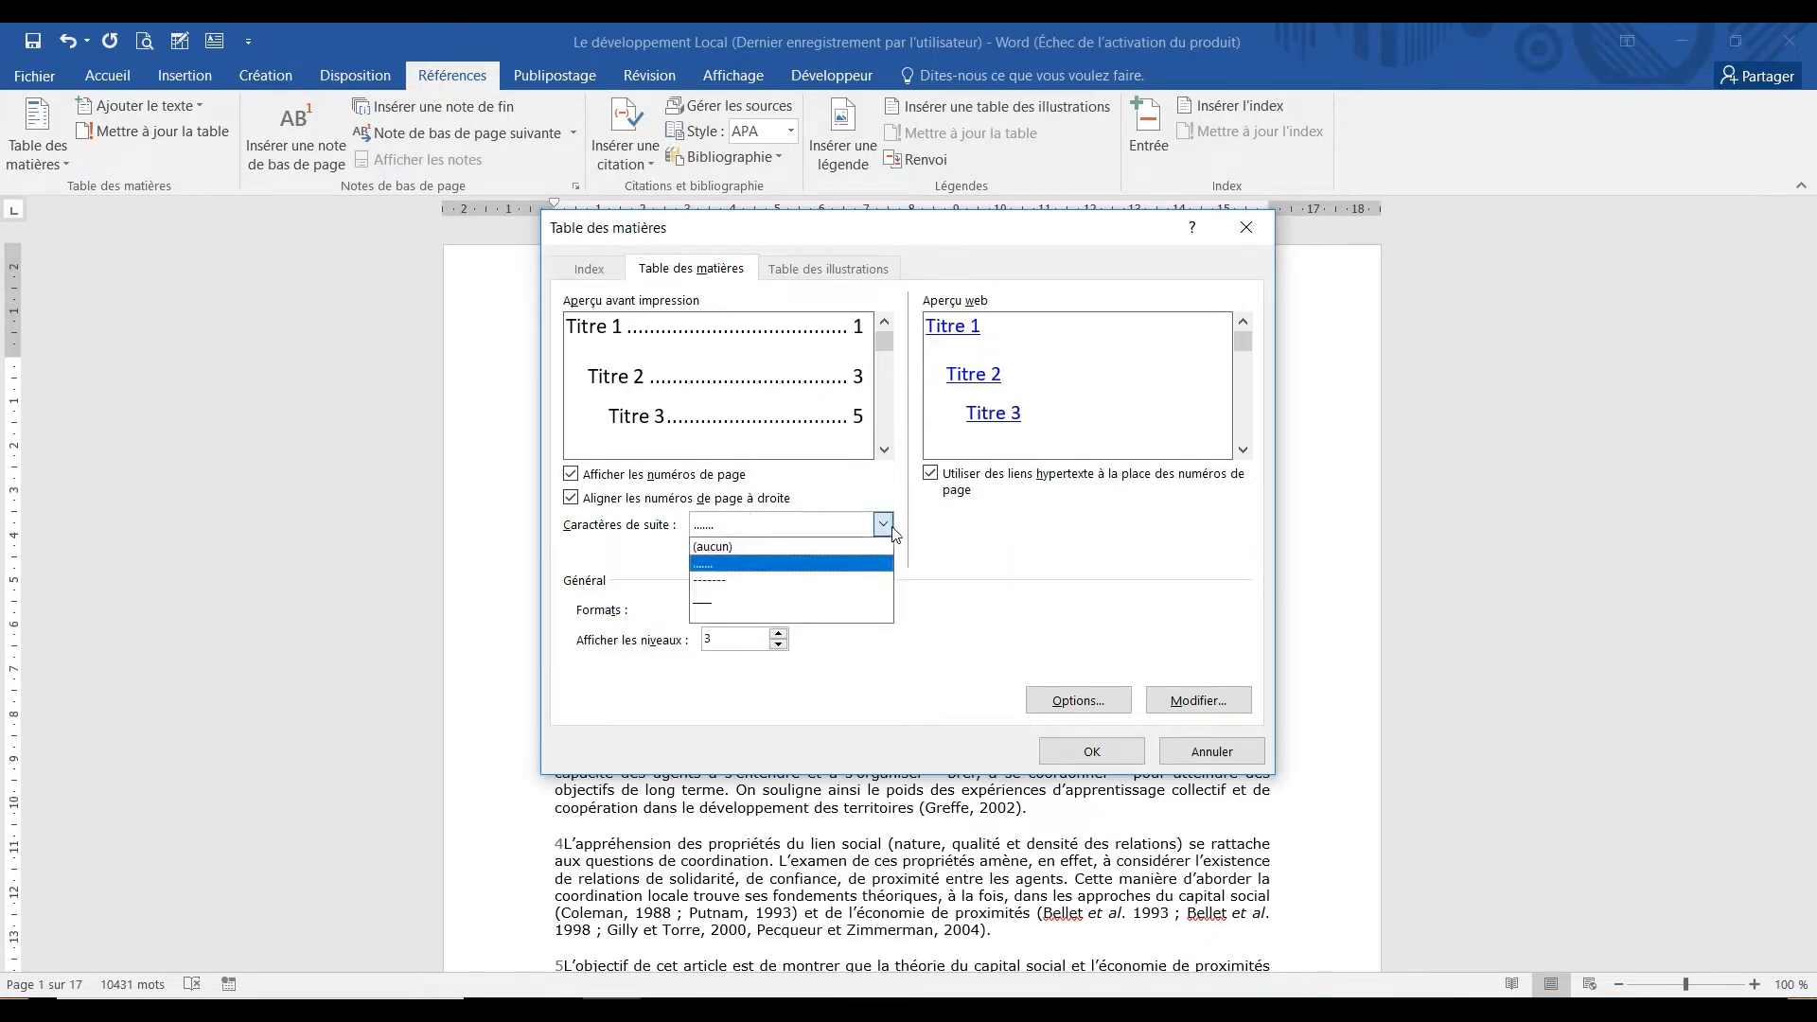
left_click(759, 581)
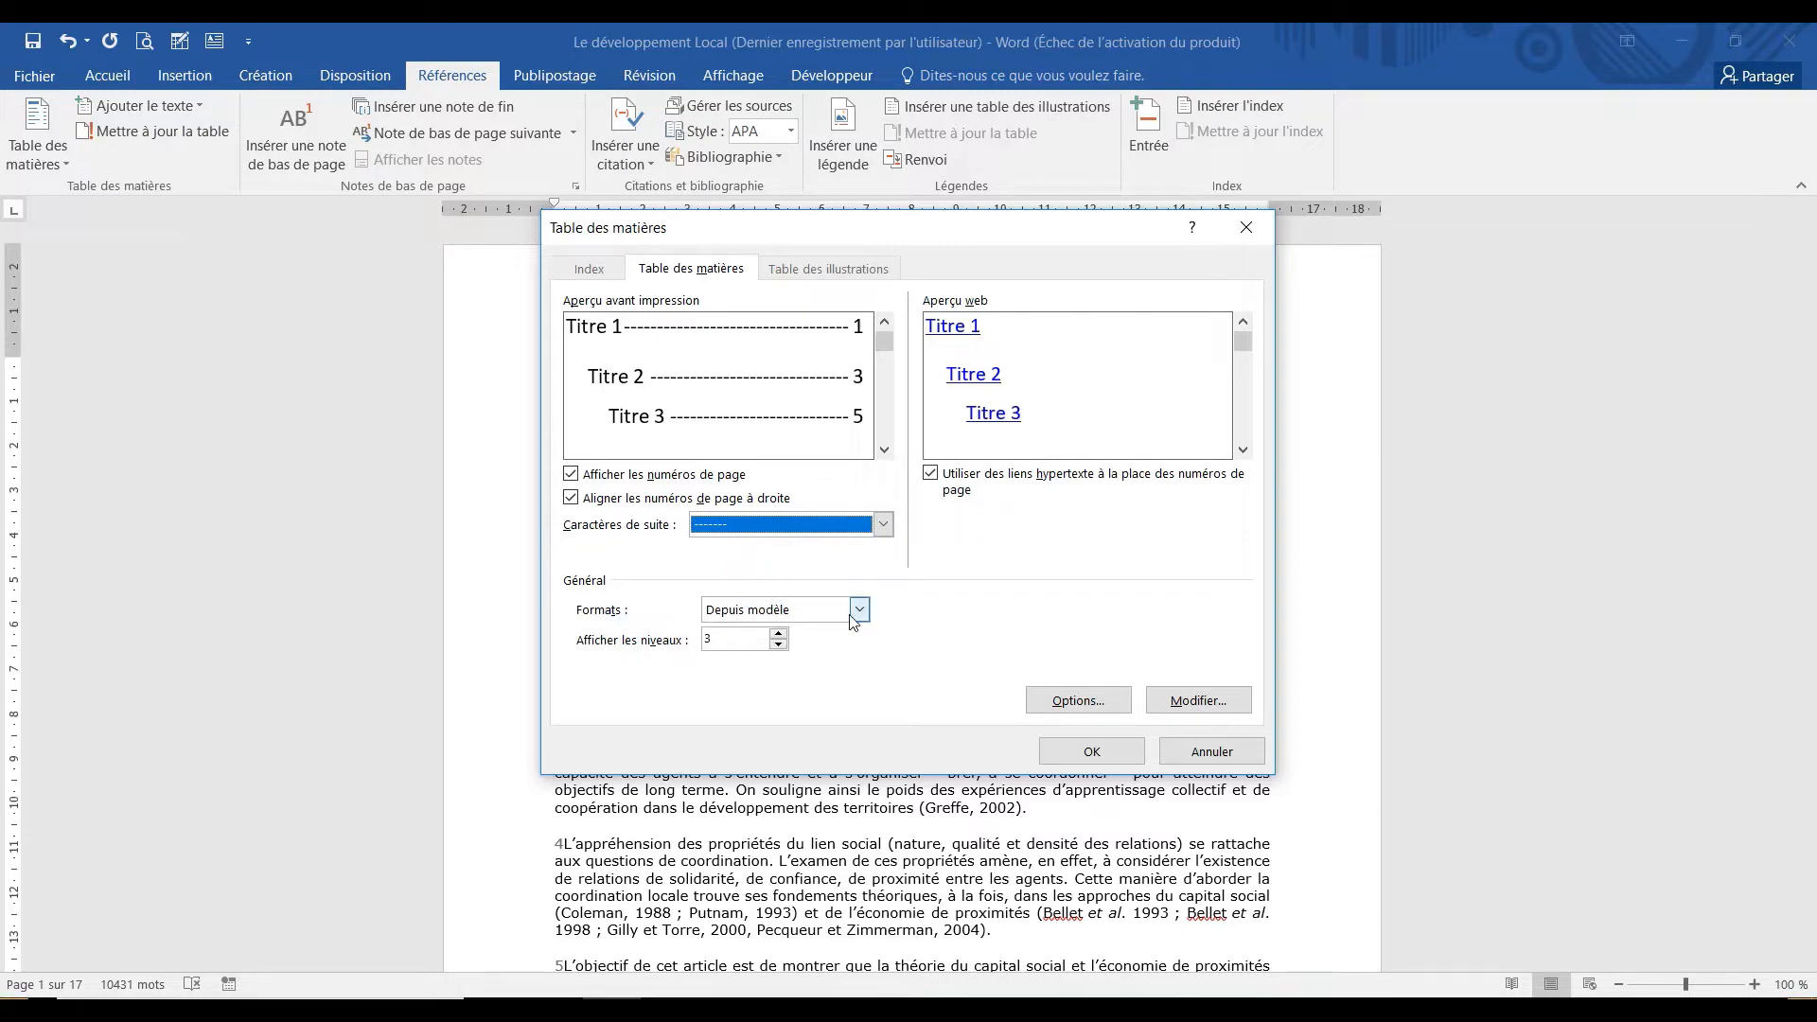
left_click(778, 634)
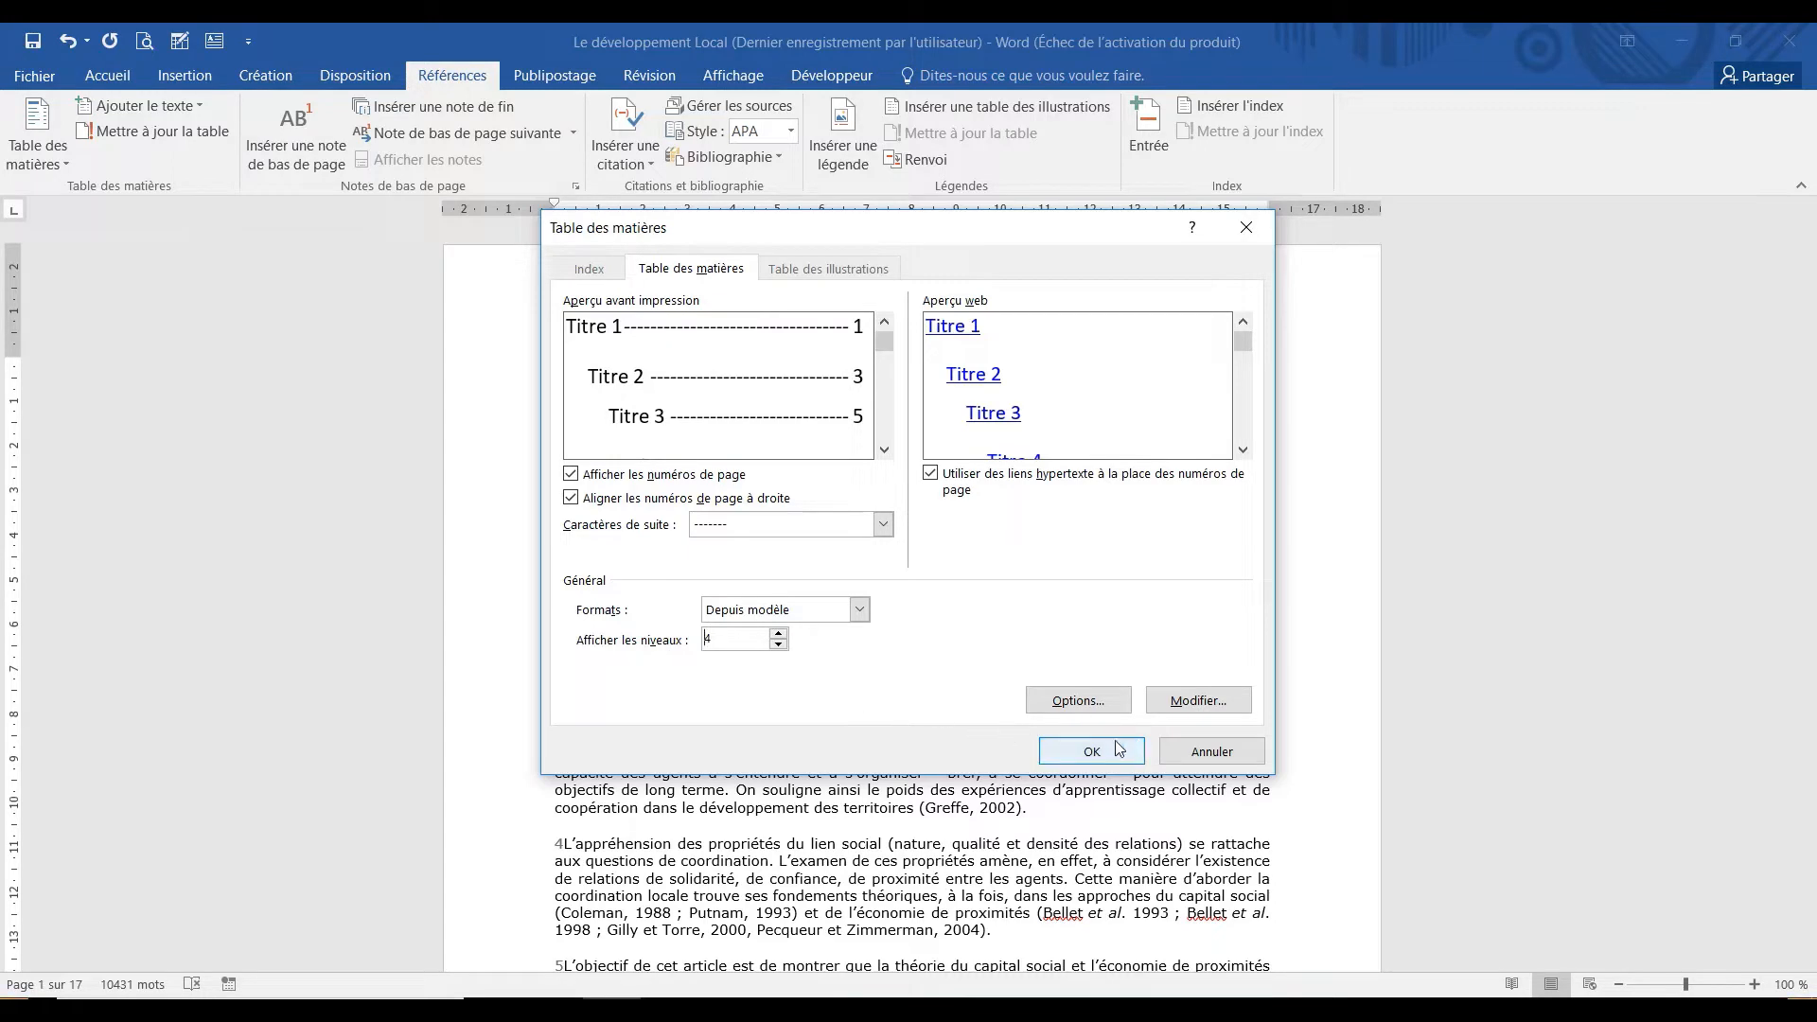
left_click(1092, 750)
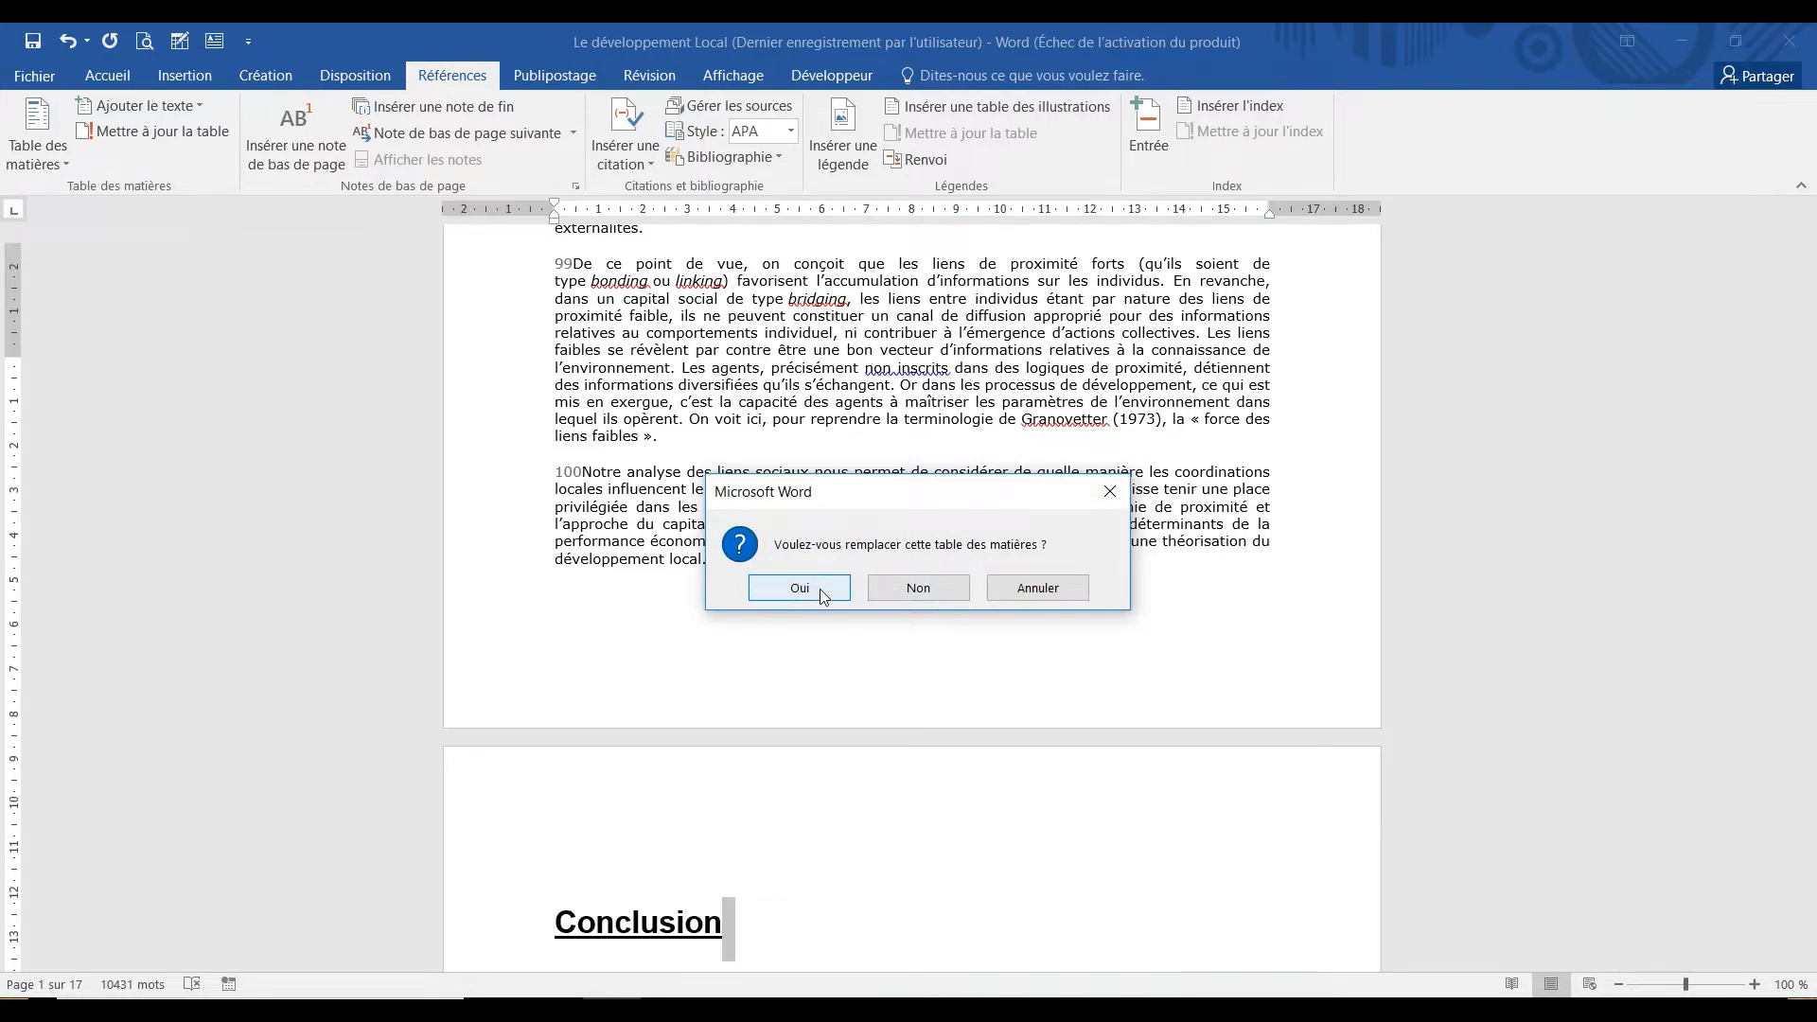
left_click(913, 588)
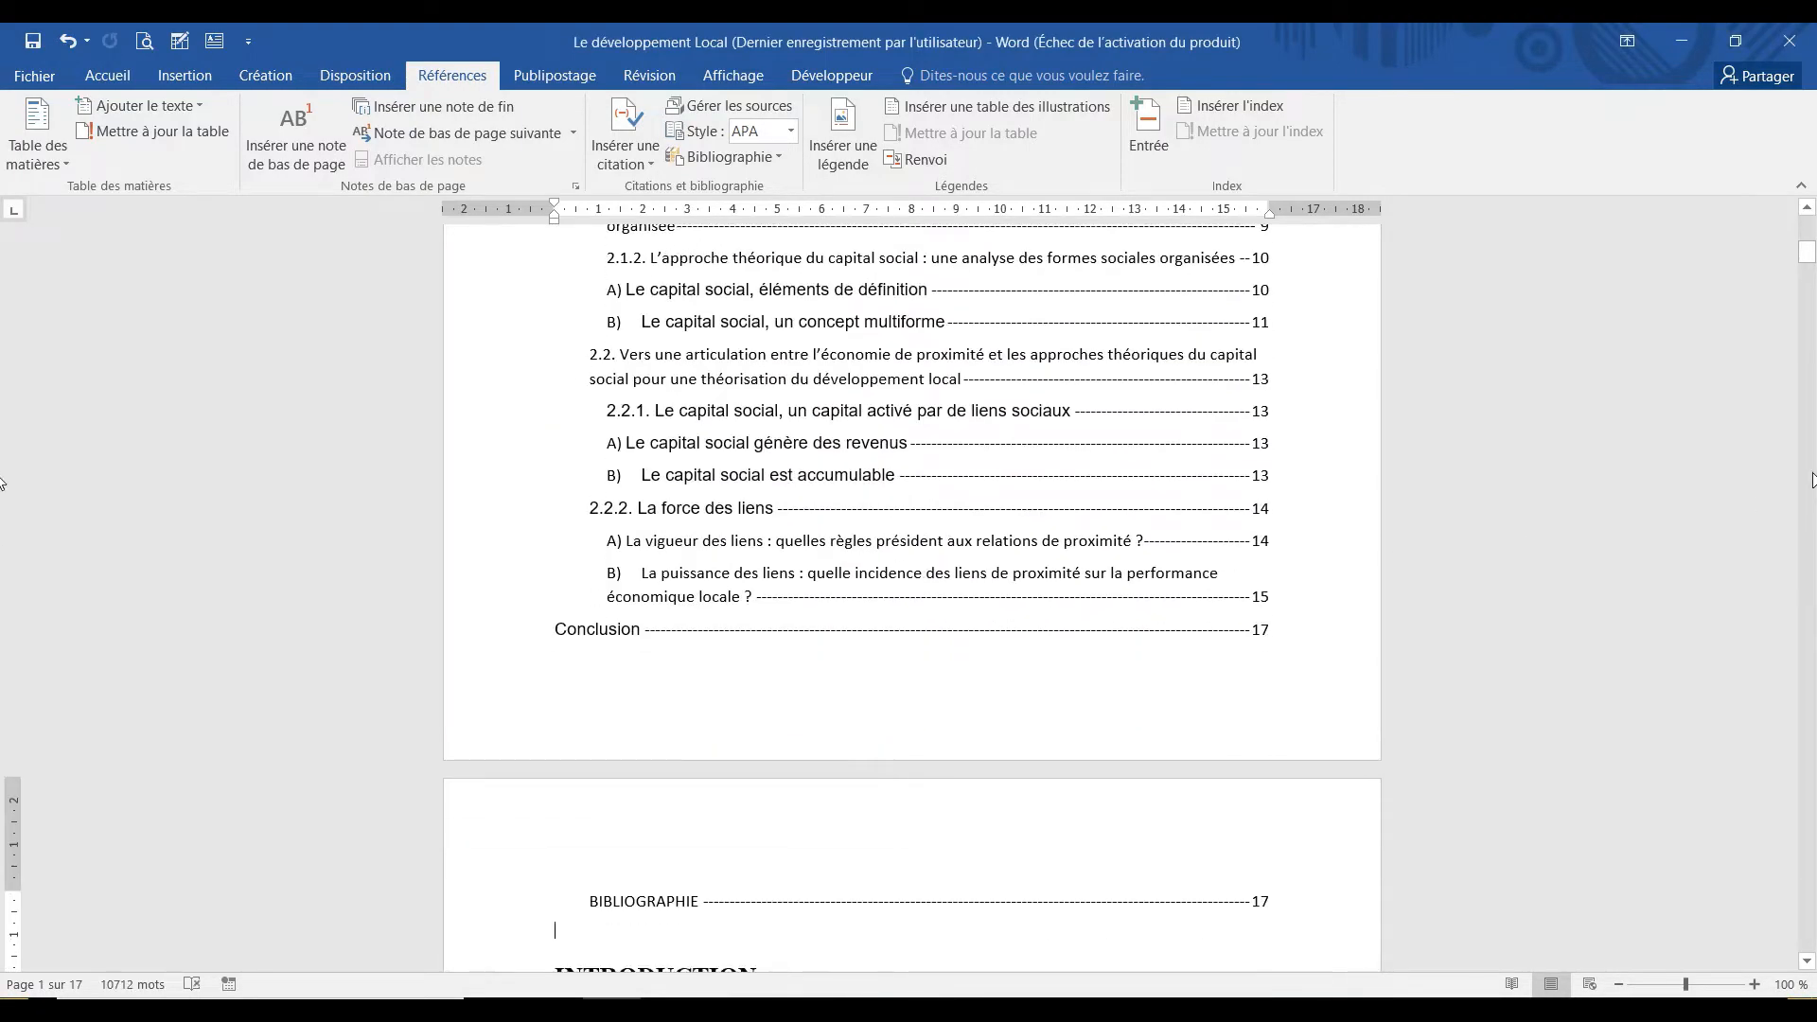
Insert a run of blank lines between the table of contents and the INTRODUCTION heading to push the introduction further down.
left_click_drag(1809, 254, 1809, 212)
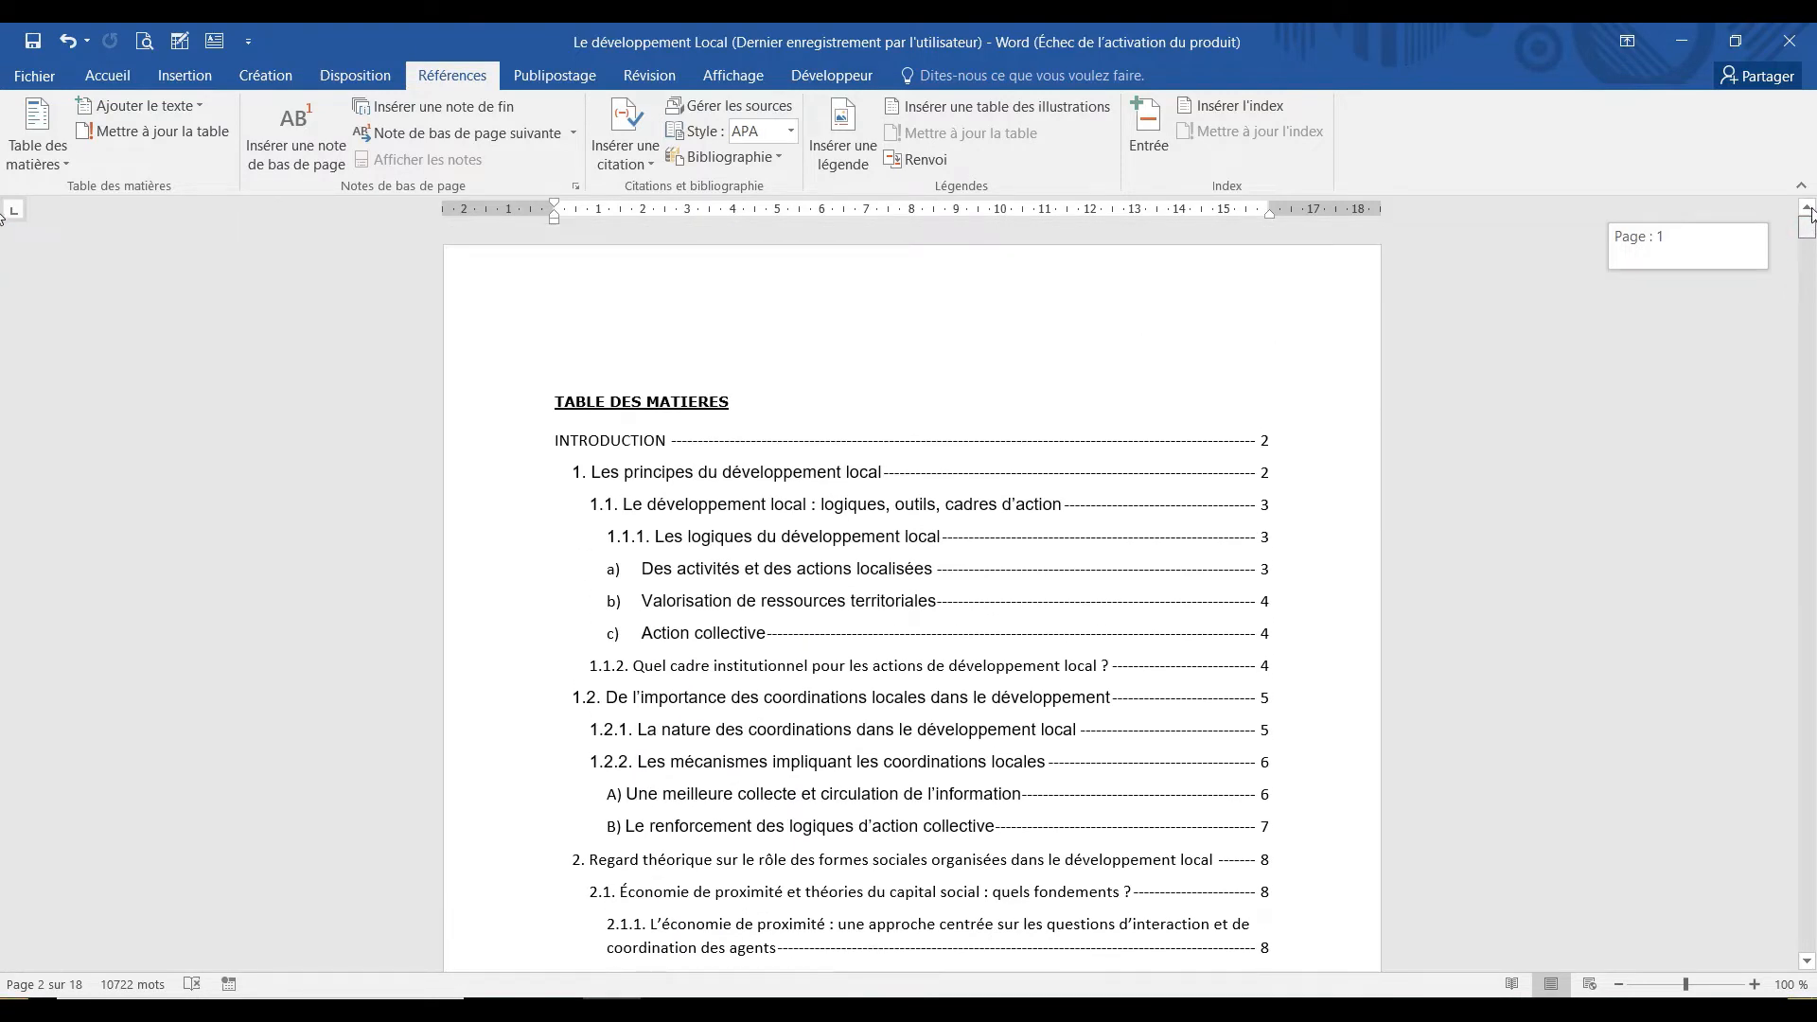
left_click(1036, 581)
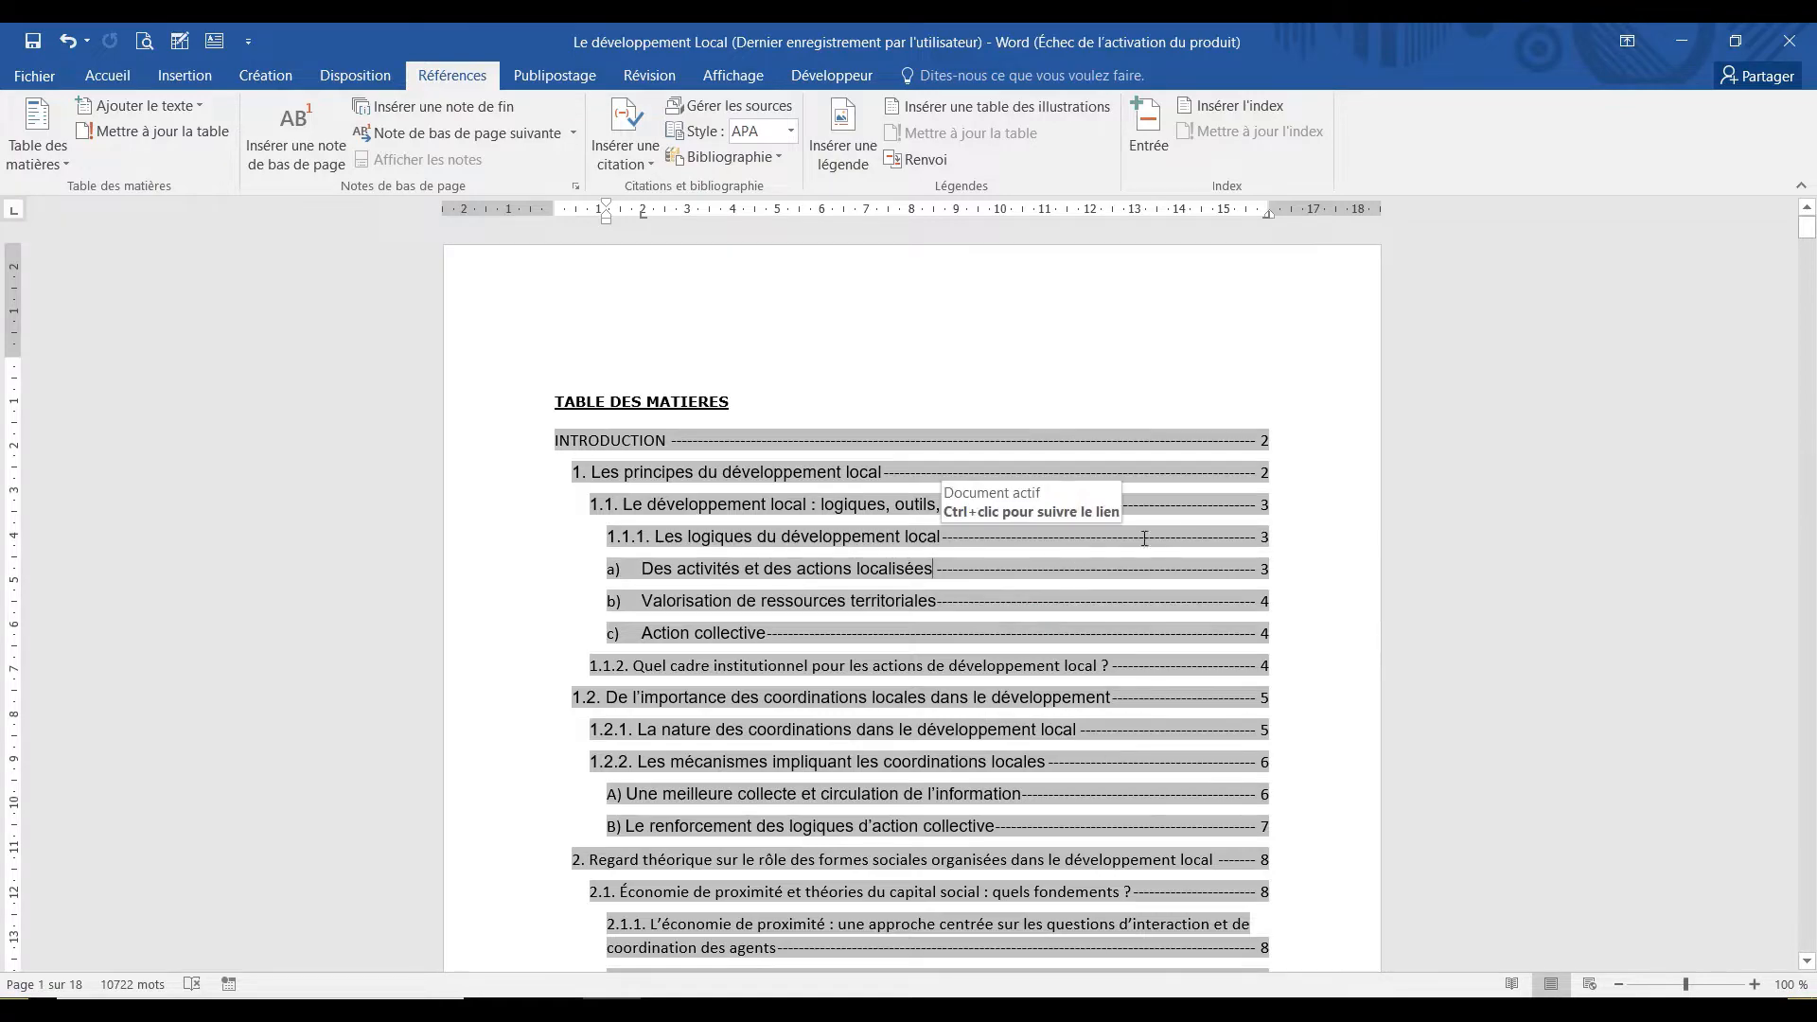
mouse_move(1809, 239)
left_mouse_down()
mouse_move(1813, 273)
mouse_move(1814, 258)
left_mouse_up()
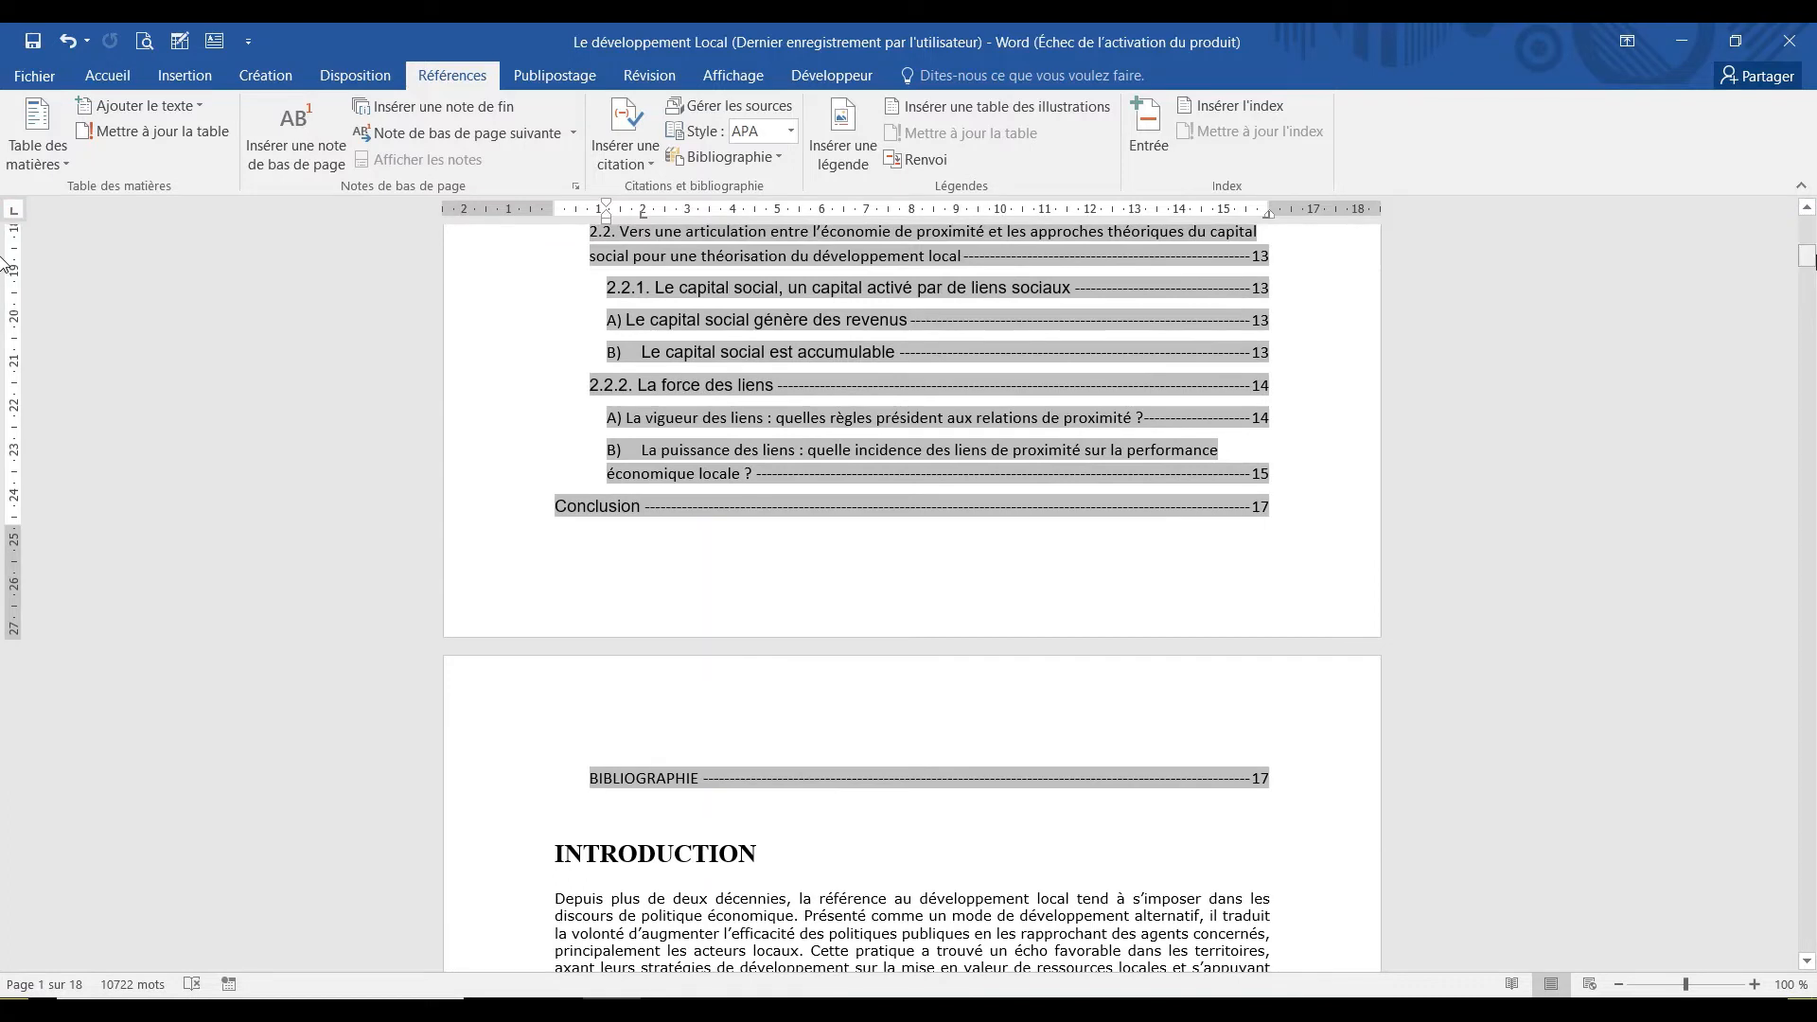
left_click(560, 852)
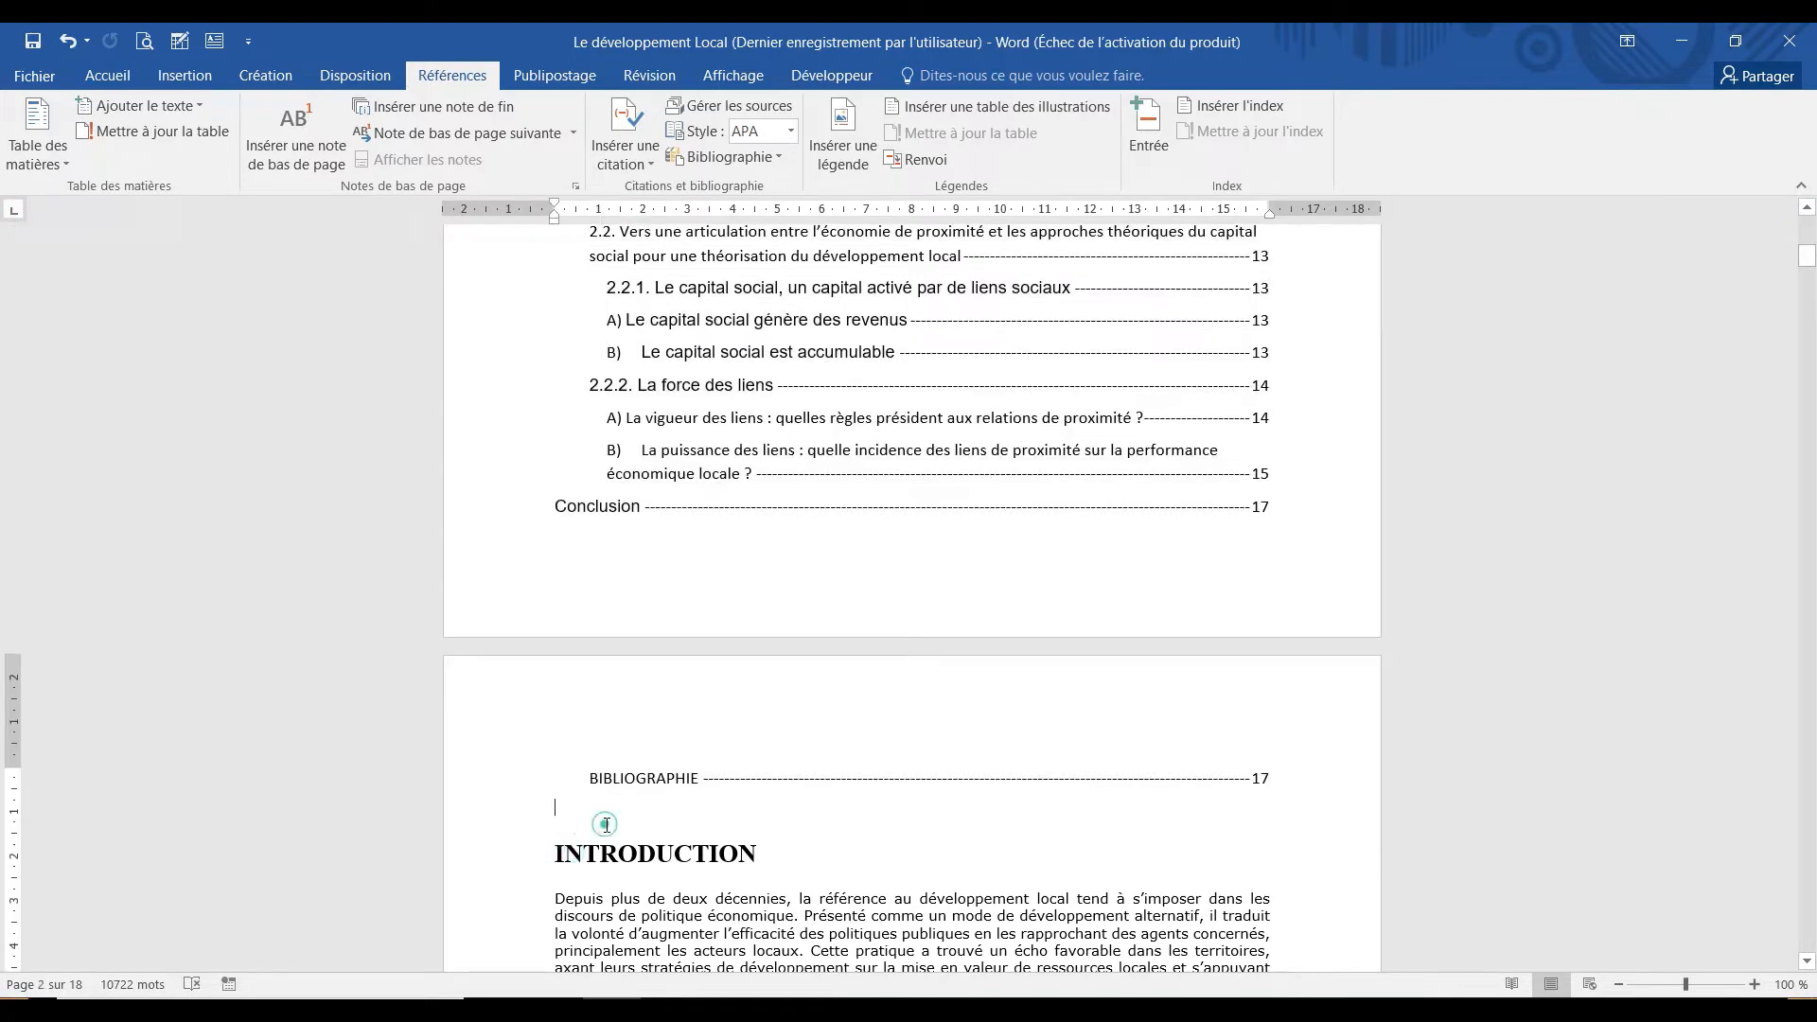
key("Return")
key("Return")
key("Return")
key("Return")
key("Return")
key("Return")
key("Return")
key("Return")
key("Return")
key("Return")
key("Return")
key("Return")
key("Return")
key("Return")
key("Return")
key("Return")
key("Return")
key("Return")
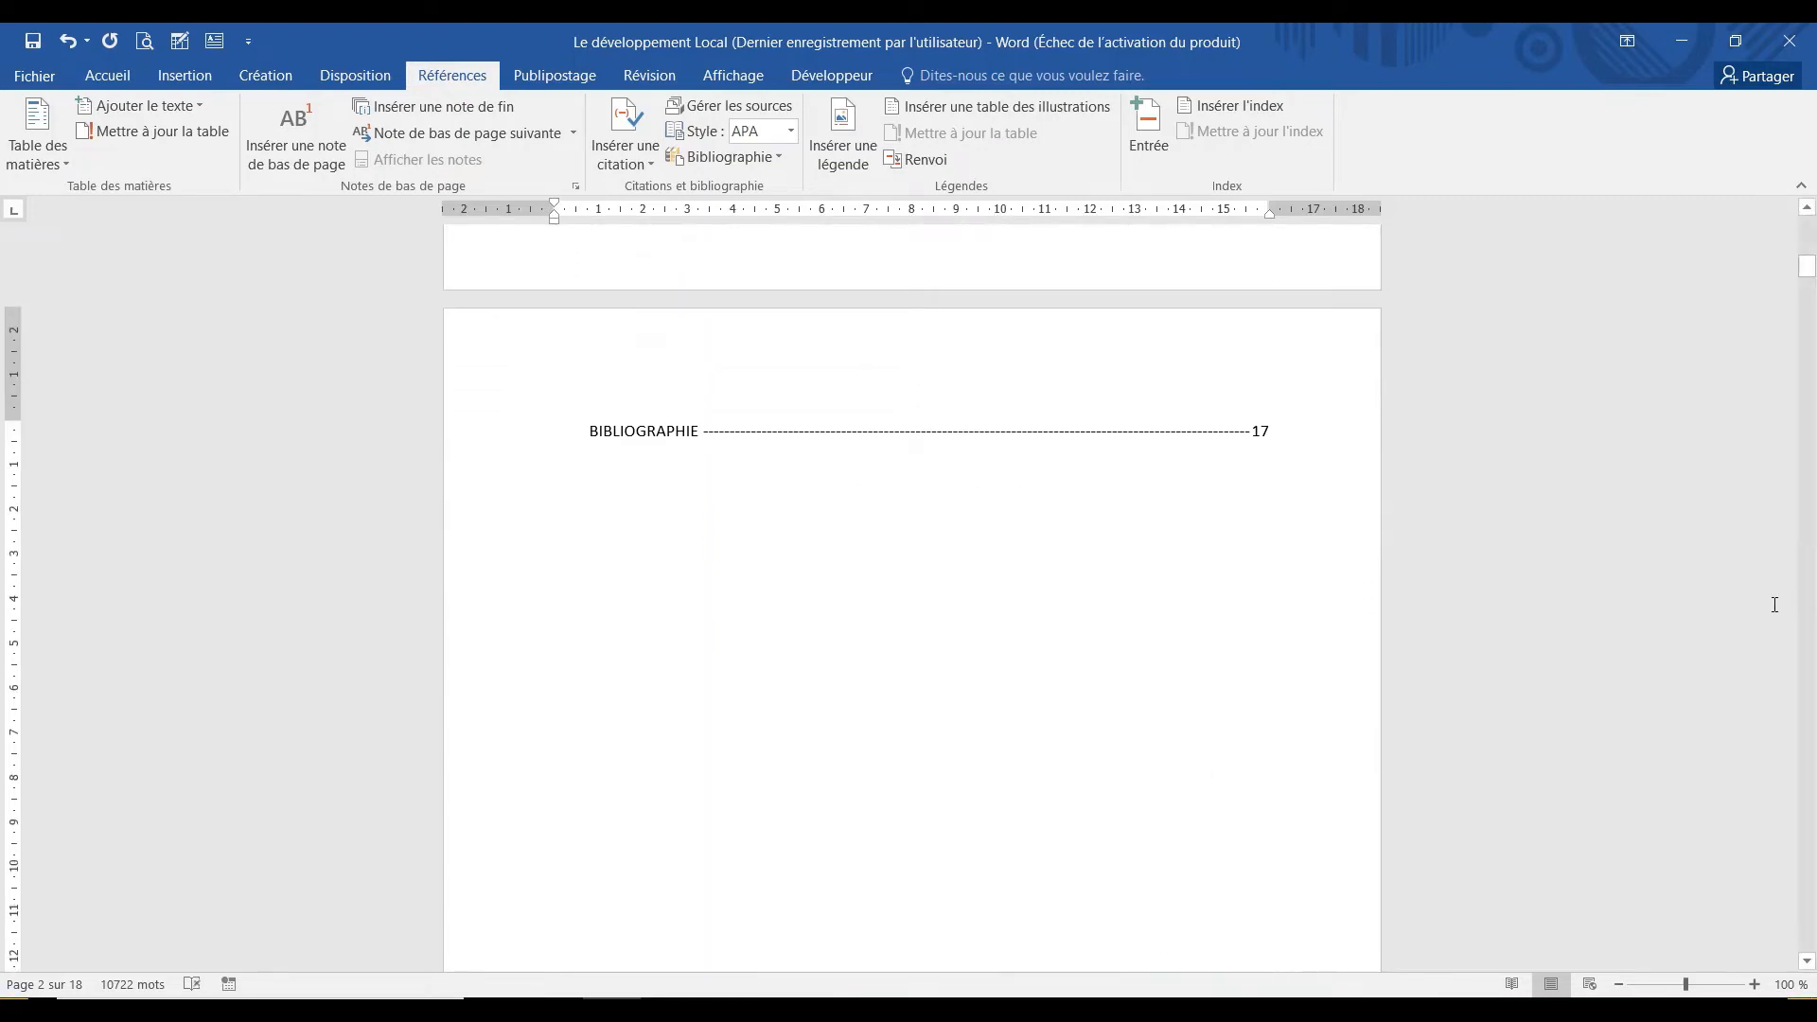
left_click_drag(1808, 269, 1810, 232)
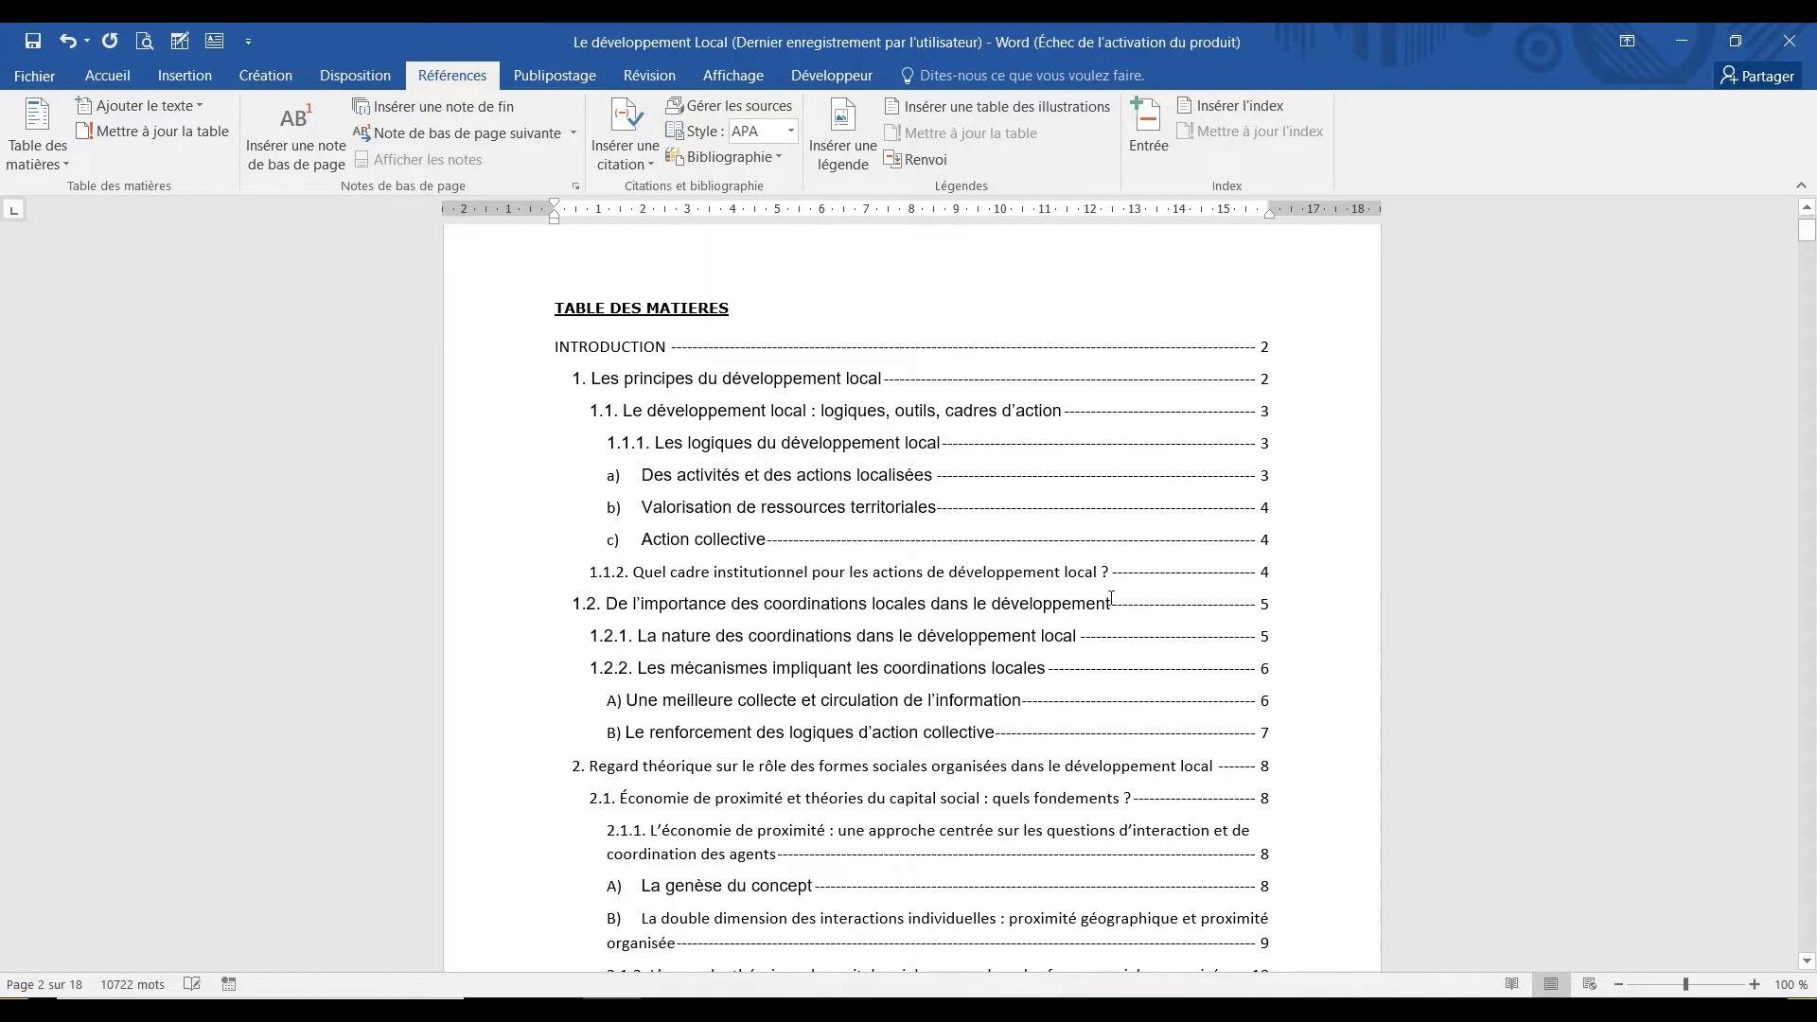
Review the table of contents against the document's headings, checking the style applied to the heading "Les principes du développement local".
left_click(1083, 611)
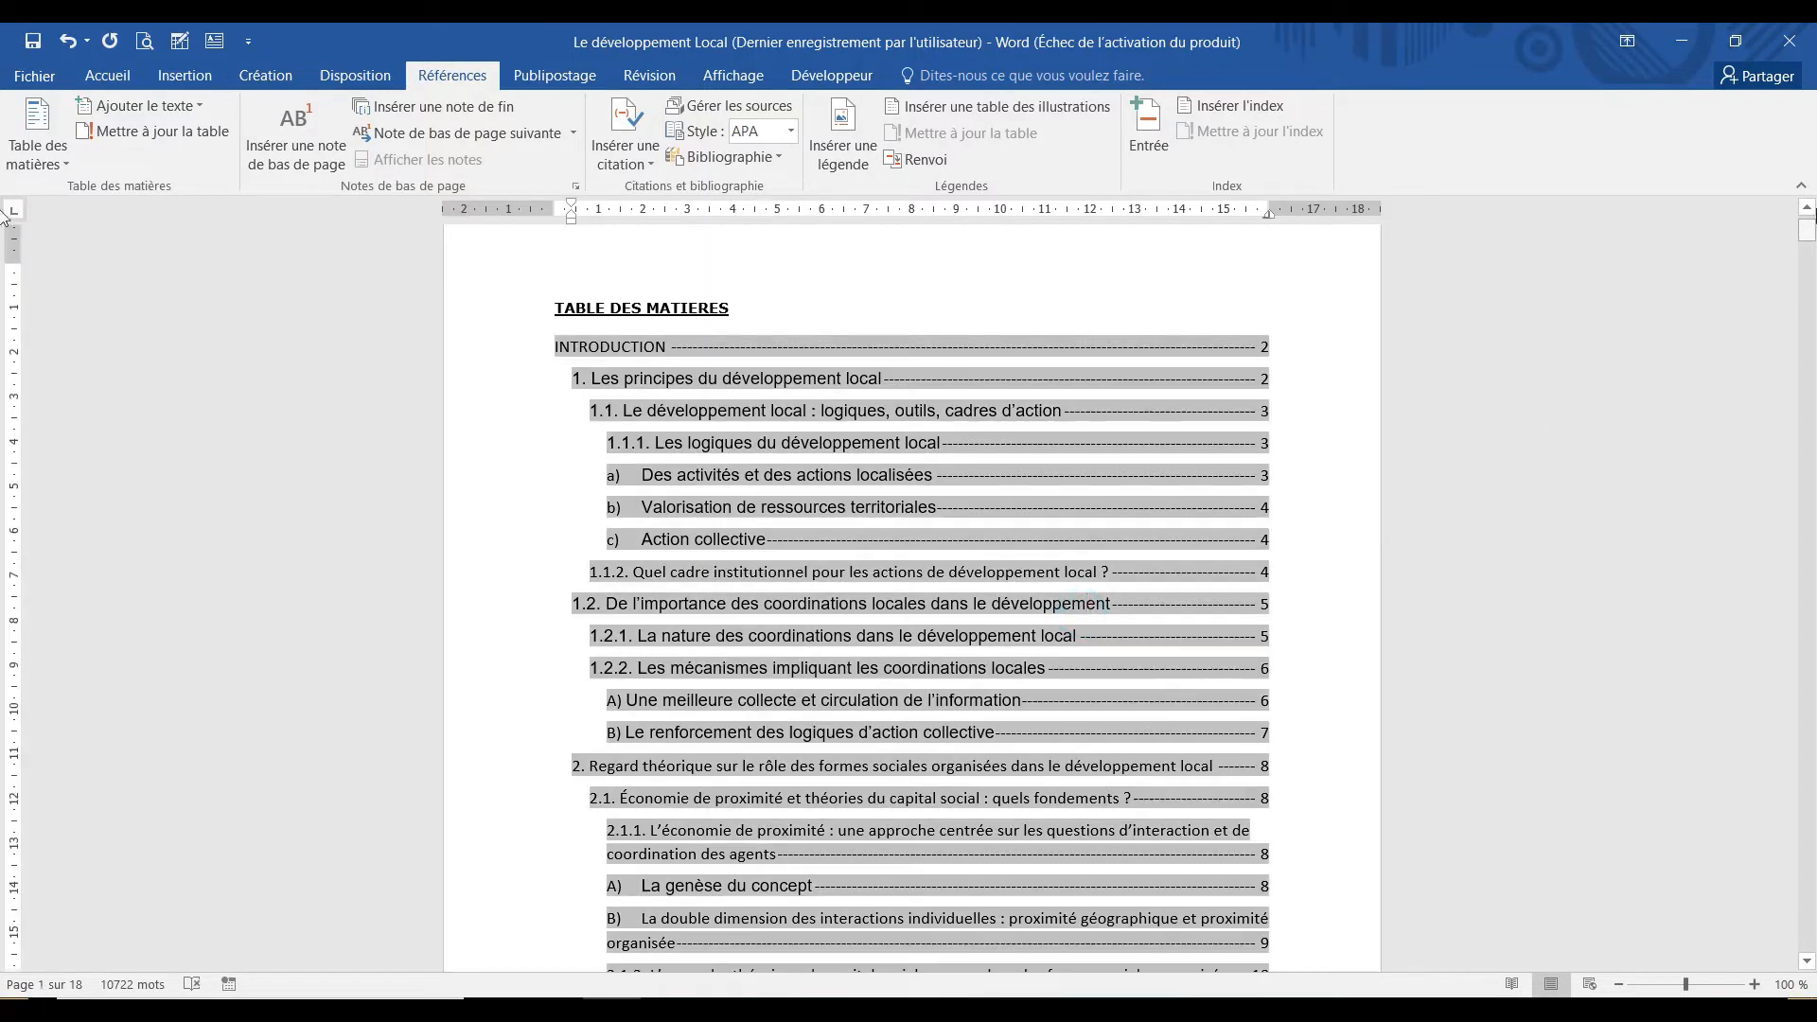
left_click_drag(1809, 243, 4, 237)
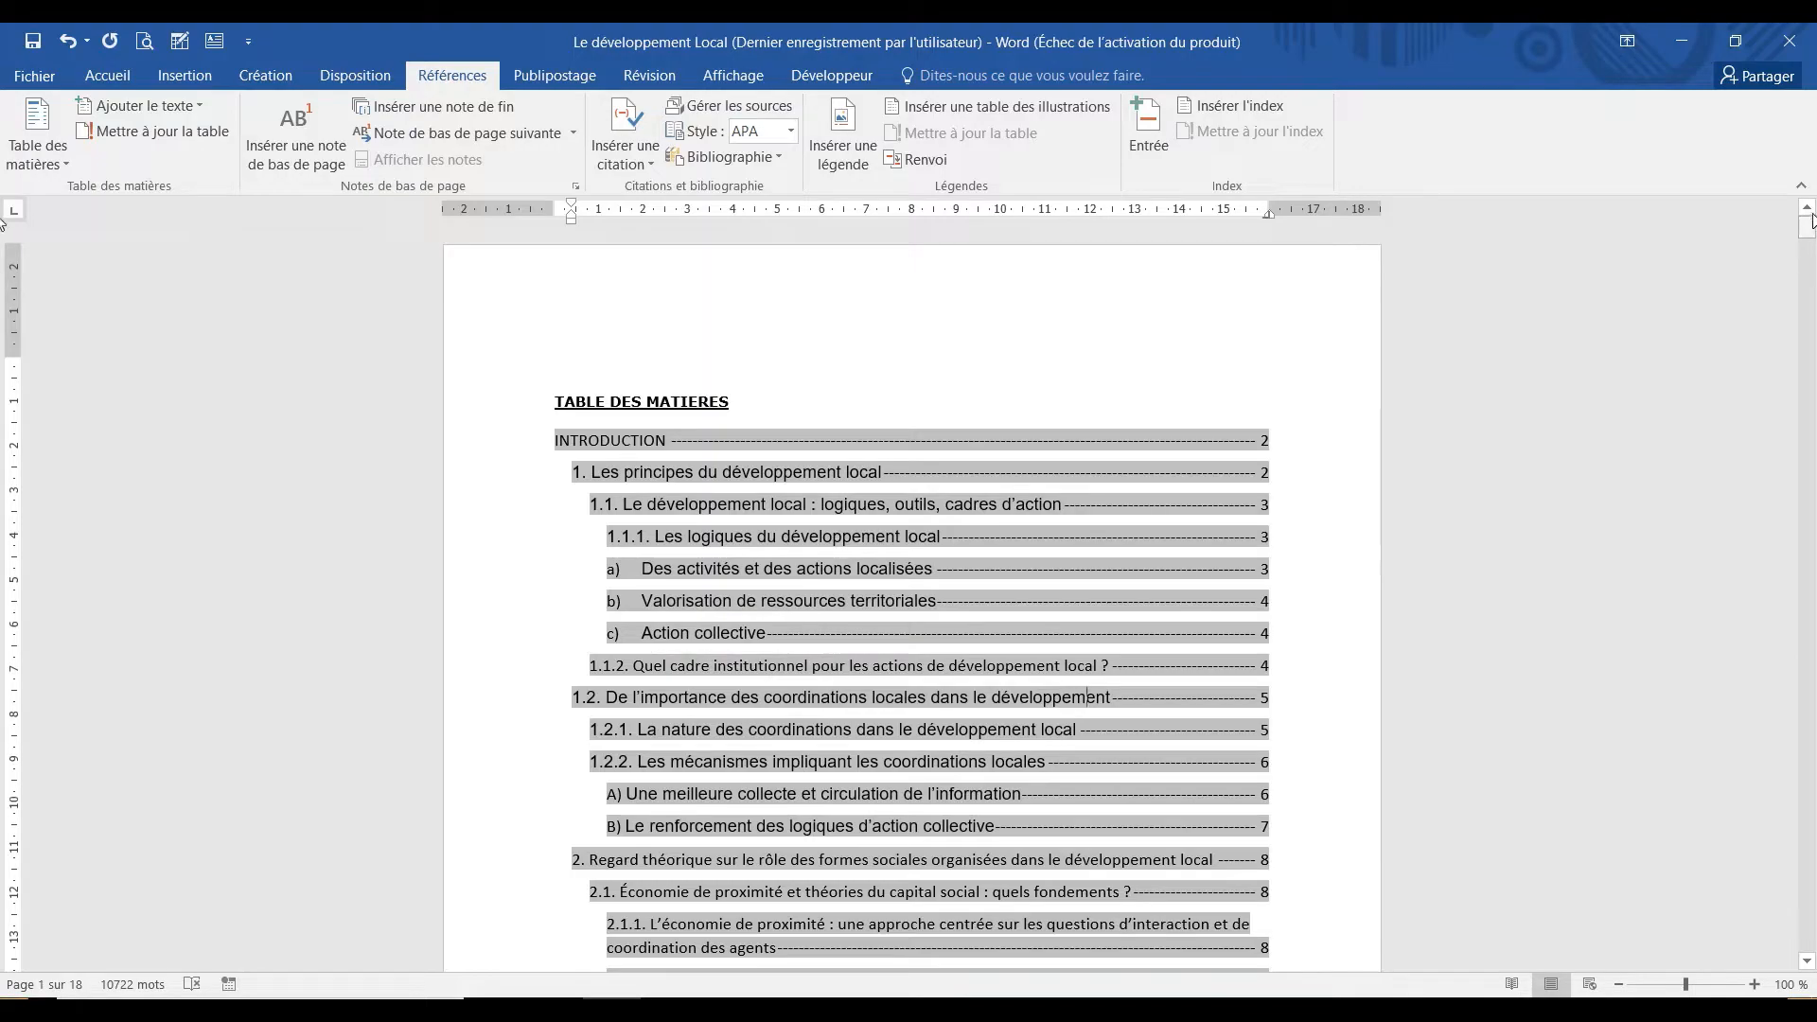
left_click_drag(1809, 236, 1809, 291)
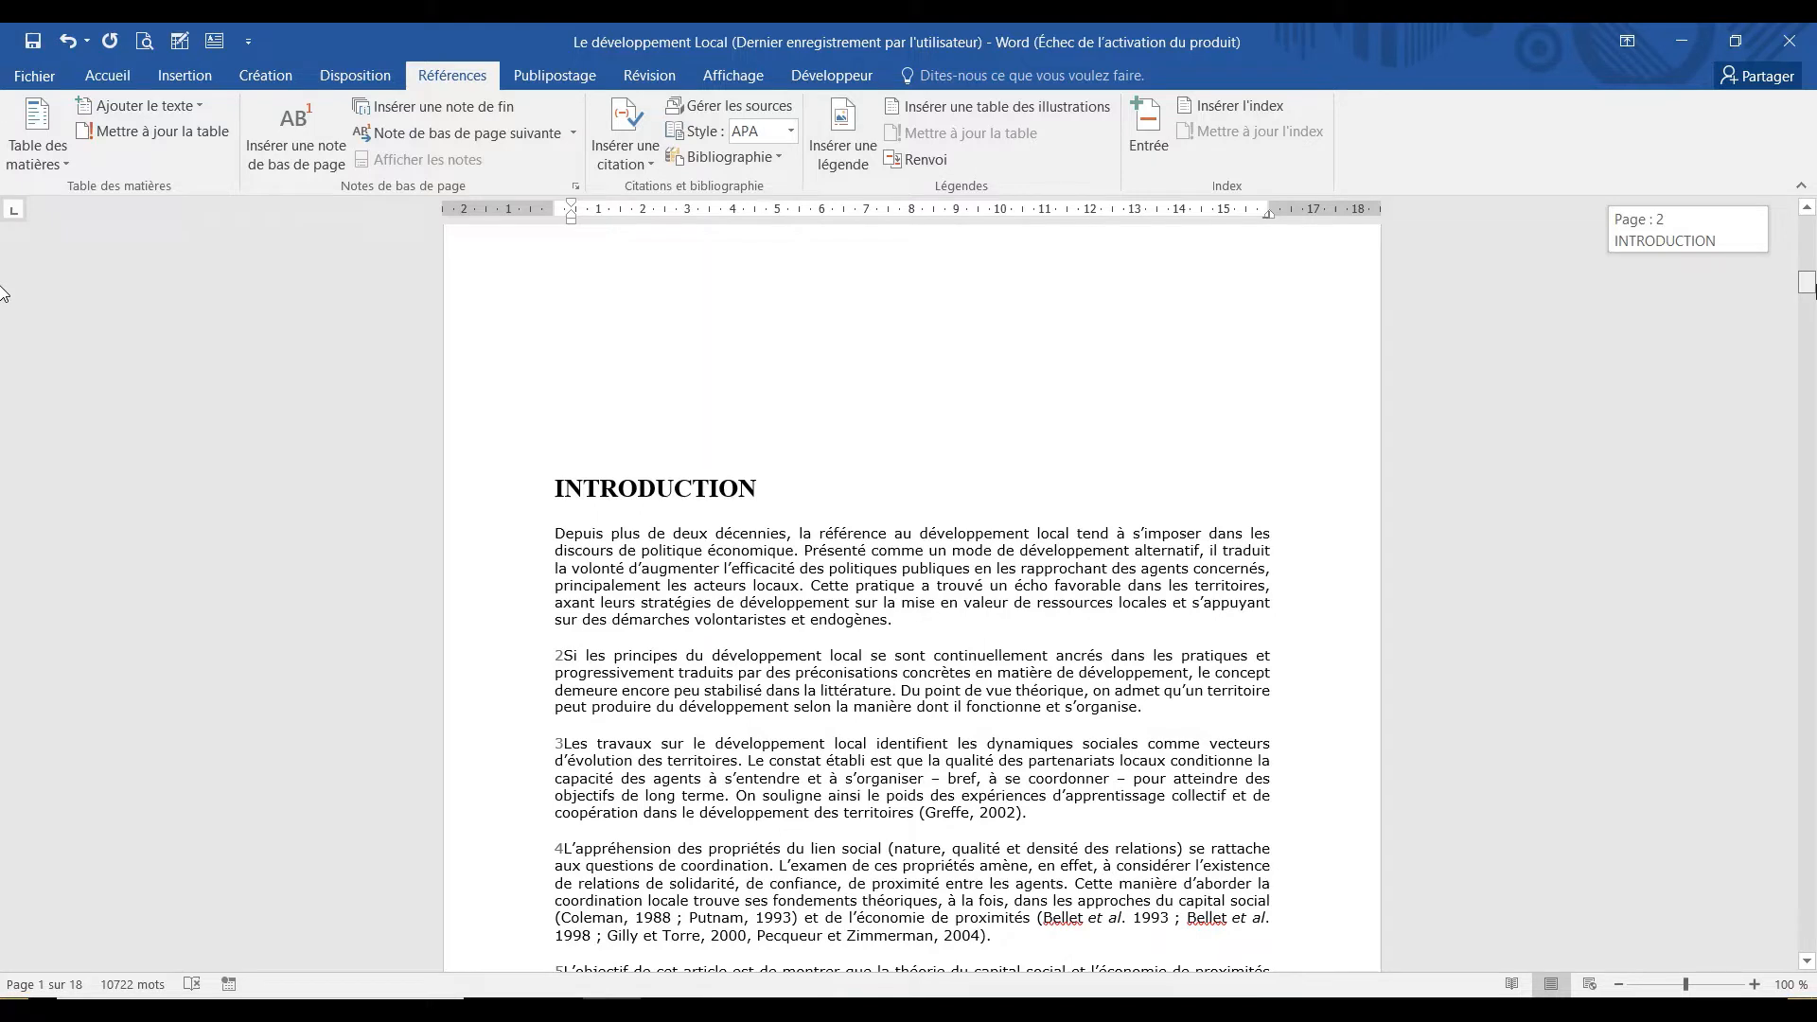
left_click_drag(1809, 290, 1809, 289)
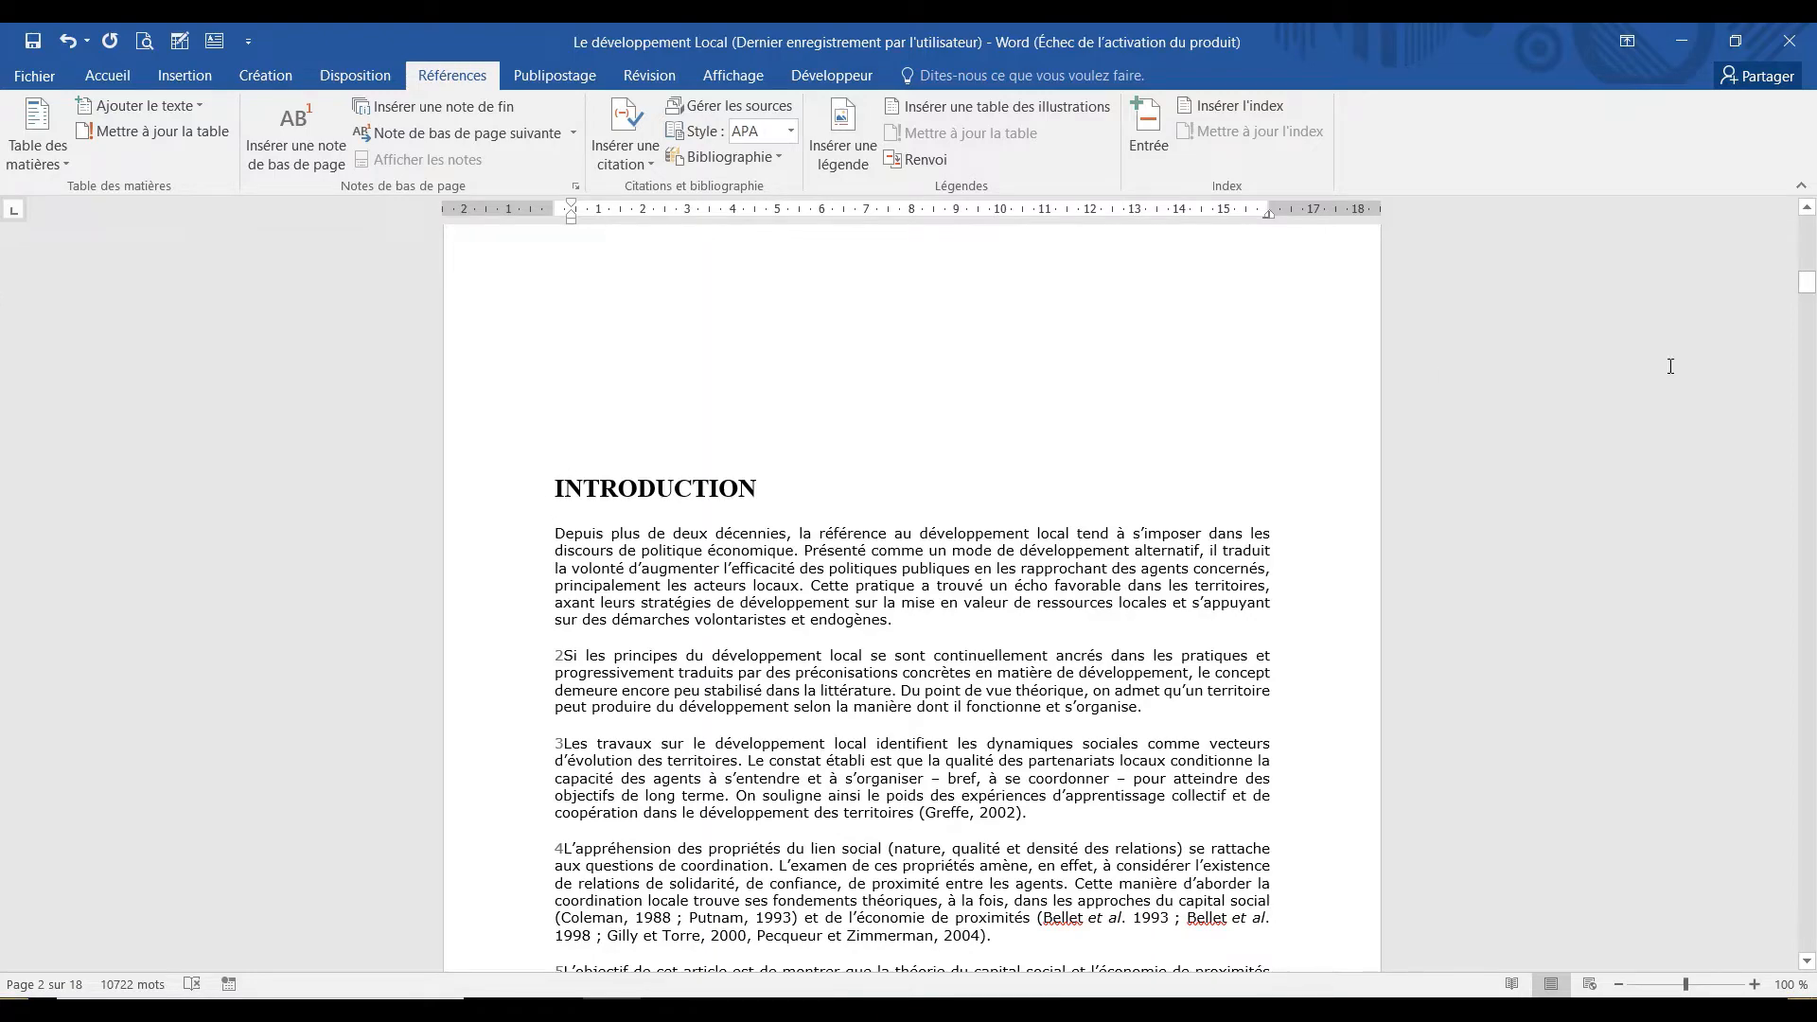
left_click_drag(1808, 282, 1815, 323)
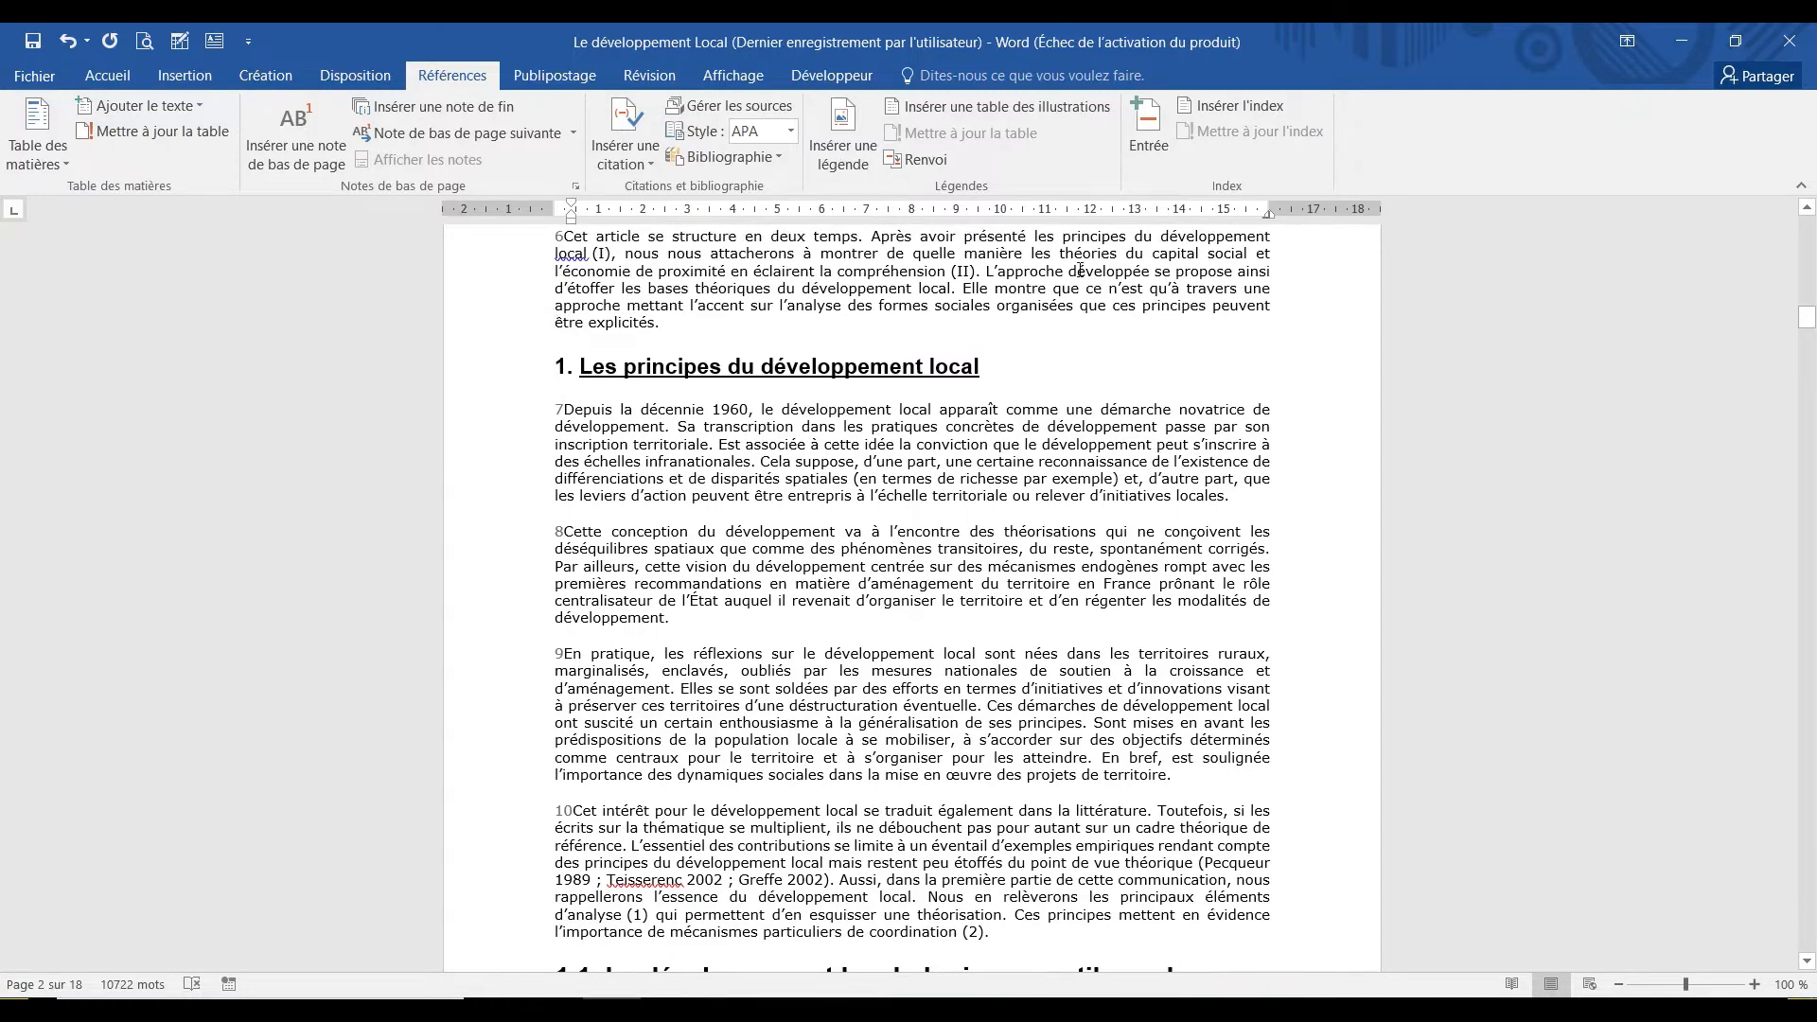
left_click(106, 75)
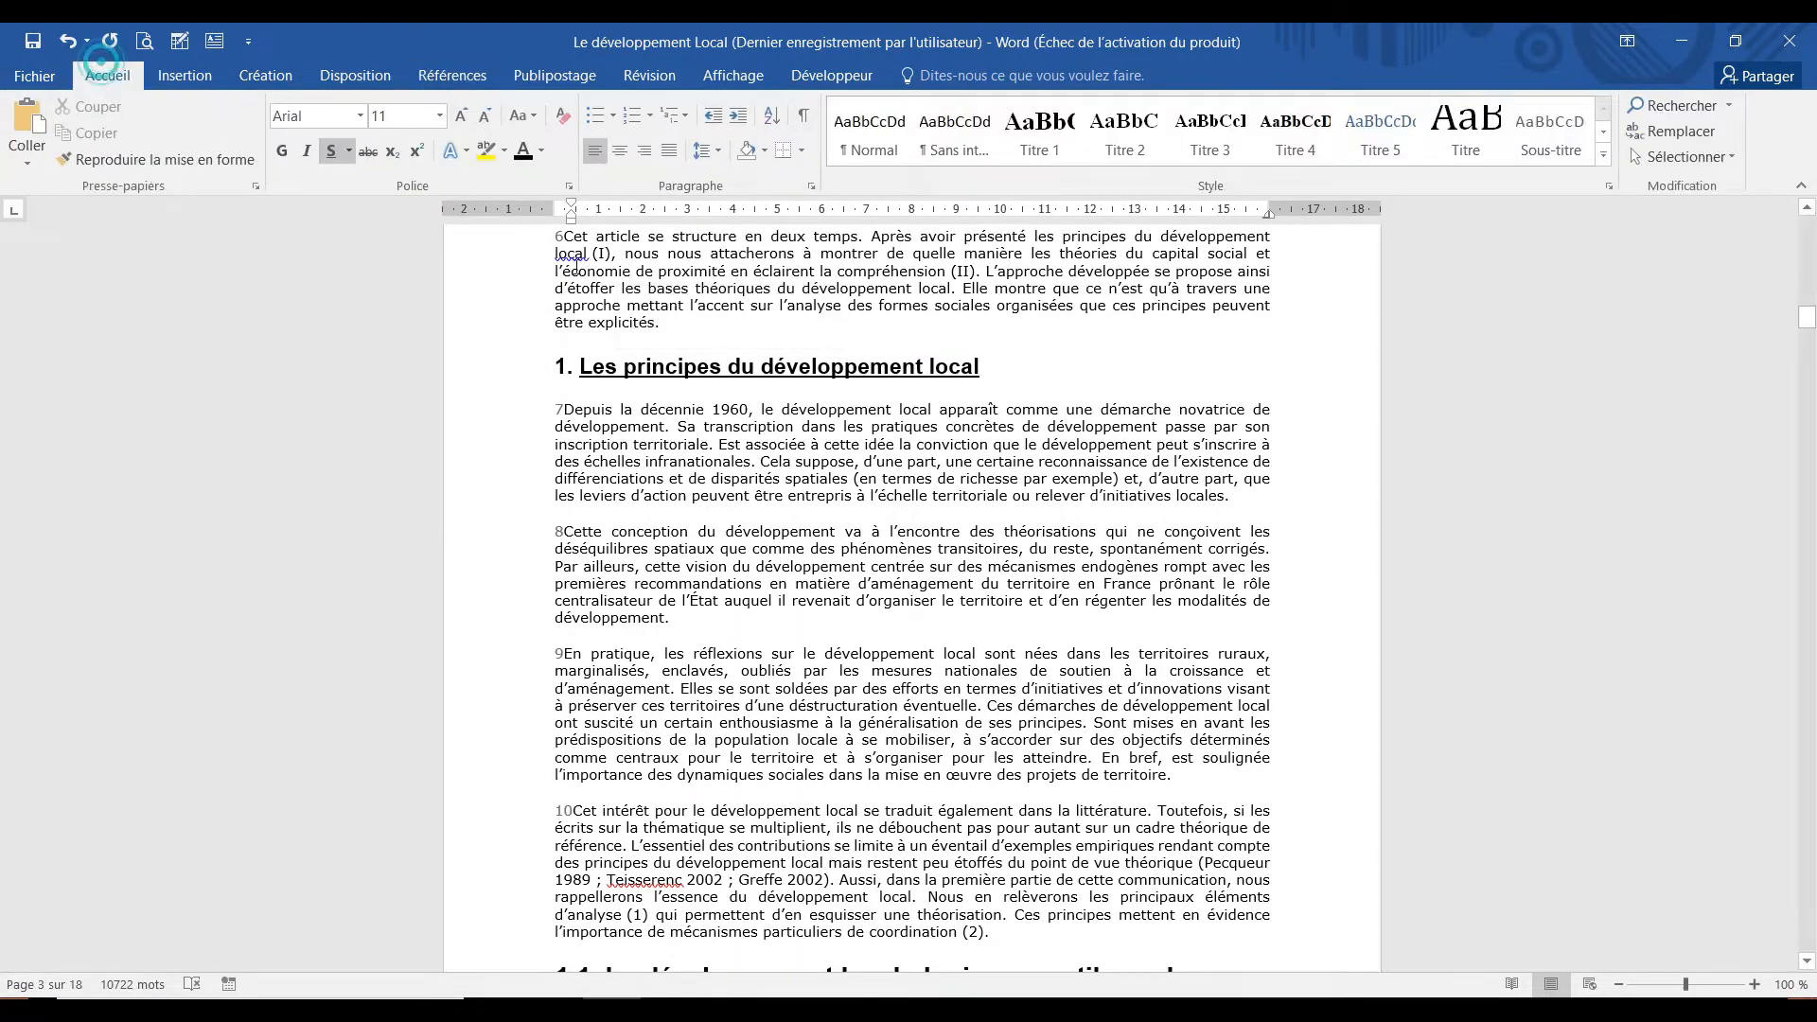
left_click(587, 368)
left_click(630, 372)
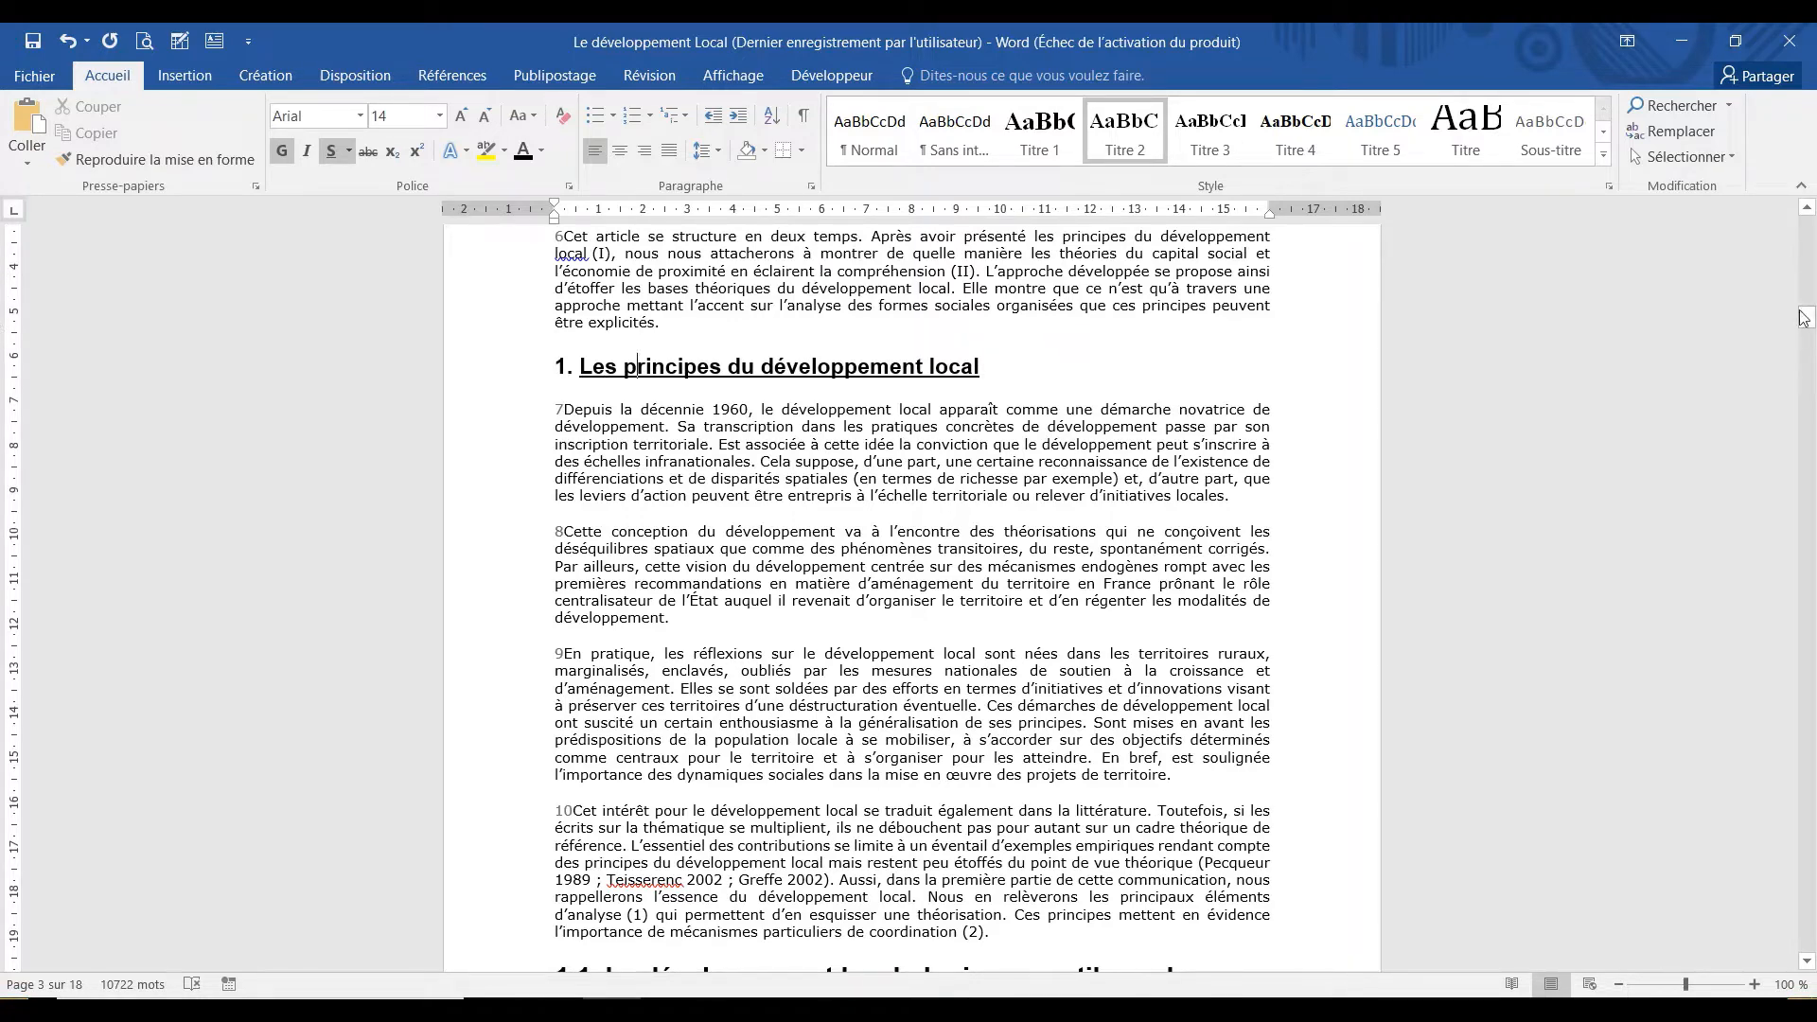
mouse_move(1806, 318)
left_mouse_down()
mouse_move(1805, 287)
mouse_move(1809, 370)
mouse_move(1808, 352)
left_mouse_up()
left_click_drag(3, 352, 3, 437)
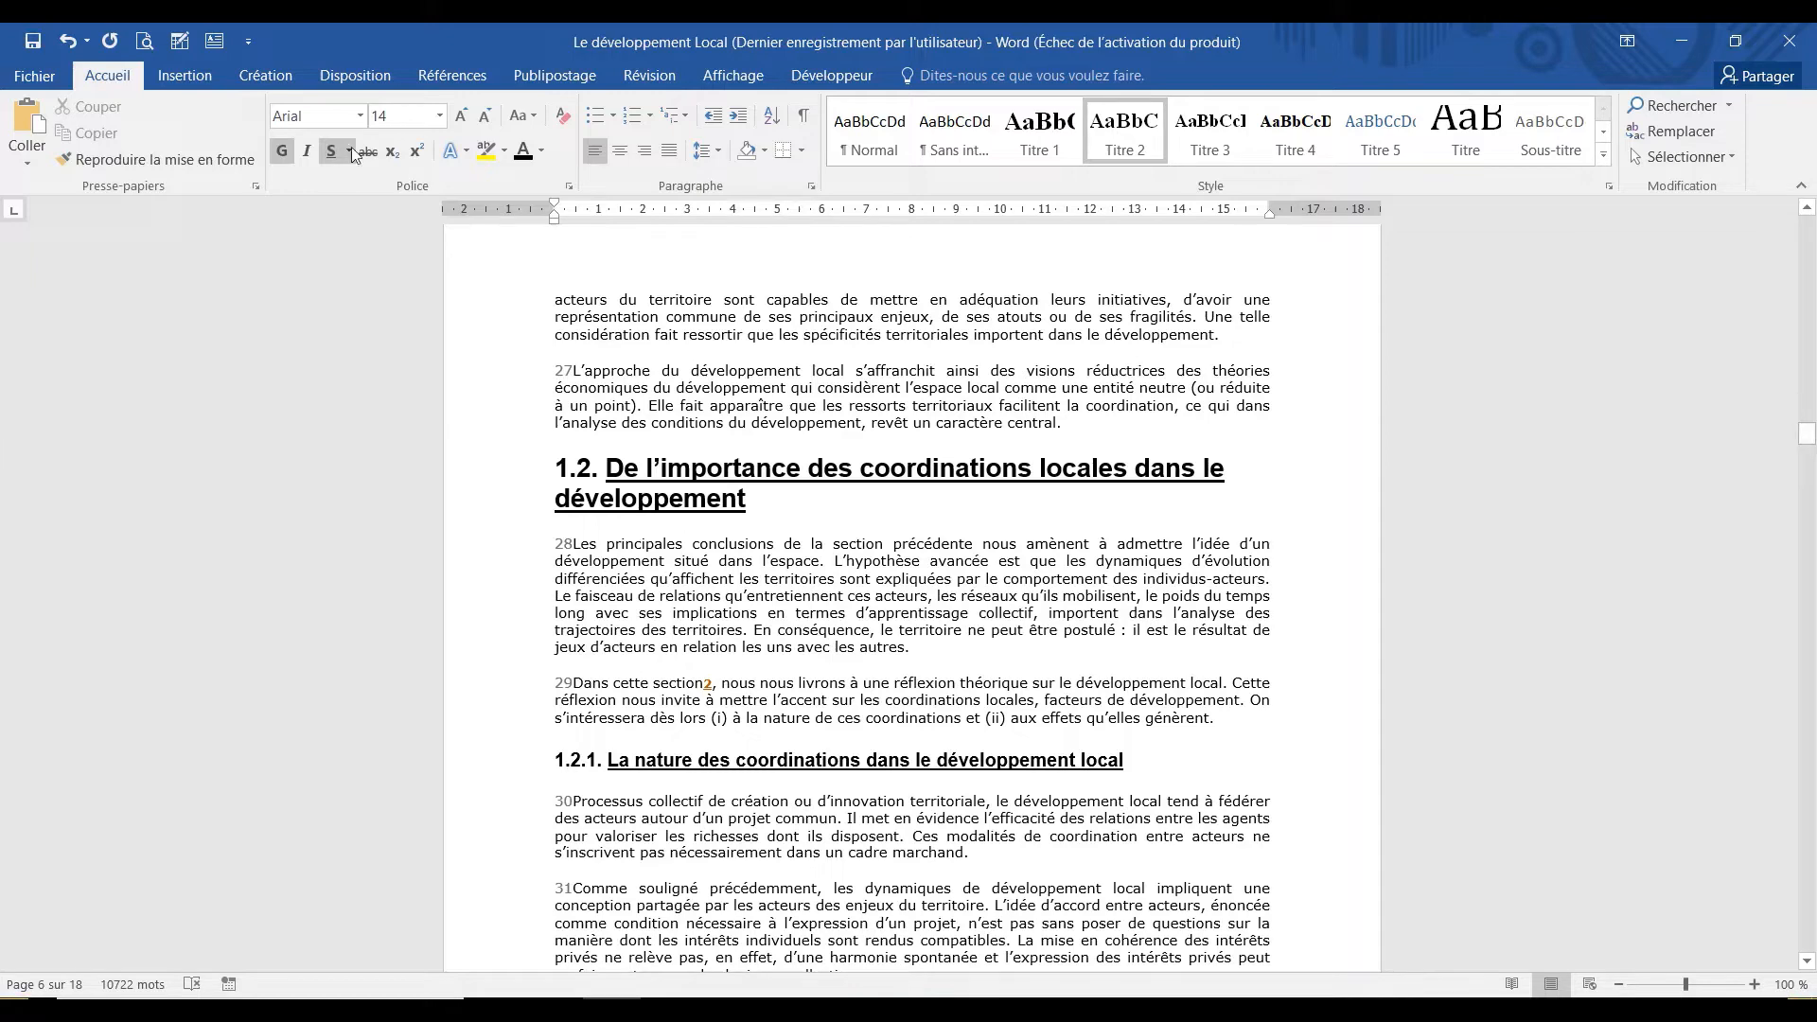
Try to insert a custom table of contents with a dotted leader and 3 levels, keeping the existing table.
left_click(423, 75)
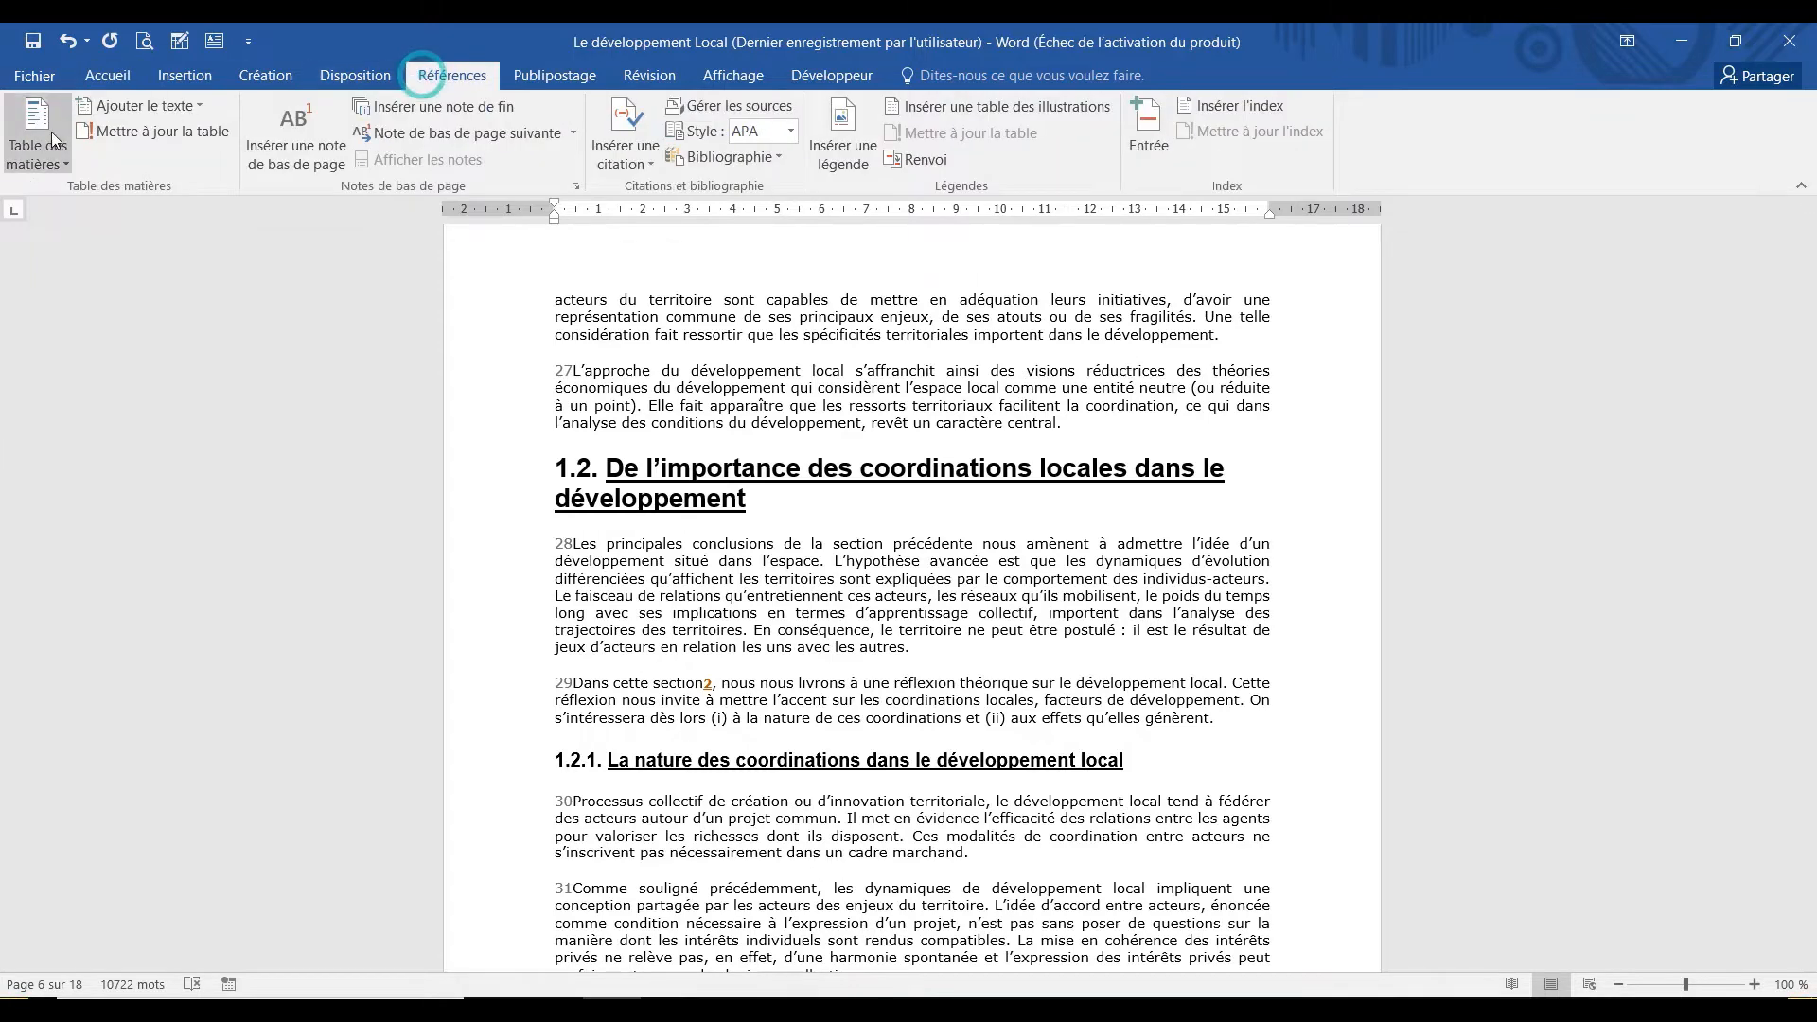
left_click(59, 169)
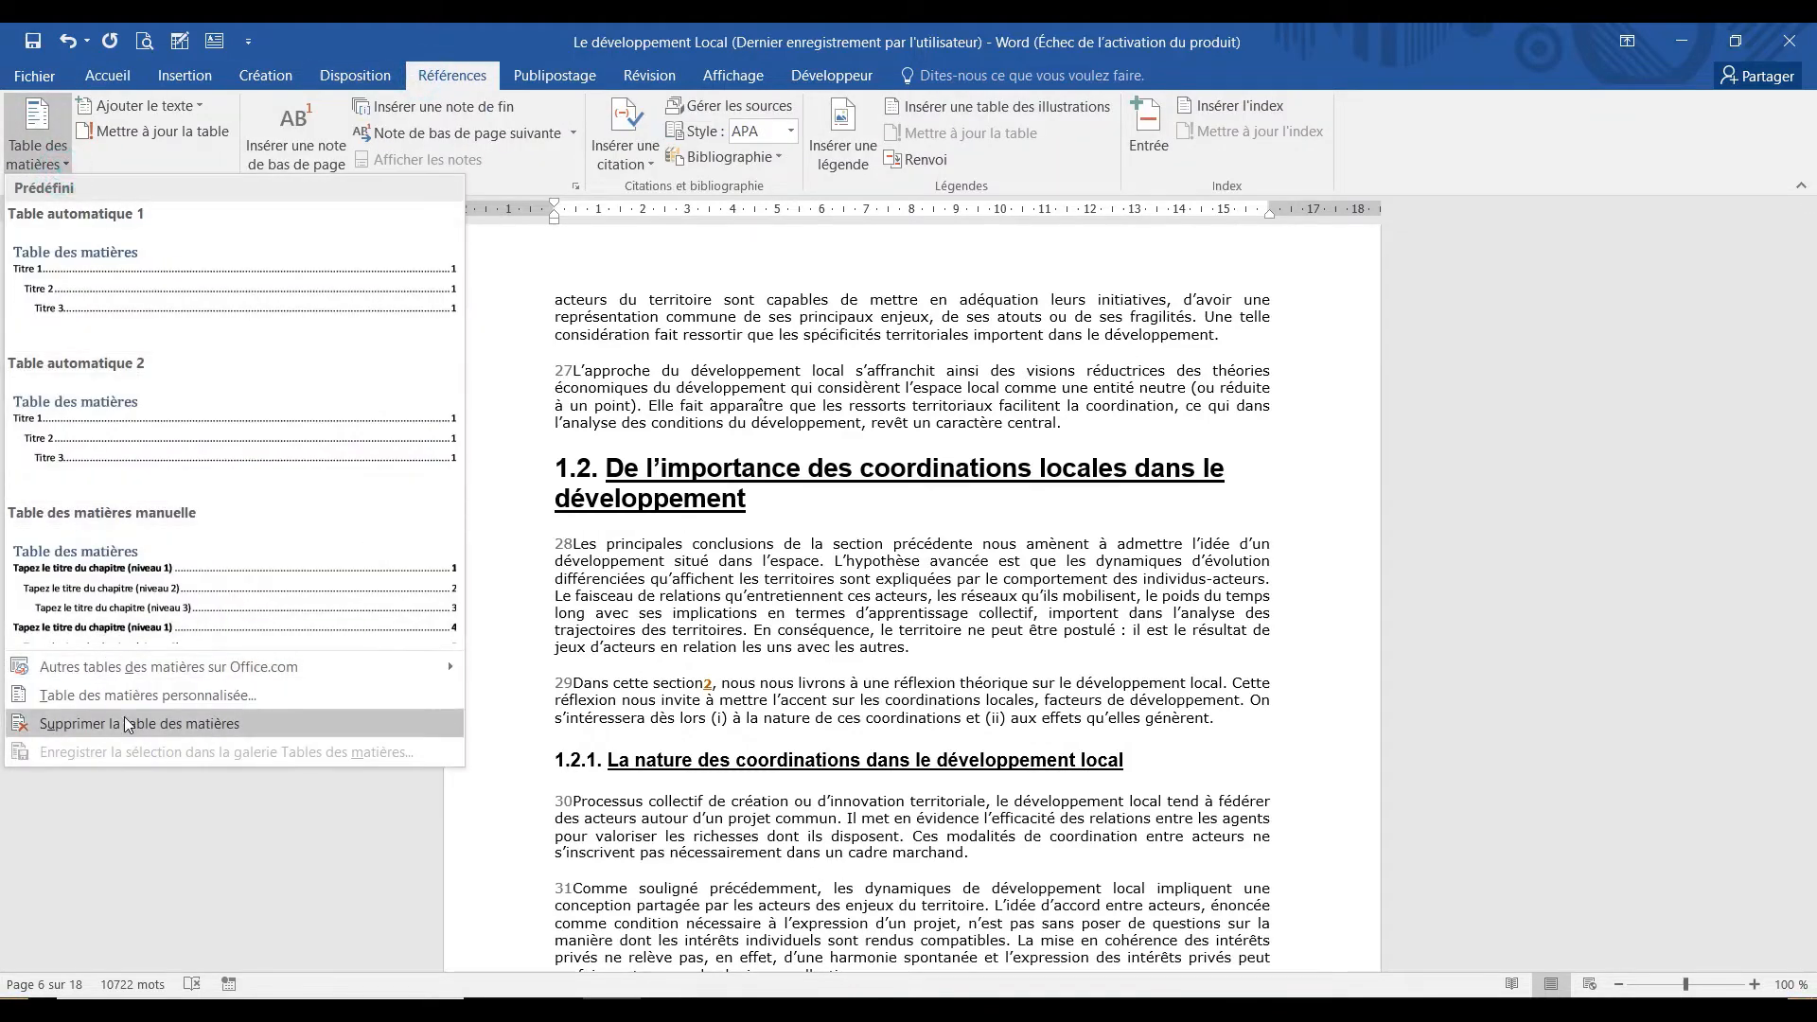
left_click(142, 695)
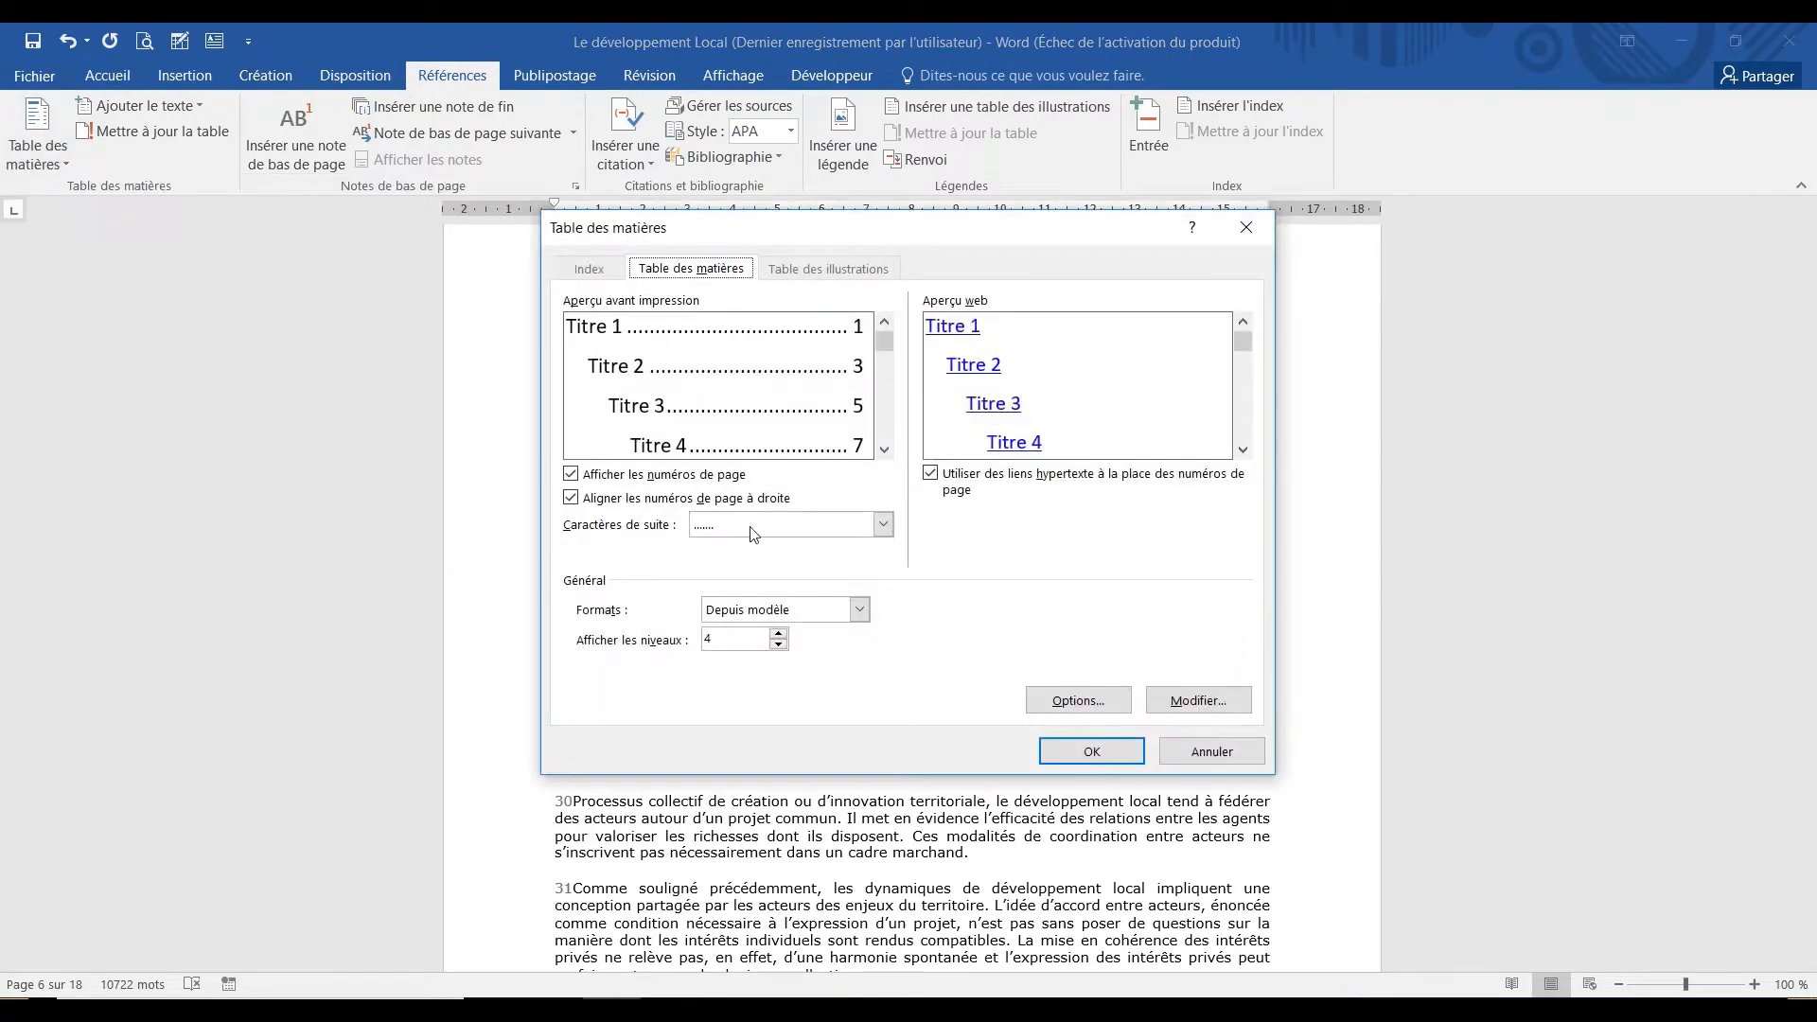
left_click(780, 635)
left_click(780, 644)
left_click(779, 645)
left_click(779, 645)
left_click(779, 644)
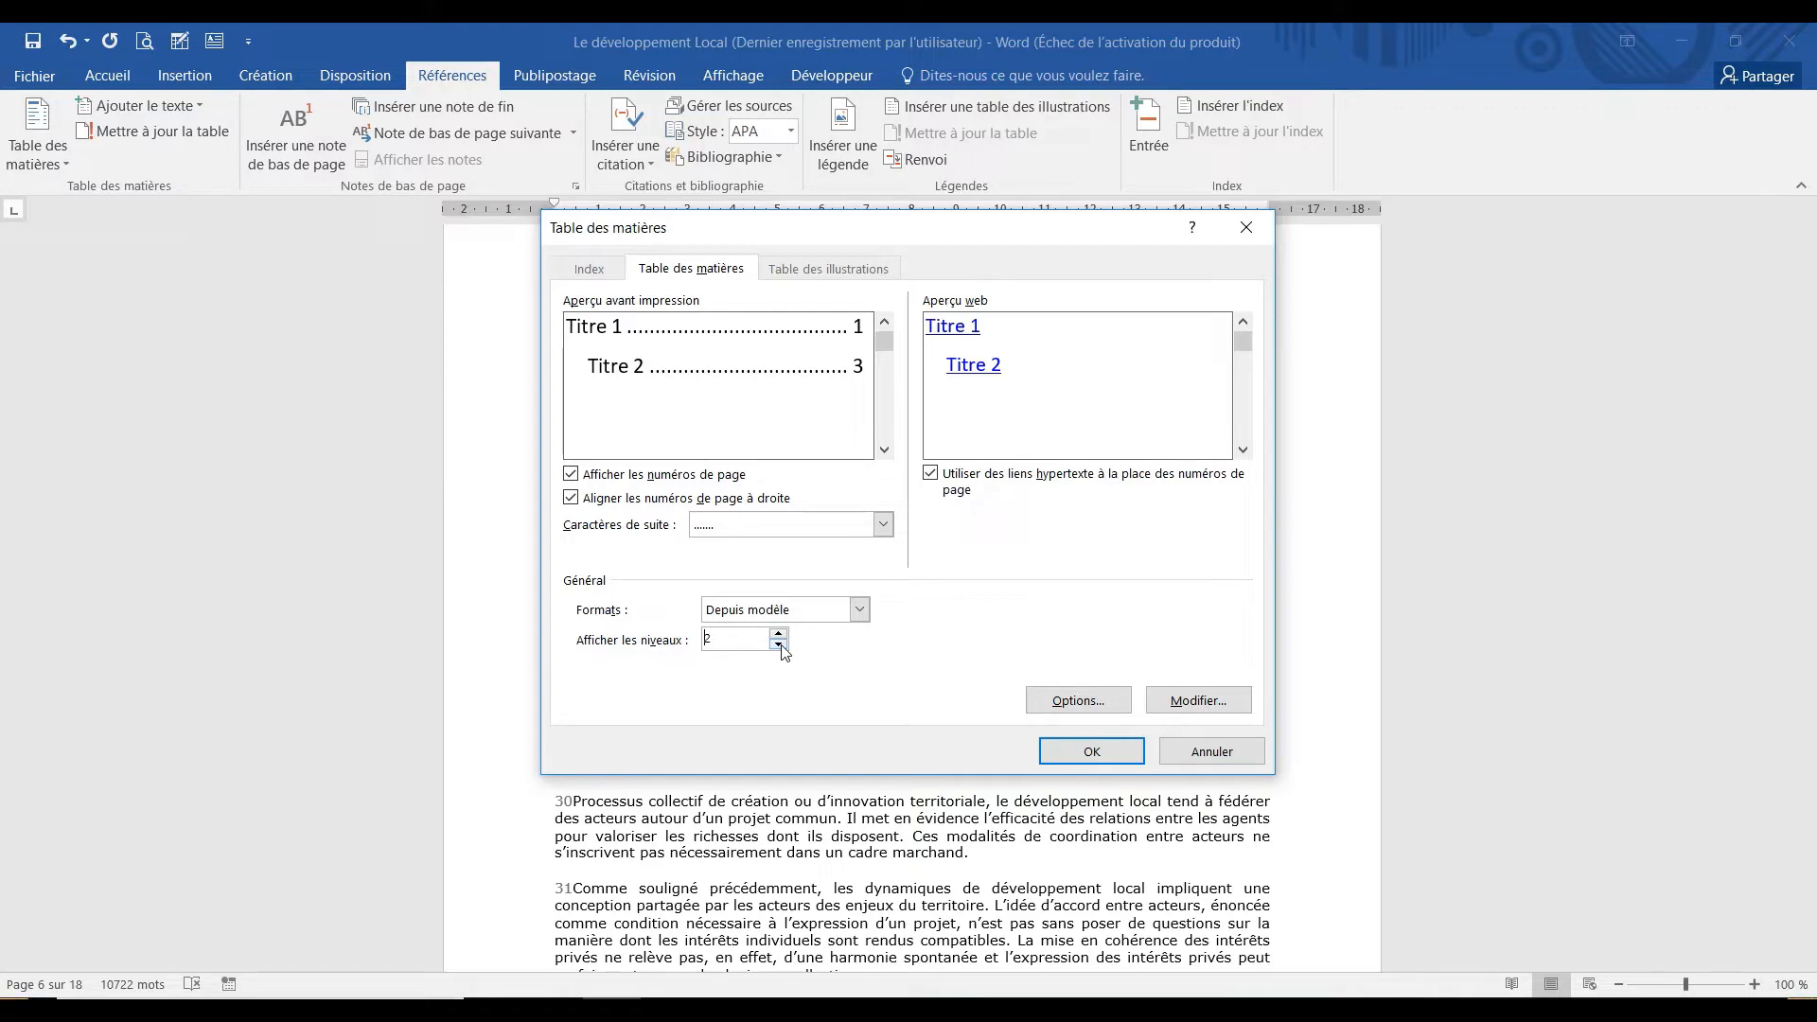
left_click(781, 646)
left_click(779, 634)
left_click(779, 634)
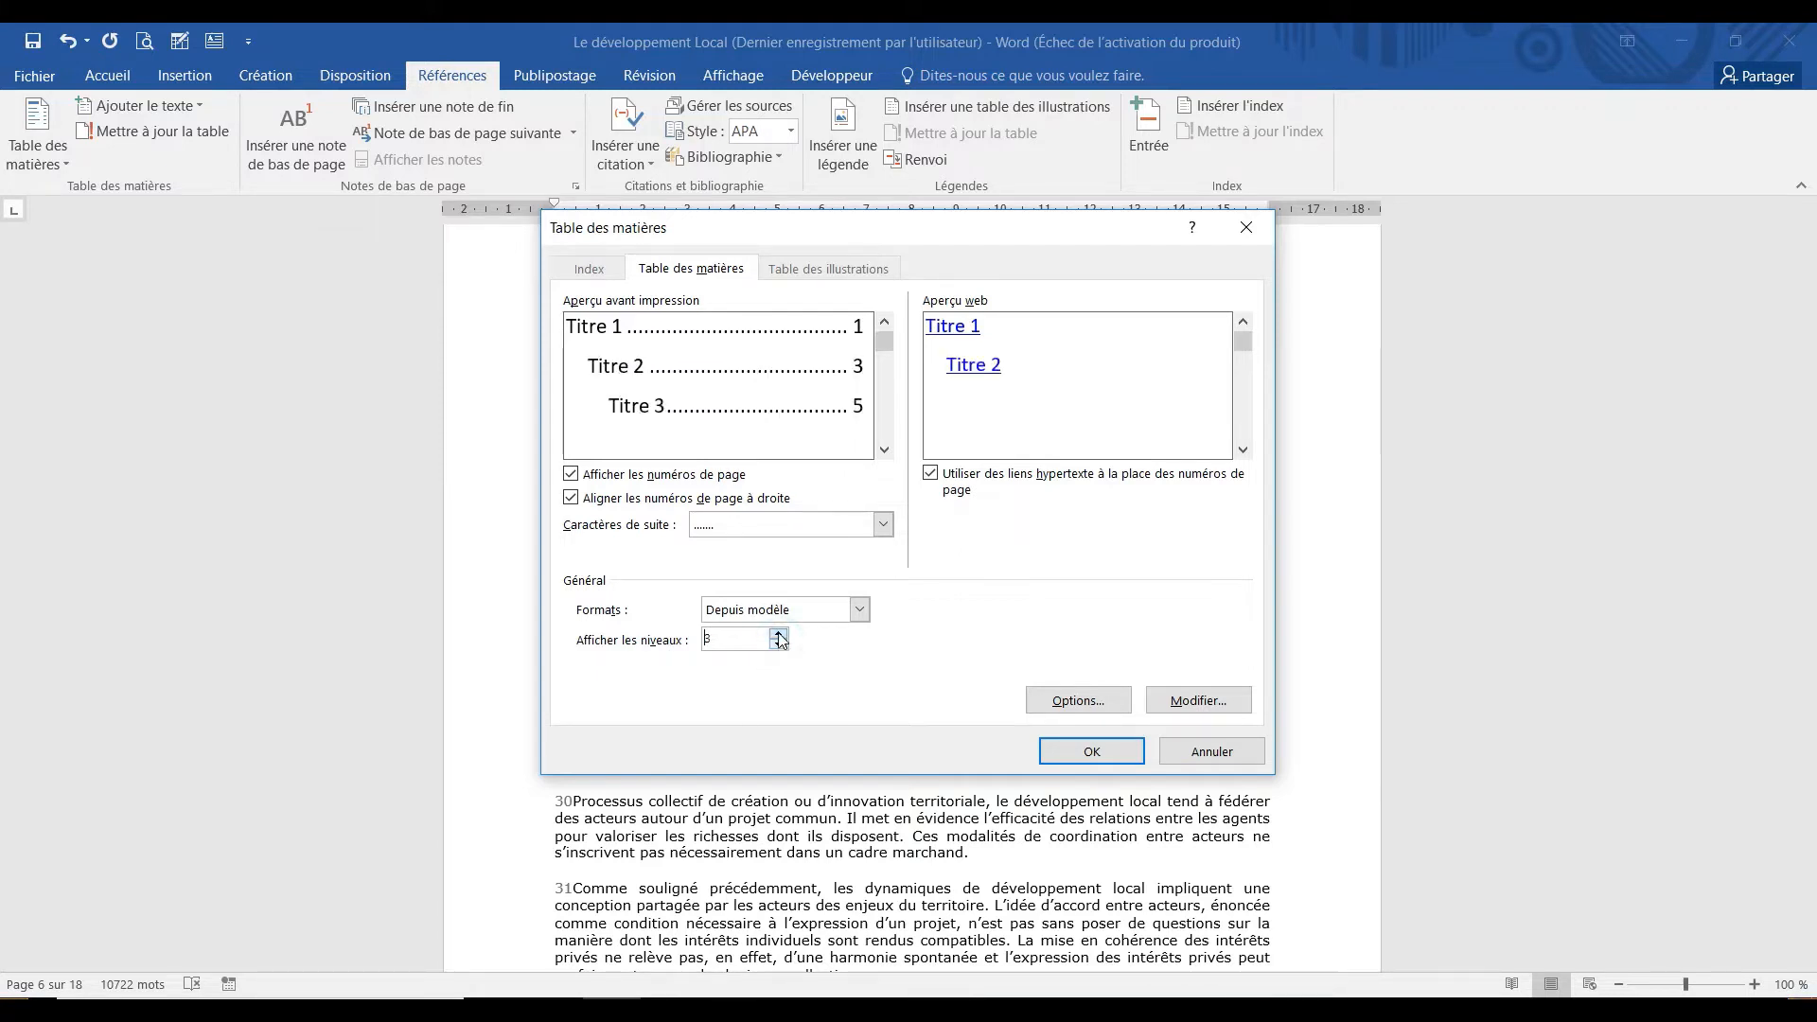
left_click(1091, 752)
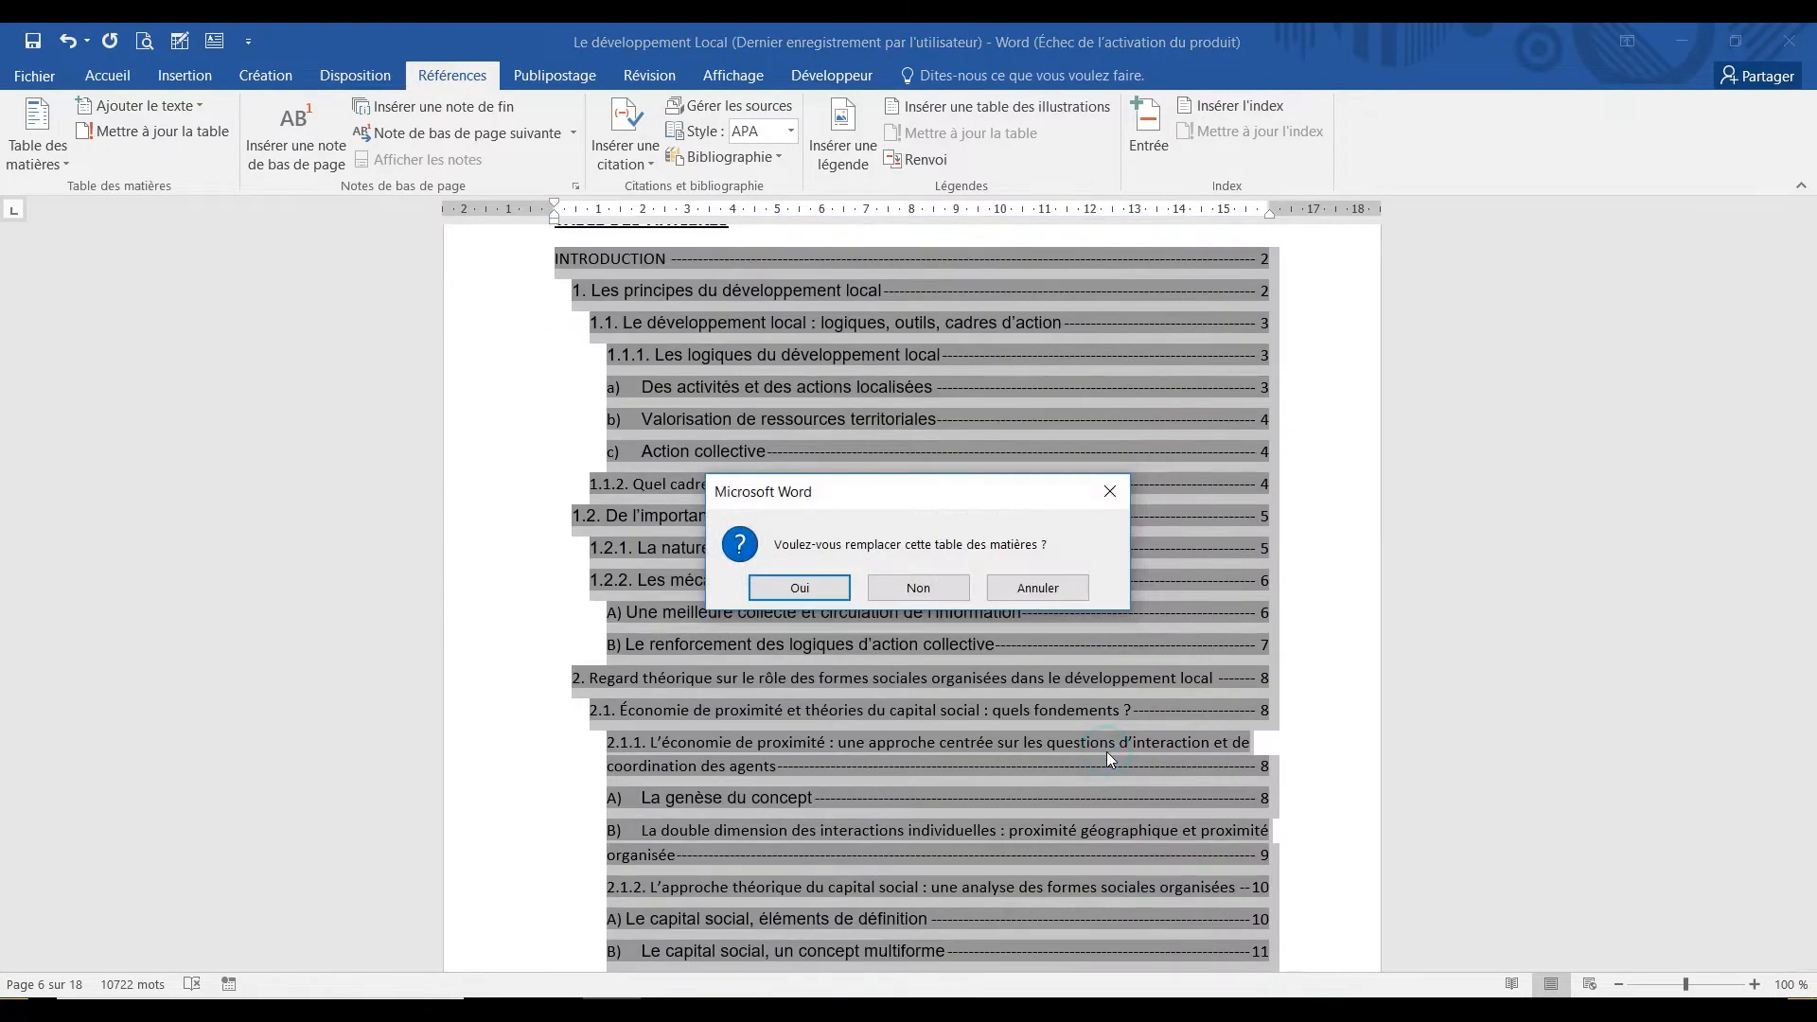
left_click(923, 593)
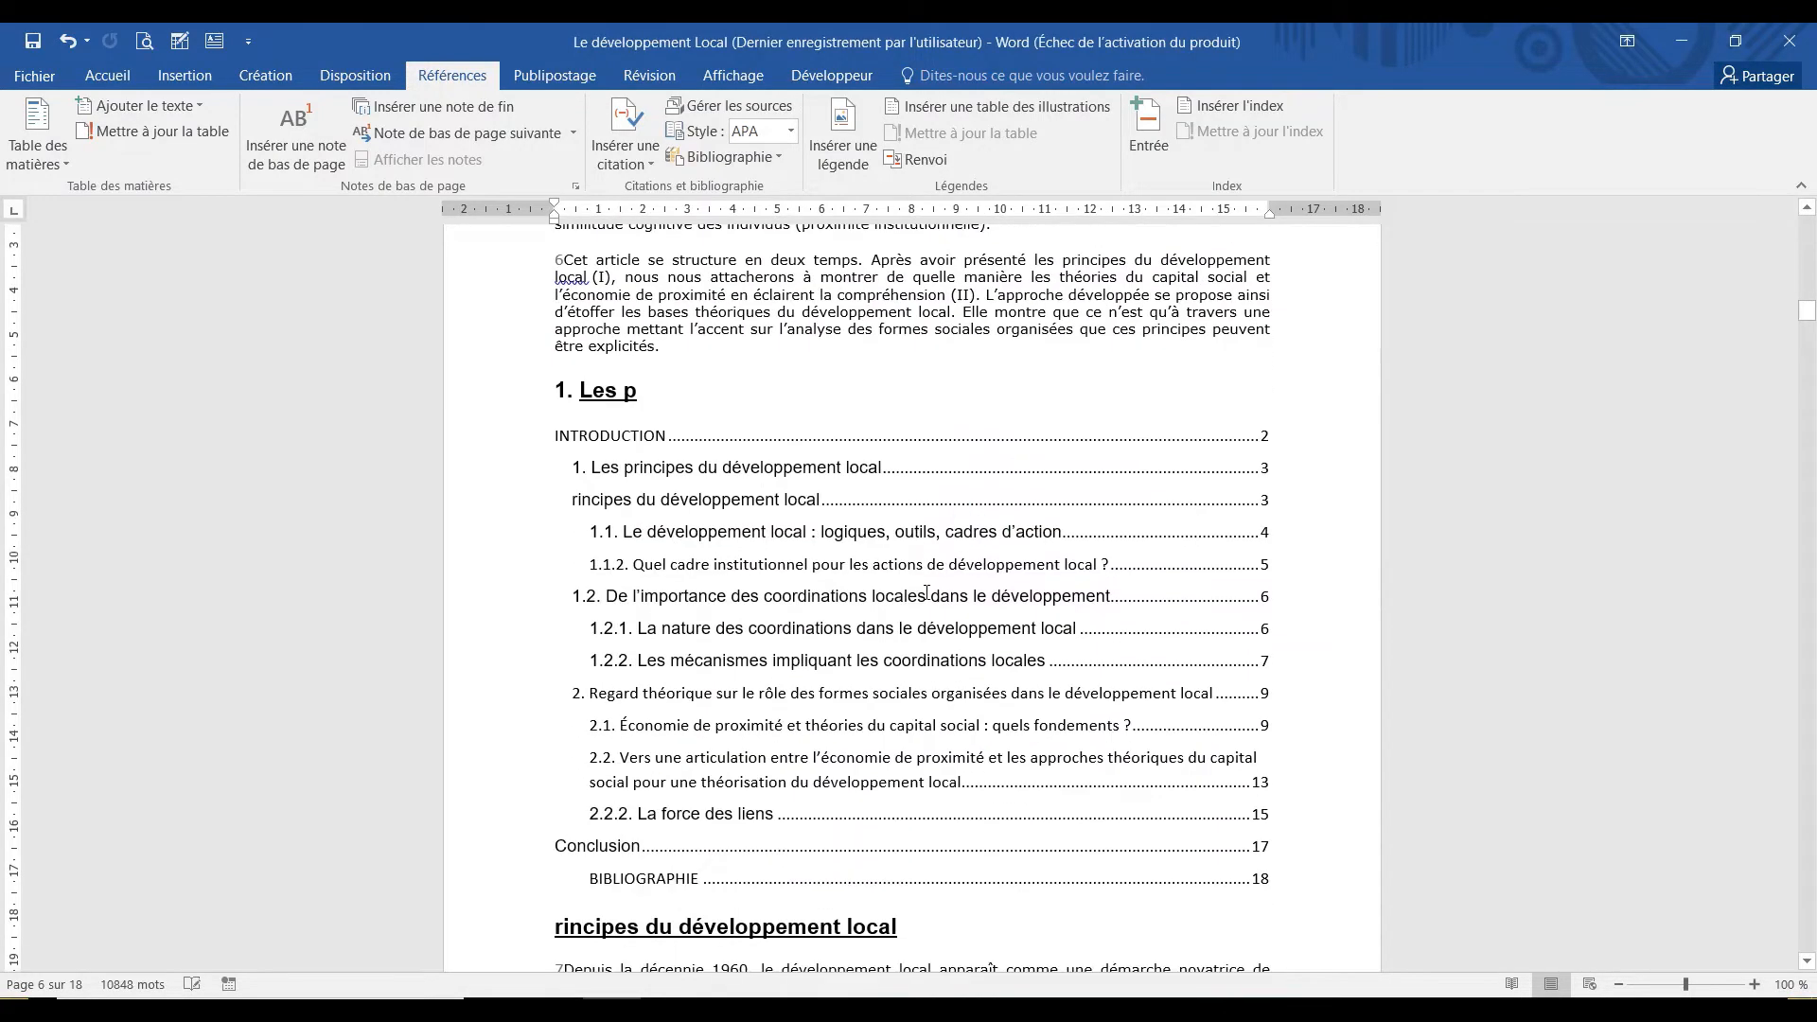
Delete the misplaced table of contents from the middle of the heading "Les principes du développement local".
left_click(556, 430)
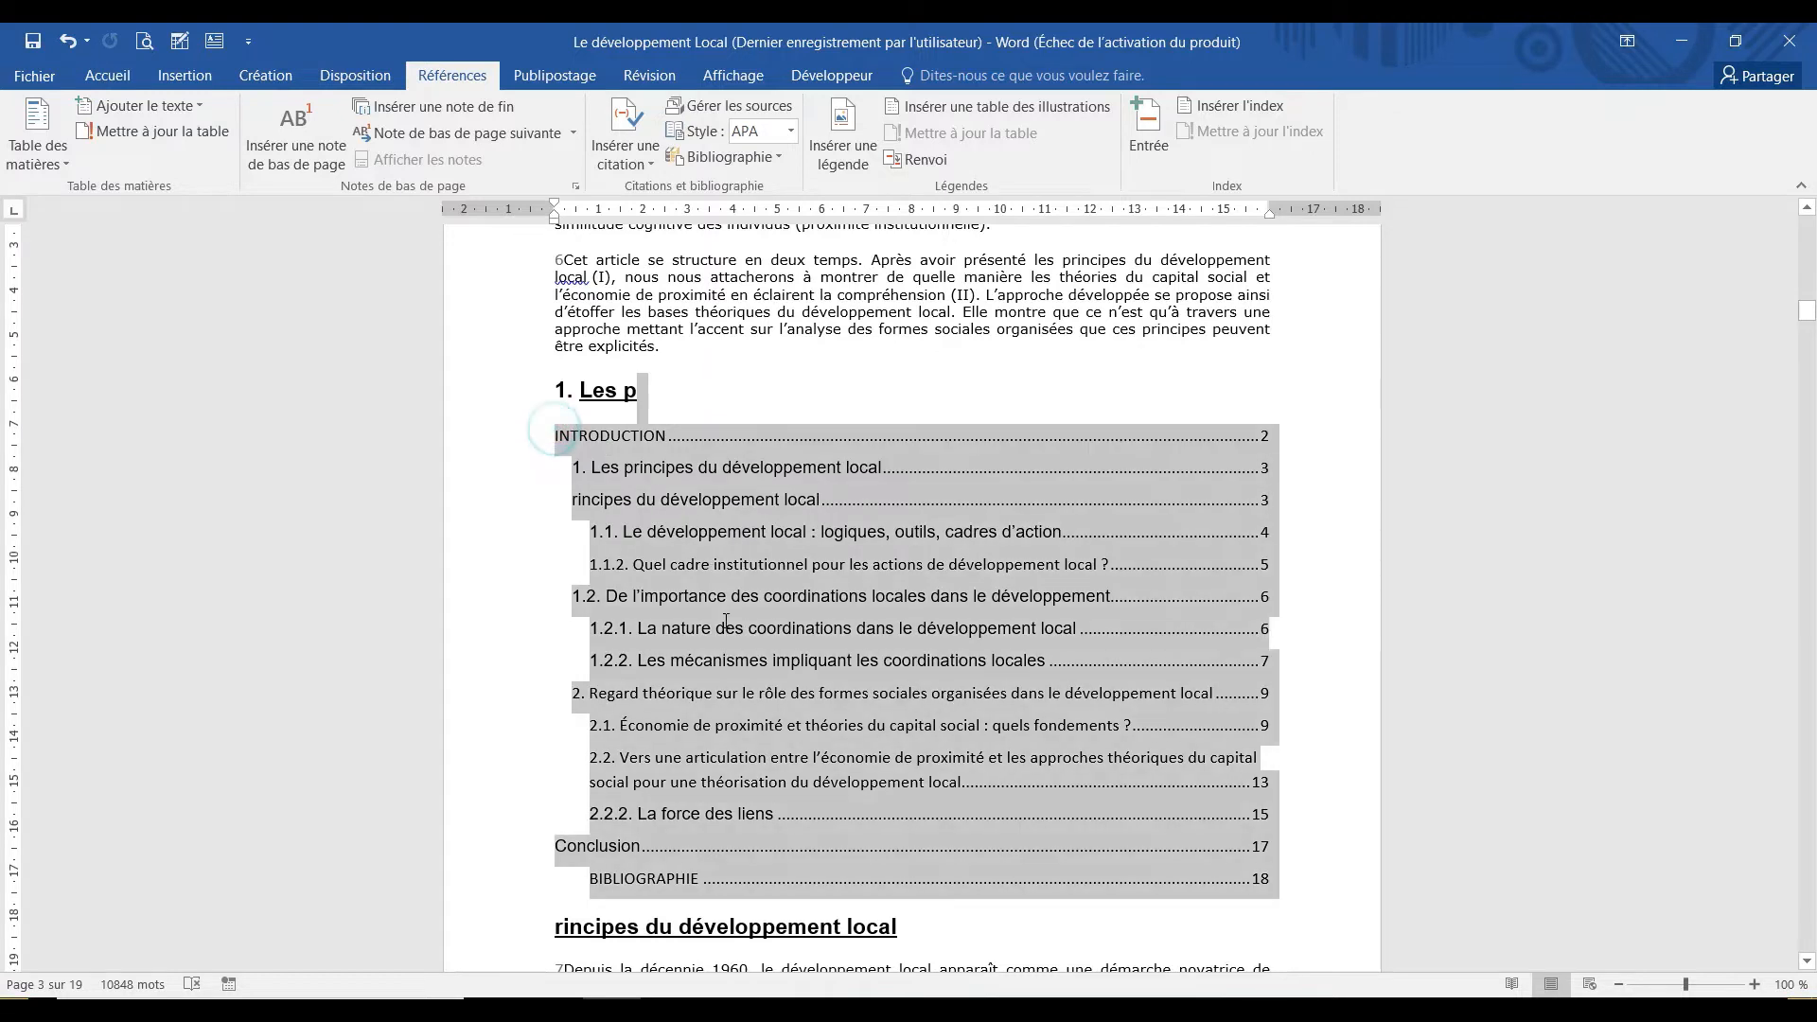
left_click_drag(760, 729, 769, 778)
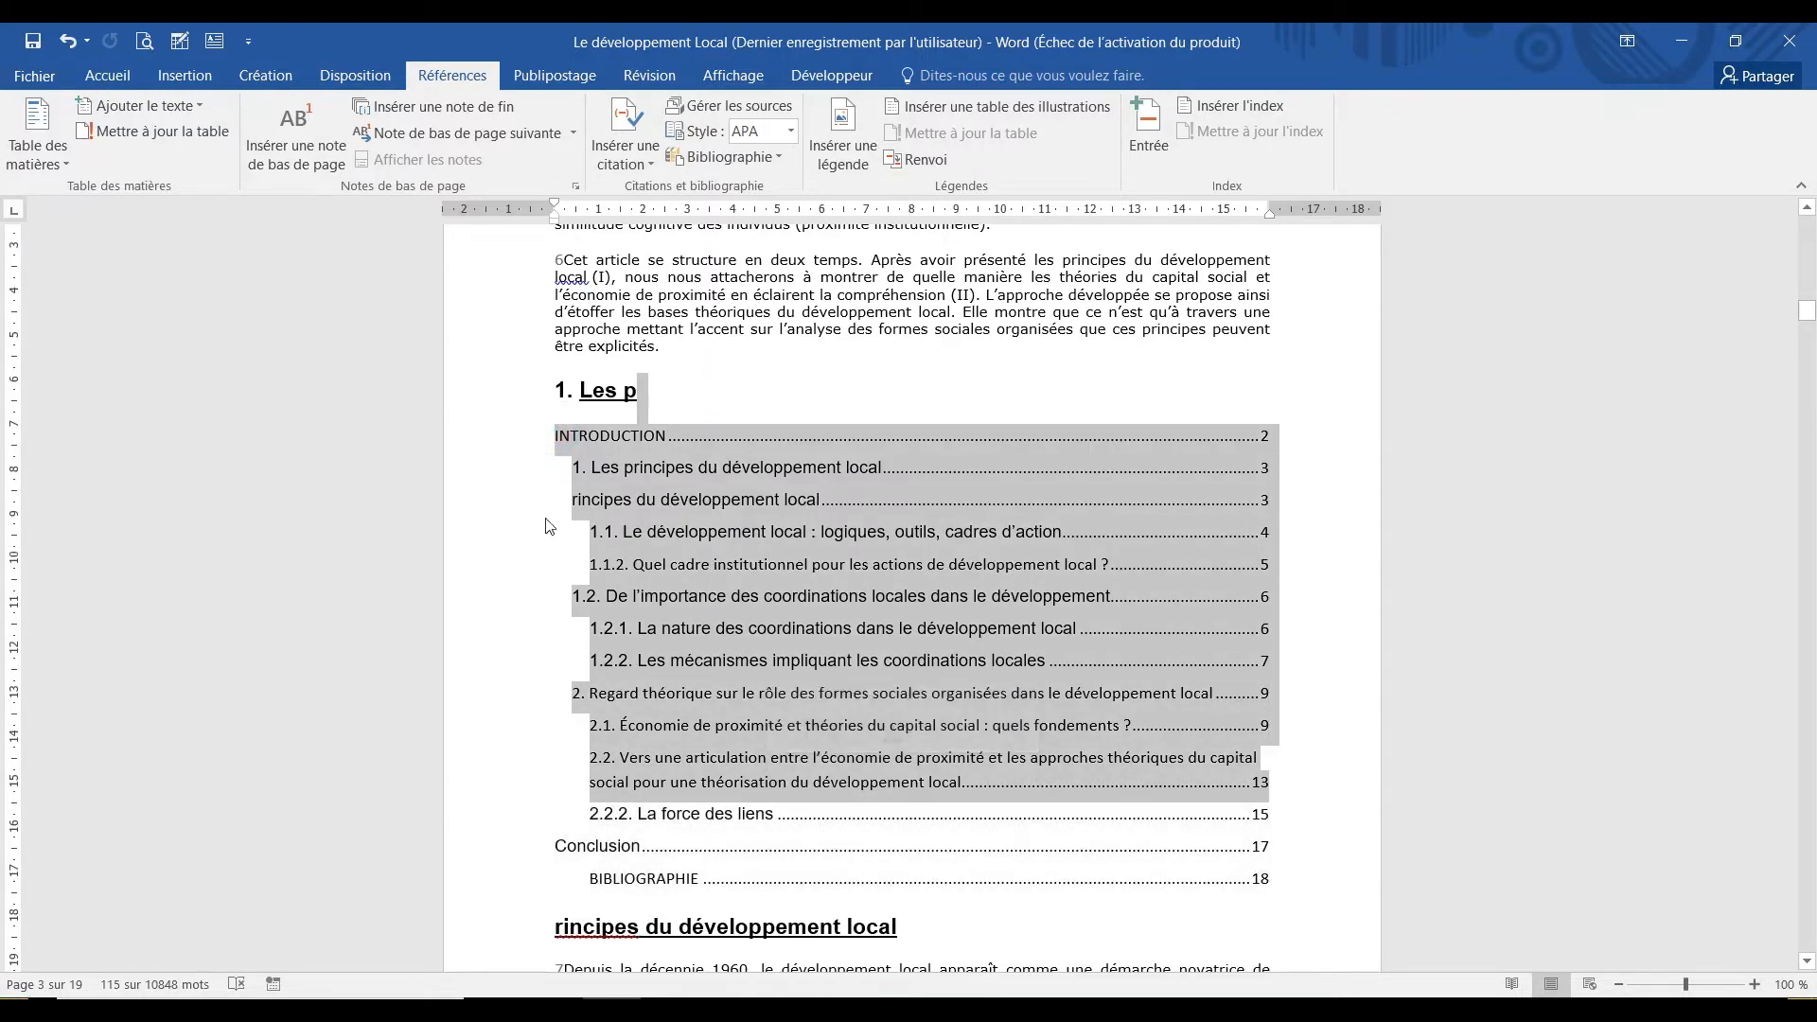
left_click_drag(556, 437, 1064, 878)
key("Delete")
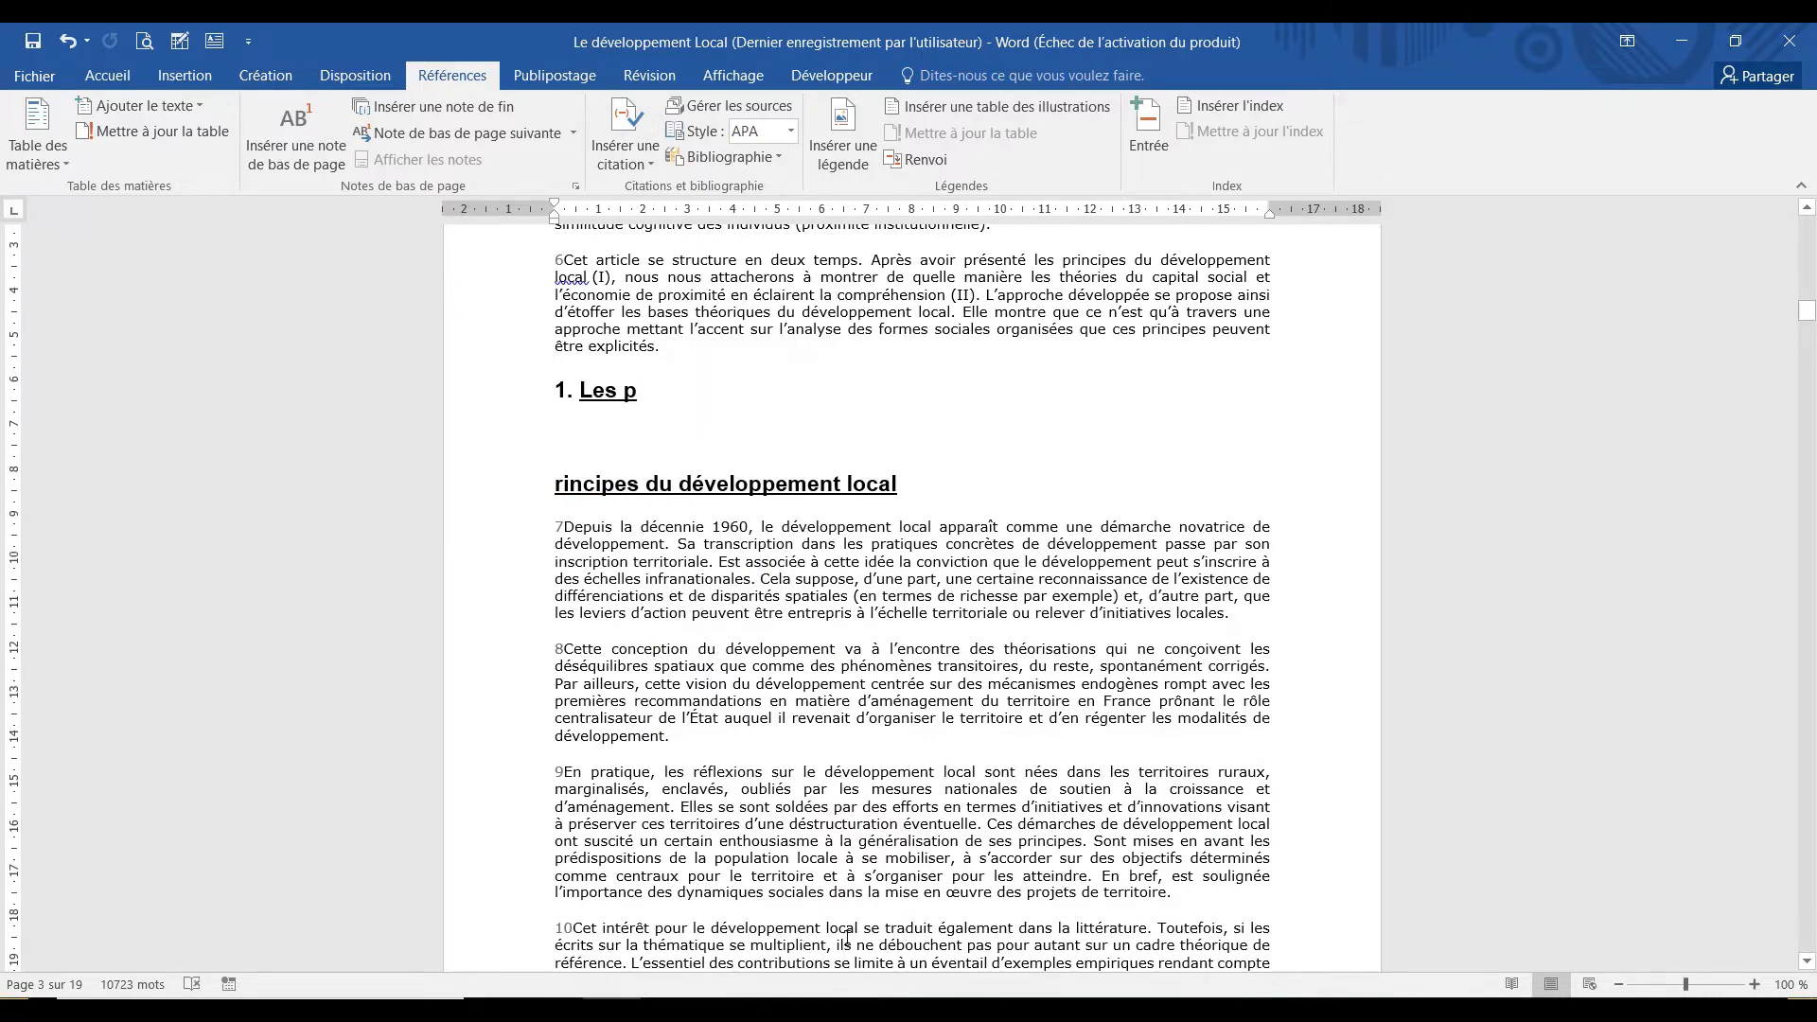
Rejoin the split heading on one line so that it reads "1. Les principes du développement local".
left_click(554, 482)
key("BackSpace")
key("BackSpace")
key("BackSpace")
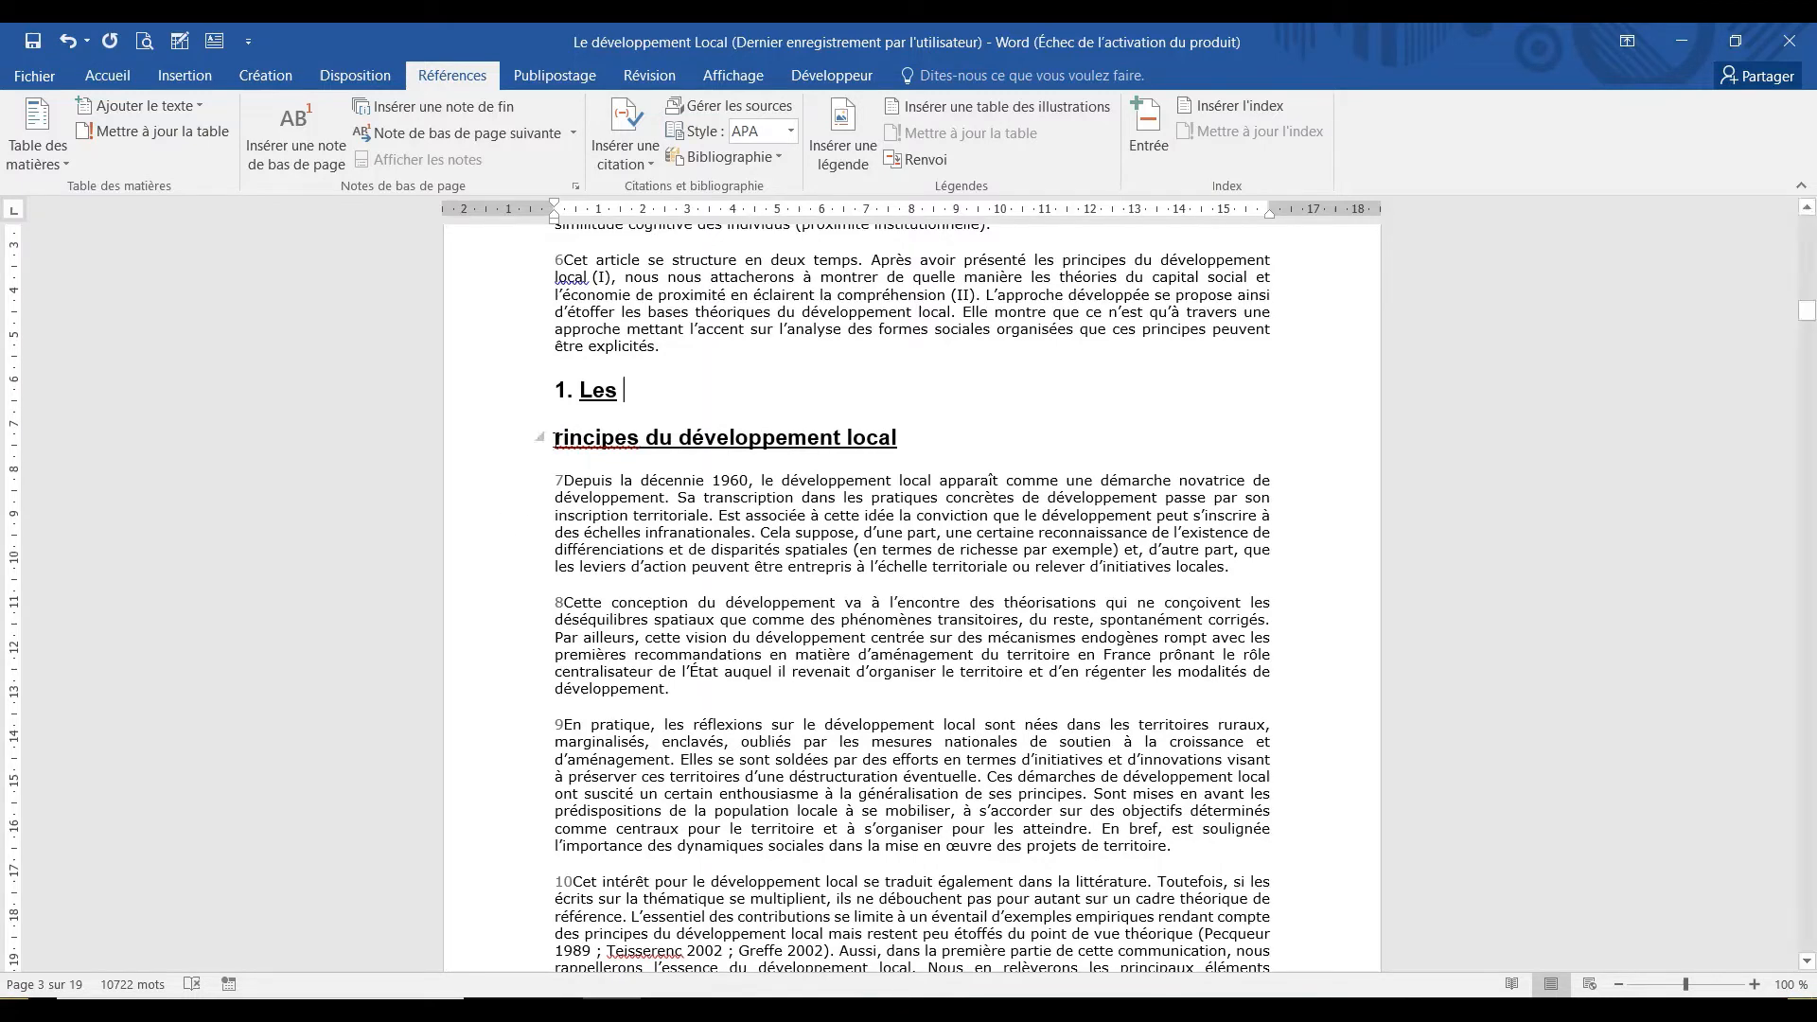
left_click(555, 437)
key("BackSpace")
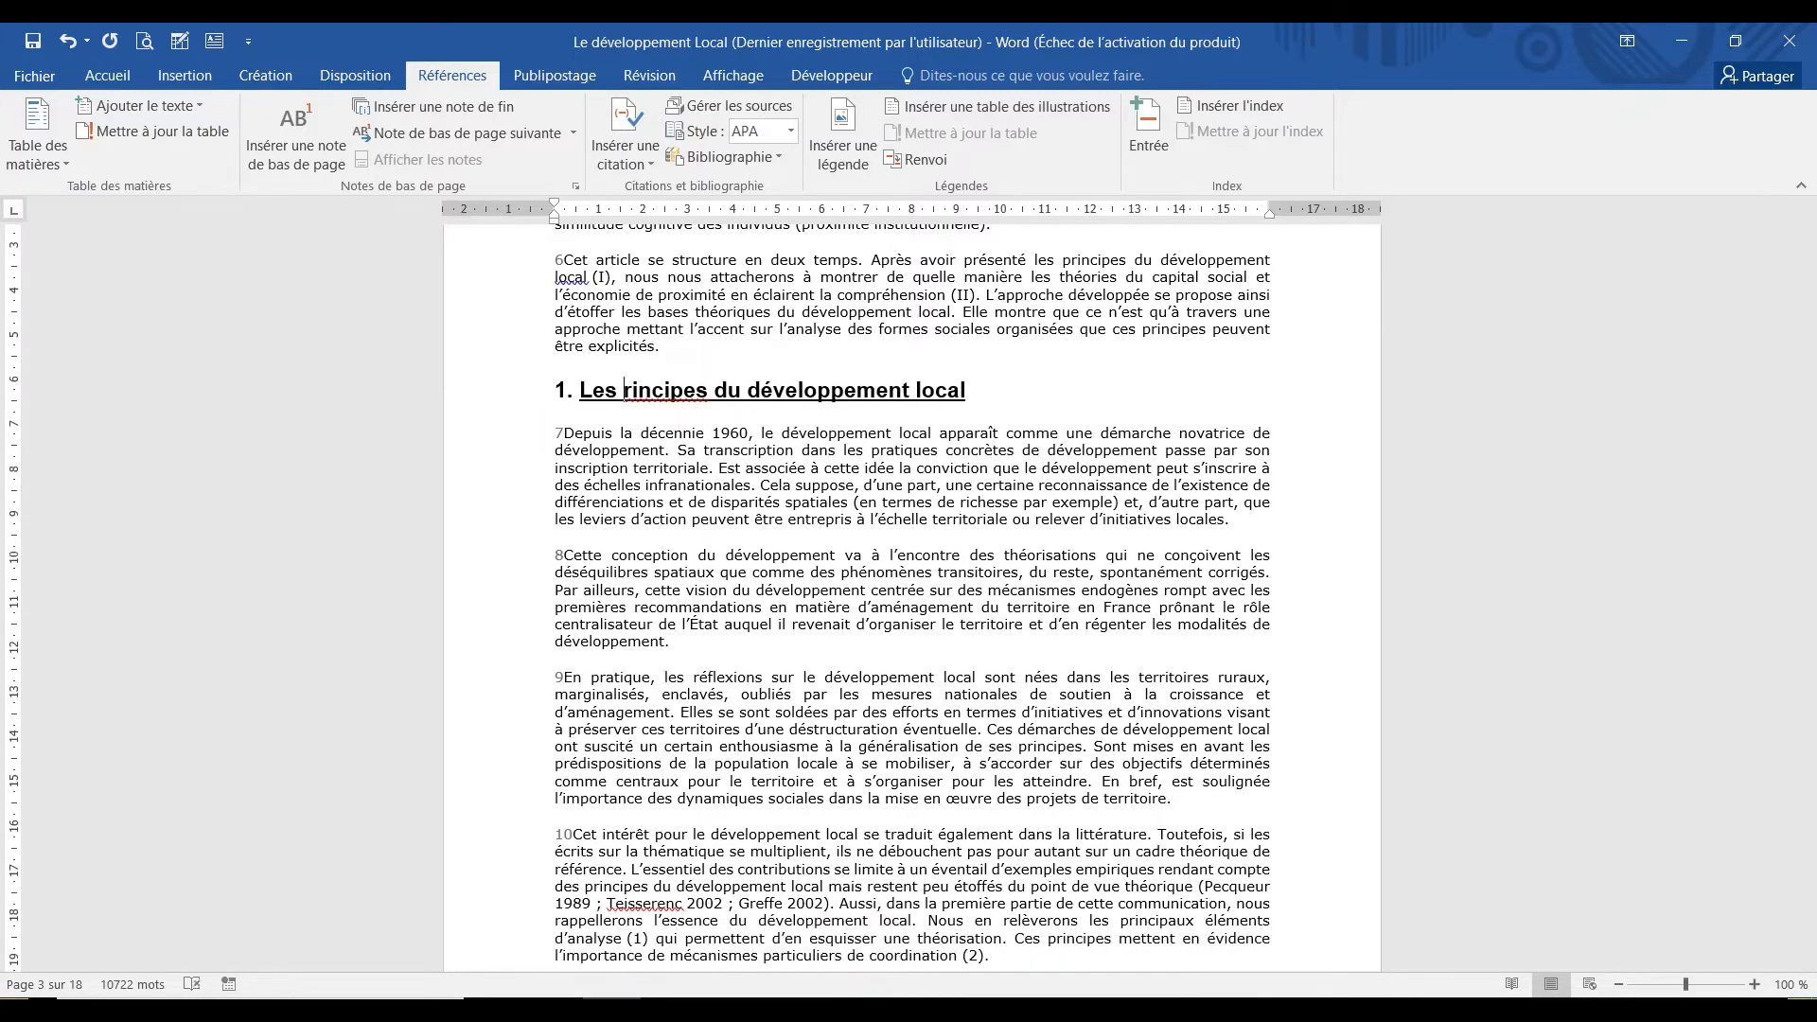
type("p")
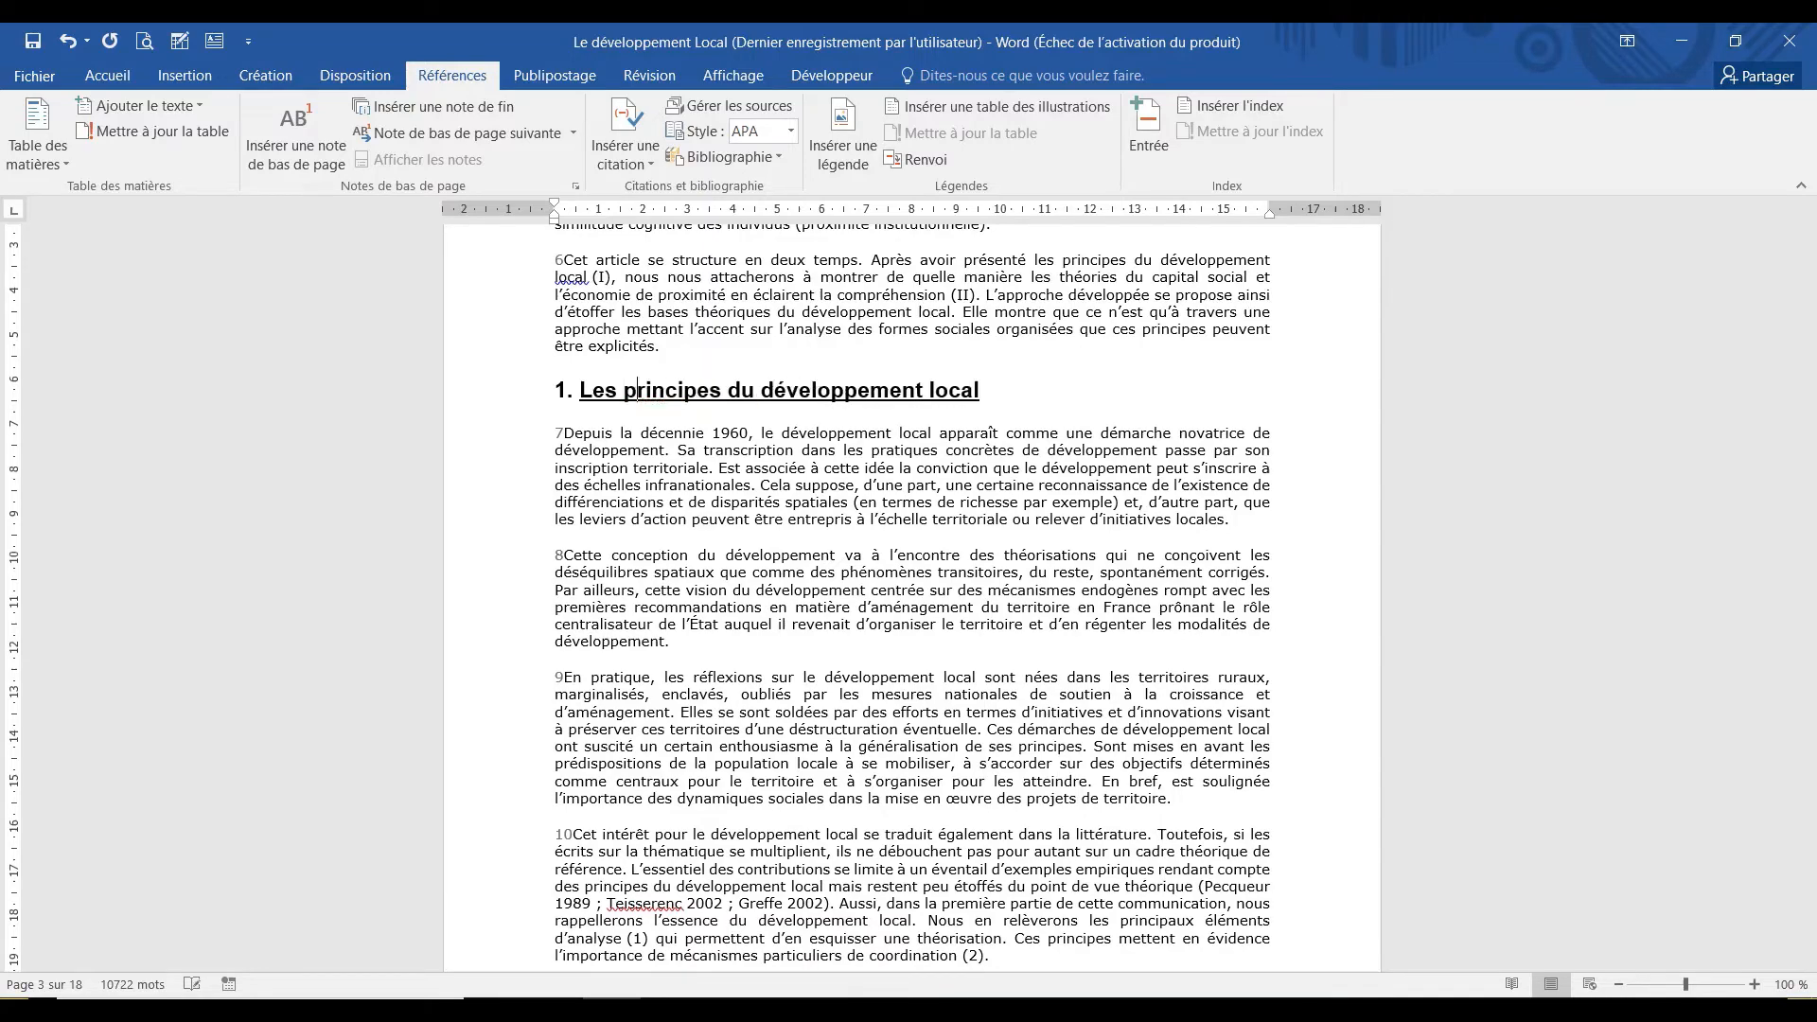
left_click(673, 558)
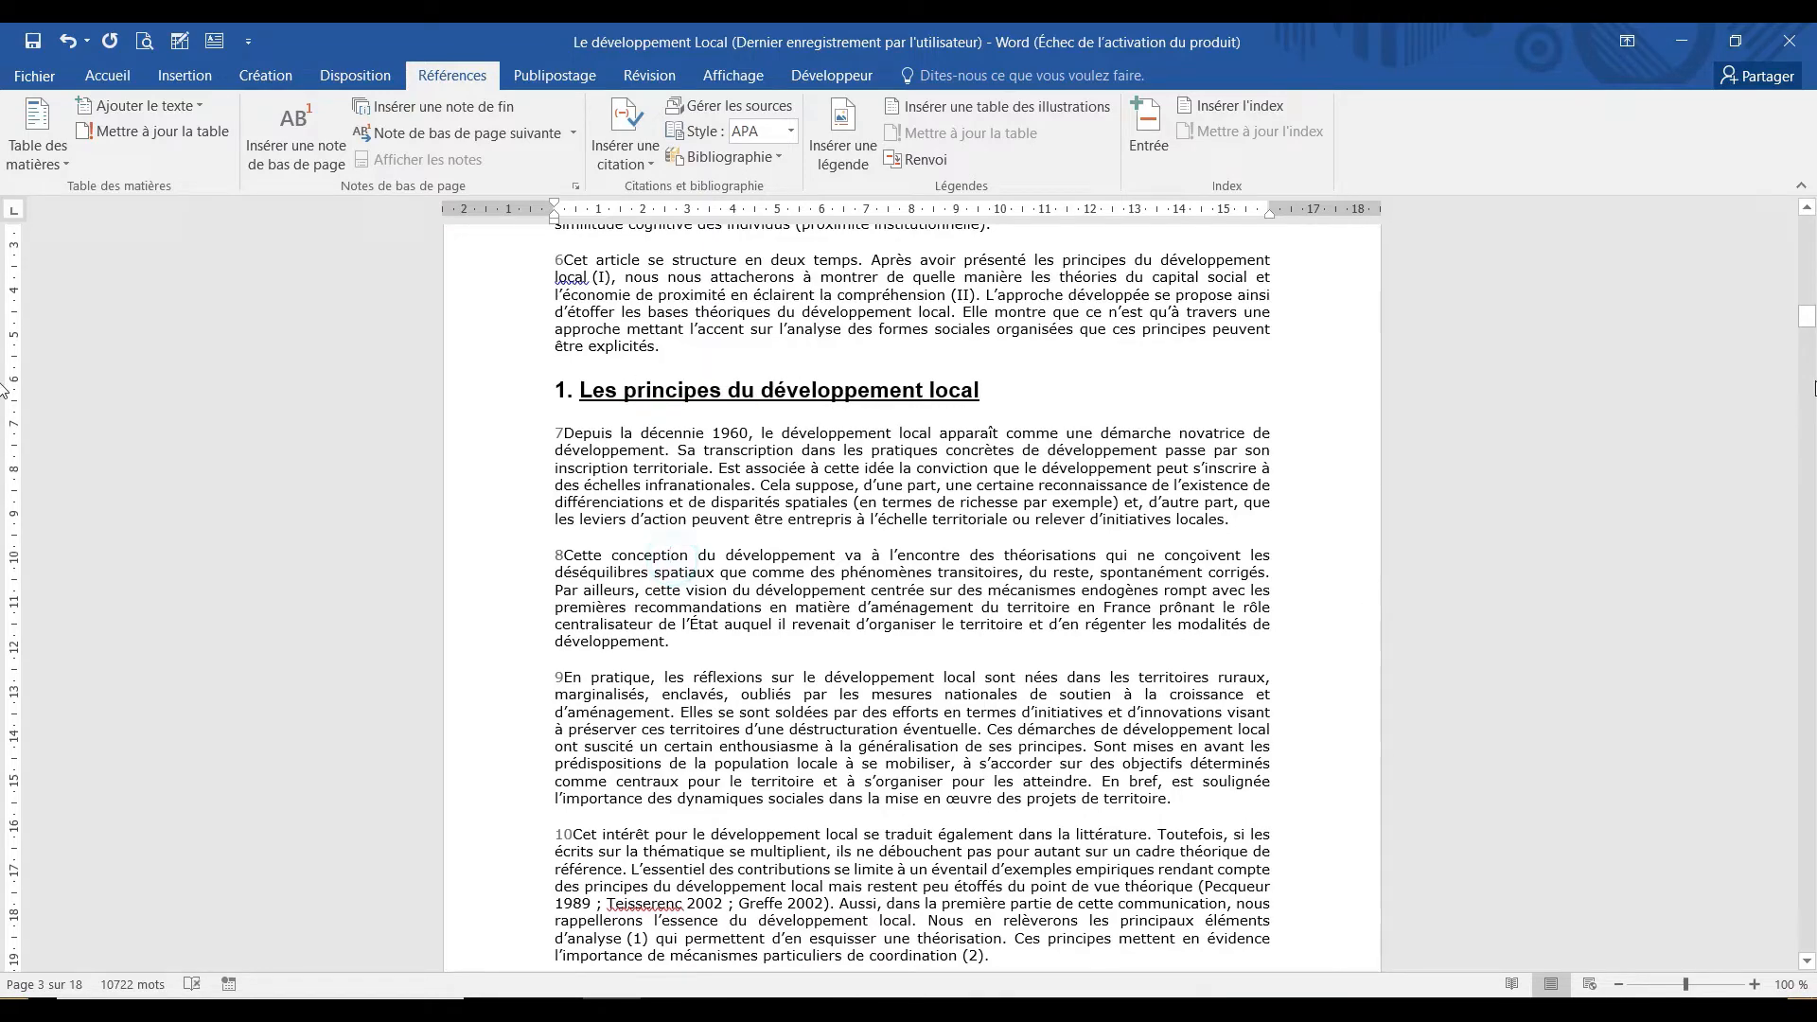
Add the title "SOMMAIRE" above the "TABLE DES MATIERES" title on the first page, followed by an empty line.
left_click_drag(1807, 320, 1808, 223)
left_click(588, 348)
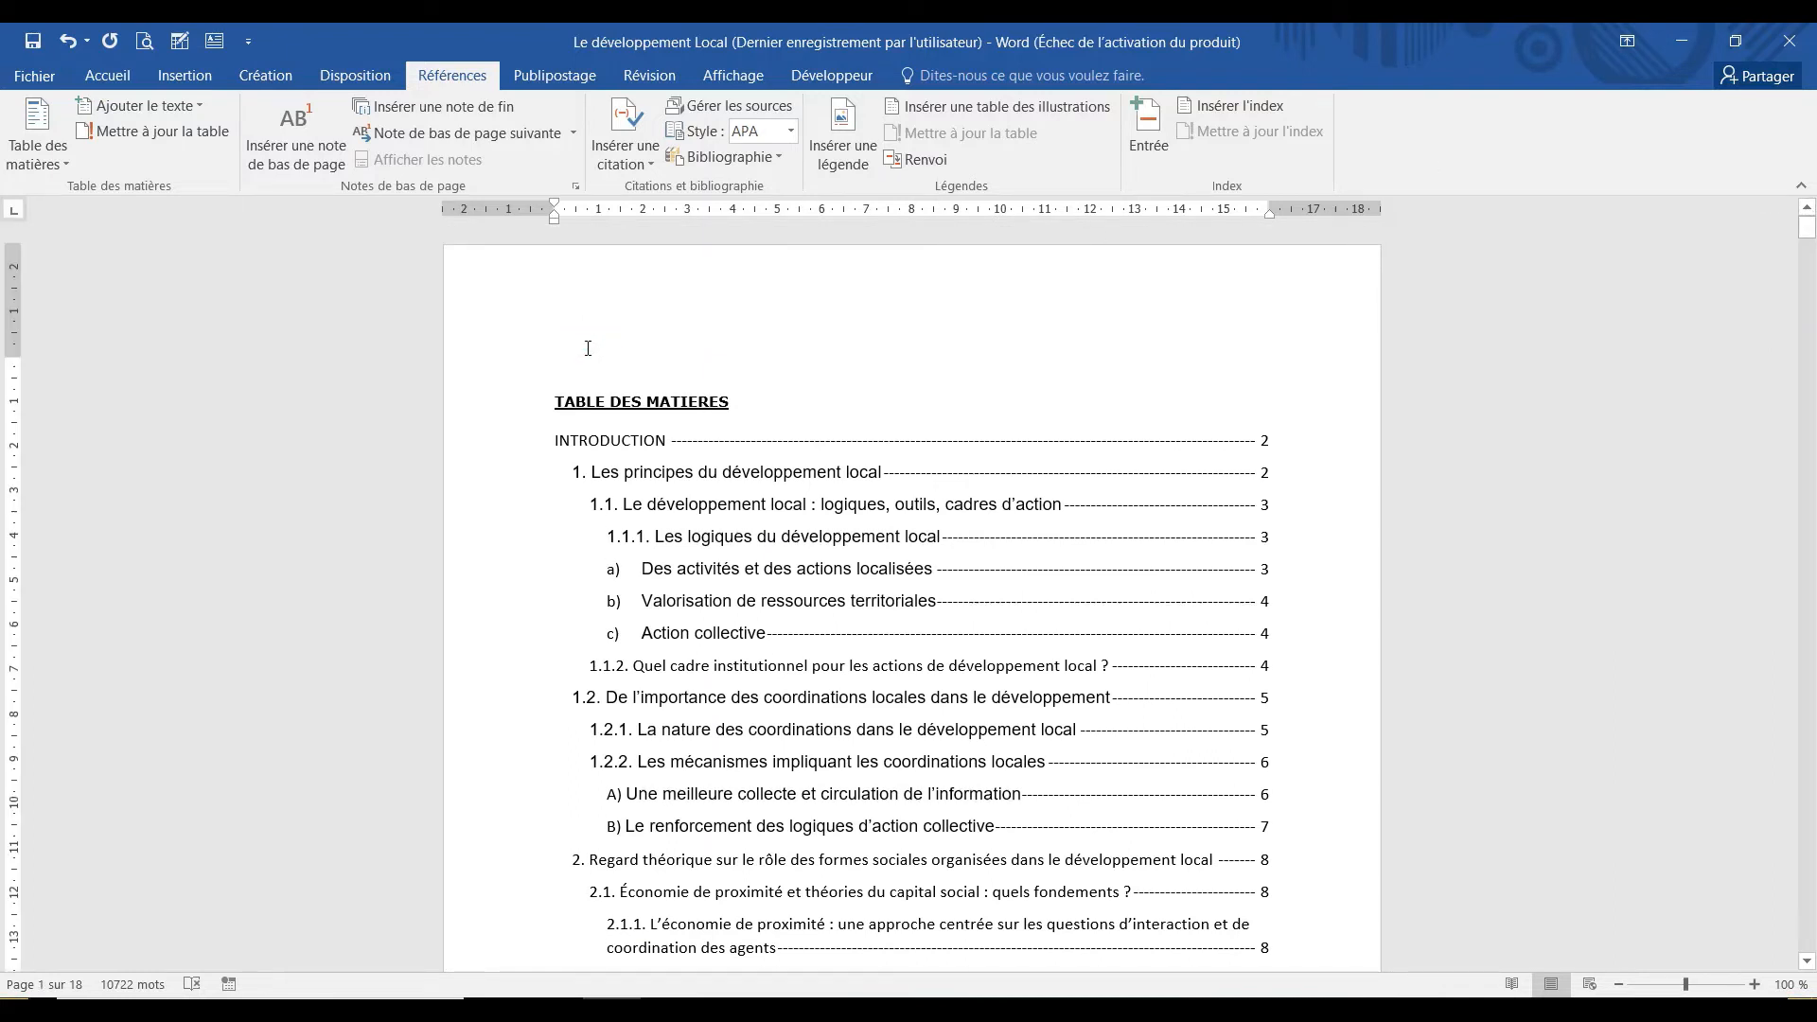
type("SOMMAIRE")
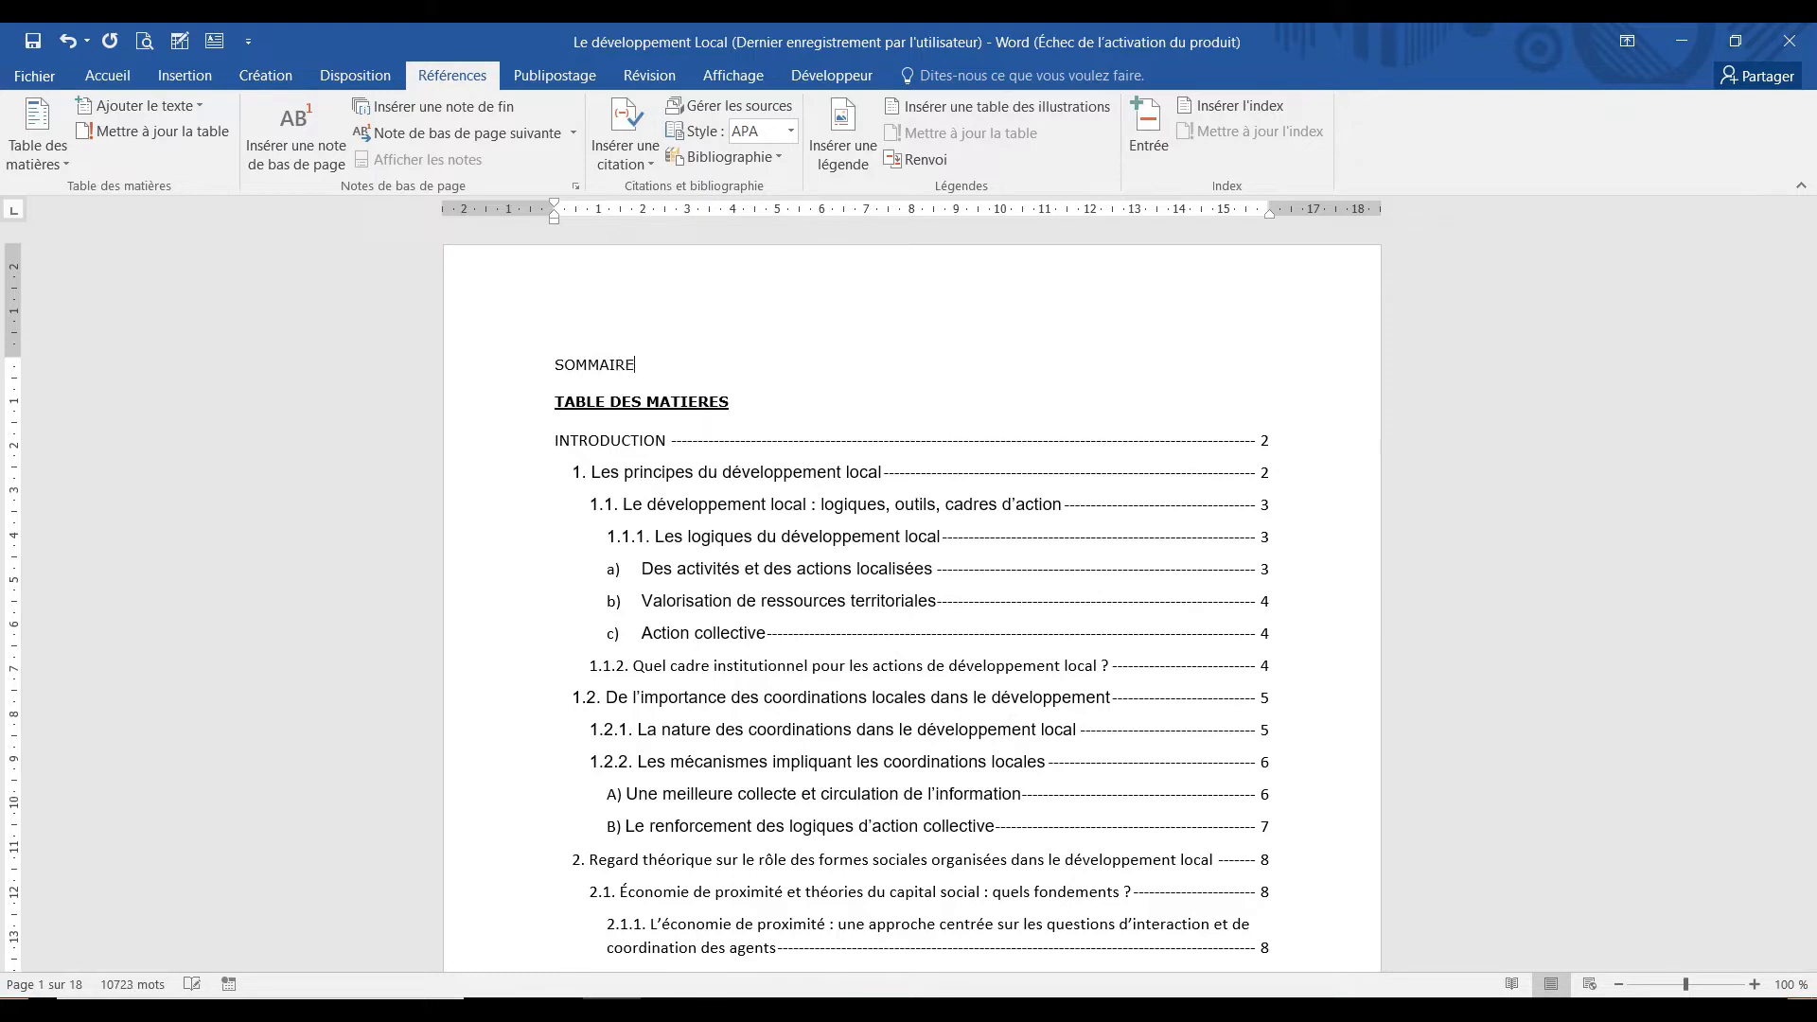
key("Return")
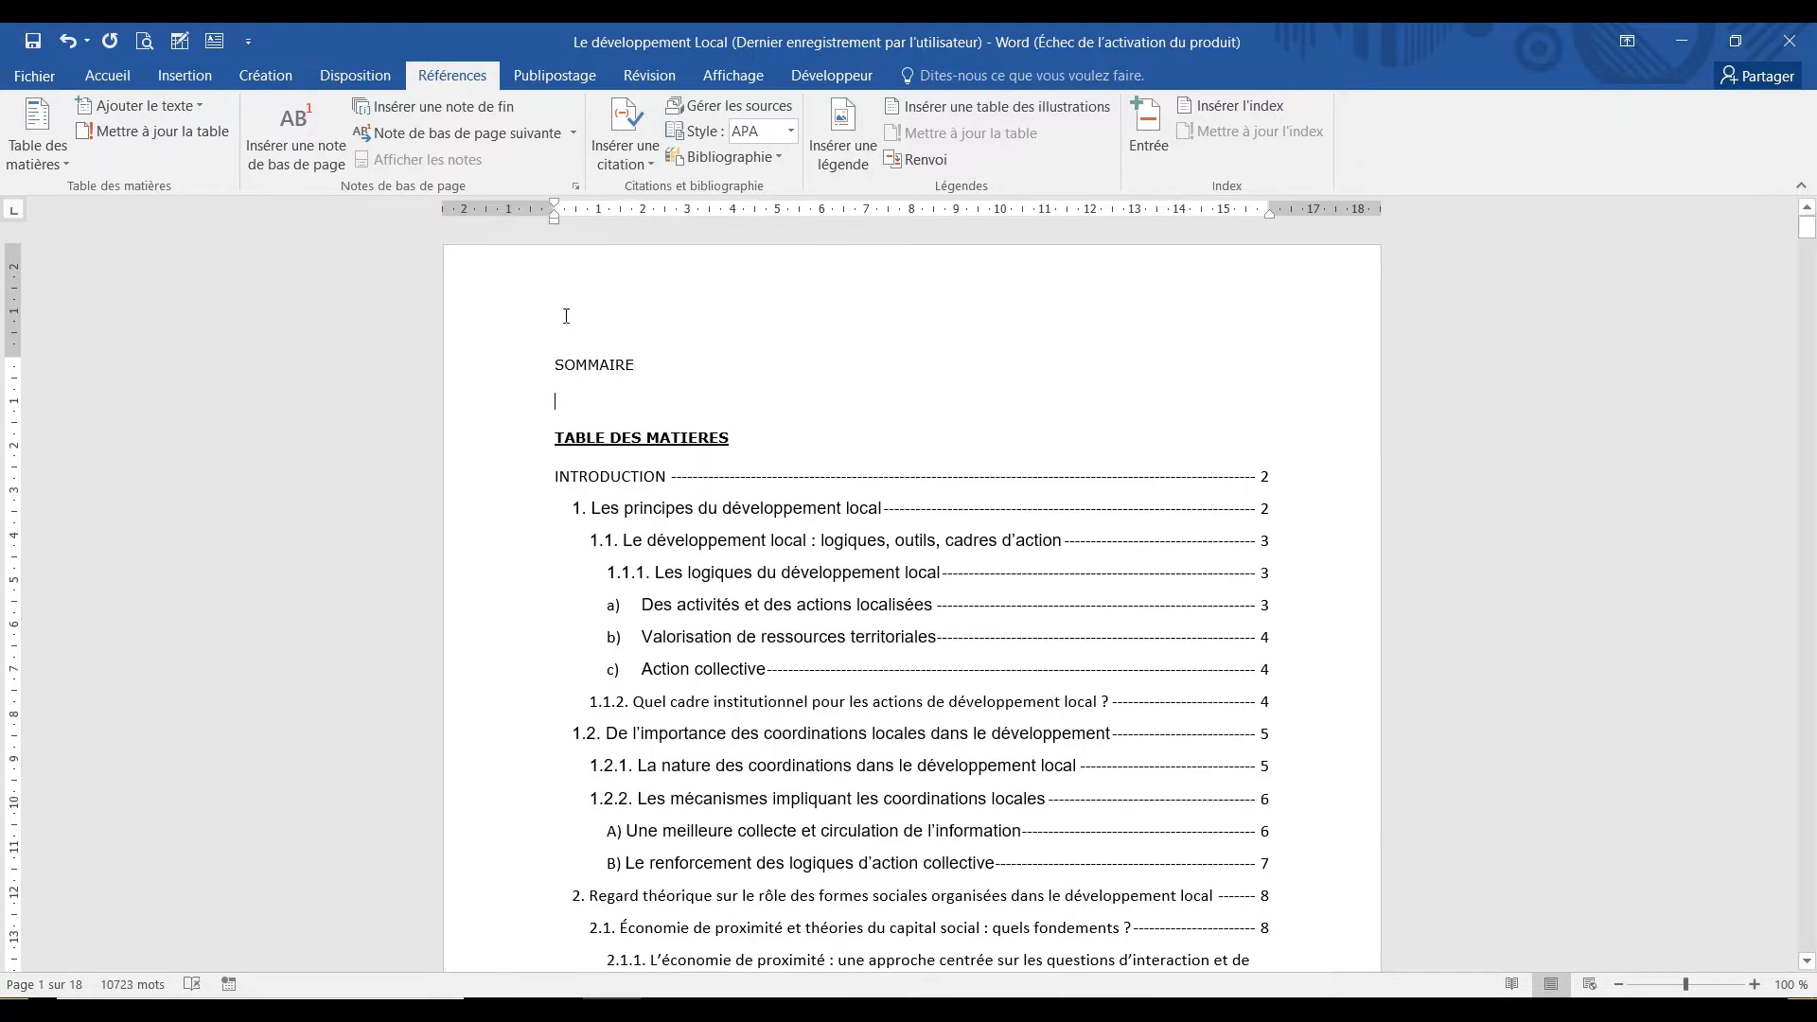
Make the "SOMMAIRE" title bold and set its font size to 14.
left_click_drag(555, 366, 653, 379)
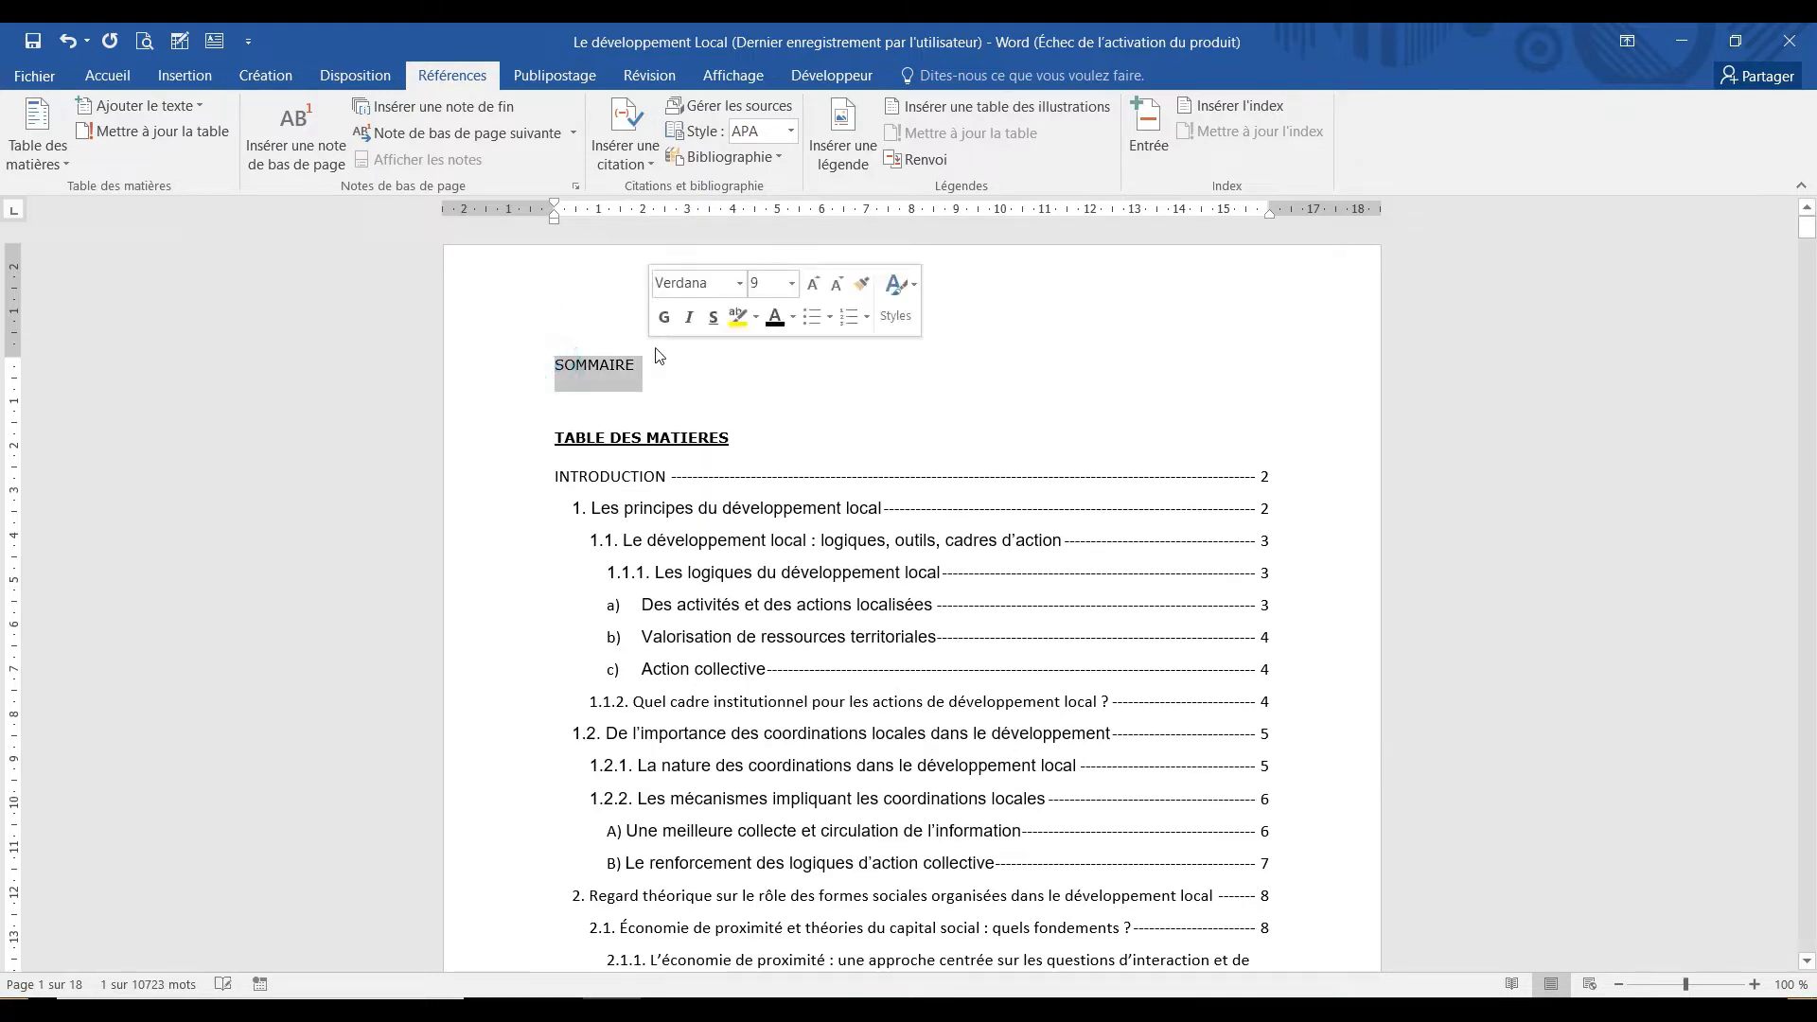
left_click(663, 317)
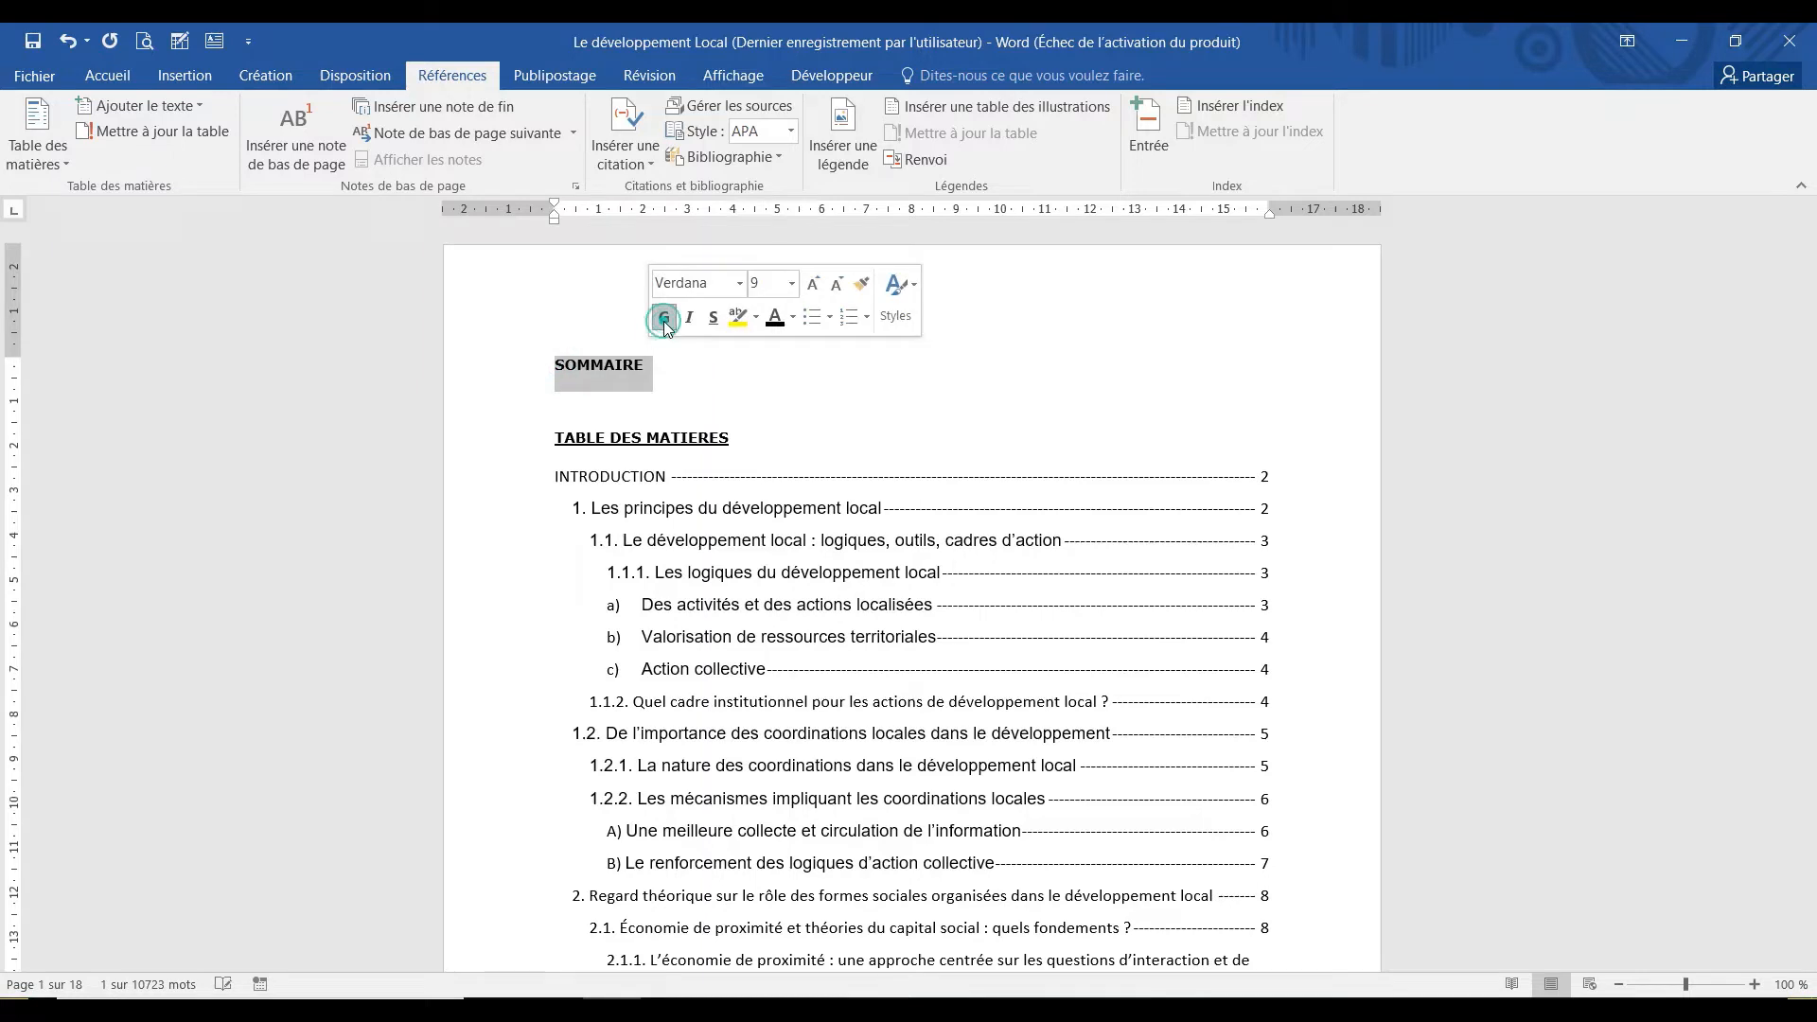
left_click(778, 284)
type("14")
key("Return")
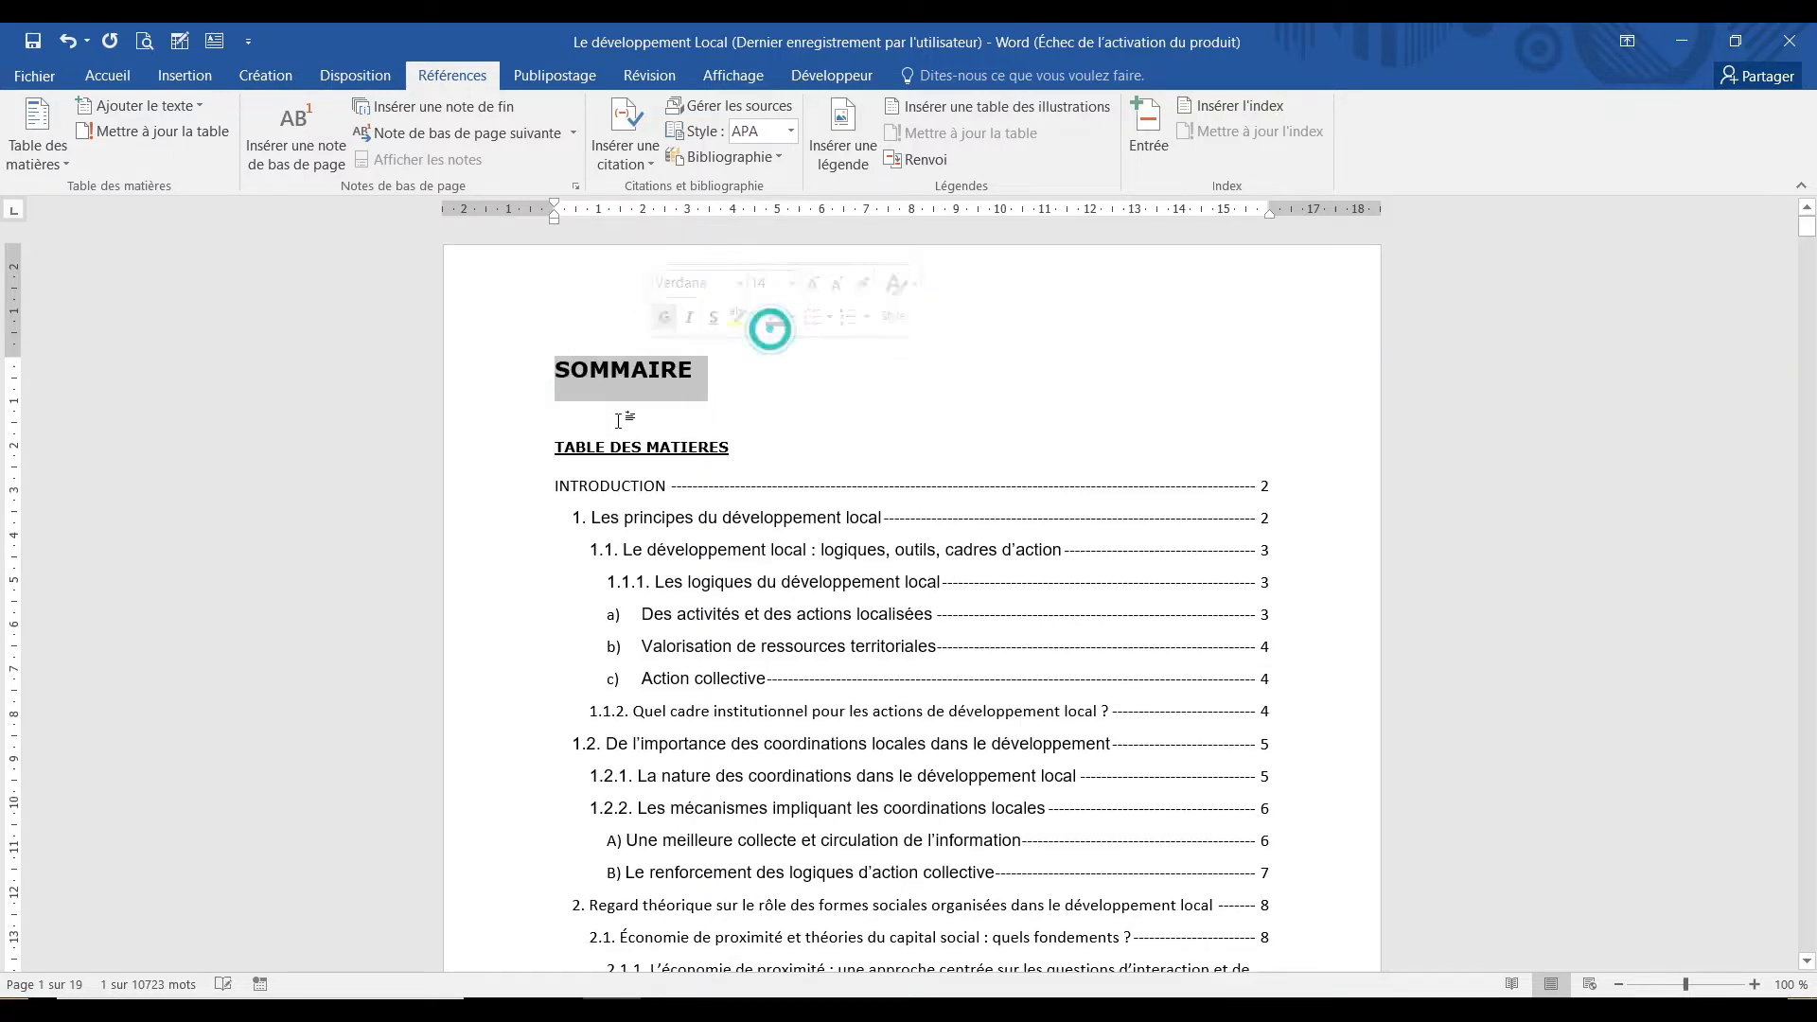
Insert a custom table of contents with a dotted leader and 3 levels on the empty line below "SOMMAIRE", declining to replace the existing table.
left_click(618, 418)
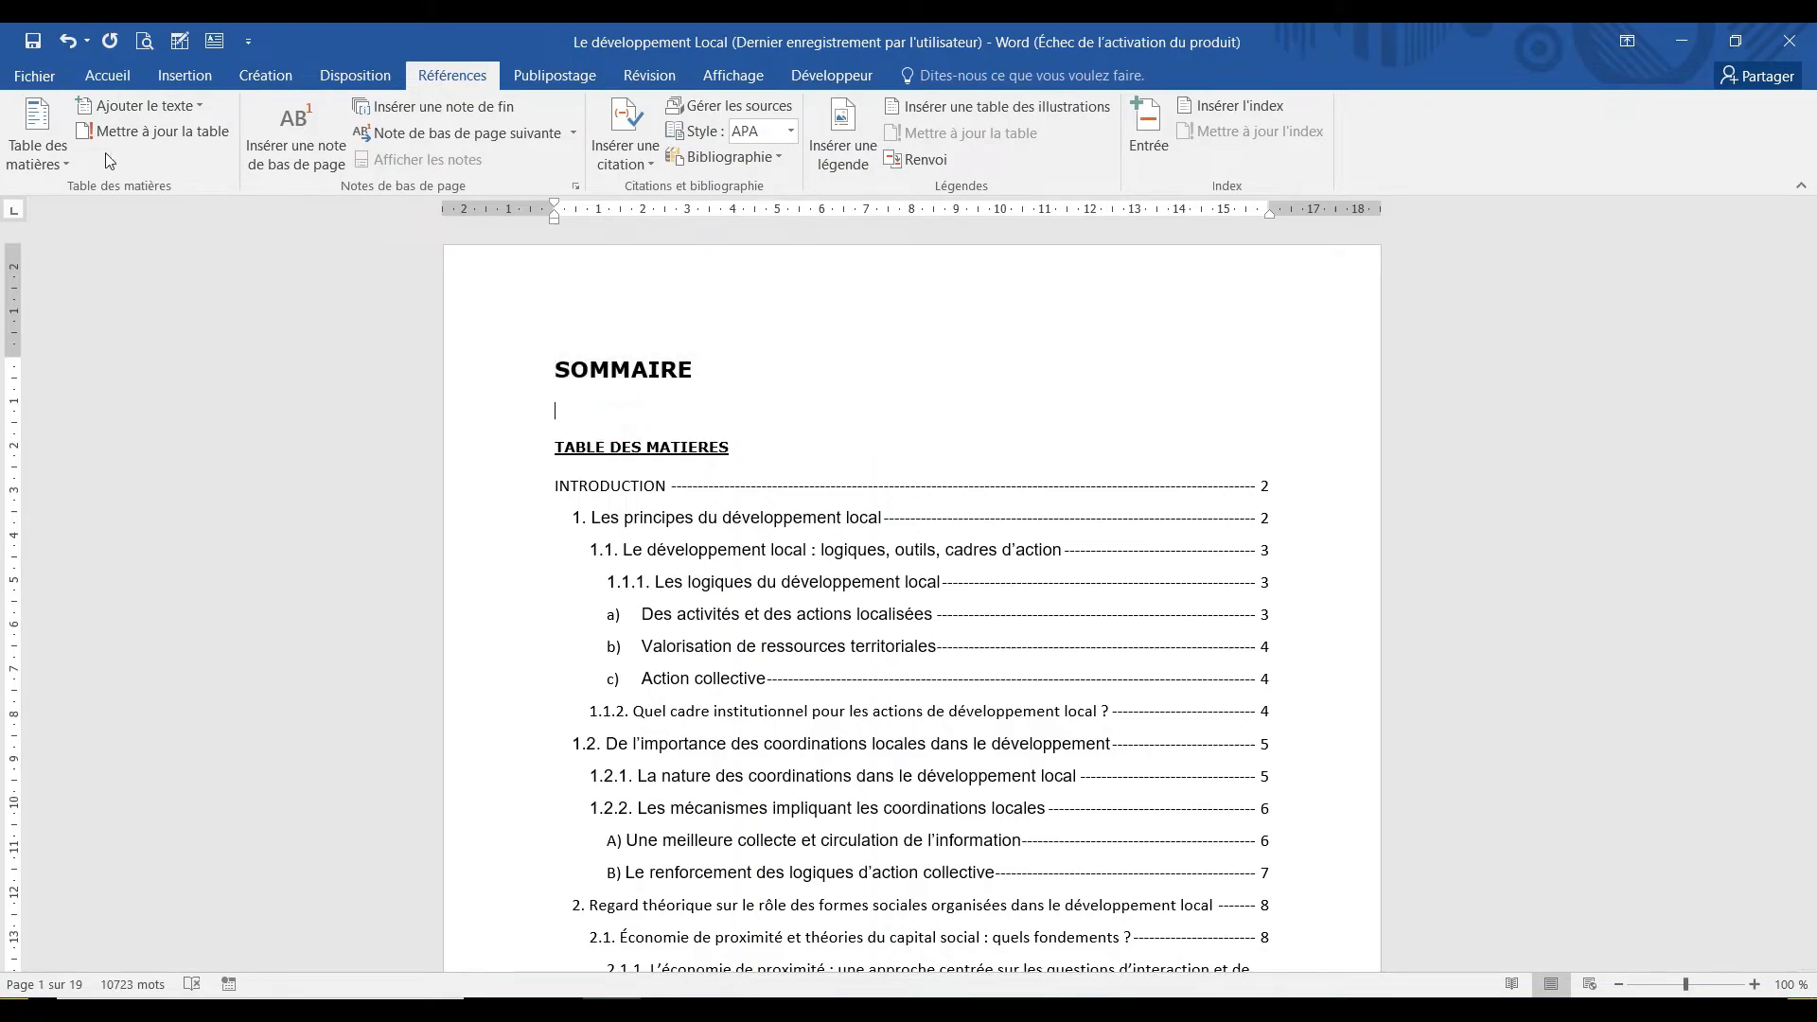
left_click(51, 163)
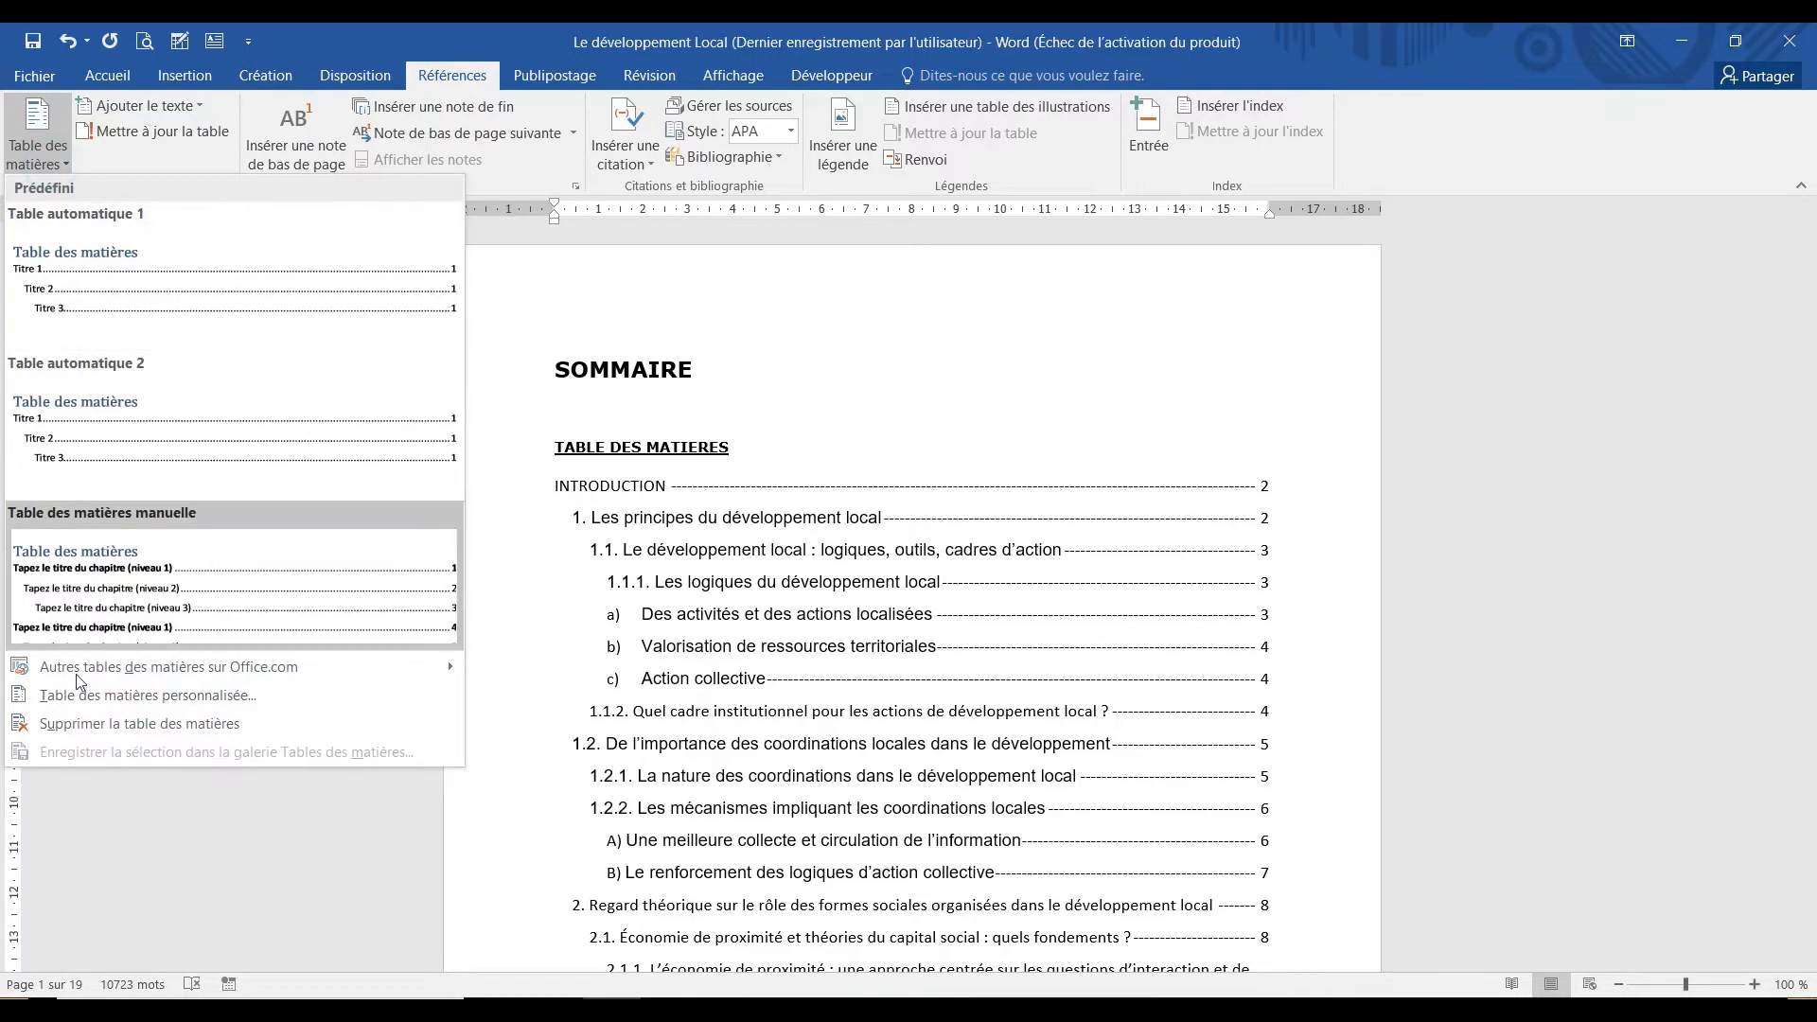
left_click(82, 700)
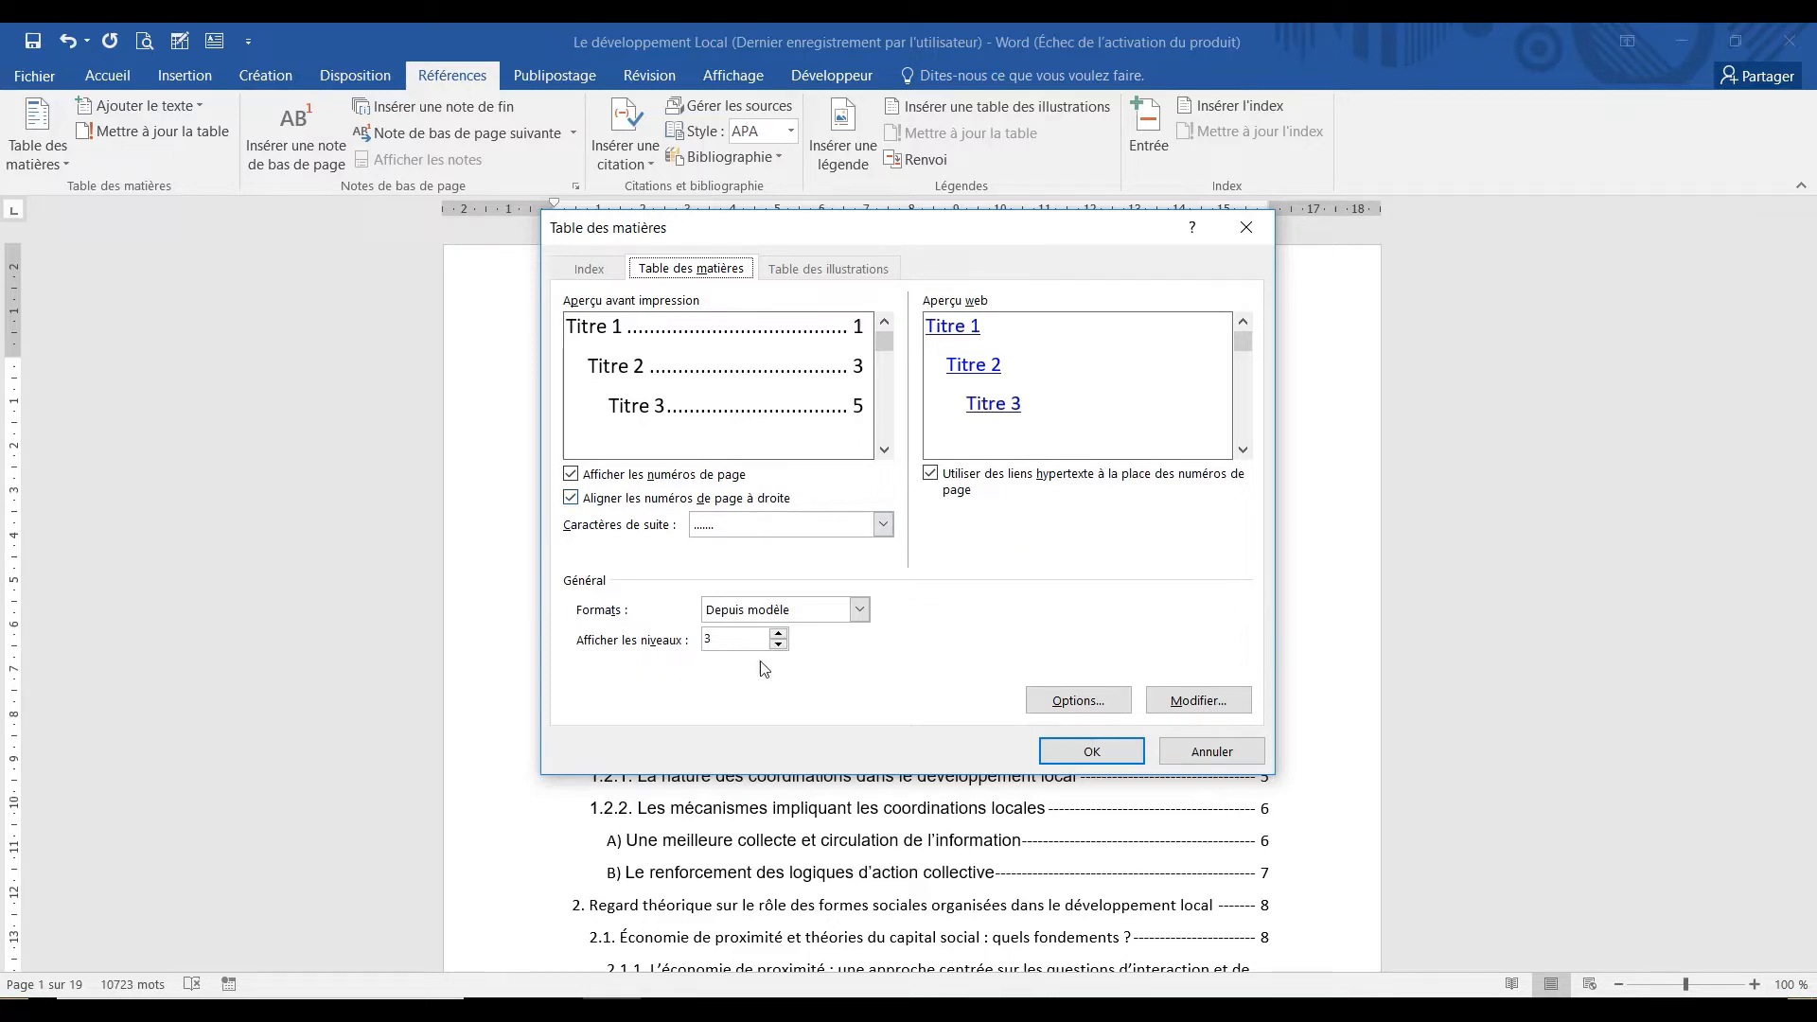
left_click(1072, 748)
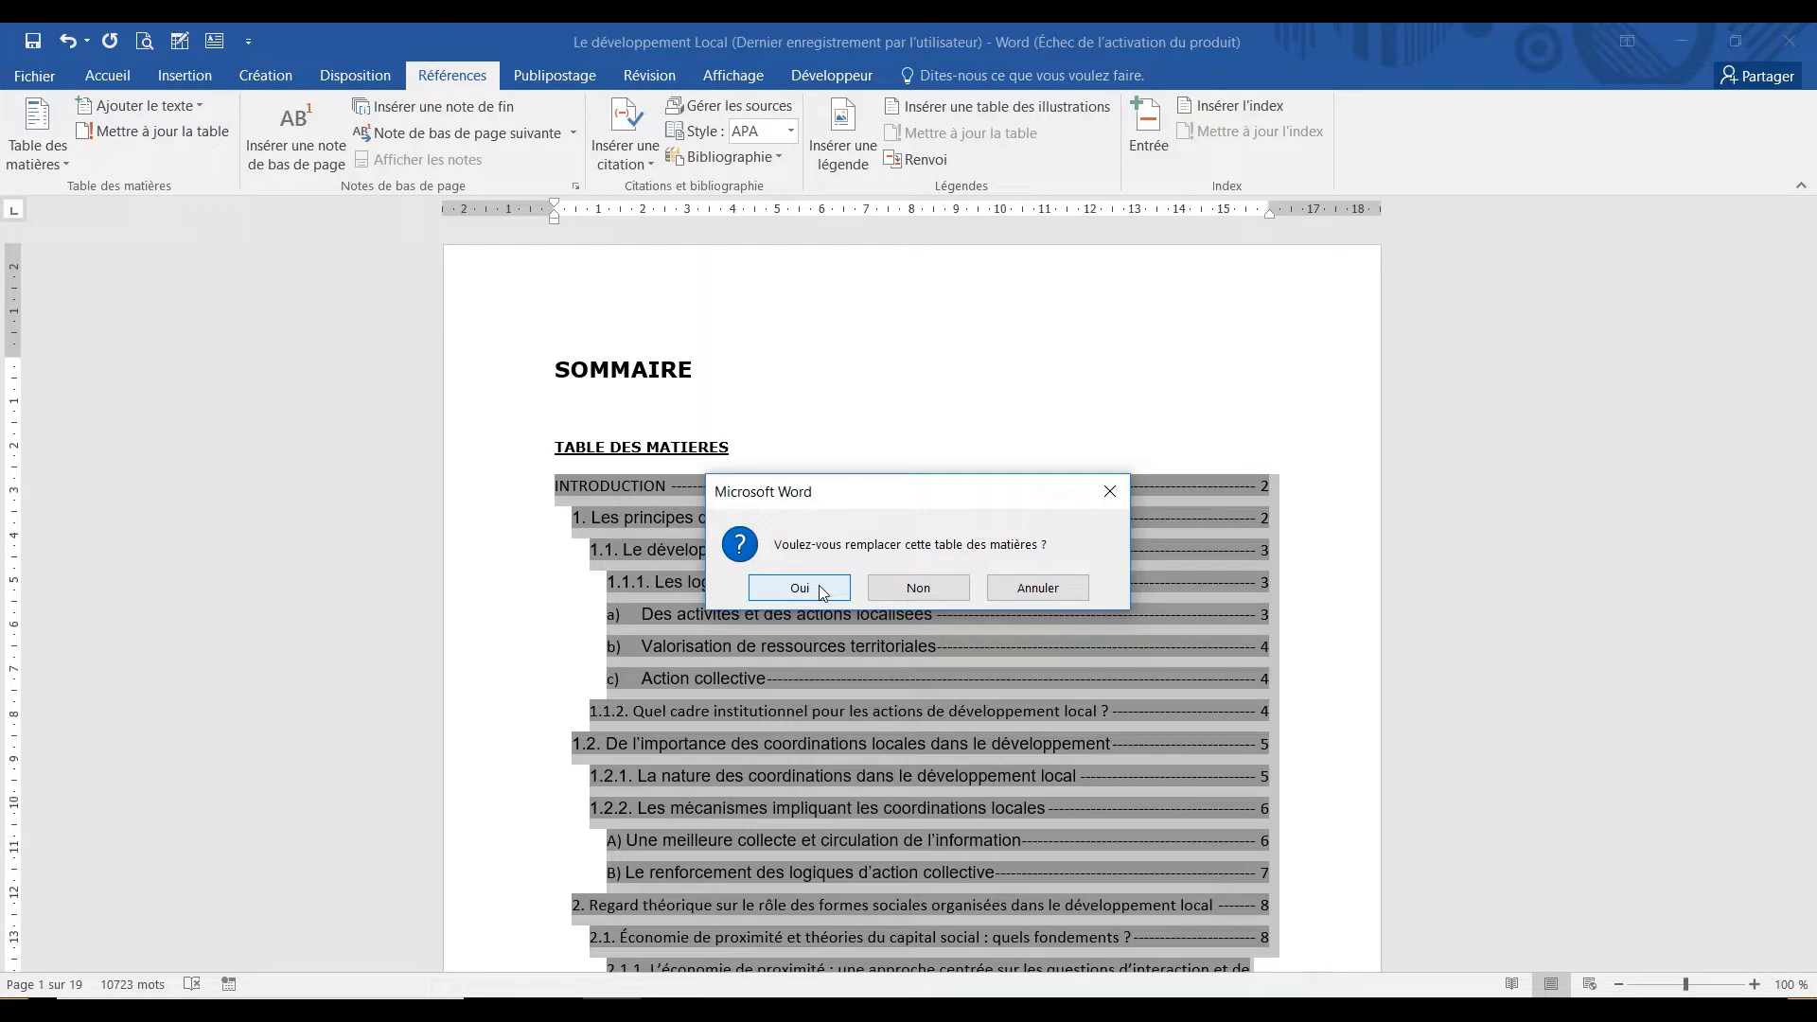
left_click(893, 590)
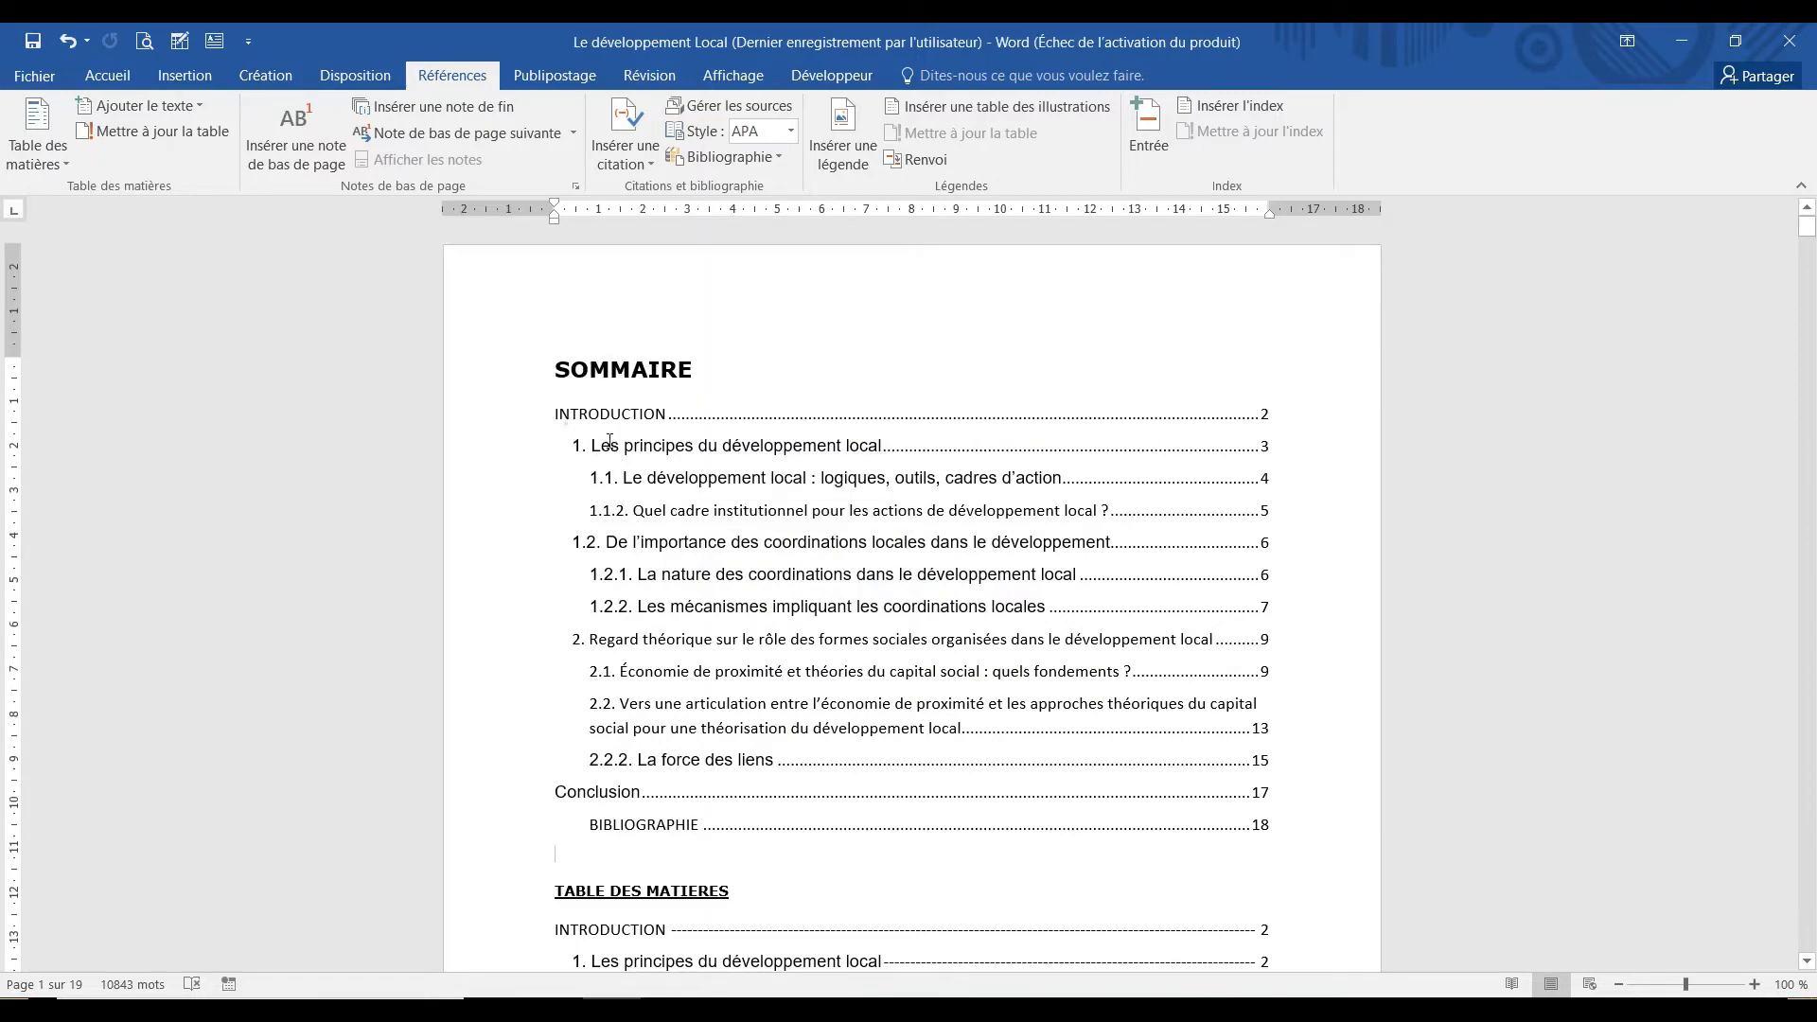
left_click_drag(556, 413, 847, 672)
left_click(839, 728)
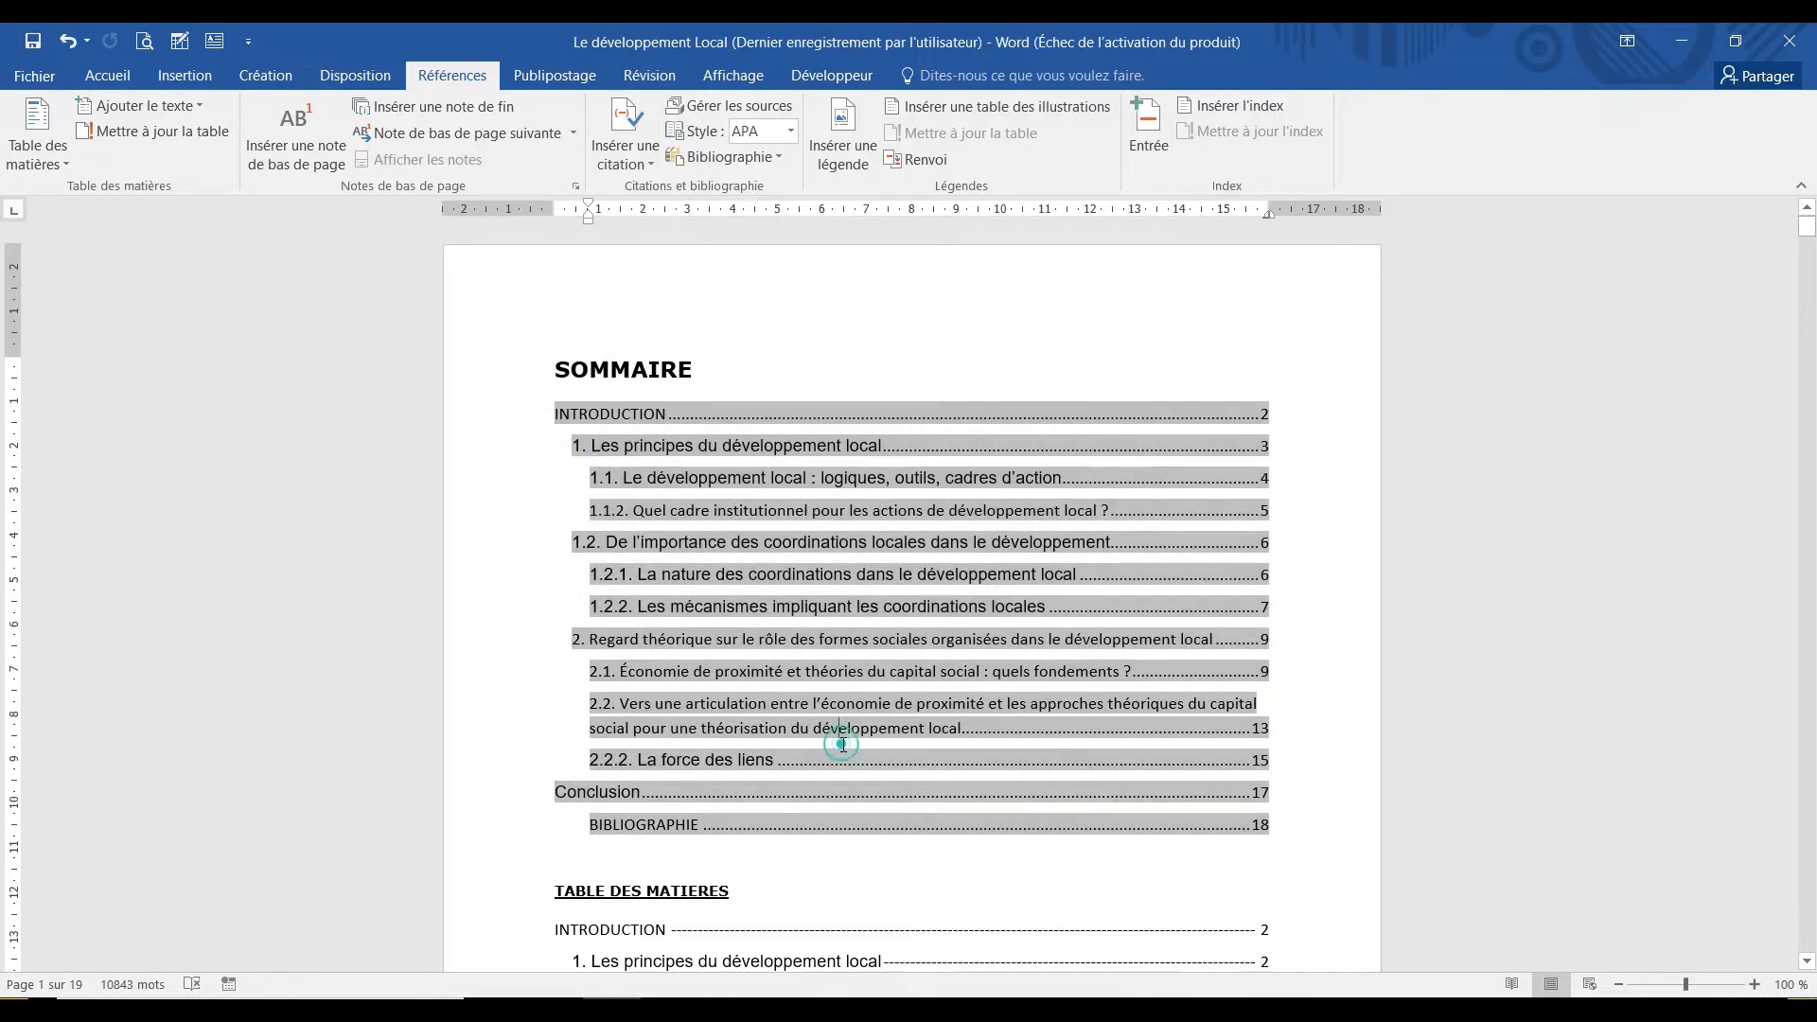
left_click(1061, 872)
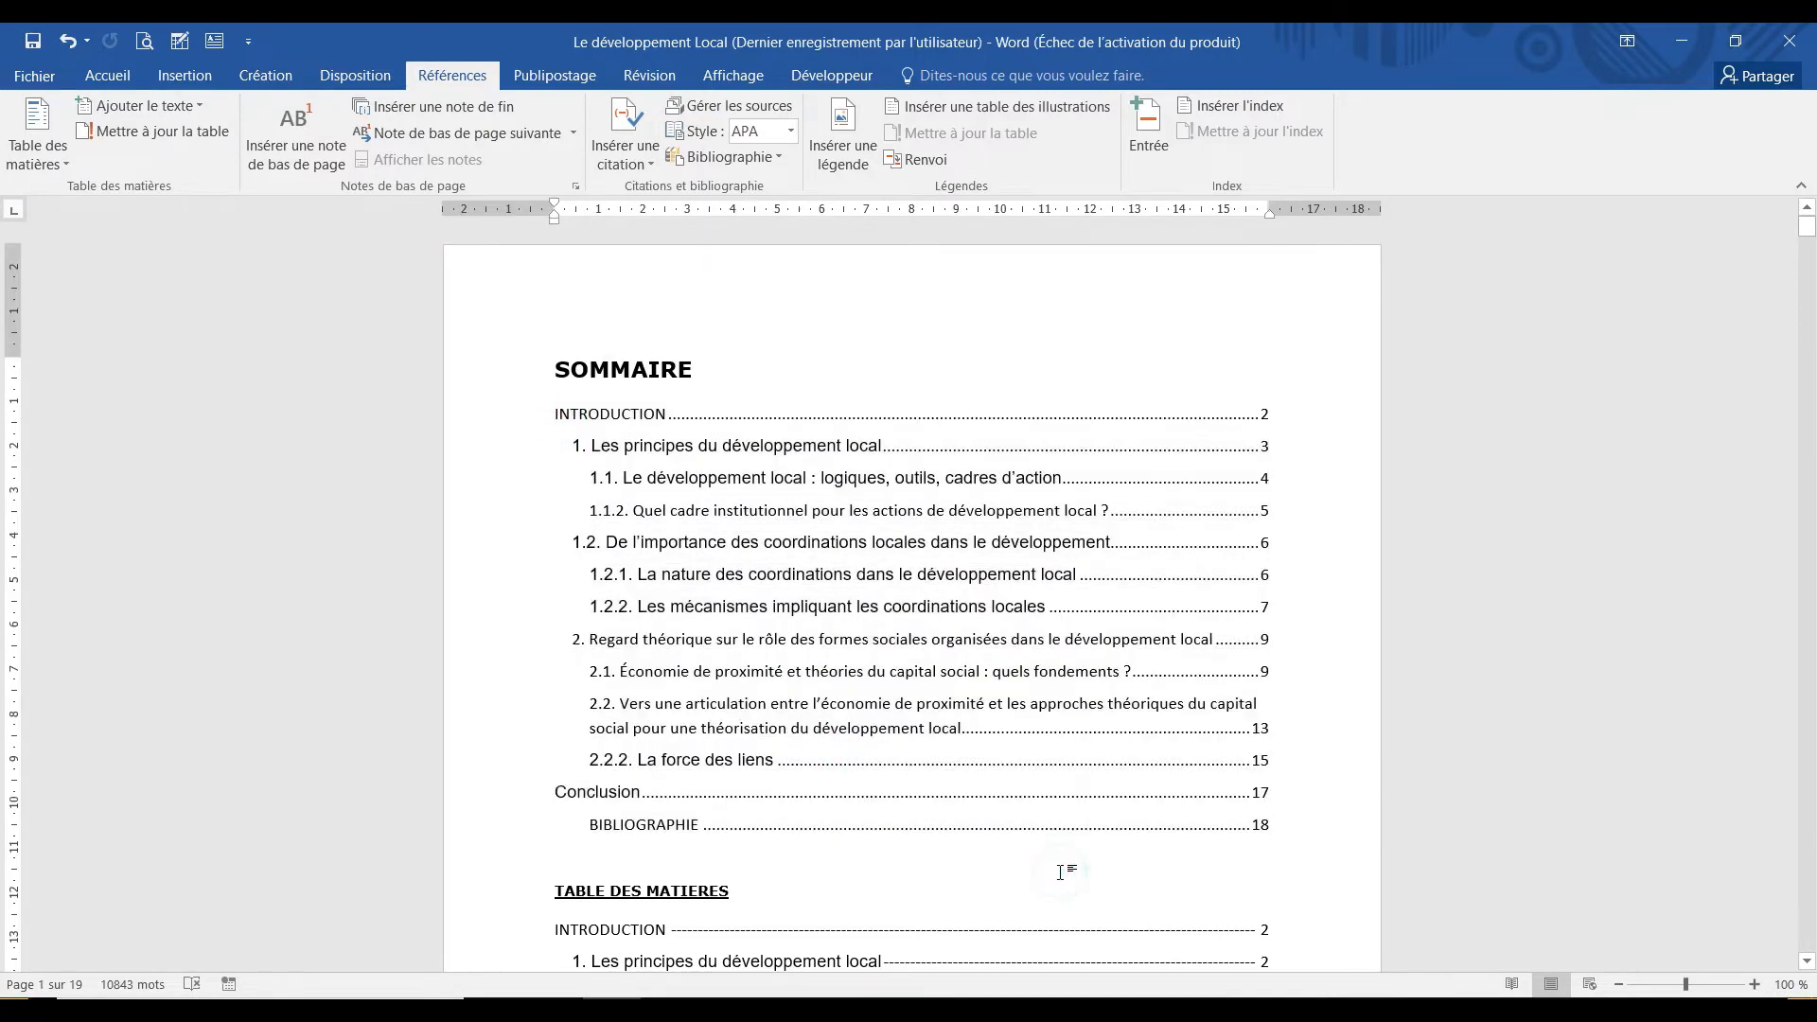
Move the "TABLE DES MATIERES" title to the start of the second page with empty lines, removing the surplus ones.
key("Return")
key("Return")
key("Return")
key("Return")
key("Return")
key("Return")
key("Return")
key("Return")
key("Return")
key("Return")
key("Return")
key("Return")
key("Return")
key("Return")
key("Return")
key("Return")
key("Return")
key("Return")
key("Return")
key("Return")
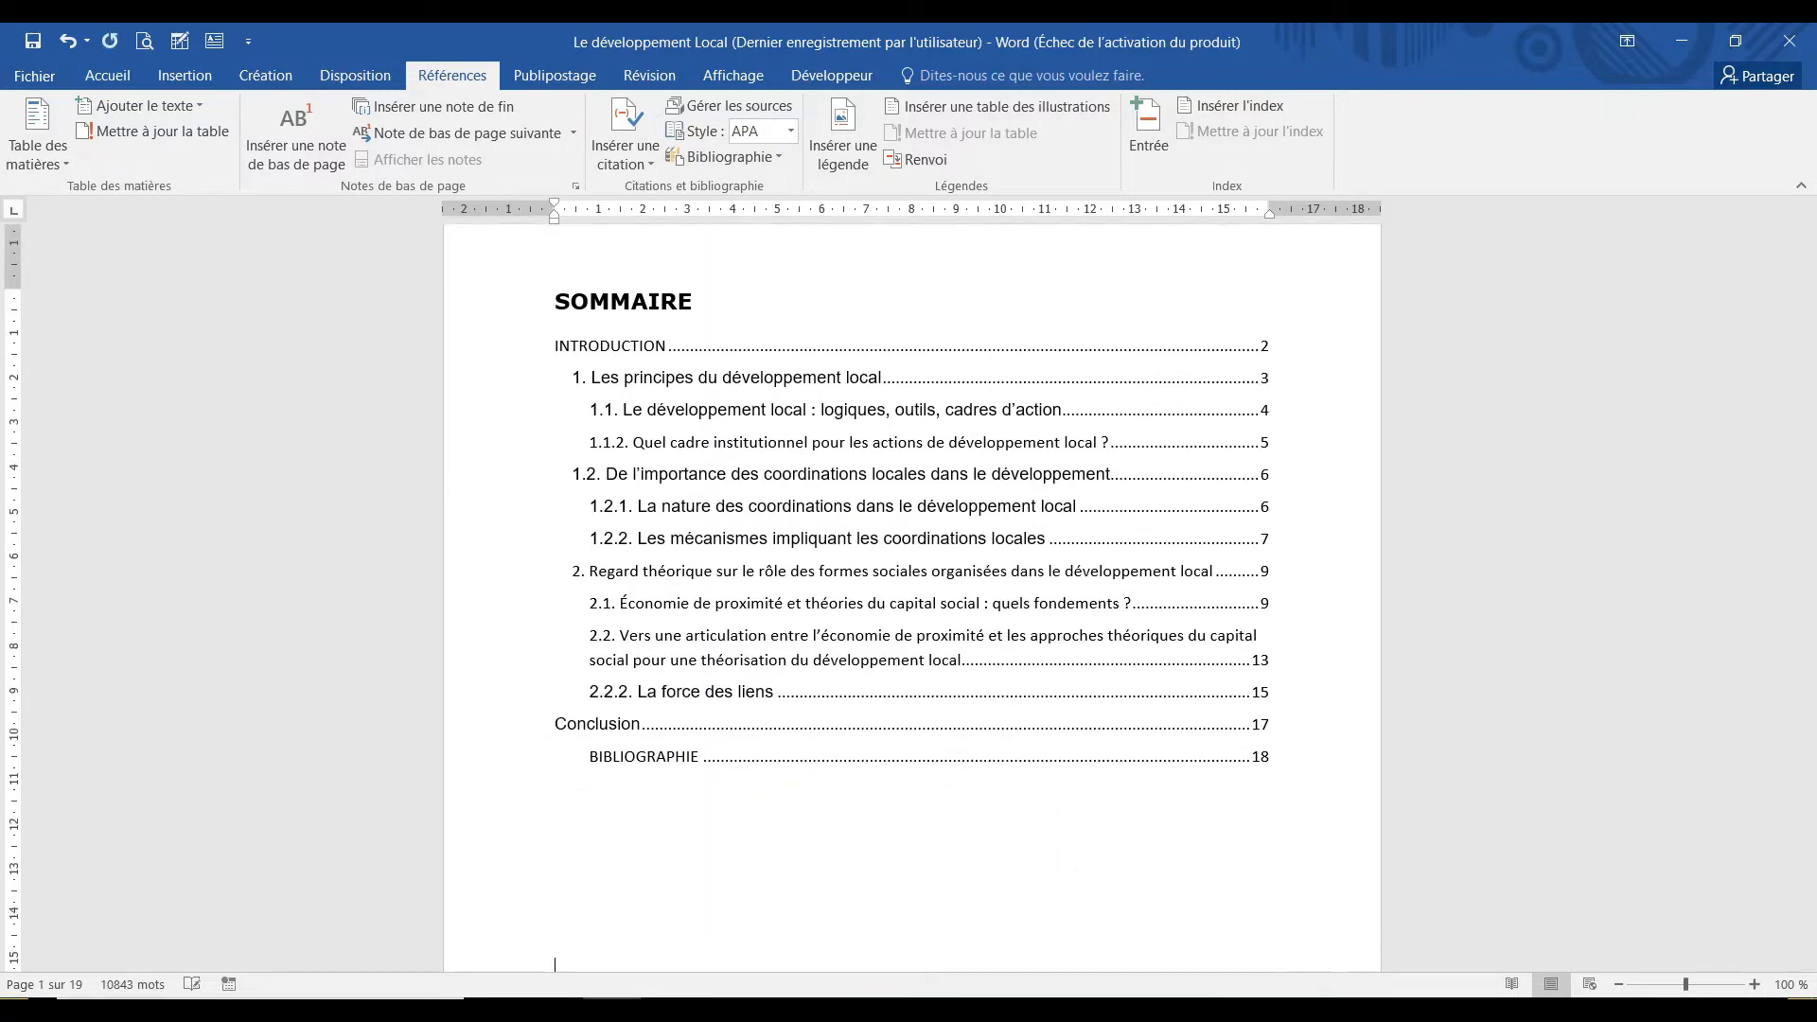
key("Return")
key("Return")
key("Return")
key("Return")
key("Return")
key("Return")
key("Return")
key("Return")
key("Return")
key("Return")
key("Return")
key("Return")
key("Return")
key("Return")
key("Return")
key("Return")
key("Return")
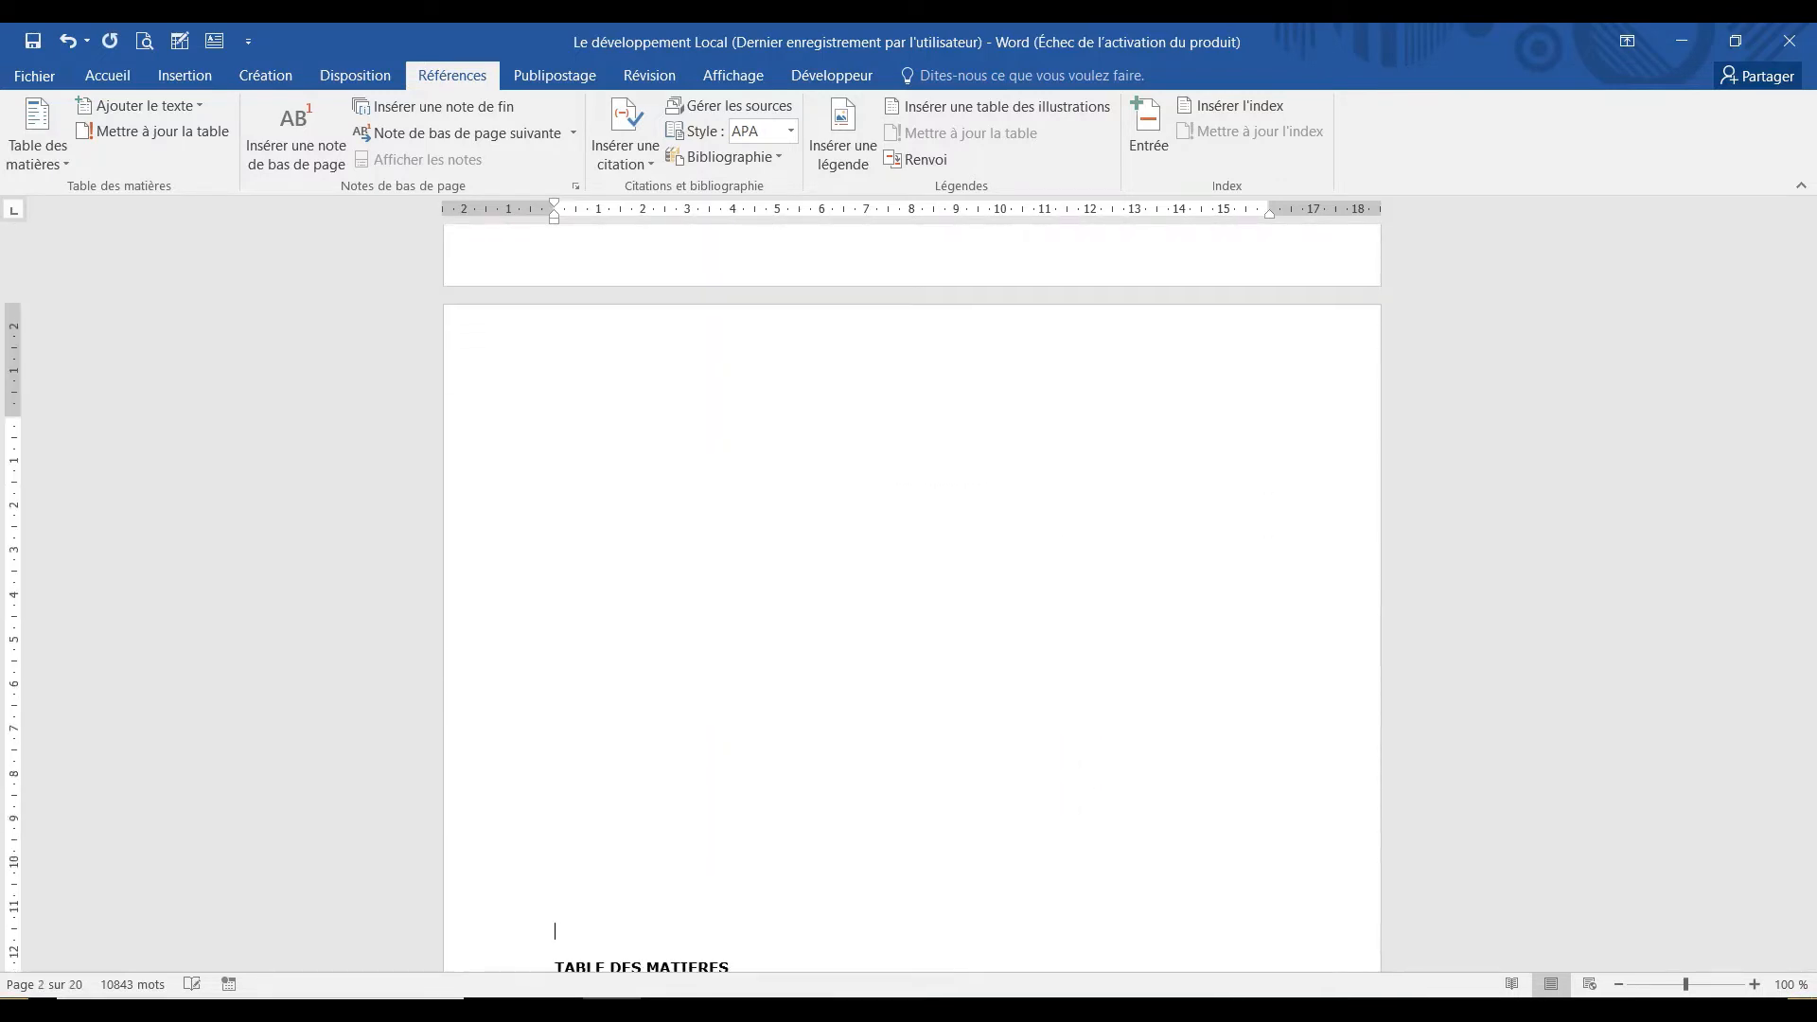
key("BackSpace")
key("BackSpace")
key("BackSpace")
key("BackSpace")
key("BackSpace")
key("BackSpace")
key("BackSpace")
key("BackSpace")
key("BackSpace")
key("BackSpace")
key("BackSpace")
key("BackSpace")
key("BackSpace")
key("BackSpace")
key("BackSpace")
key("BackSpace")
key("BackSpace")
key("BackSpace")
key("BackSpace")
key("BackSpace")
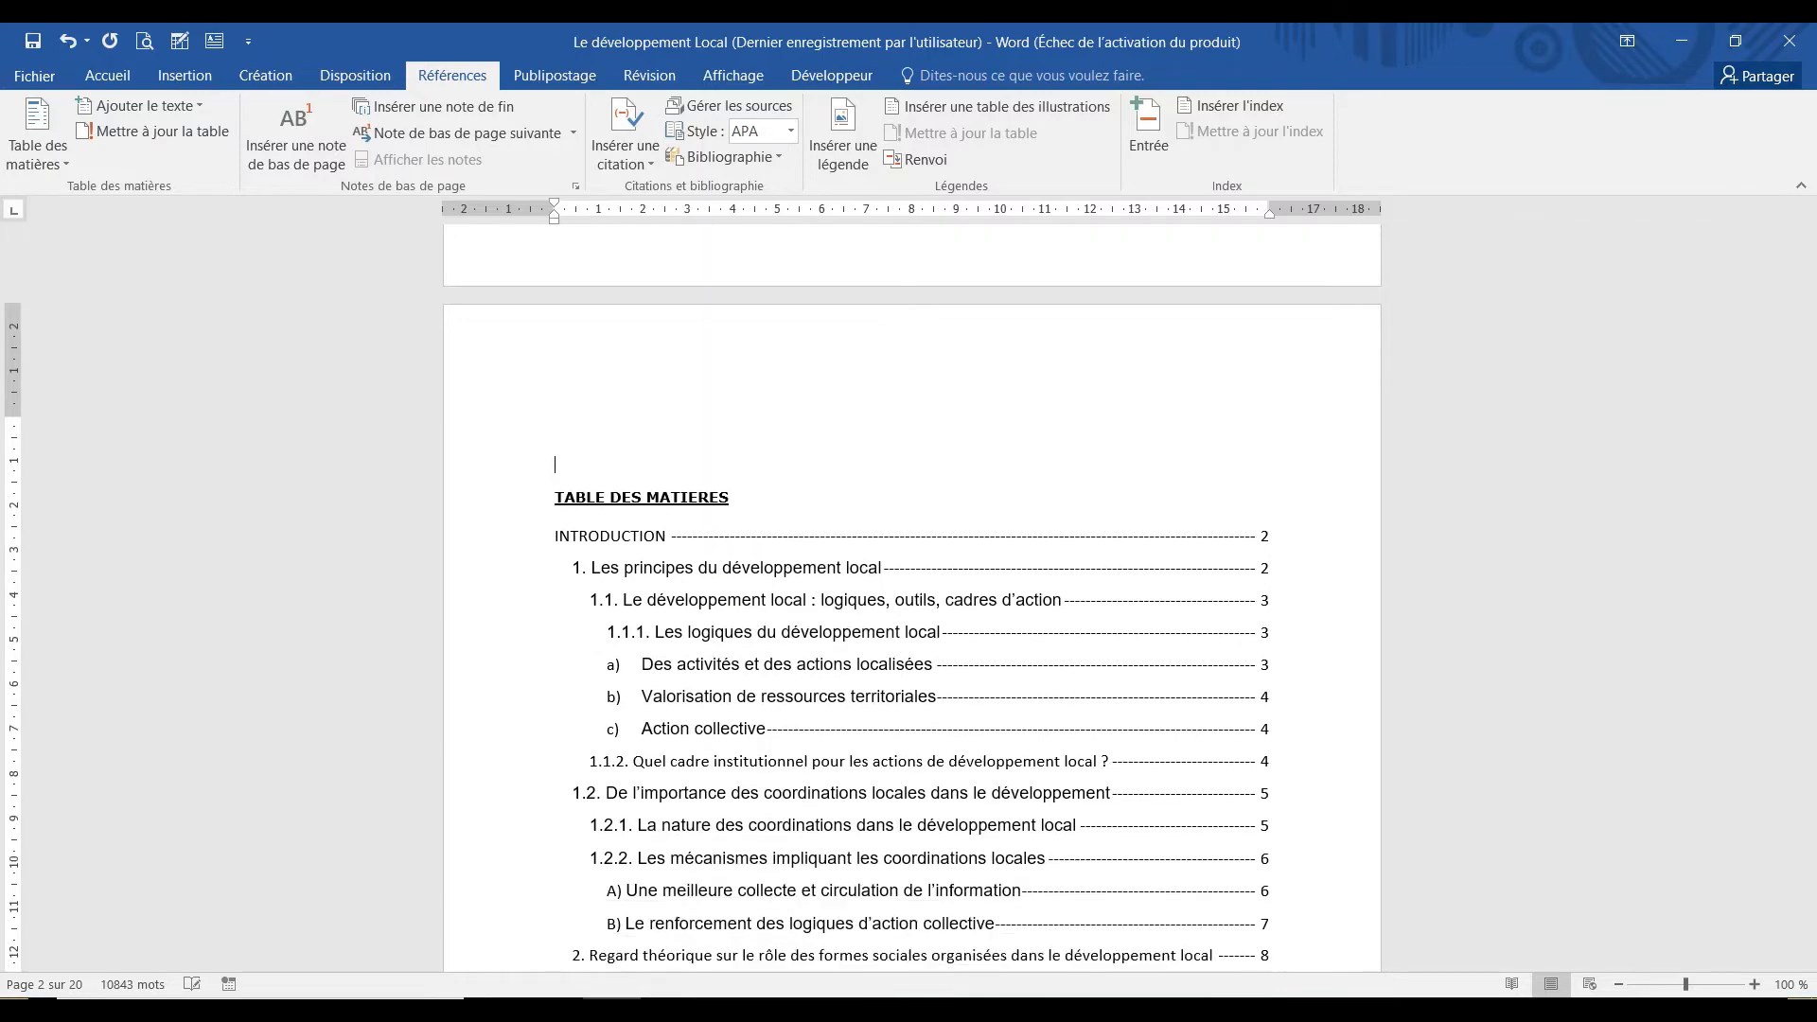
key("BackSpace")
key("BackSpace")
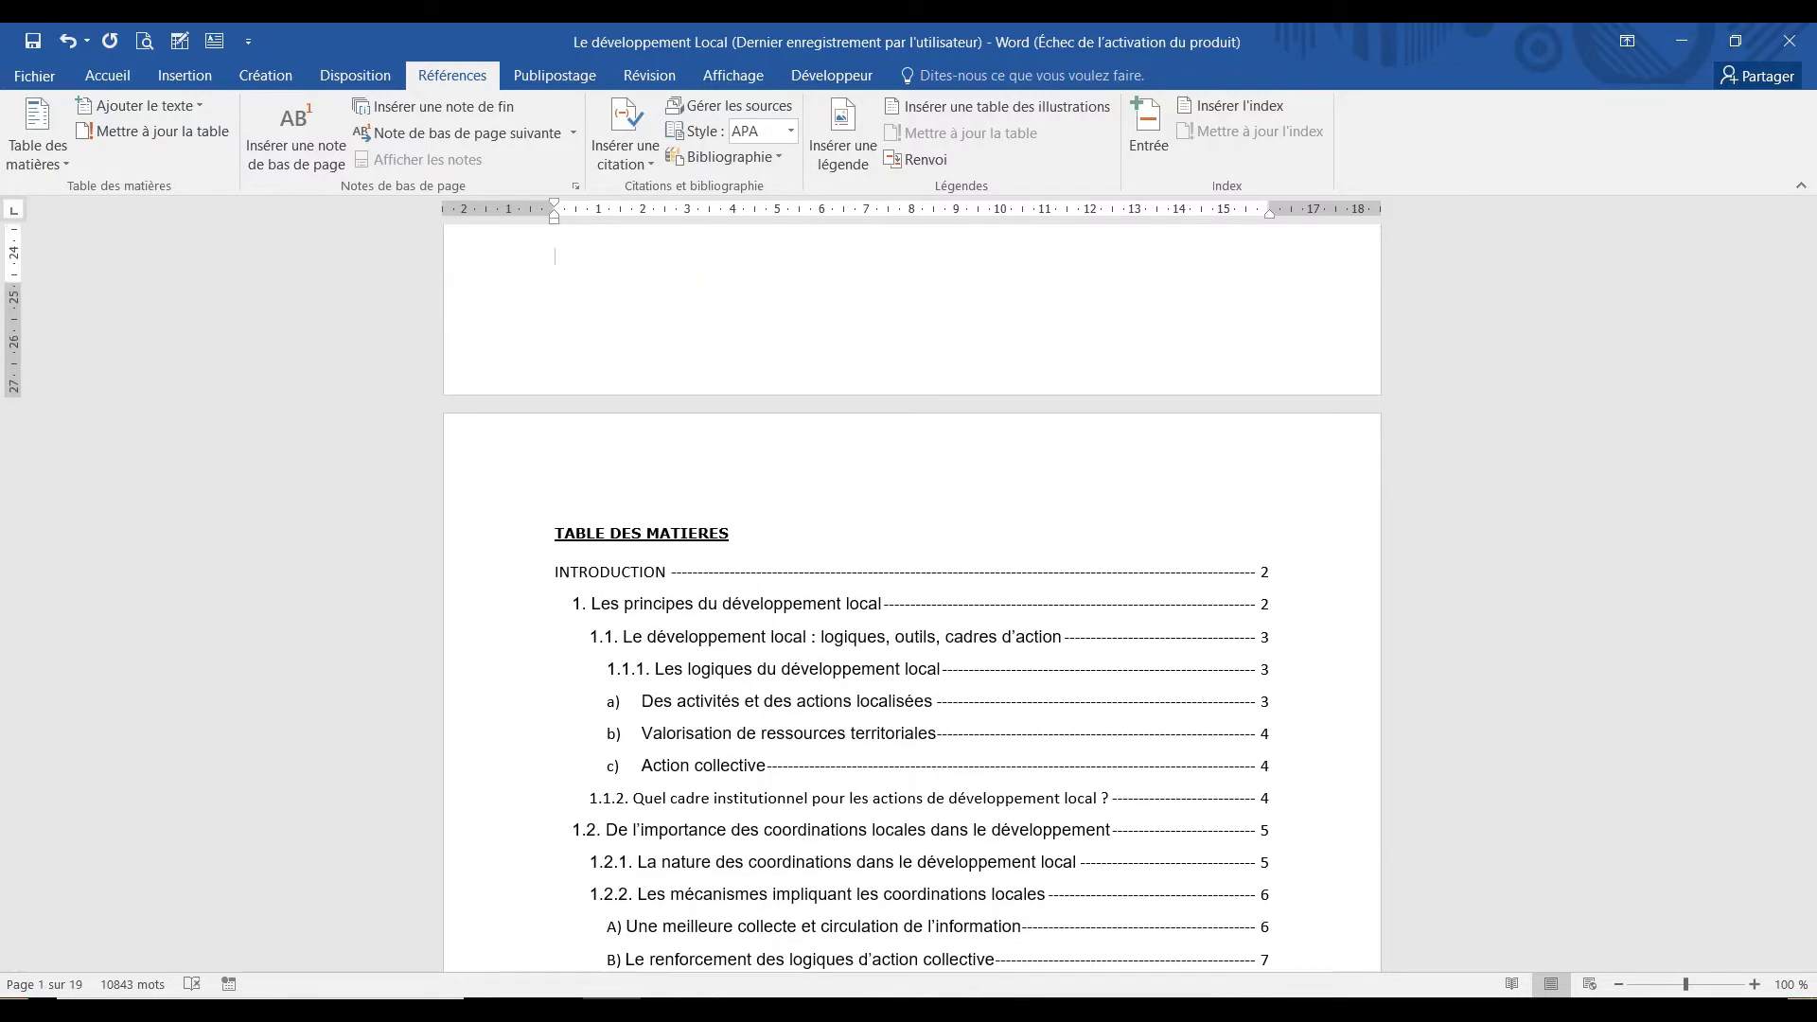
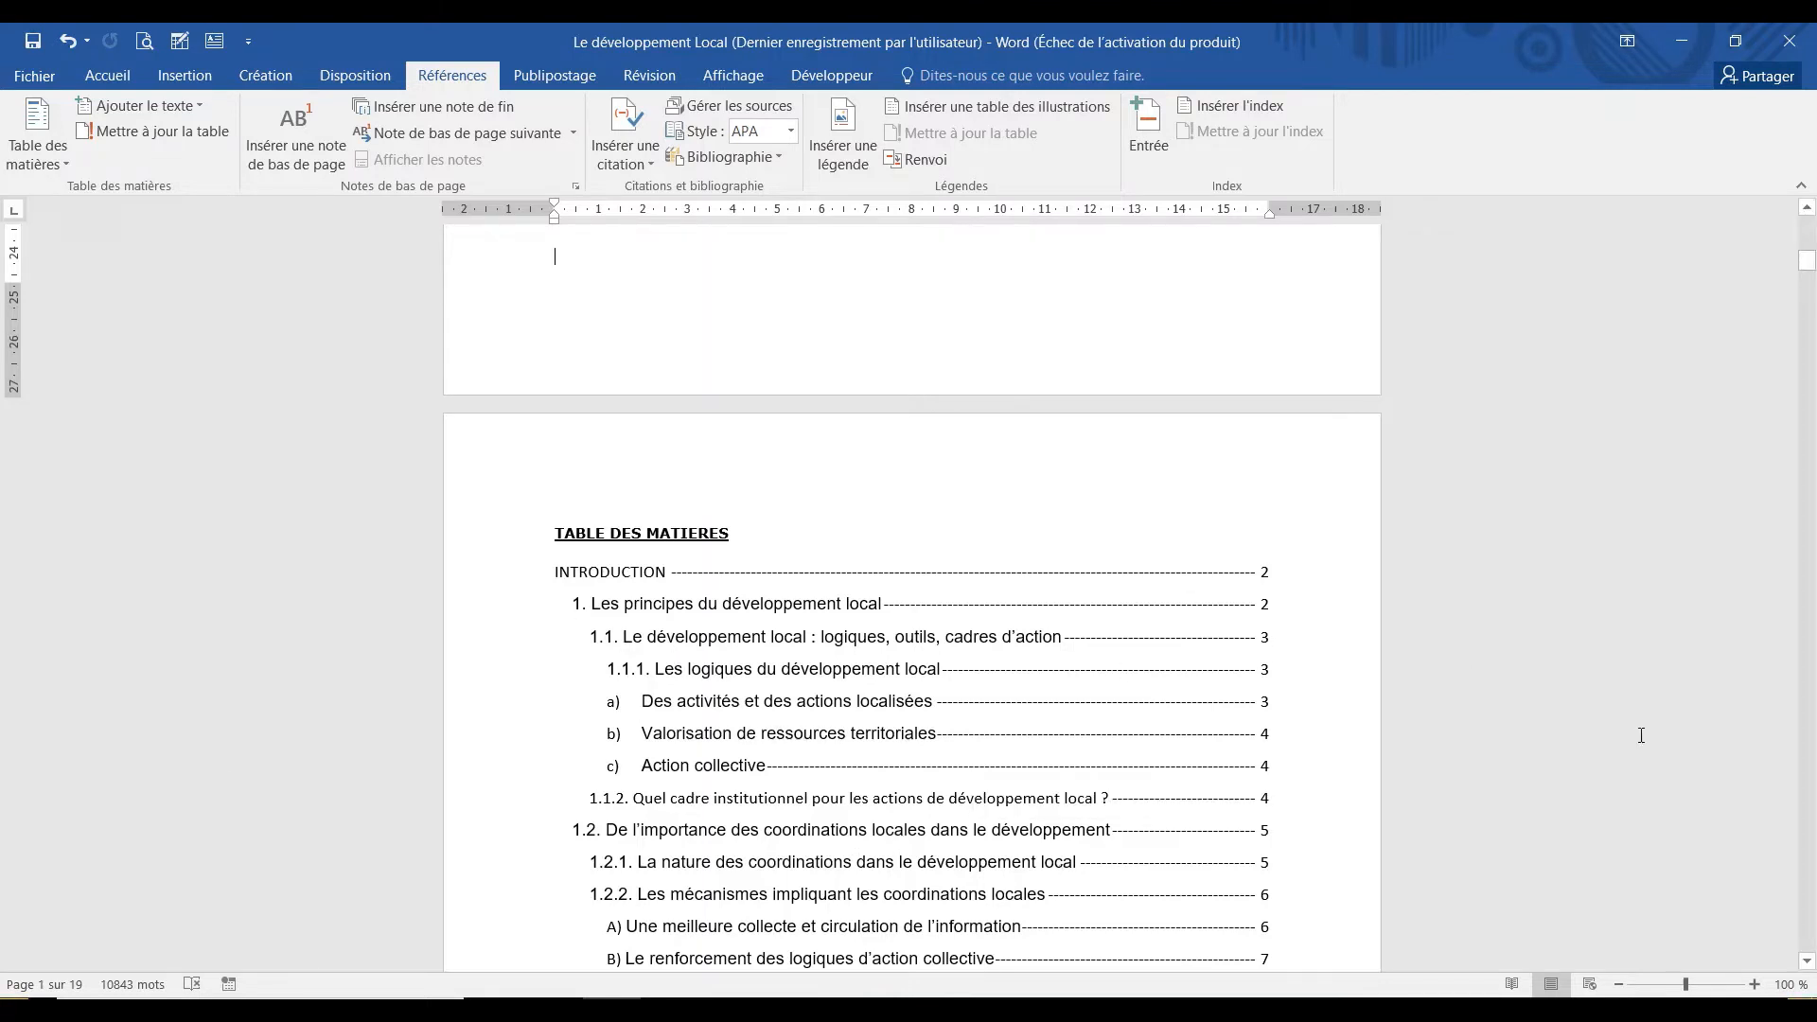
Examine the manually typed titles above the two tables in the body of the document.
left_click_drag(1808, 261, 1813, 705)
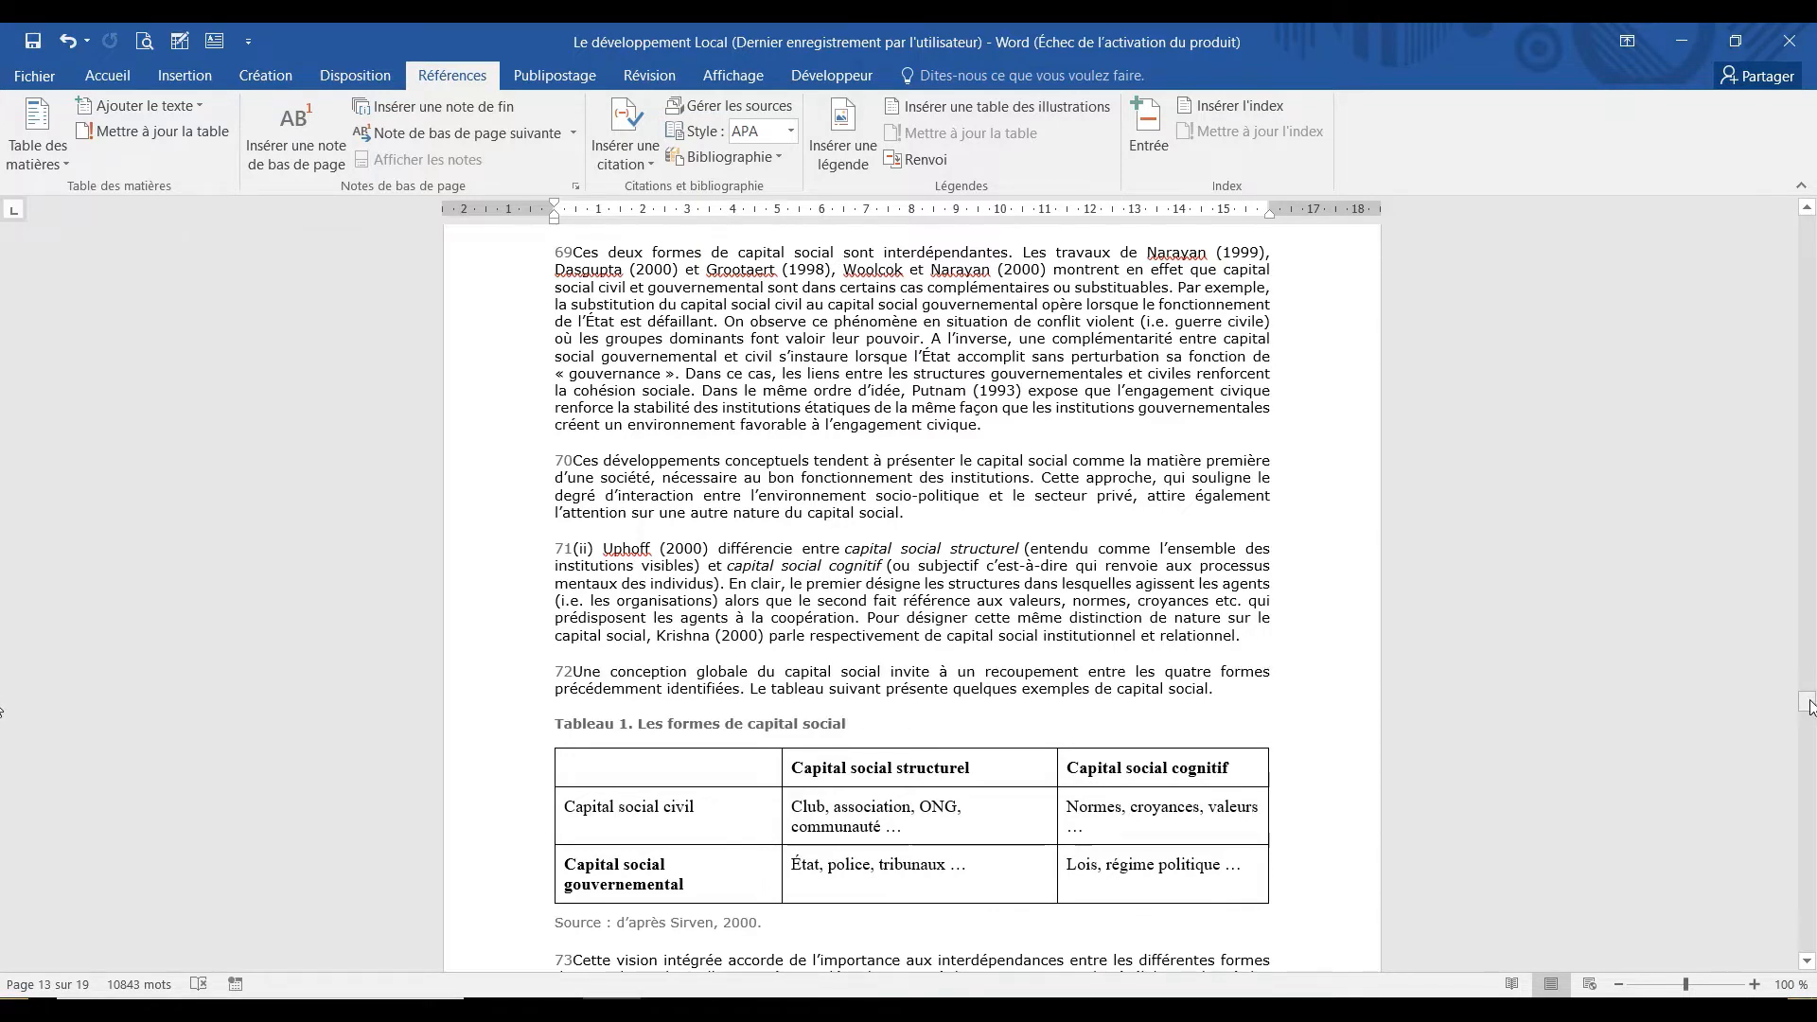
mouse_move(1809, 707)
left_mouse_down()
mouse_move(1809, 723)
mouse_move(1809, 707)
left_mouse_up()
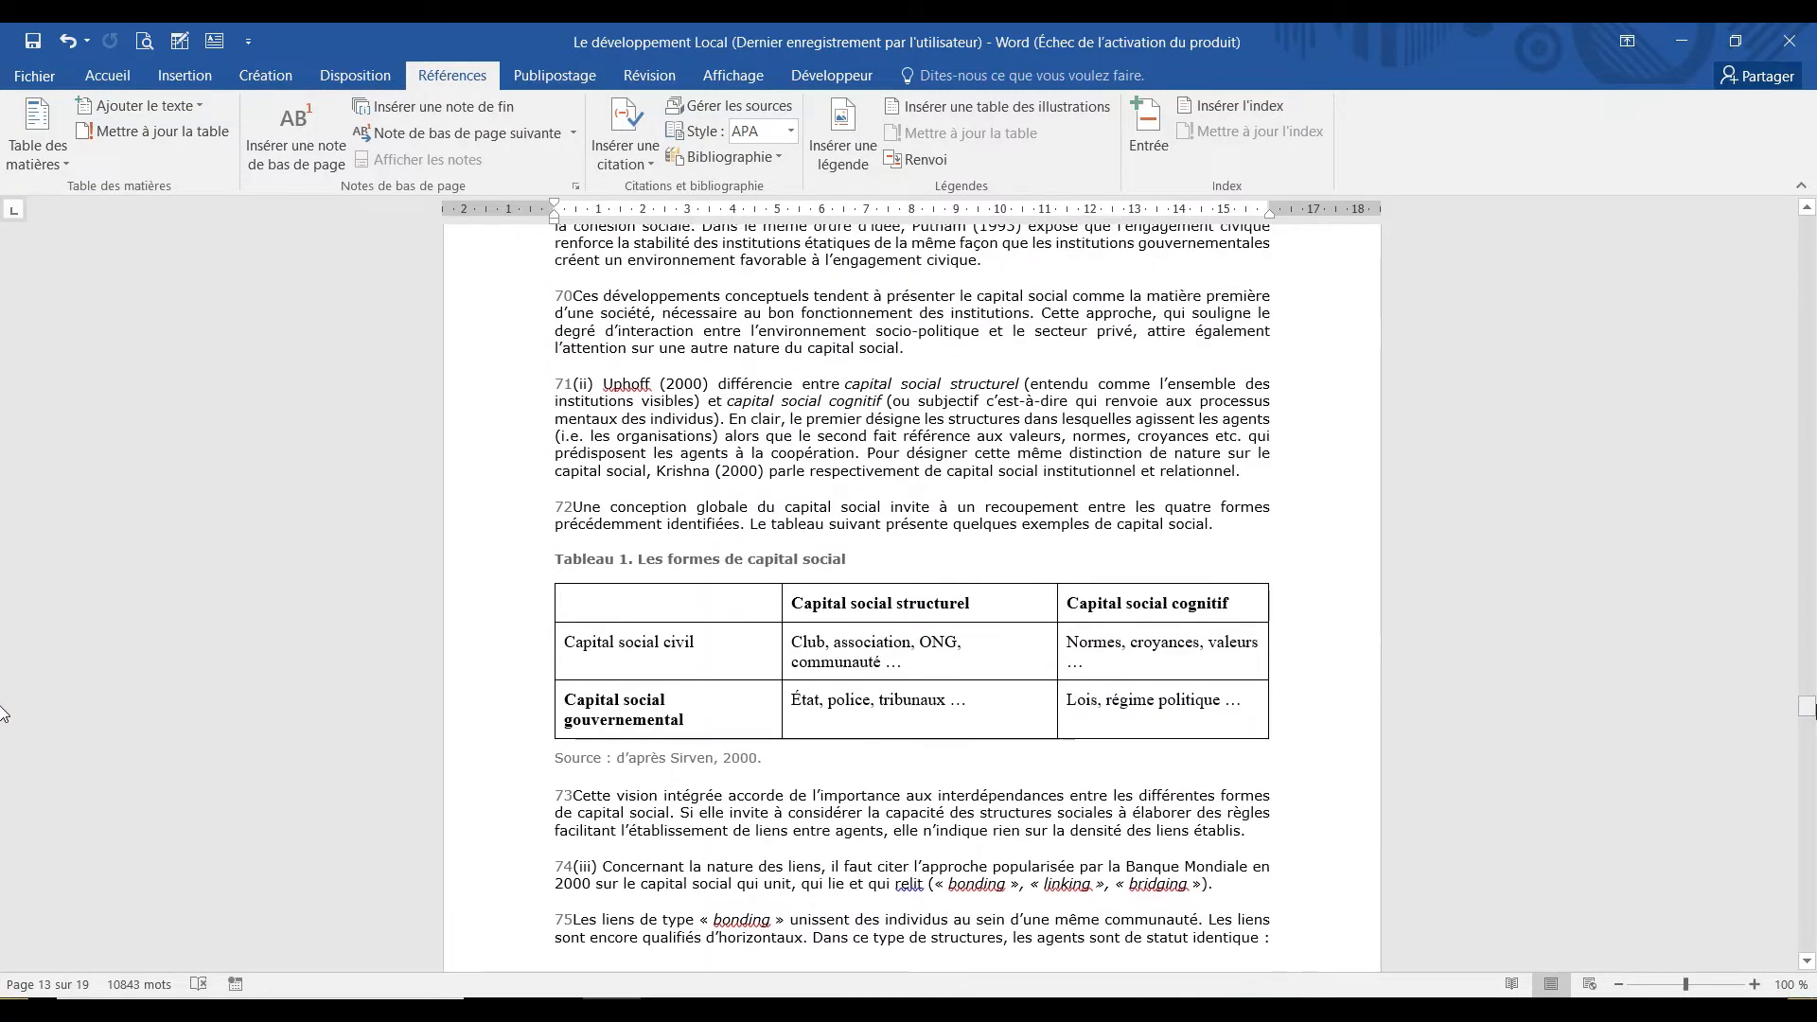
left_click_drag(558, 559, 803, 560)
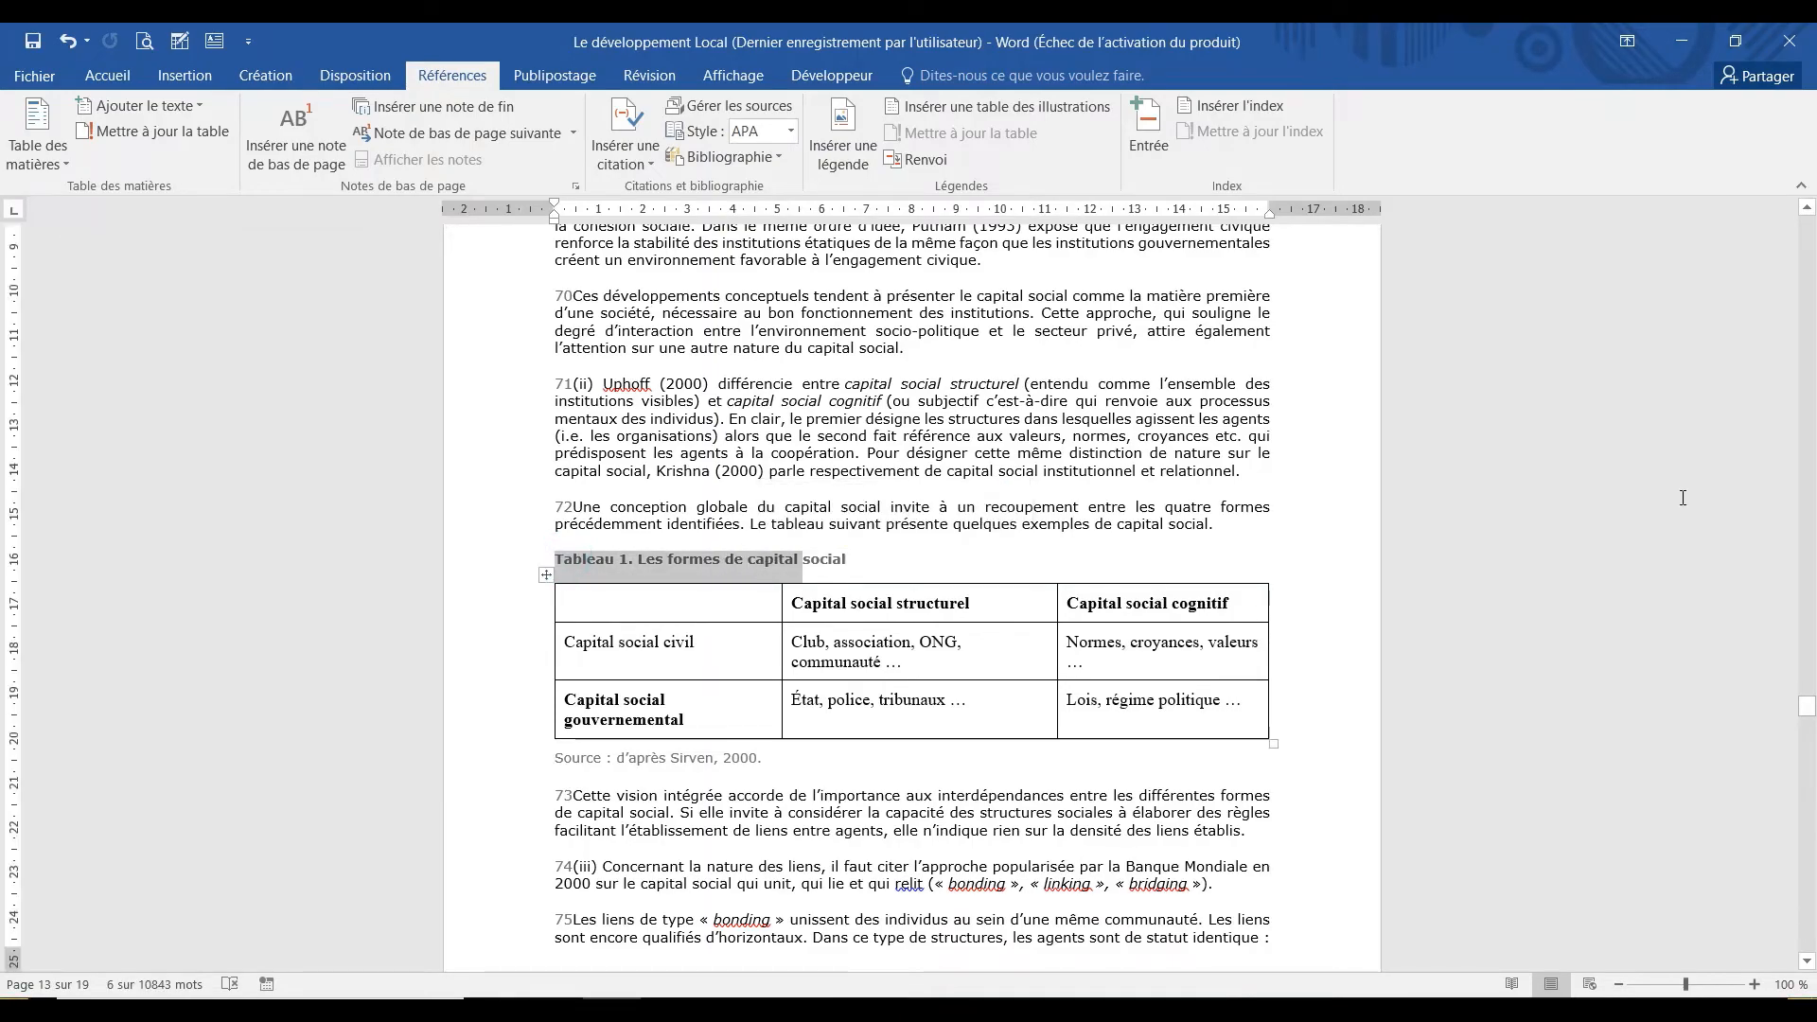
left_click_drag(1808, 708, 1813, 785)
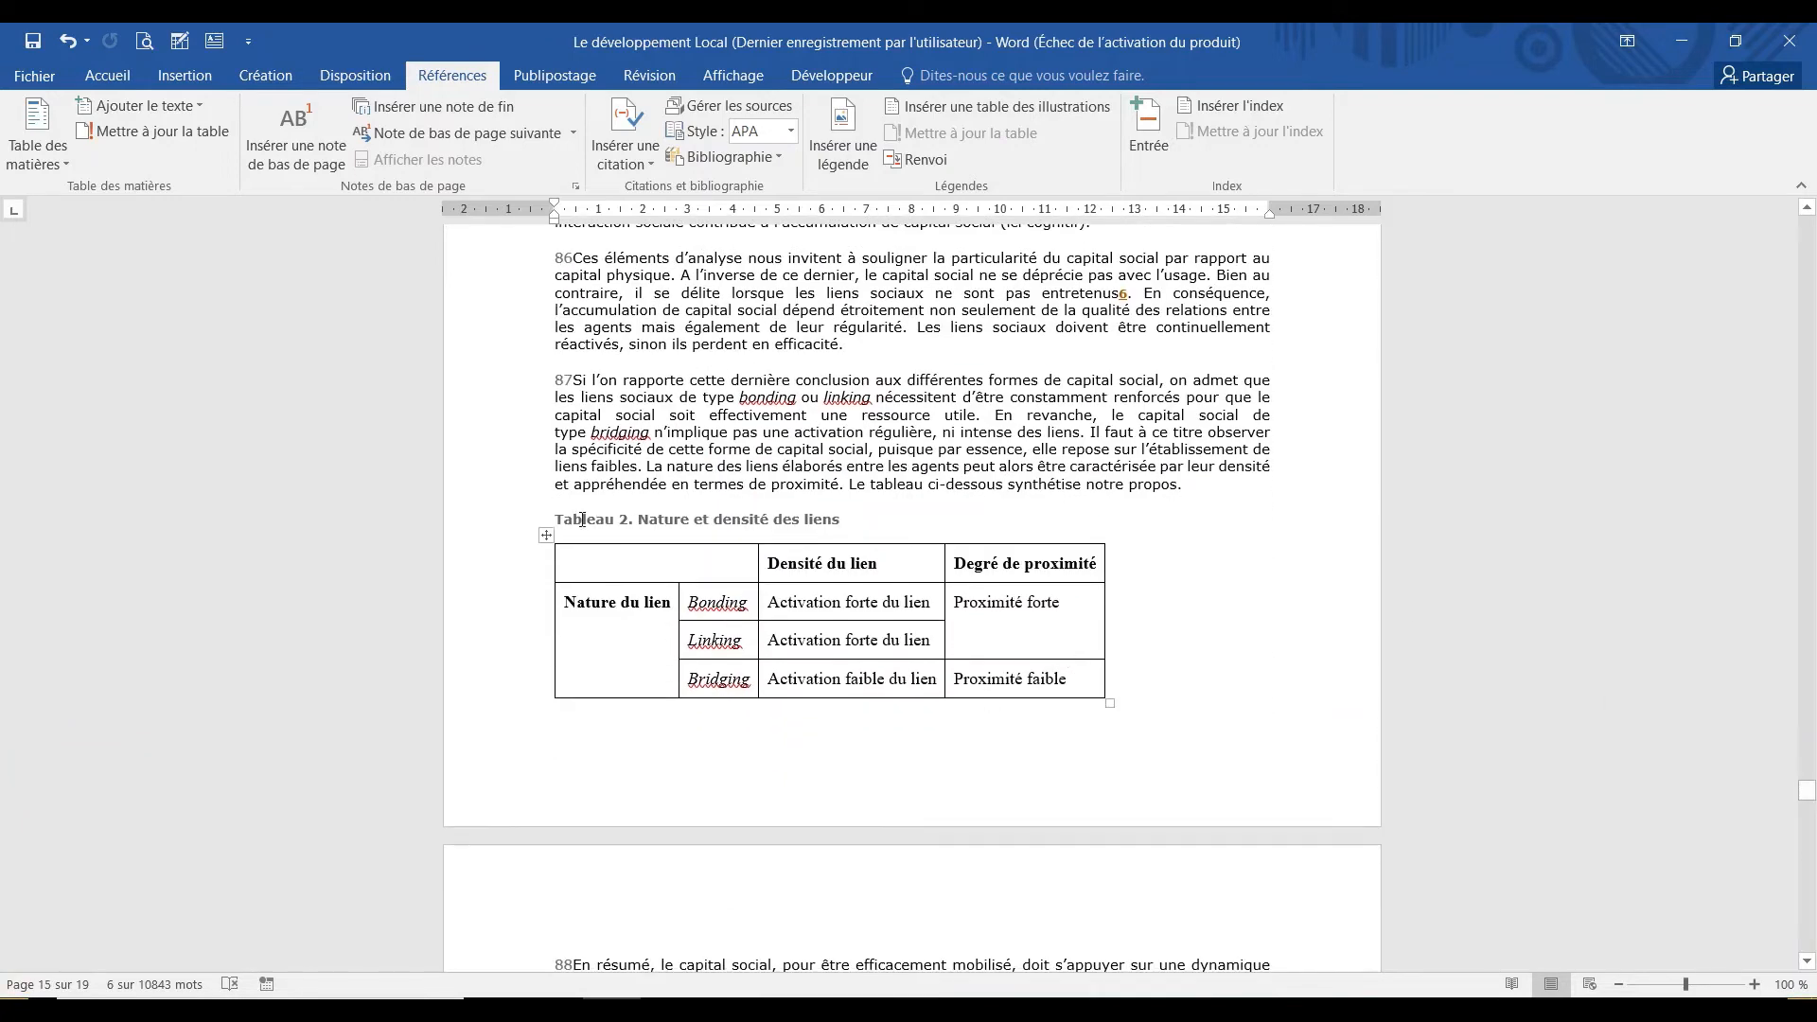
left_click_drag(582, 520, 693, 520)
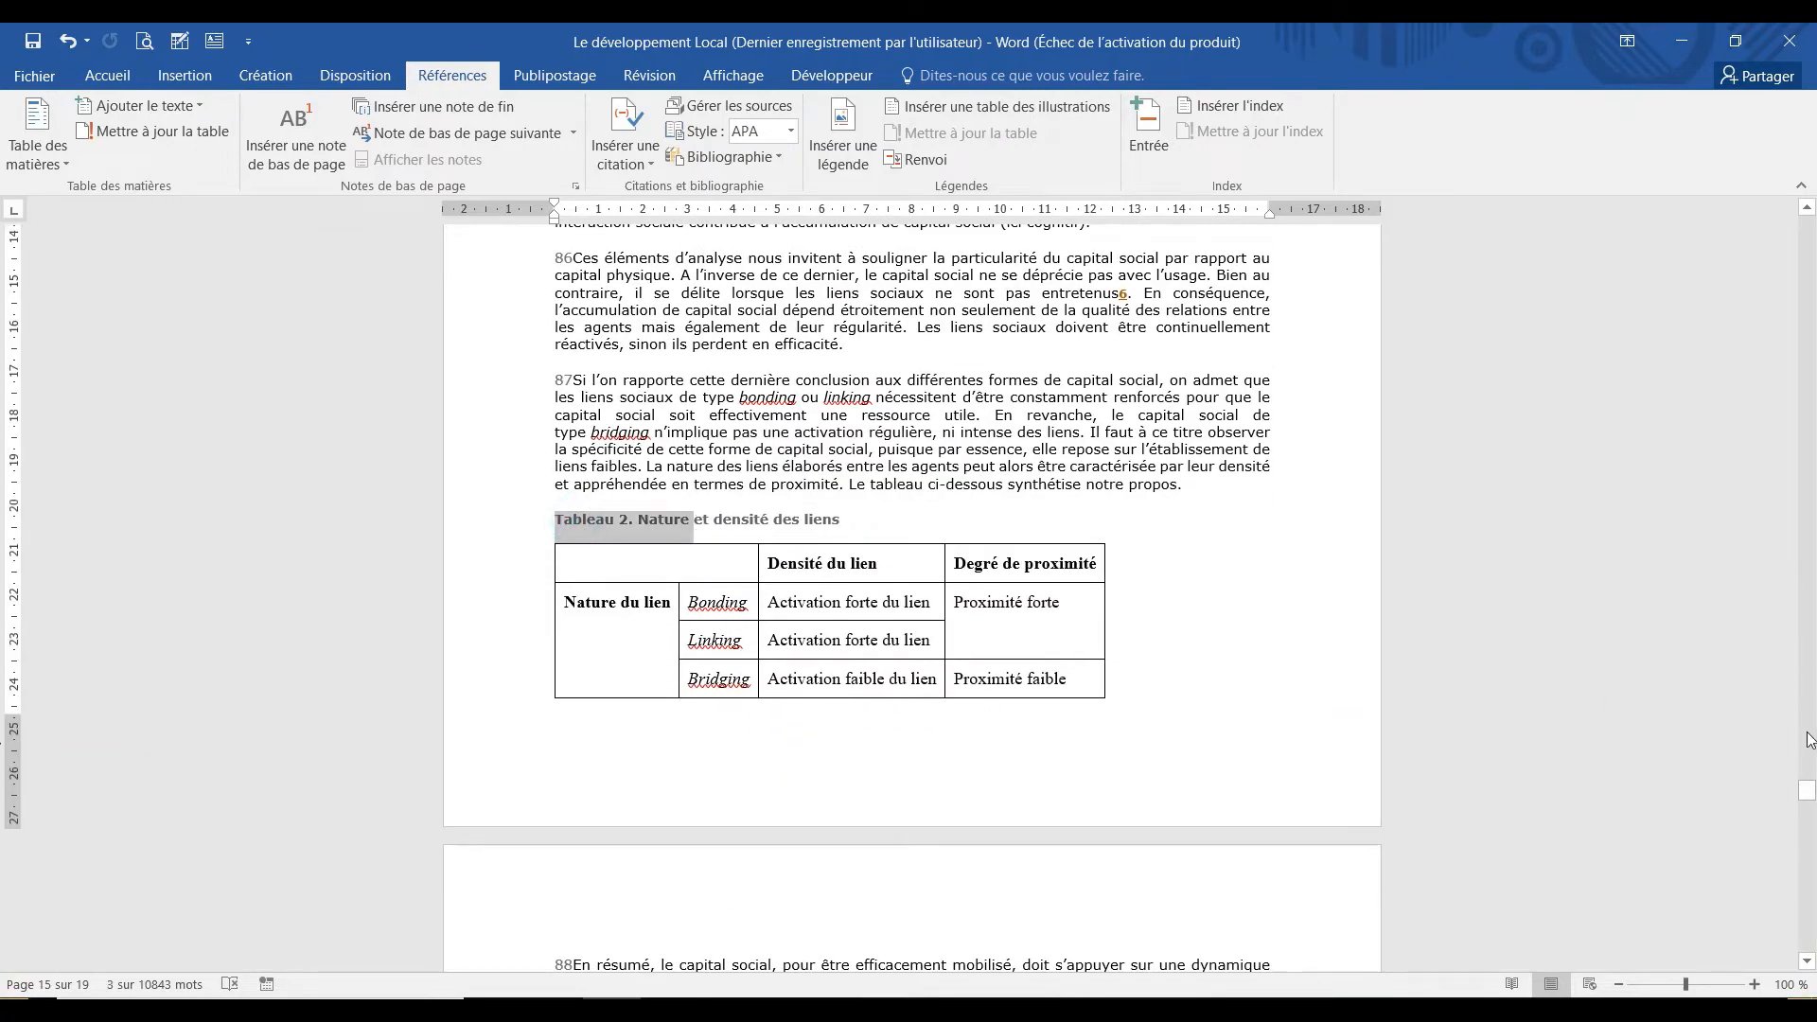
left_click_drag(1808, 790, 2, 708)
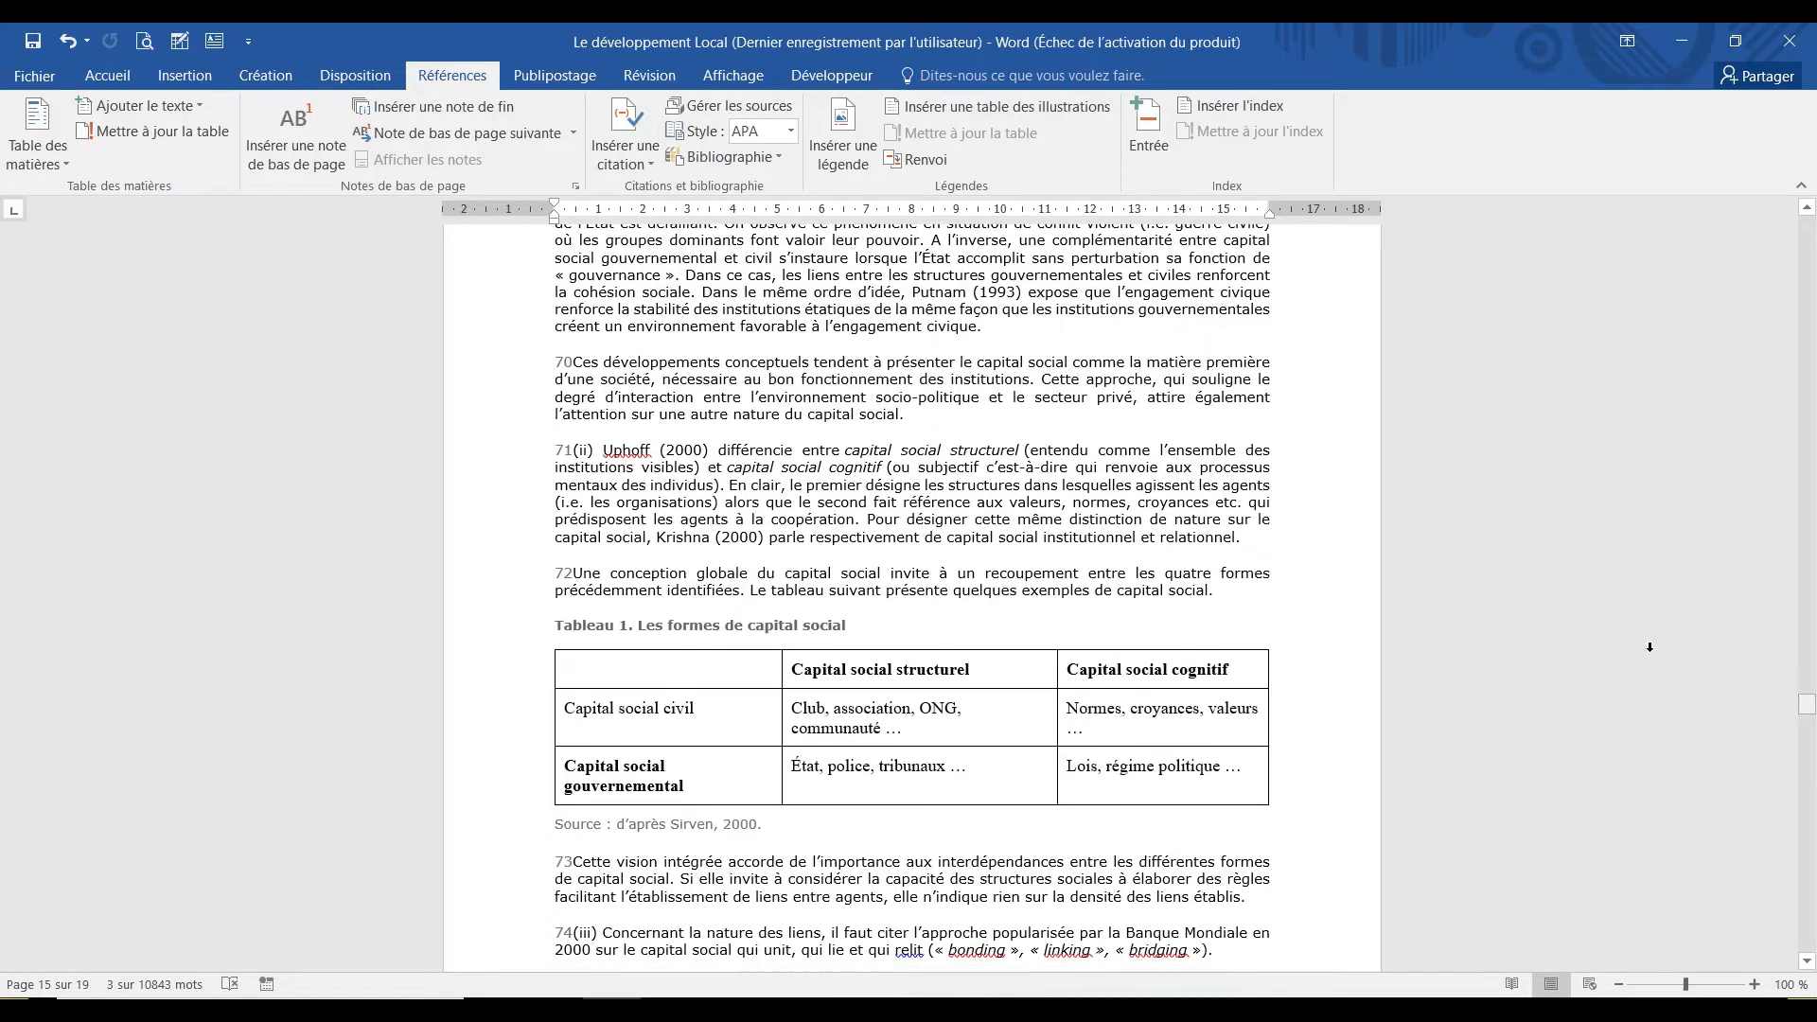
Insert an automatic caption with the label "Tableau" in front of the first table's title, entering "Tableau" as a new label as well.
left_click(556, 622)
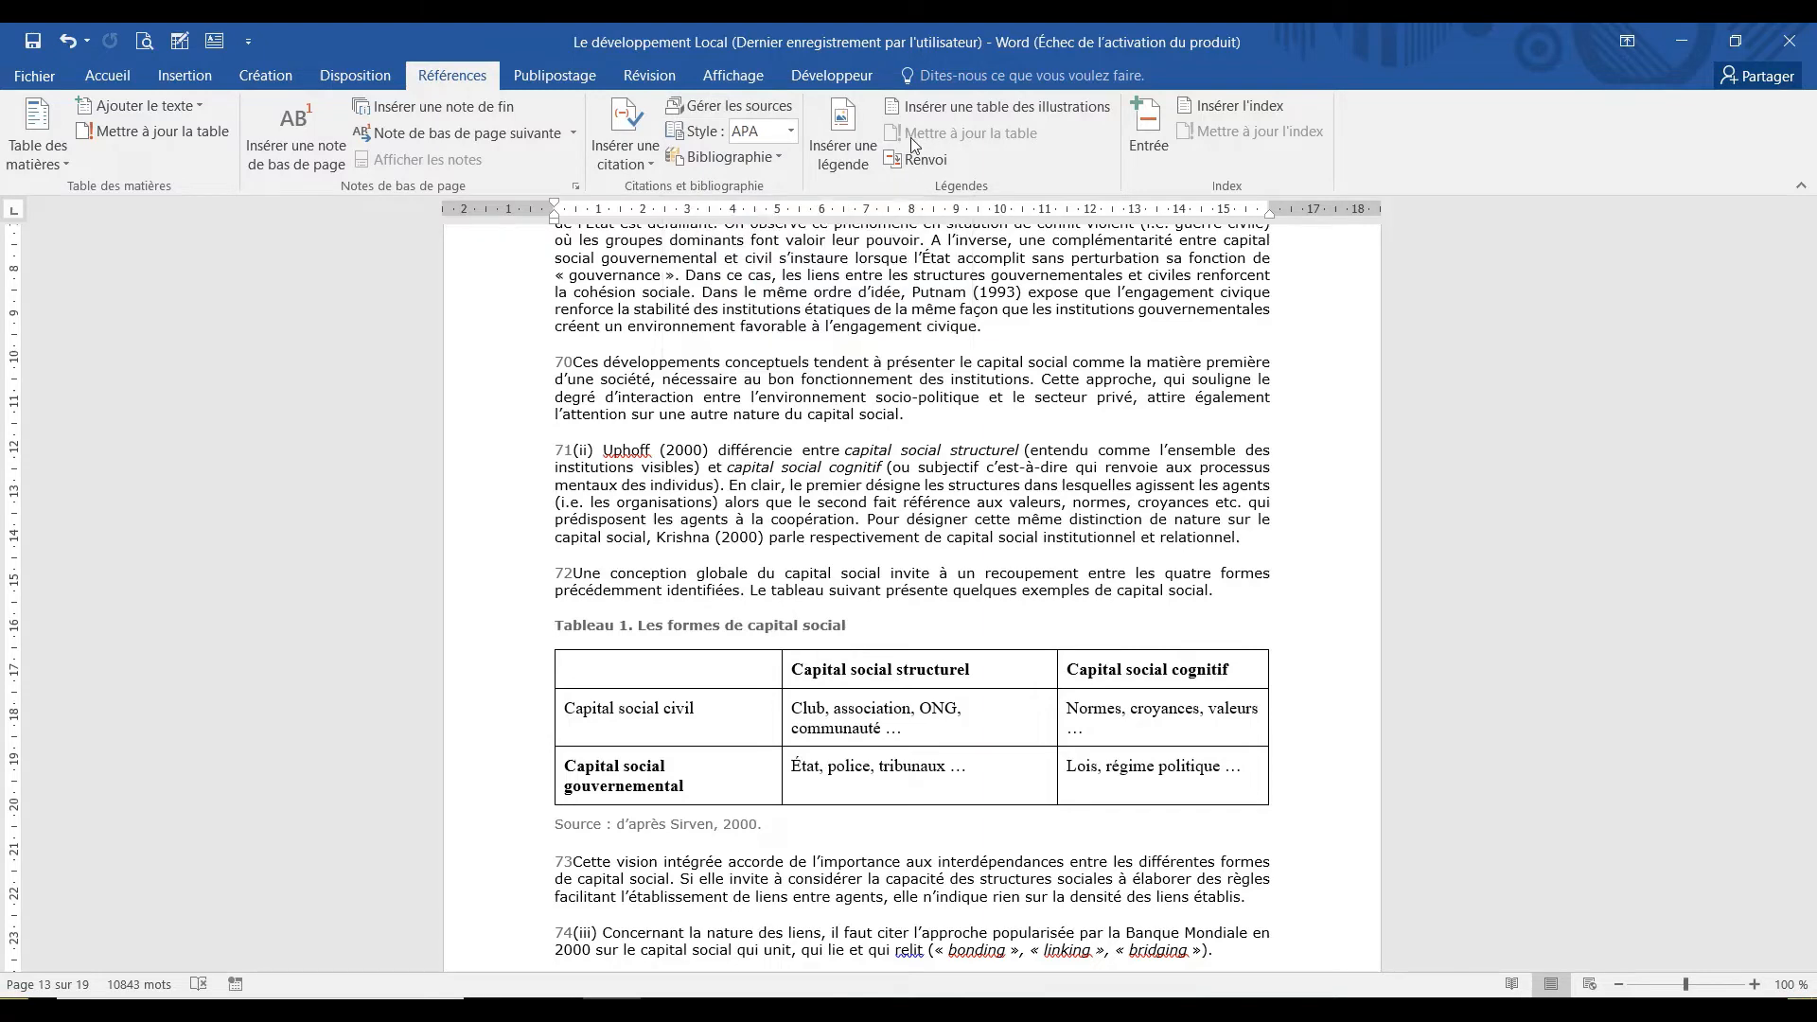
left_click(848, 155)
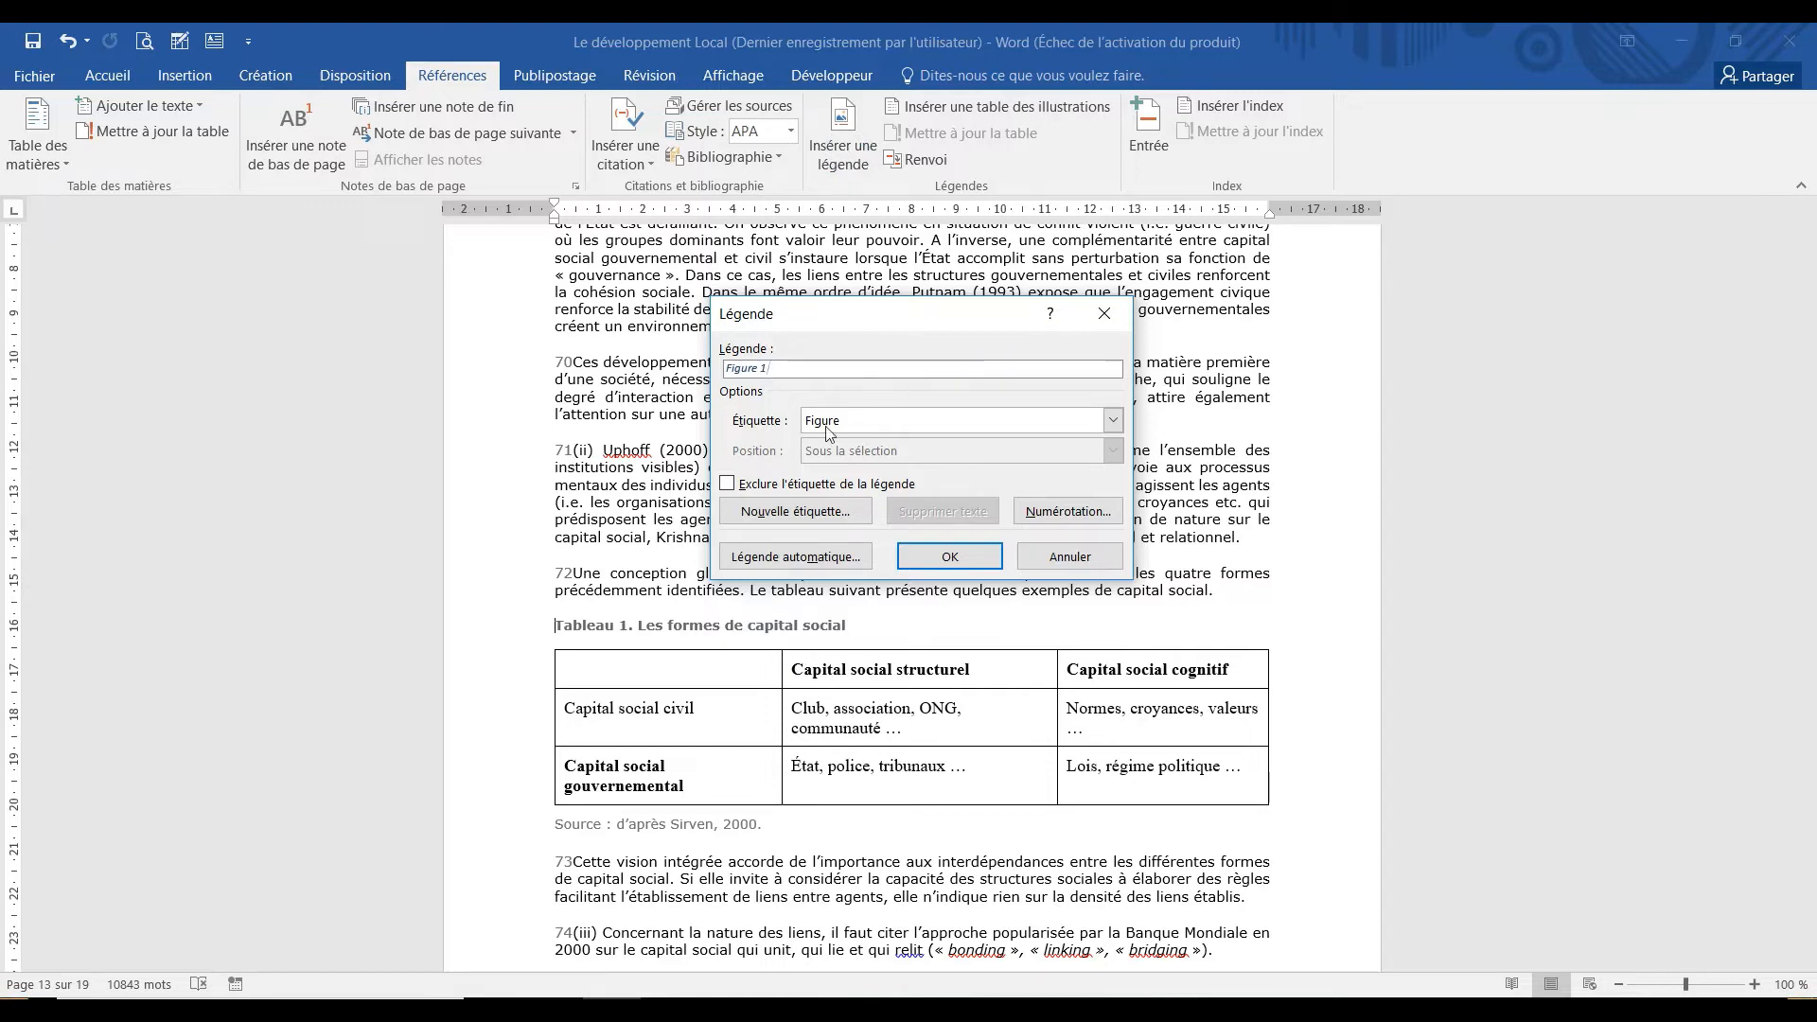
left_click(1008, 426)
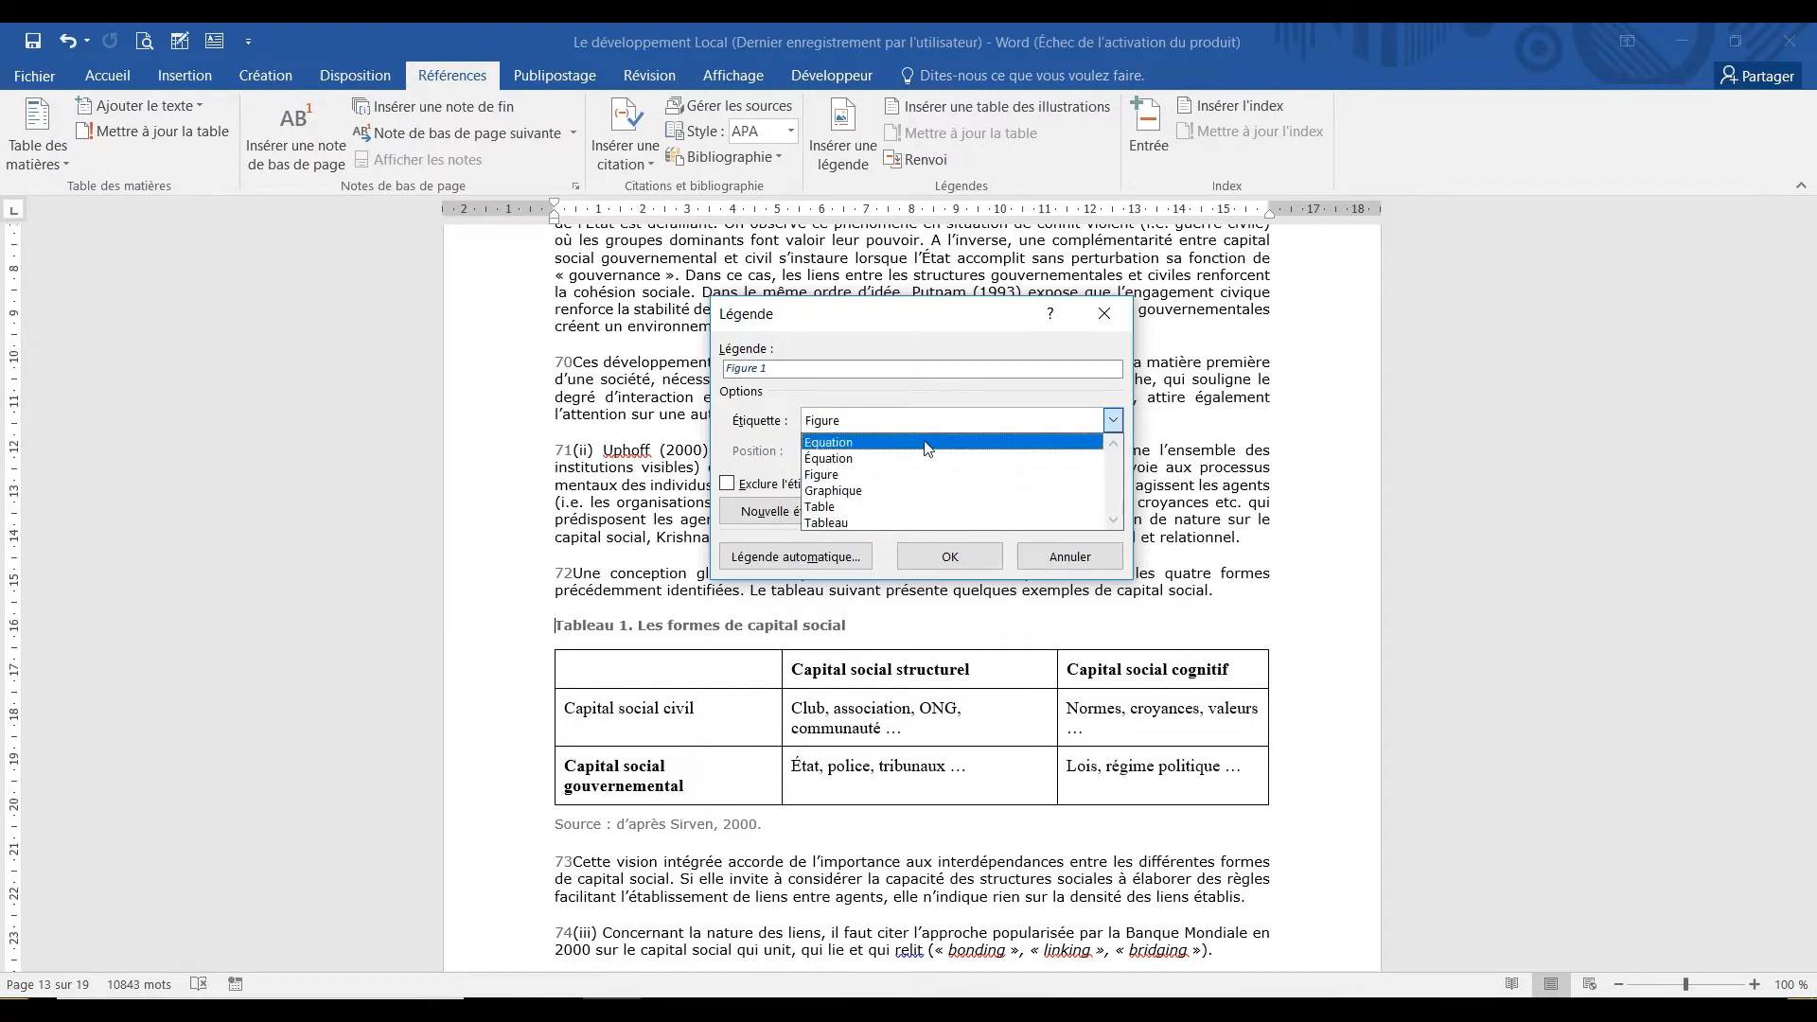
left_click(912, 523)
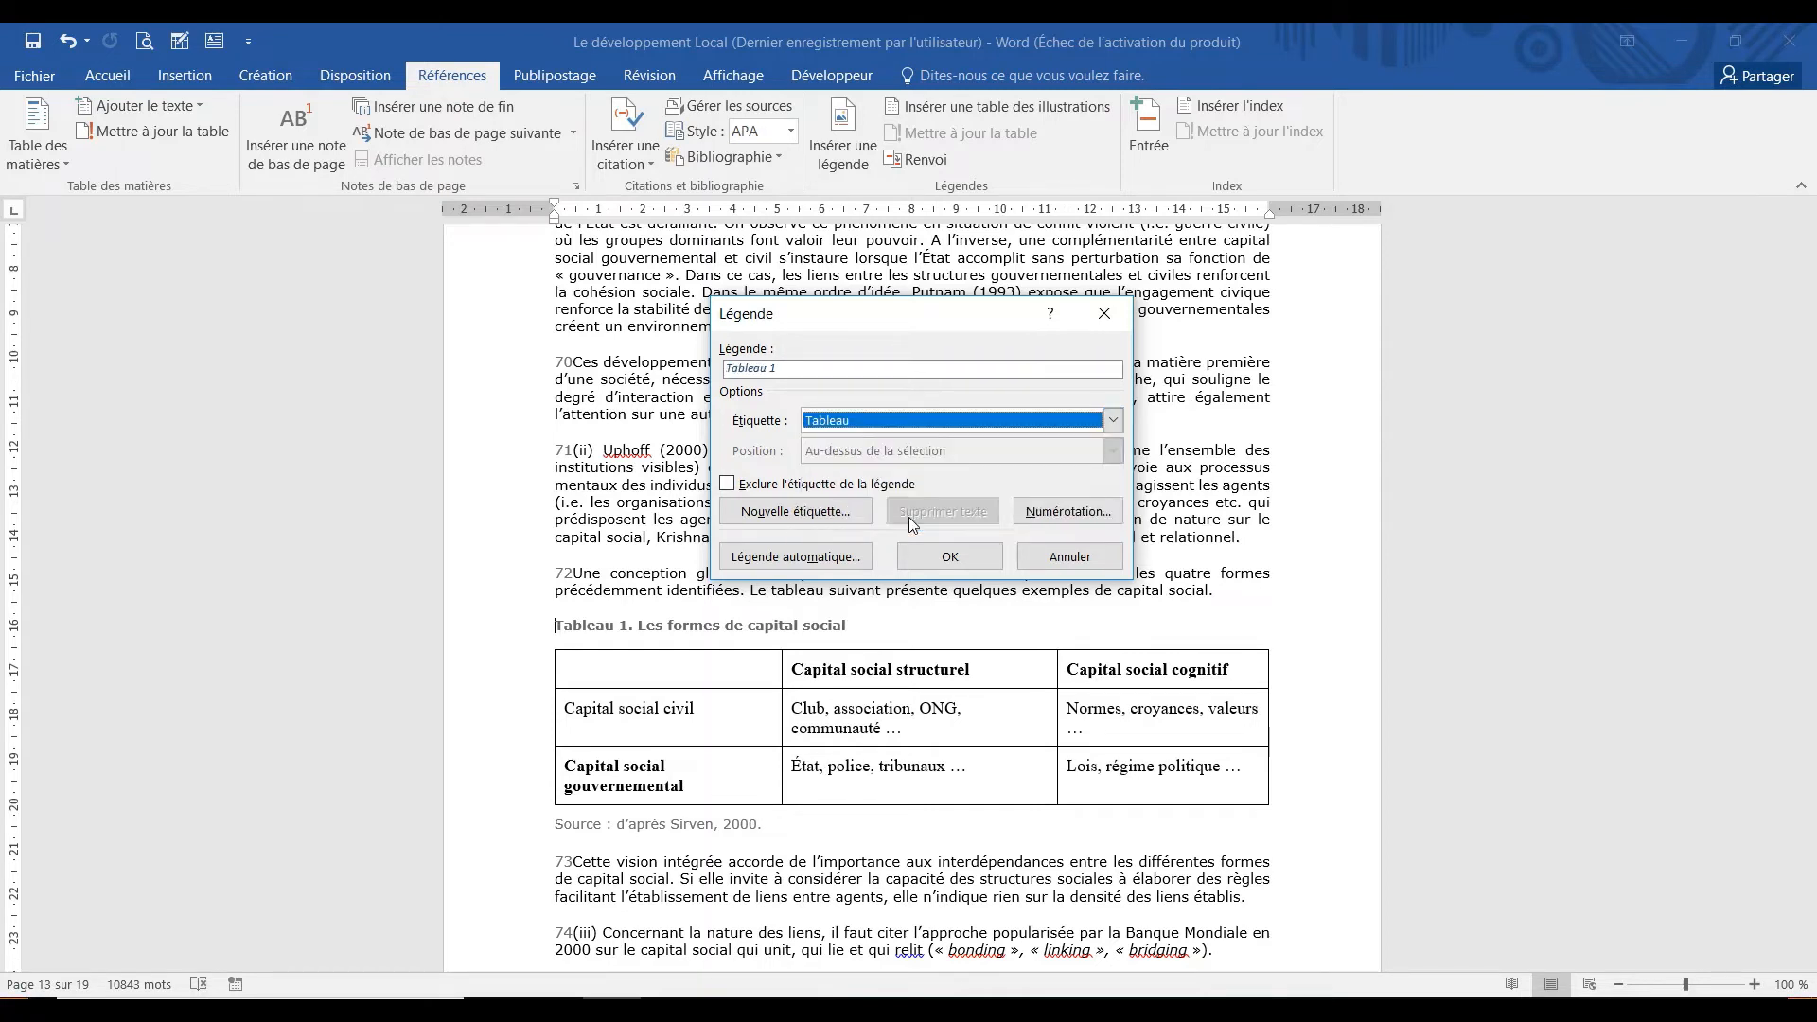
left_click(1034, 423)
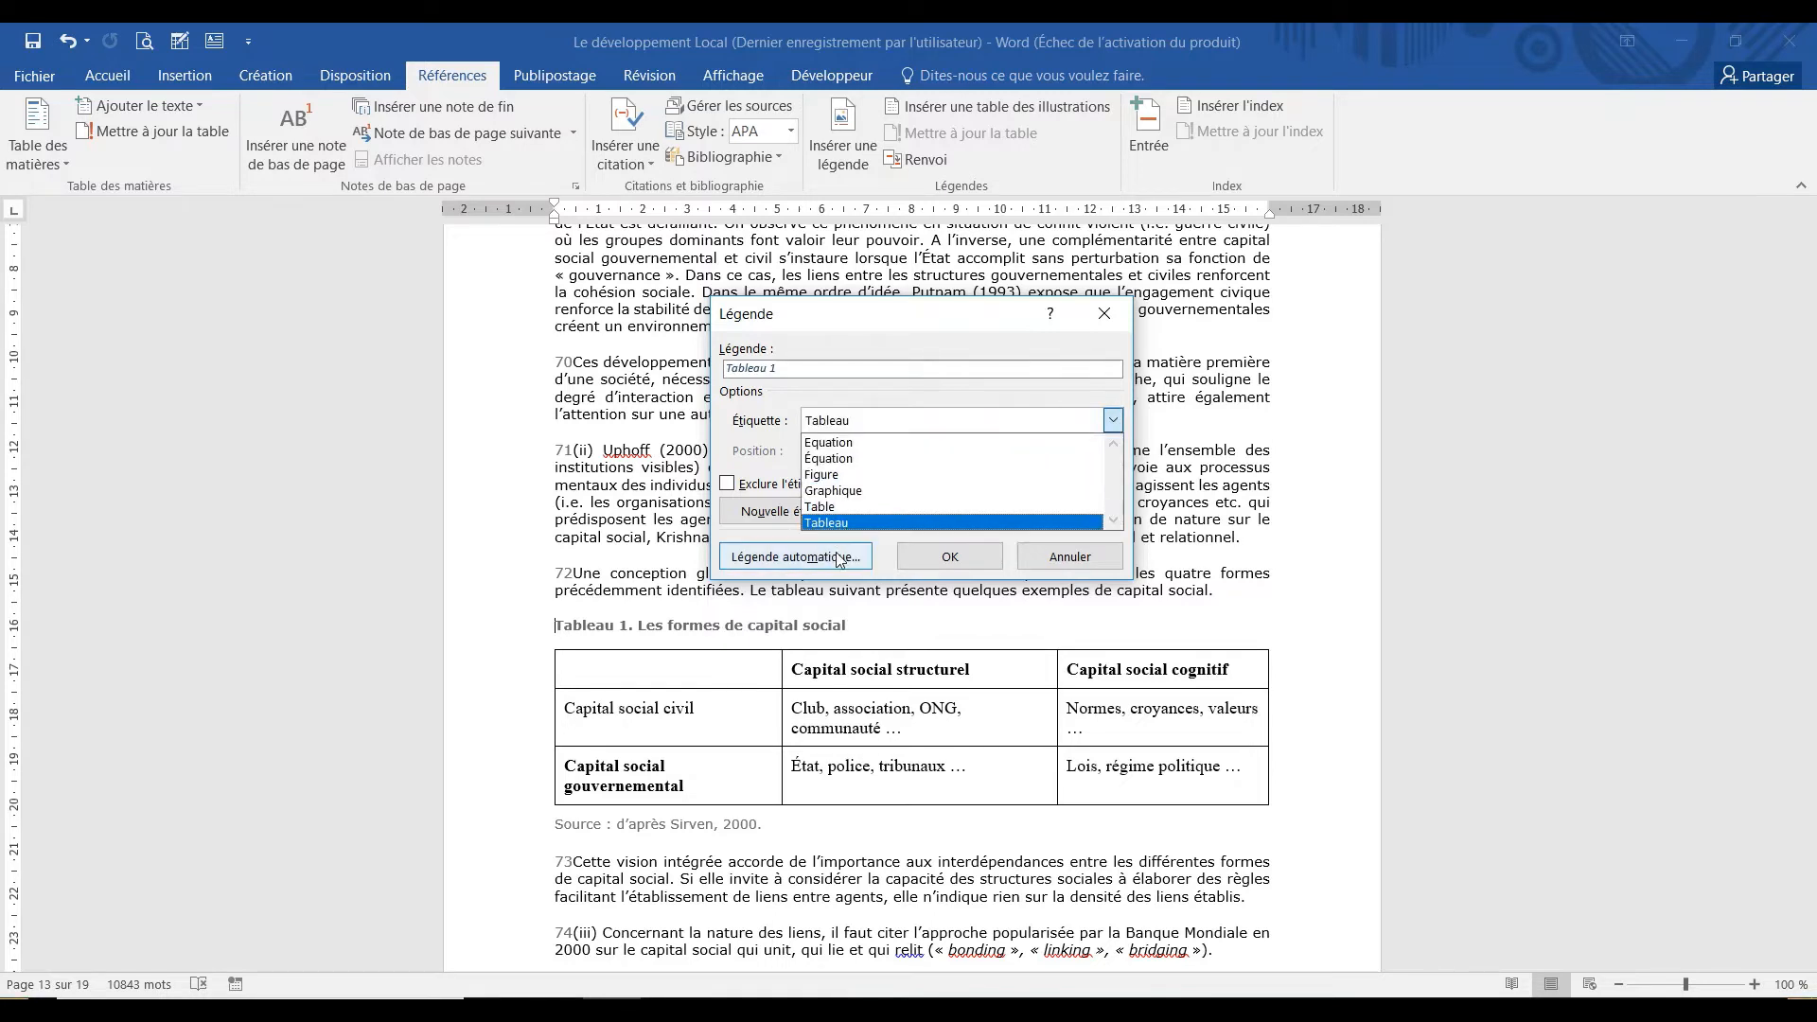
left_click(782, 524)
left_click(790, 516)
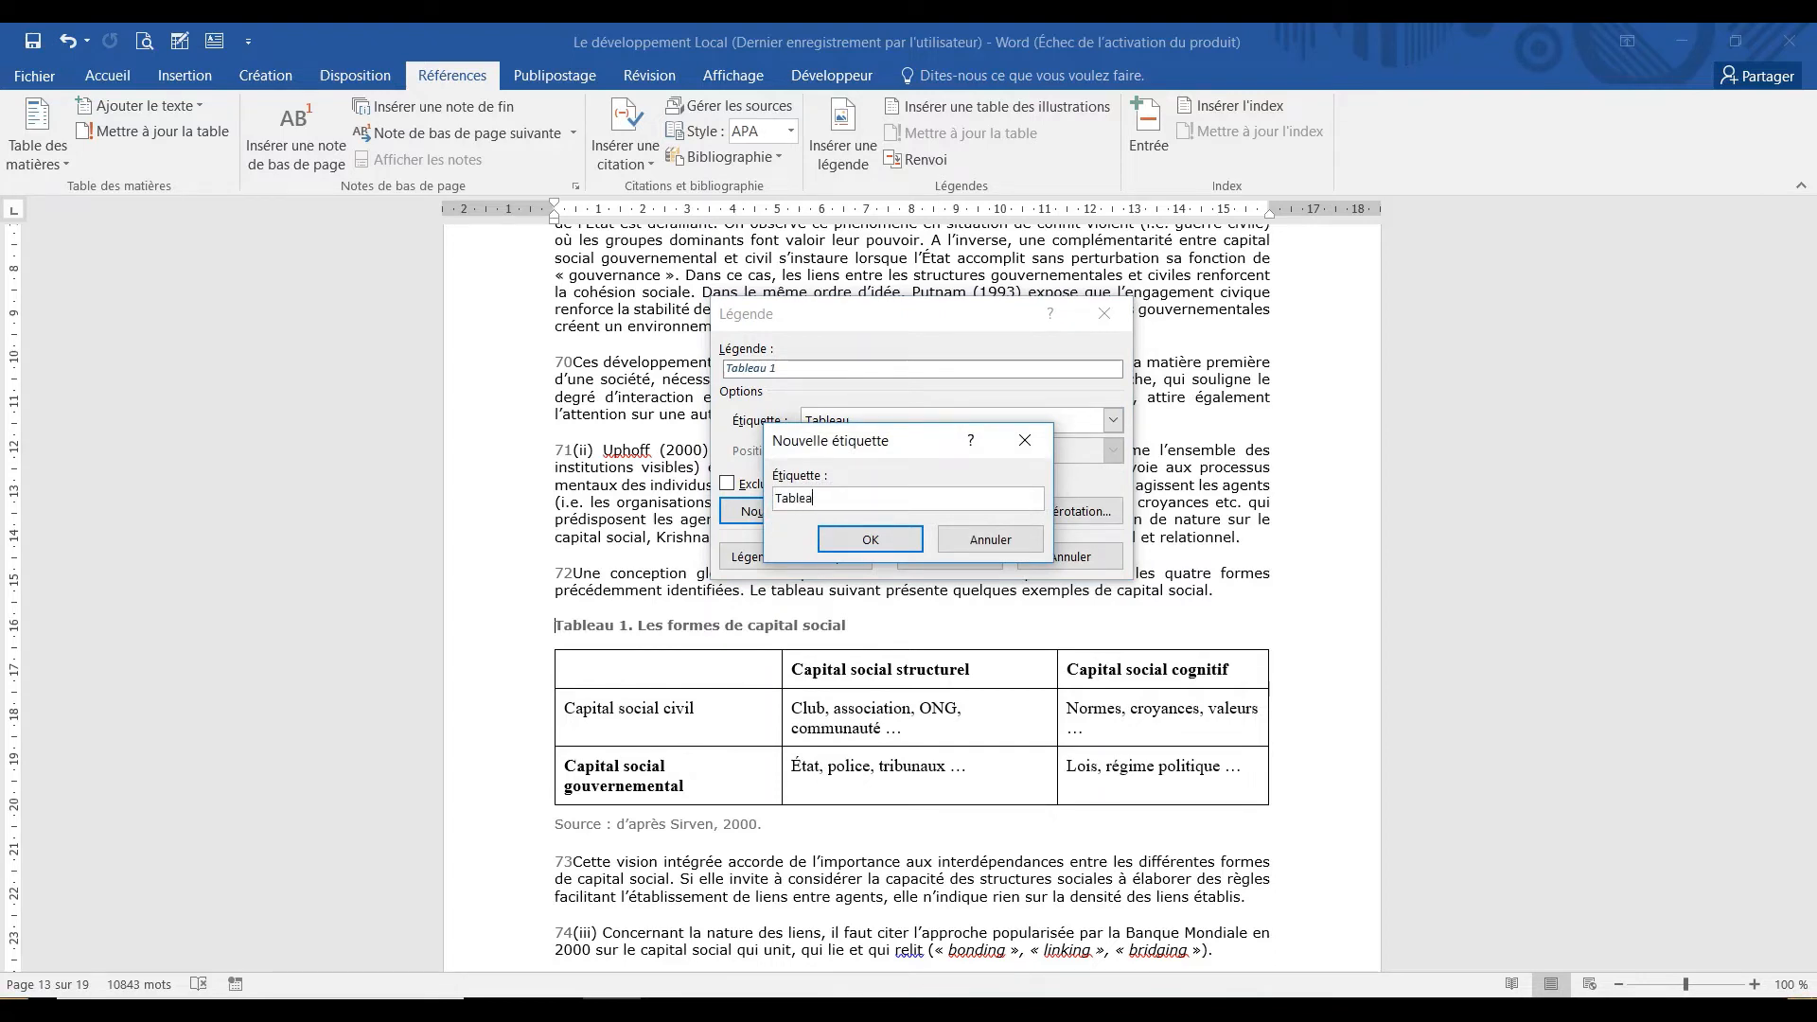
type("Tableau")
left_click(835, 542)
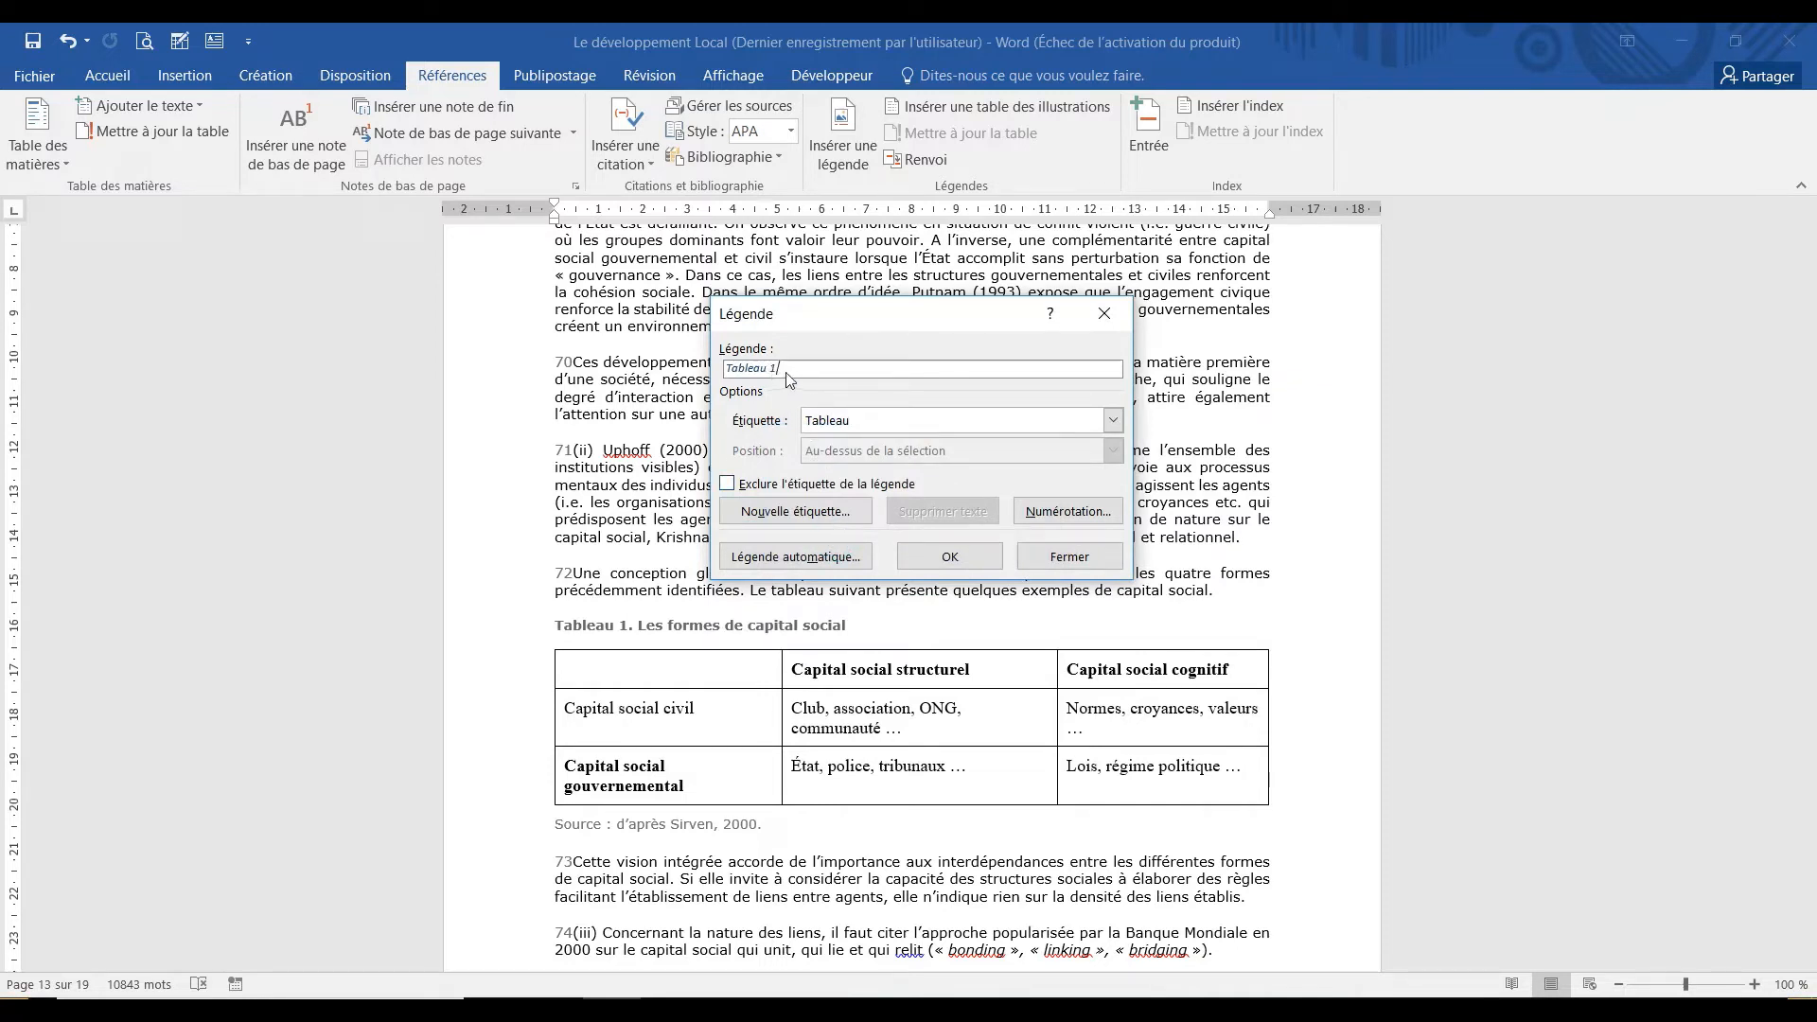
left_click(1112, 422)
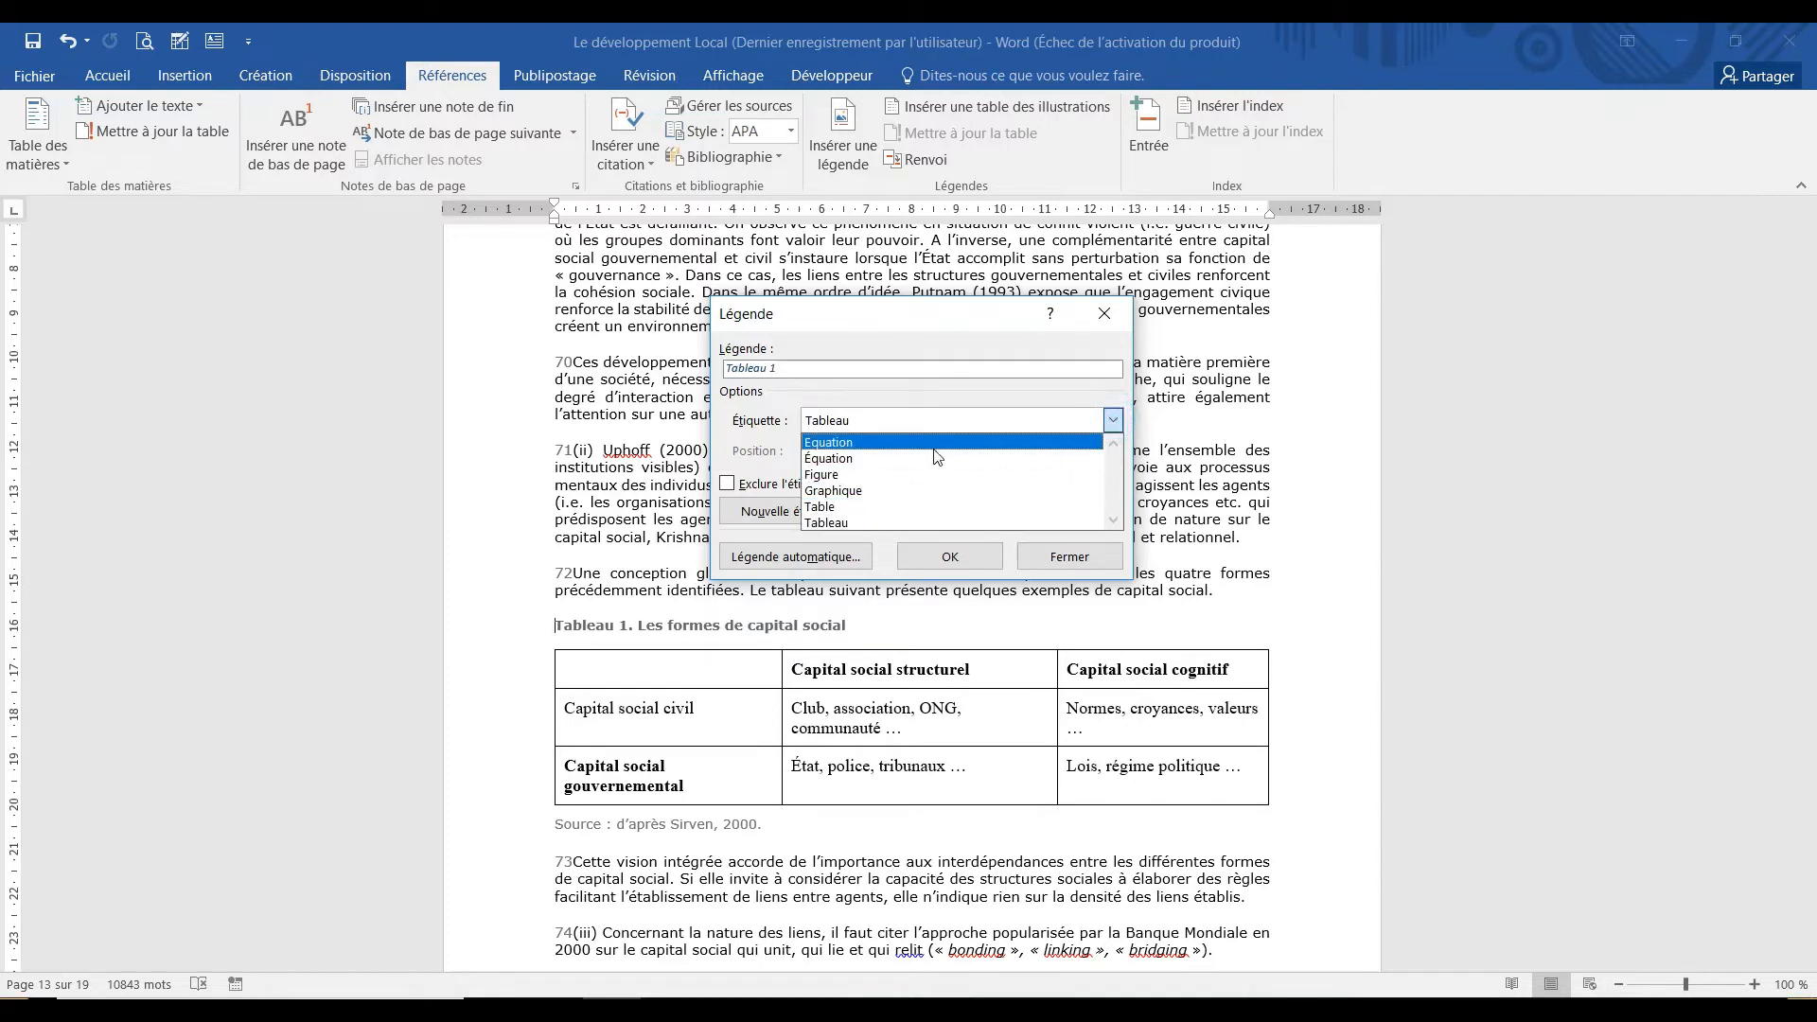
left_click(885, 522)
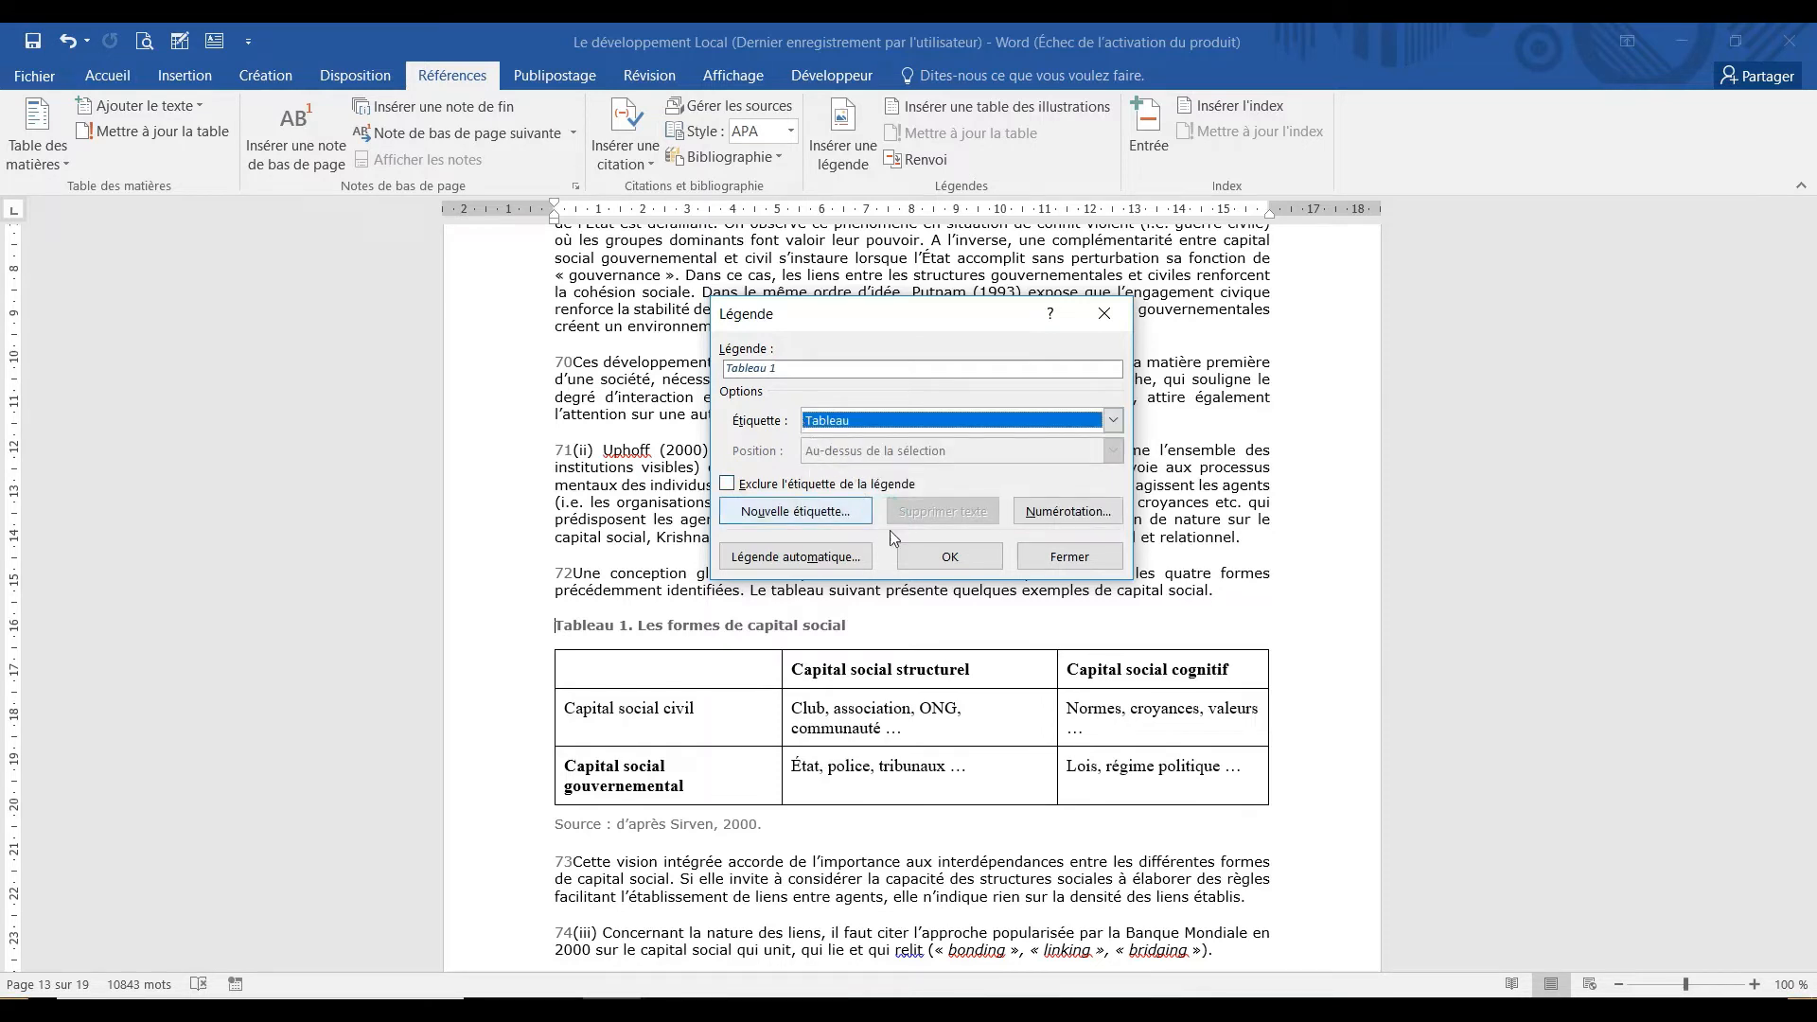
left_click(963, 556)
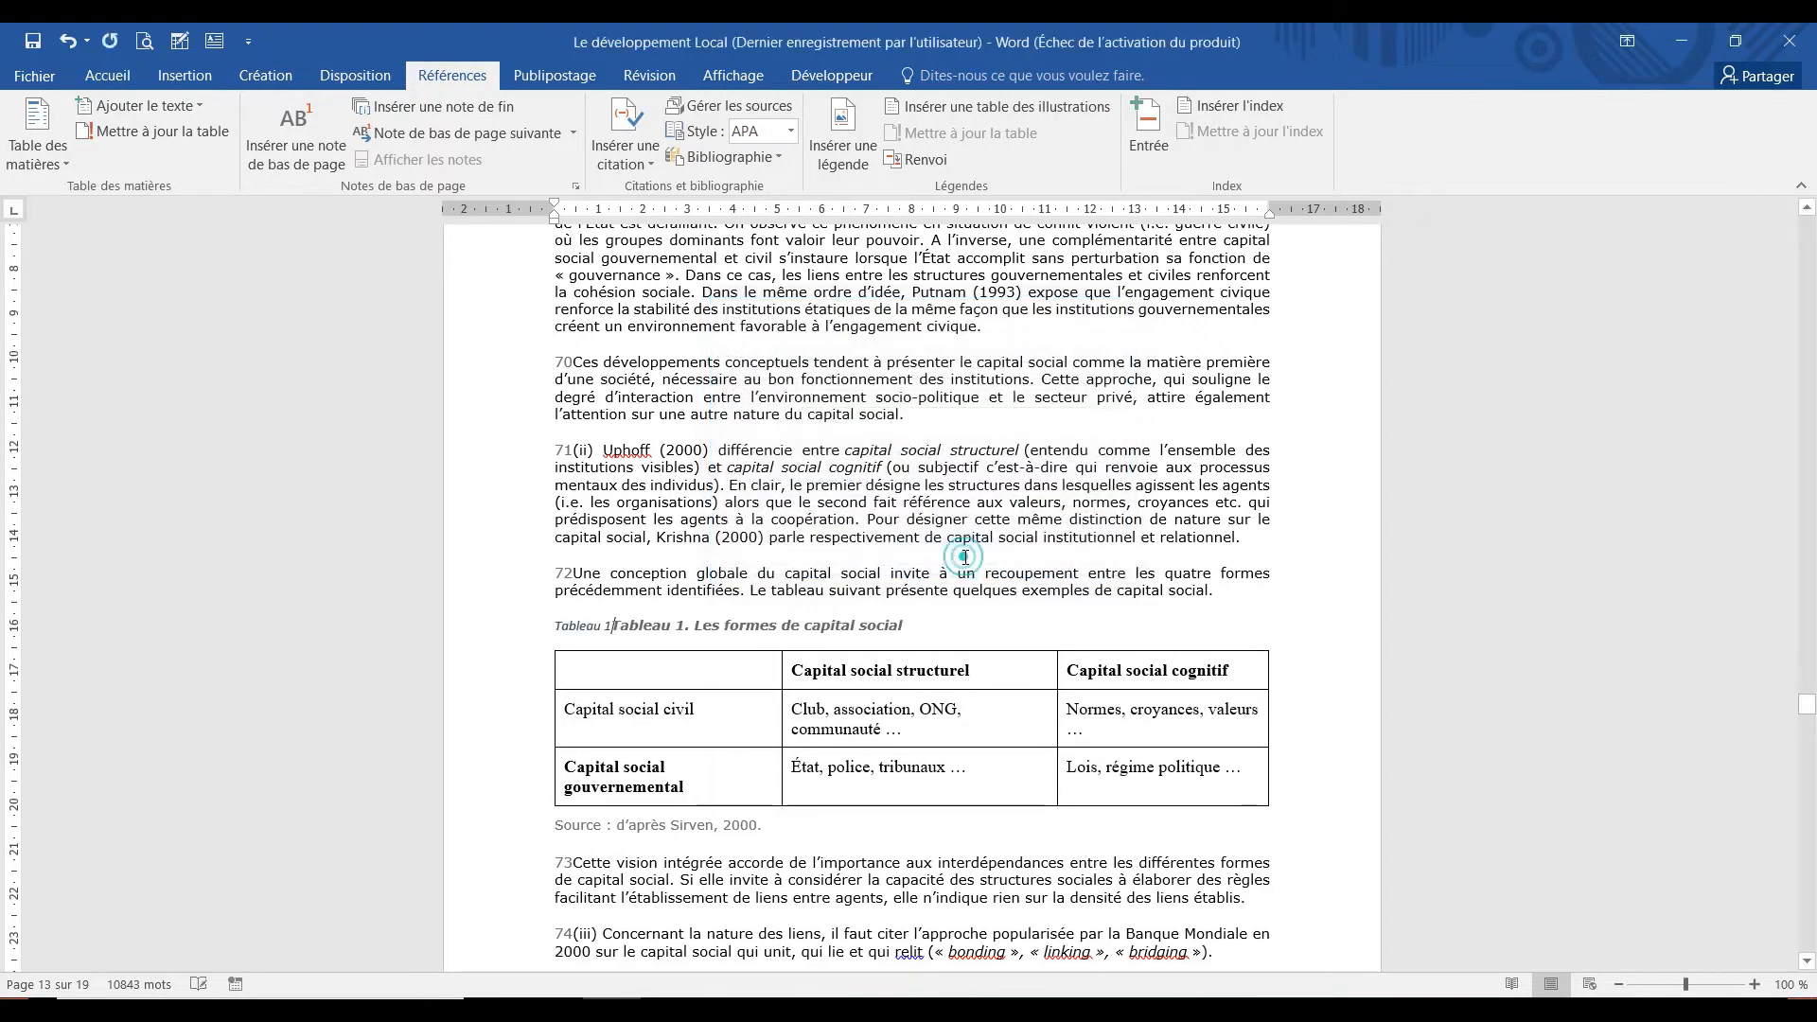
Delete the duplicate typed "Tableau 1" so that the title reads "Tableau 1. Les formes de capital social".
left_click(683, 628)
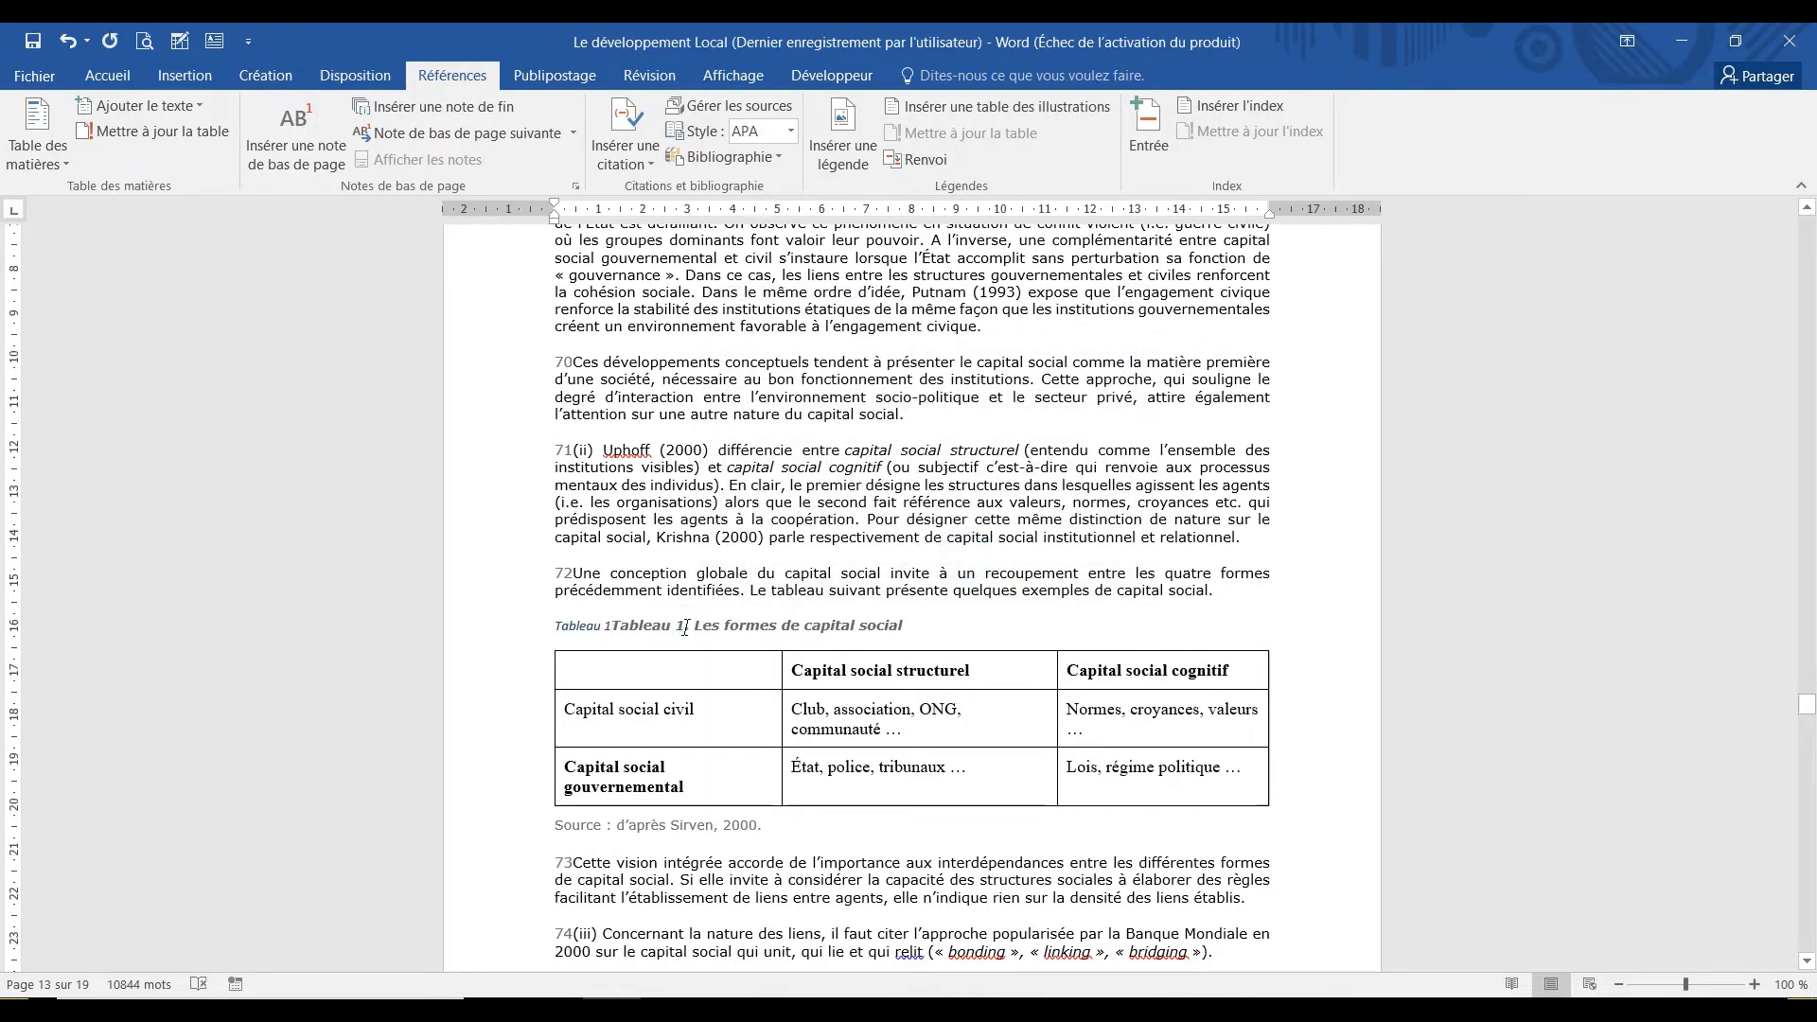
left_click(685, 626)
left_click(686, 626)
key("BackSpace")
key("BackSpace")
key("BackSpace")
key("BackSpace")
key("BackSpace")
key("BackSpace")
key("BackSpace")
key("BackSpace")
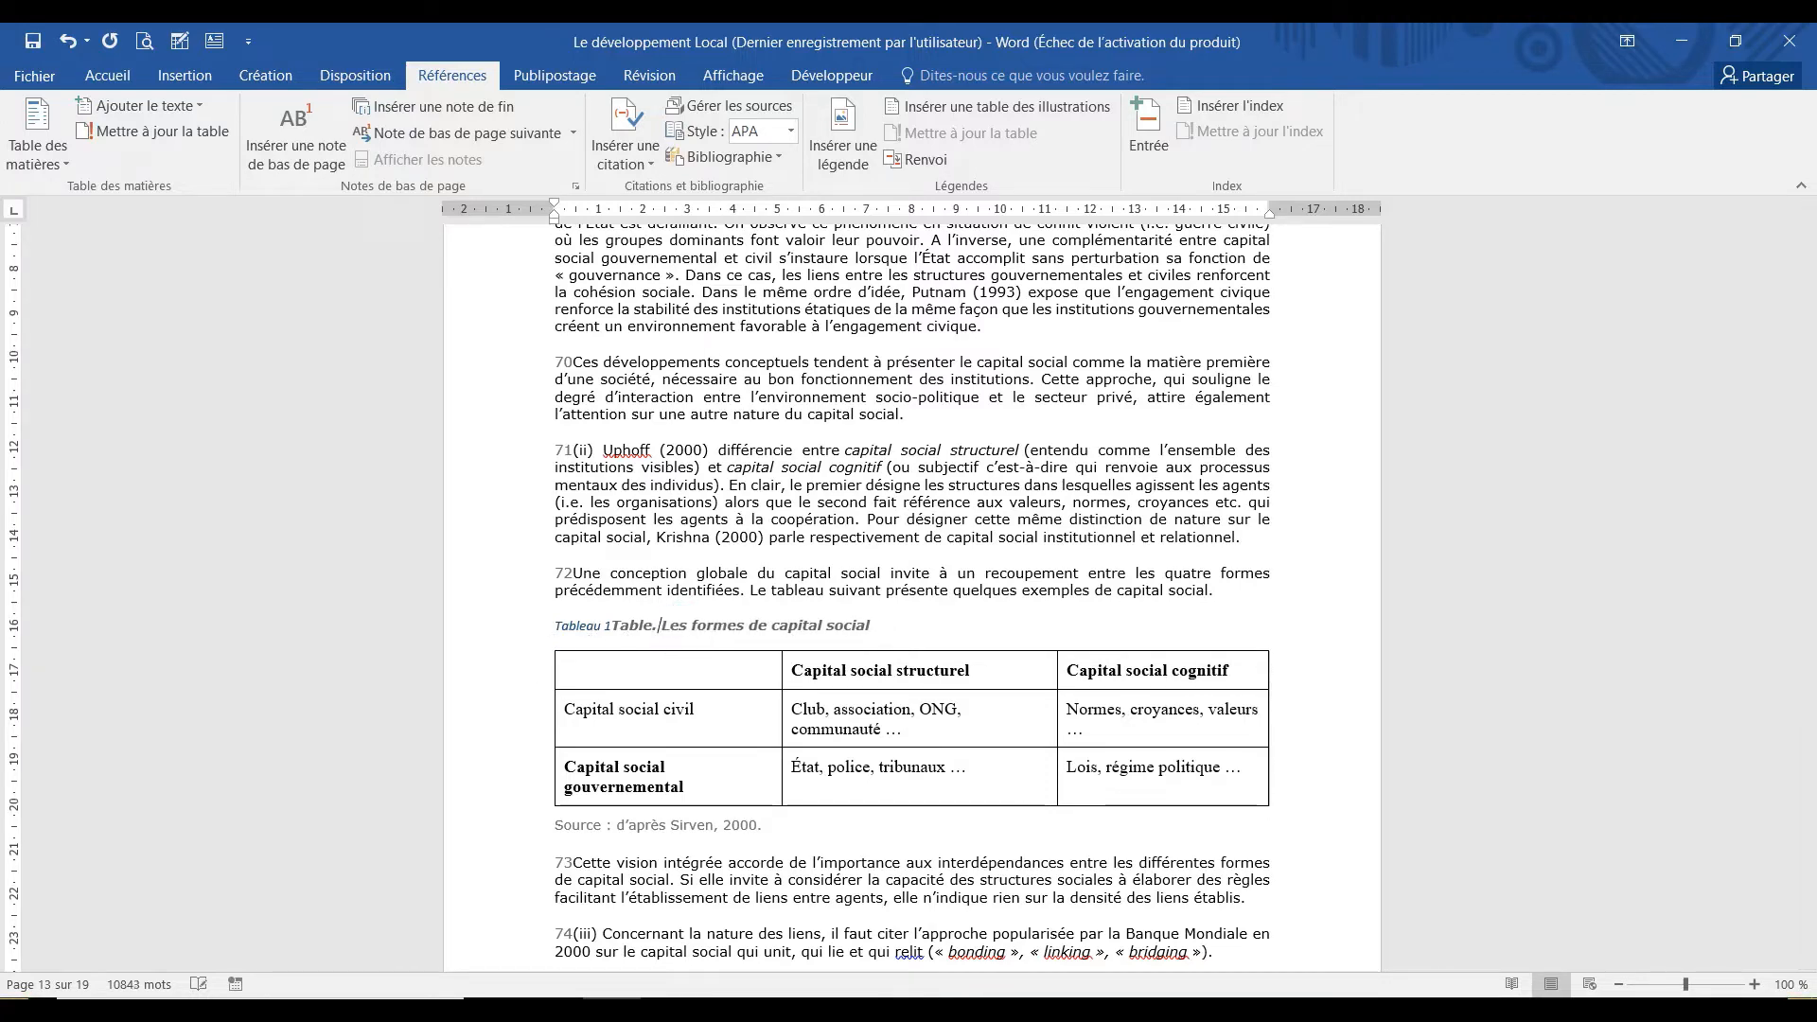
key("BackSpace")
key("BackSpace")
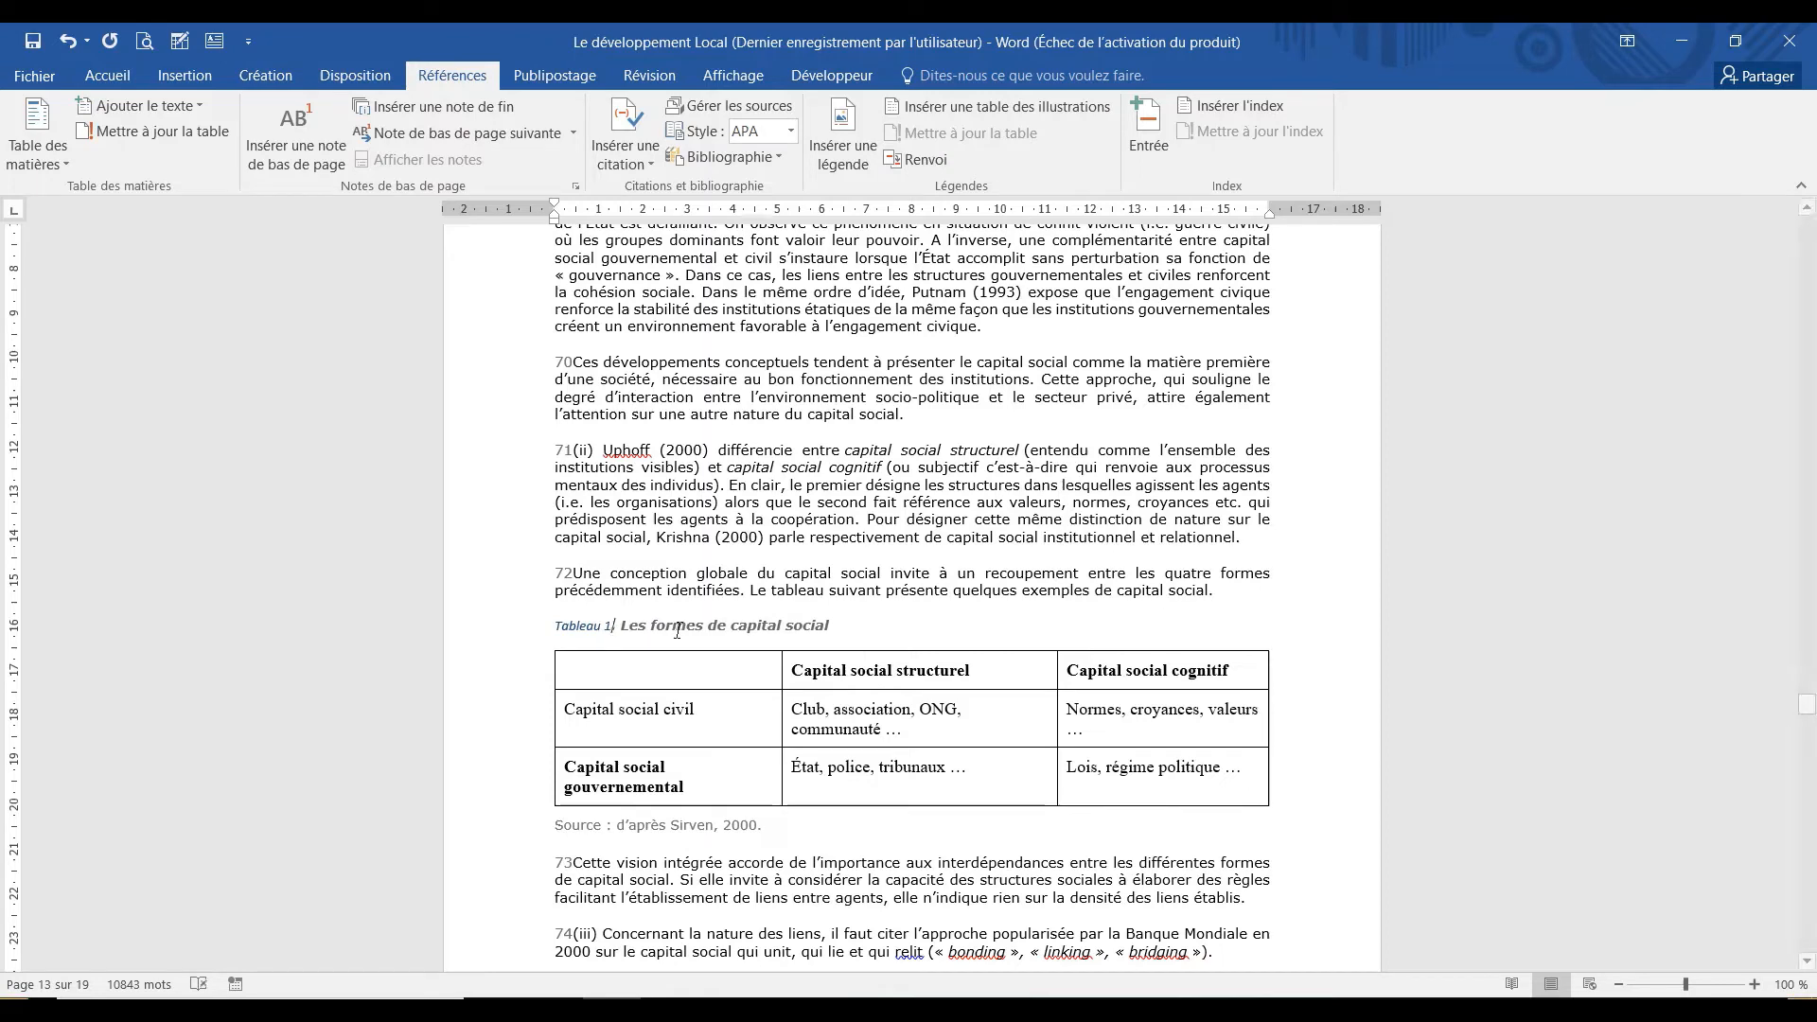
Copy the formatting of the text "Les formes de capital social" onto its "Tableau 1" caption label.
left_click_drag(707, 626, 665, 627)
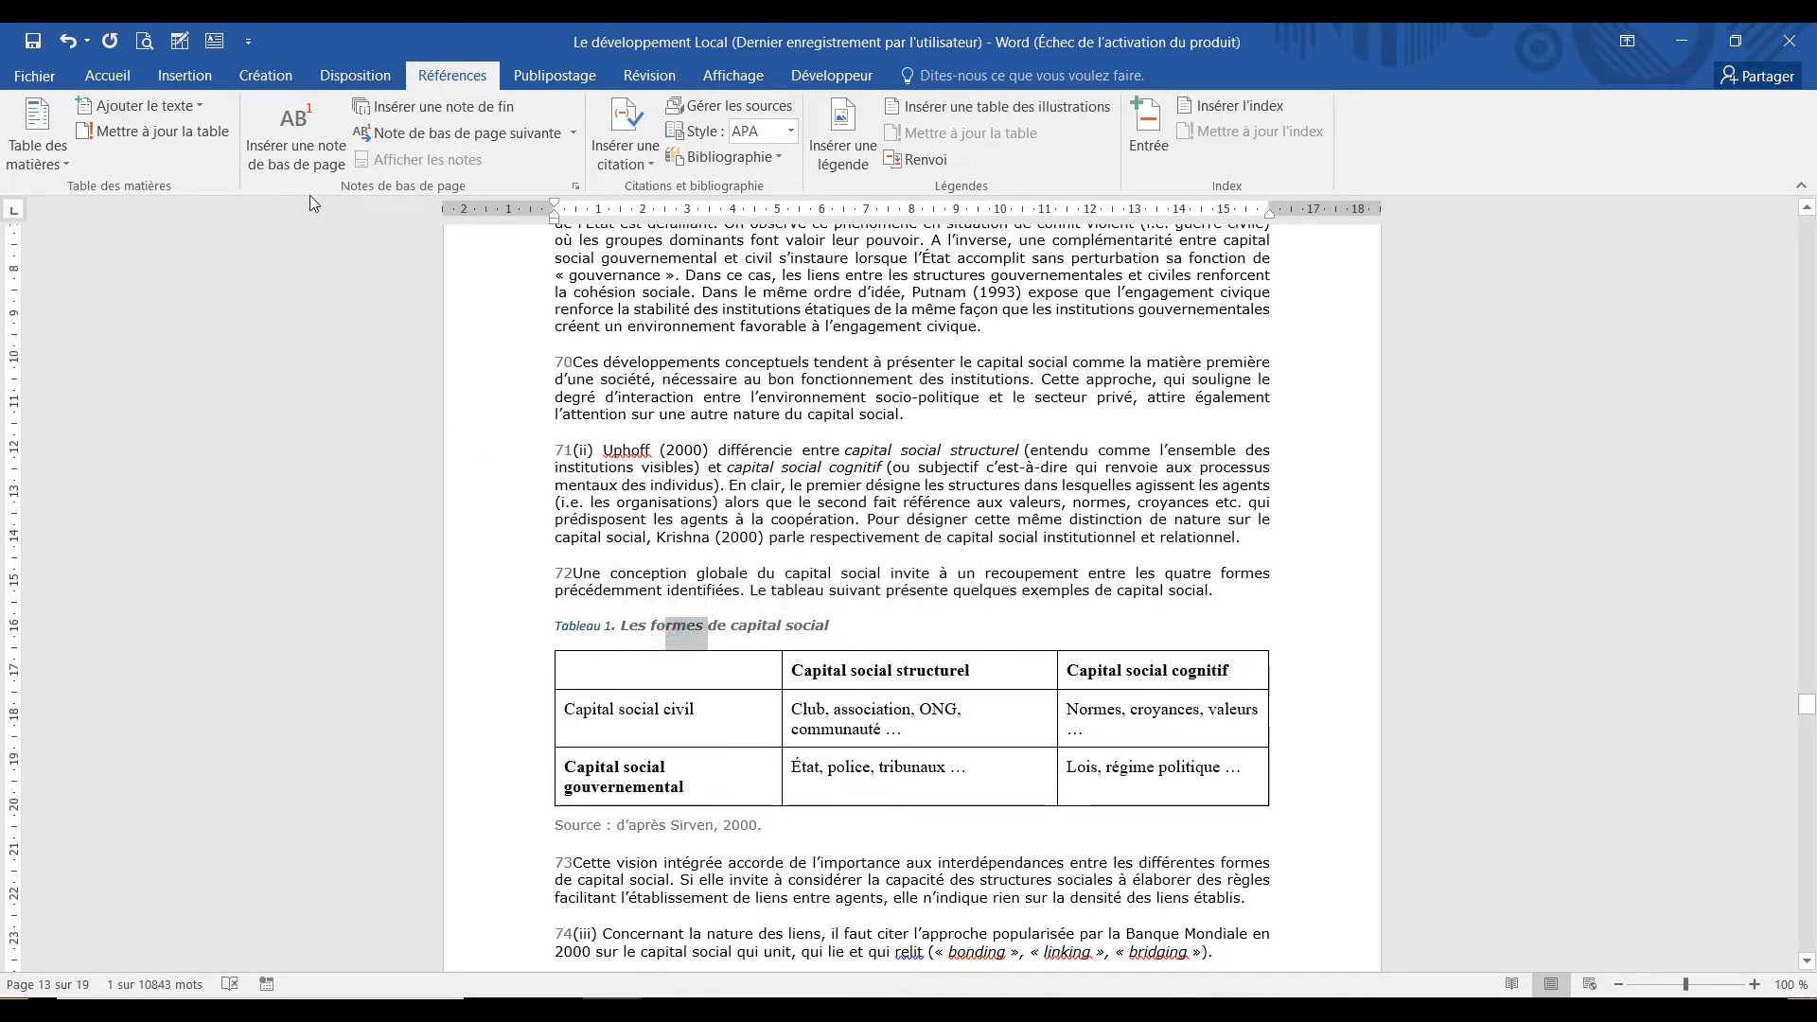
left_click(129, 77)
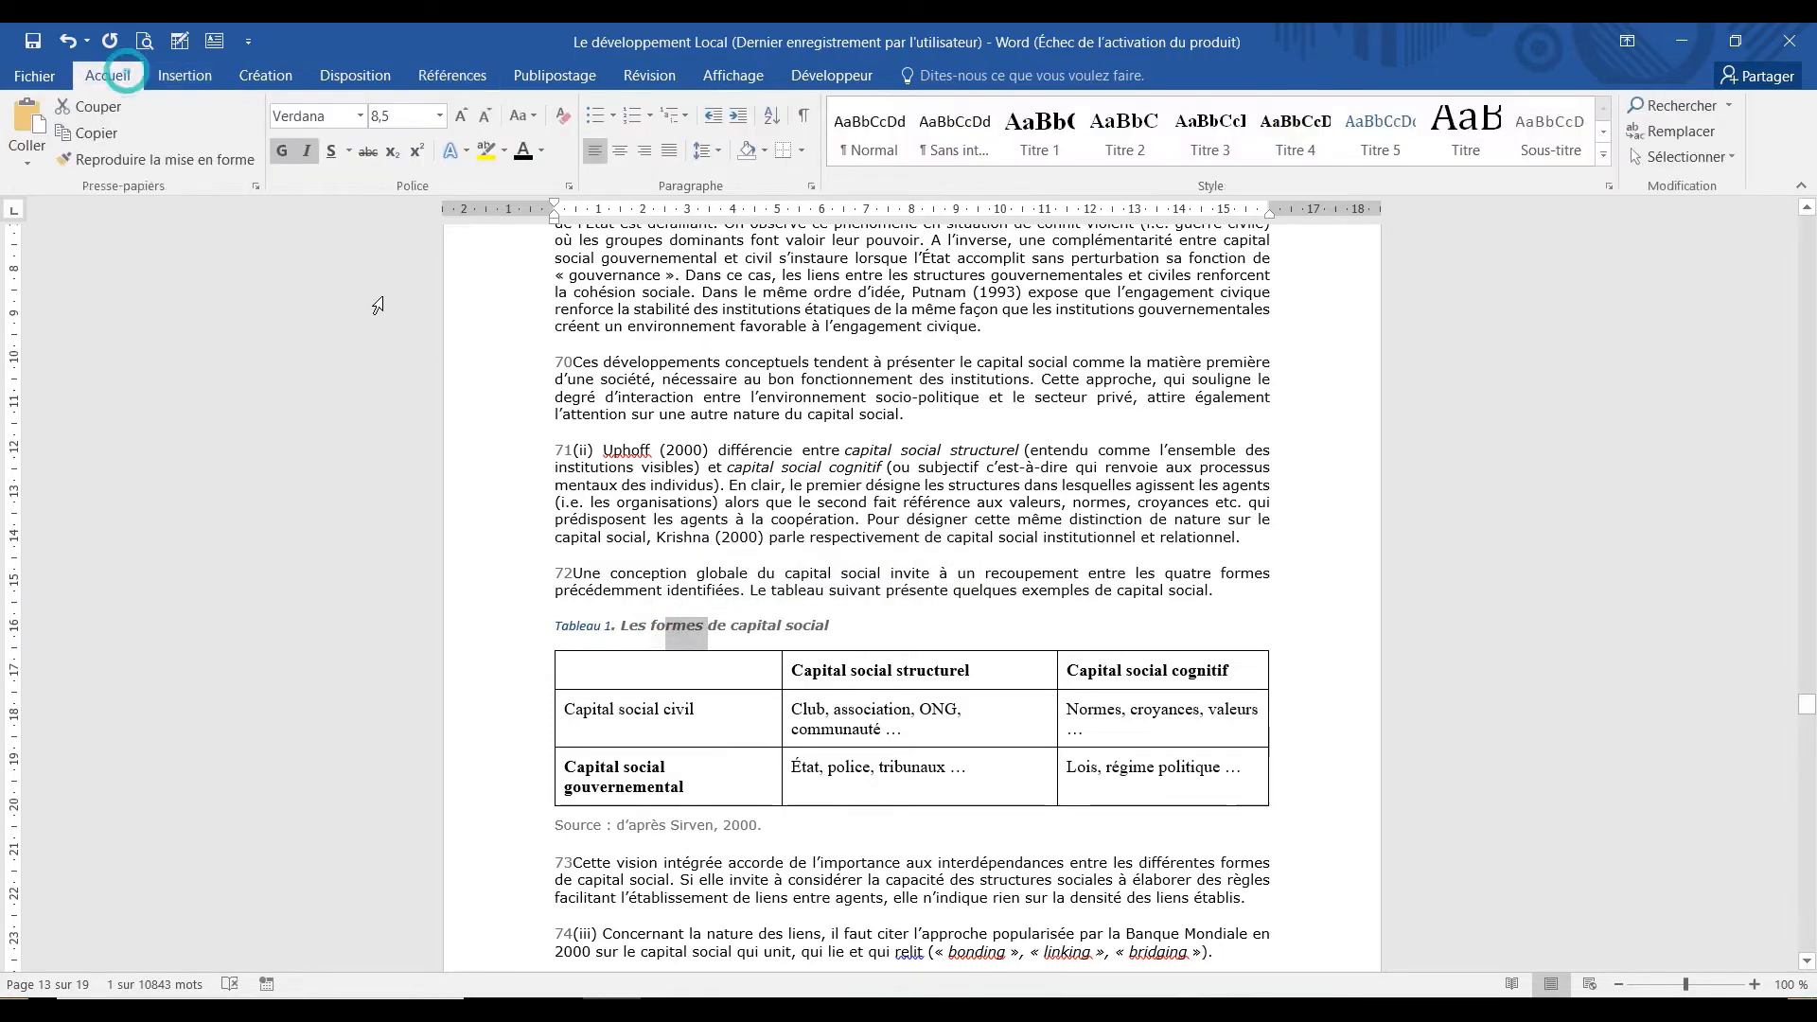
left_click(233, 160)
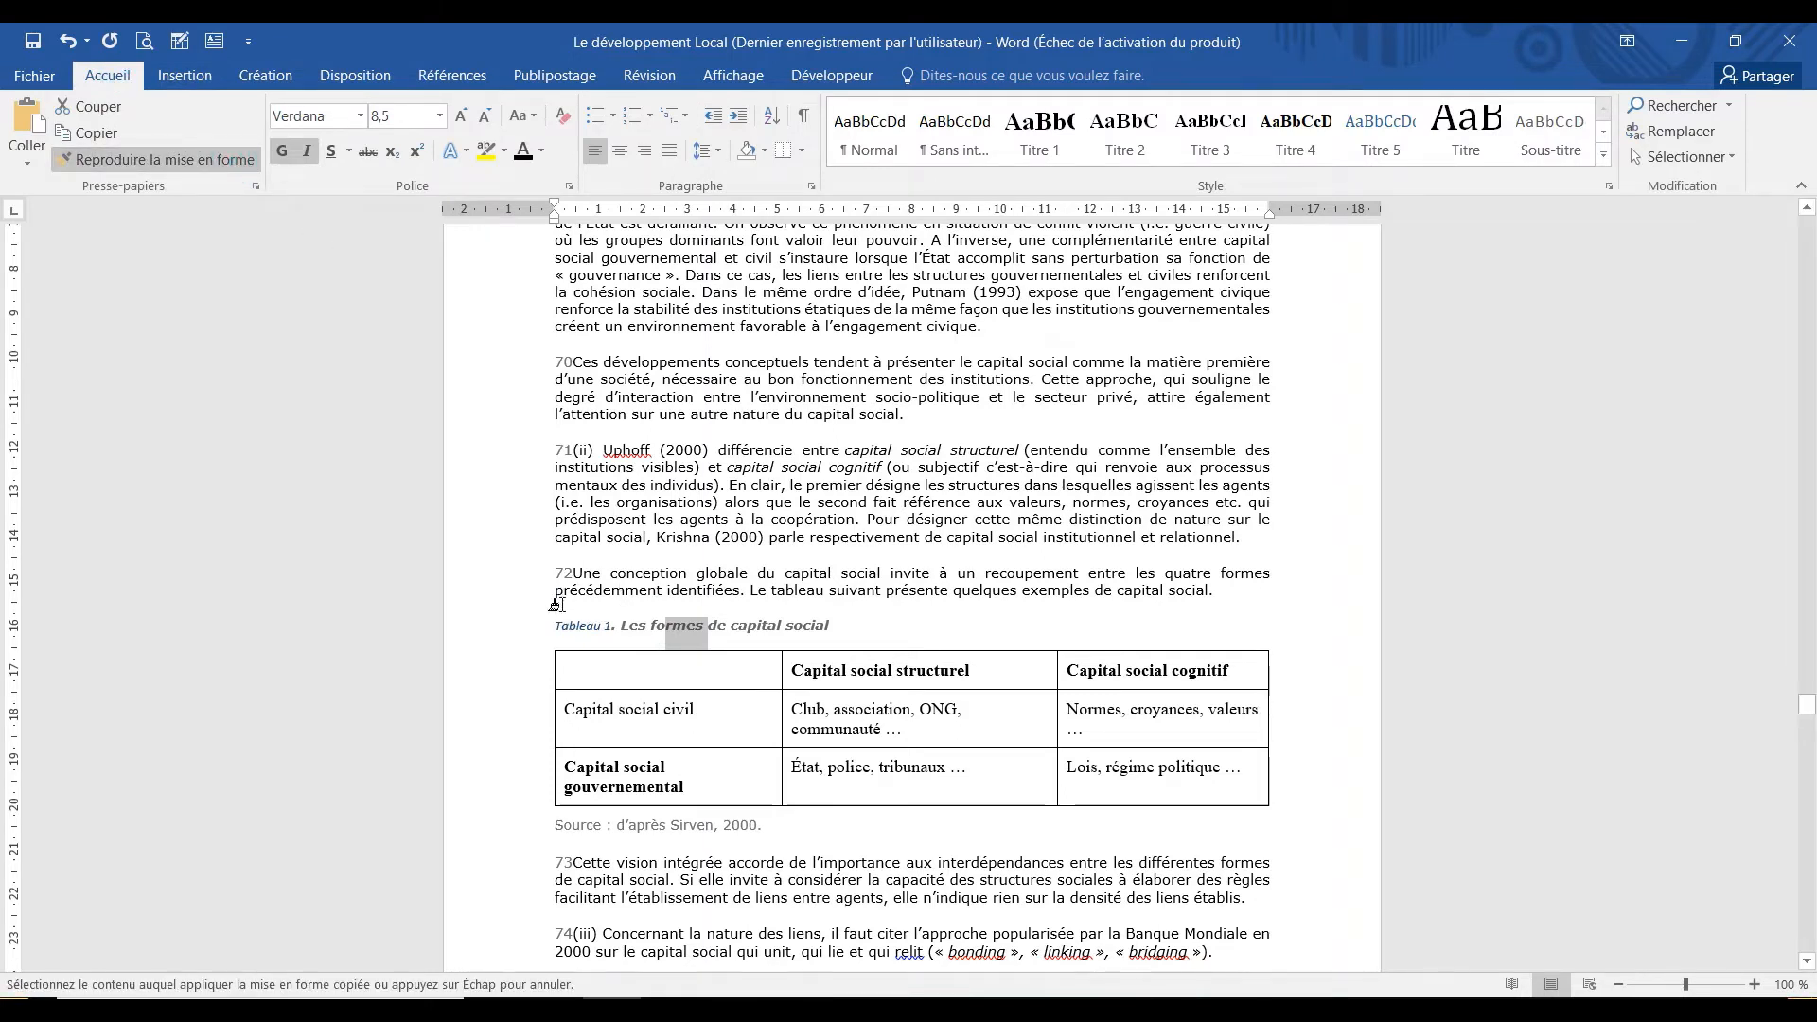
left_click_drag(555, 625, 615, 622)
left_click(679, 636)
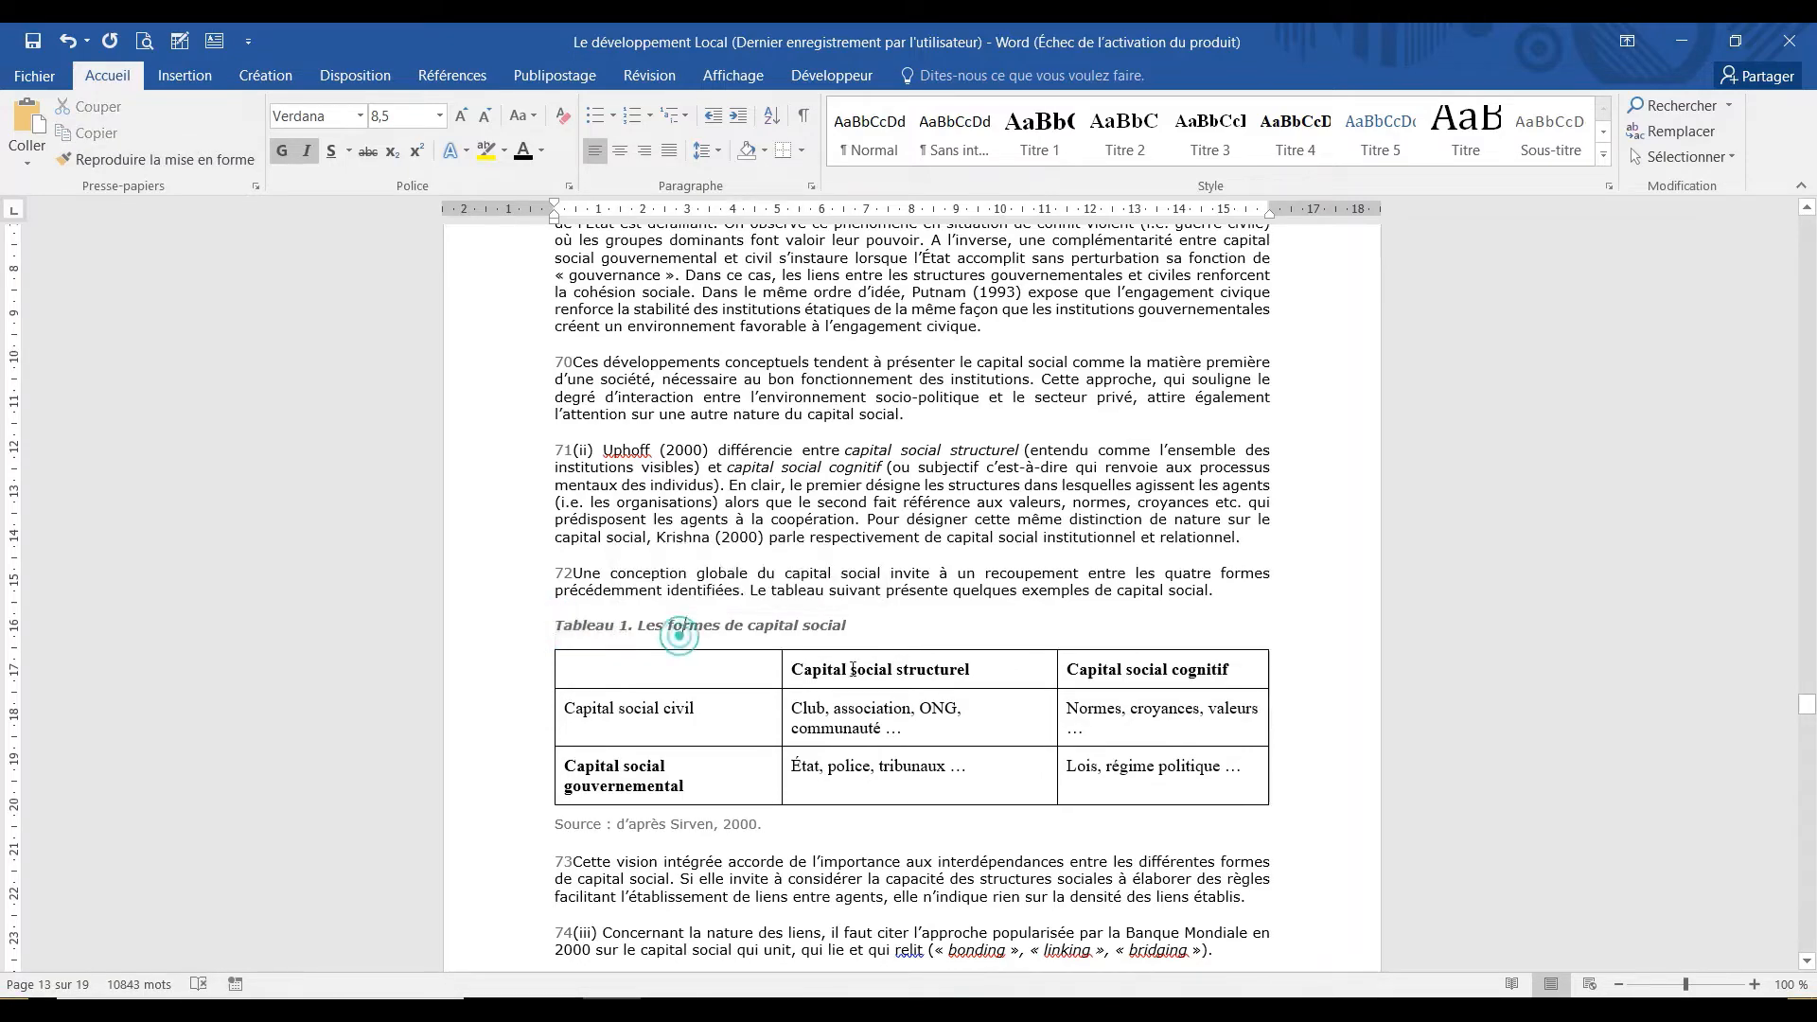
Insert an automatic caption with the label "Tableau" in front of the title "Tableau 2. Nature et densité des liens".
left_click_drag(1808, 707, 1810, 791)
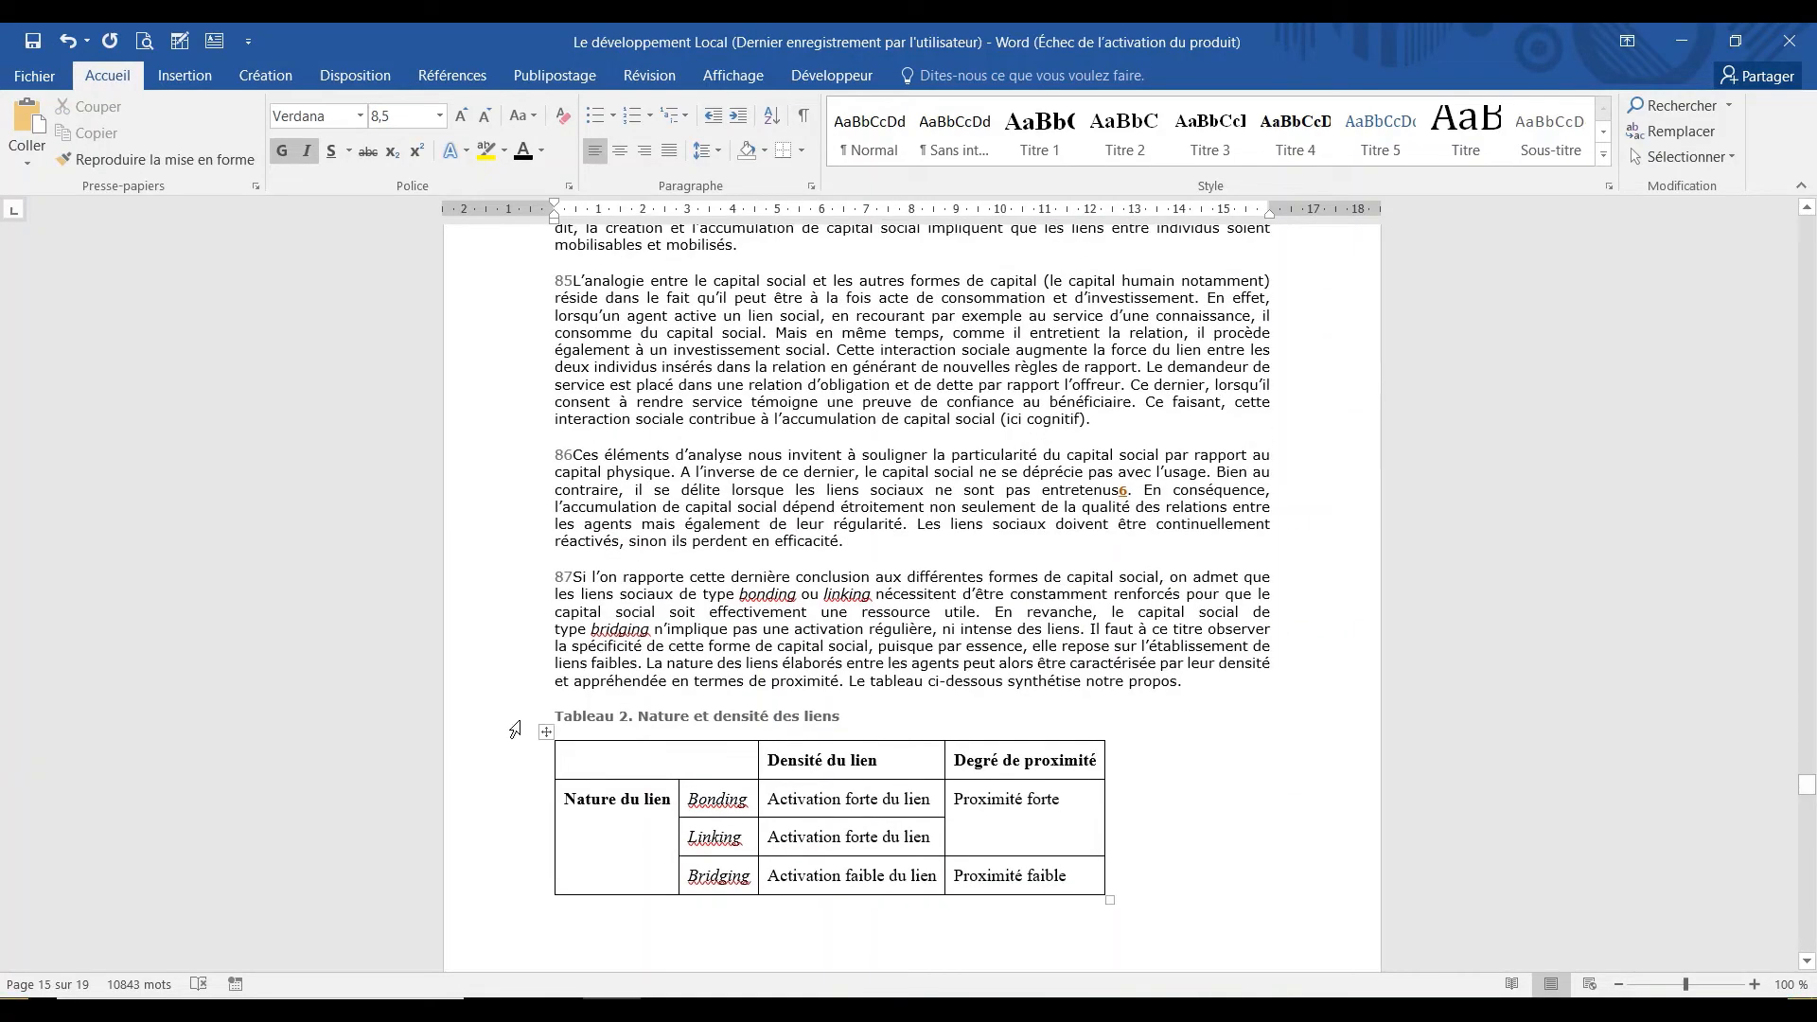
left_click(557, 715)
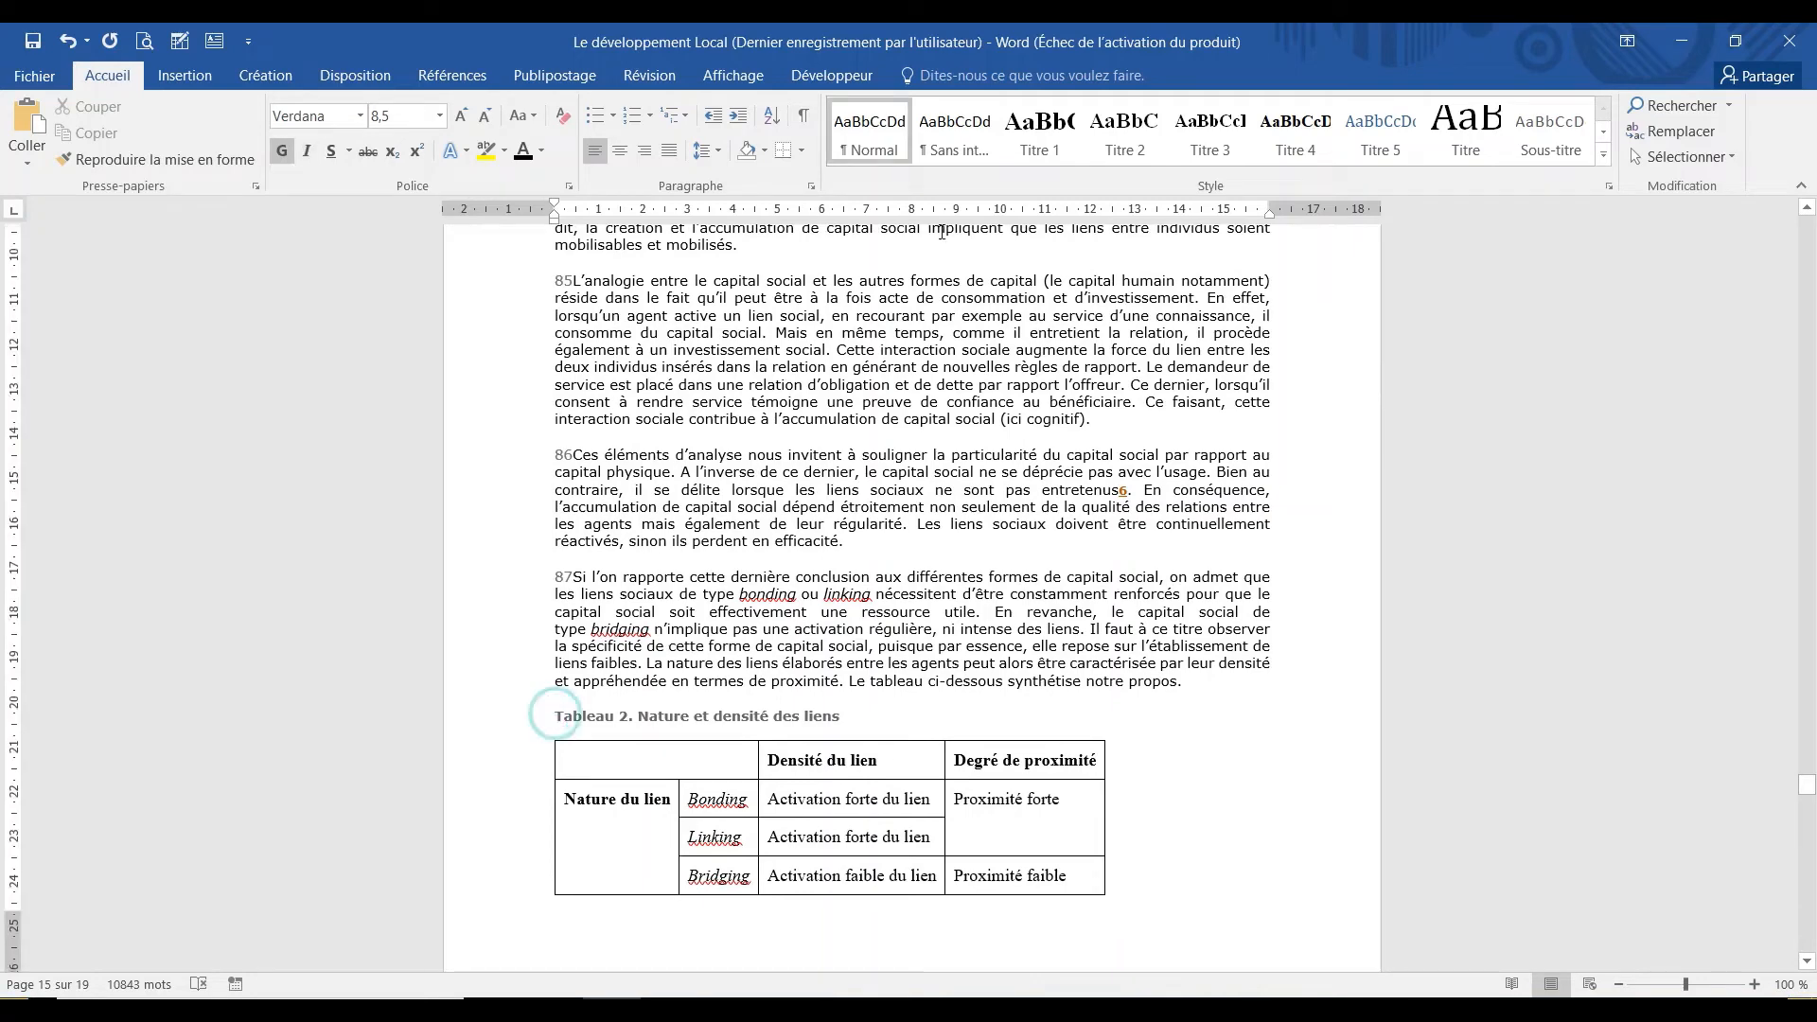
left_click(470, 82)
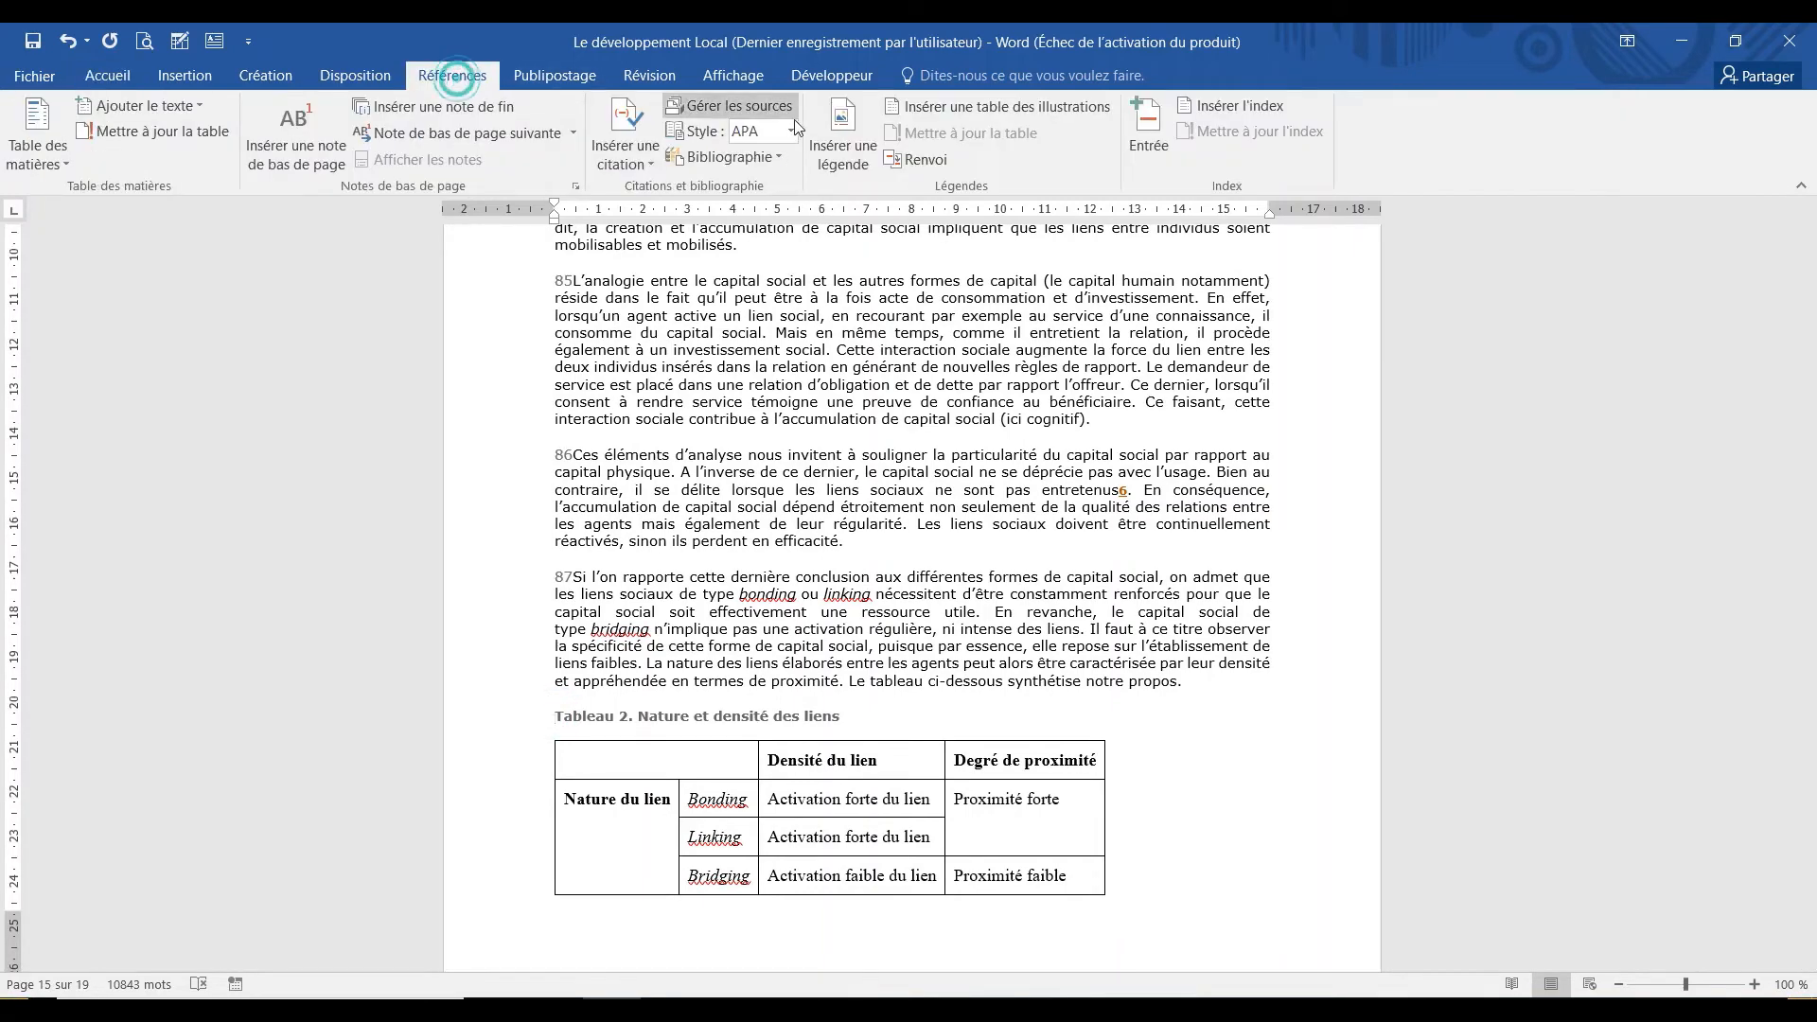
left_click(845, 151)
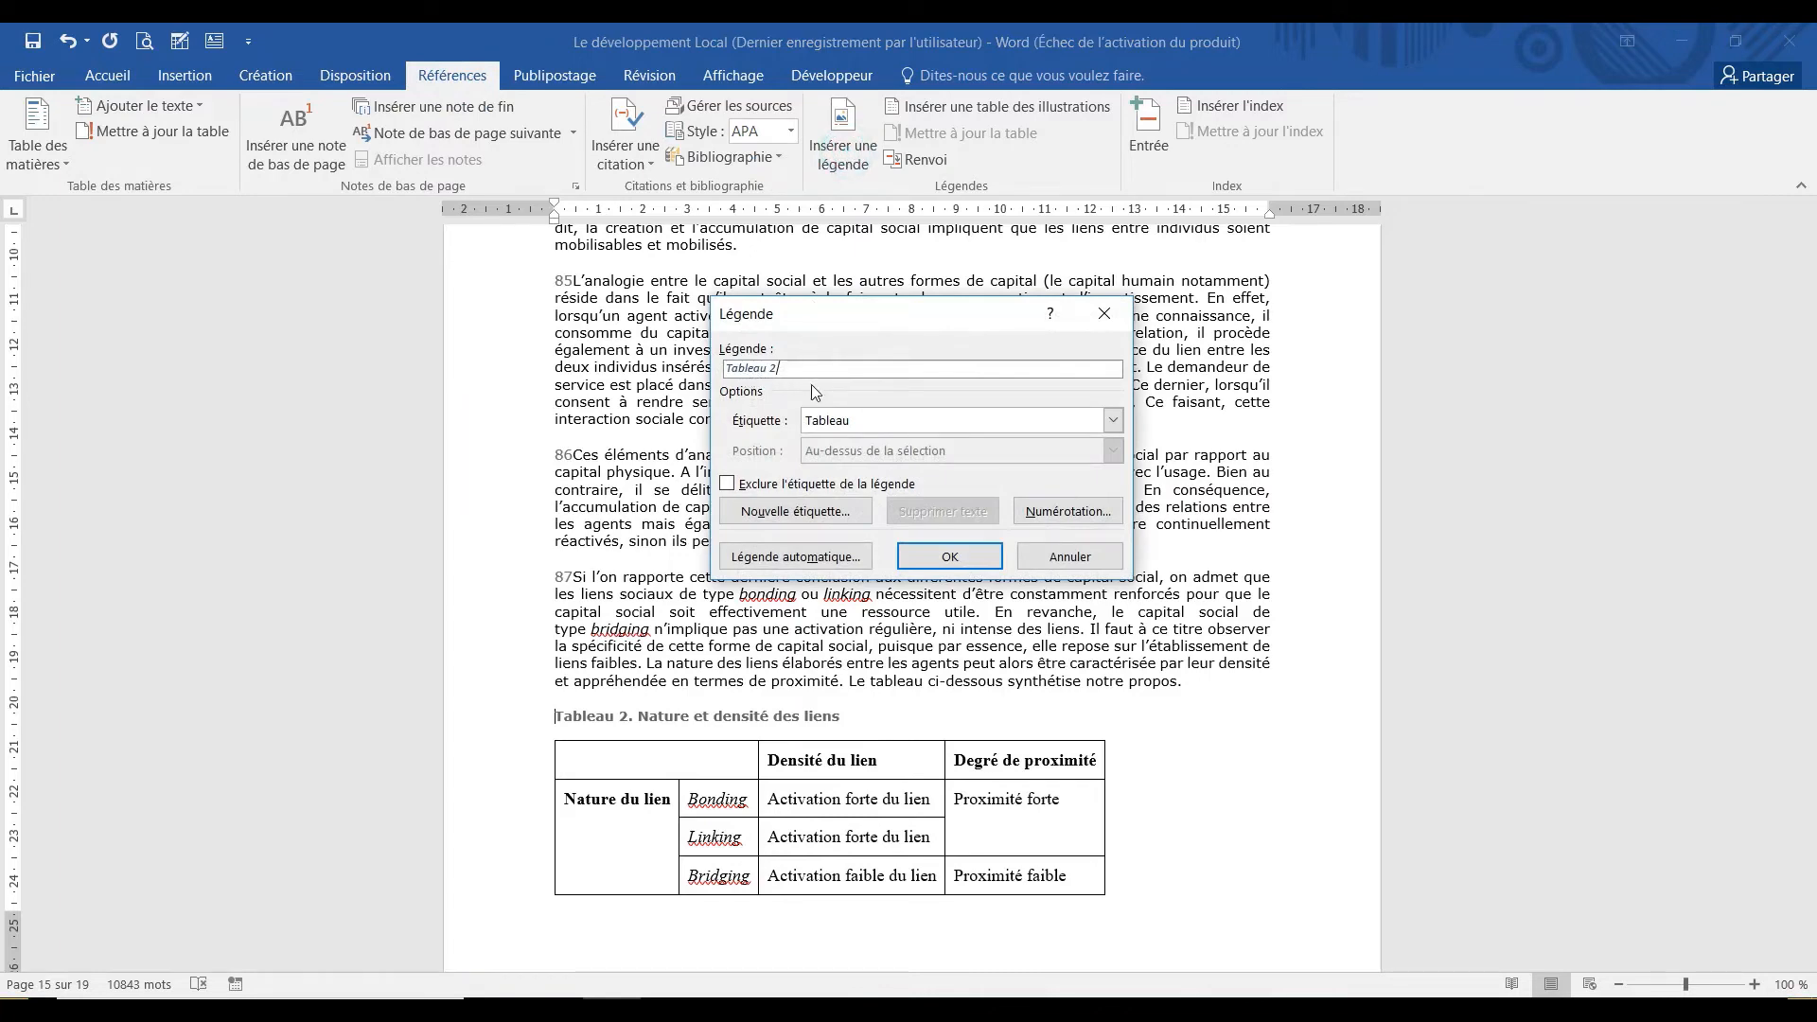
left_click(942, 555)
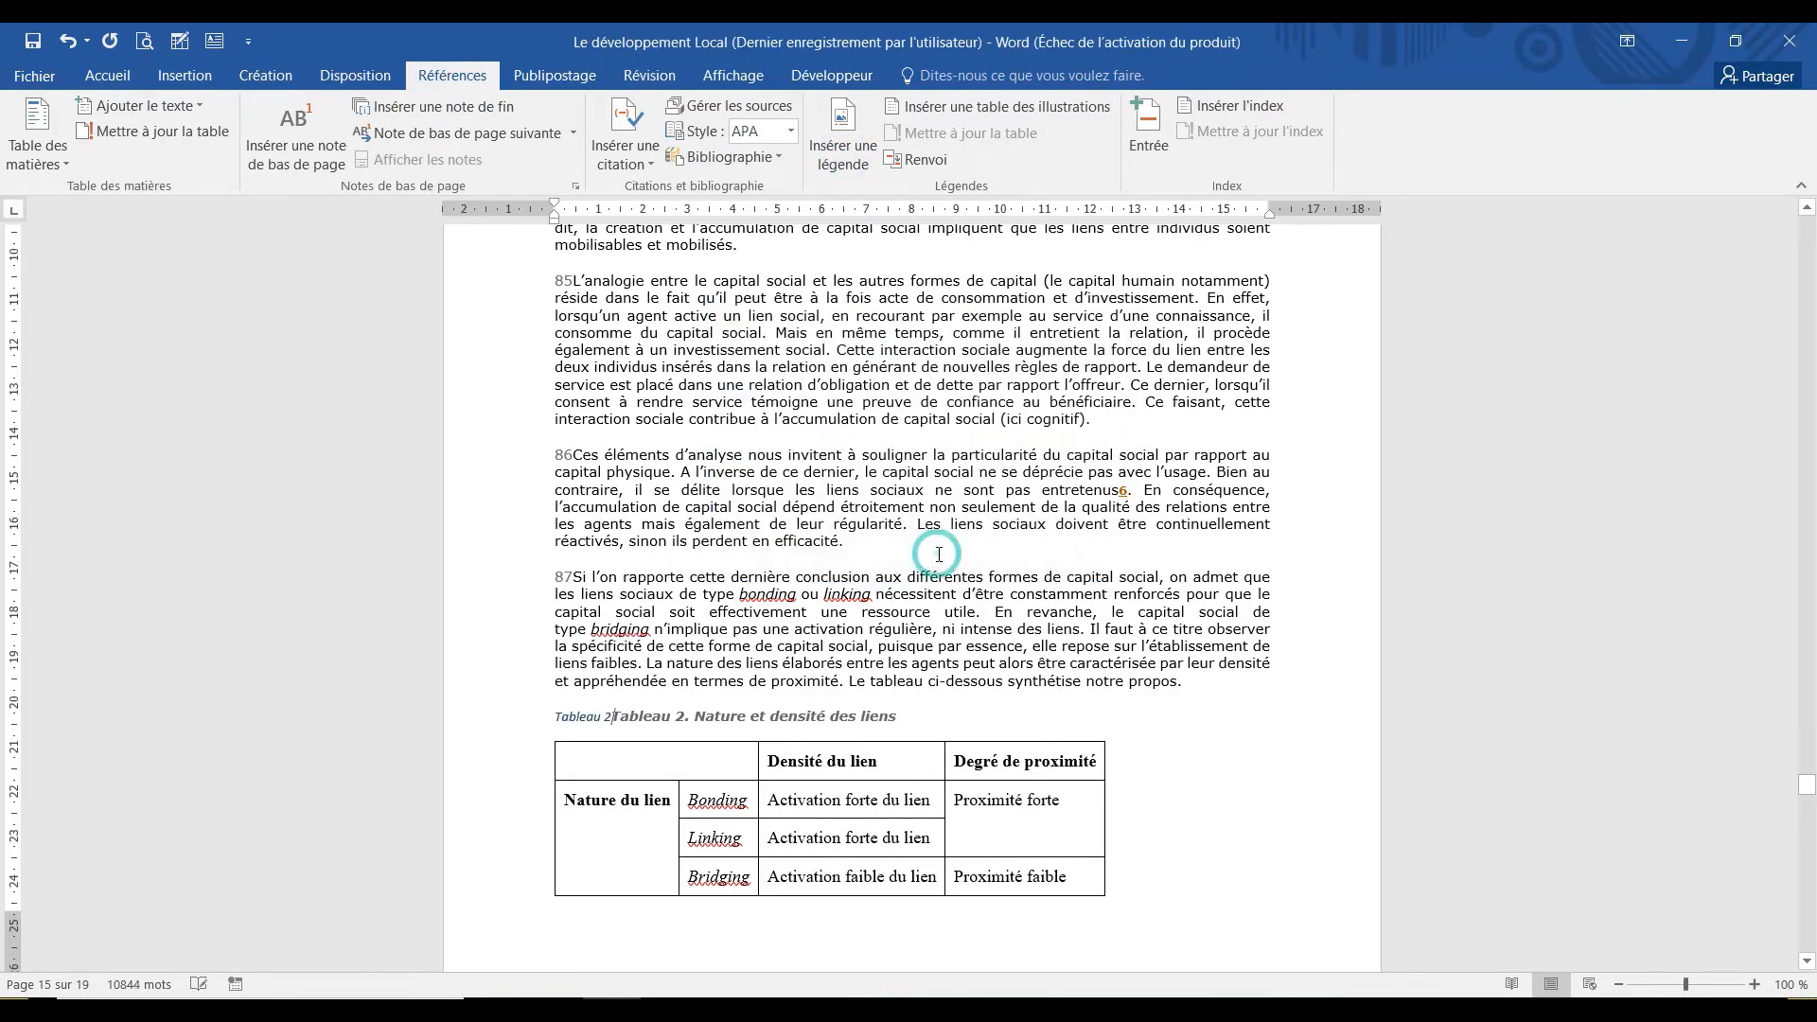
Delete the duplicate typed "Tableau 2" so that the title reads "Tableau 2. Nature et densité des liens".
left_click(684, 717)
key("BackSpace")
key("BackSpace")
key("BackSpace")
key("BackSpace")
key("BackSpace")
key("BackSpace")
key("BackSpace")
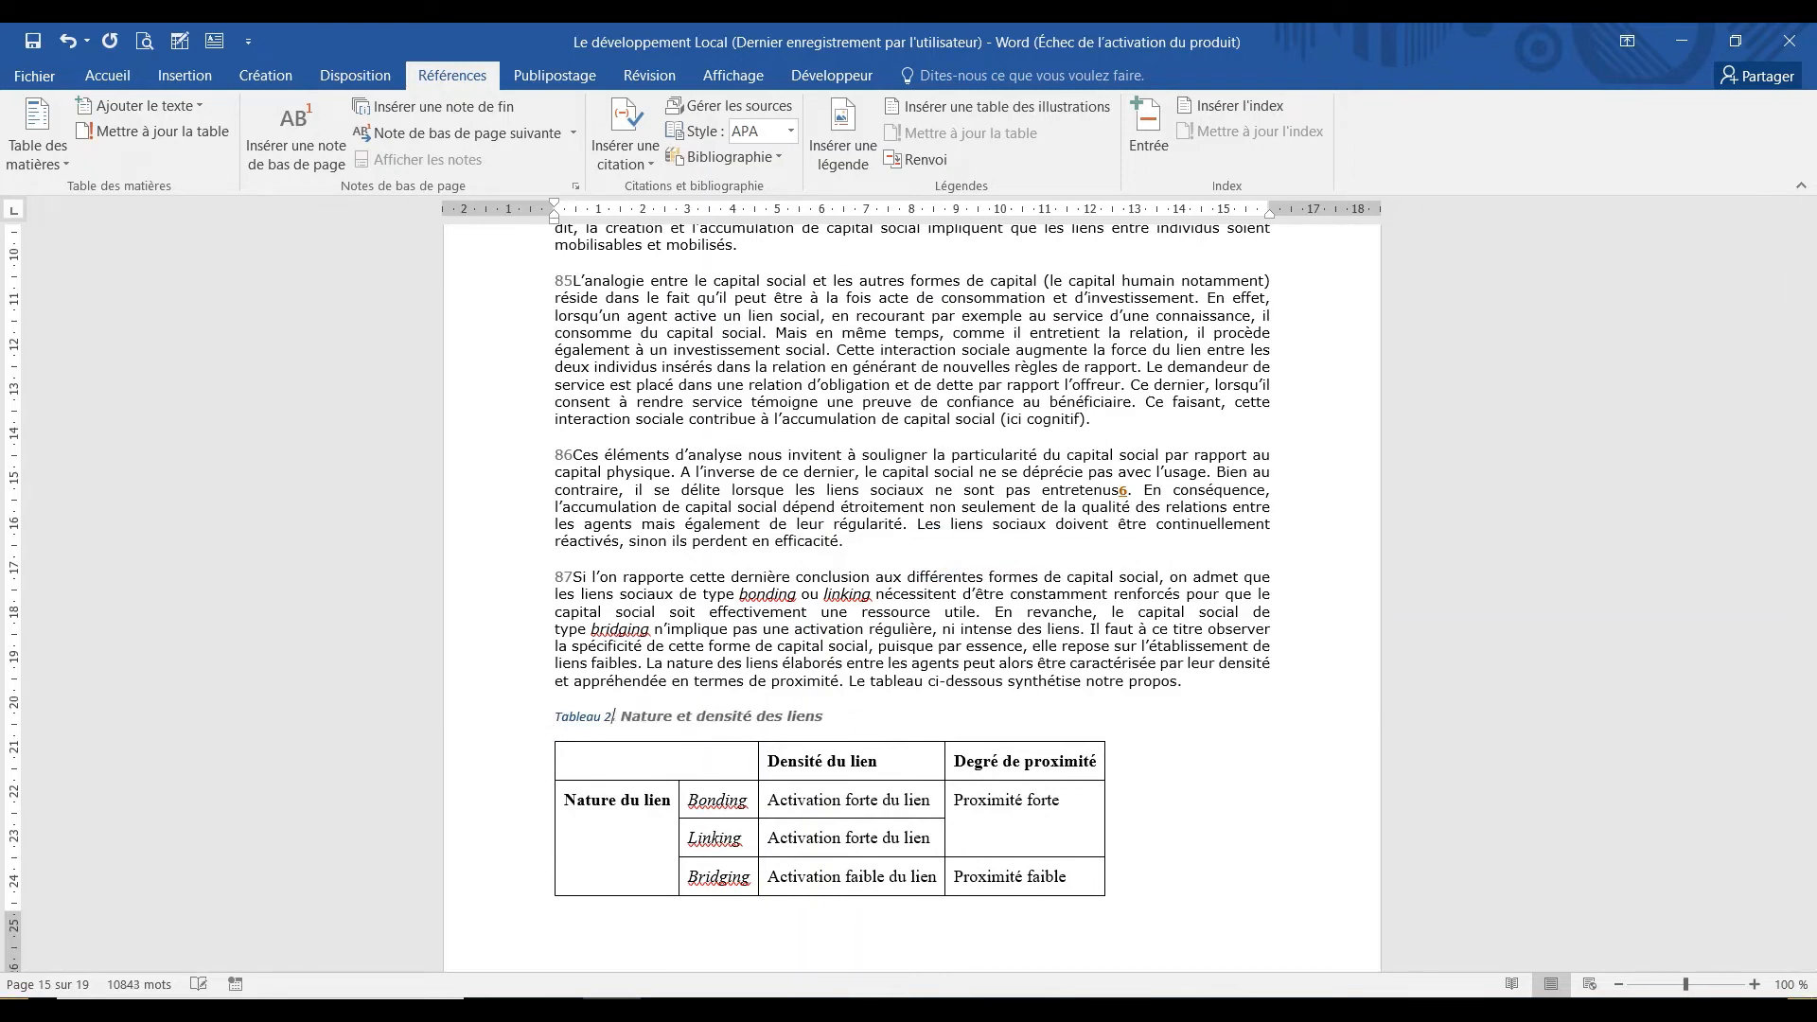
Copy the formatting of the text "Nature et densité" onto its "Tableau 2" caption label.
left_click_drag(621, 716, 755, 717)
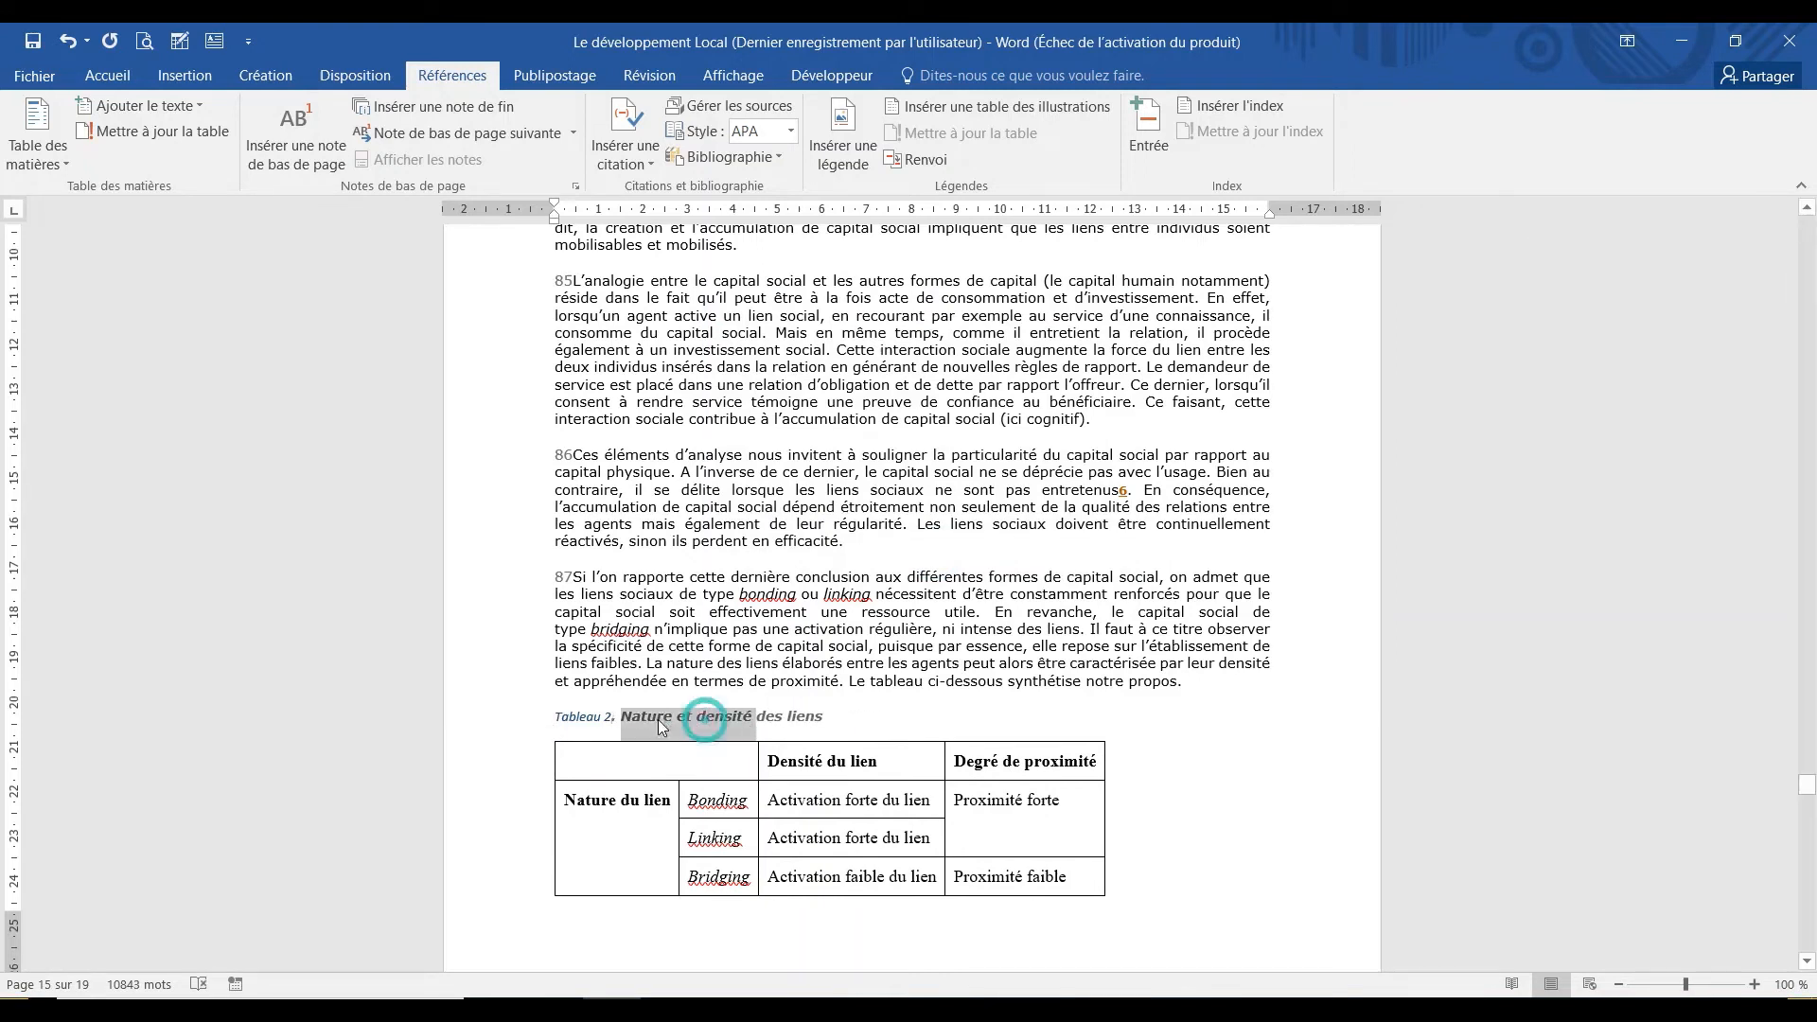
left_click(107, 75)
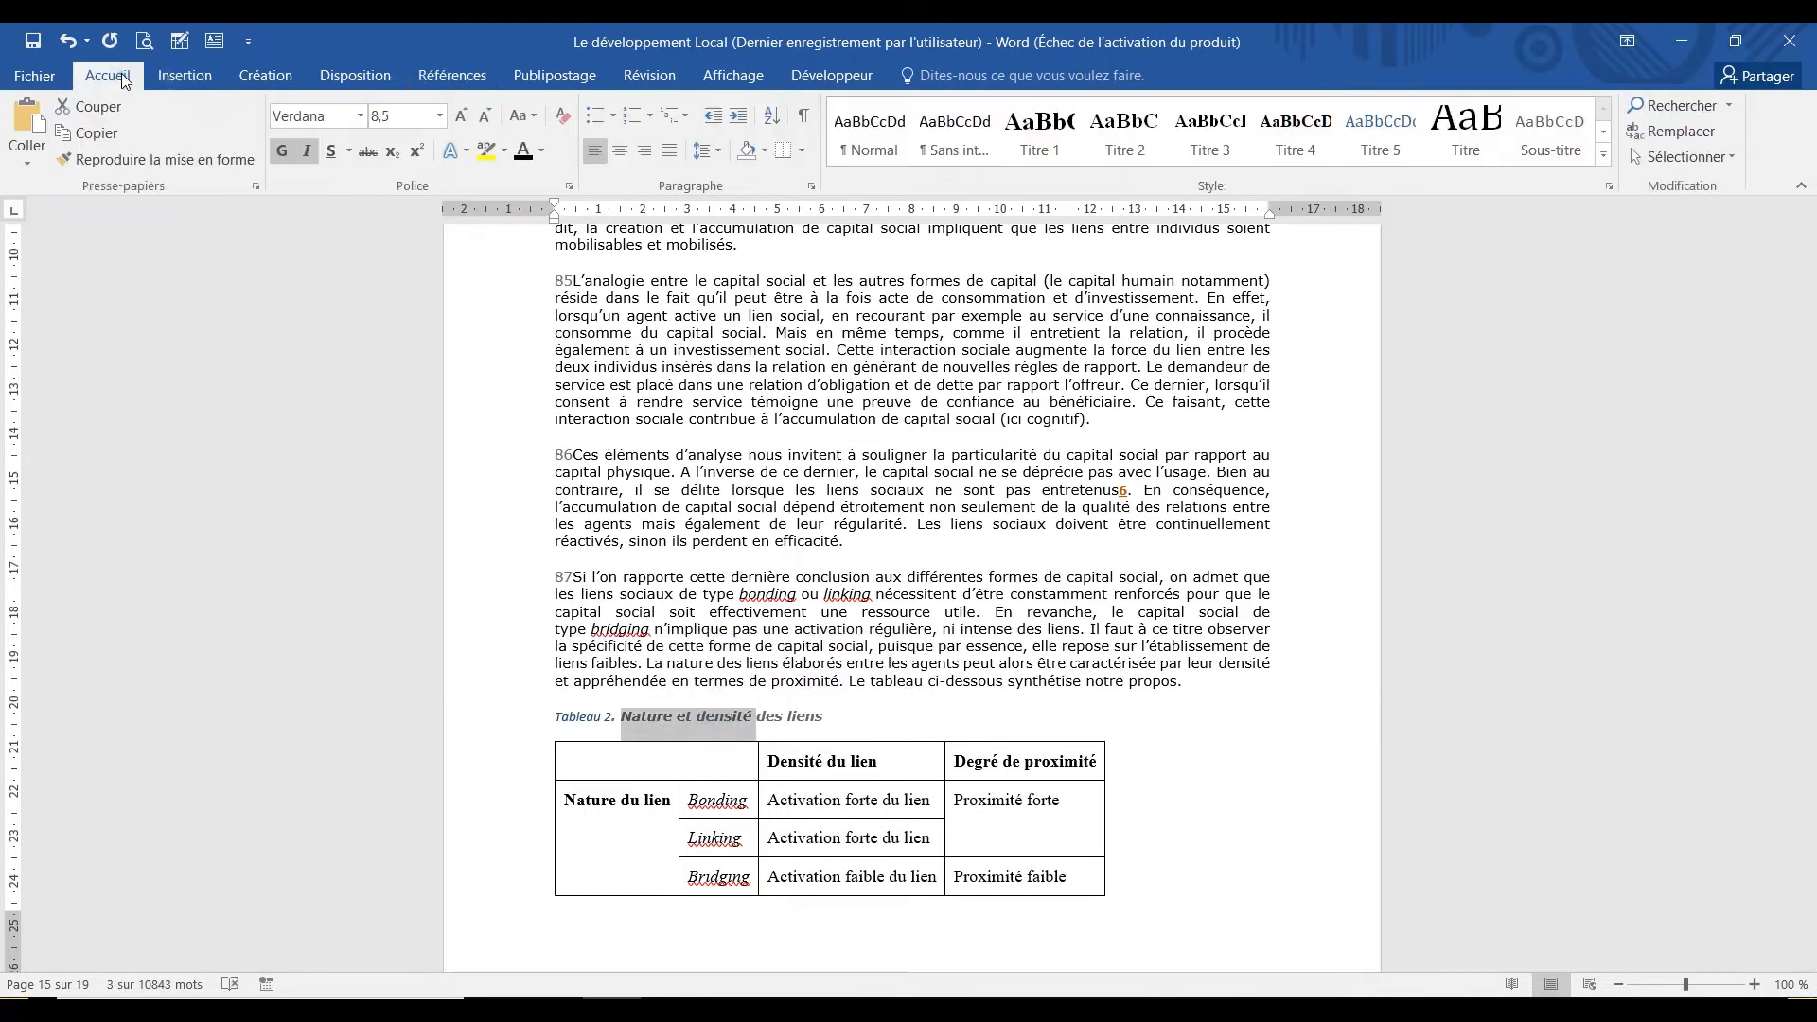
left_click(178, 155)
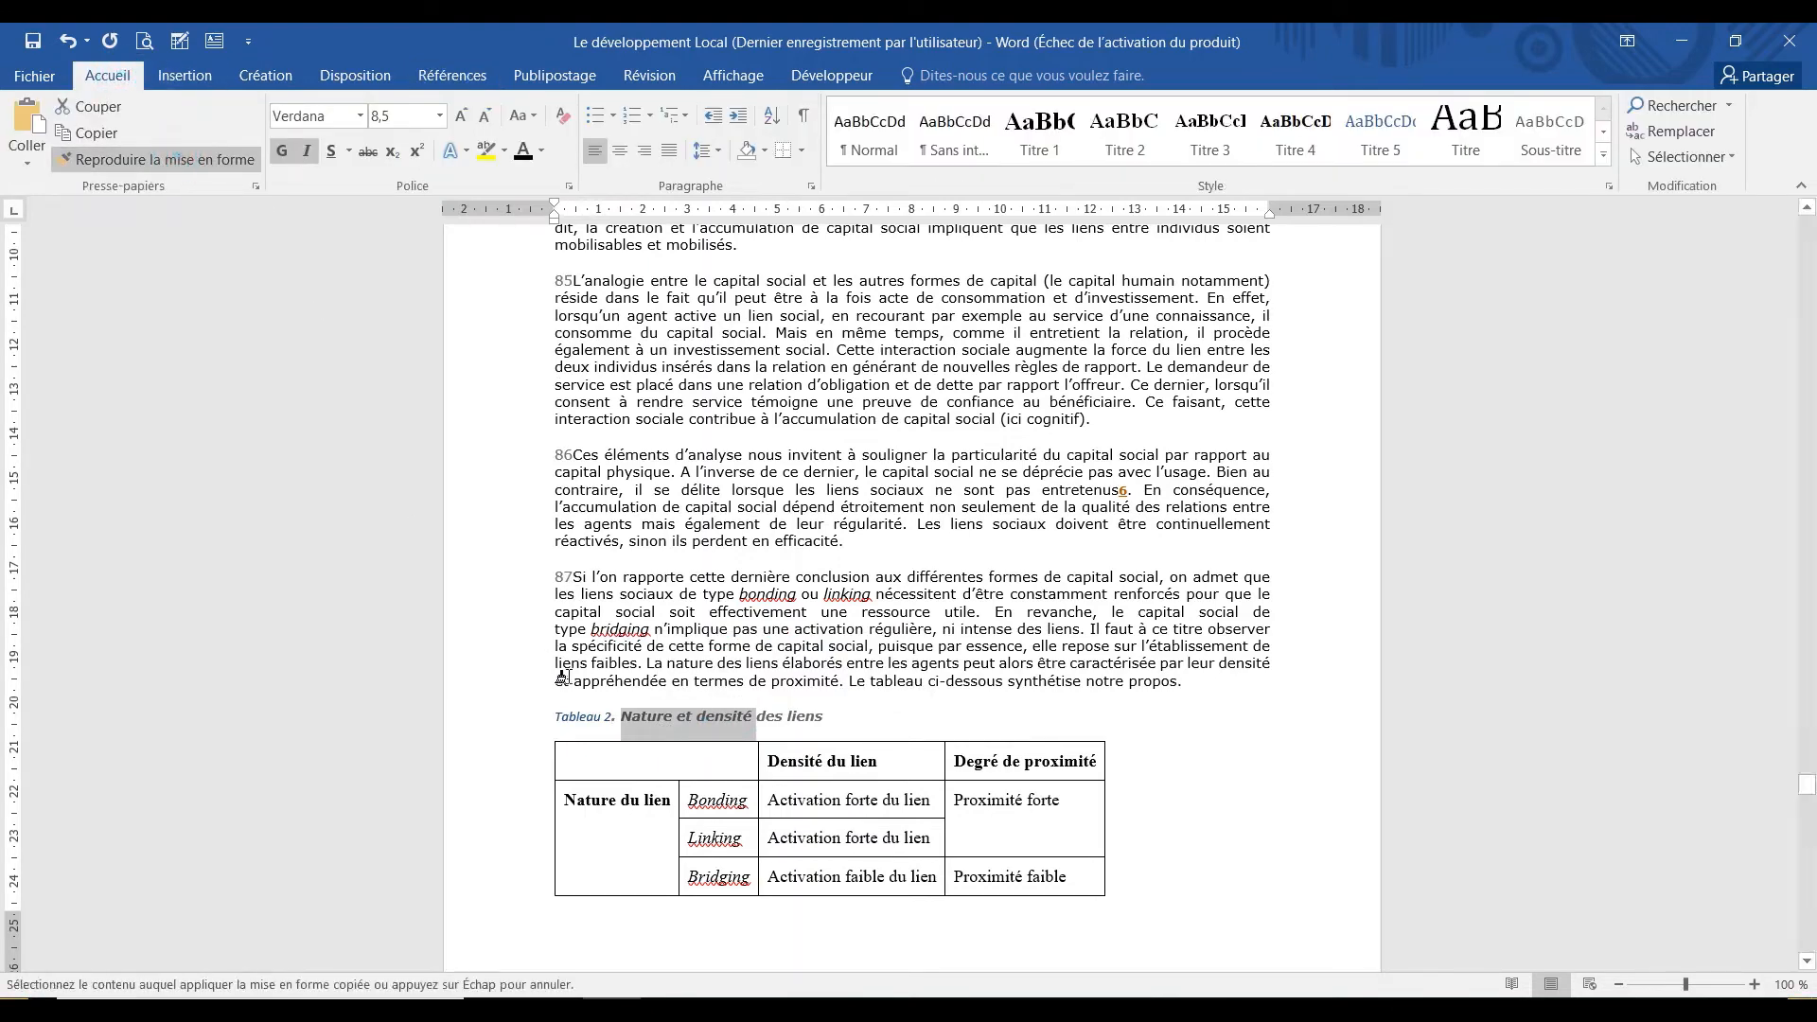
left_click_drag(551, 717, 622, 718)
left_click(706, 719)
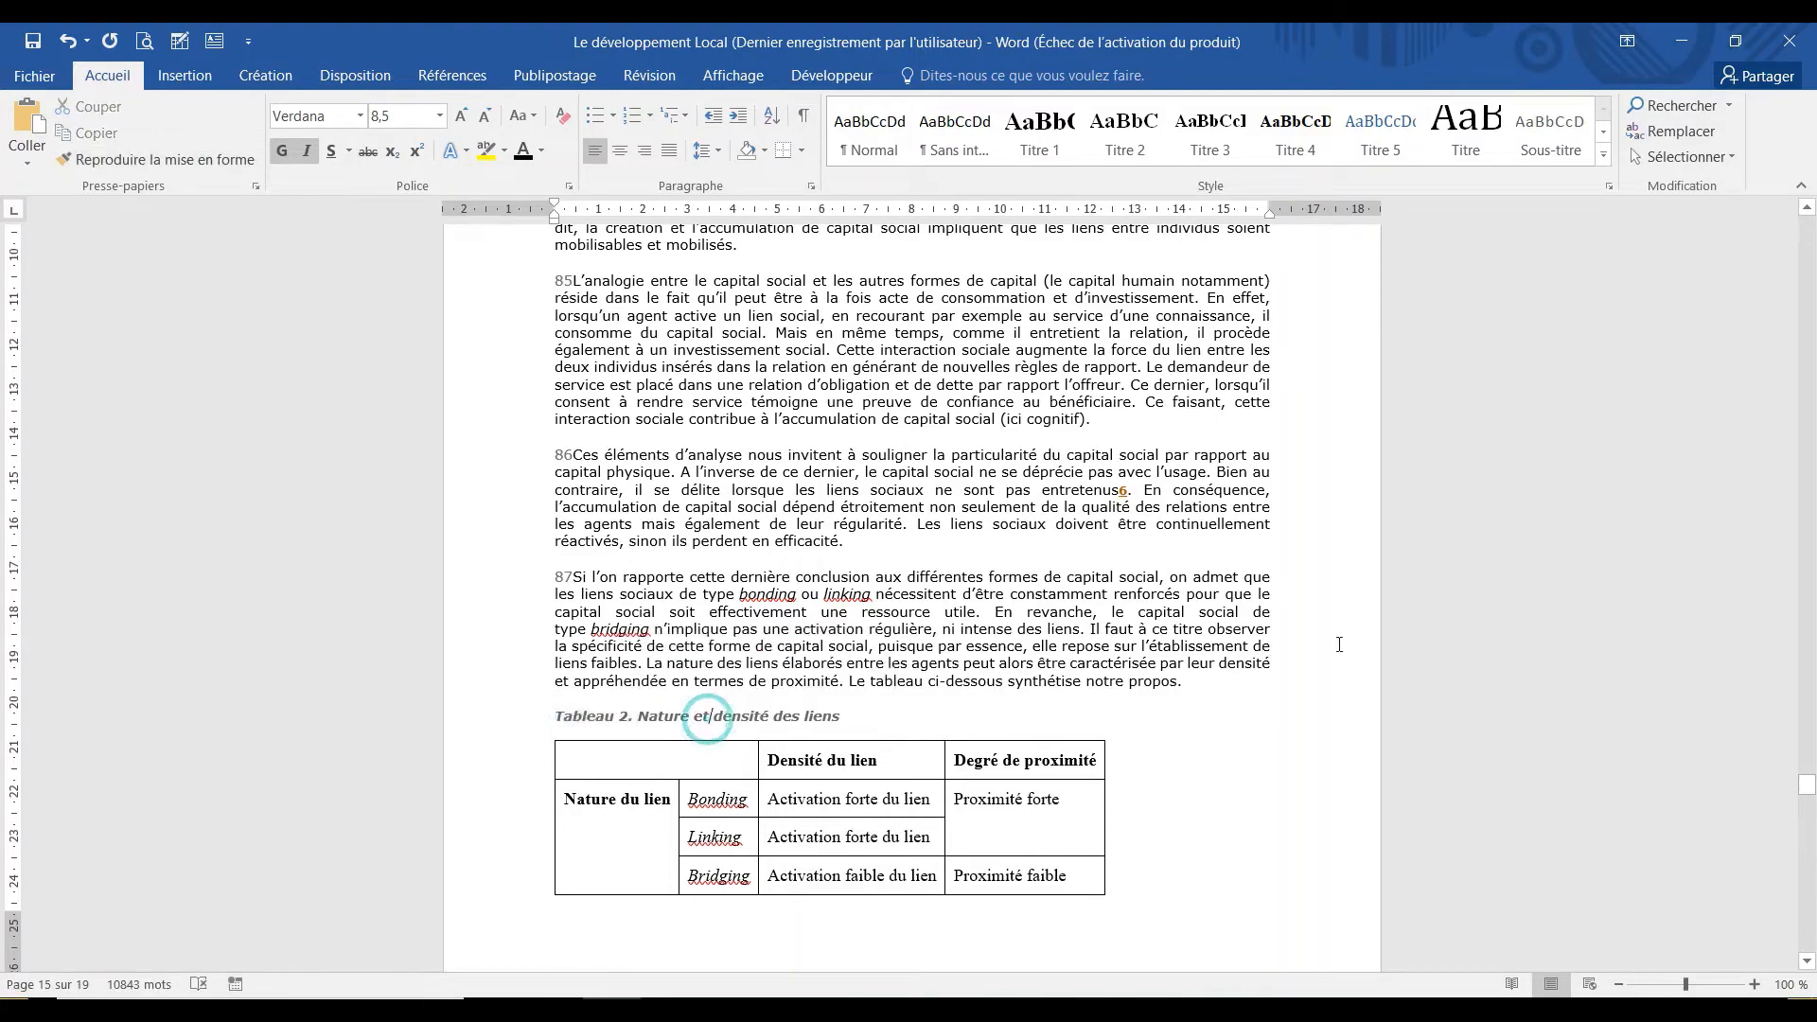
Insert an automatic caption with the label "Tableau" in front of the title "Tableau 3. Nature des liens sociaux et logiques de proximité".
left_click_drag(1807, 784, 2, 828)
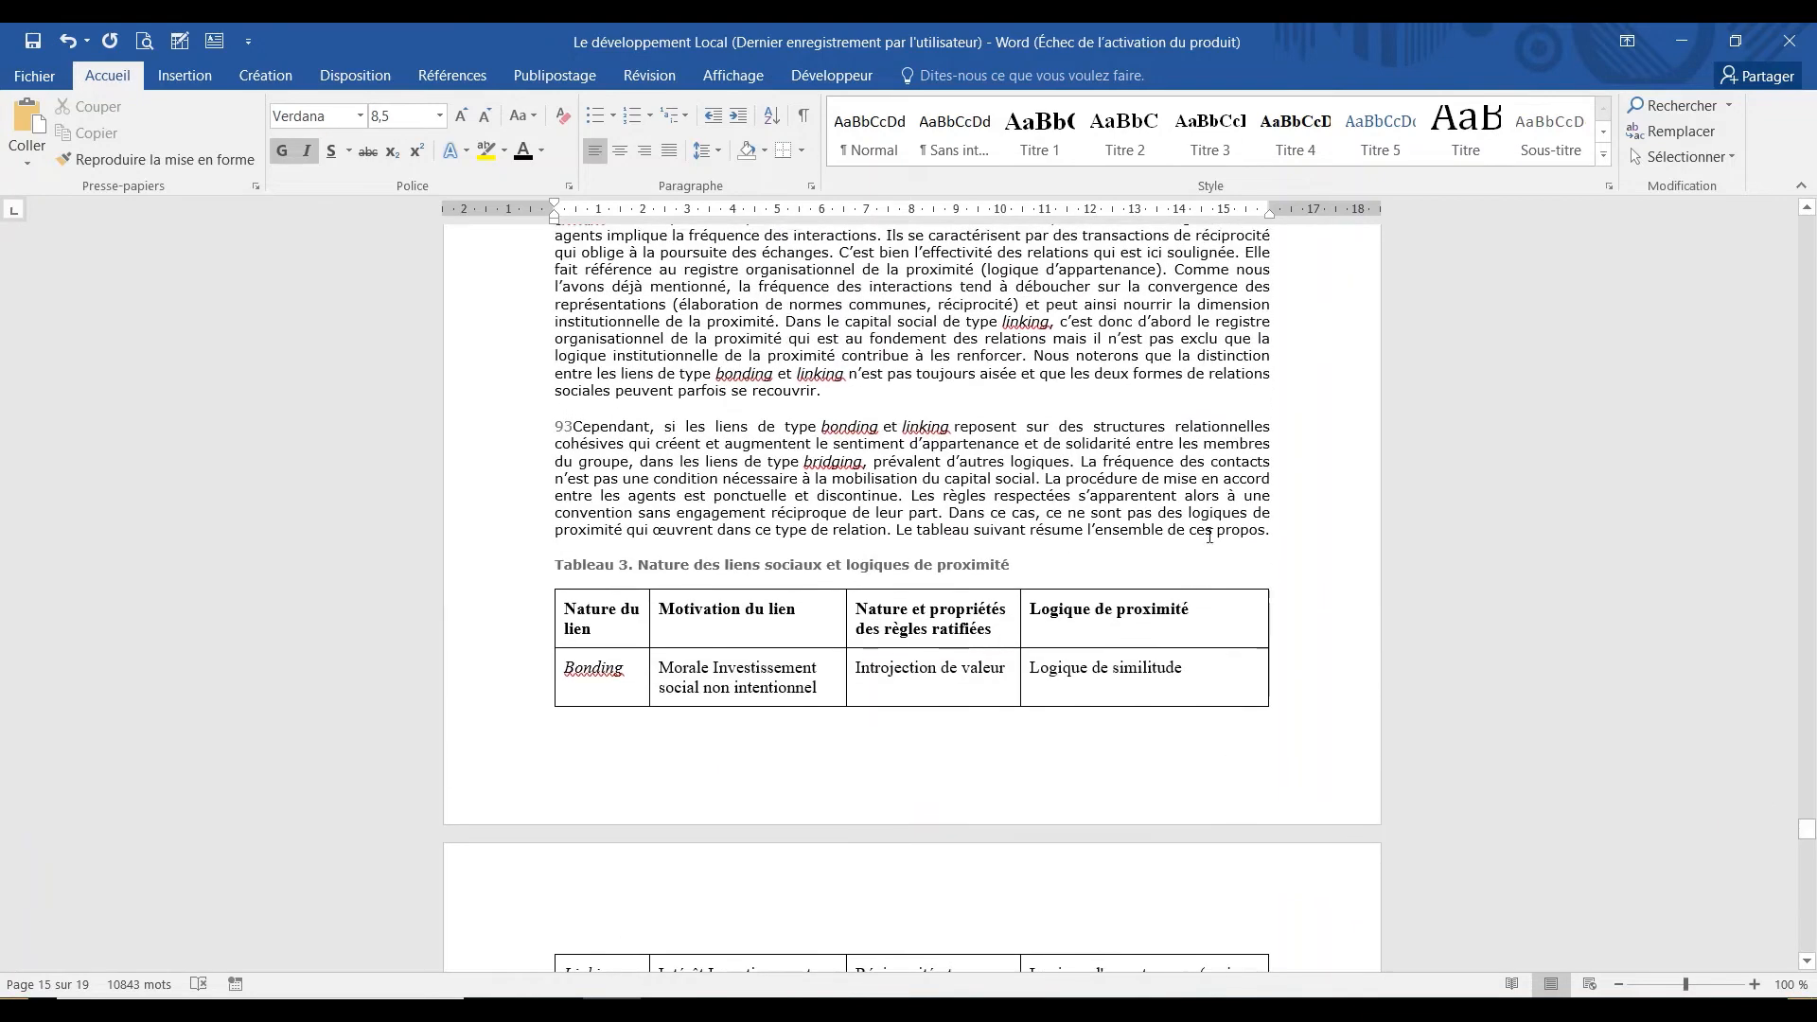
left_click(557, 566)
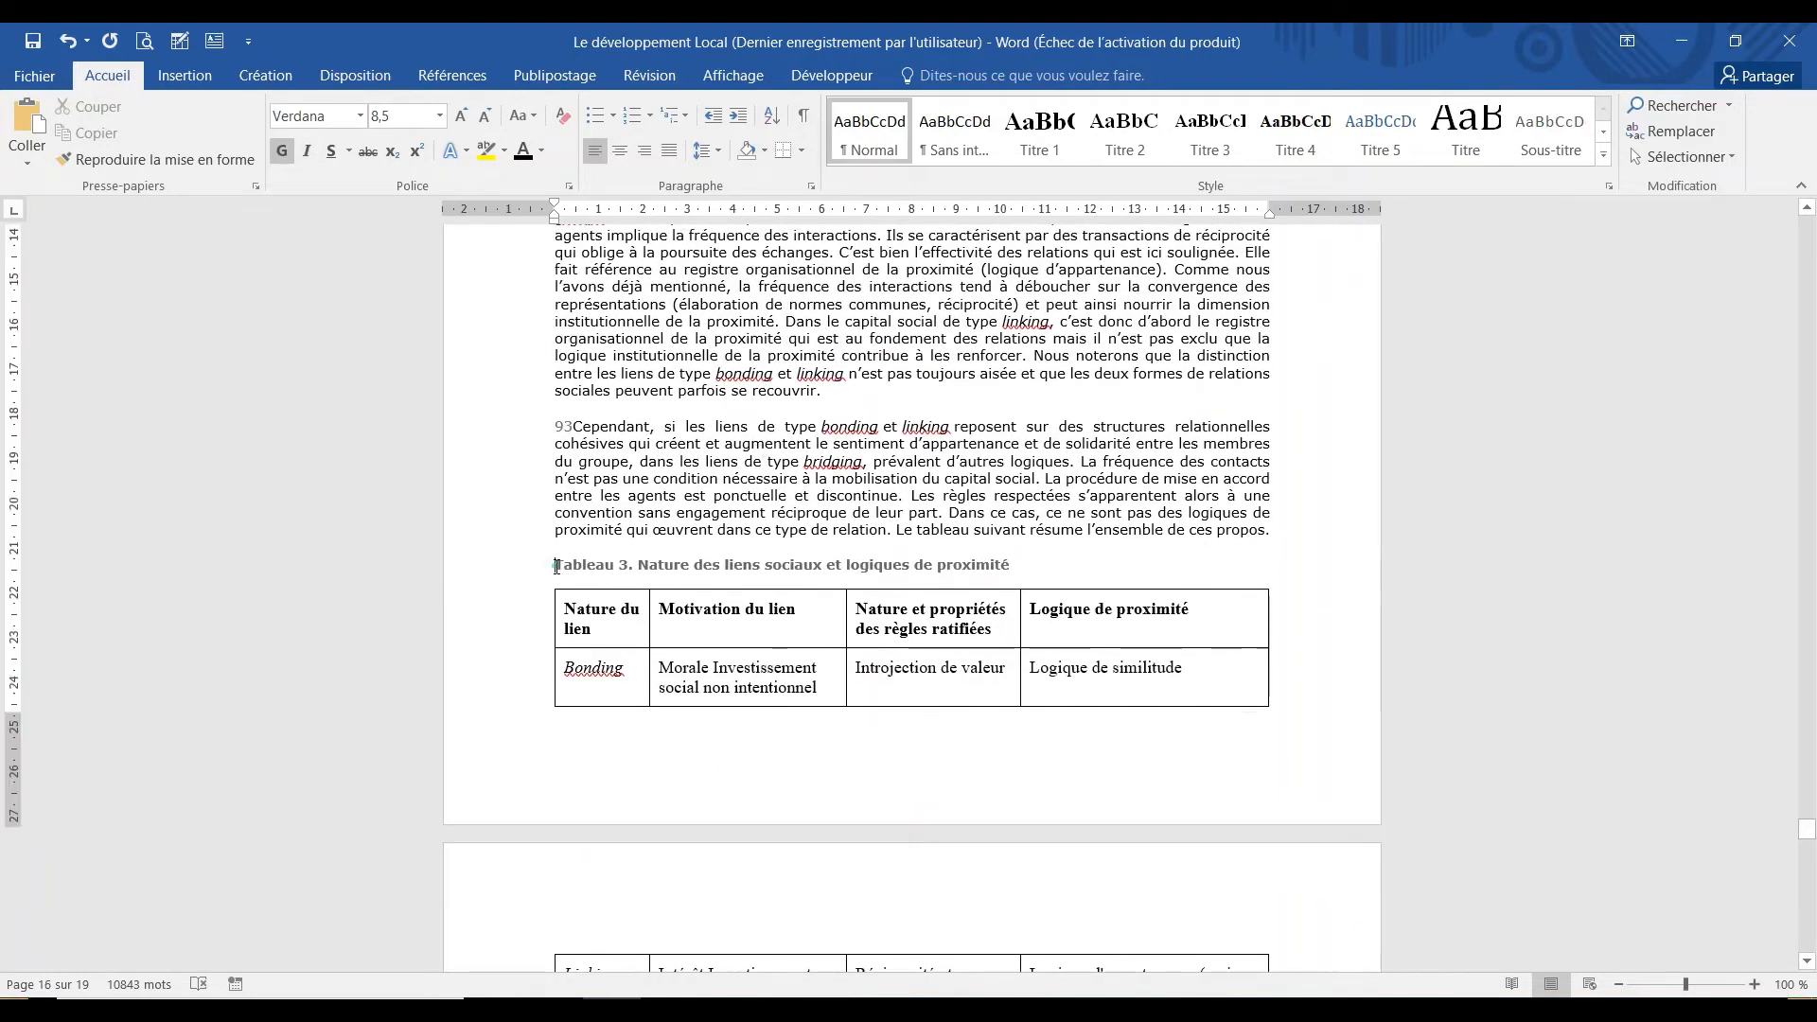
left_click(462, 78)
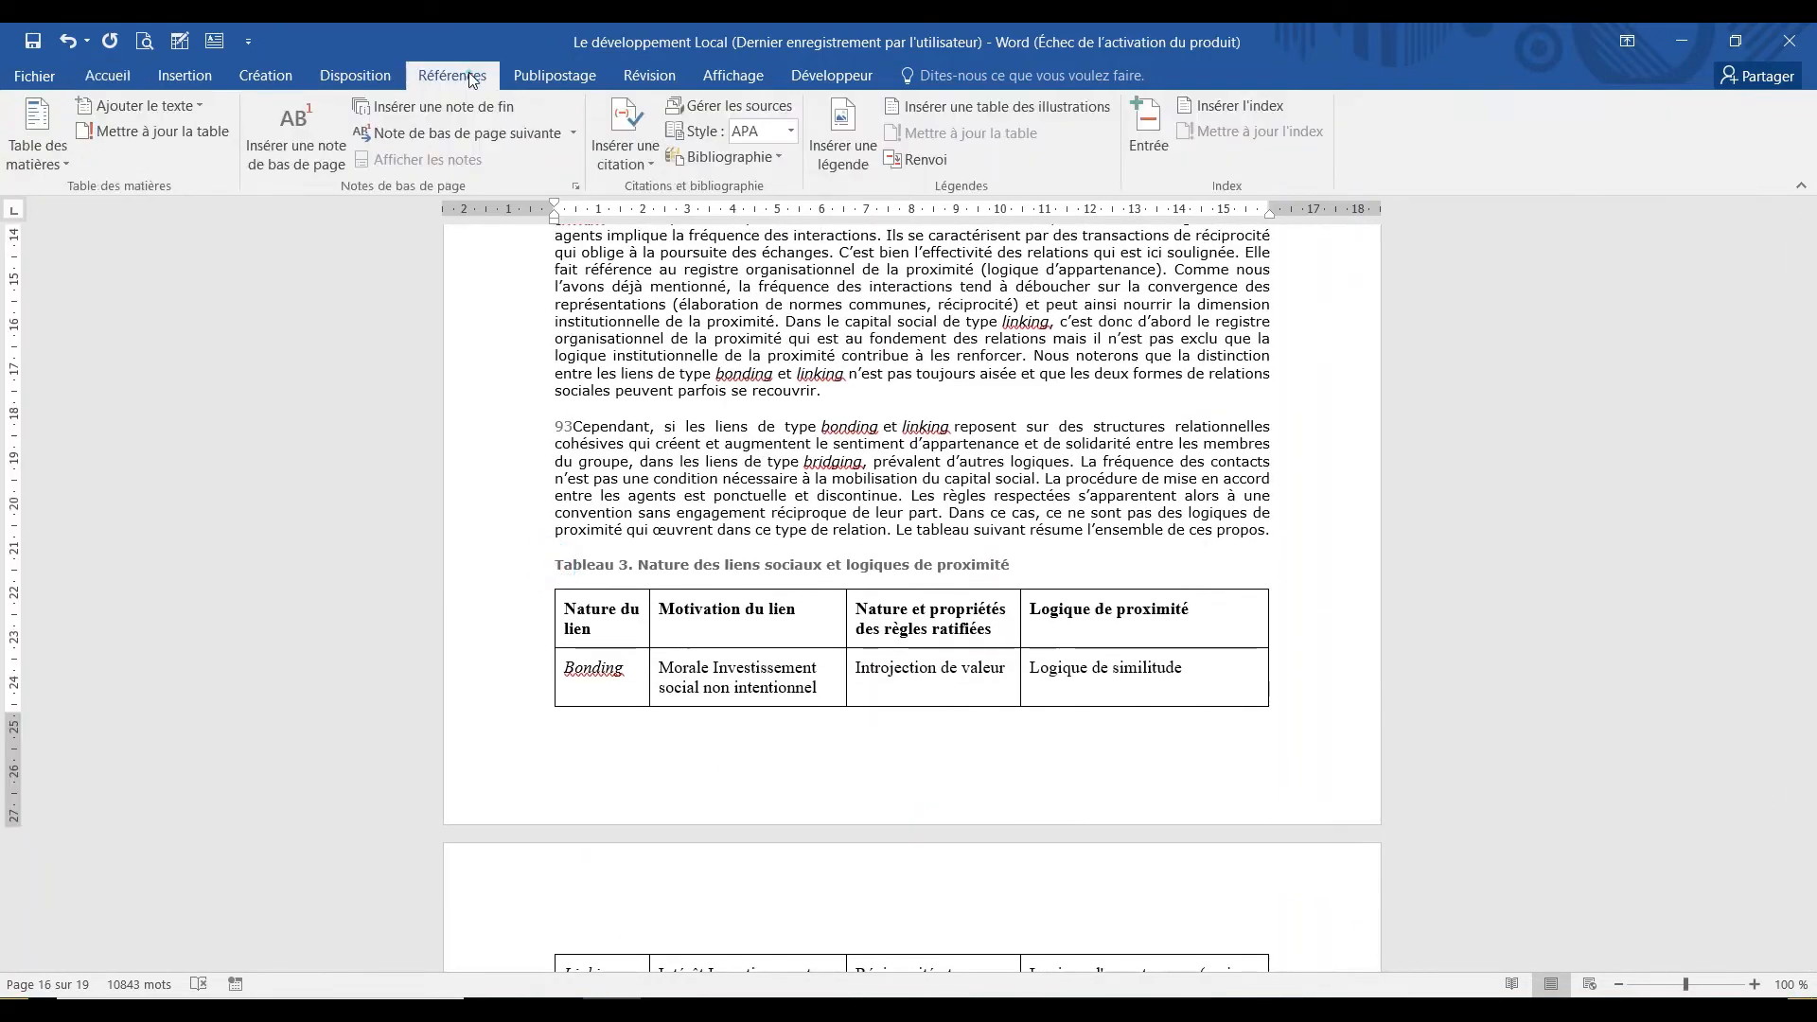
left_click(843, 149)
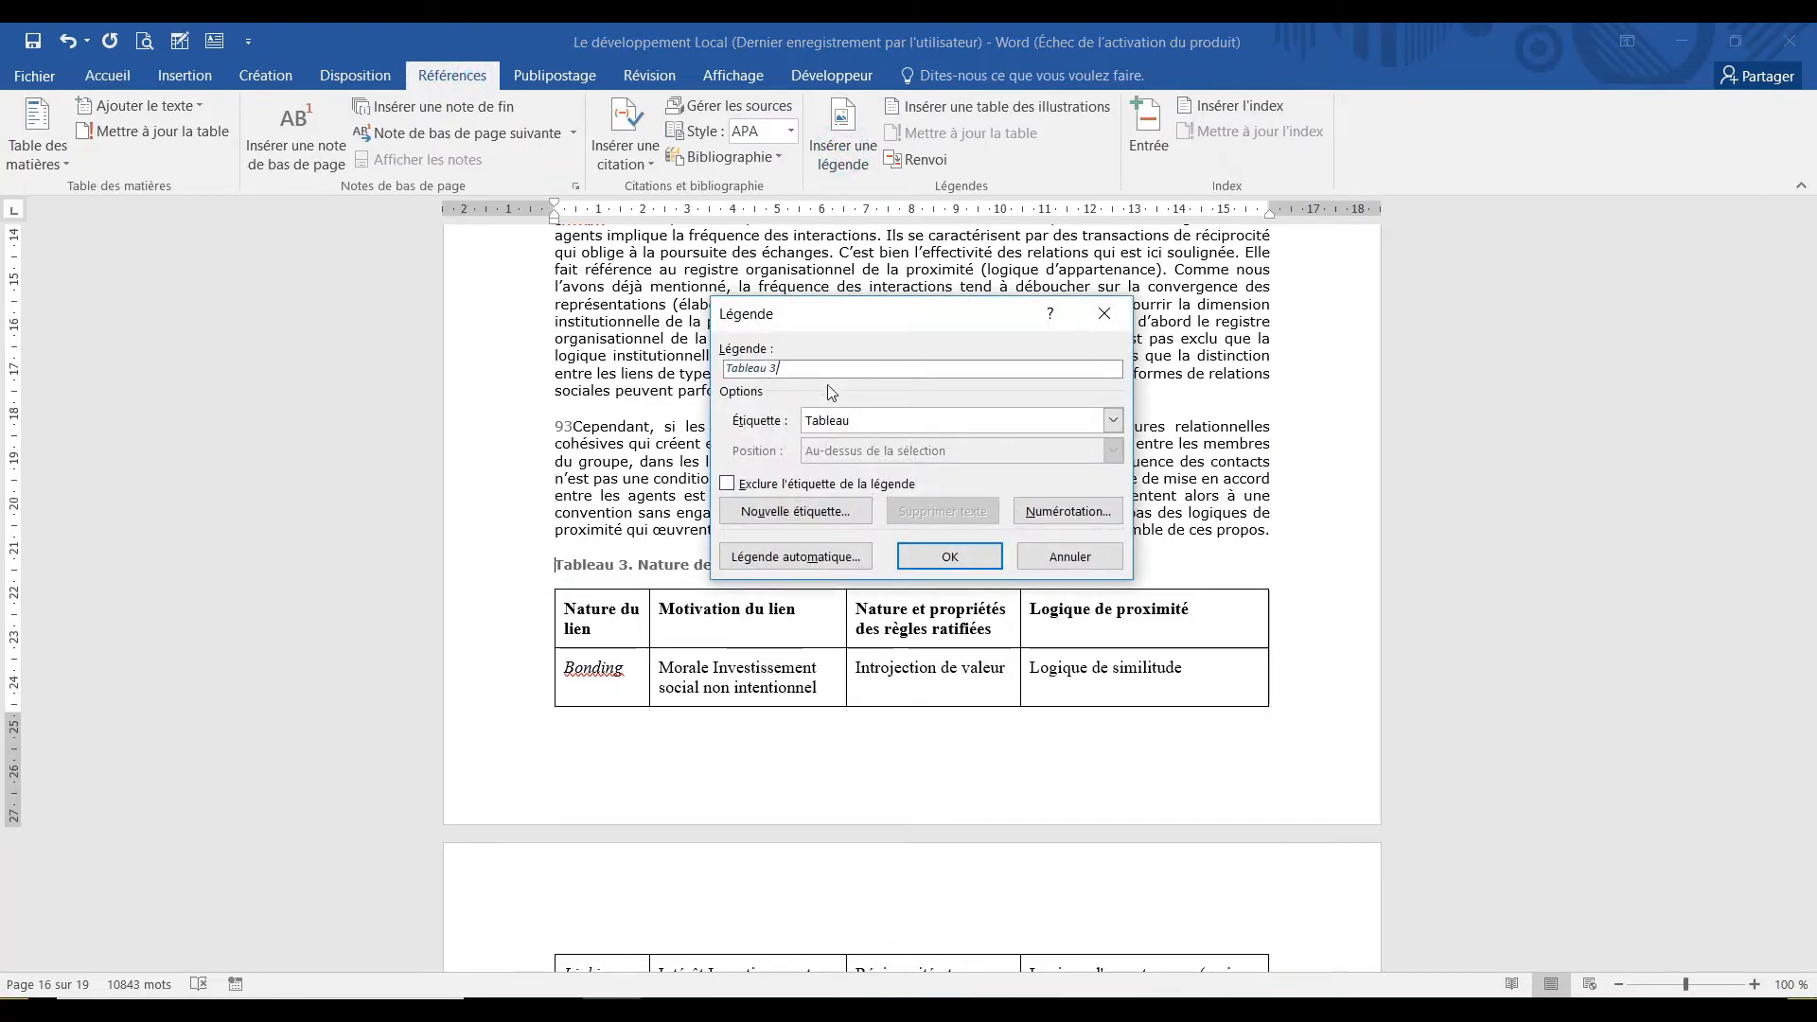
left_click(940, 561)
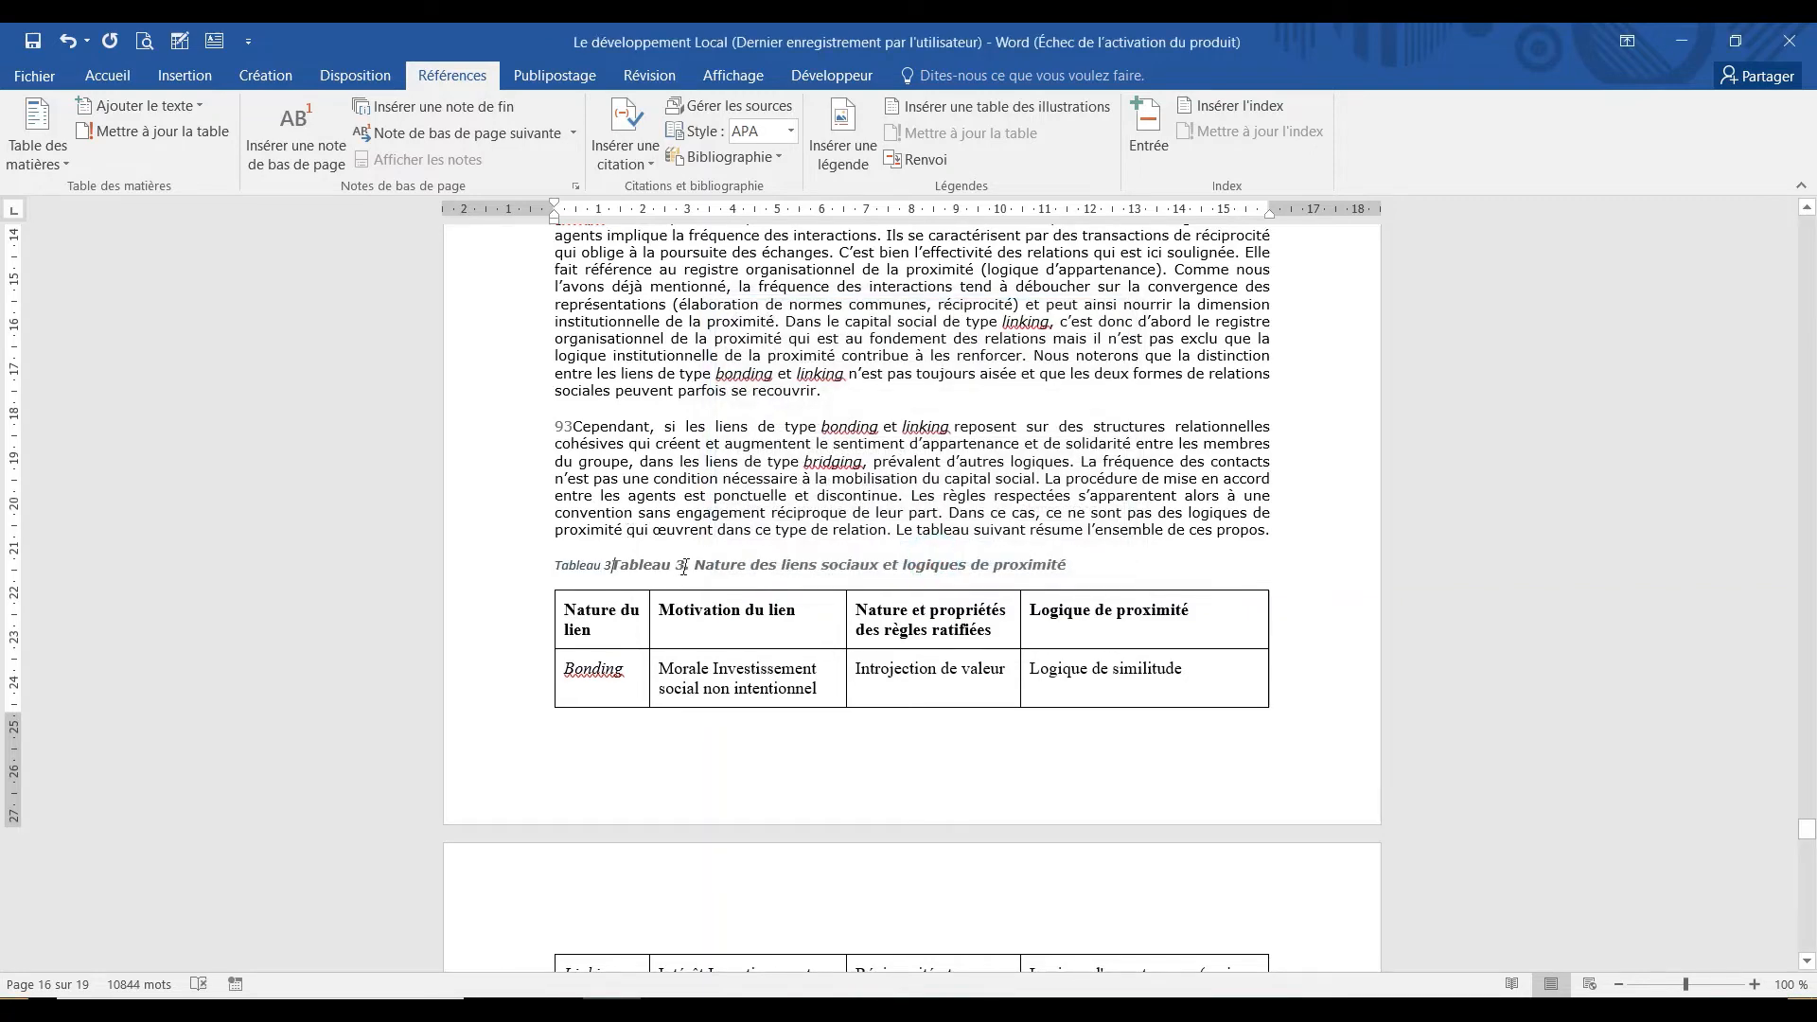
Delete the duplicate typed "Tableau 3" so that the title reads "Tableau 3. Nature des liens sociaux et logiques de proximité".
key("Delete")
key("Delete")
key("Delete")
key("Delete")
key("Delete")
key("Delete")
key("Delete")
key("Delete")
key("Delete")
key("Delete")
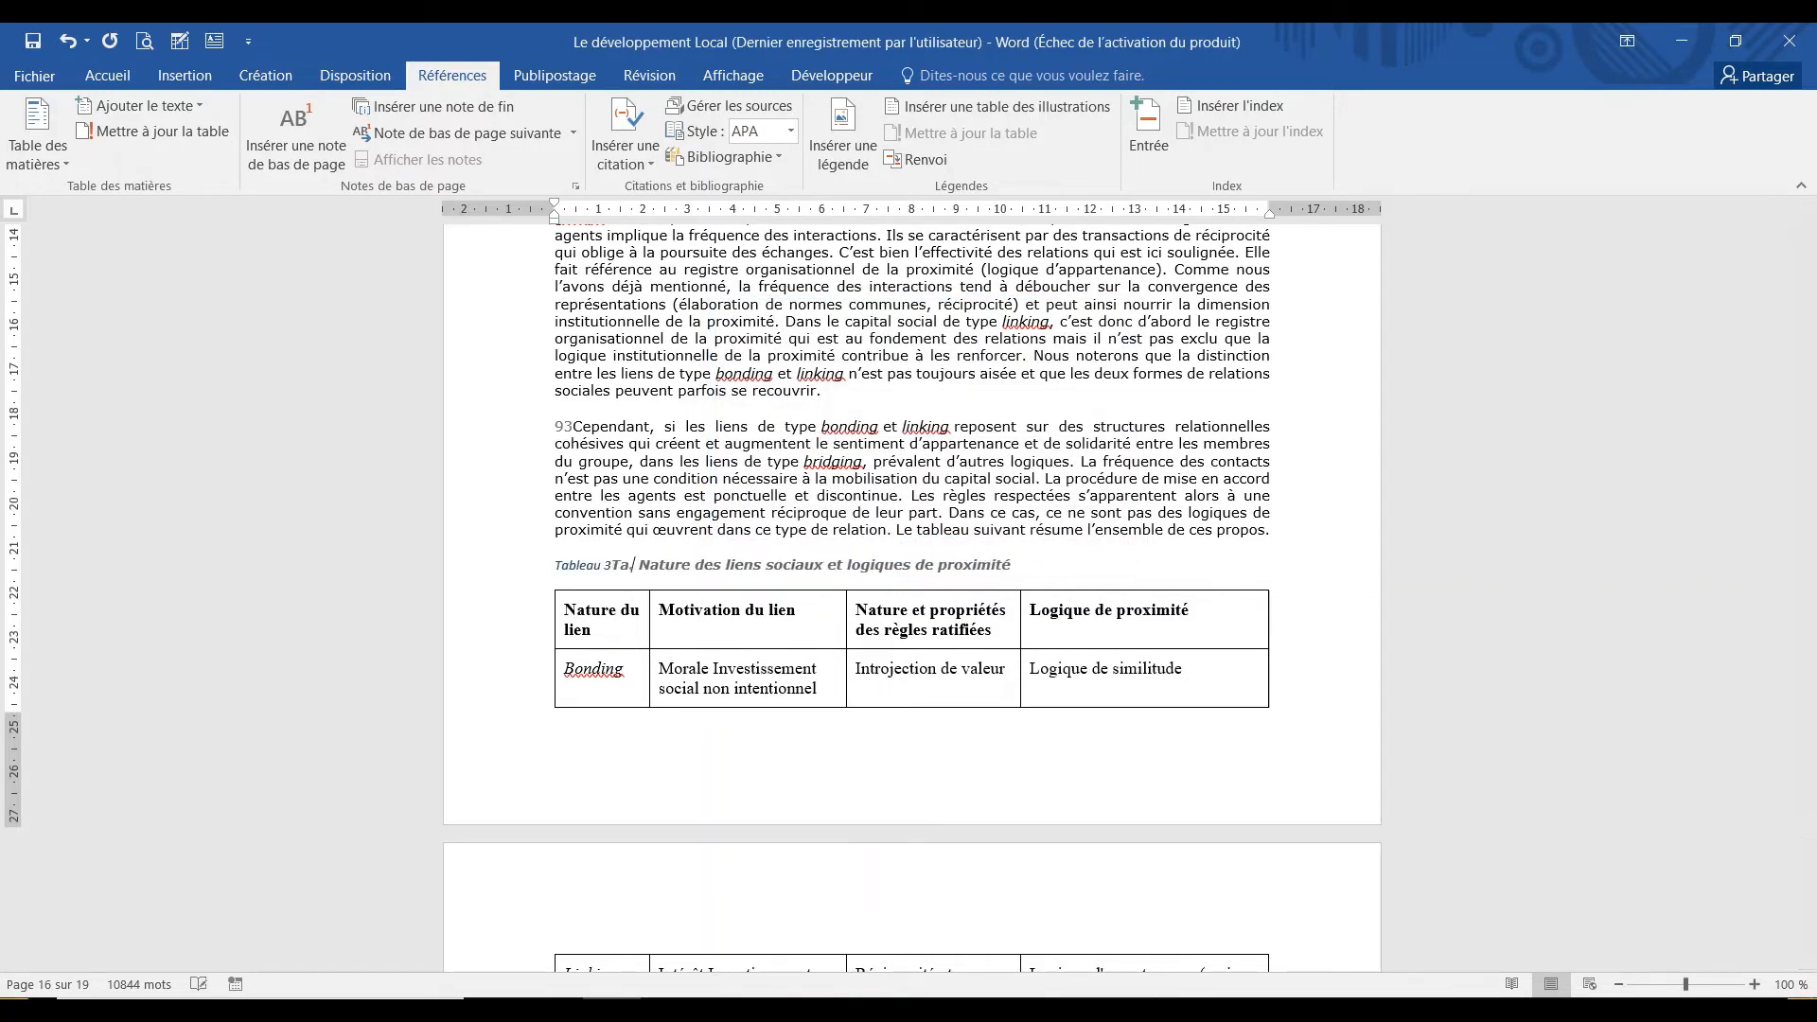
left_click_drag(696, 566, 815, 564)
left_click(107, 74)
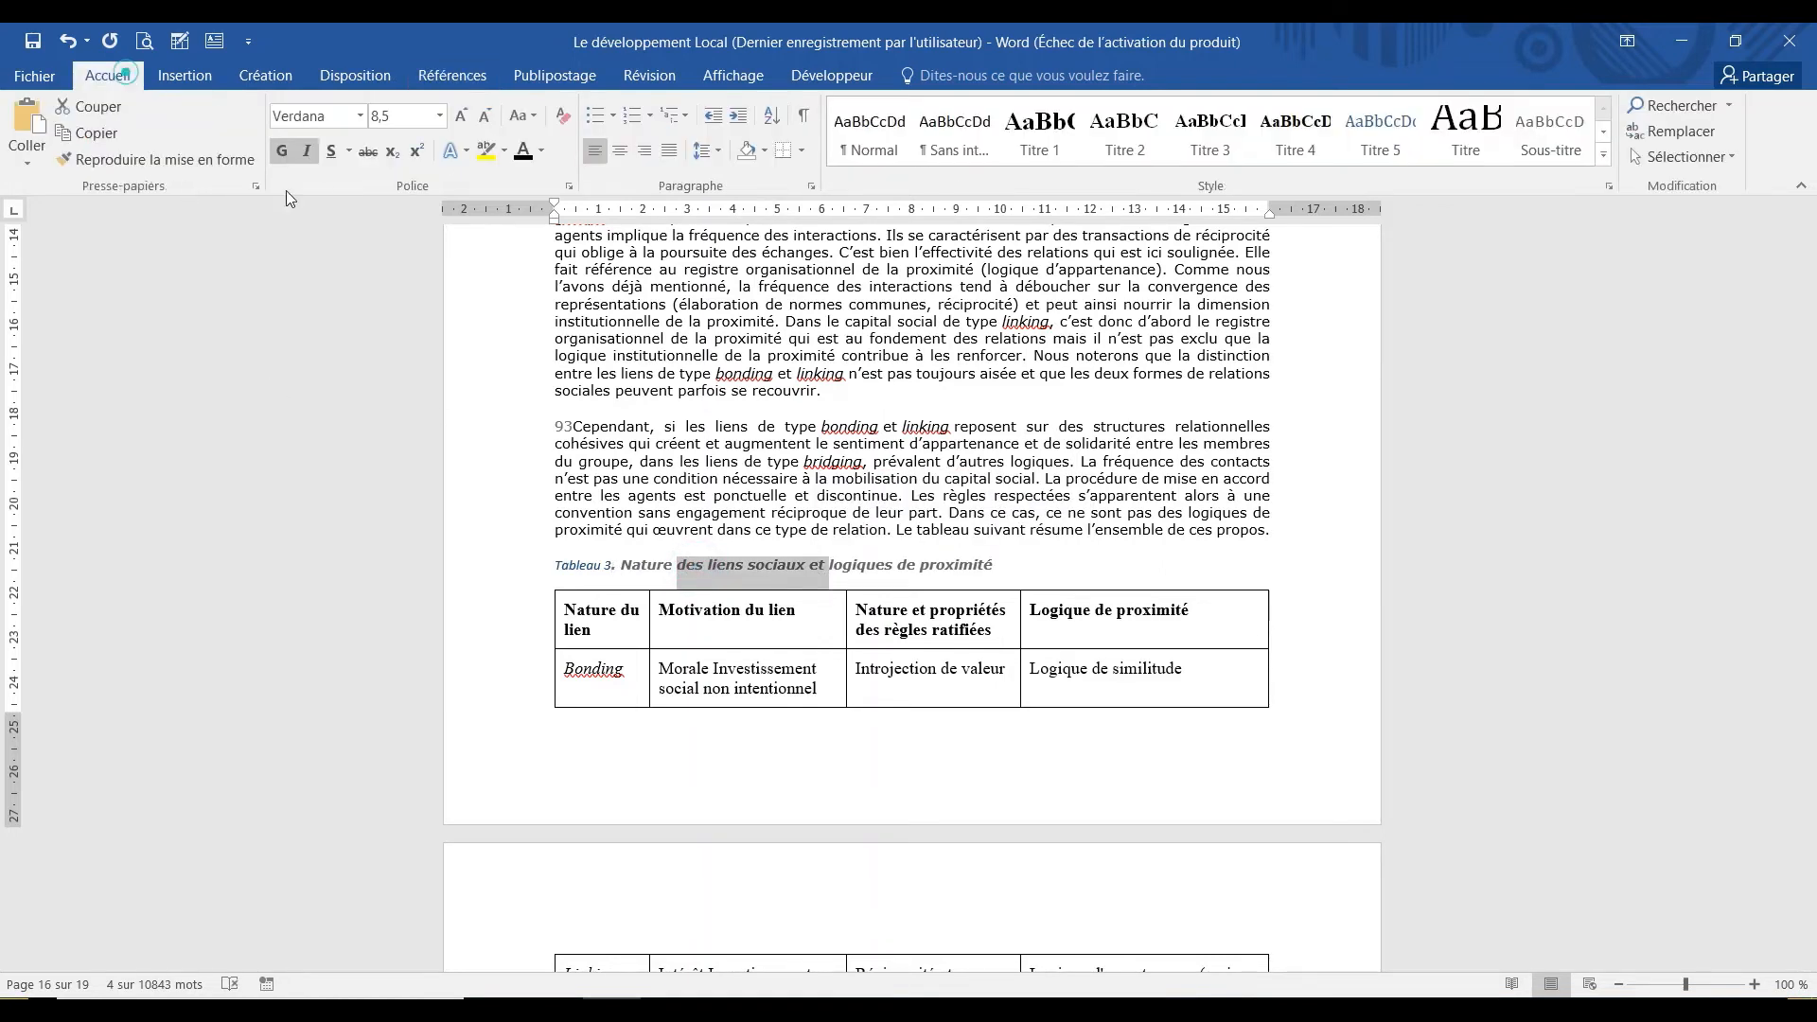
left_click_drag(611, 566, 552, 565)
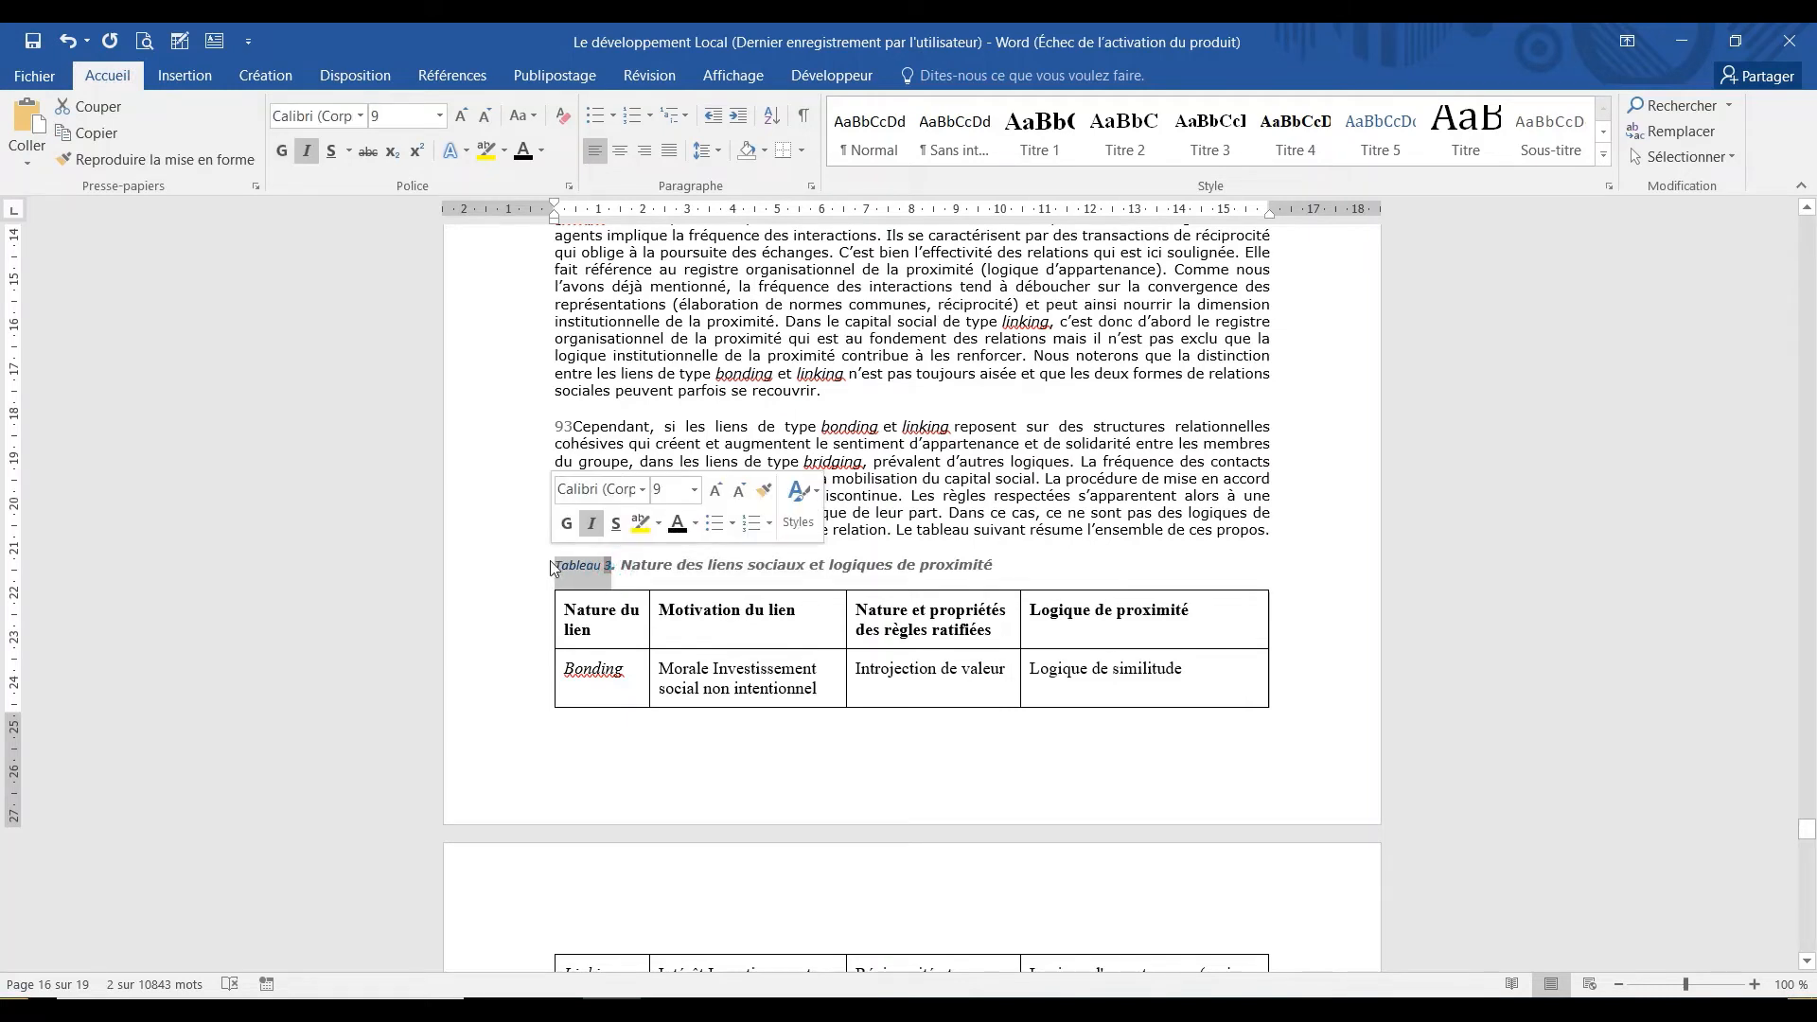
left_click(214, 159)
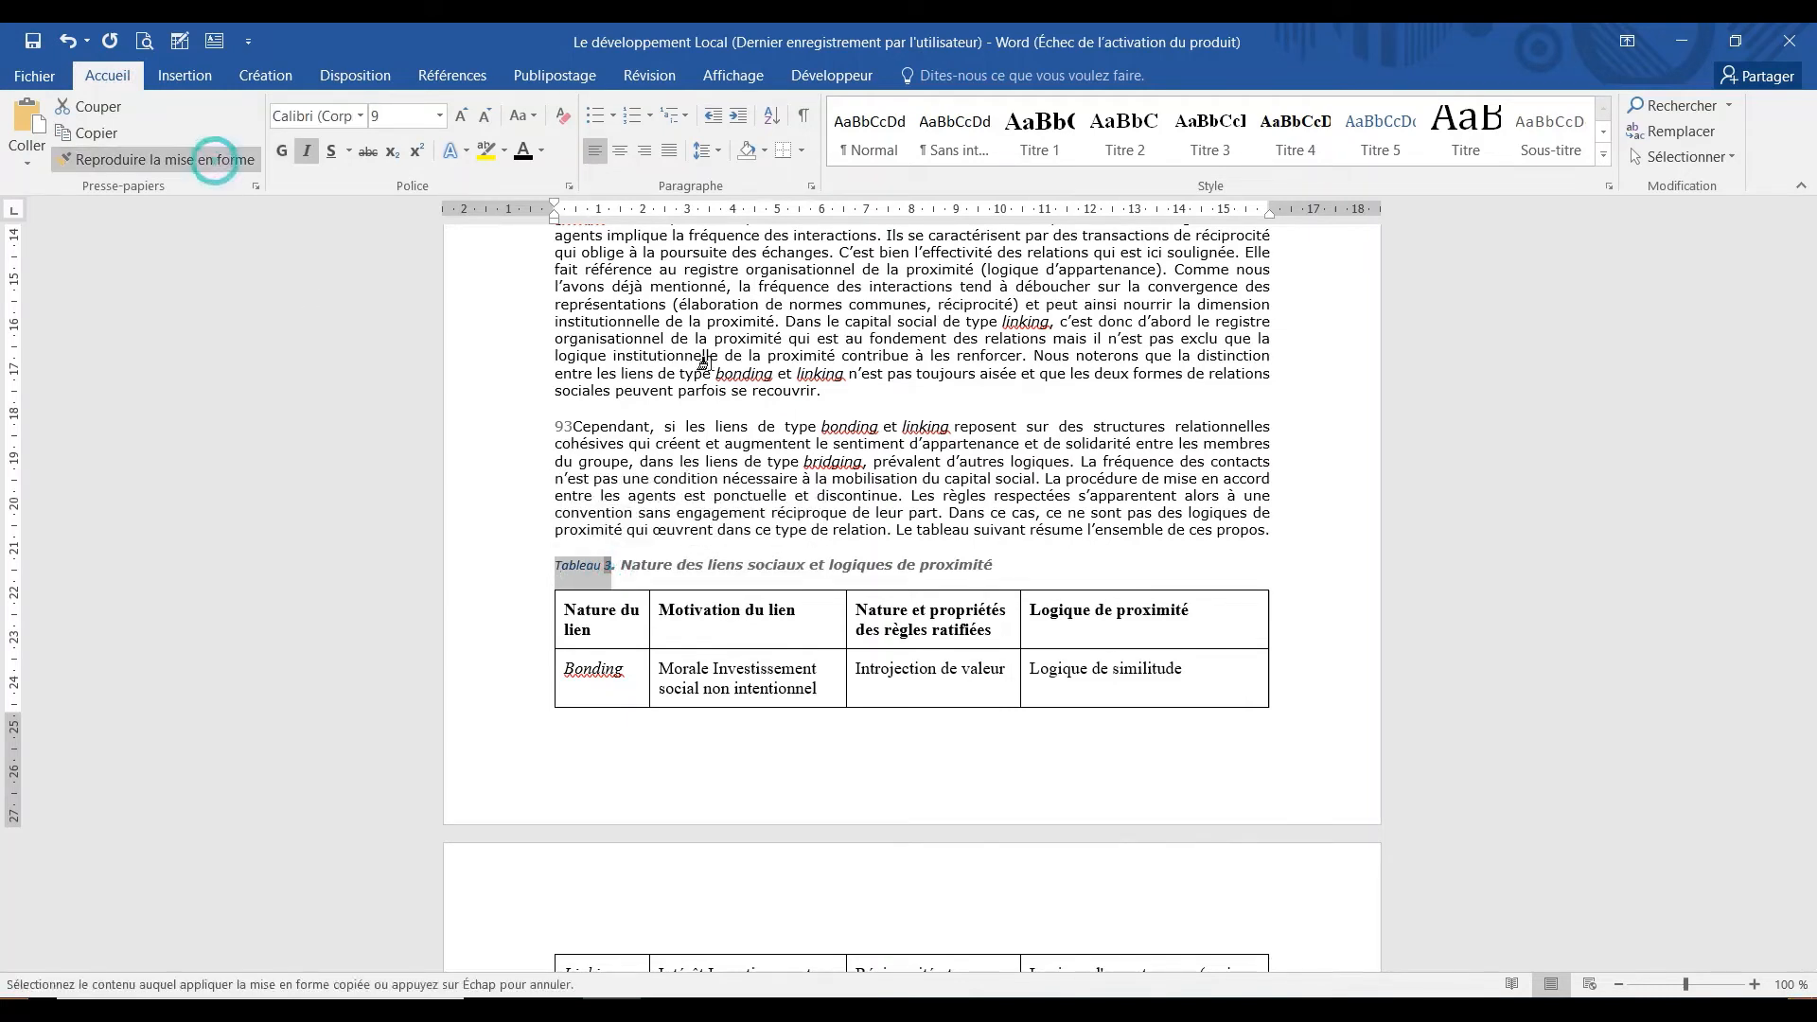
left_click(695, 568)
Copy the formatting of the text "des liens sociaux" onto its "Tableau 3" caption label.
left_click_drag(698, 565, 807, 566)
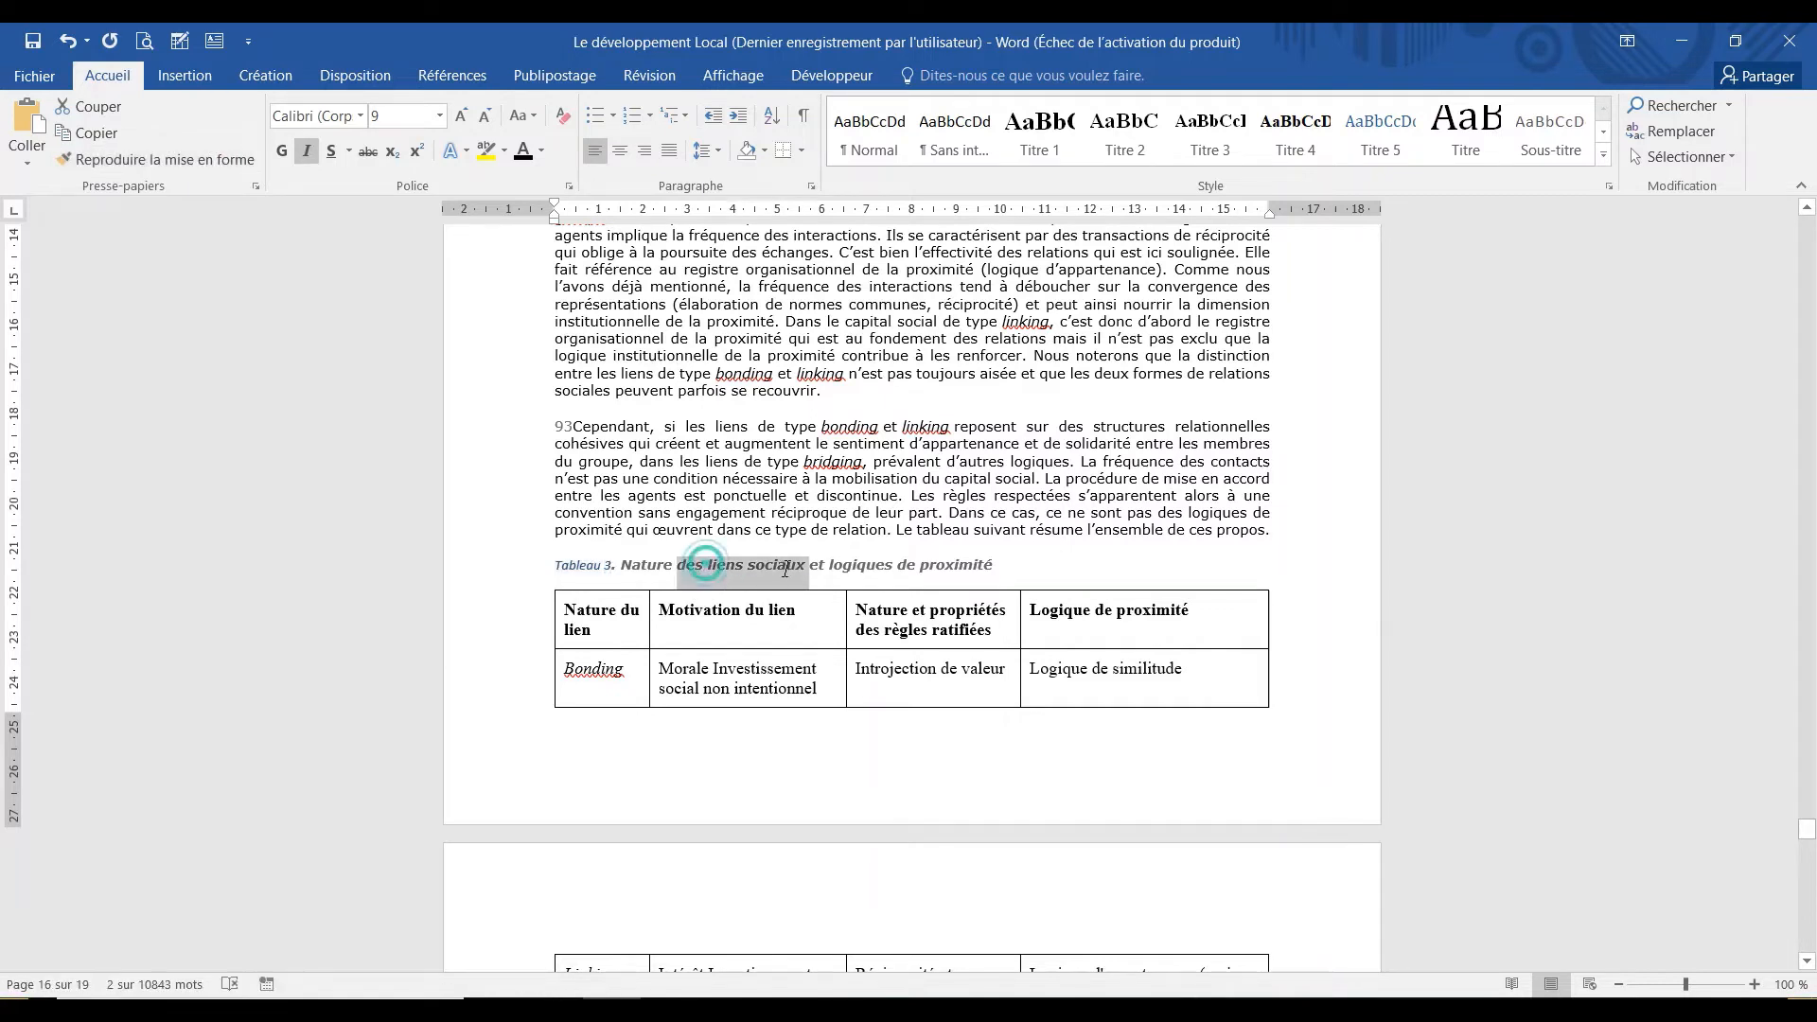
left_click(202, 161)
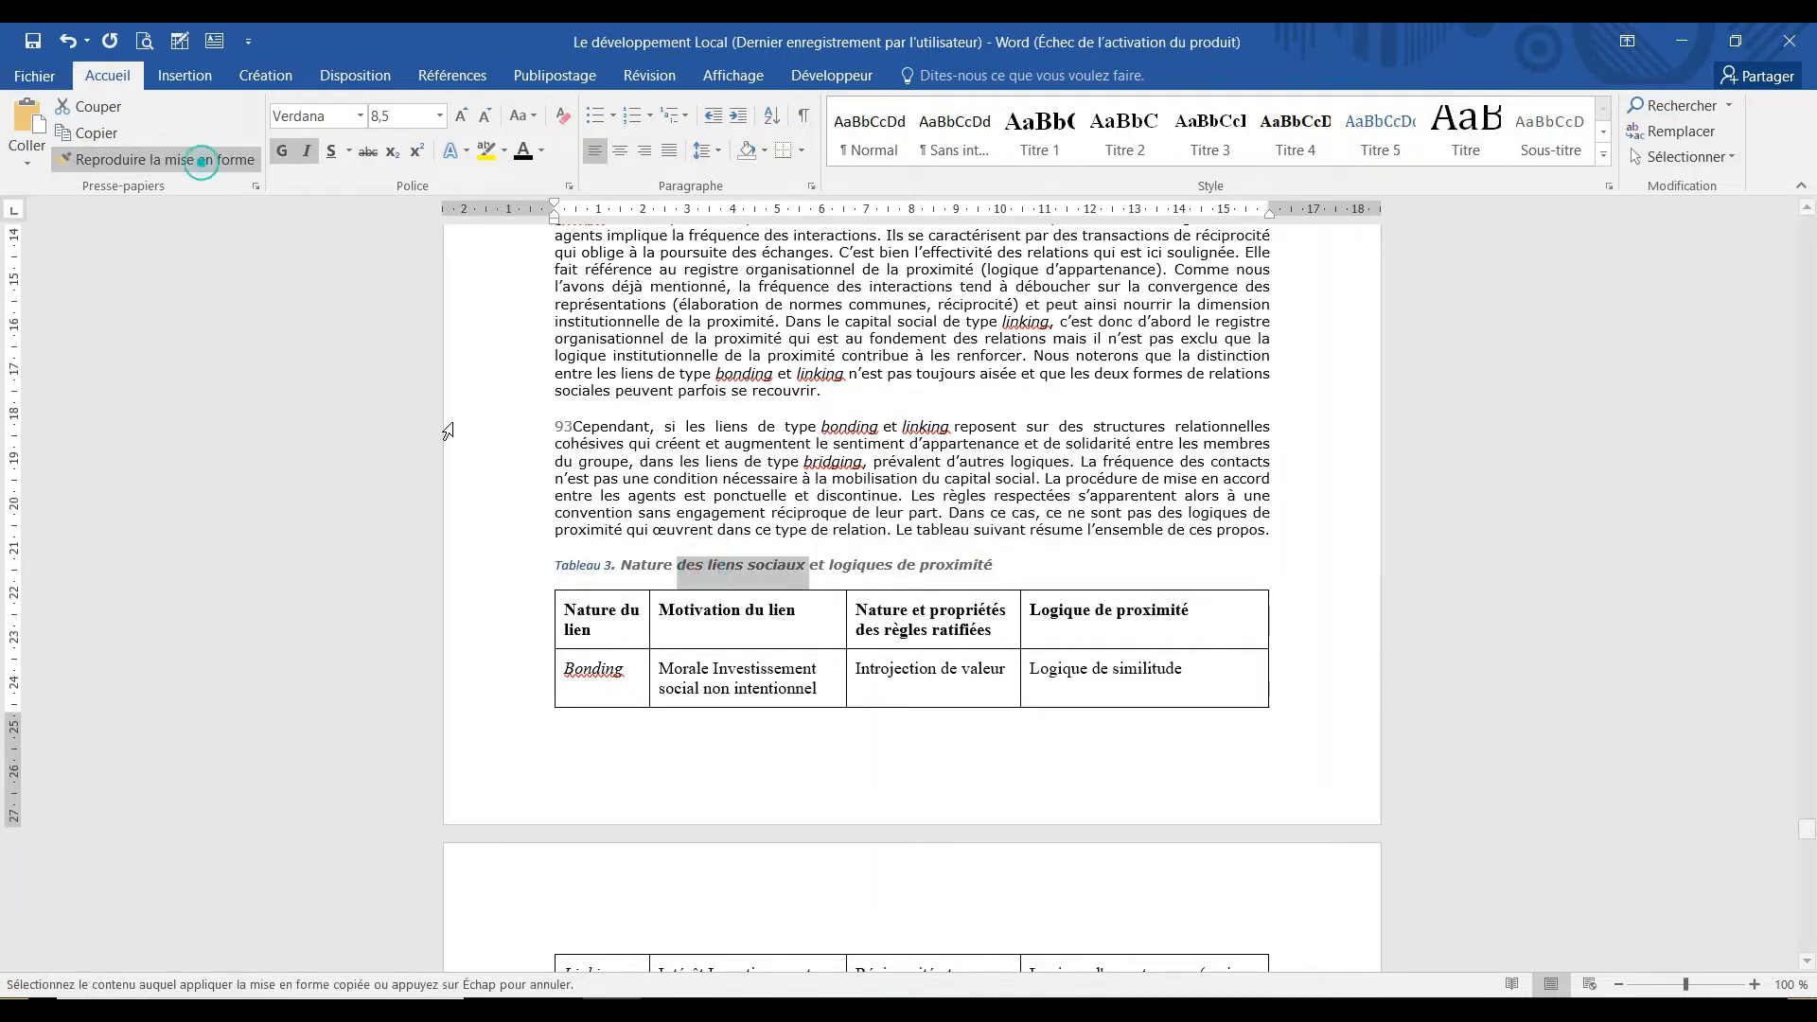
left_click_drag(555, 564, 627, 565)
left_click(675, 566)
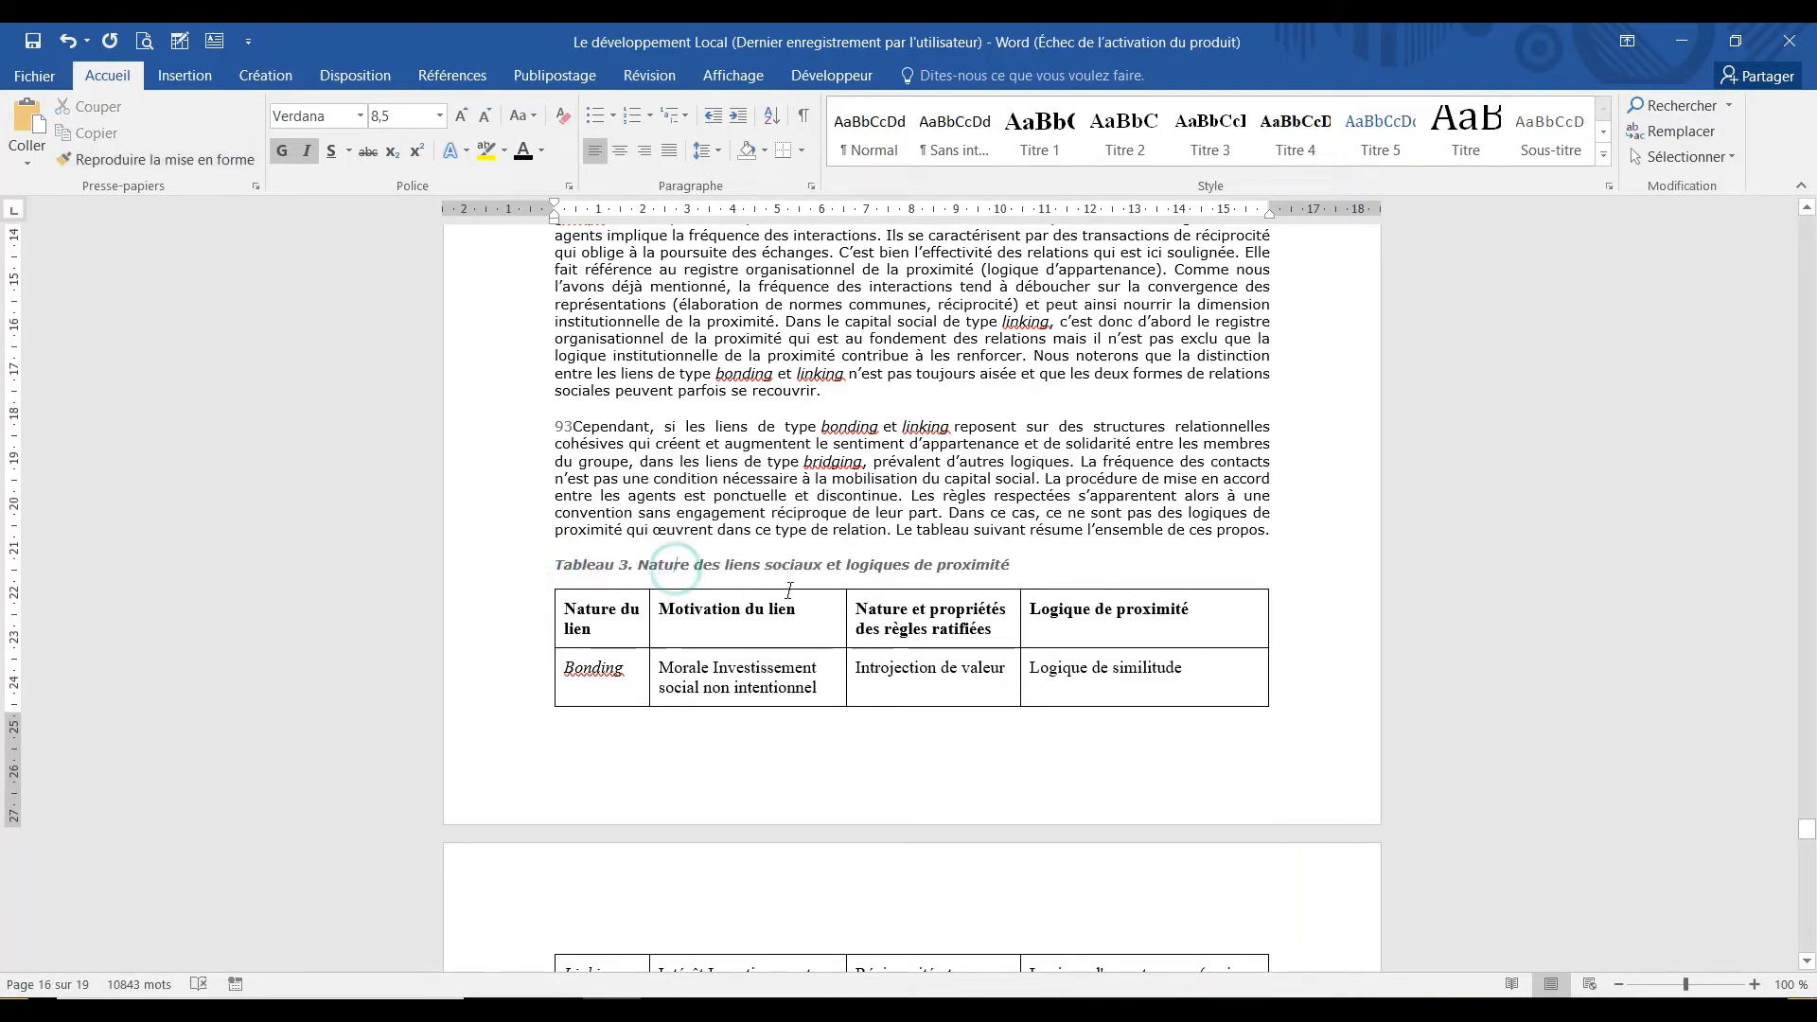
Enter the heading "LISTE DES TABLEAUX" at the start of the blank page 3.
mouse_move(1812, 823)
left_mouse_down()
mouse_move(1813, 851)
mouse_move(1813, 820)
left_mouse_up()
left_click_drag(4, 824, 5, 305)
left_click(738, 497)
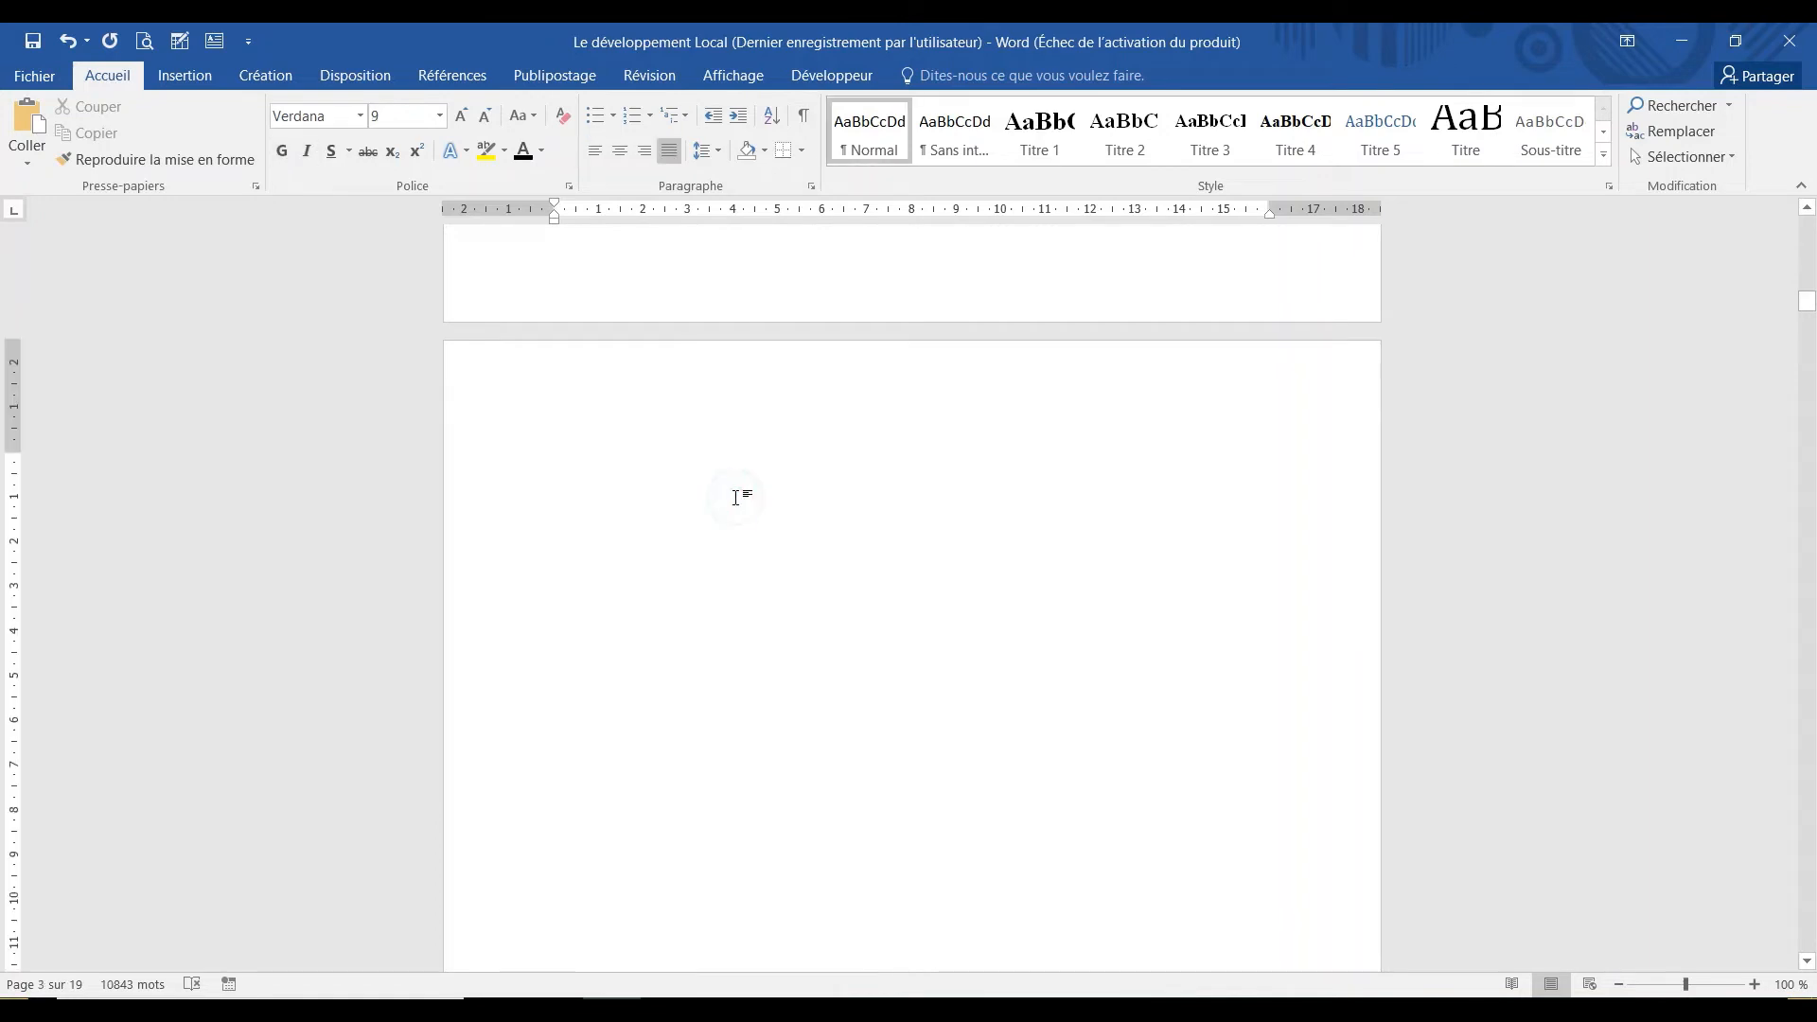
type("LISTE DES TABLEAUX")
Format the heading "LISTE DES TABLEAUX" as 14 pt bold and place the cursor on the line below it.
left_click_drag(552, 500, 707, 494)
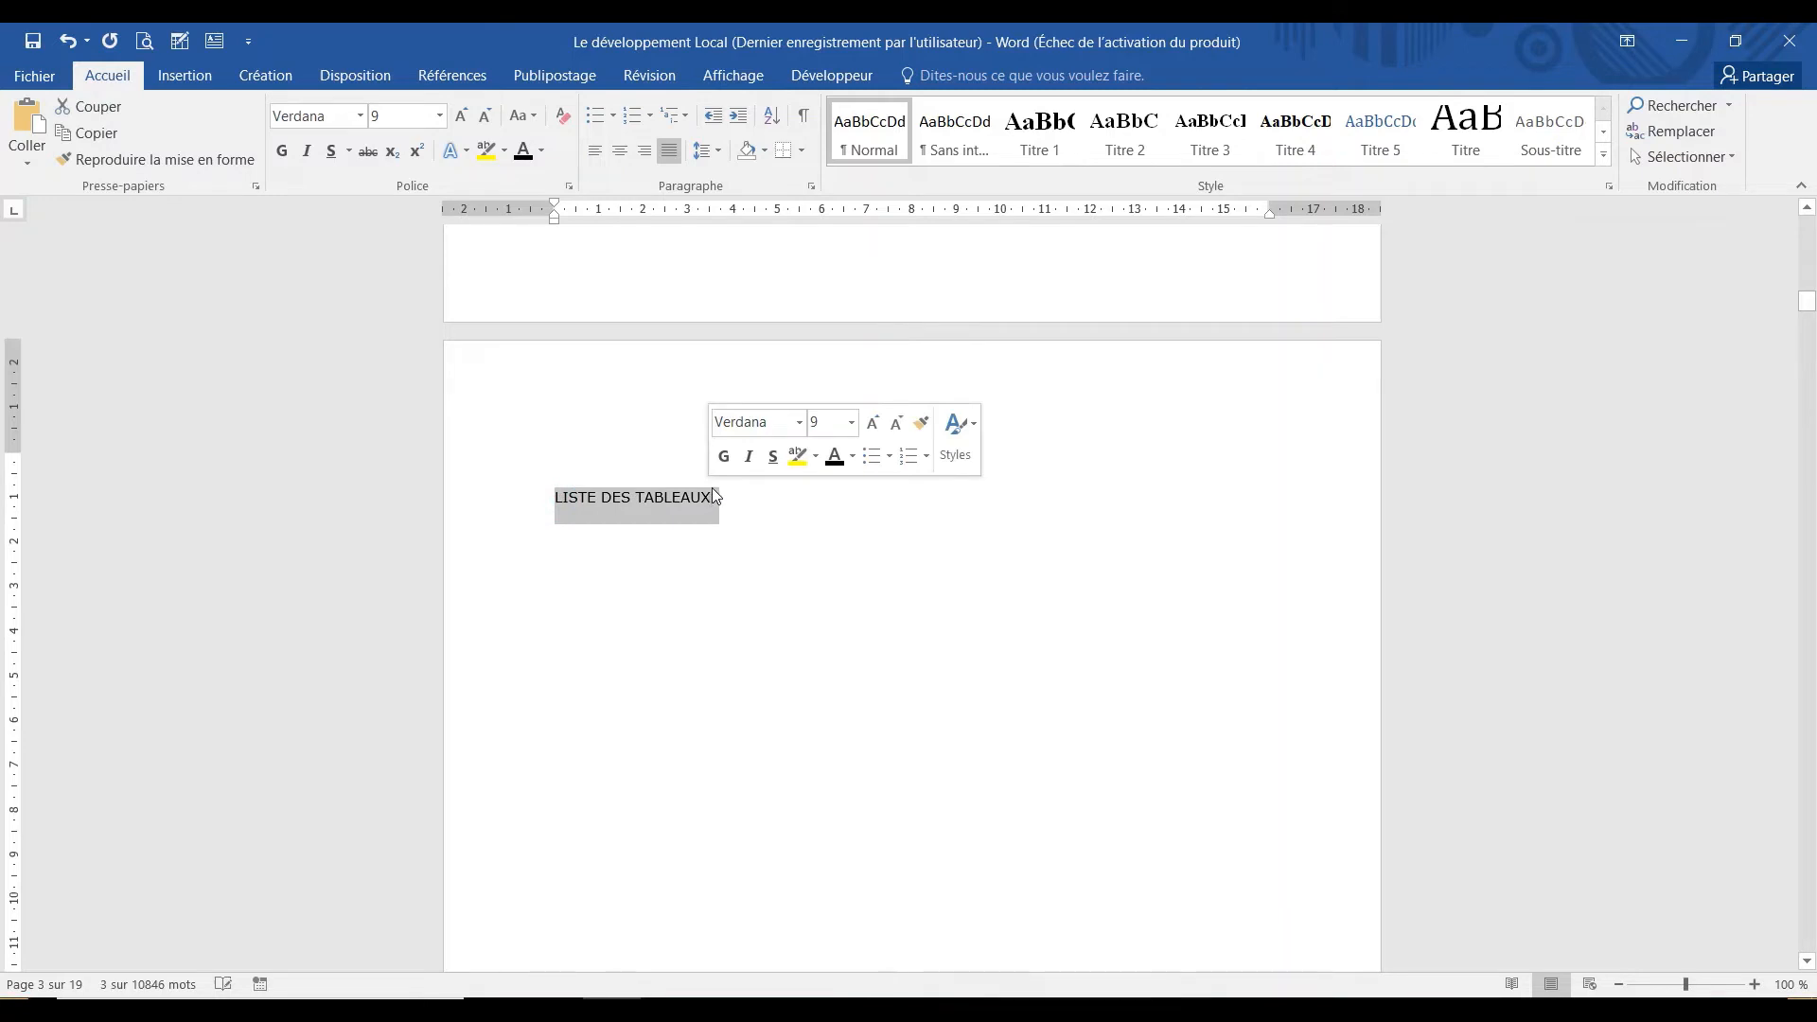
left_click(819, 421)
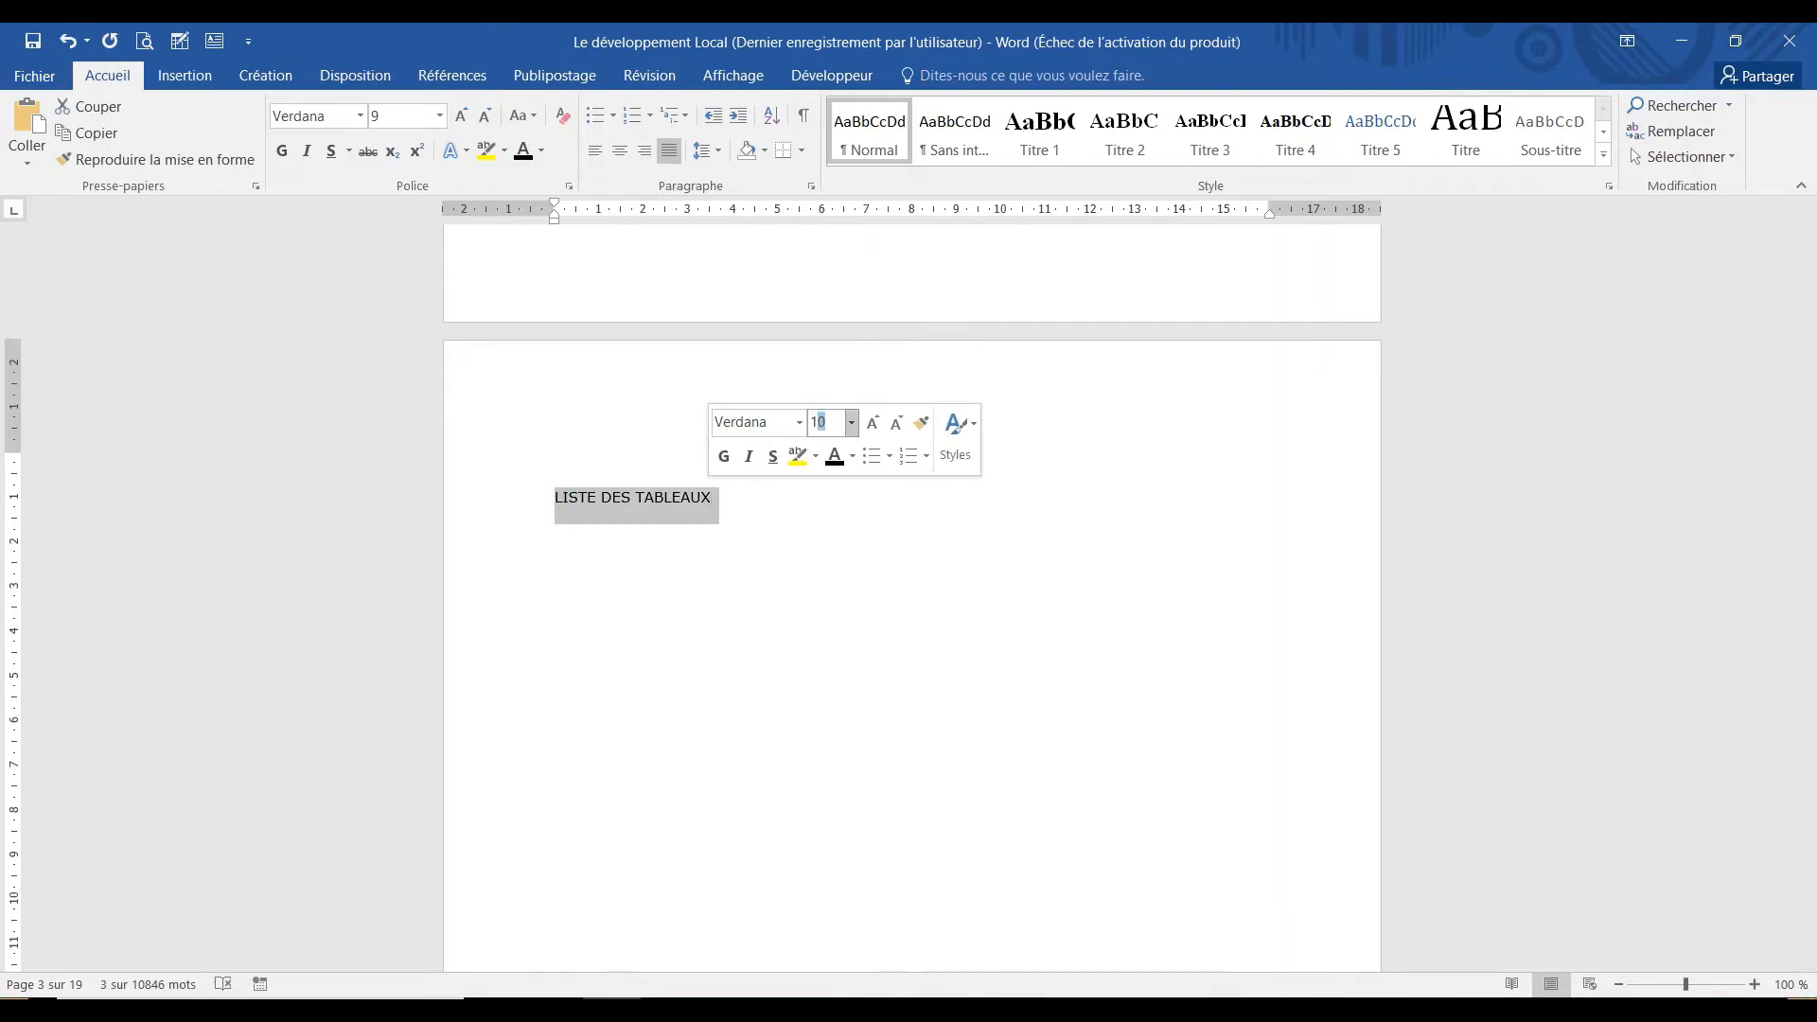
key("Return")
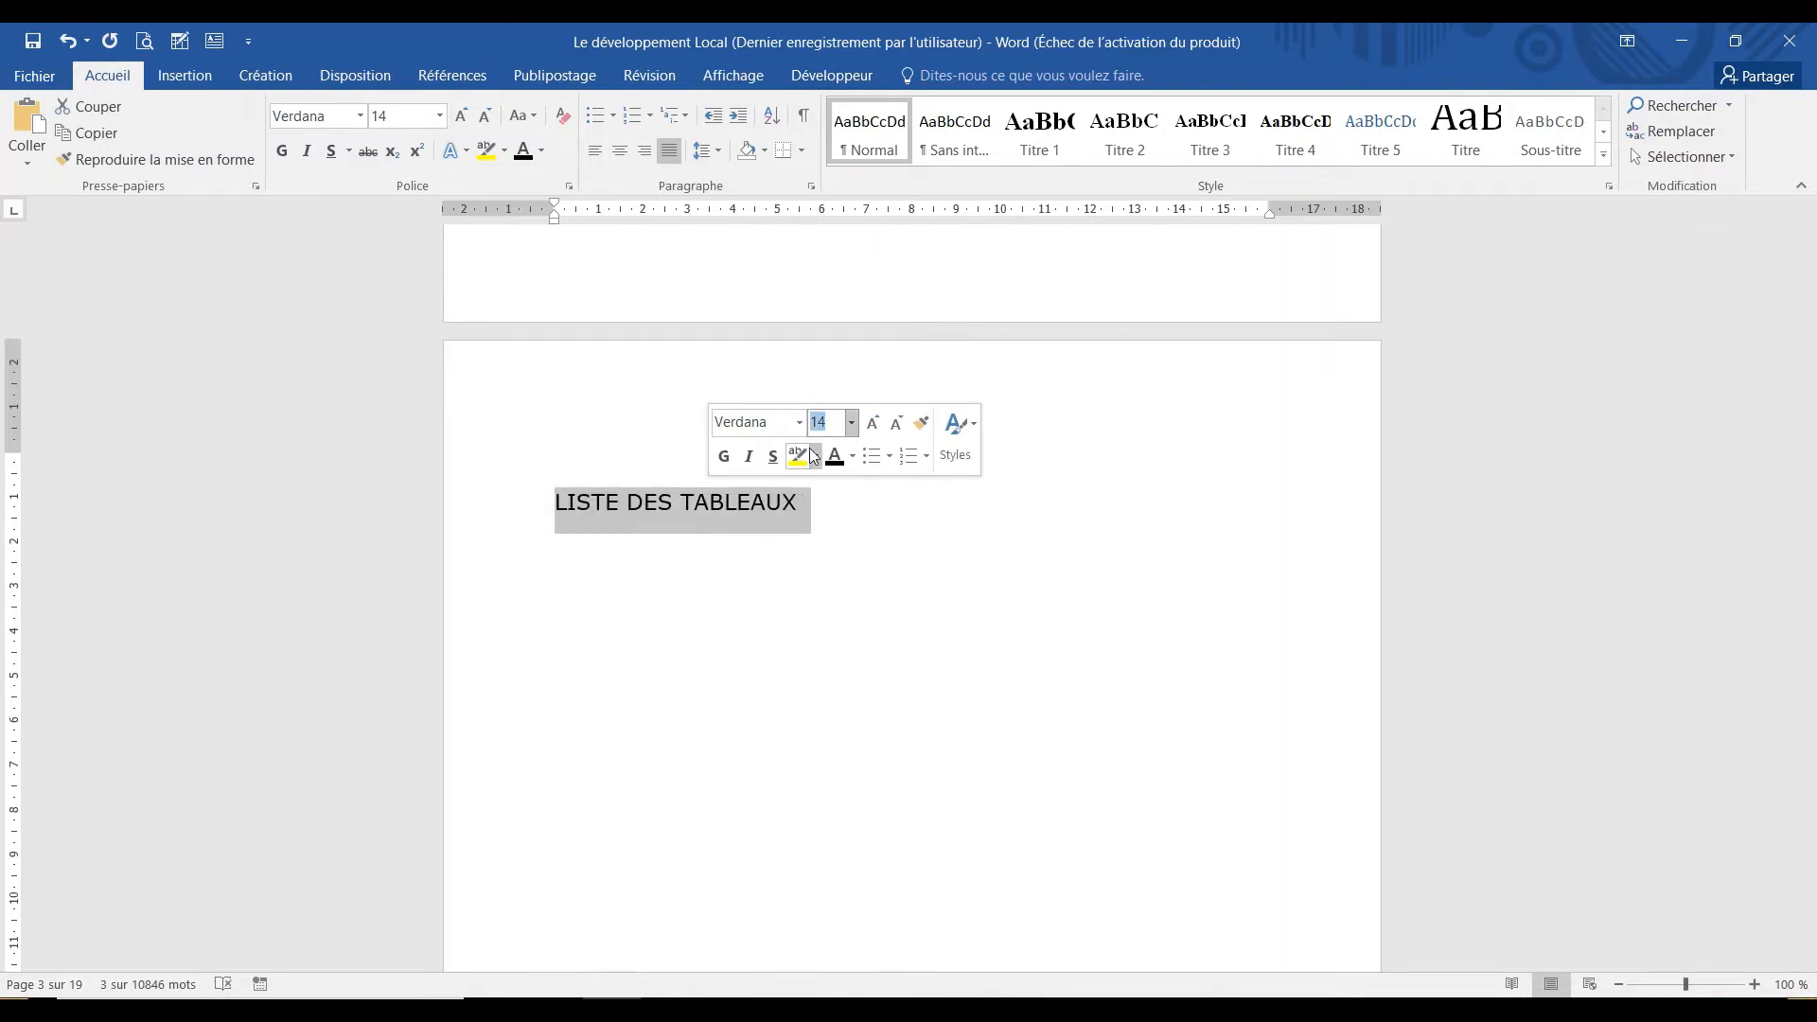
left_click(733, 456)
left_click(694, 558)
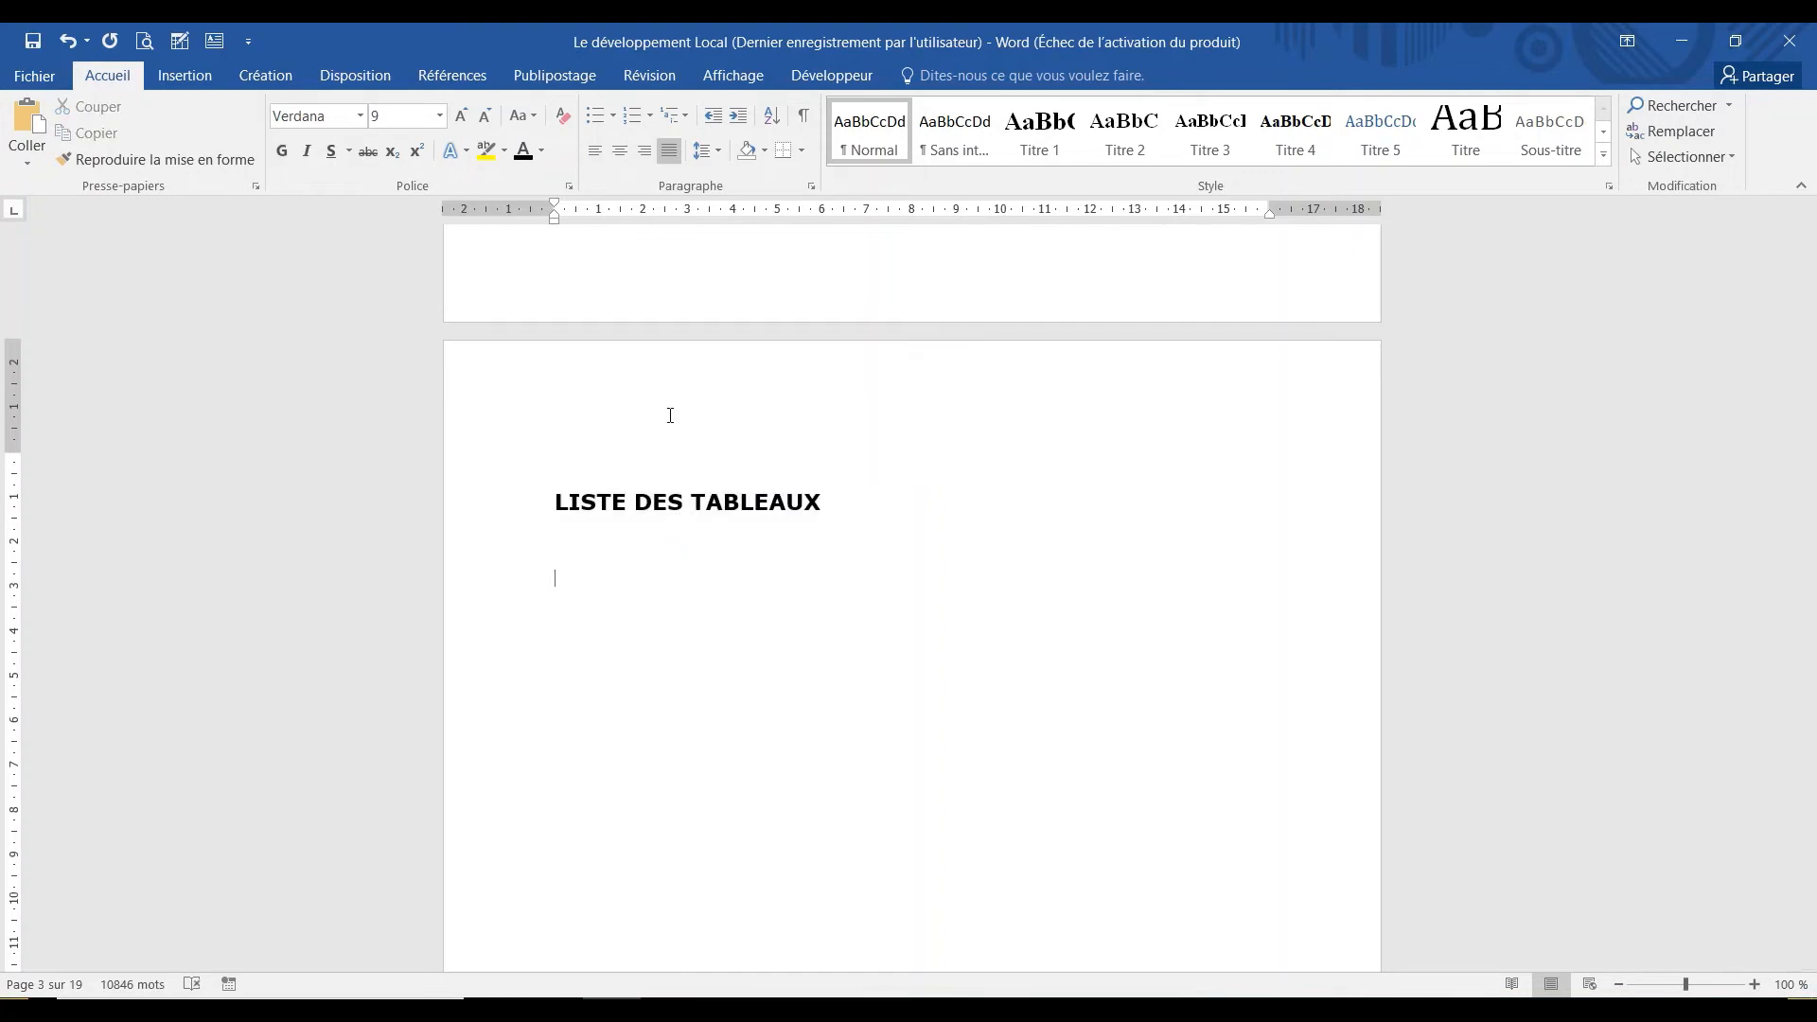
Insert a table of illustrations for the "Tableau" captions under LISTE DES TABLEAUX, with the Depuis modèle format and dashed leader characters.
left_click(452, 75)
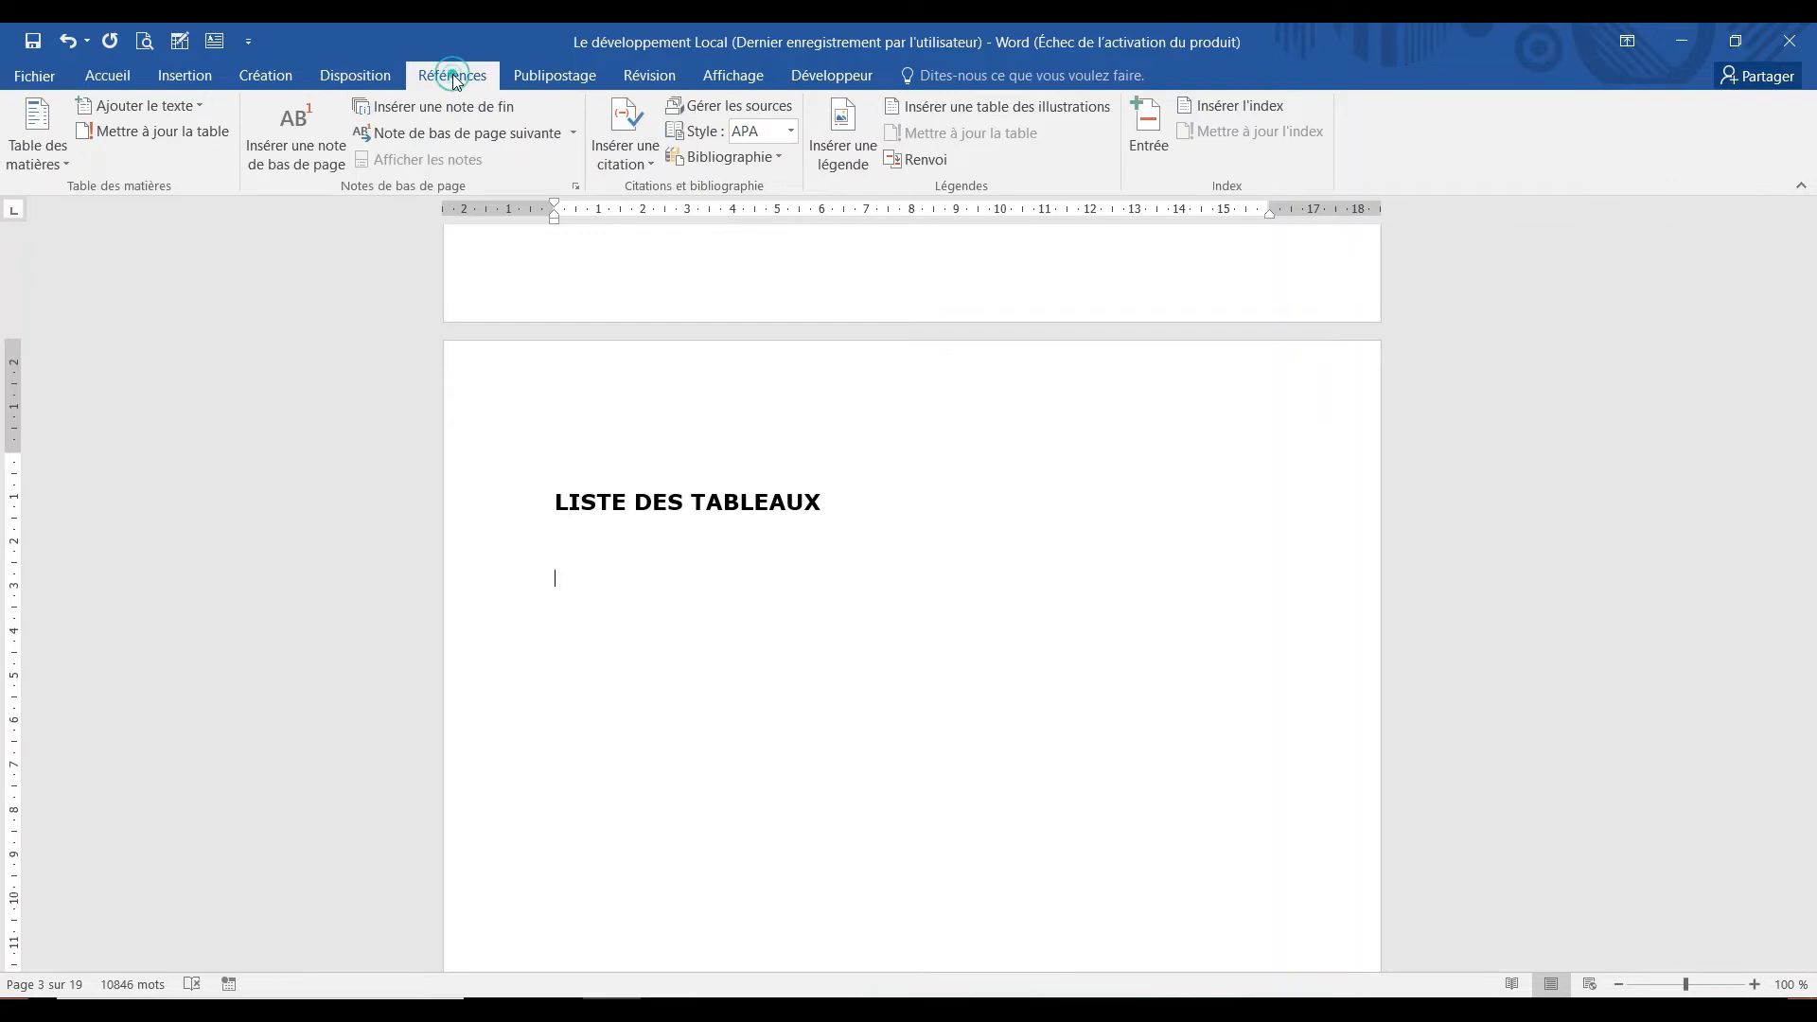
left_click(1021, 107)
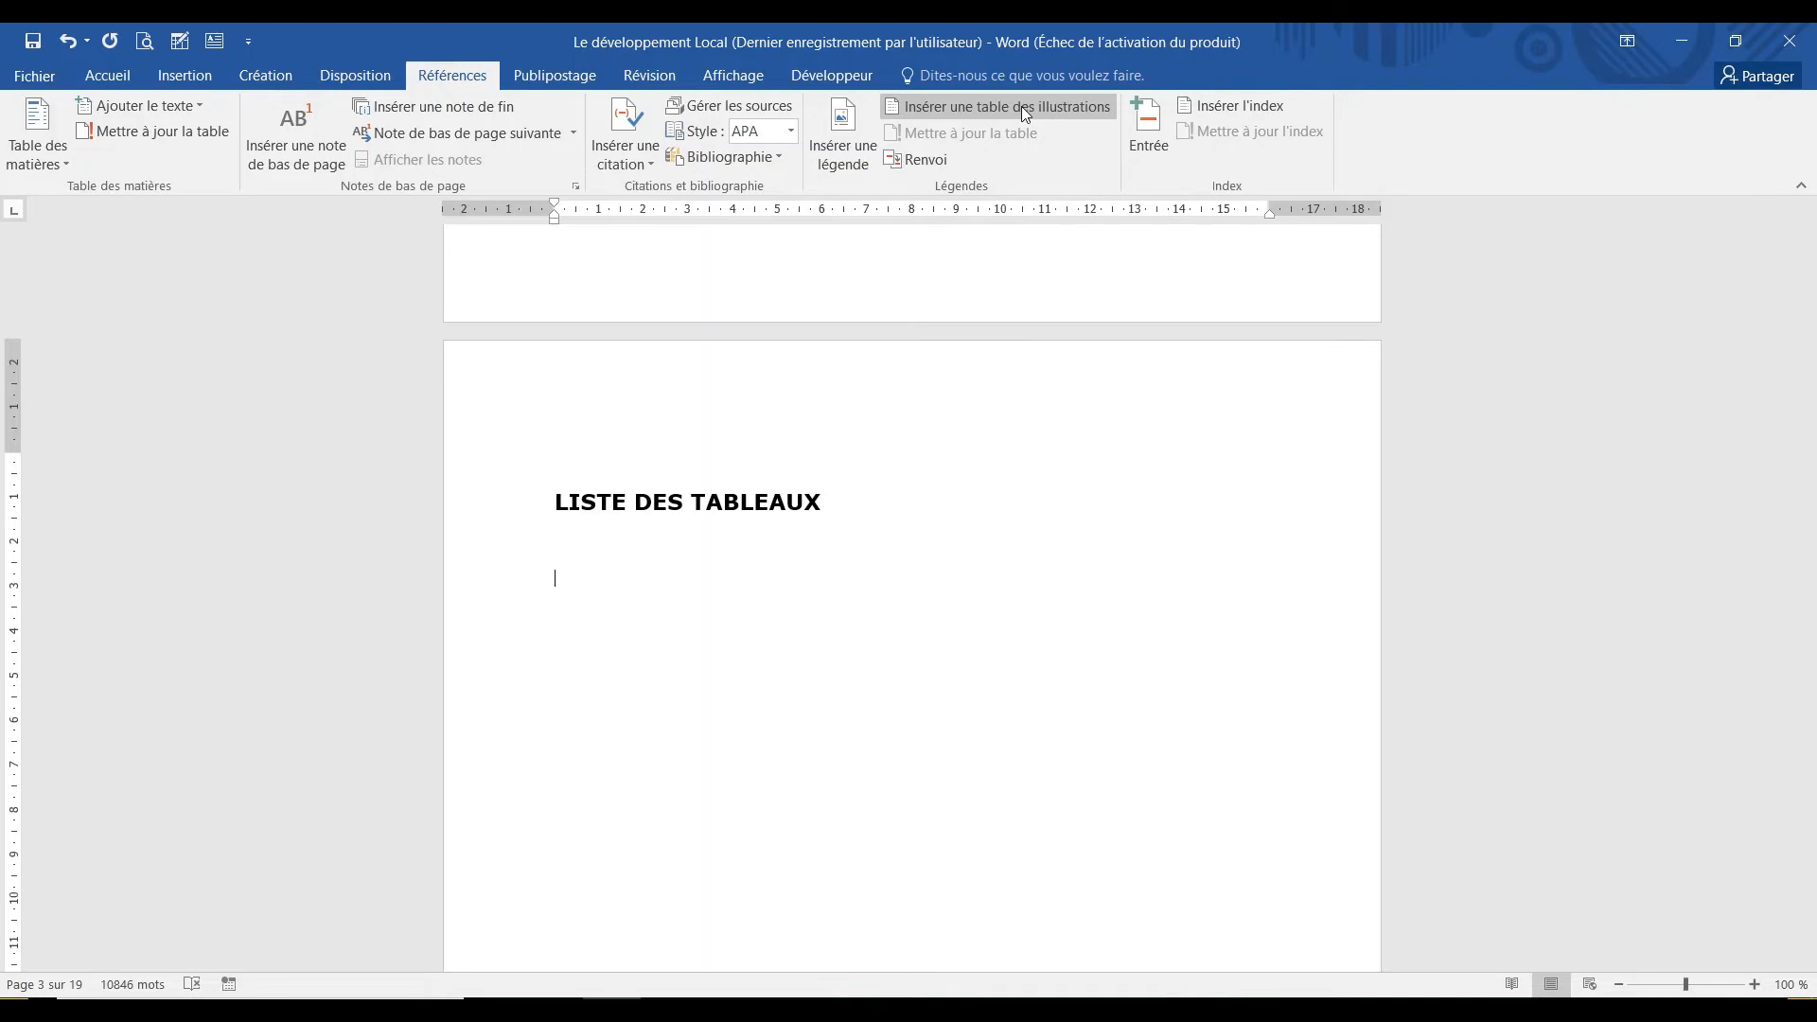
left_click(1020, 106)
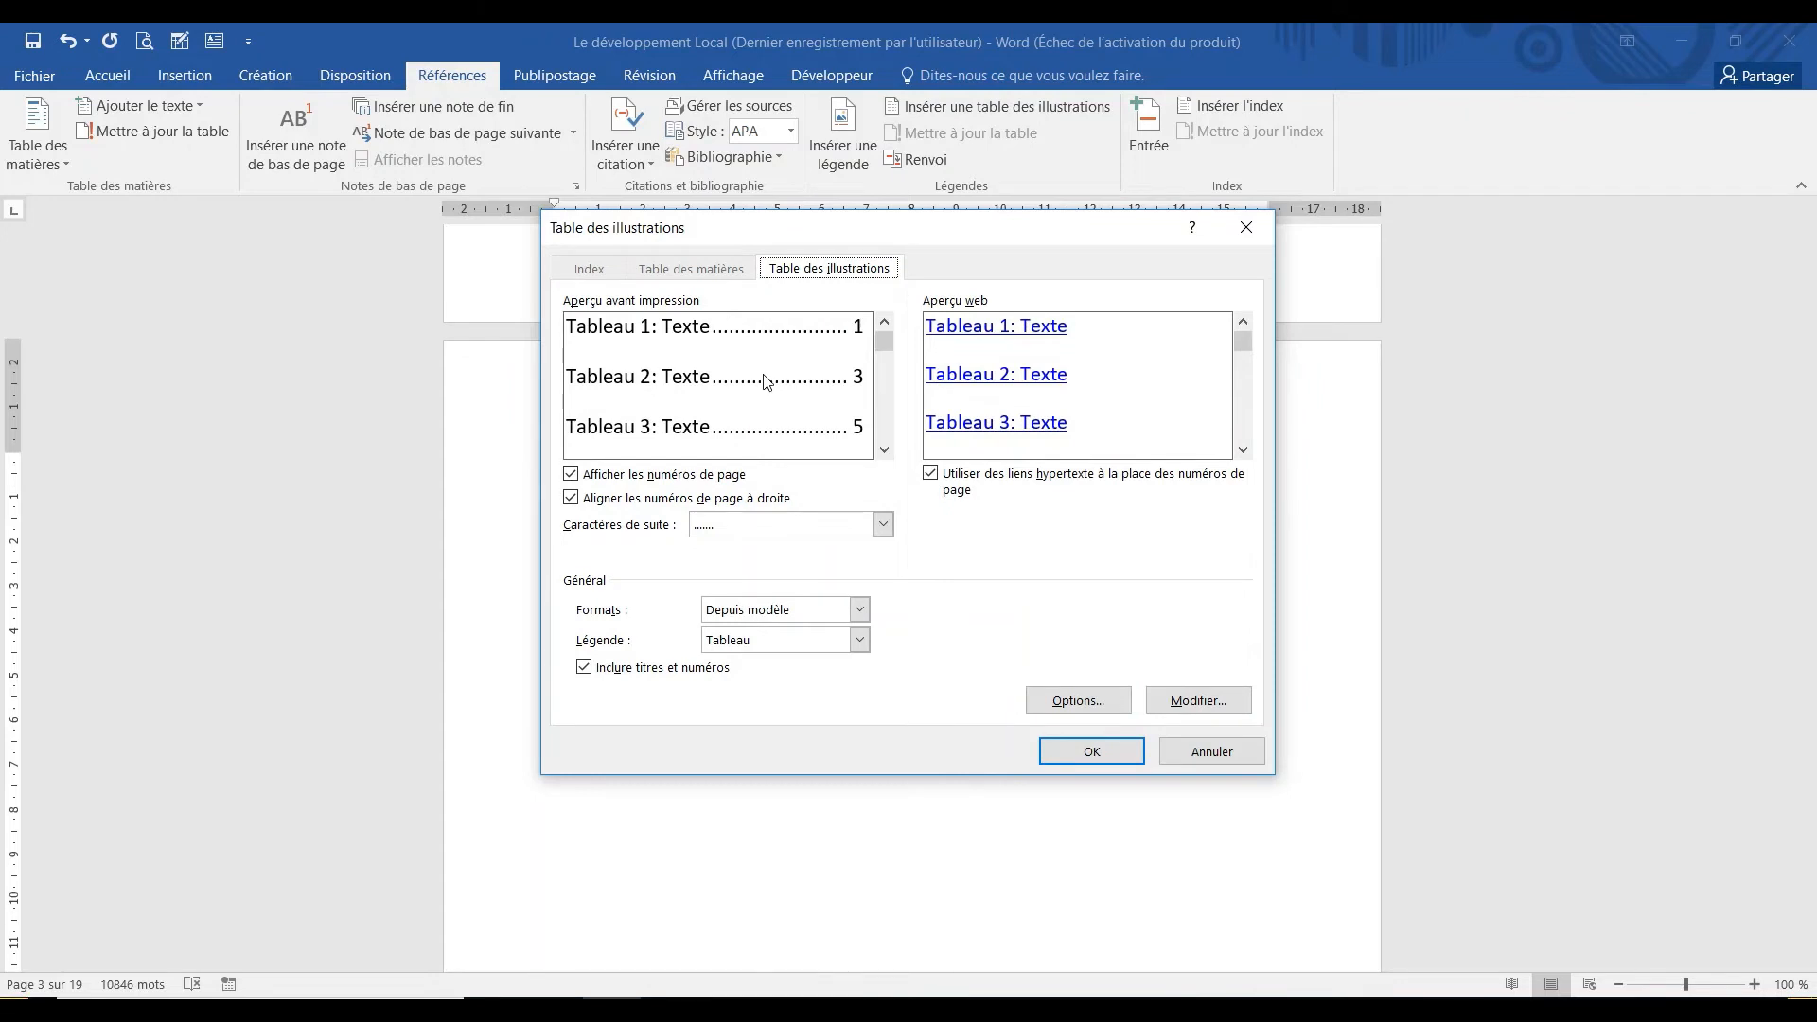
left_click(883, 525)
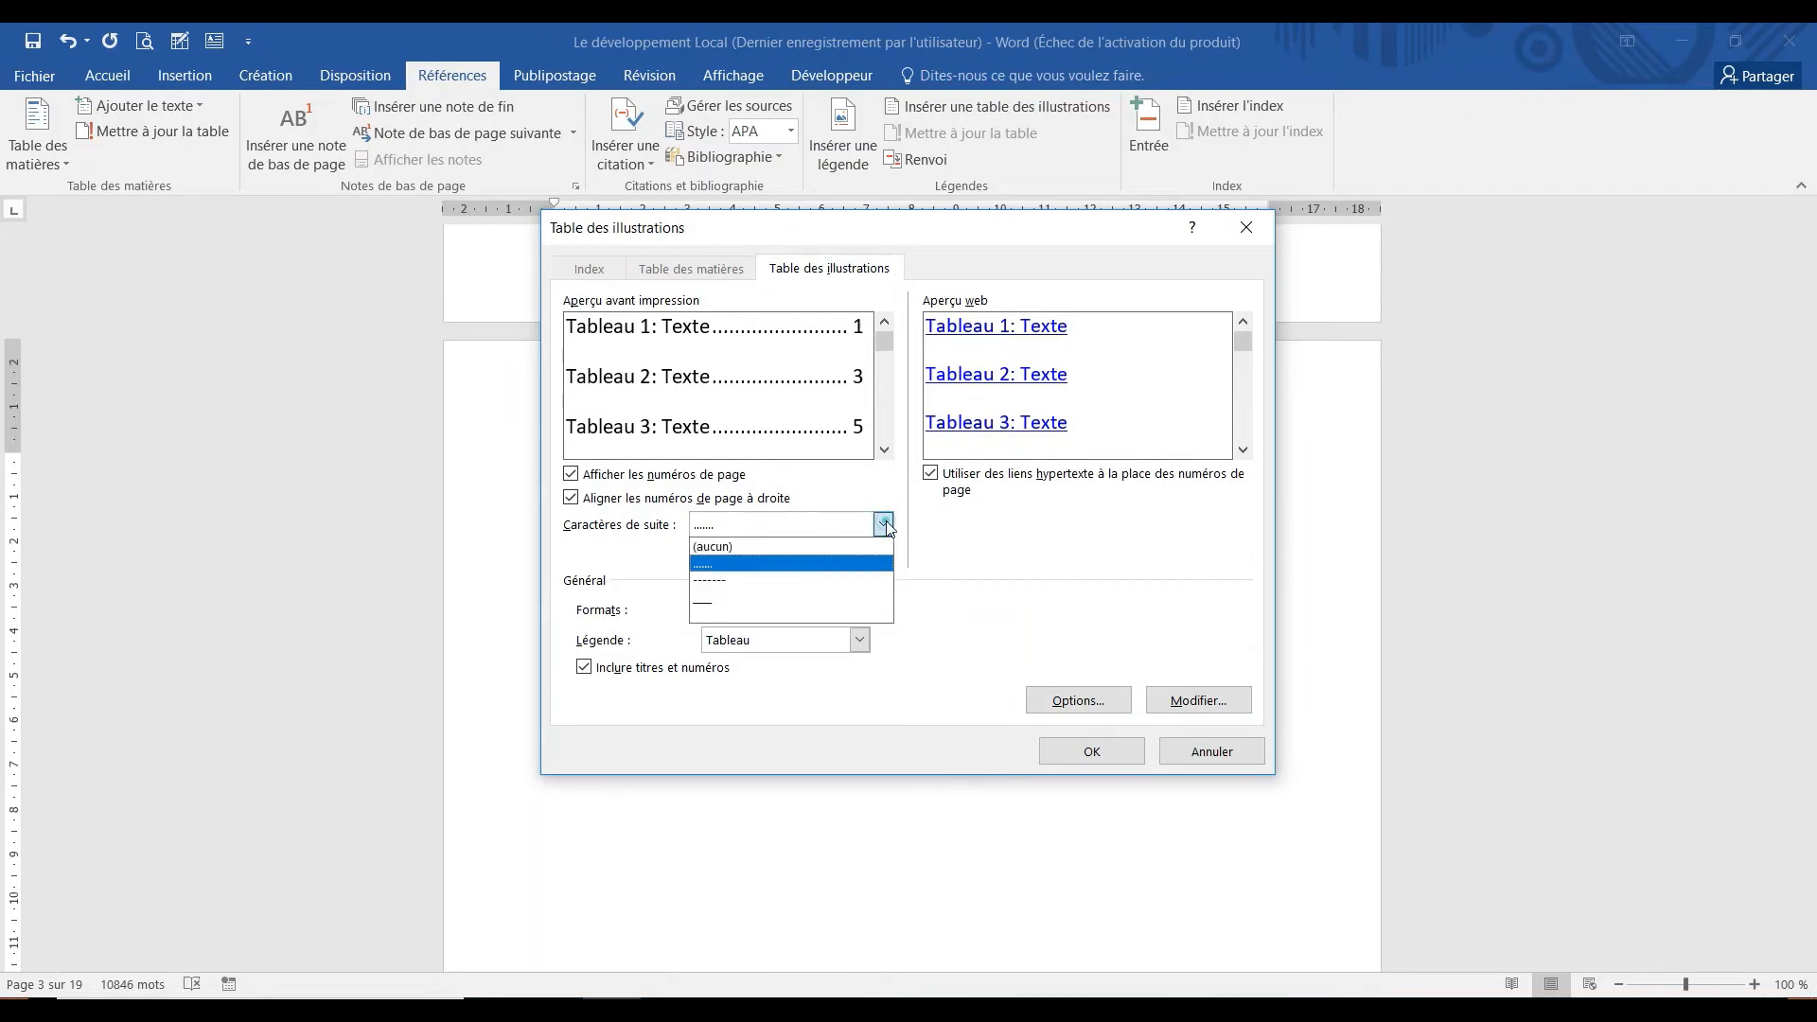
left_click(785, 581)
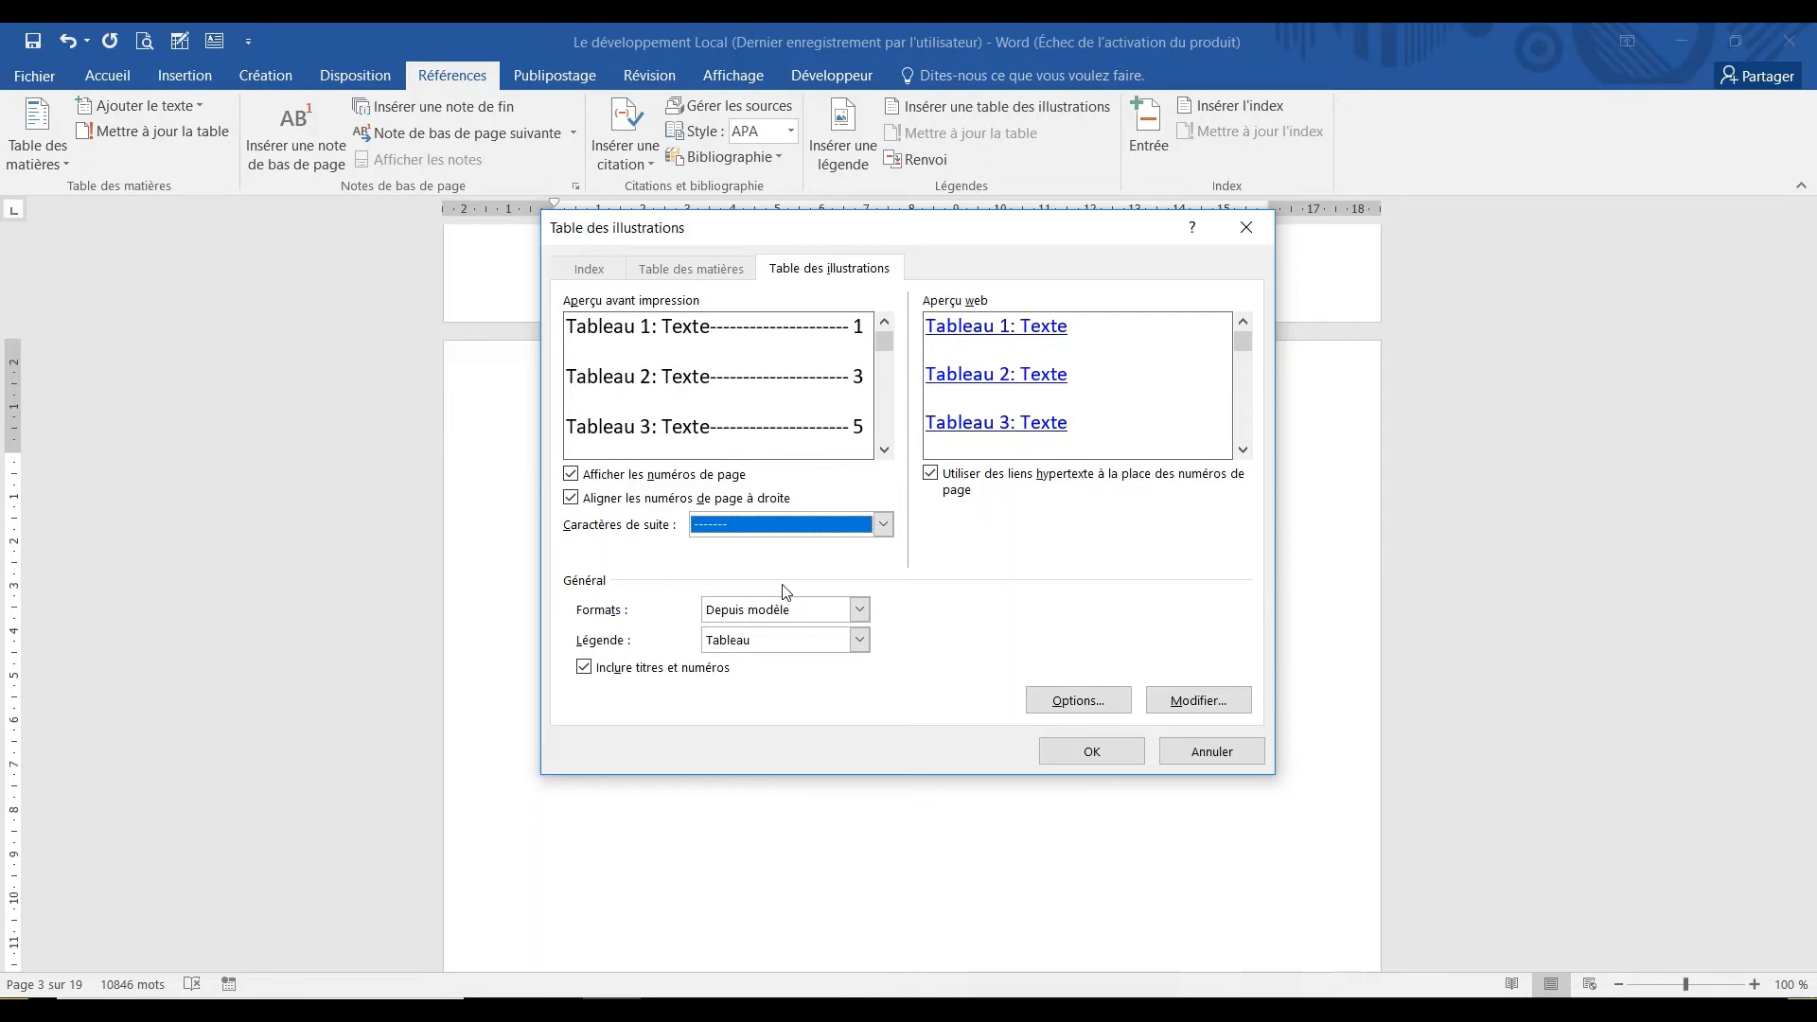
left_click(859, 611)
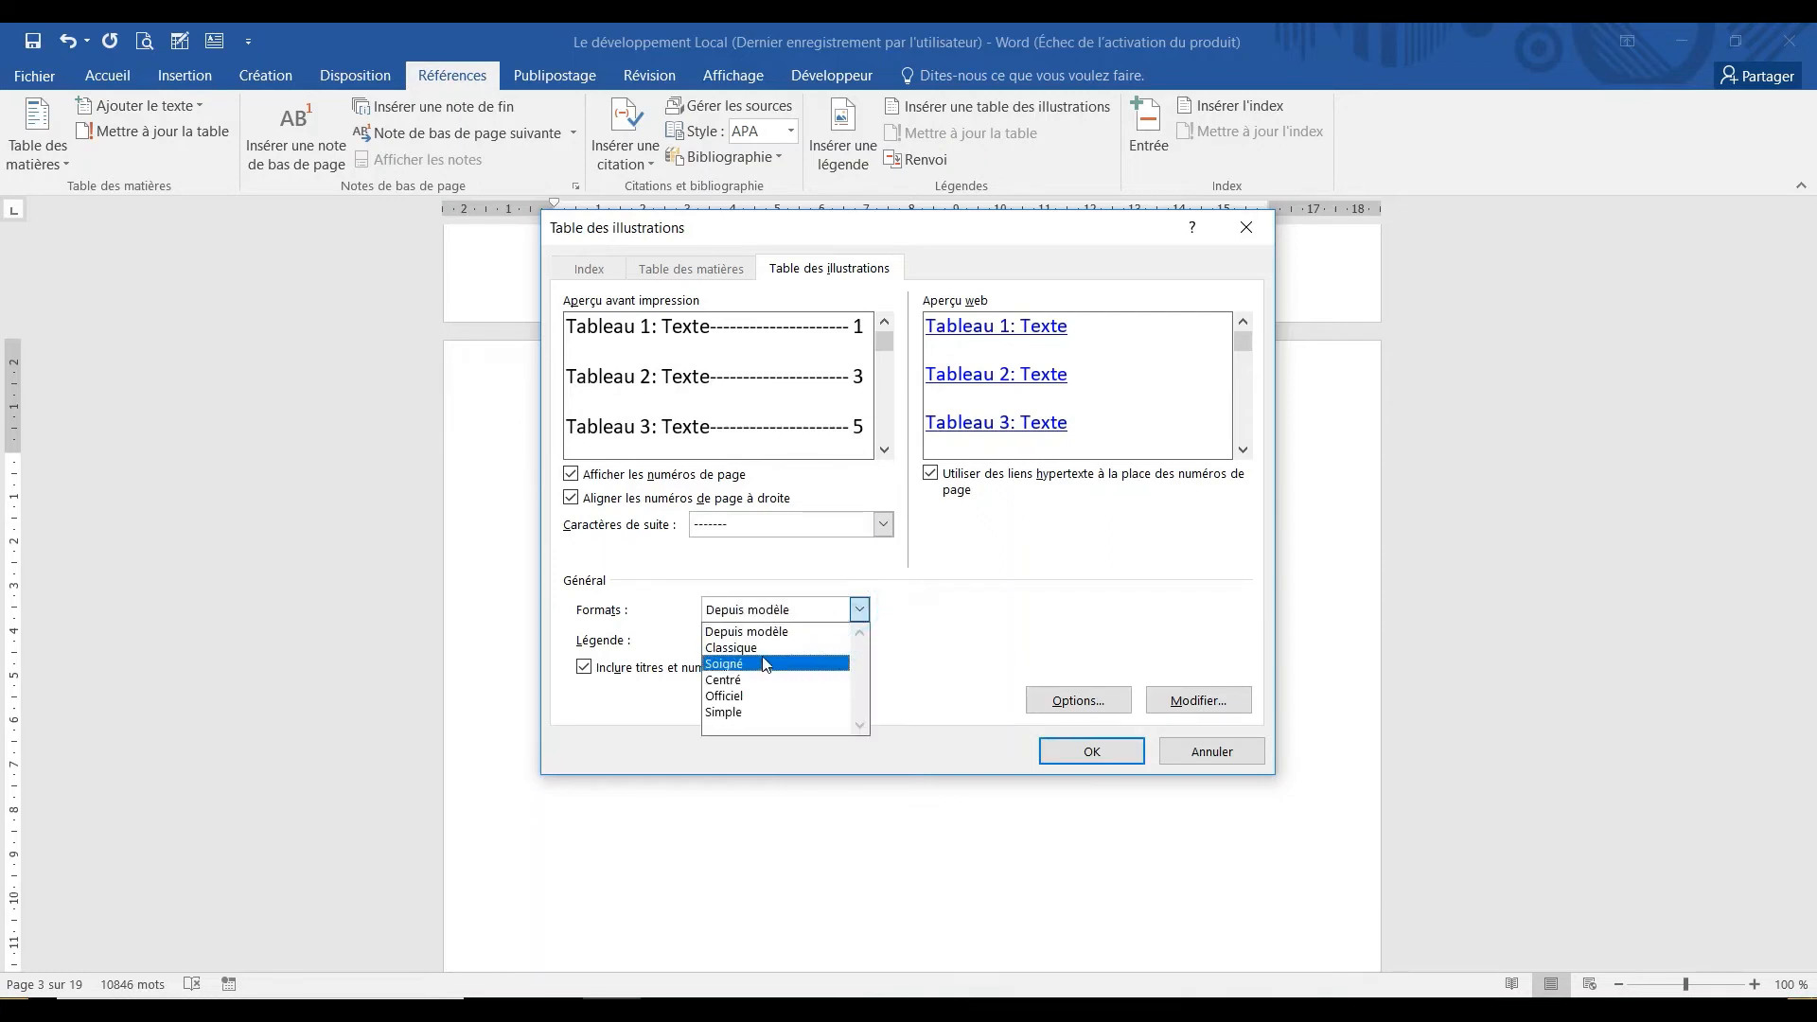
left_click(790, 631)
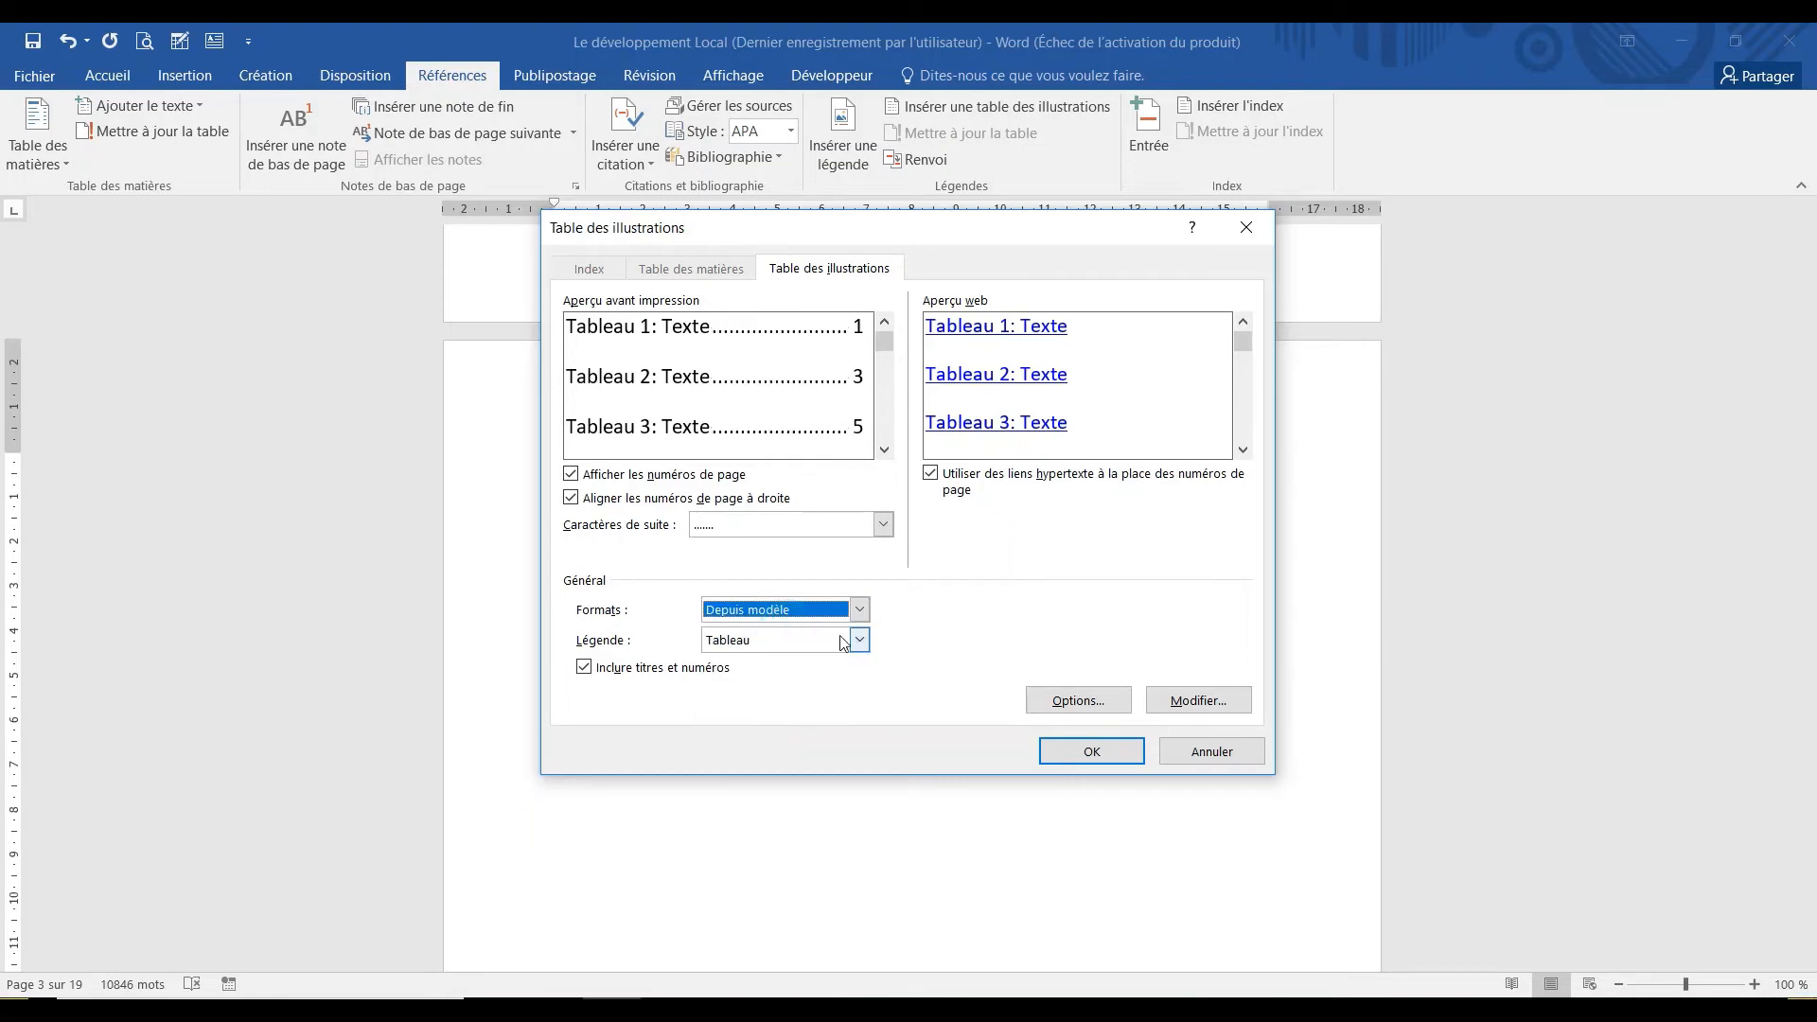
left_click(882, 525)
left_click(790, 585)
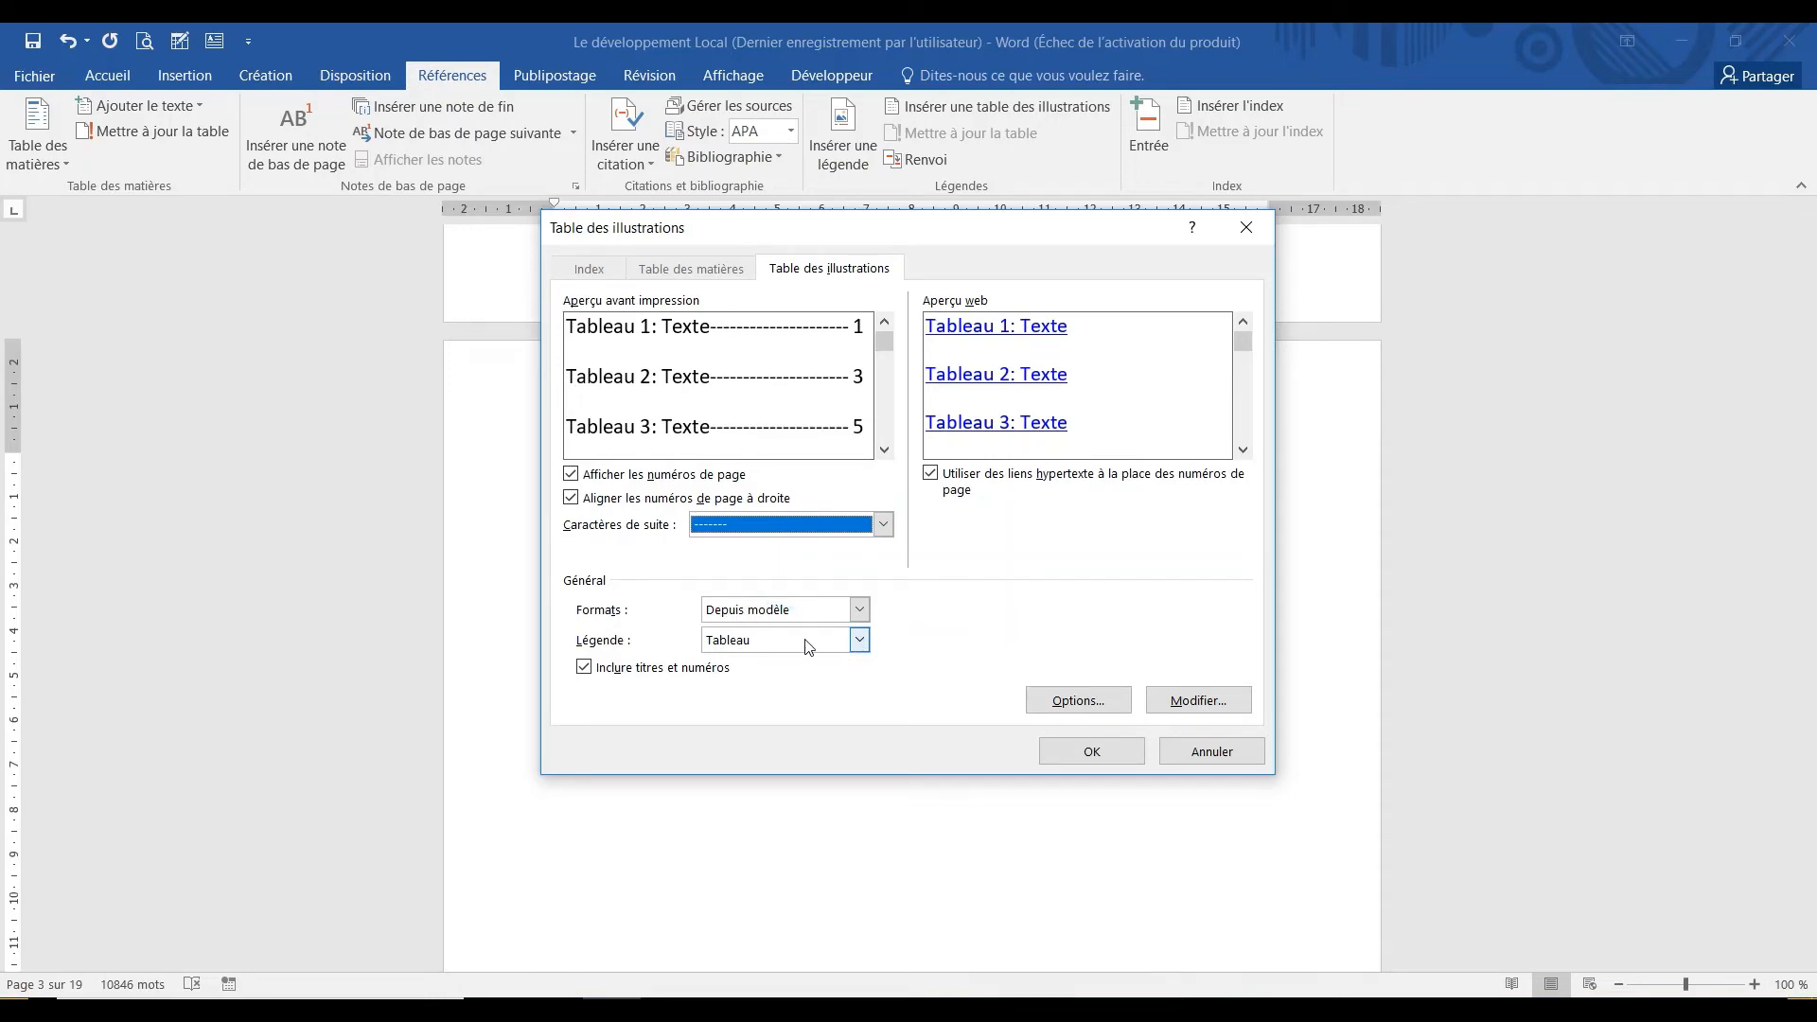
left_click(1091, 748)
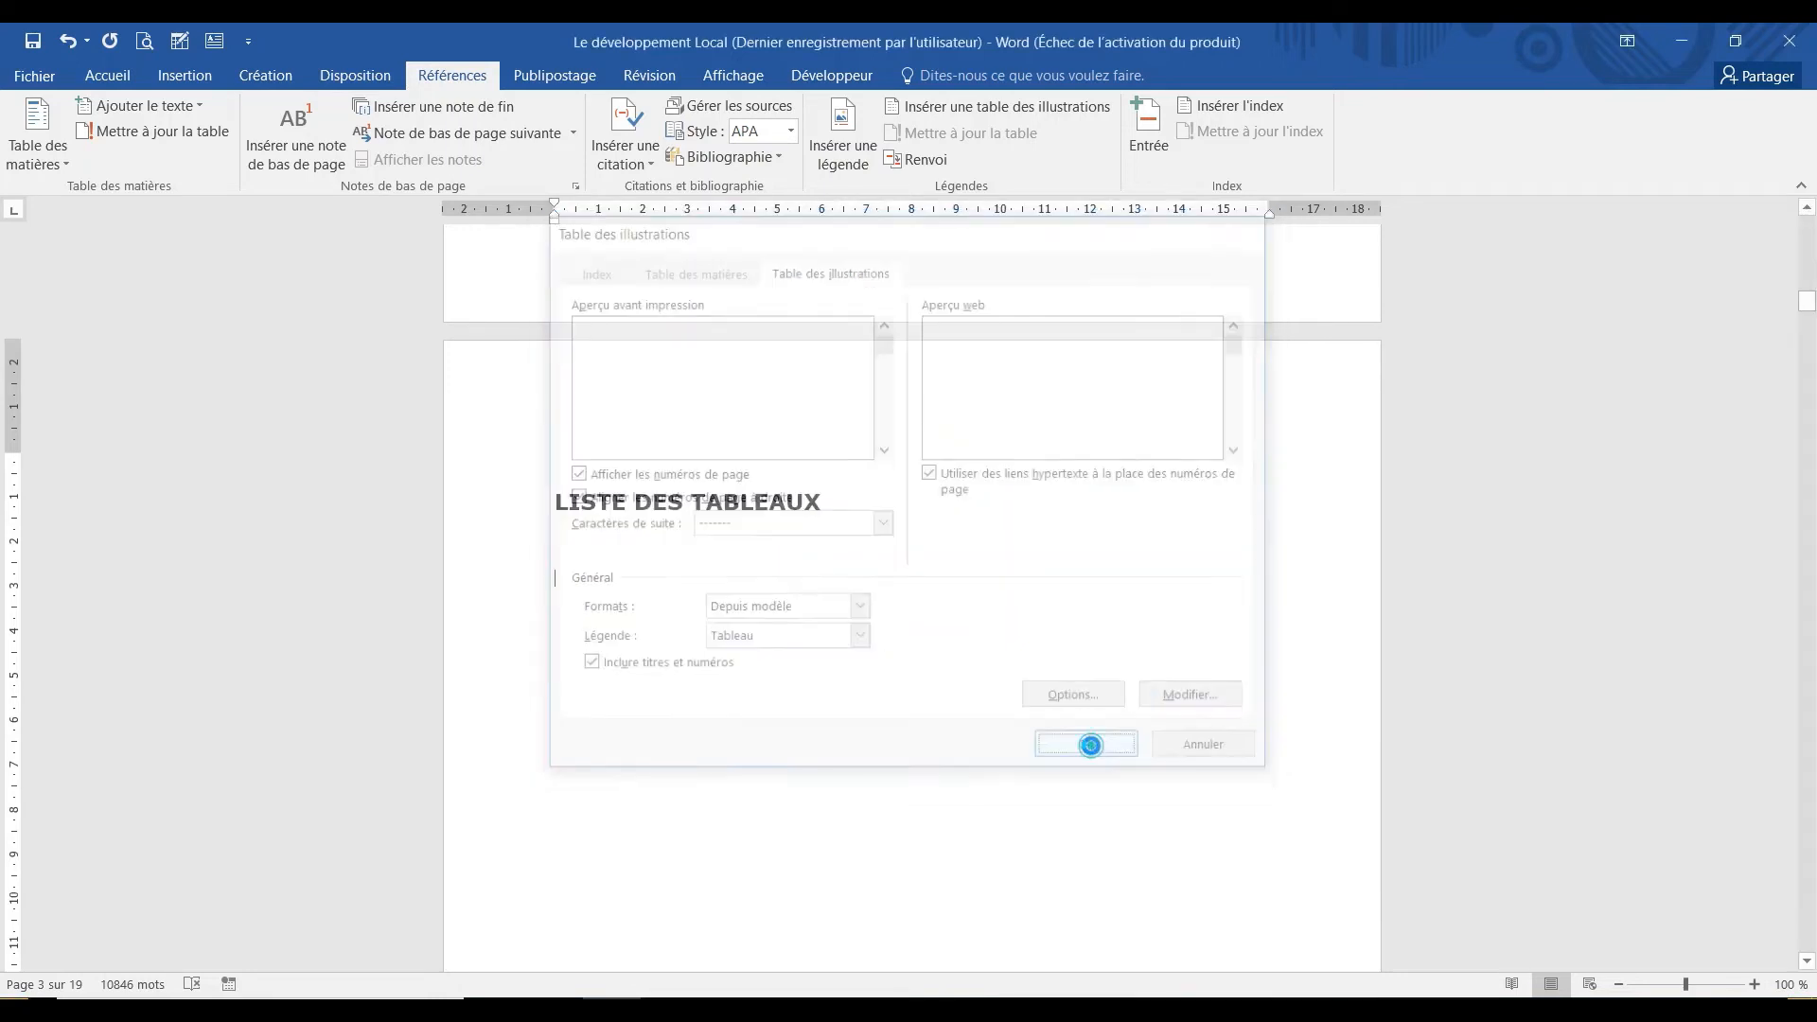
left_click(998, 627)
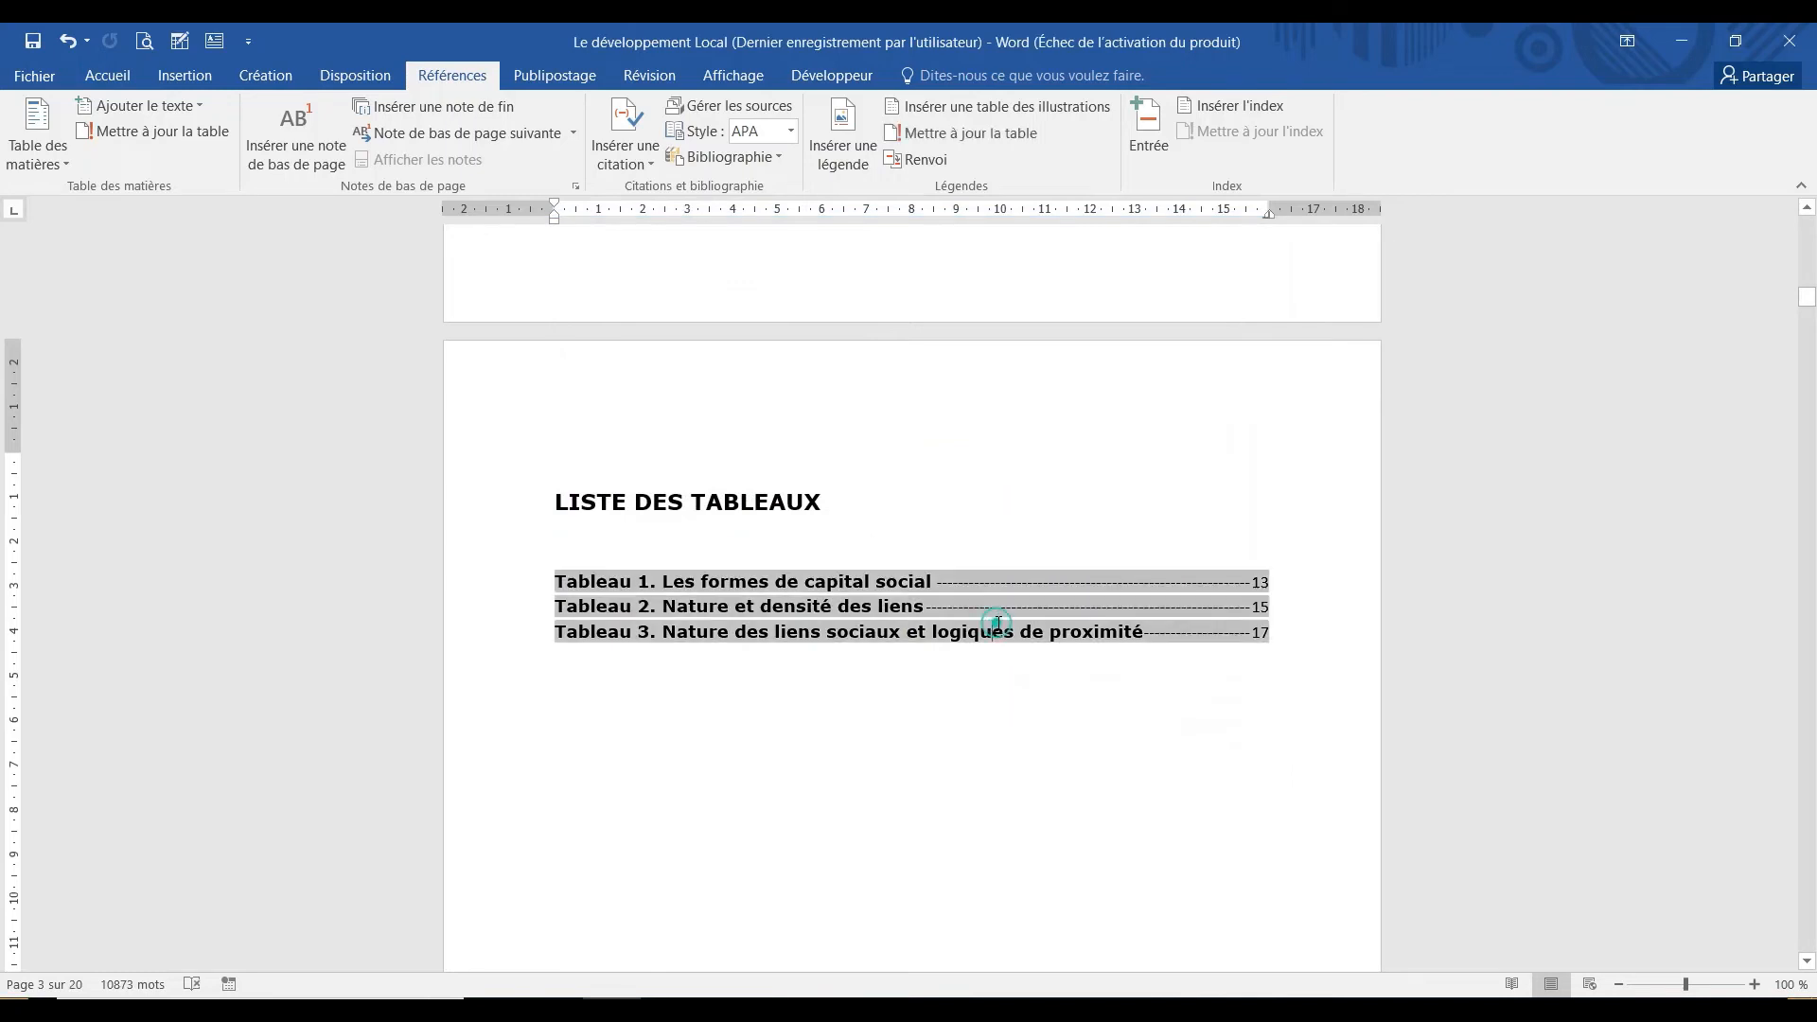
left_click(859, 683)
left_click(849, 634)
Enter the table title "Tableau 4. Liste des abonnés" on the empty line above the Conclusion heading.
left_click_drag(1808, 296, 1807, 508)
left_click_drag(4, 522, 4, 868)
left_click(615, 601)
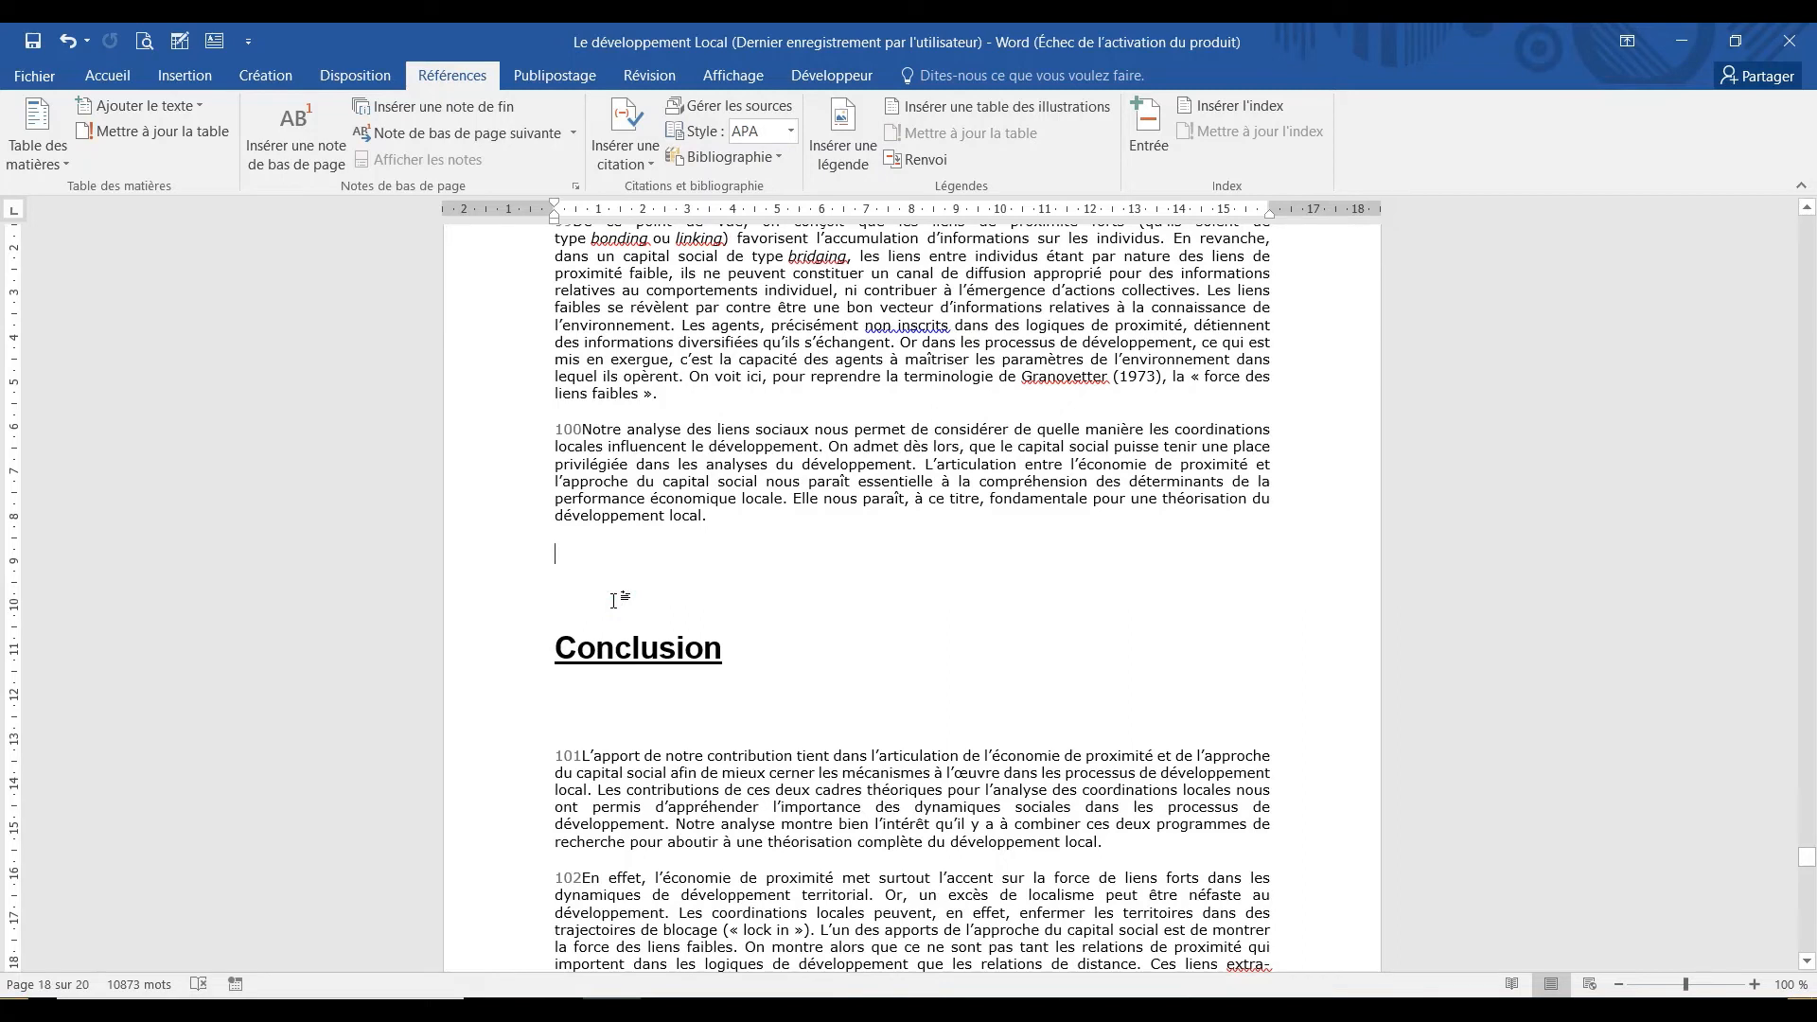
type("Tableau 4. Liste des abonnés")
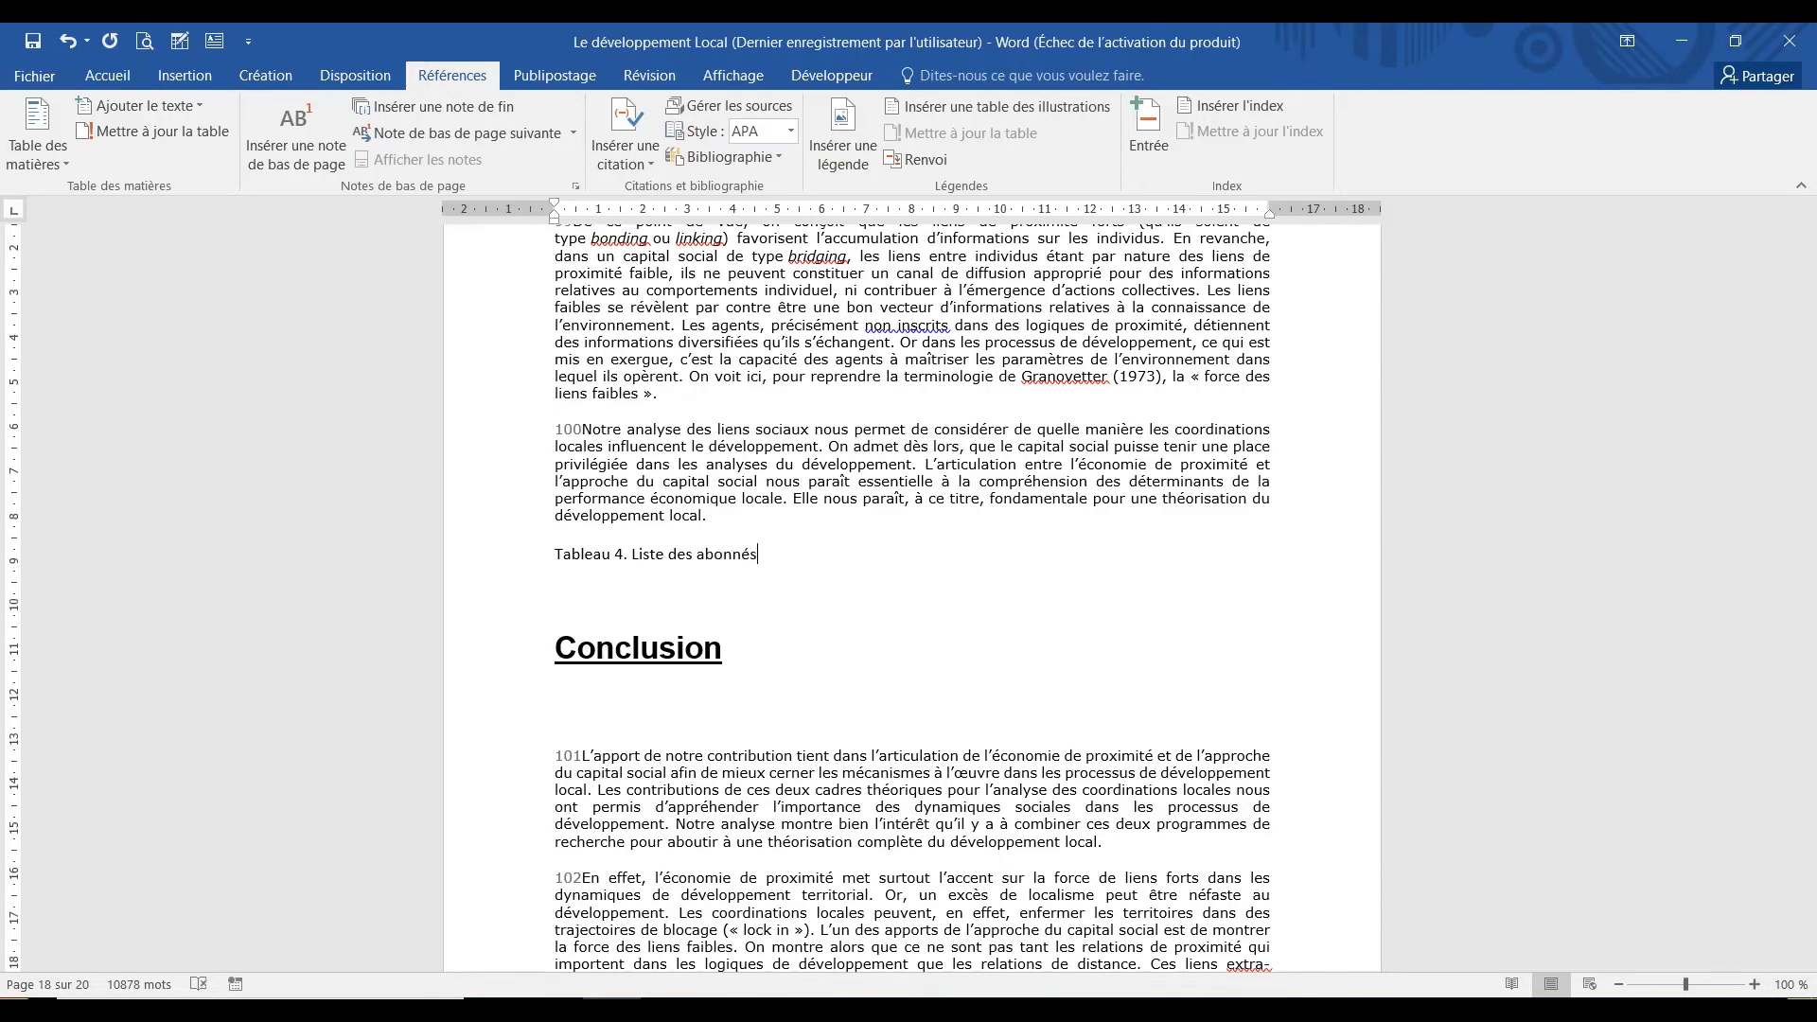
Insert a table of 5 columns and 6 rows on a new line below the title "Tableau 4. Liste des abonnés".
key("Return")
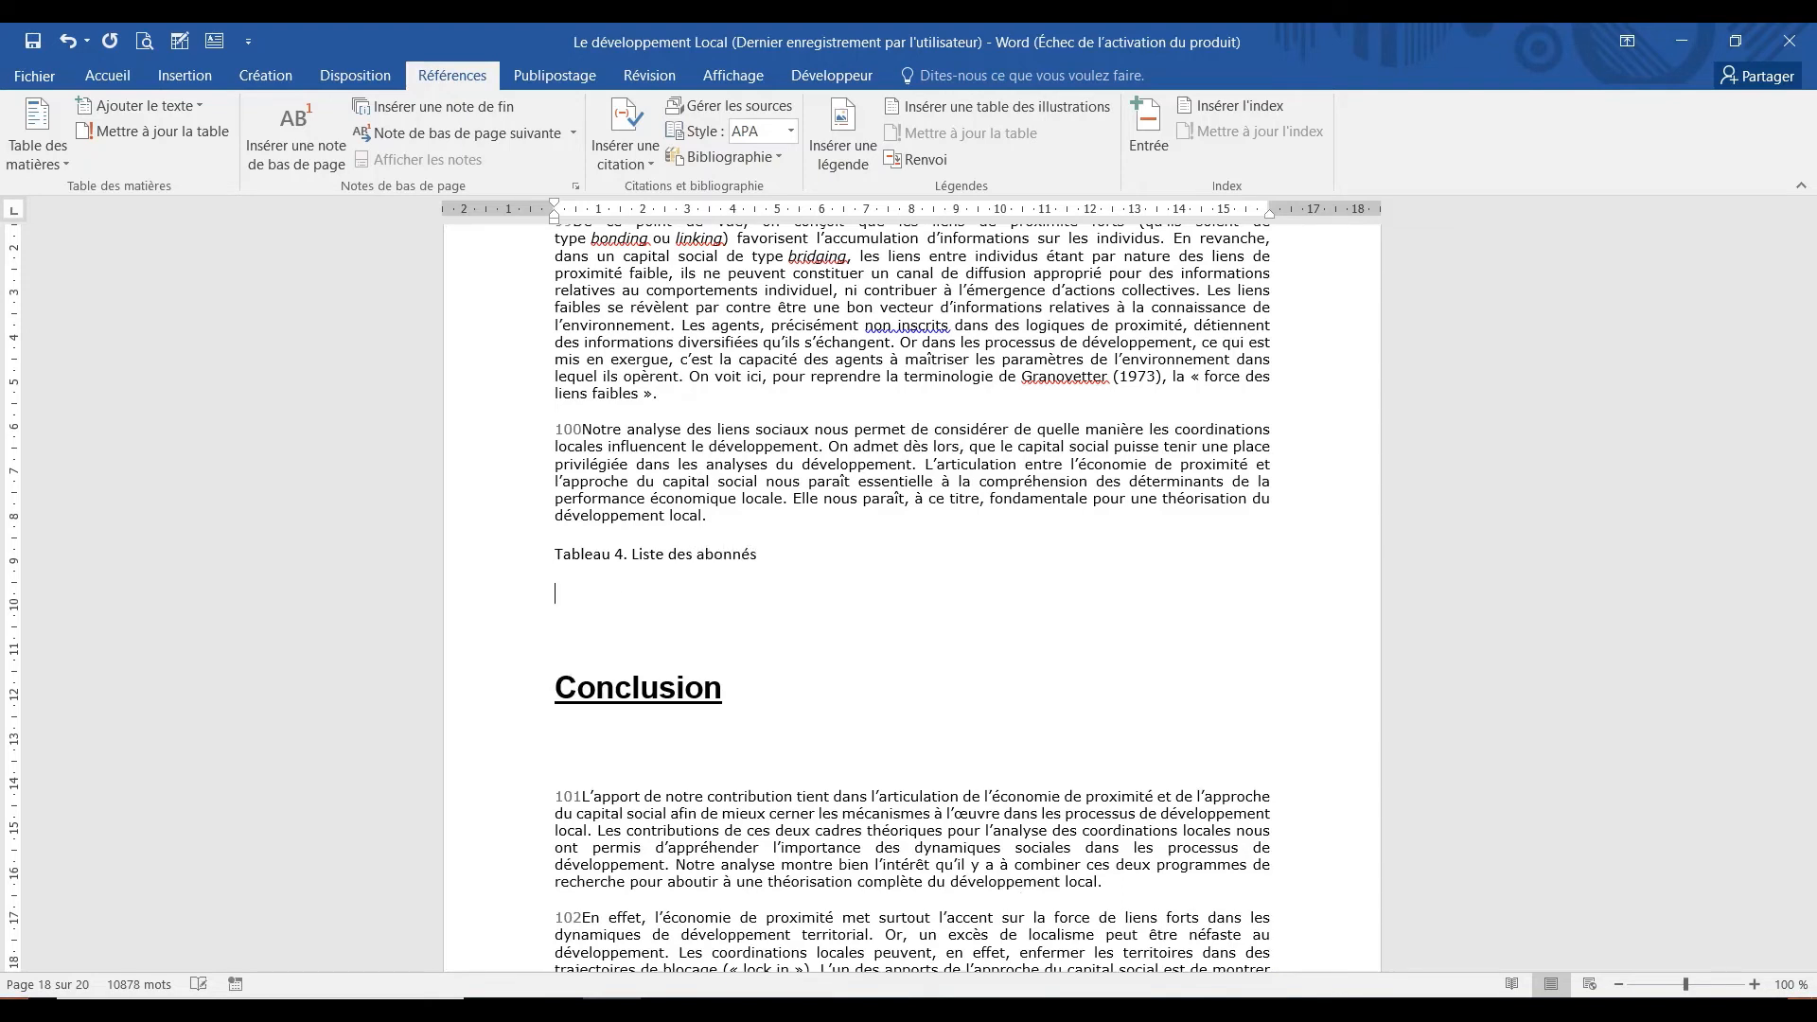
left_click(189, 78)
left_click(192, 142)
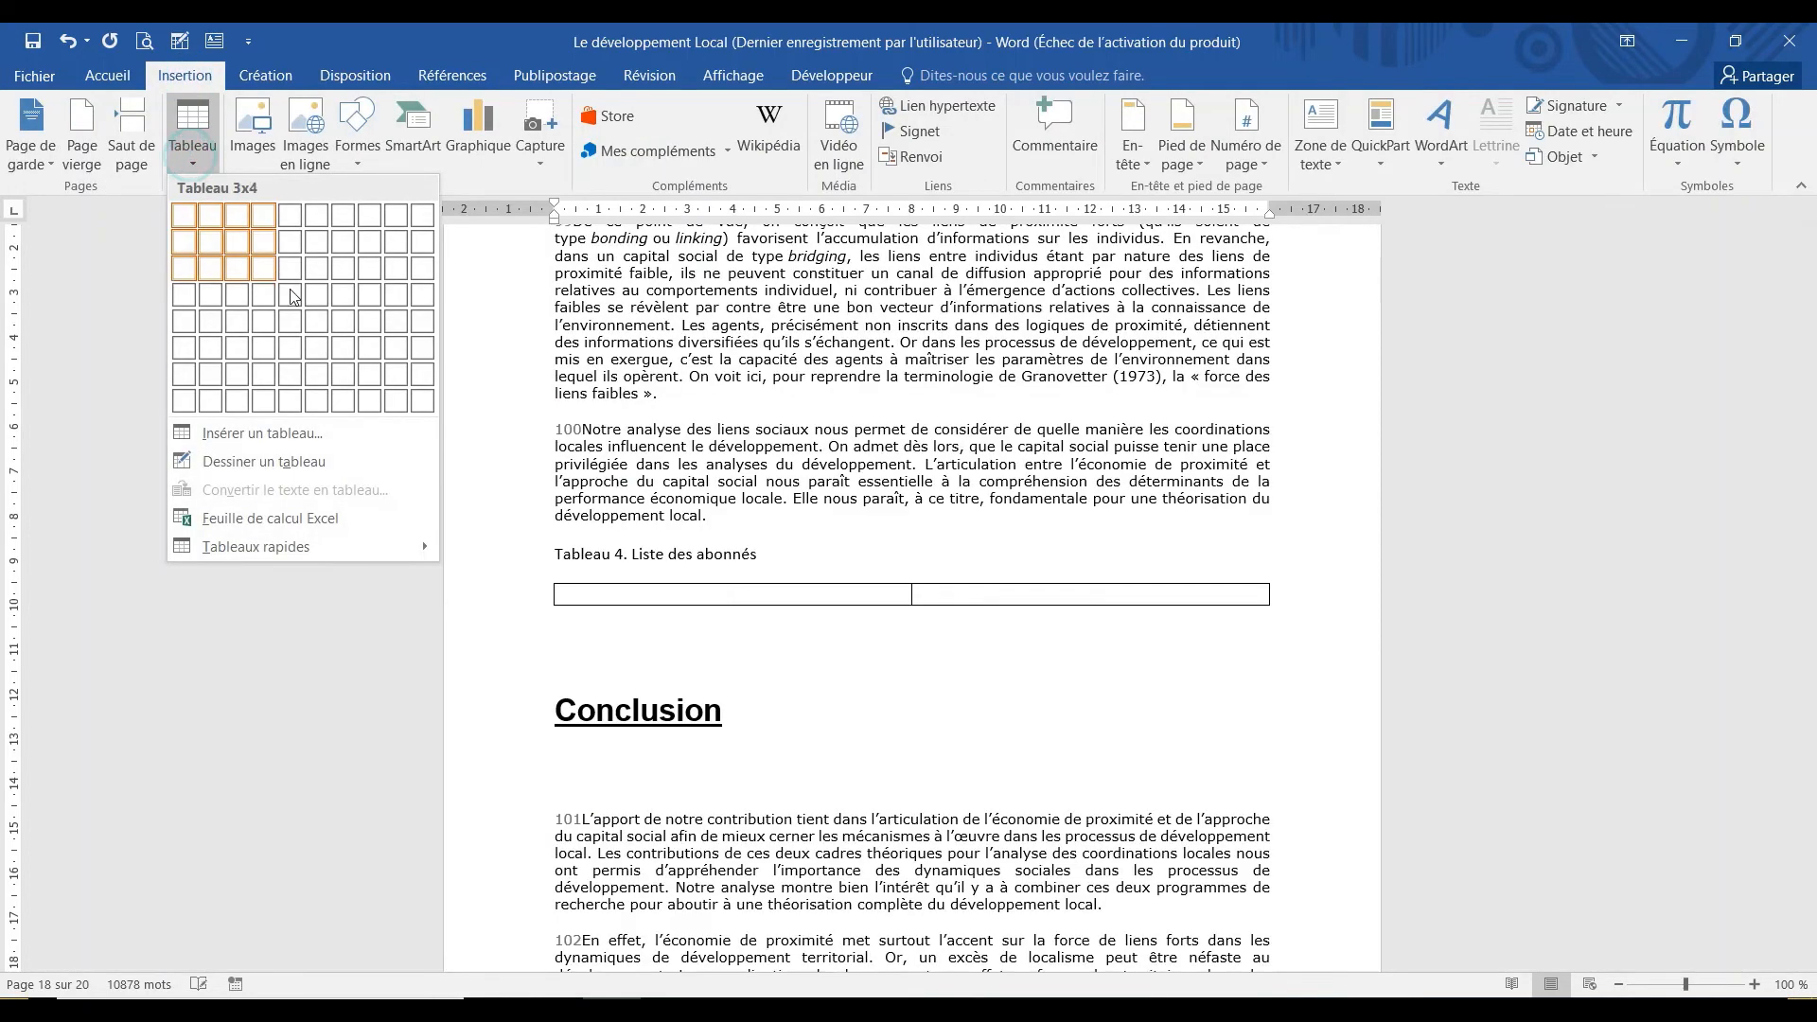
left_click(299, 348)
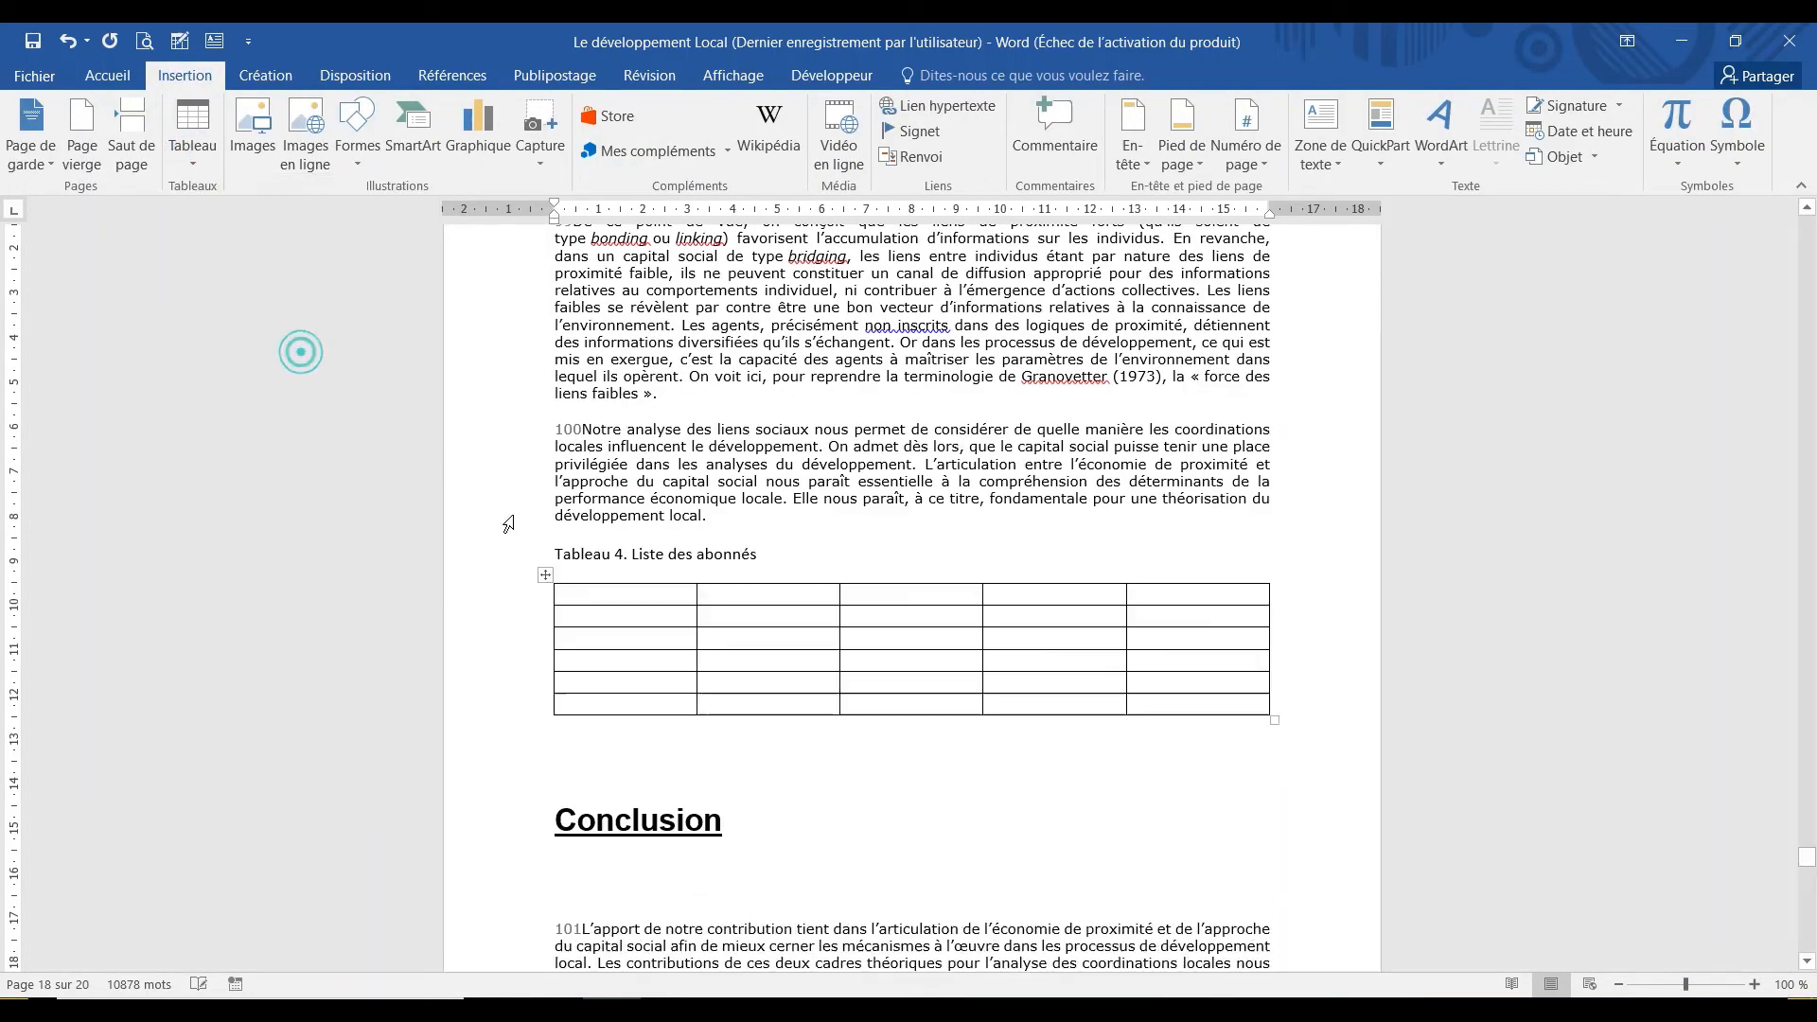
Insert an automatic caption with the Tableau label in front of the title above the new table.
left_click(587, 556)
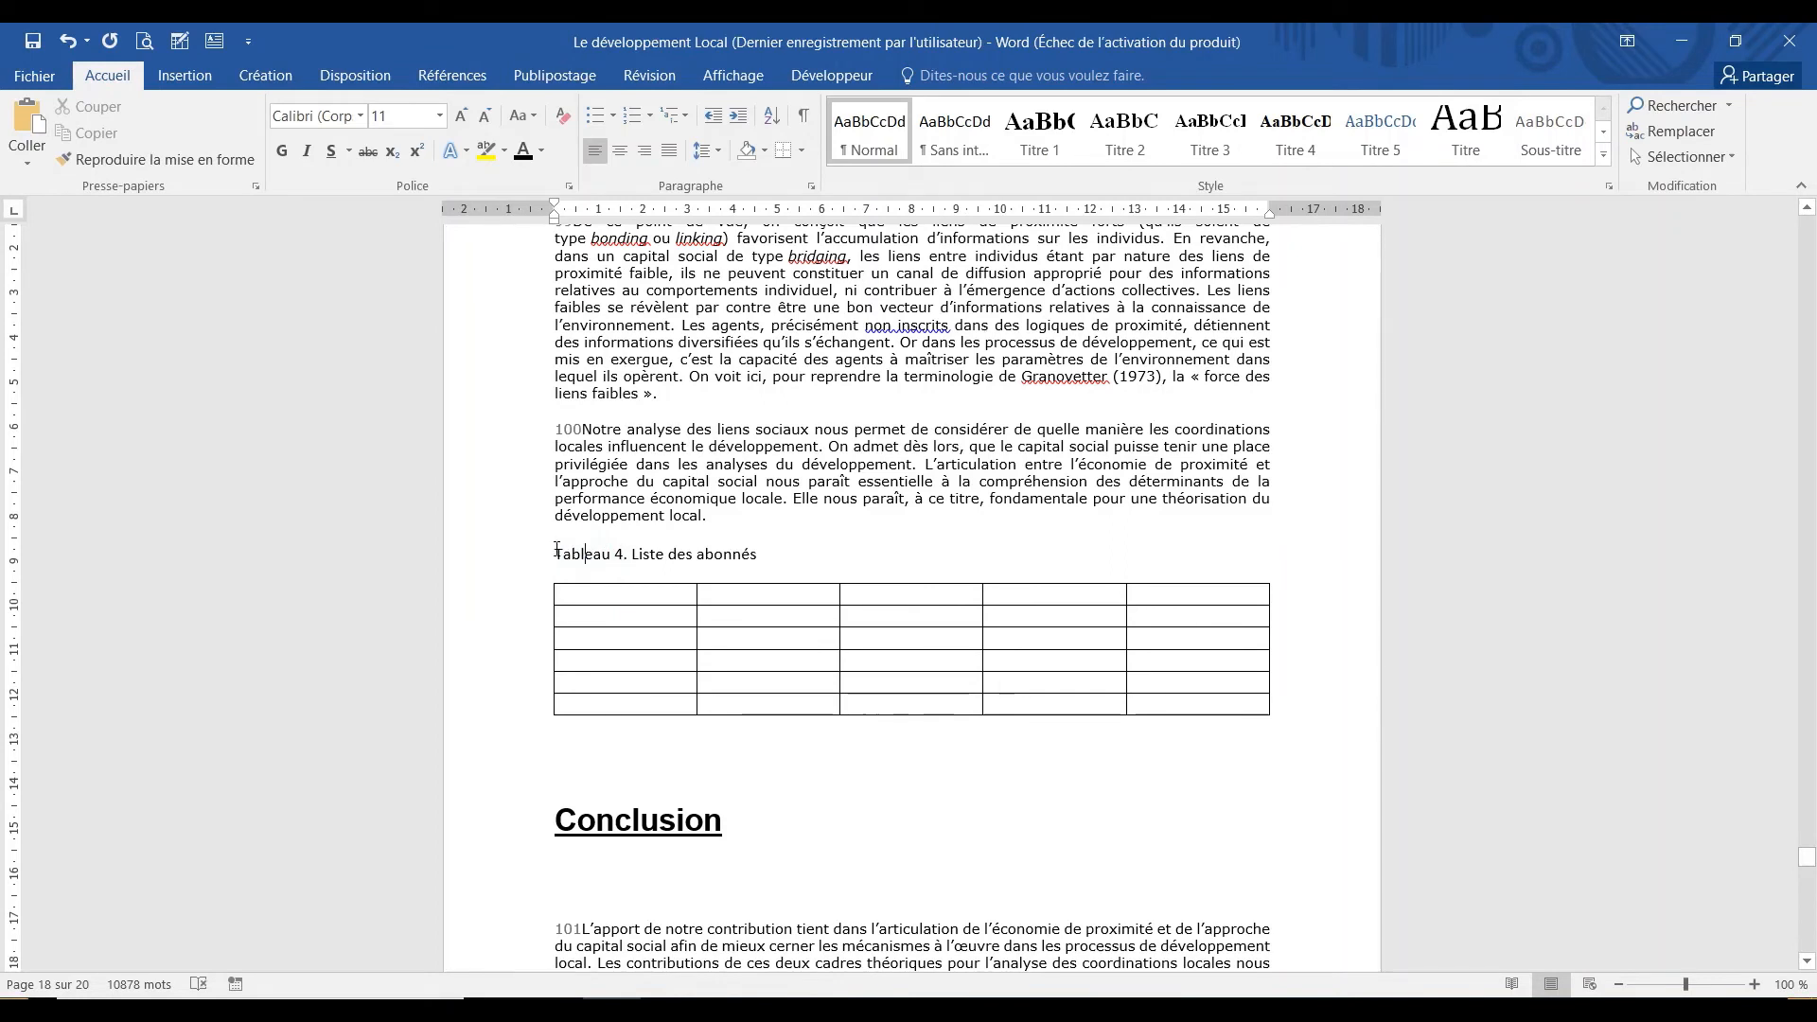
left_click(556, 551)
left_click(482, 75)
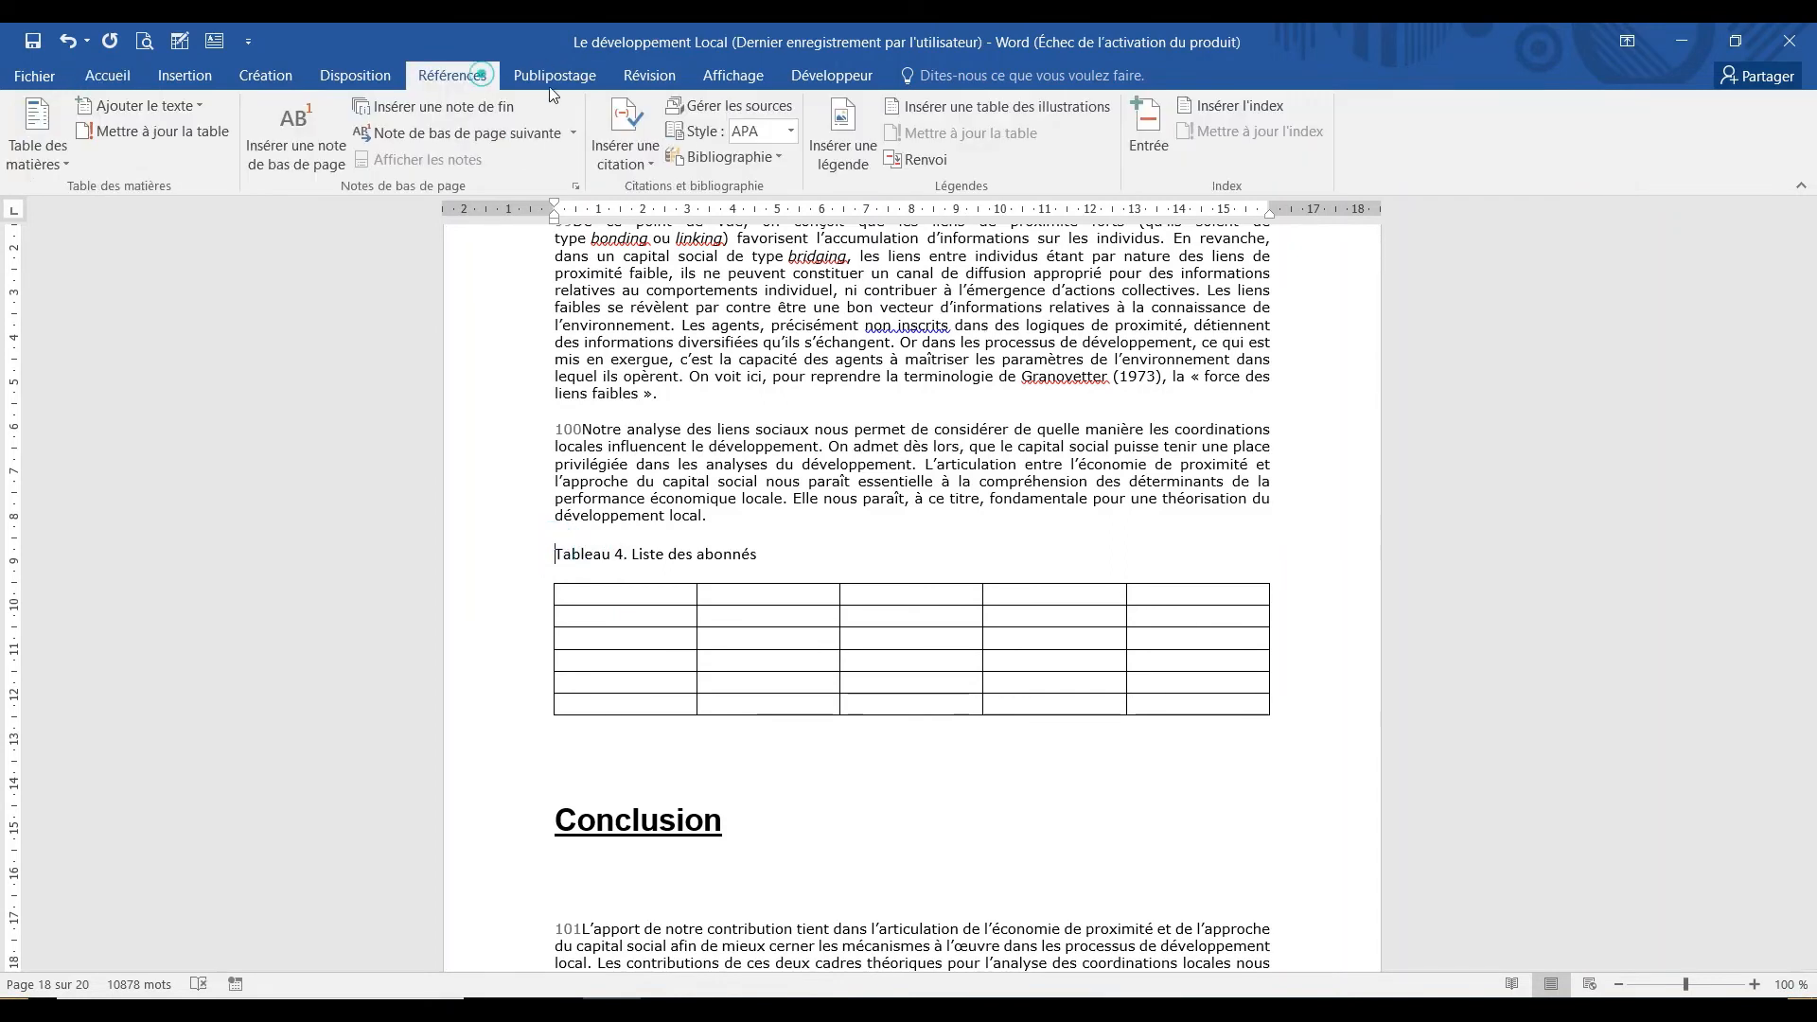
left_click(869, 128)
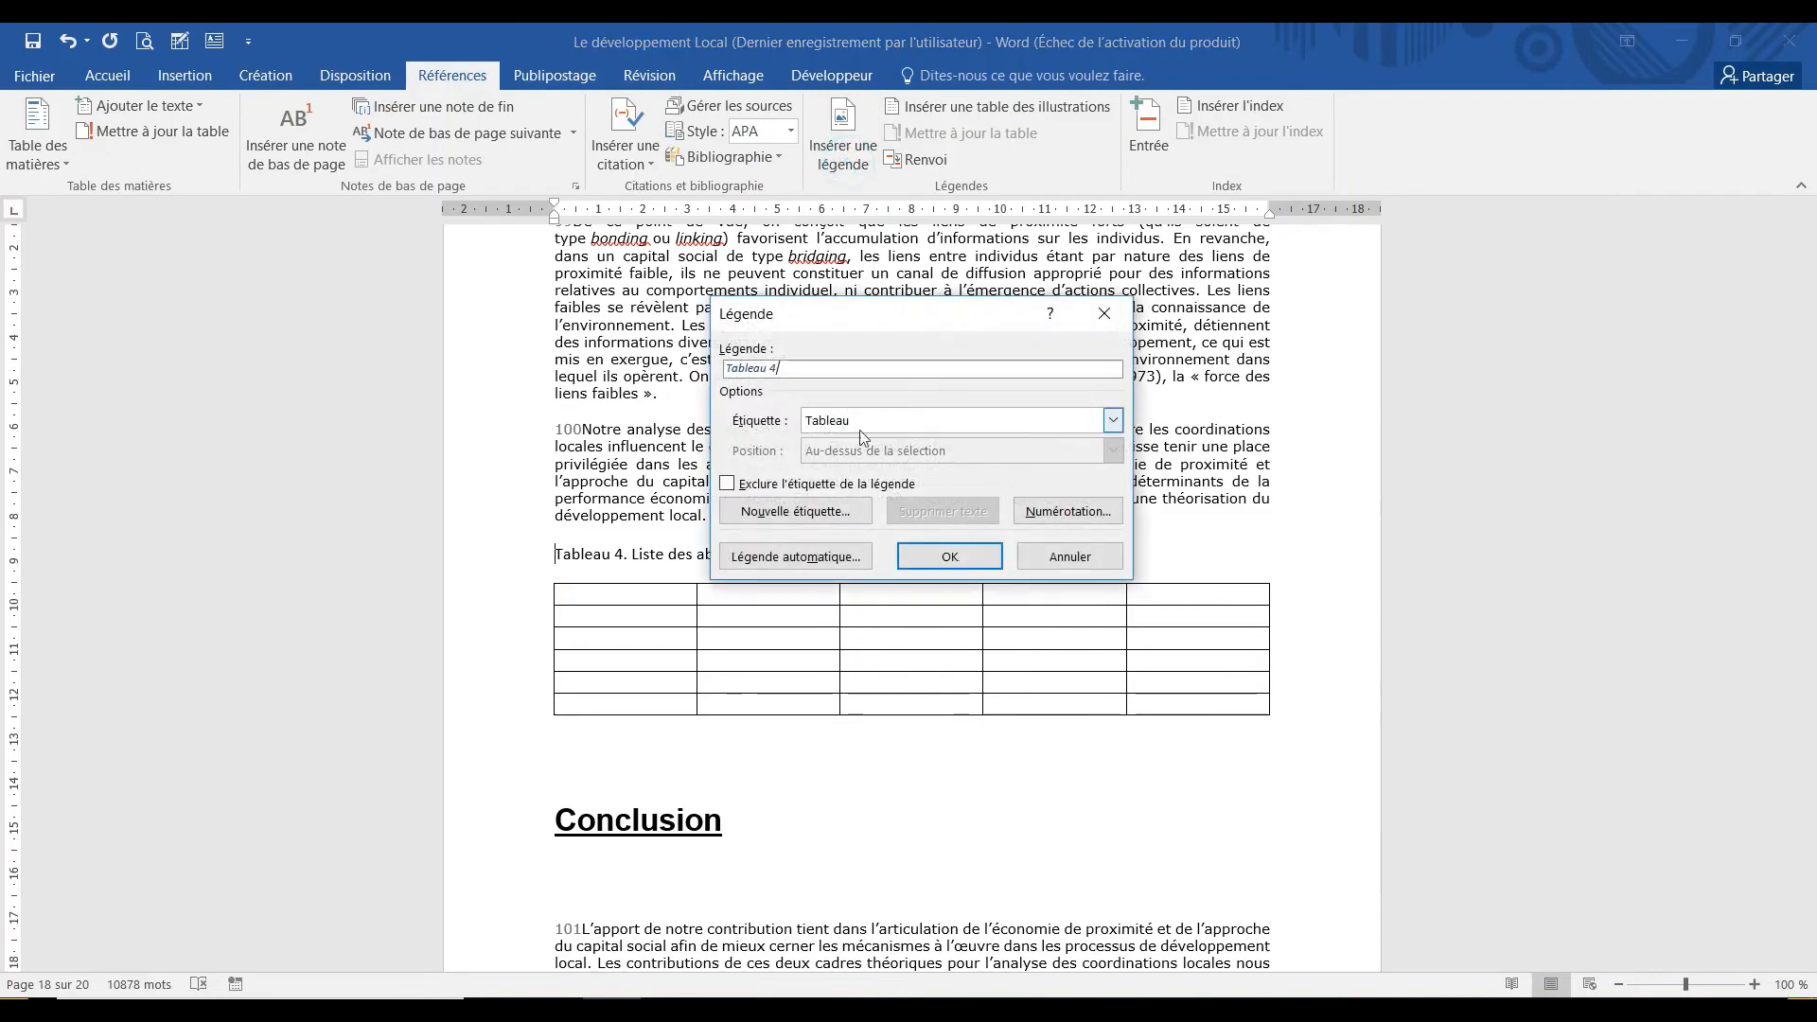
left_click(946, 557)
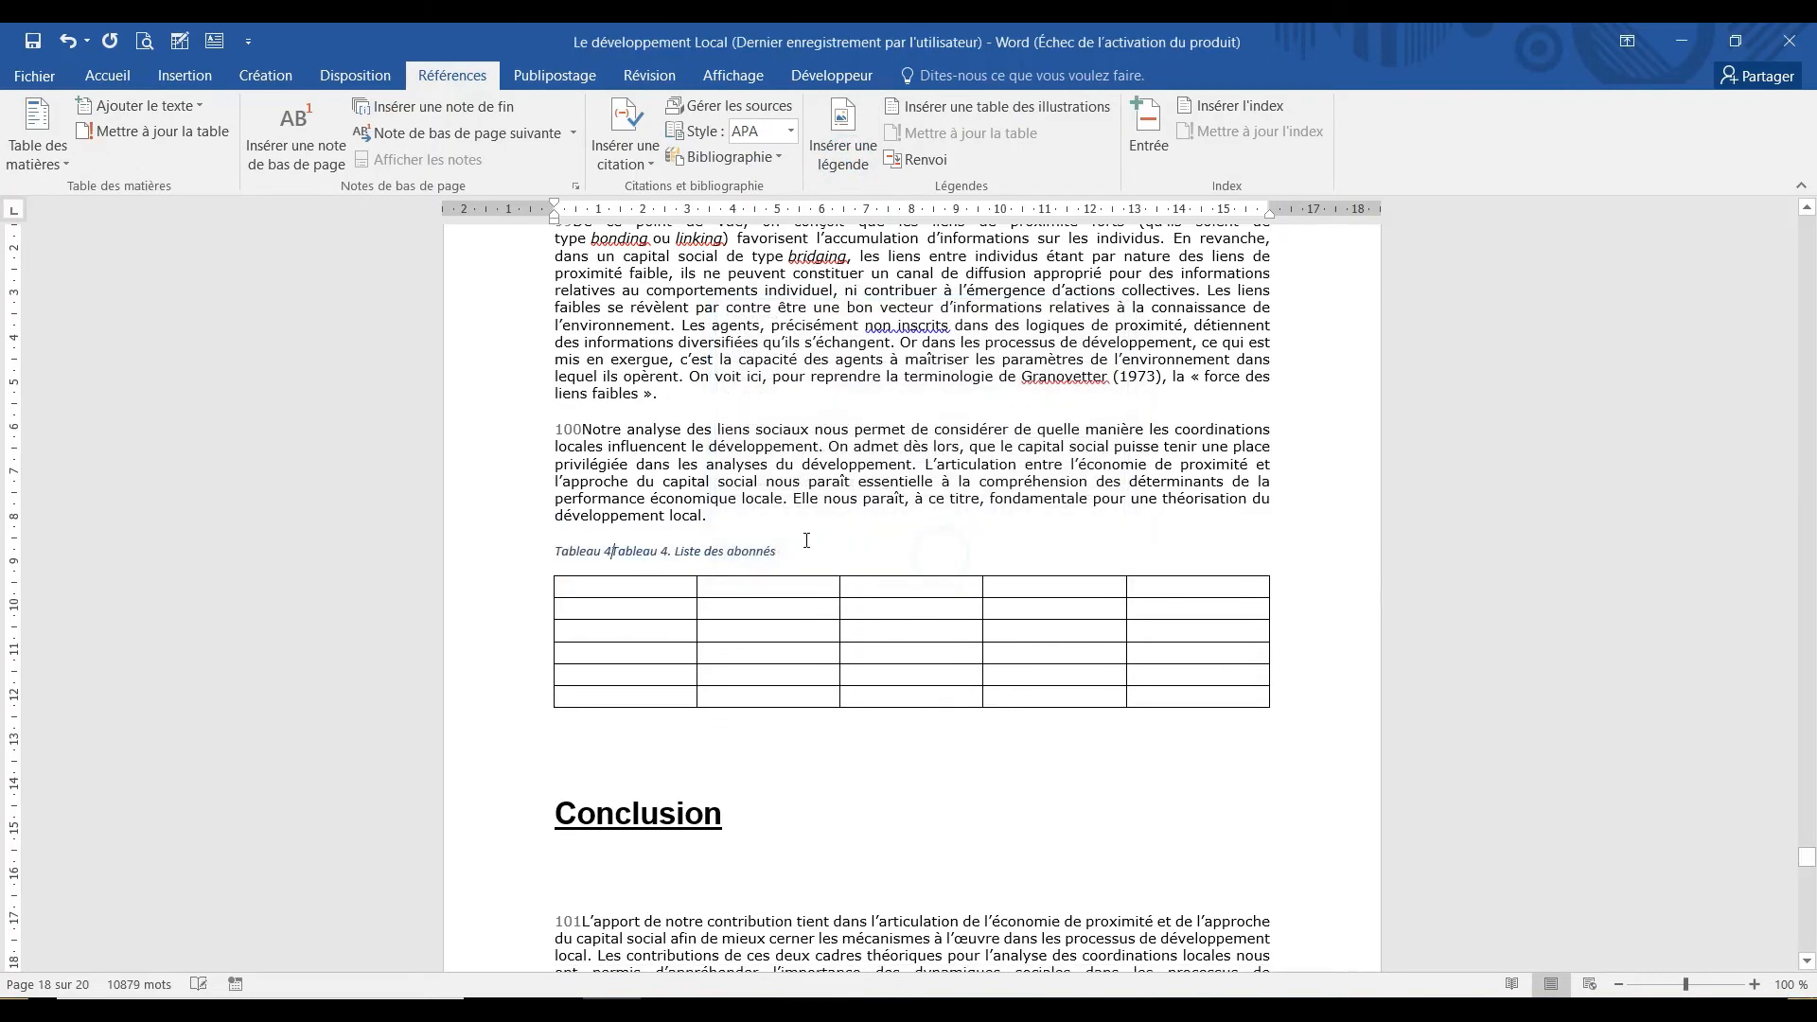
Remove the duplicate manual "Tableau 4." from the caption and add a period after the automatic number, giving "Tableau 4. Liste des abonnés".
left_click_drag(780, 551, 555, 551)
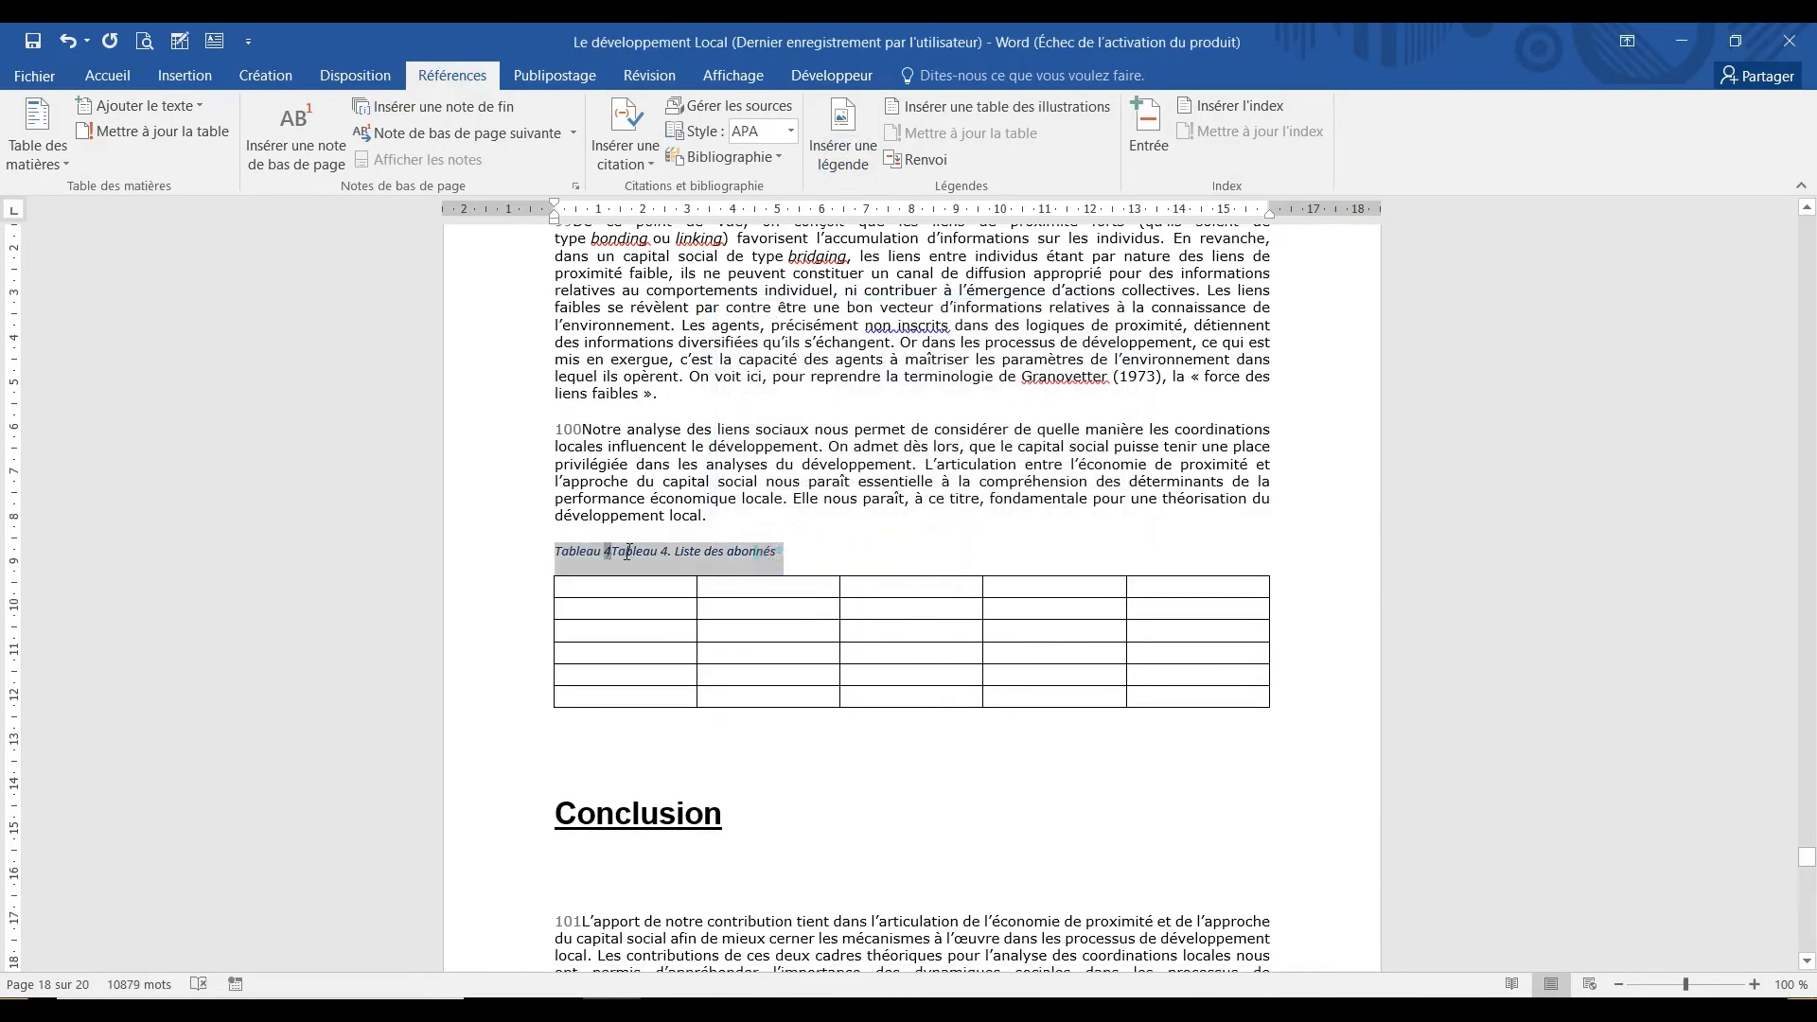
left_click(634, 550)
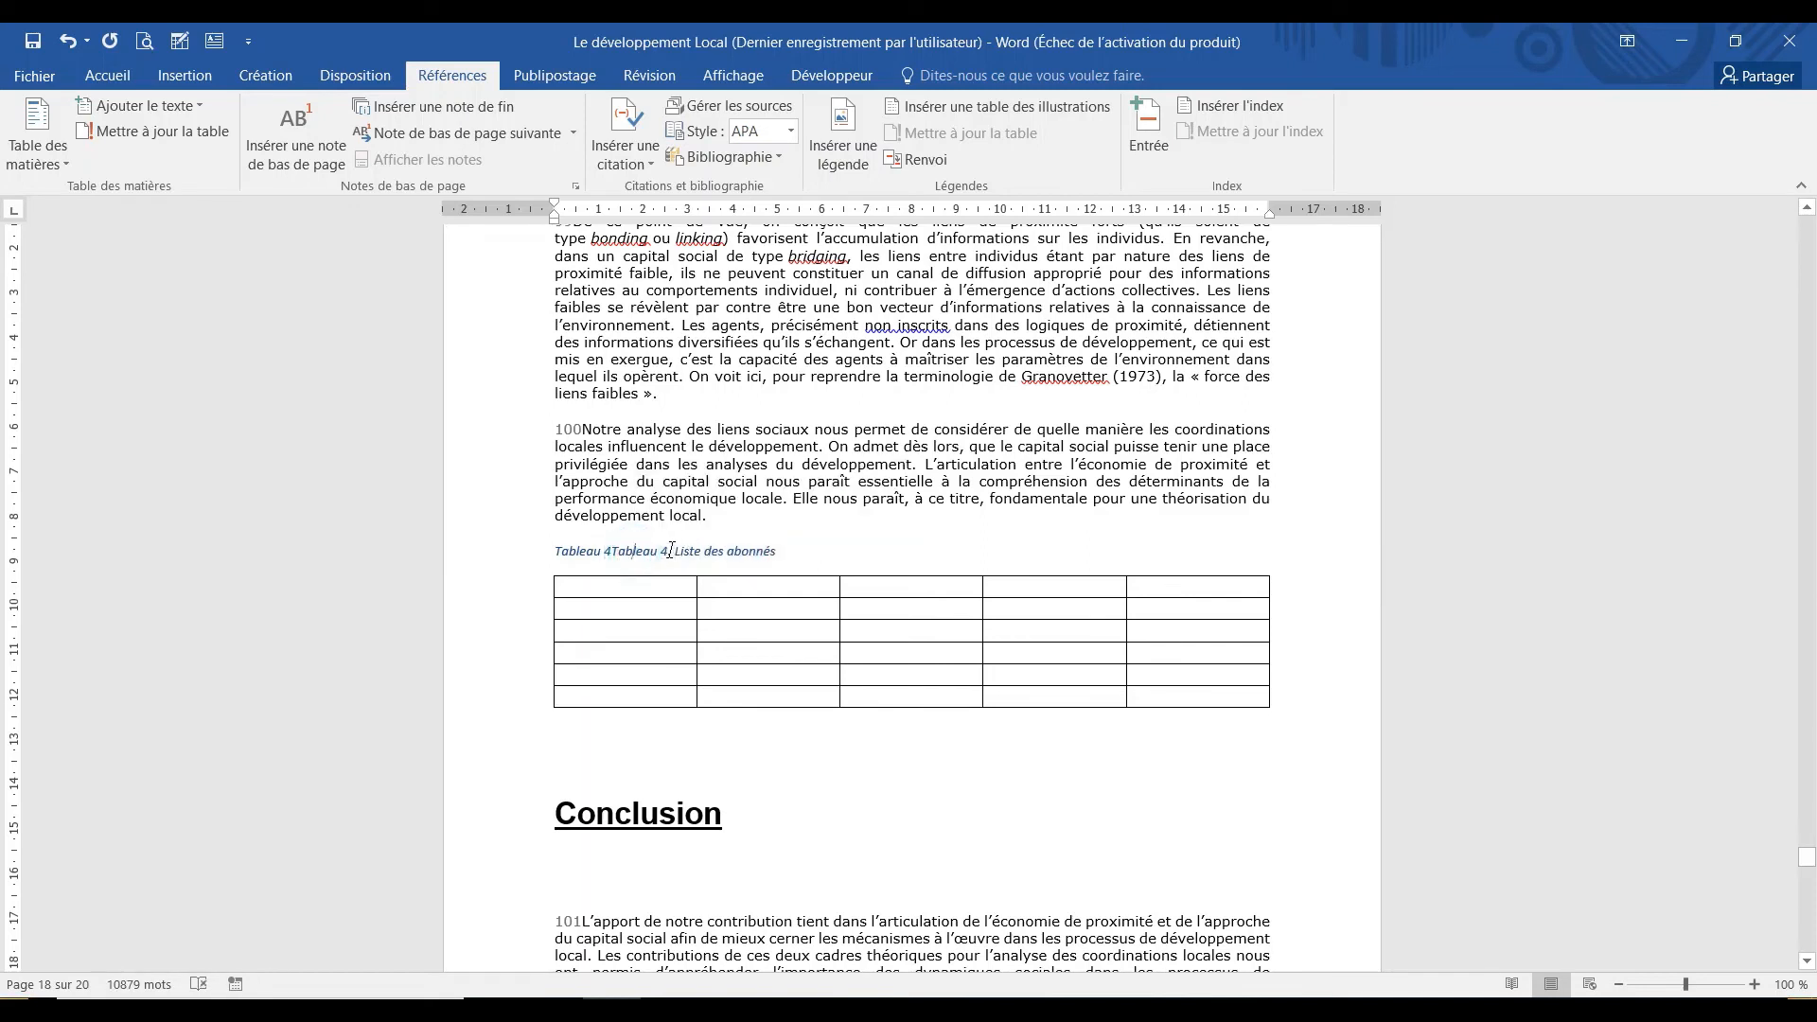
left_click(670, 551)
key("BackSpace")
key("BackSpace")
key("BackSpace")
key("BackSpace")
key("BackSpace")
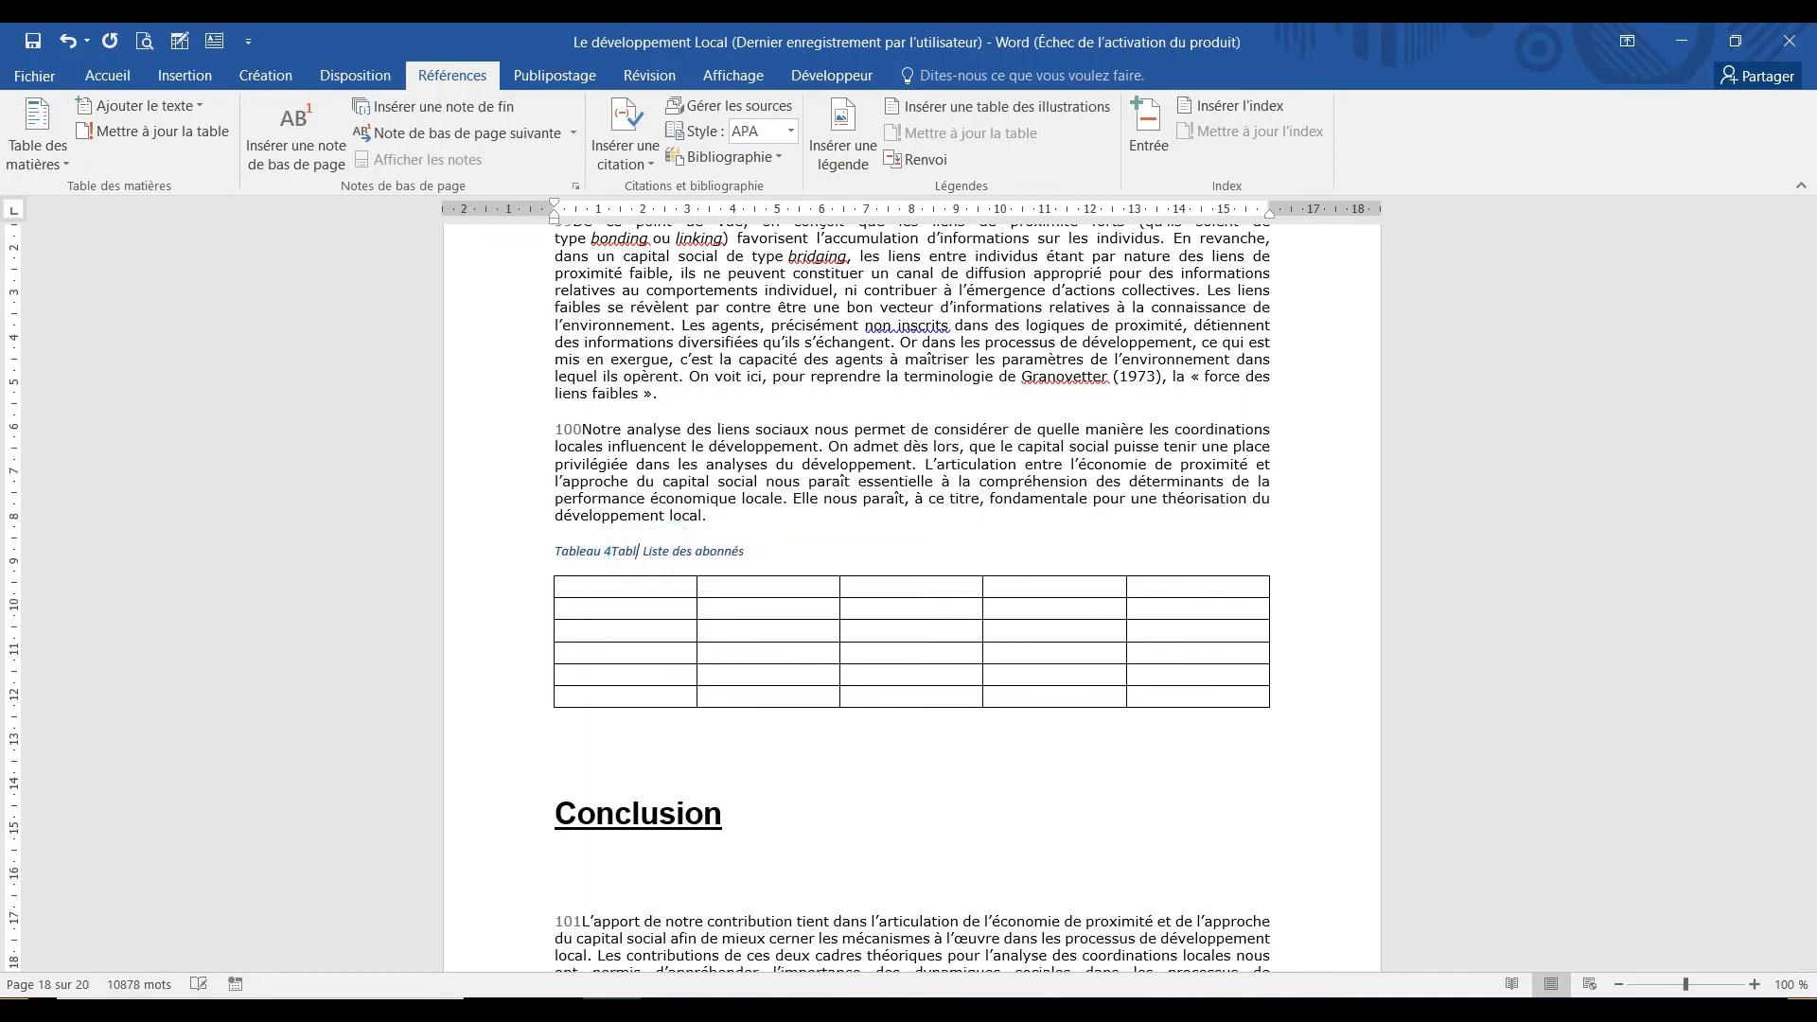
key("BackSpace")
key("BackSpace")
key("BackSpace")
key("BackSpace")
type(".")
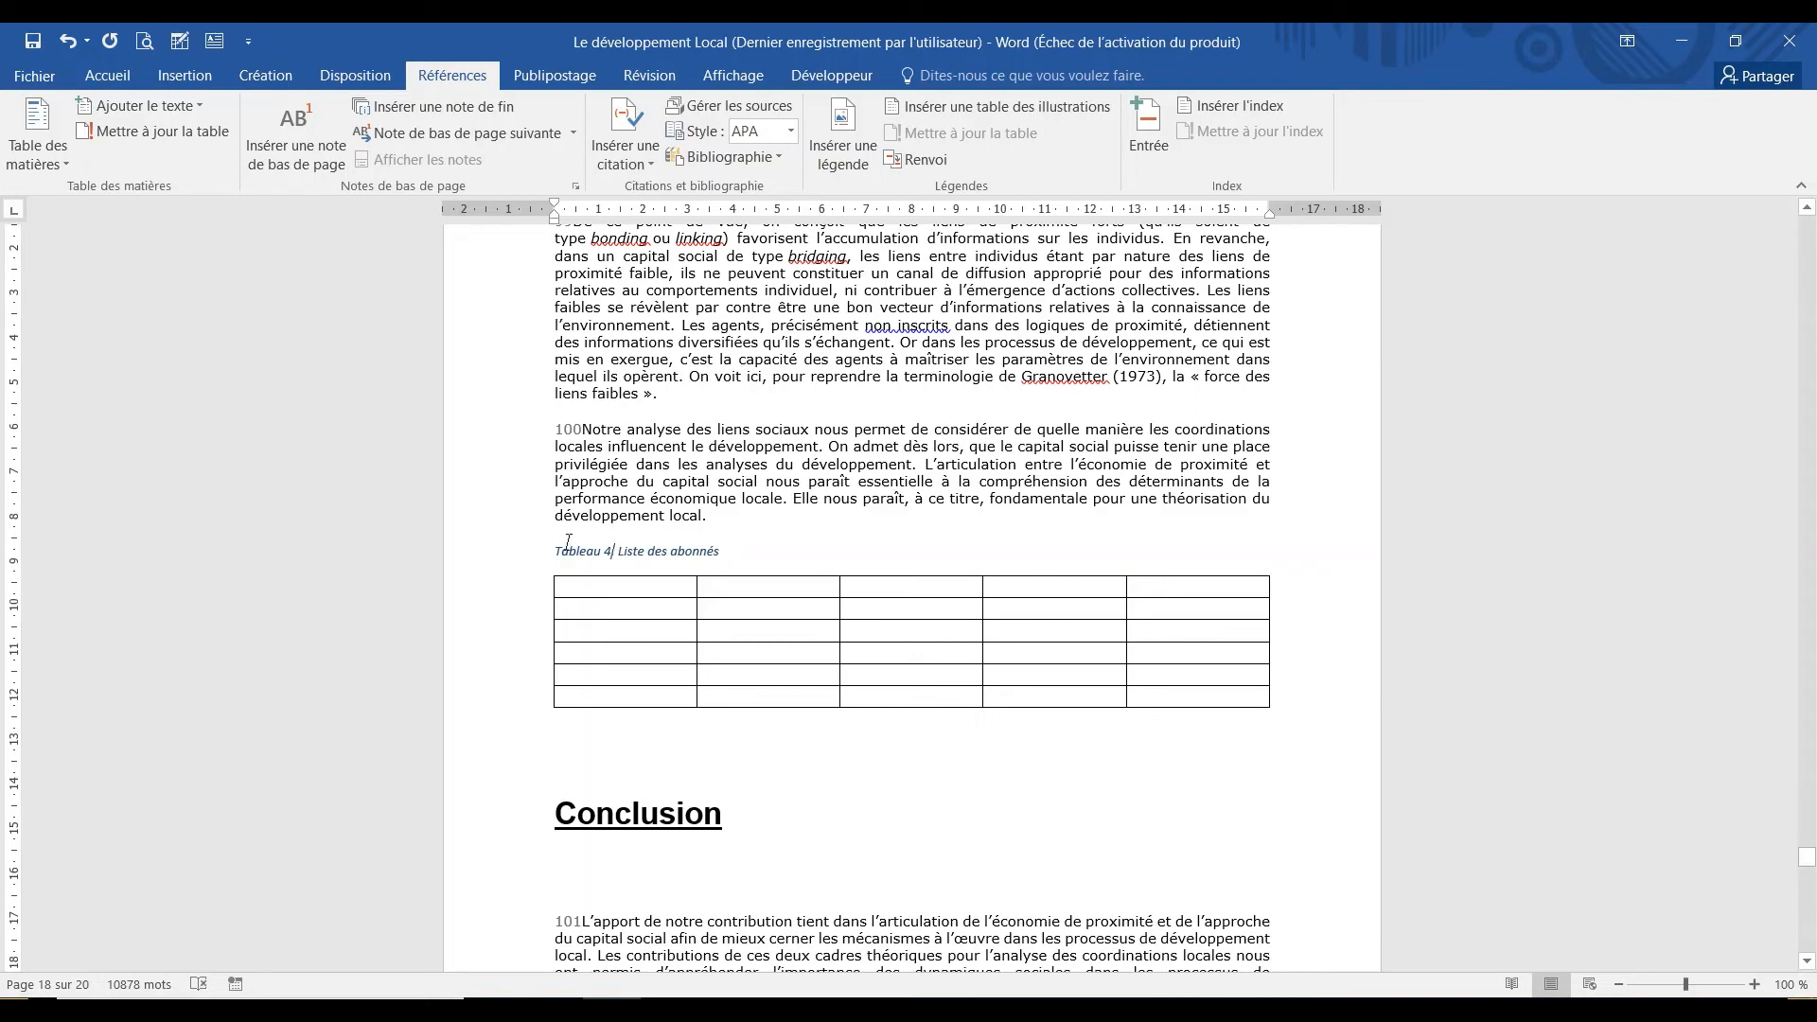
Set the font size of the caption "Tableau 4. Liste des abonnés" to 12.
left_click_drag(555, 552, 750, 550)
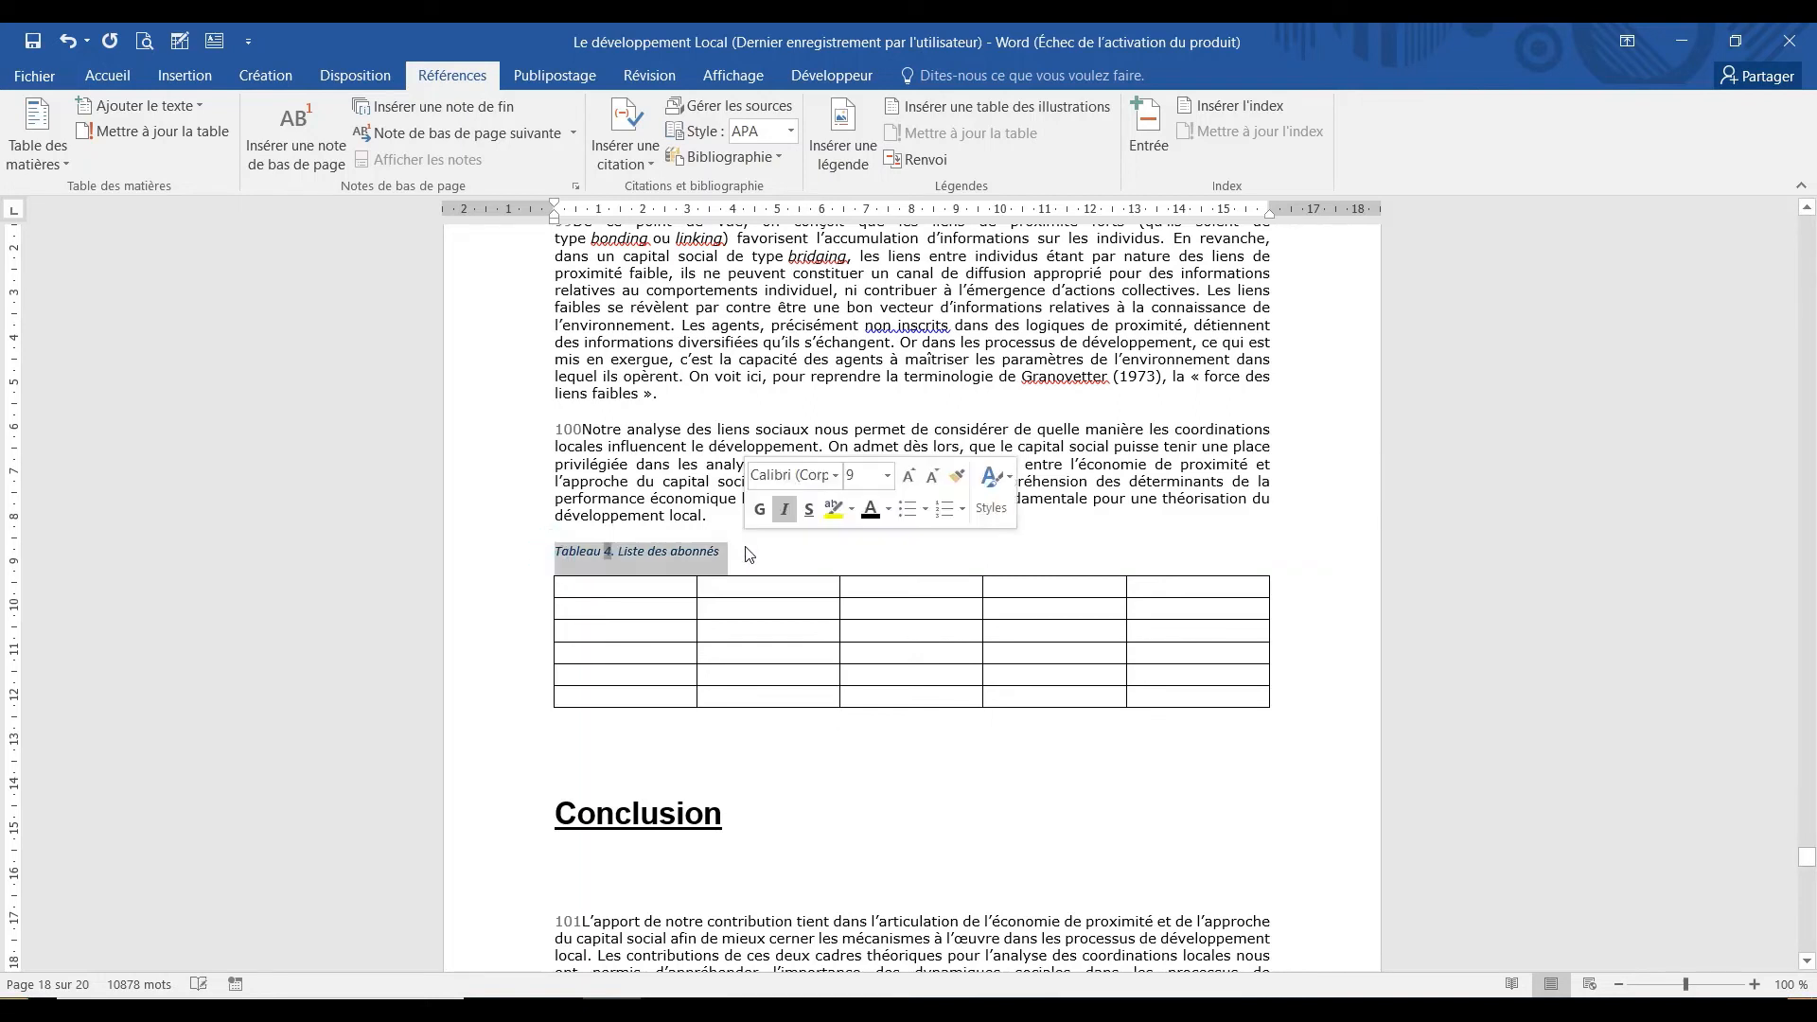
left_click(859, 477)
type("12")
key("Return")
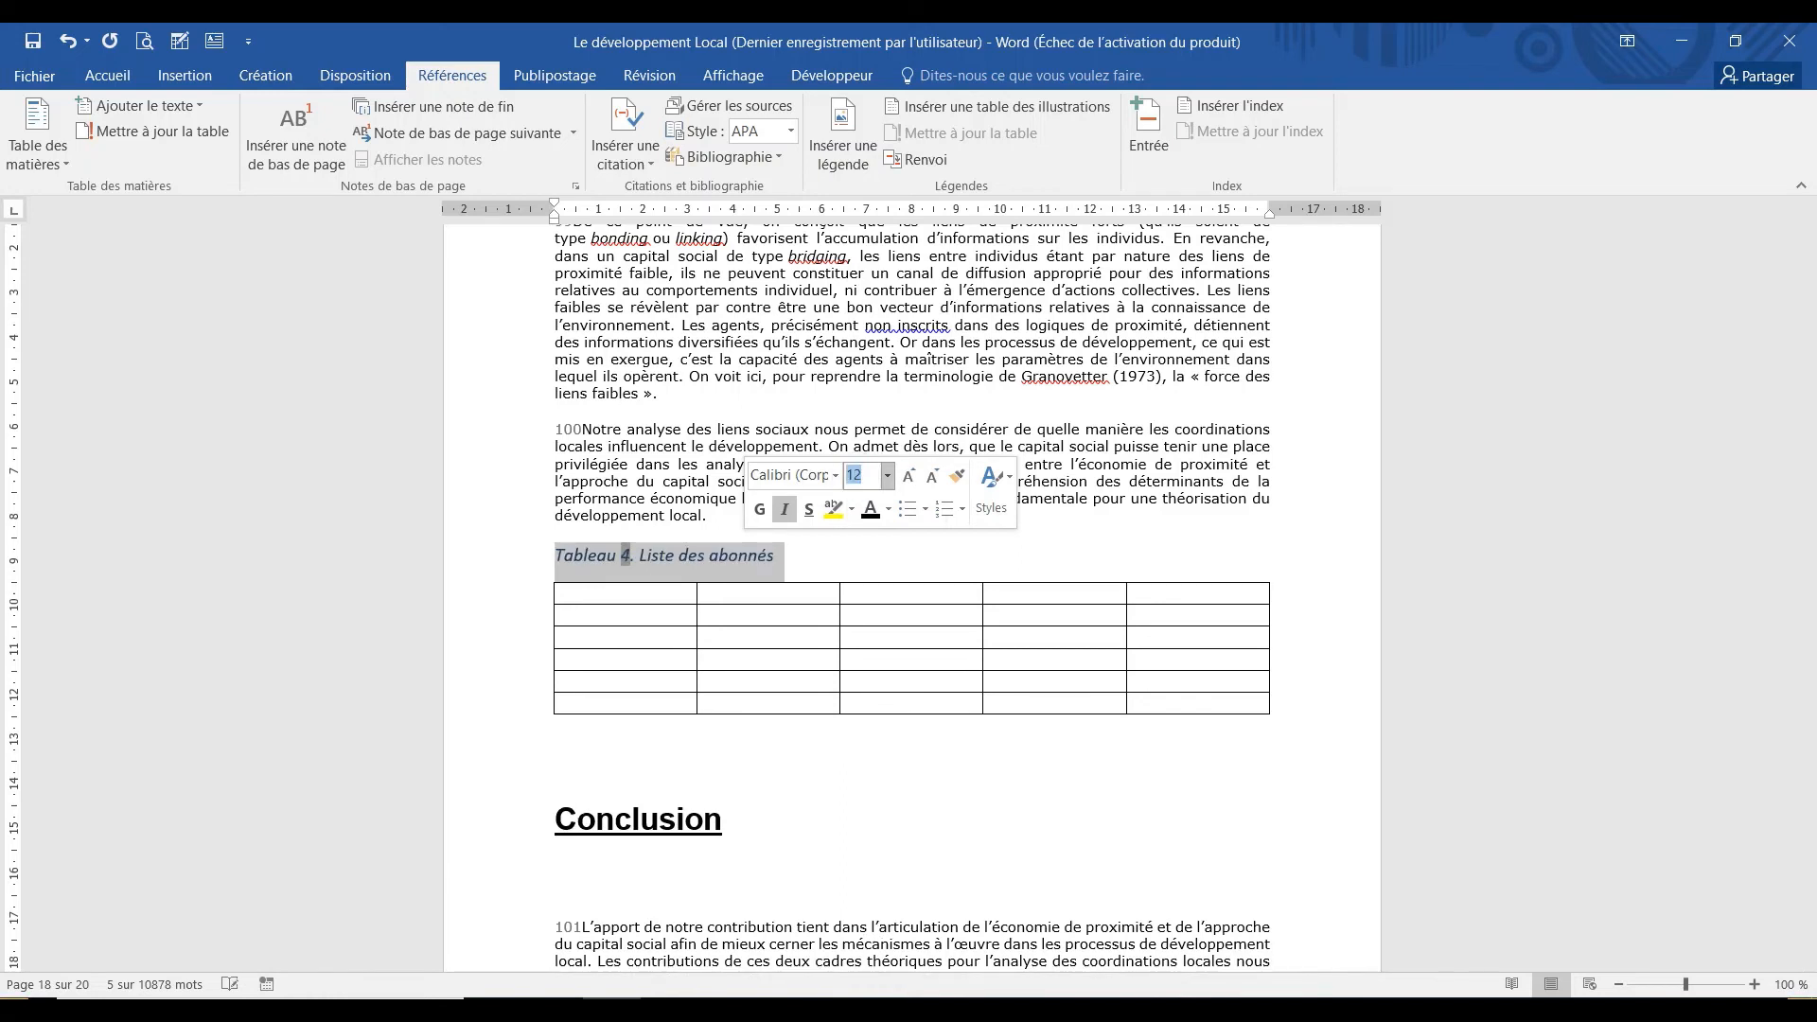
left_click(825, 564)
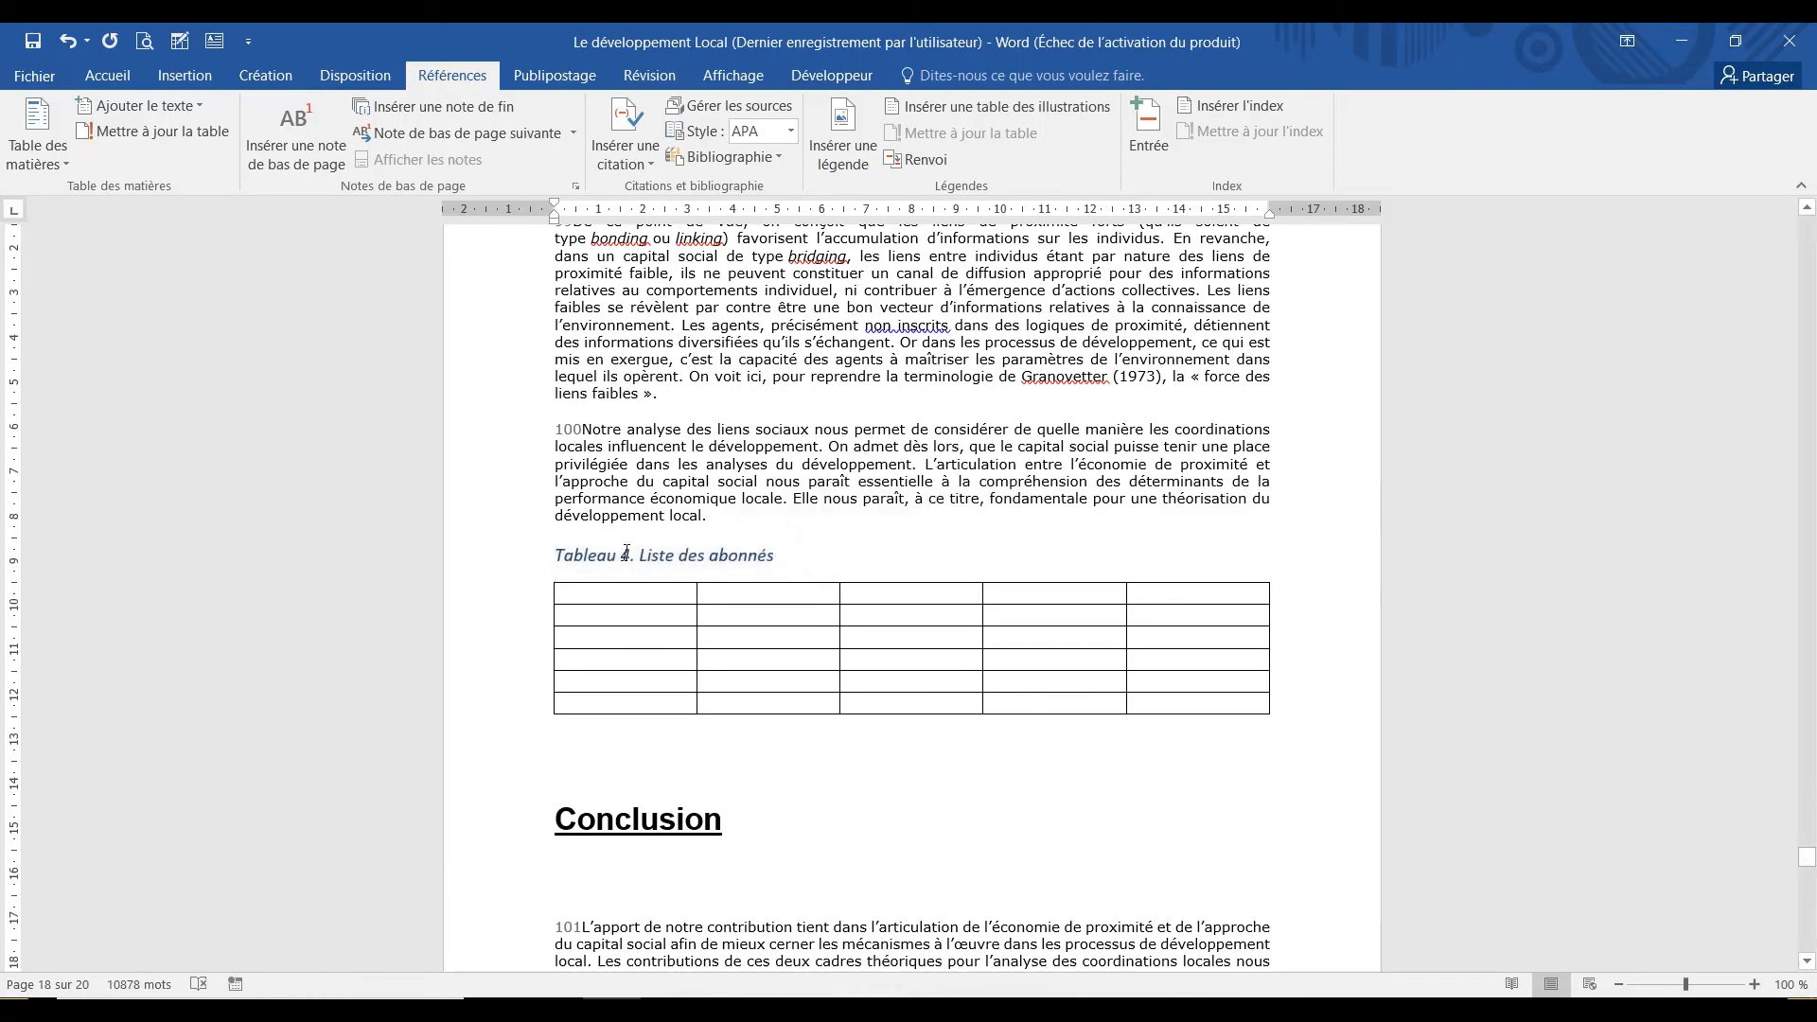
left_click(625, 555)
Try to update the fields of the list under LISTE DES TABLEAUX.
left_click_drag(1806, 857, 1814, 358)
left_click_drag(0, 348, 0, 298)
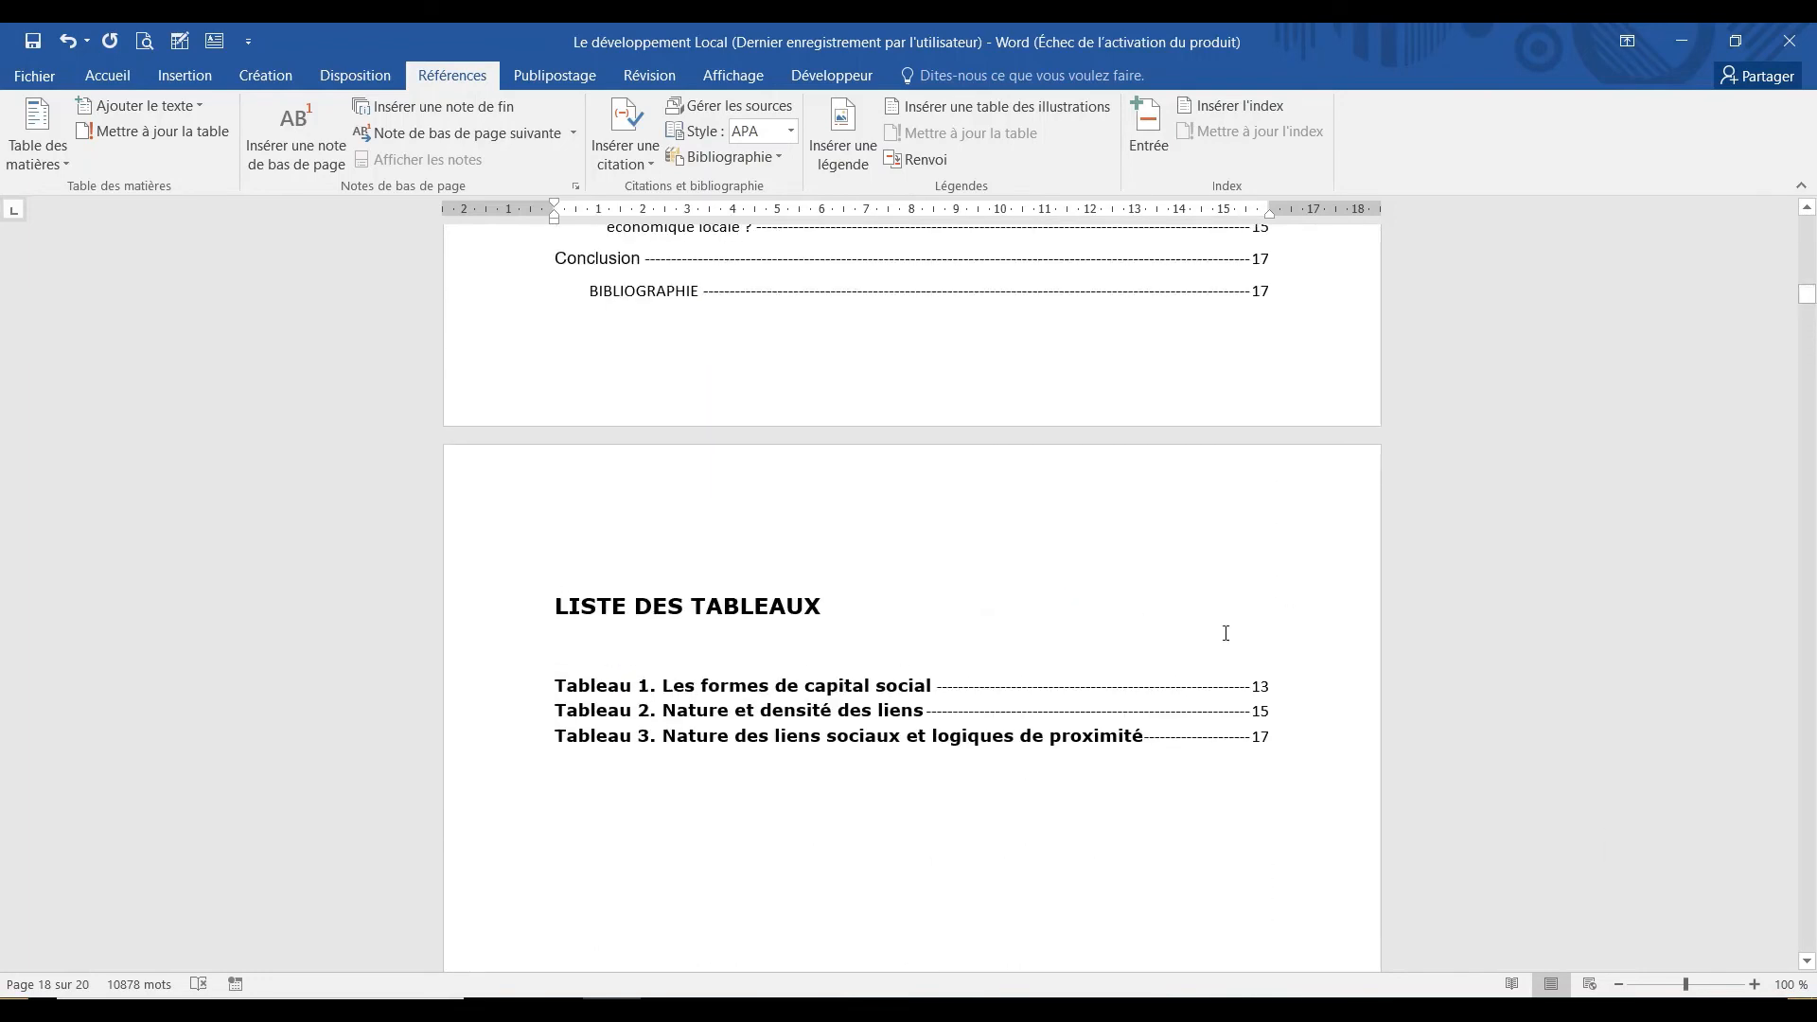
right_click(917, 716)
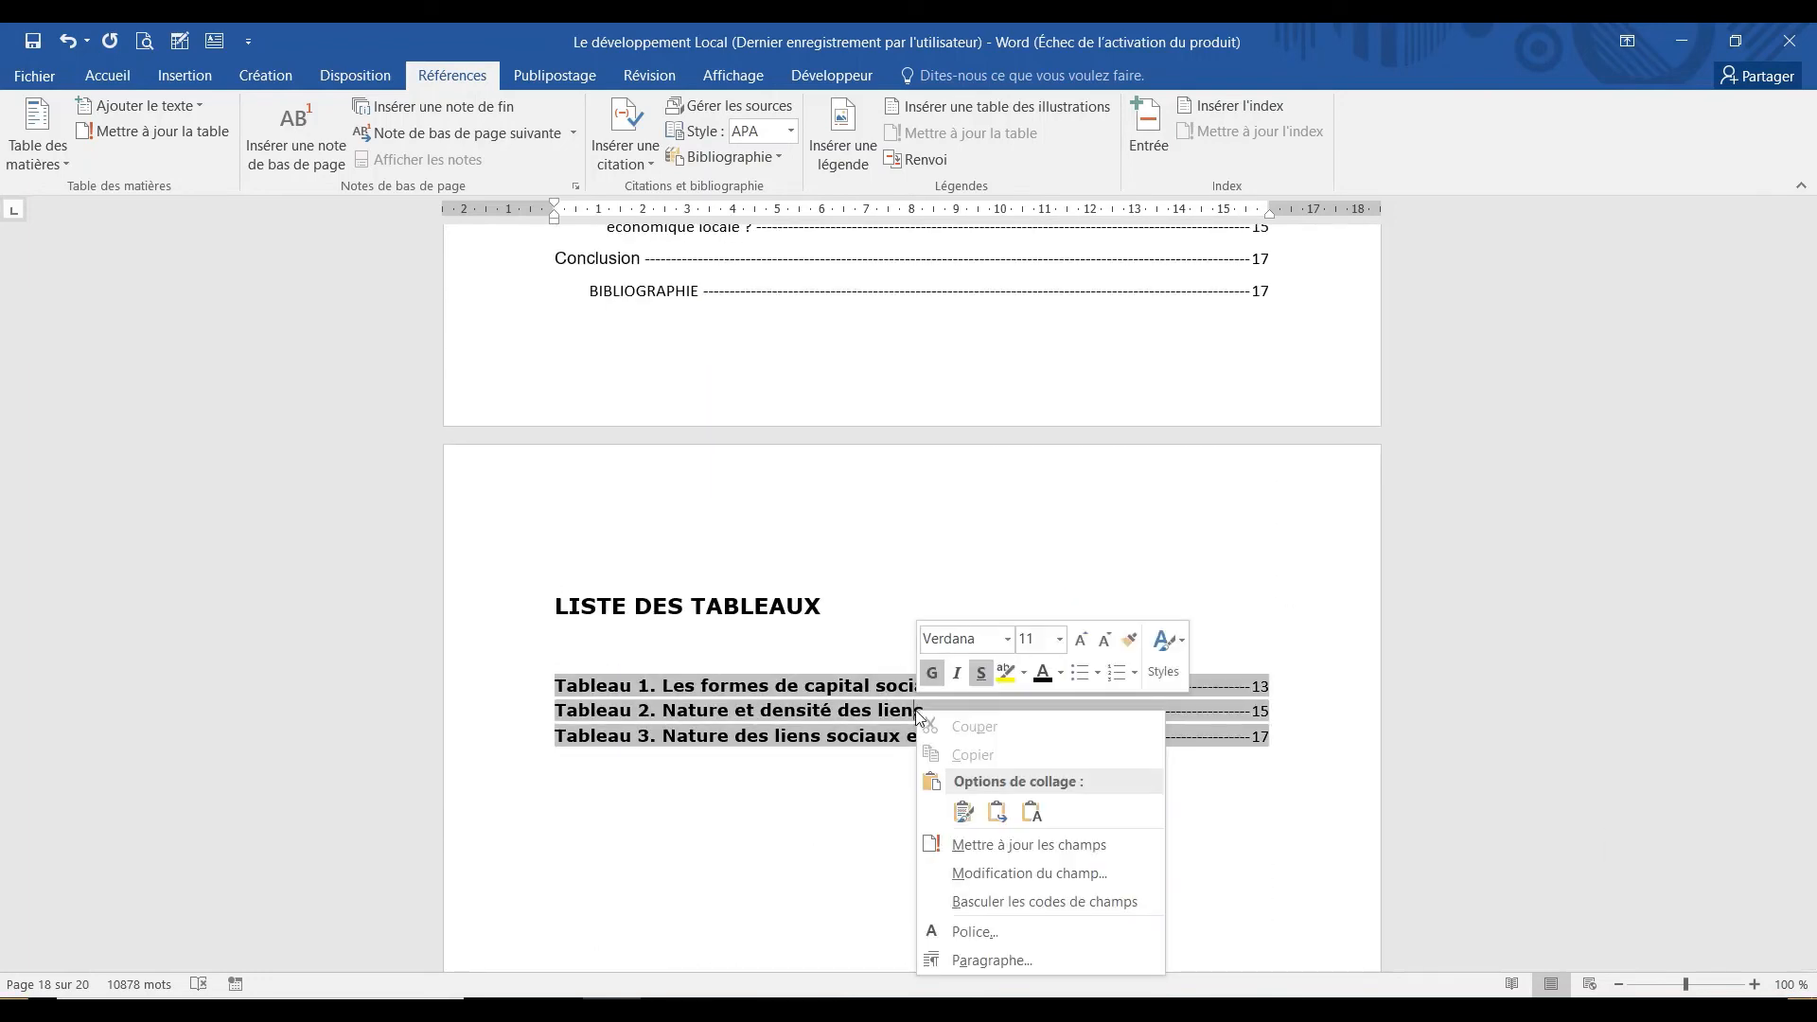
left_click(1019, 846)
left_click(653, 616)
left_click(658, 694)
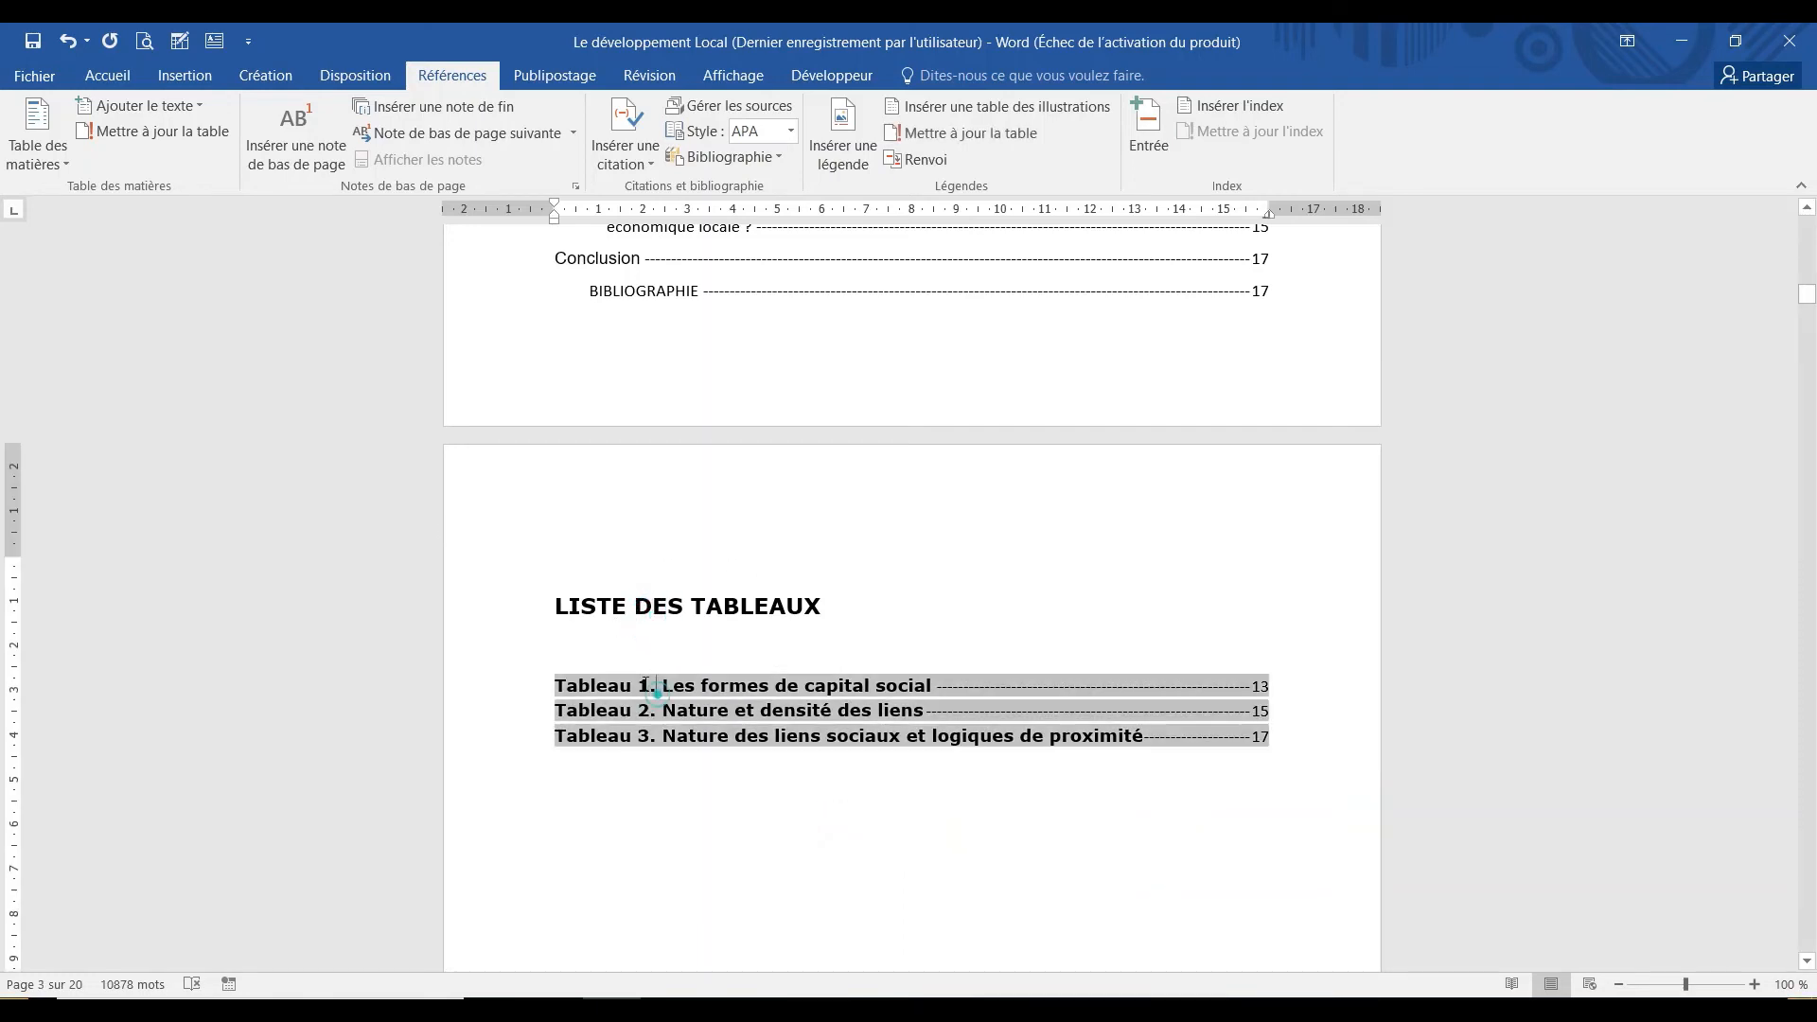
Update the table of contents with the option Mettre à jour toute la table.
left_click(159, 134)
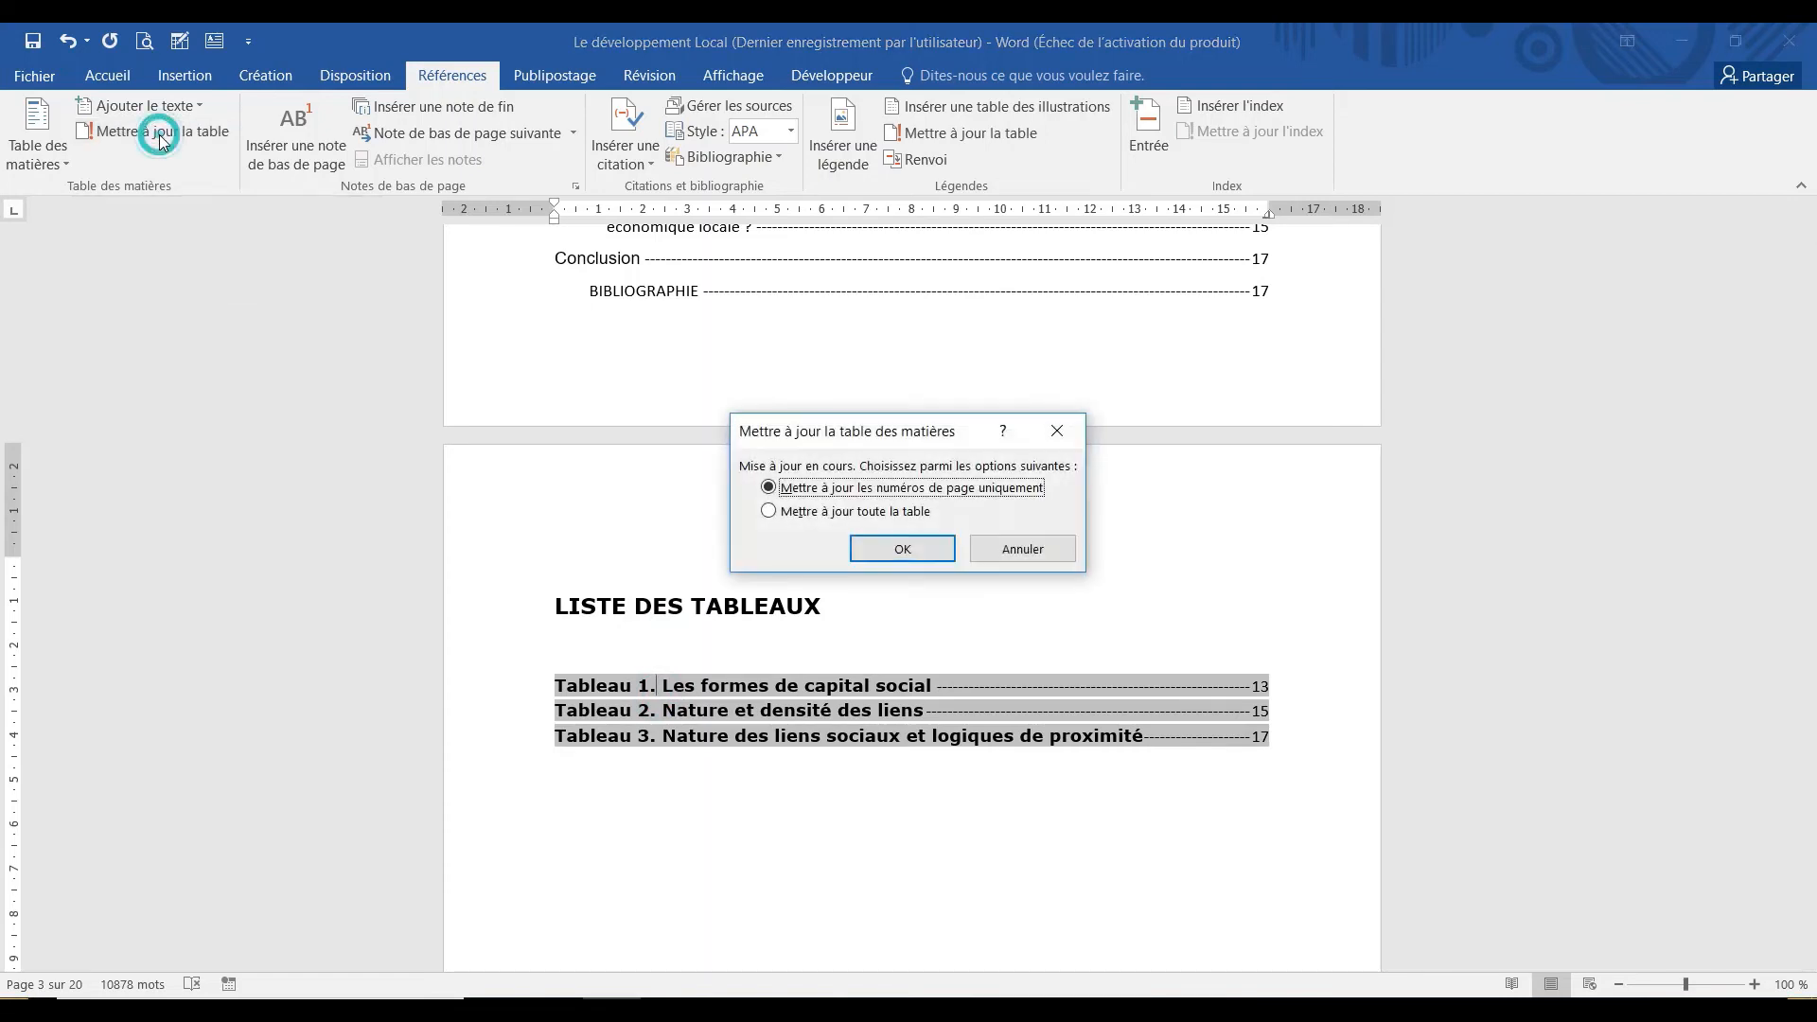
left_click(803, 513)
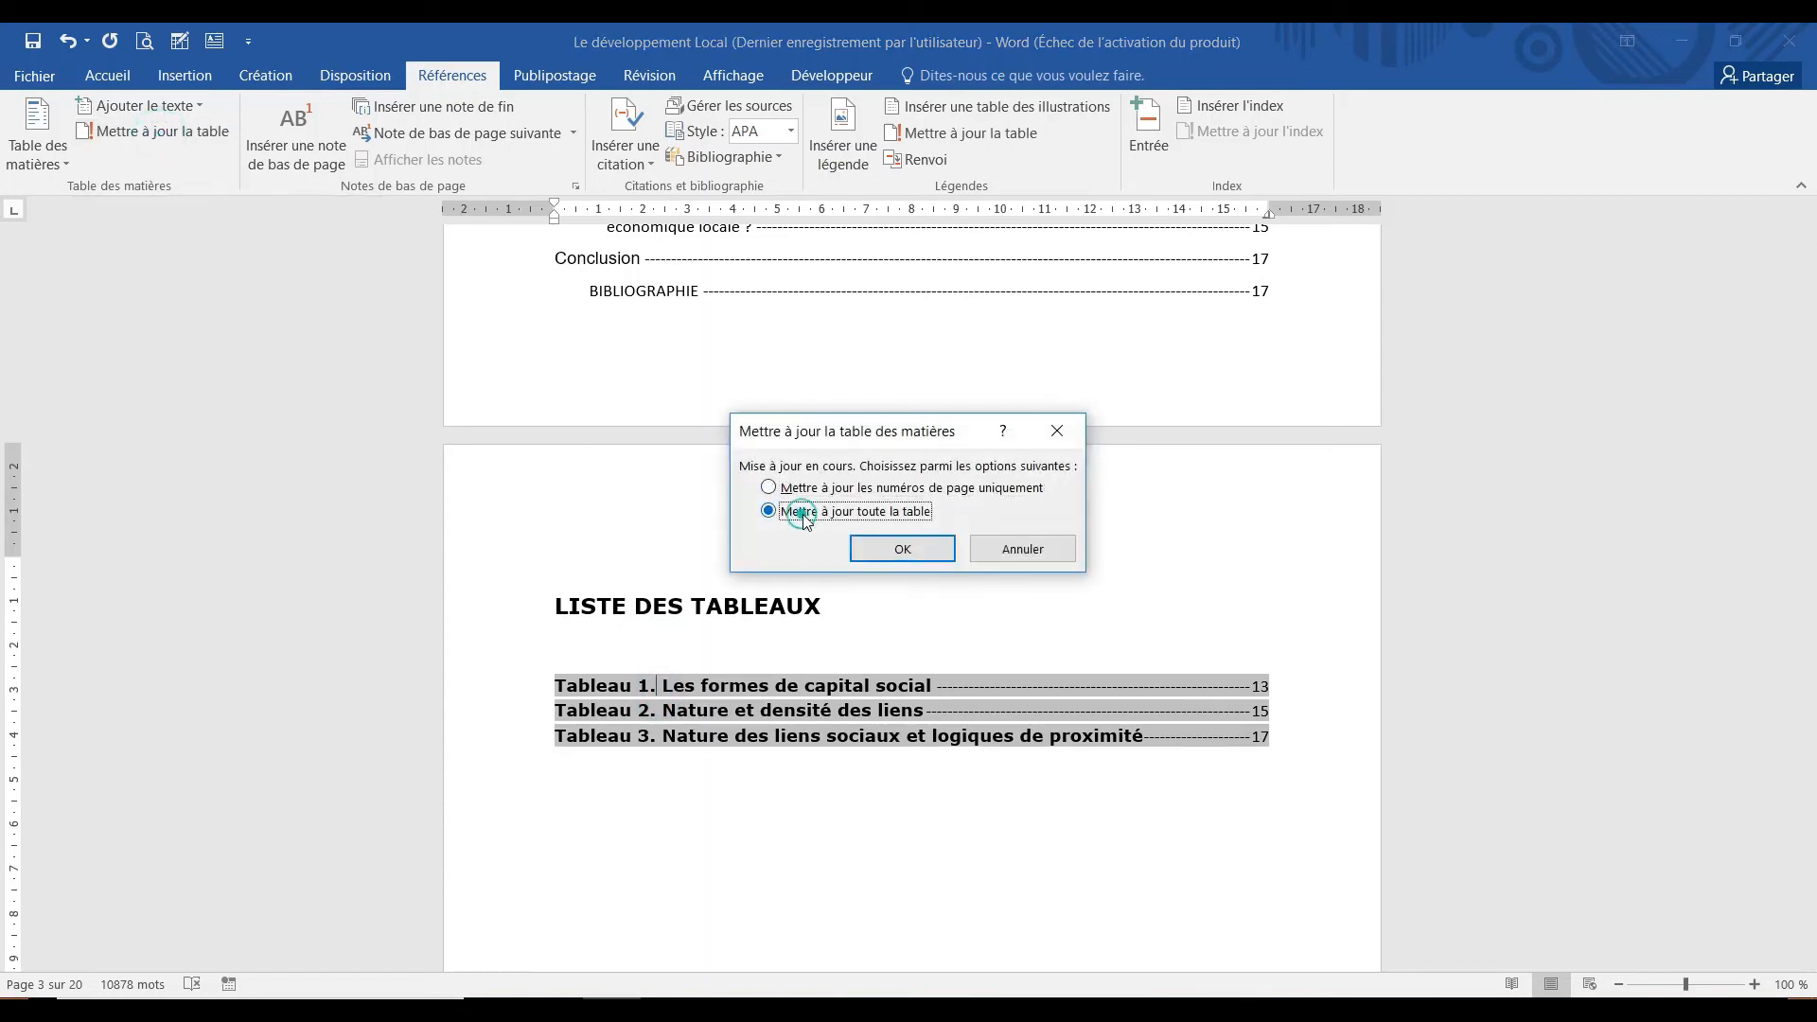
left_click(946, 551)
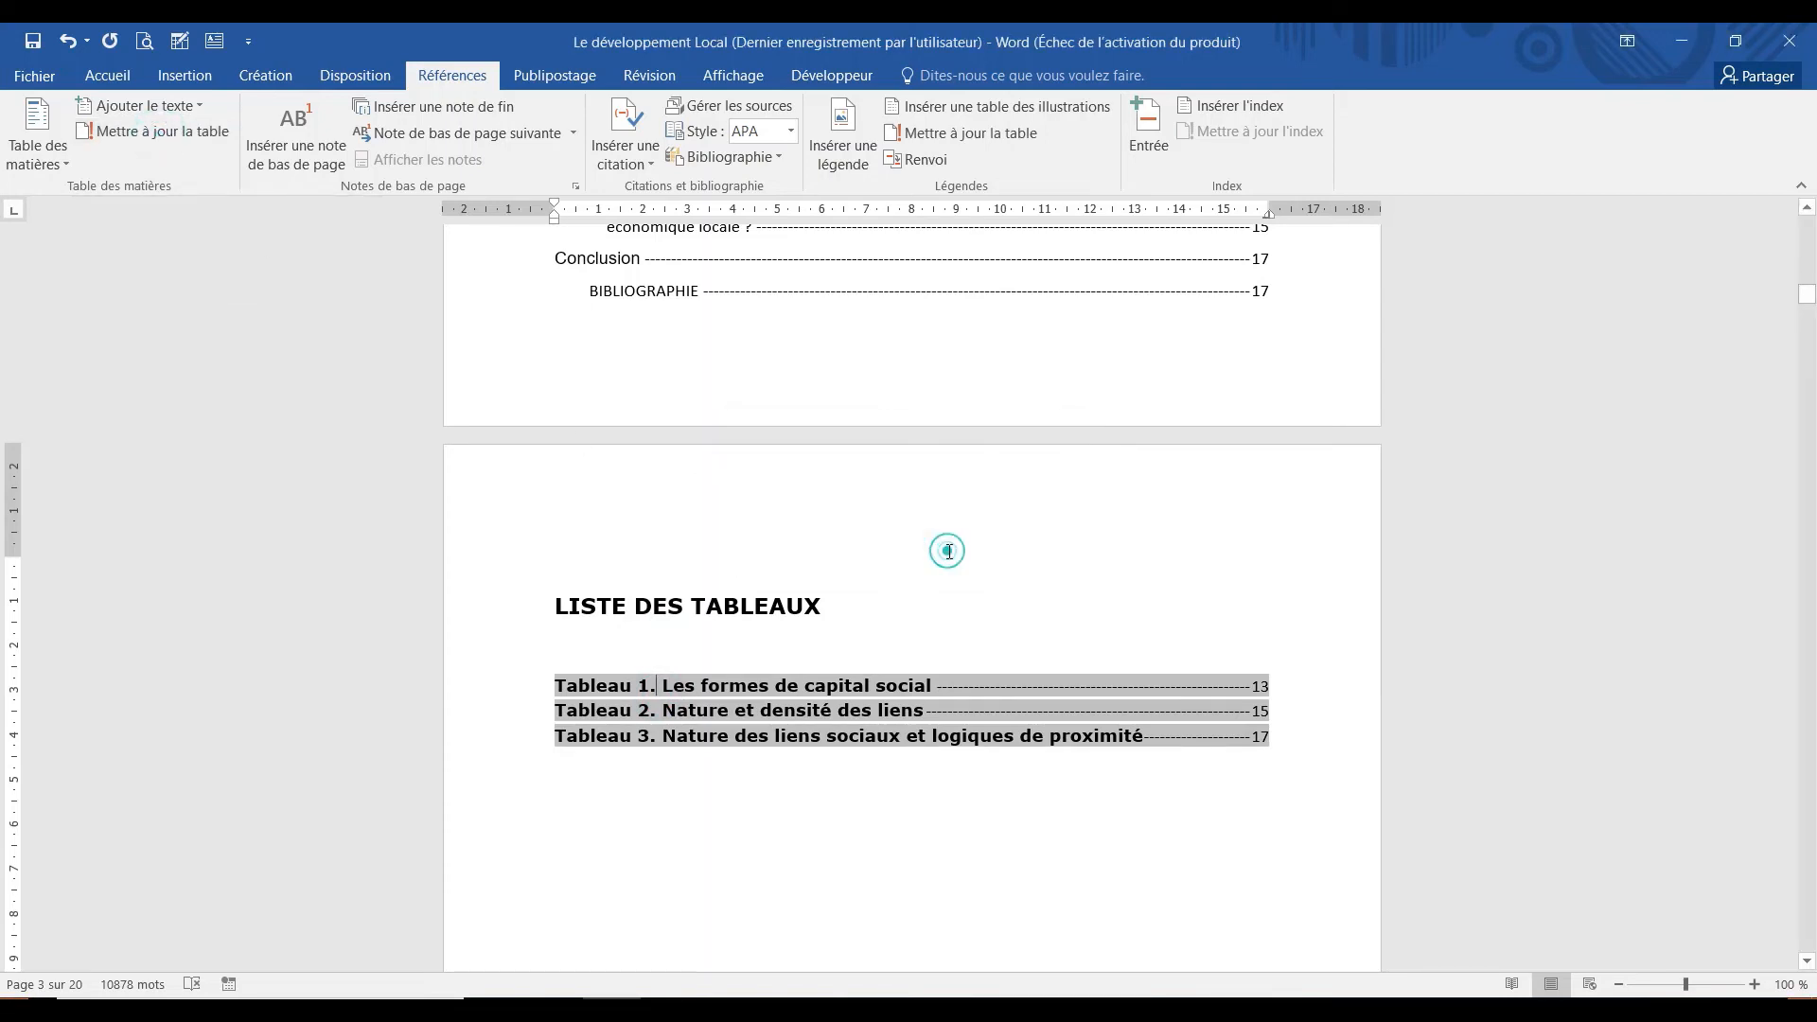
Update the table of illustrations under LISTE DES TABLEAUX with the option Mettre à jour toute la table.
right_click(874, 729)
left_click(984, 863)
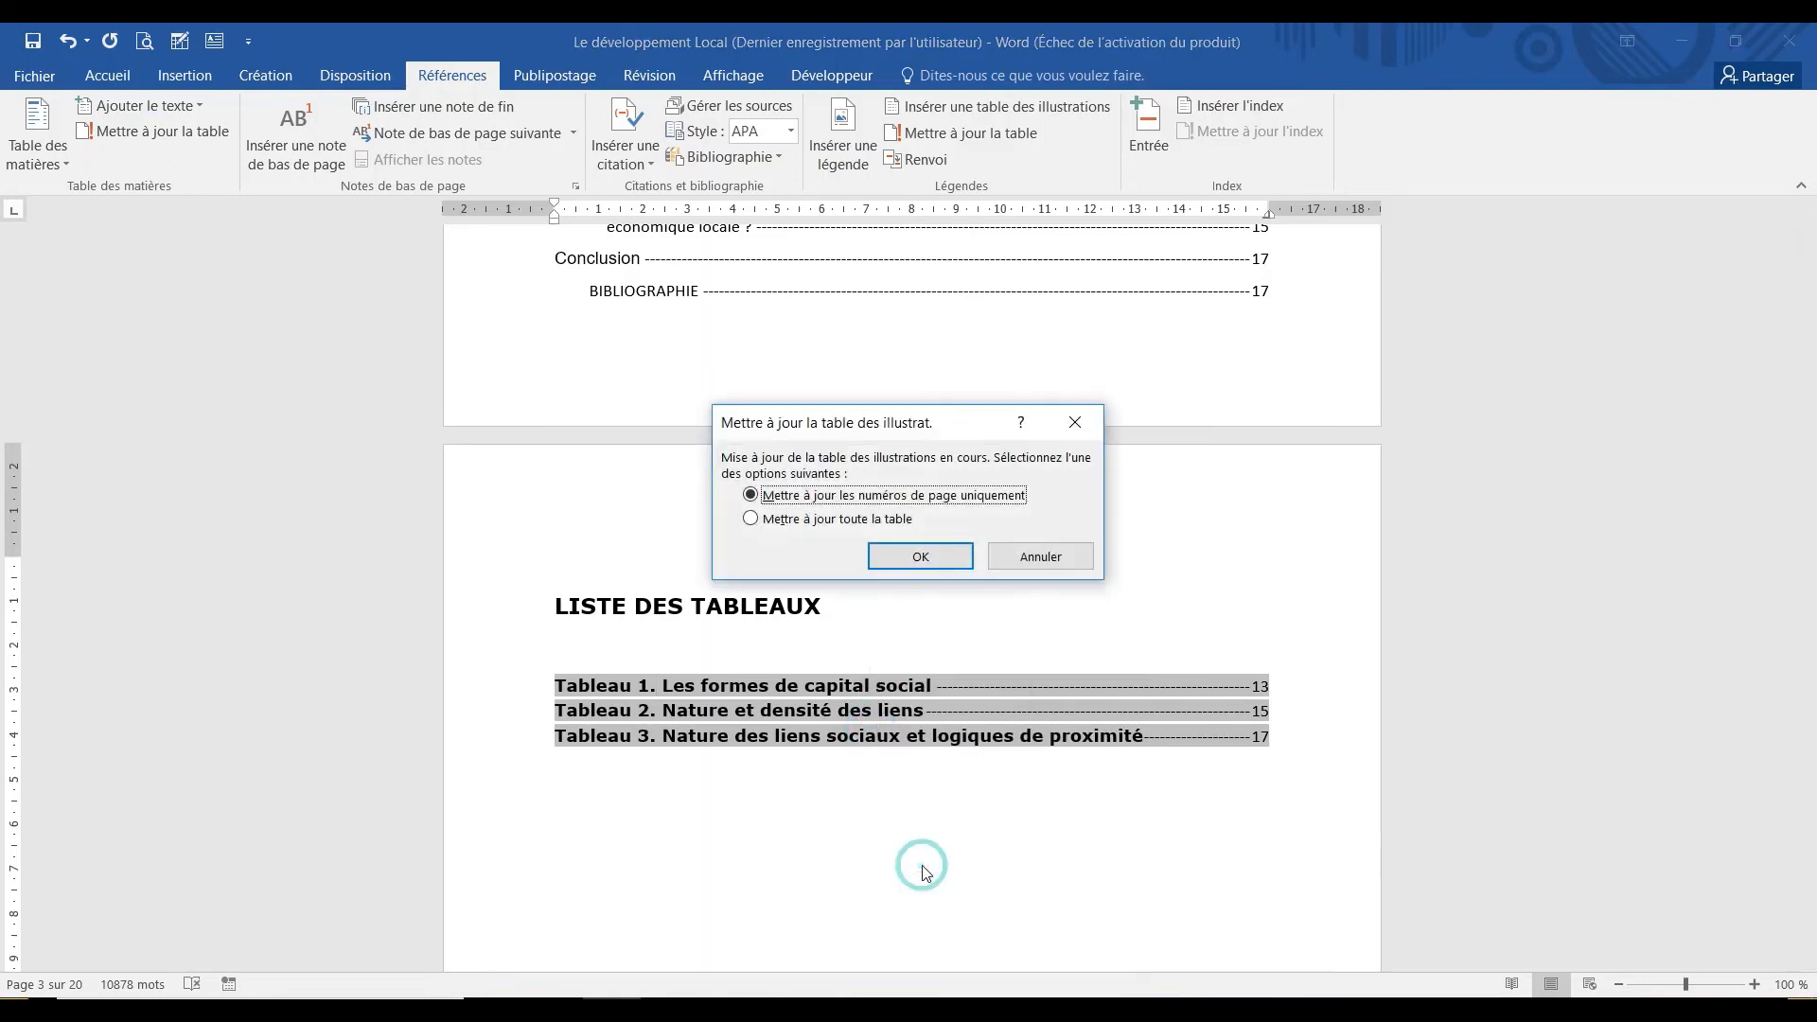
left_click(750, 518)
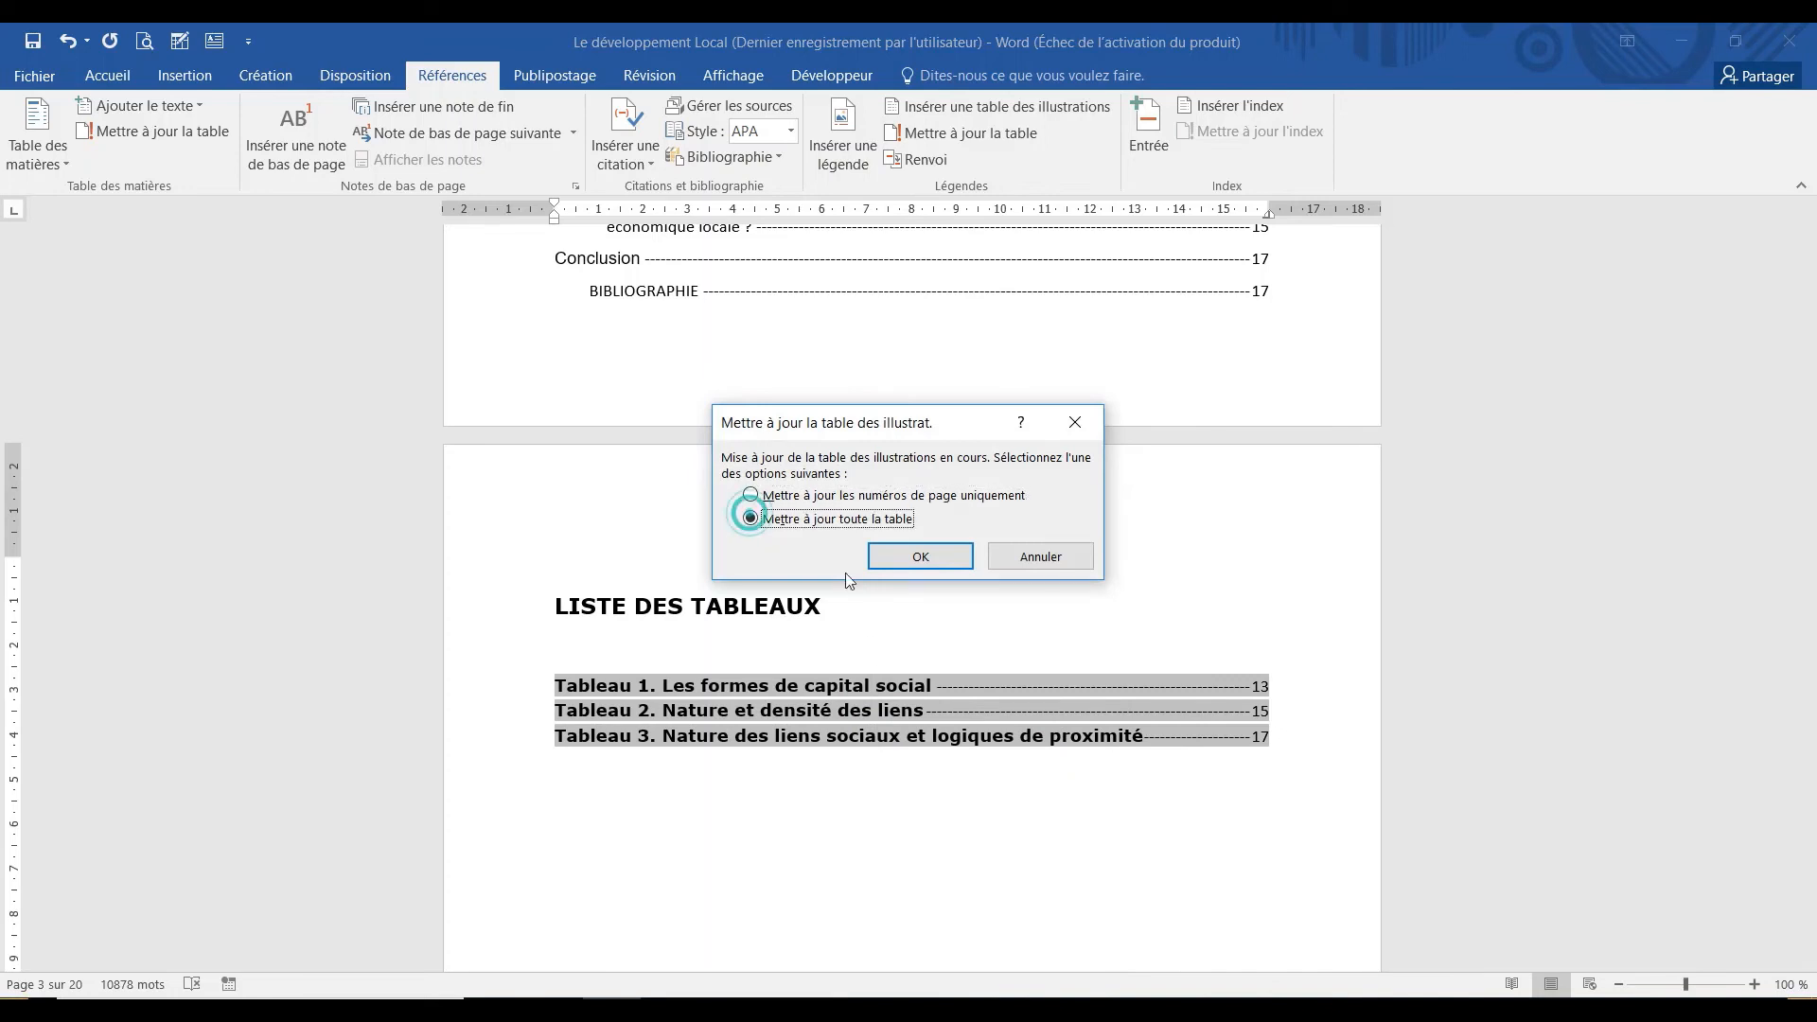
left_click(910, 558)
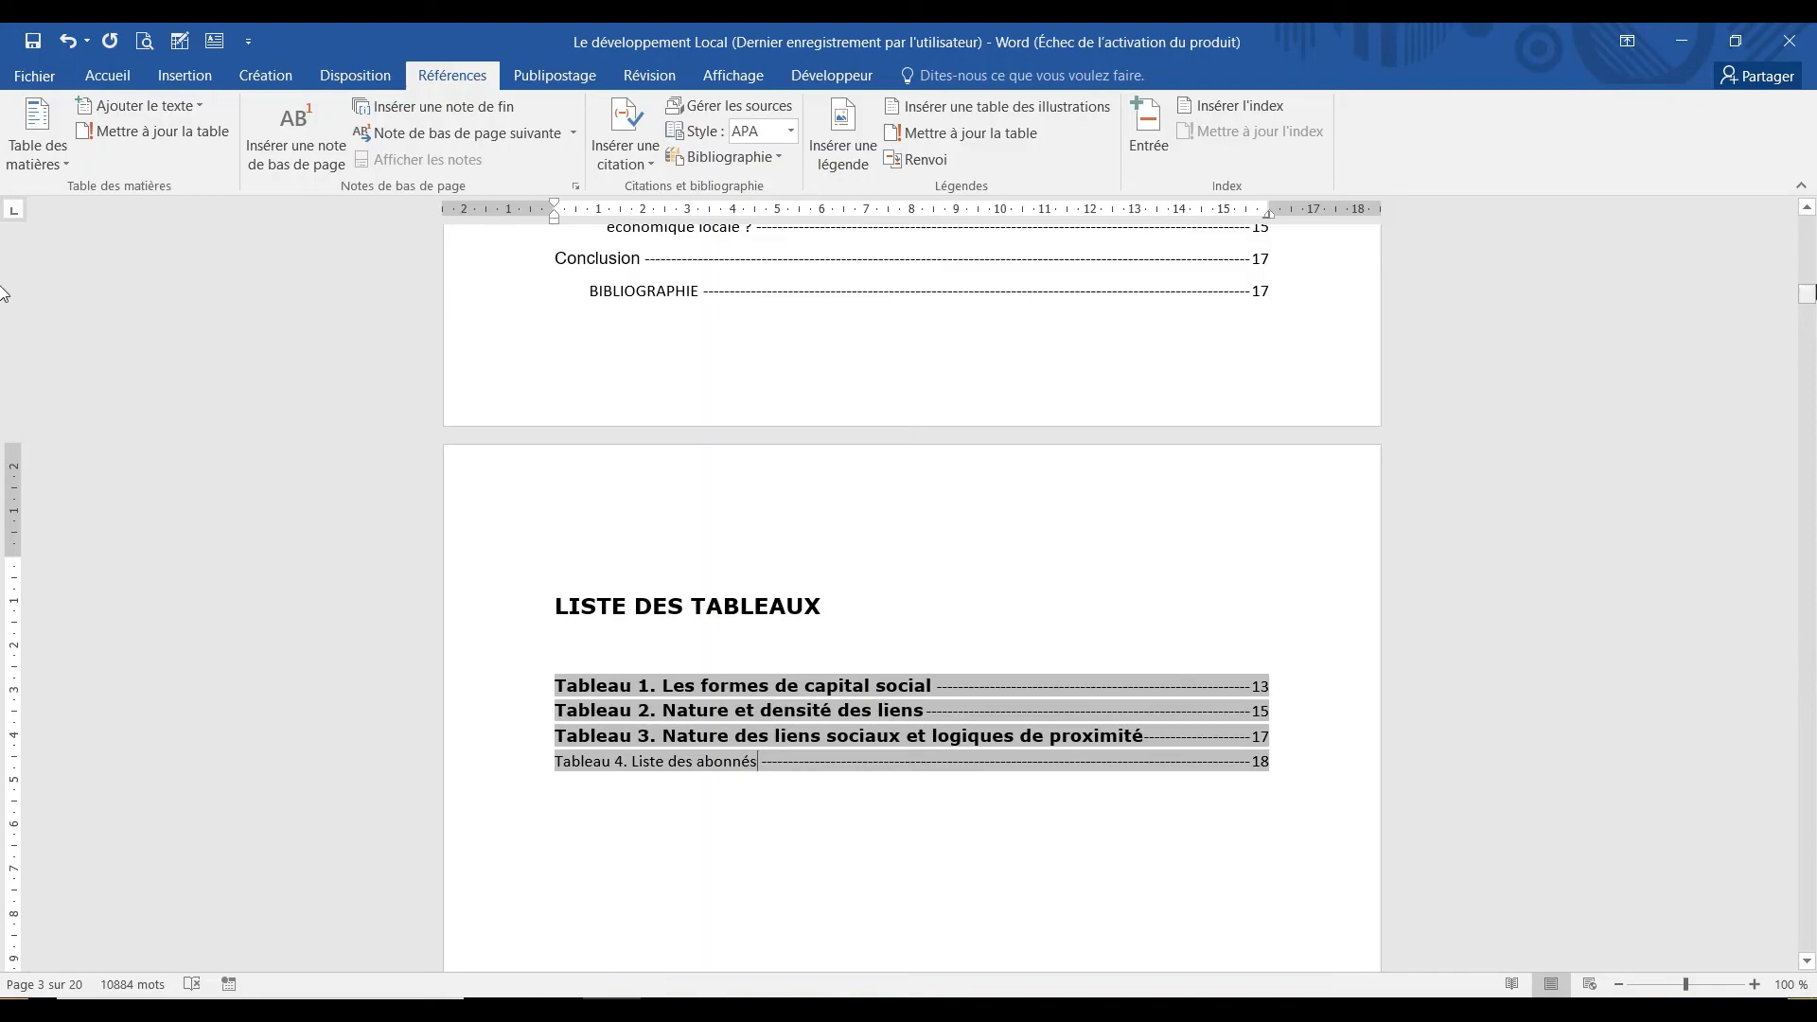
left_click_drag(0, 299, 2, 224)
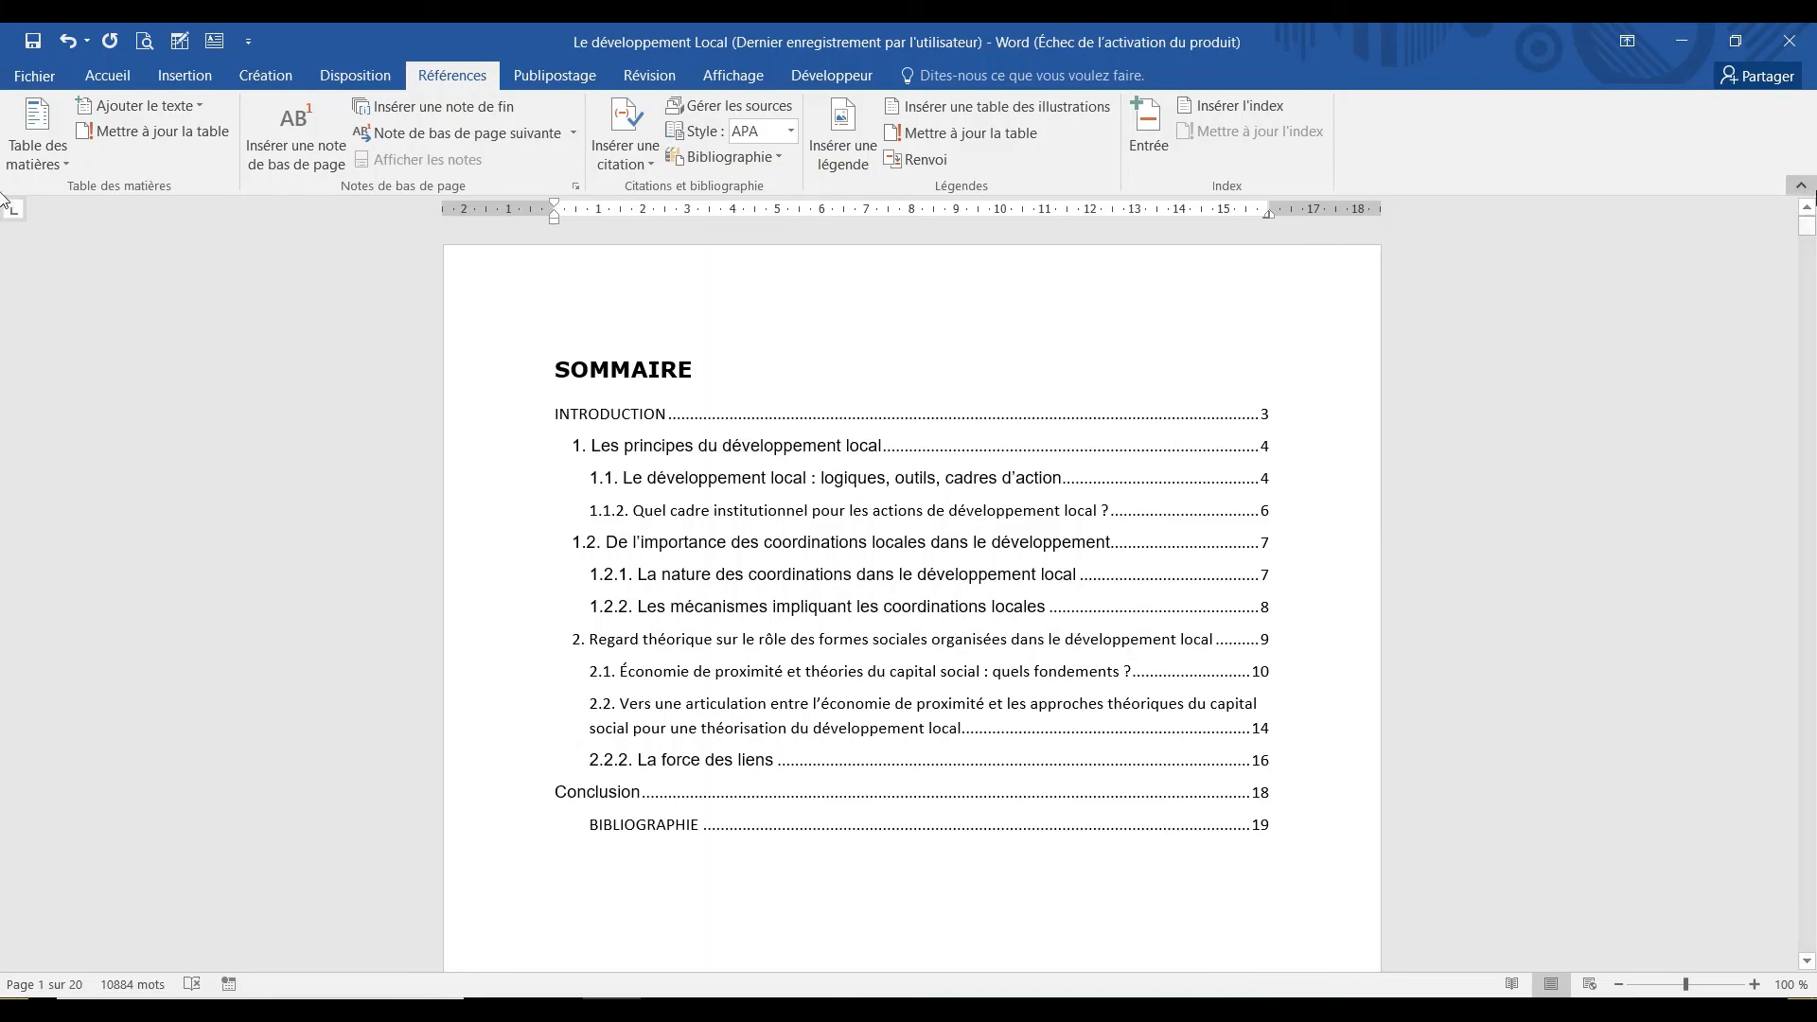
left_click_drag(1807, 234, 1815, 256)
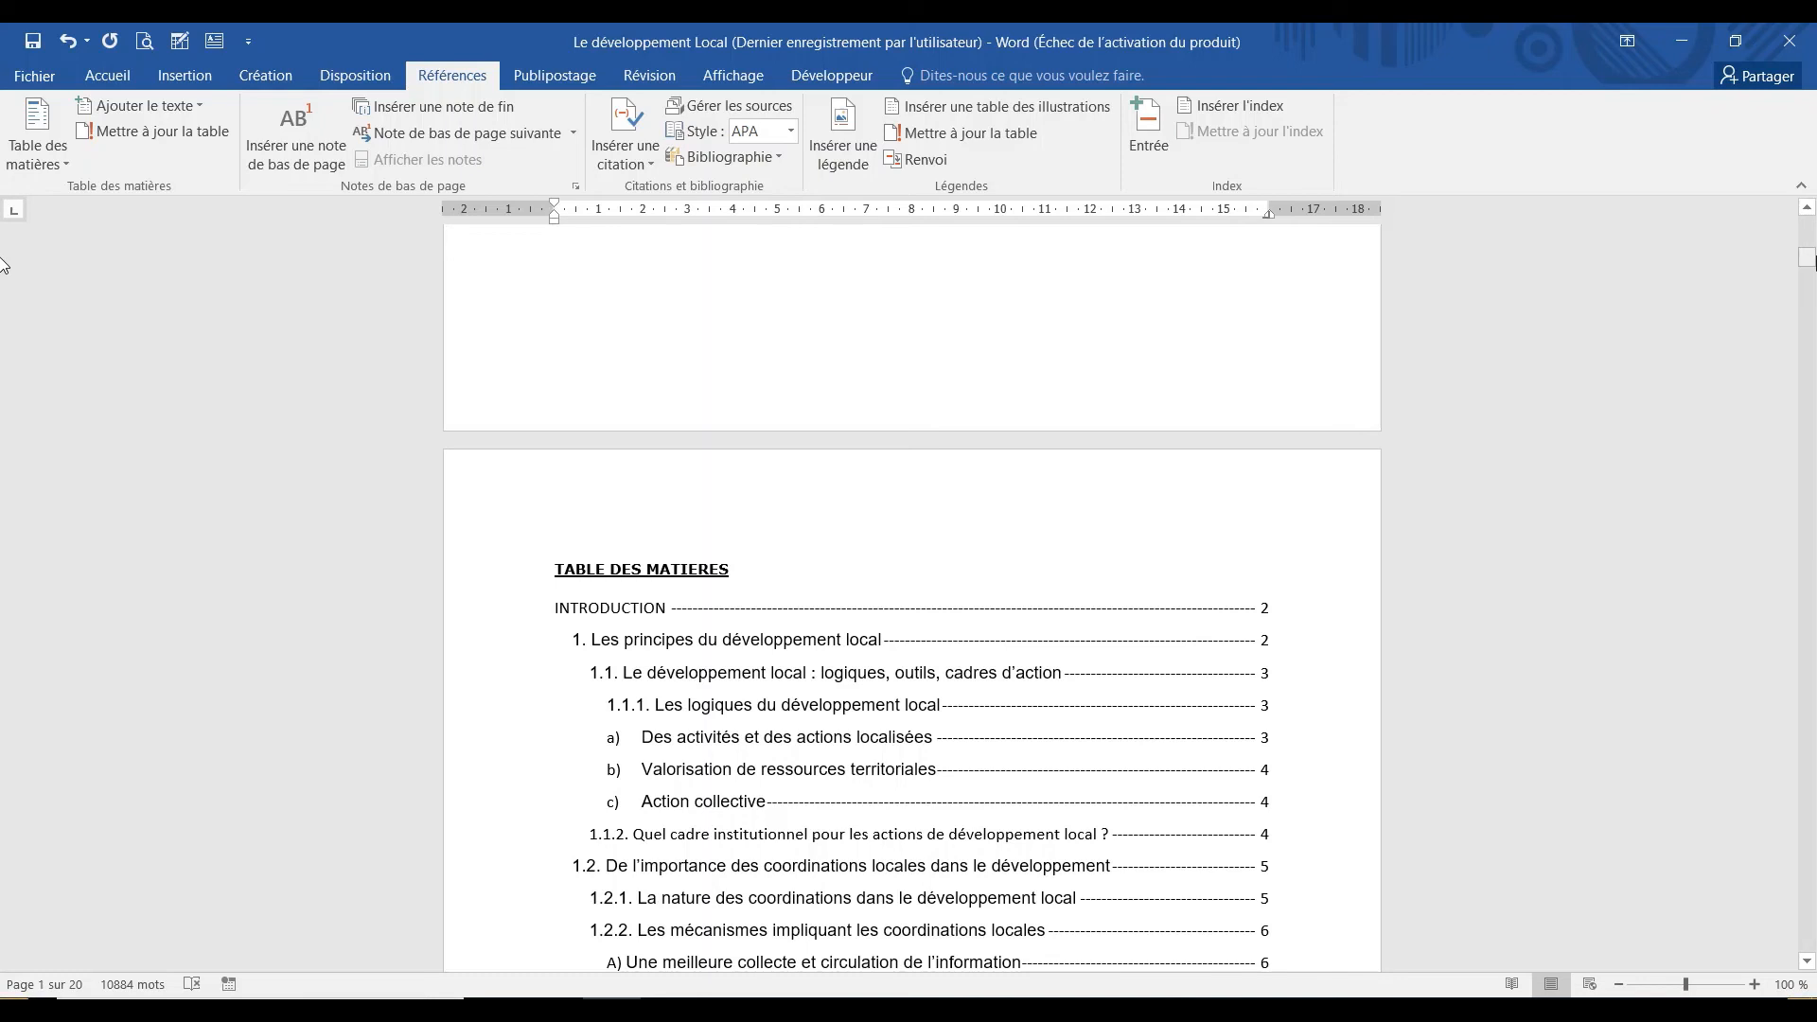
double_click(1089, 537)
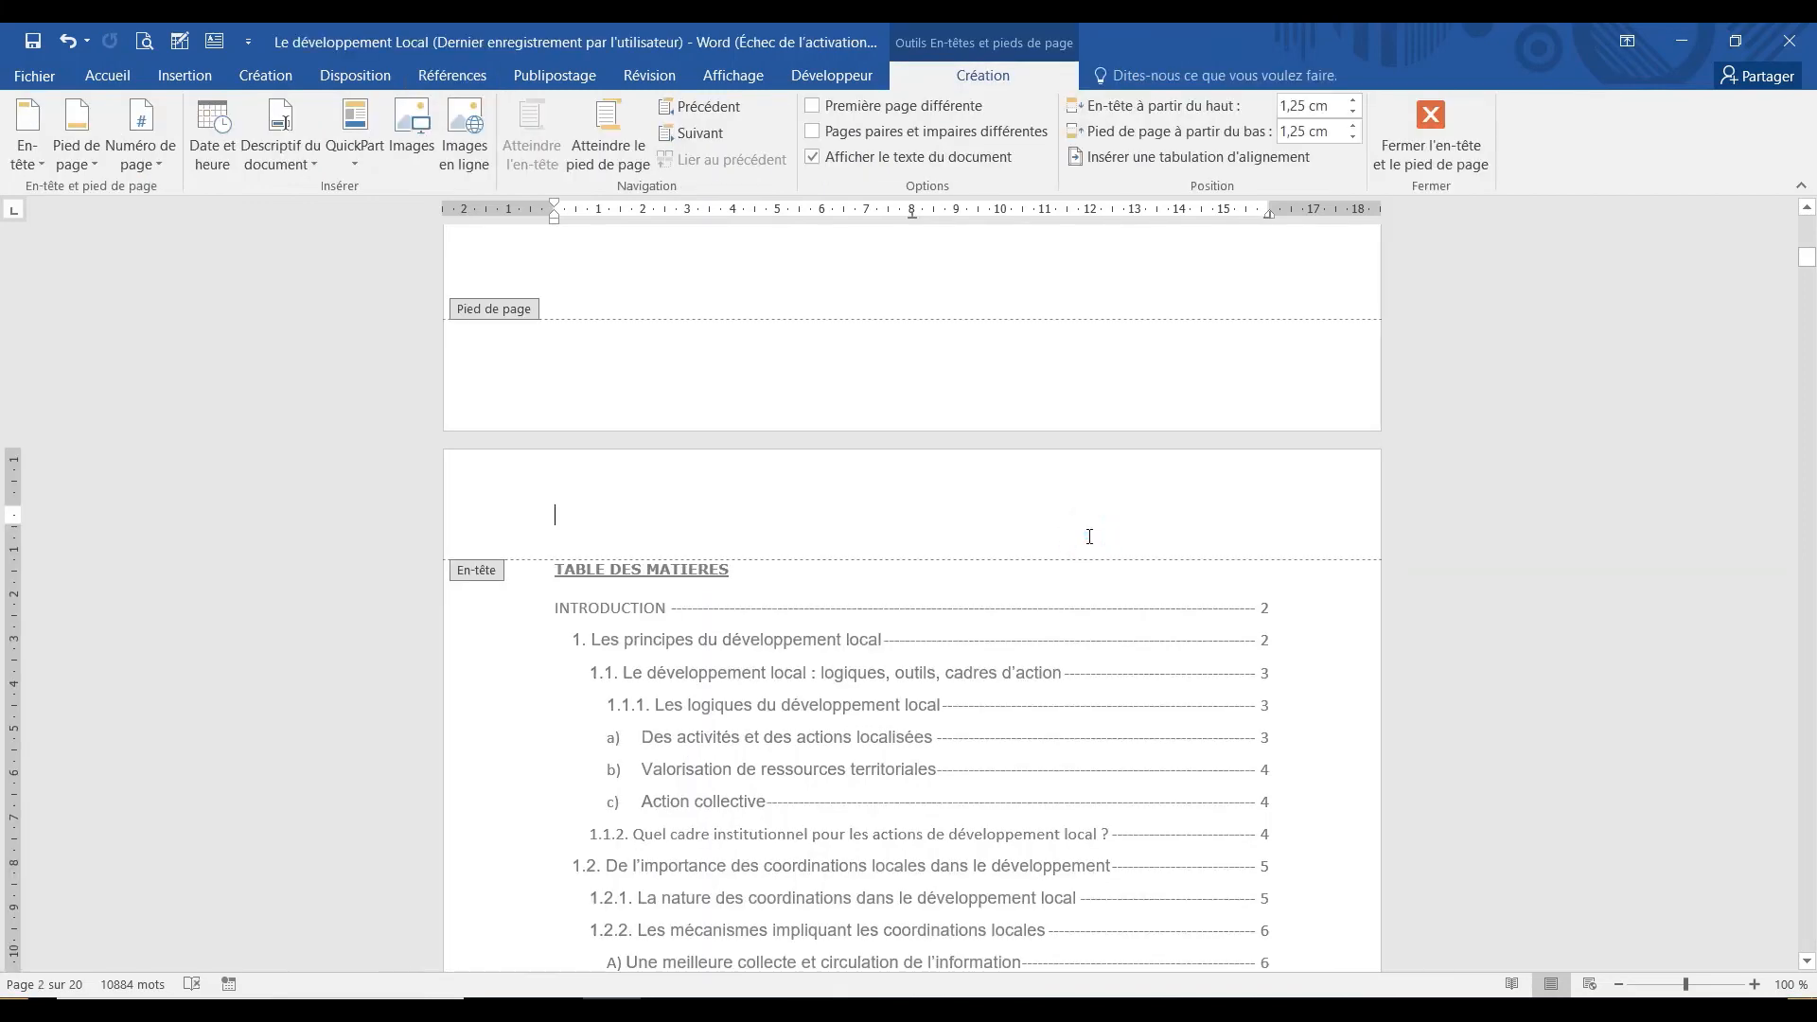
left_click(1431, 118)
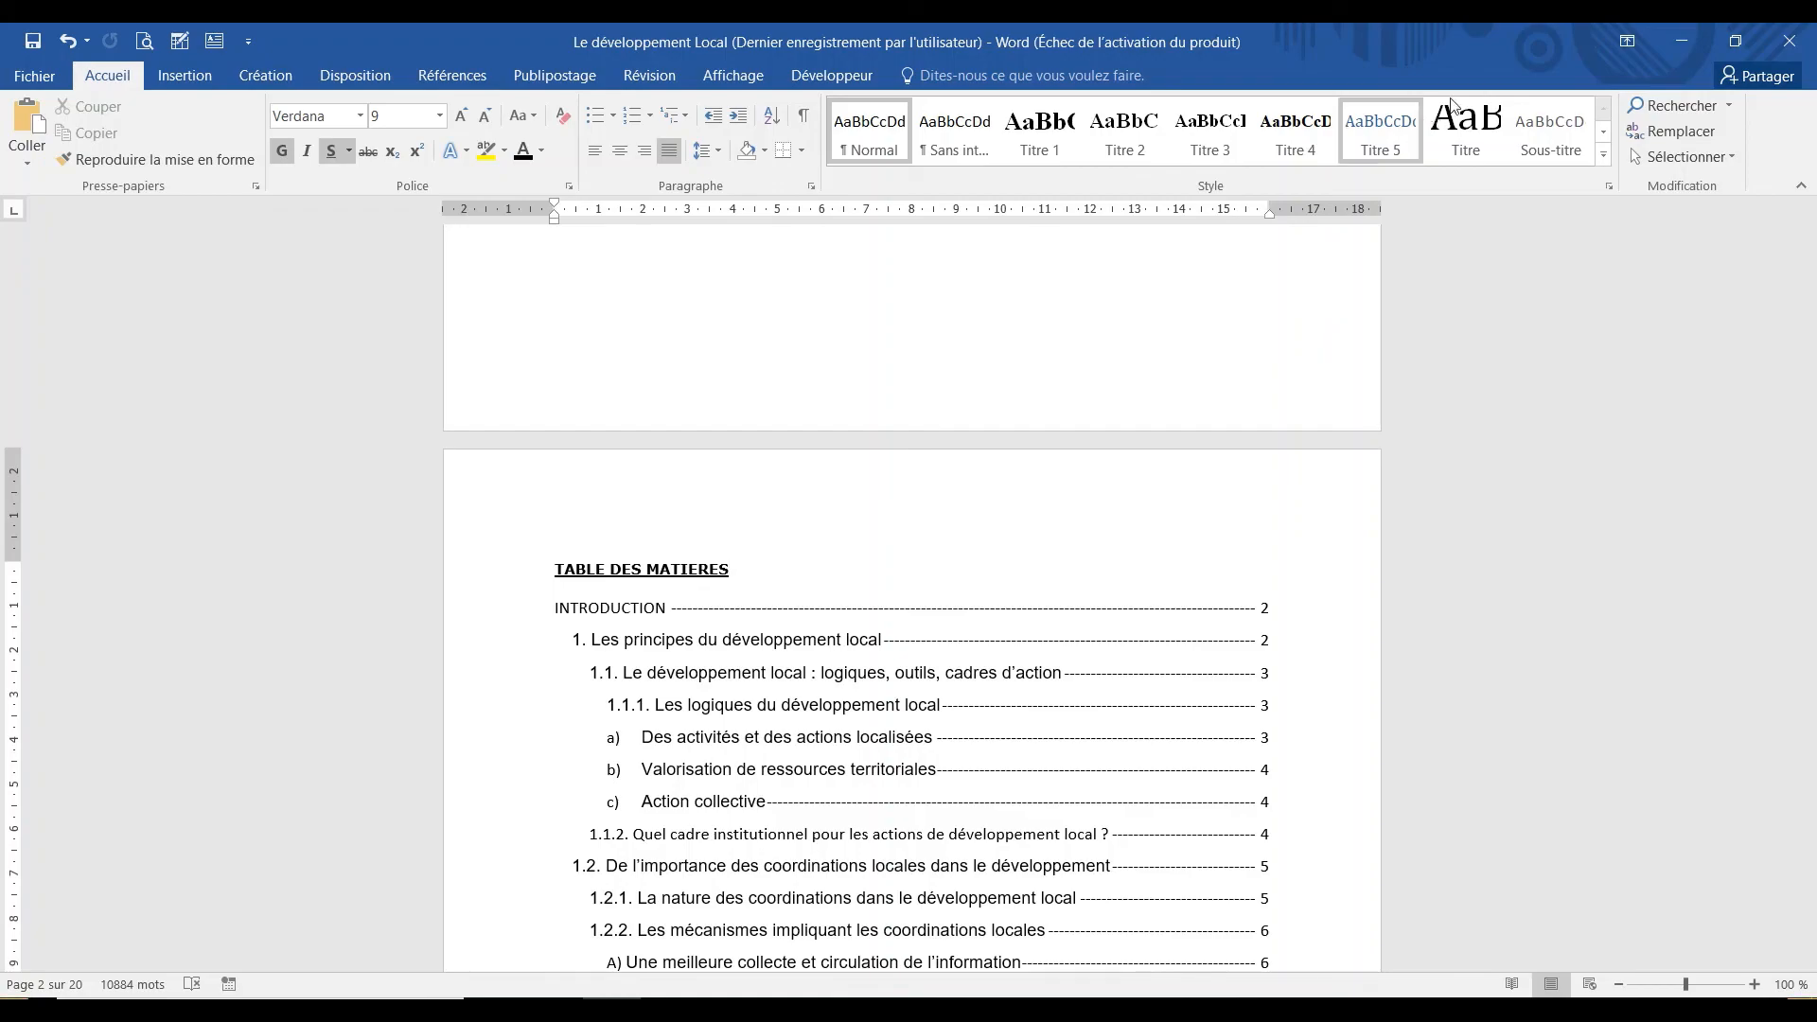
left_click_drag(1810, 256, 1814, 214)
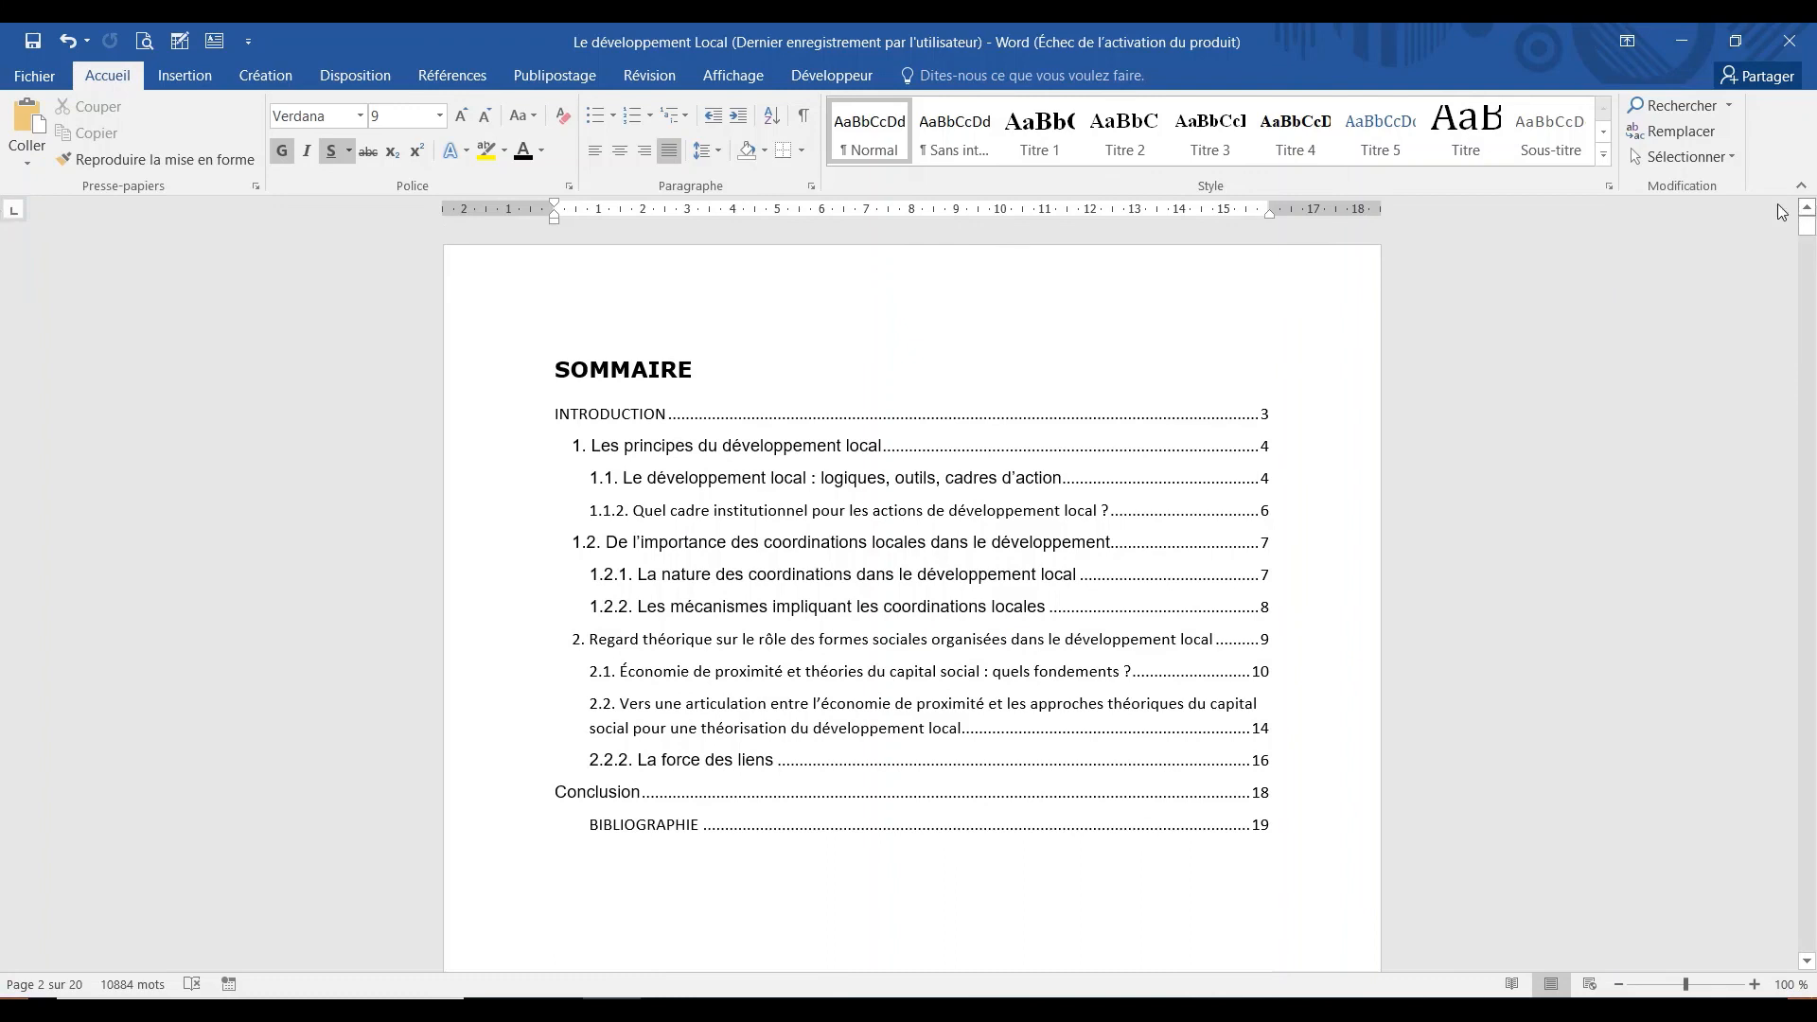
Try out blank lines above the SOMMAIRE heading on page 1 and remove them again.
left_click(563, 335)
key("Return")
key("Return")
key("Return")
key("Return")
key("Return")
key("Return")
key("Return")
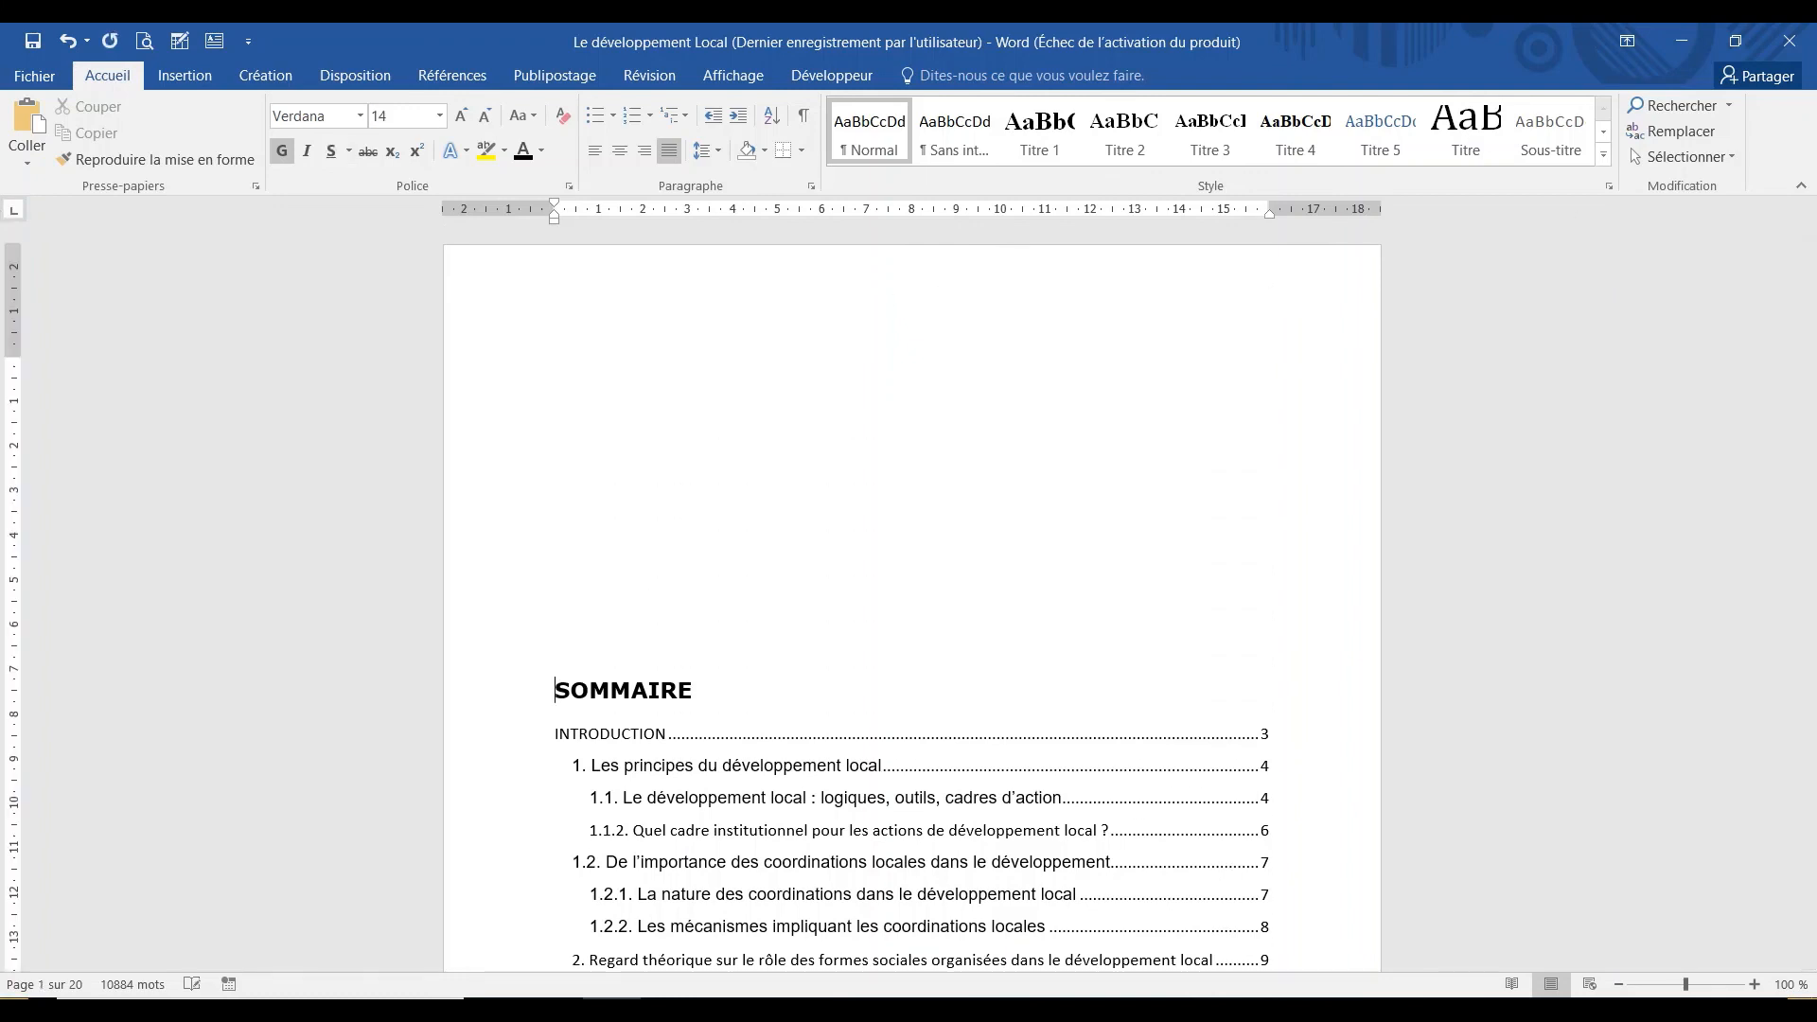
key("BackSpace")
key("BackSpace")
key("BackSpace")
key("BackSpace")
key("BackSpace")
key("BackSpace")
key("BackSpace")
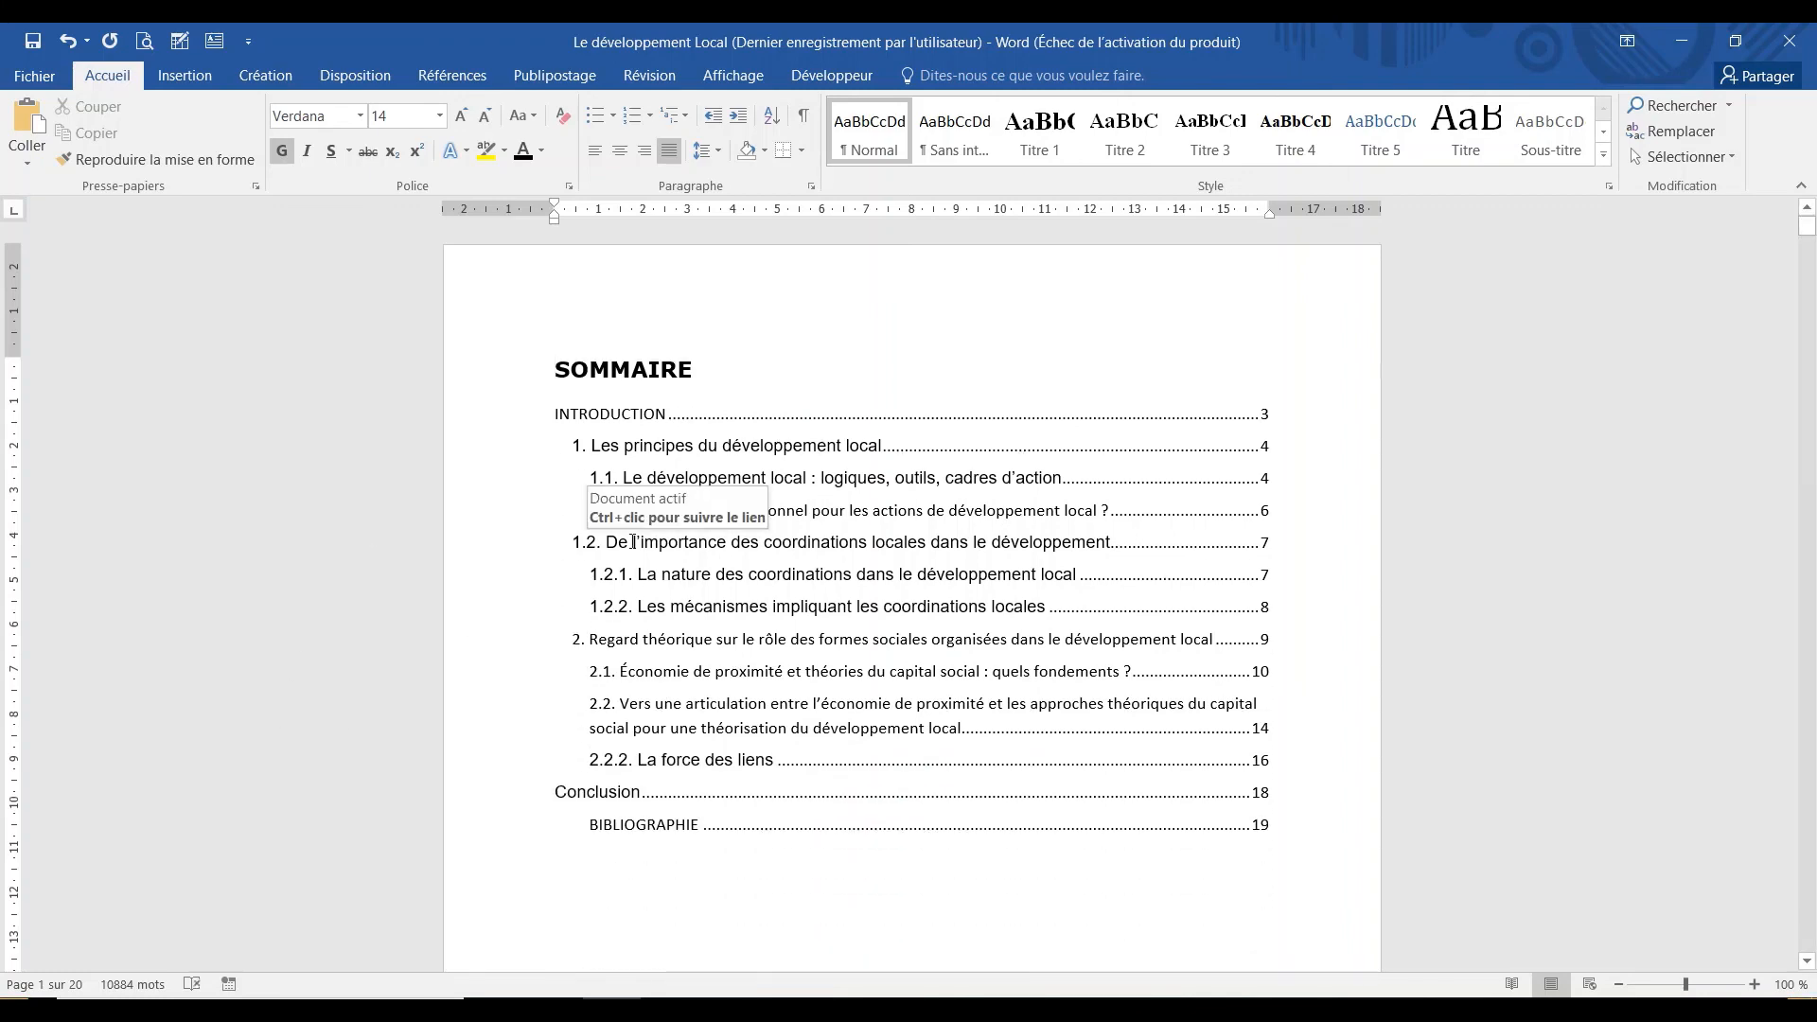
left_click_drag(1807, 232, 4, 239)
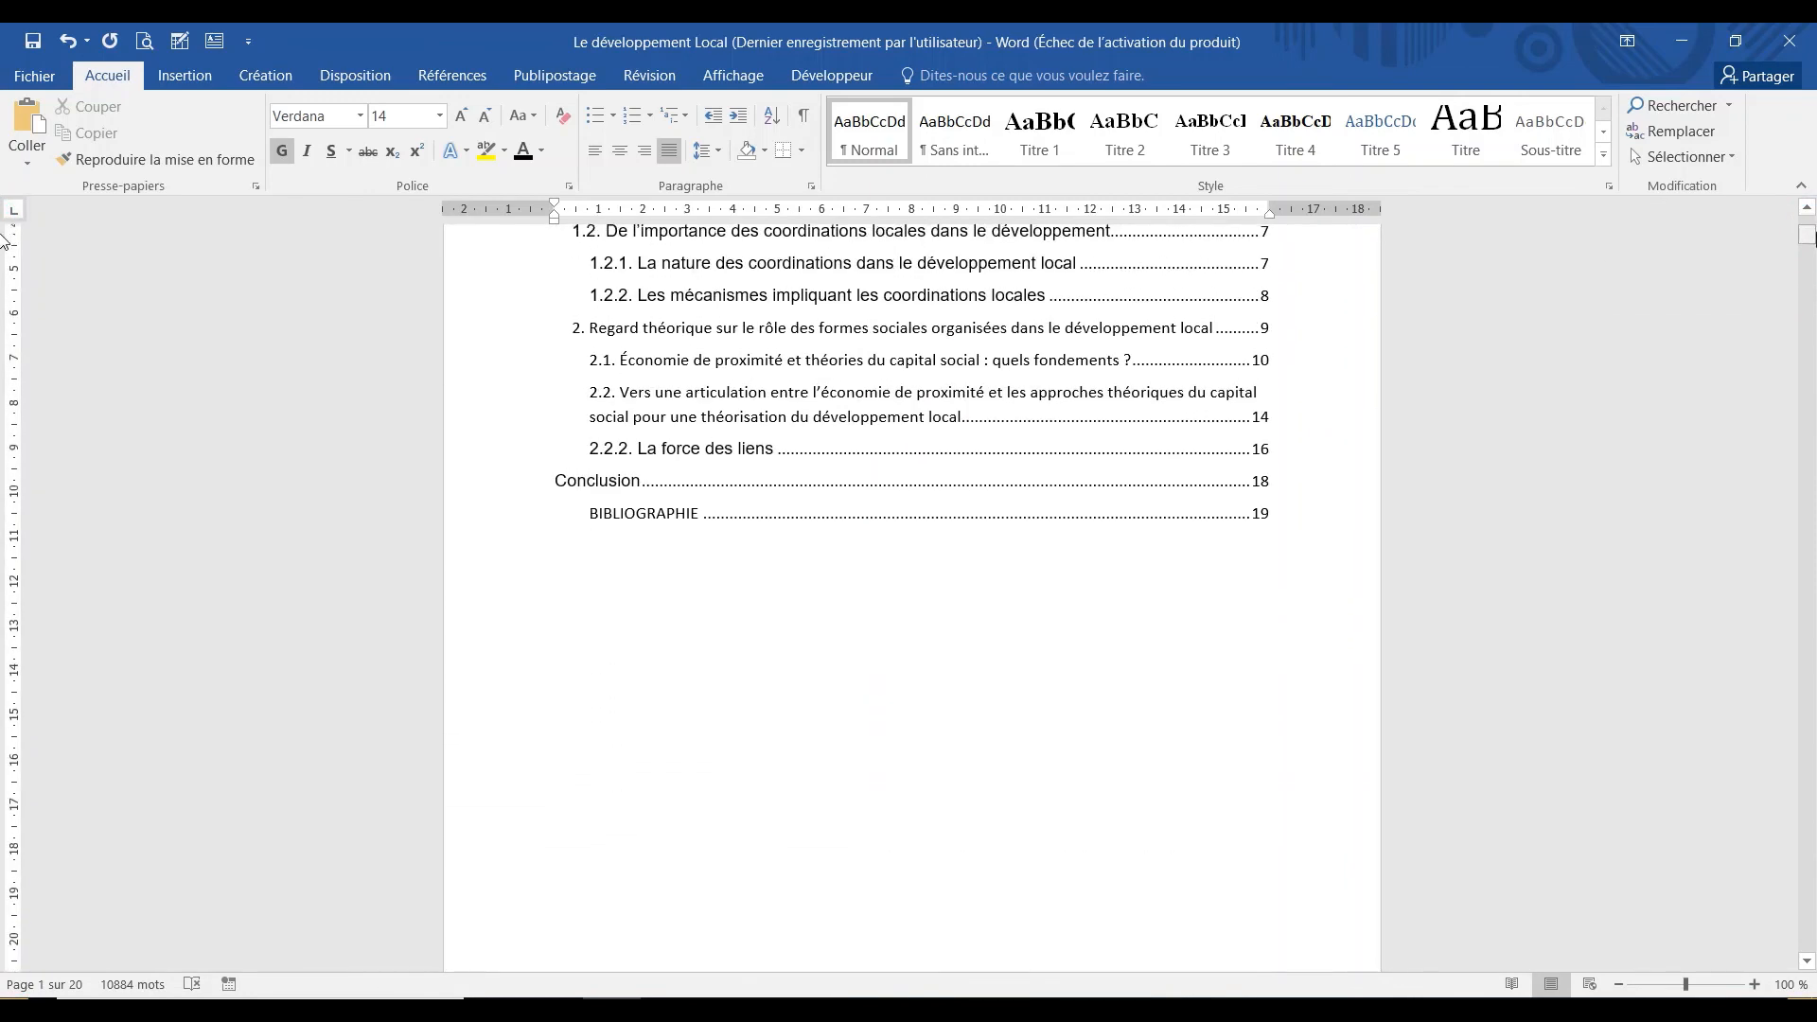